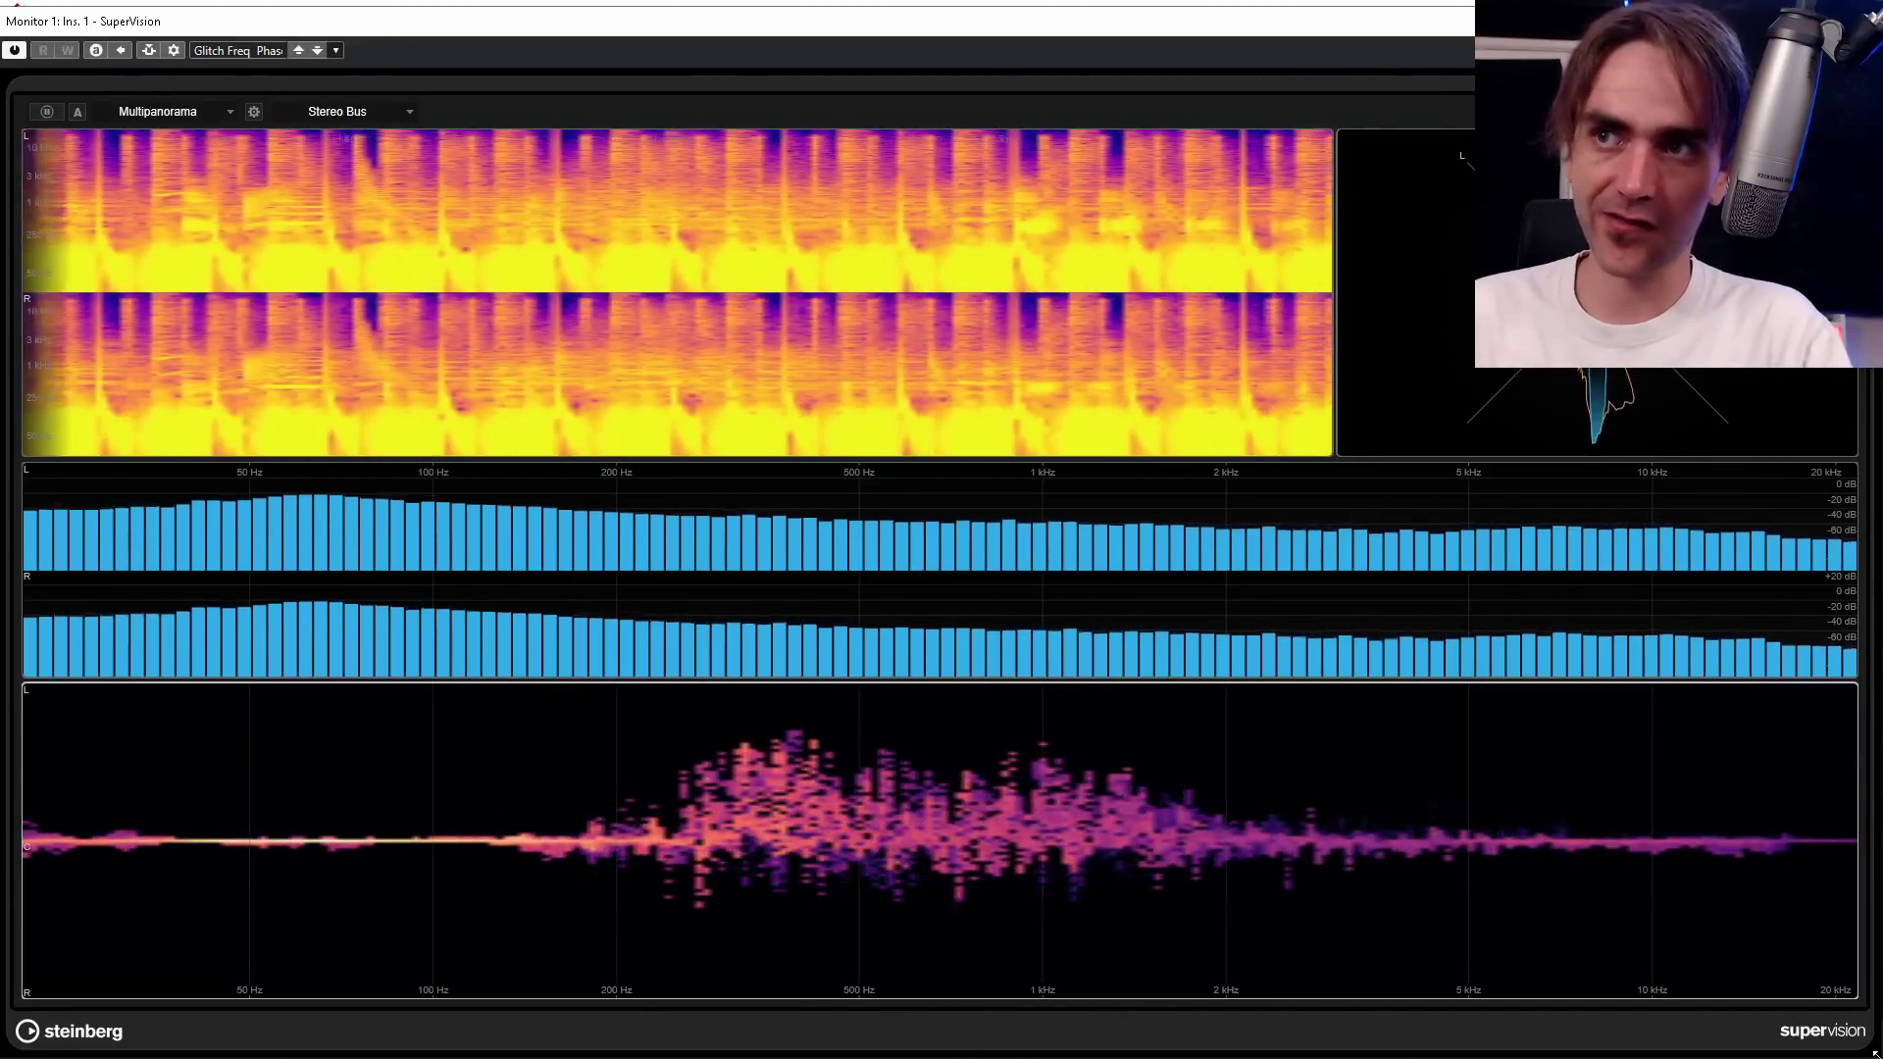
# Enlarge the SuperVision window and split it into two upper Level modules above a taller full-width one.
pyautogui.moveTo(1875, 1054); pyautogui.dragTo(1474, 1051)
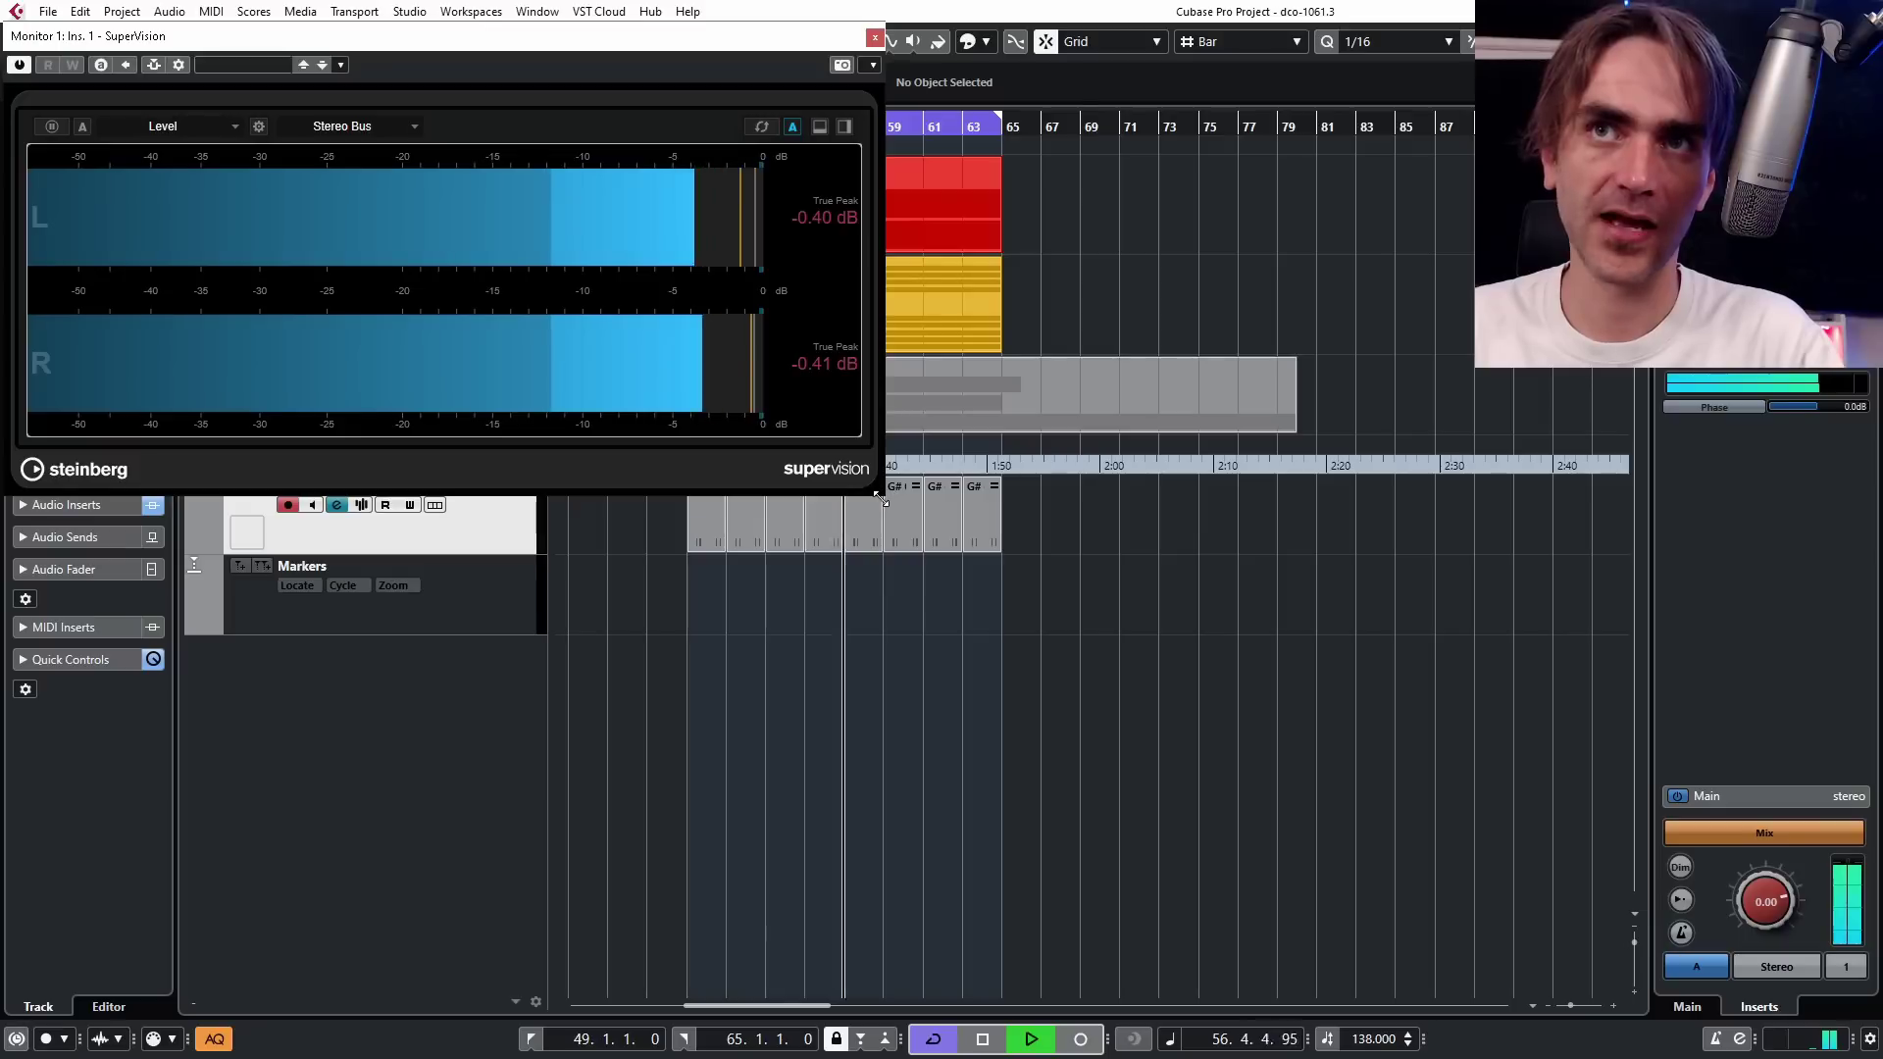
pyautogui.moveTo(881, 503); pyautogui.dragTo(1468, 1055)
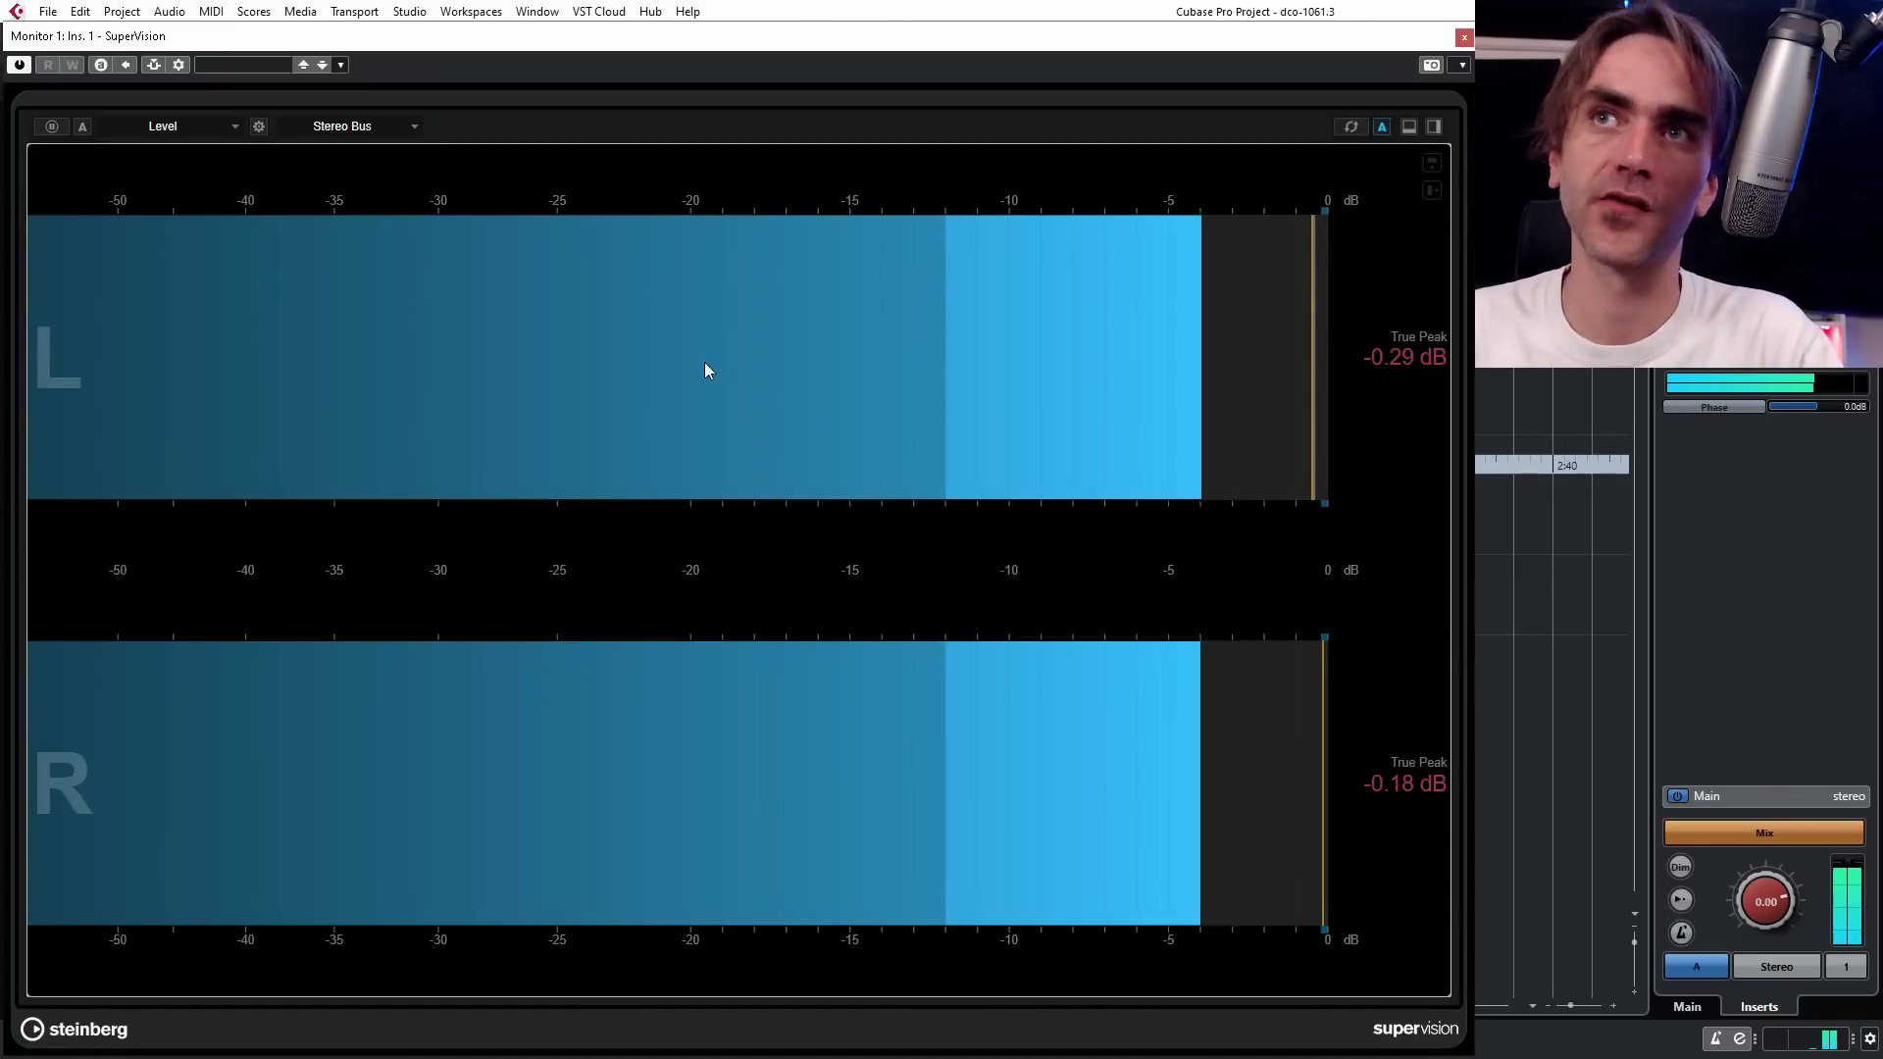
pyautogui.click(1410, 126)
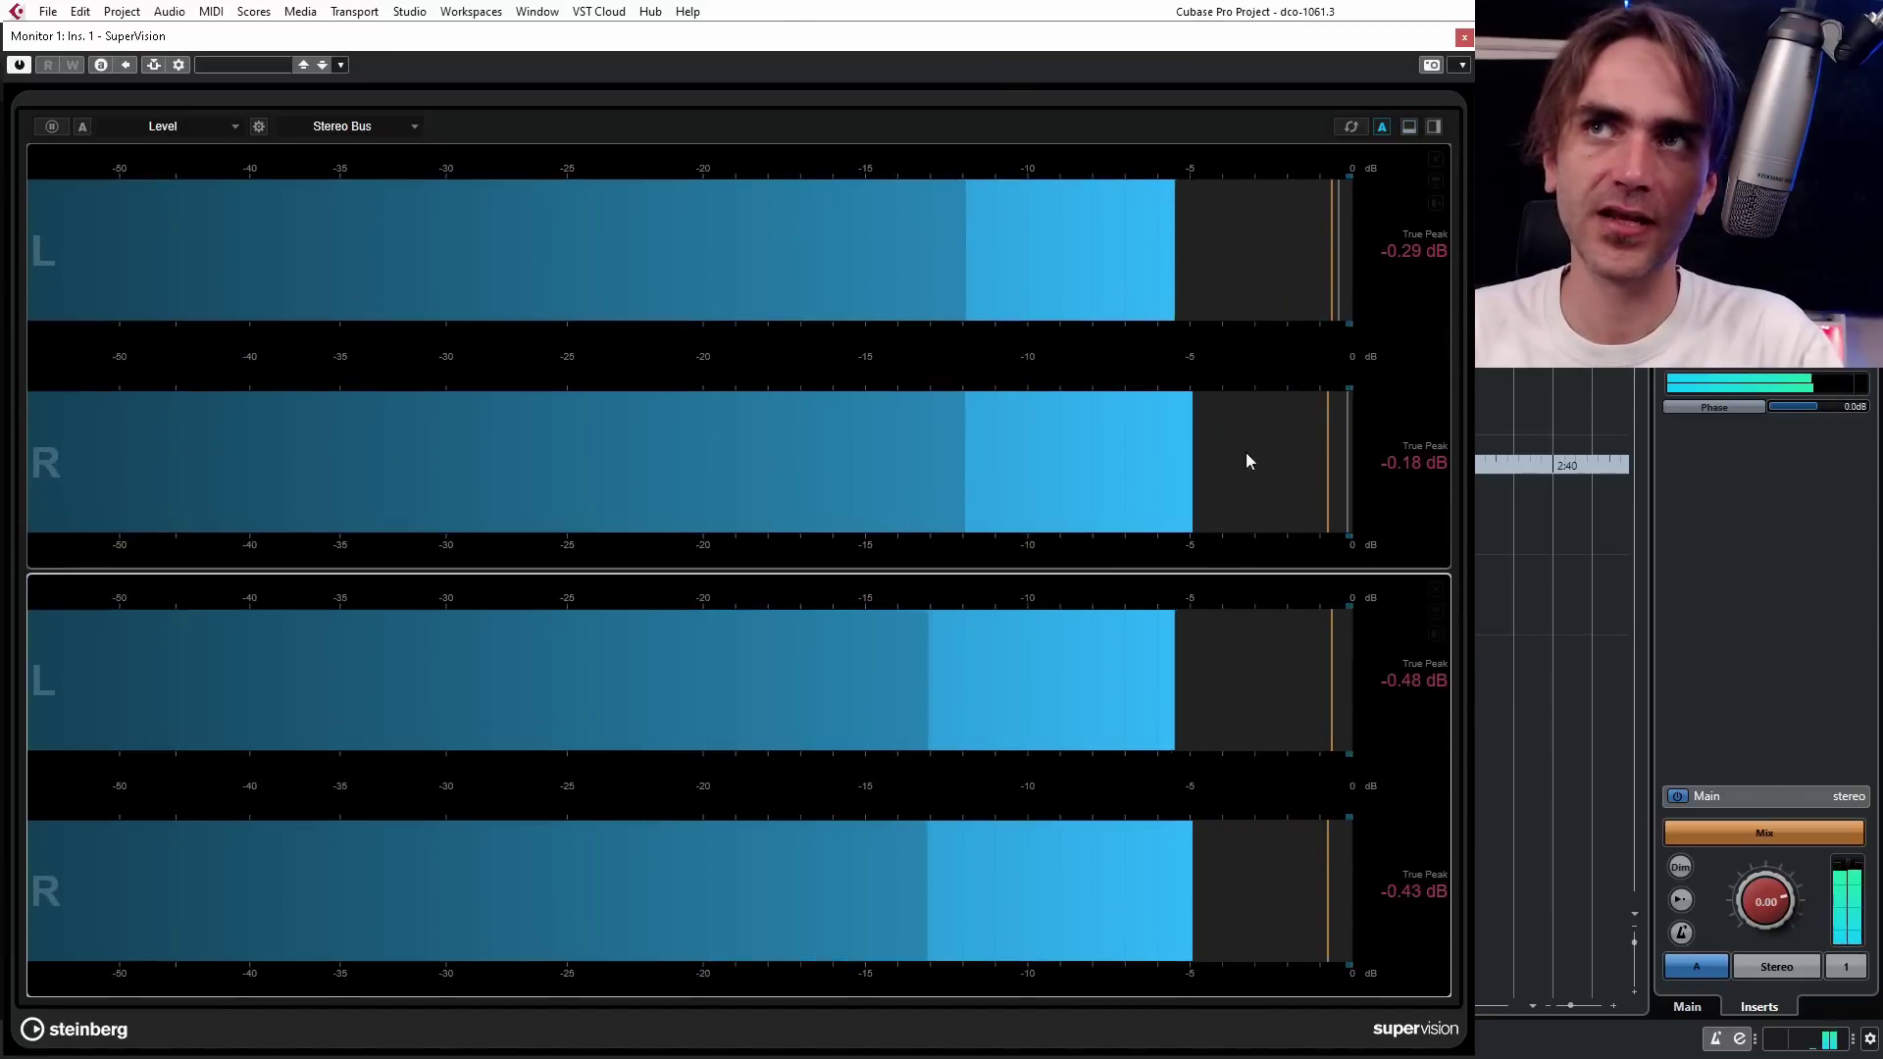
pyautogui.click(1434, 127)
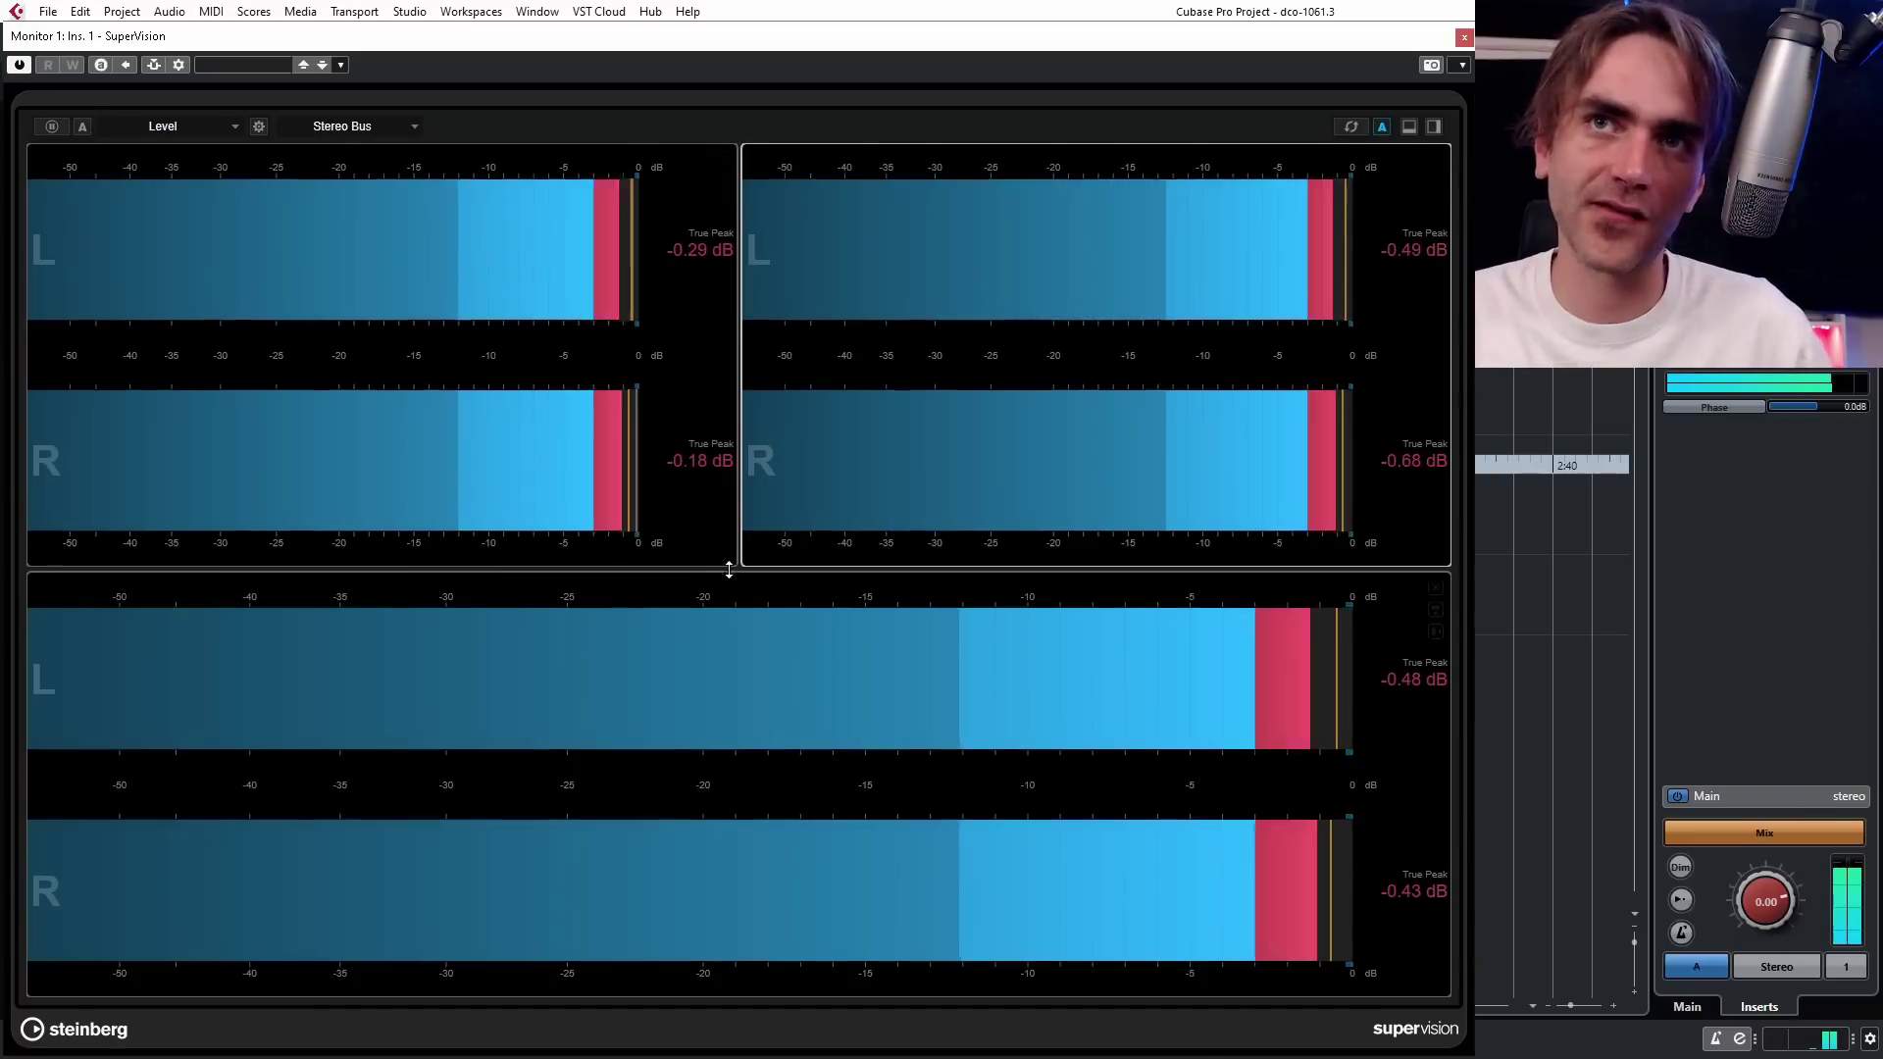
pyautogui.moveTo(727, 572); pyautogui.dragTo(746, 478)
pyautogui.moveTo(739, 365)
pyautogui.mouseDown()
pyautogui.moveTo(559, 420)
pyautogui.moveTo(125, 335)
pyautogui.moveTo(840, 353)
pyautogui.moveTo(749, 353)
pyautogui.mouseUp()
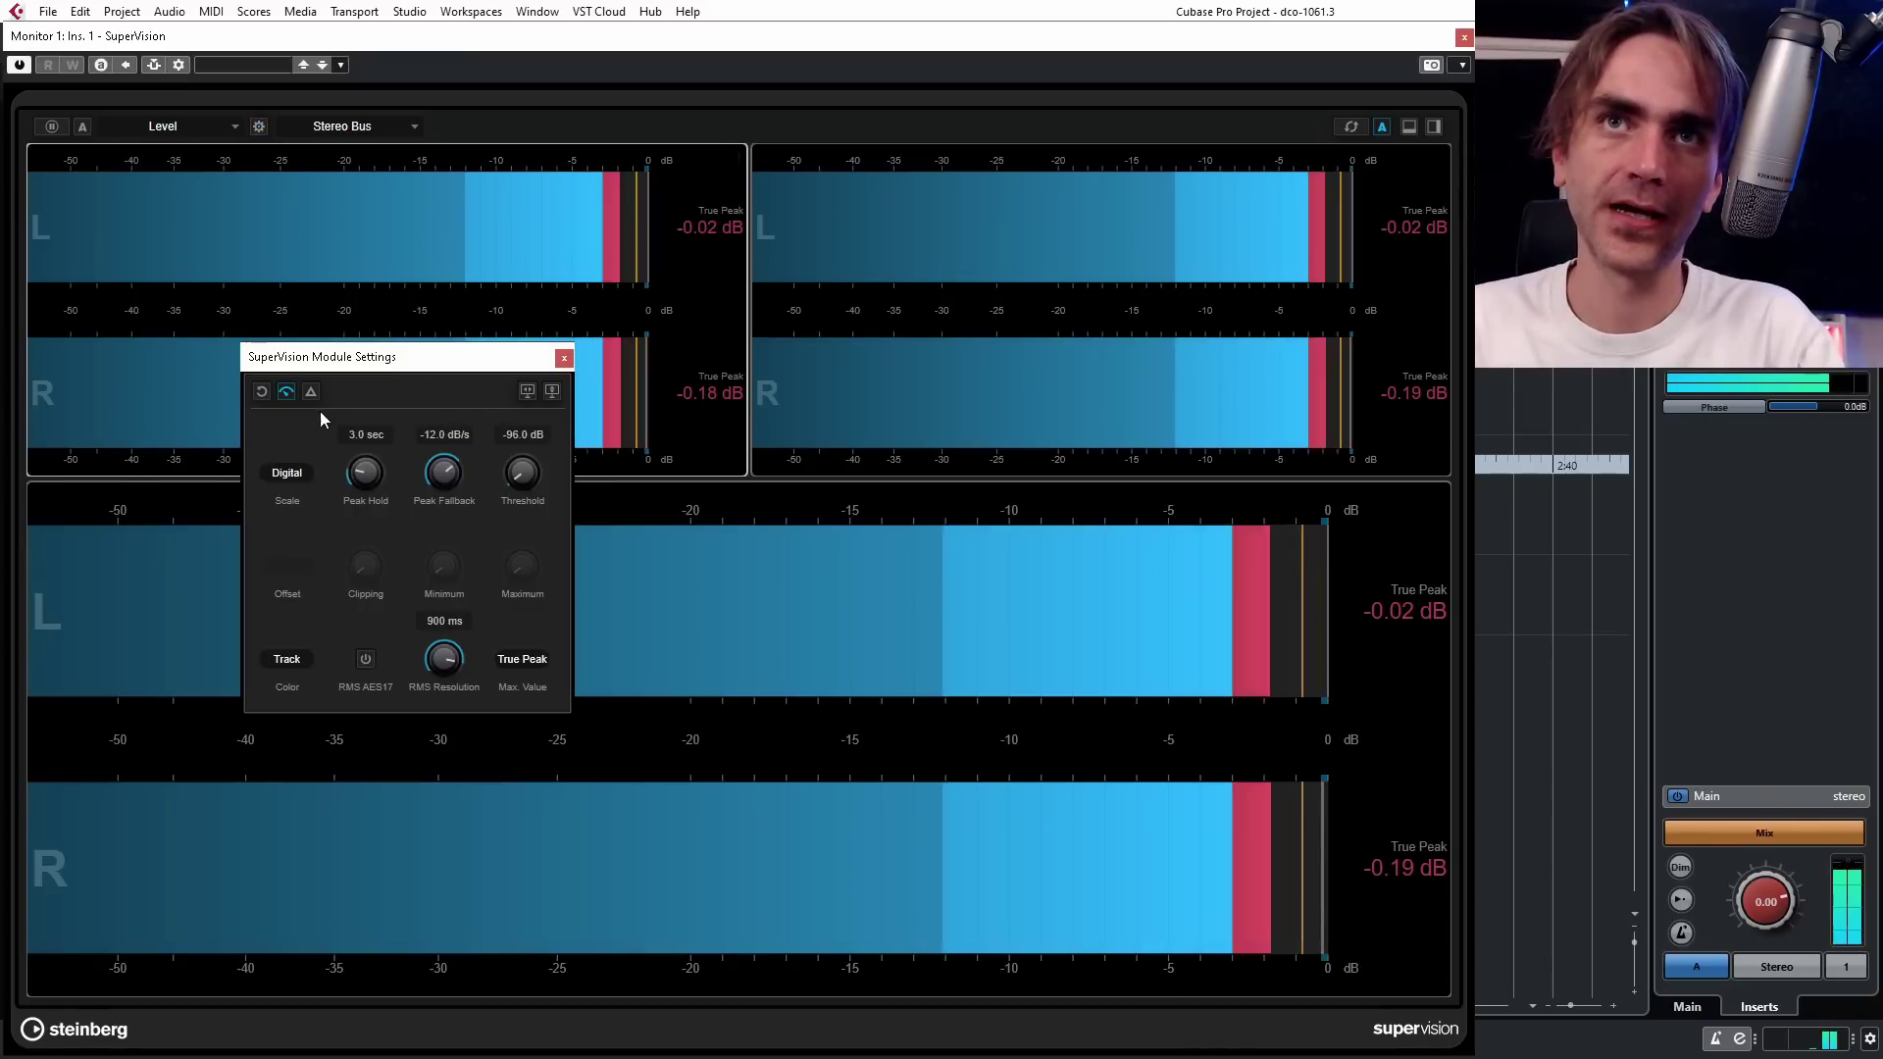
# Try the vertical meter orientation in the settings of the first upper Level module.
pyautogui.click(551, 392)
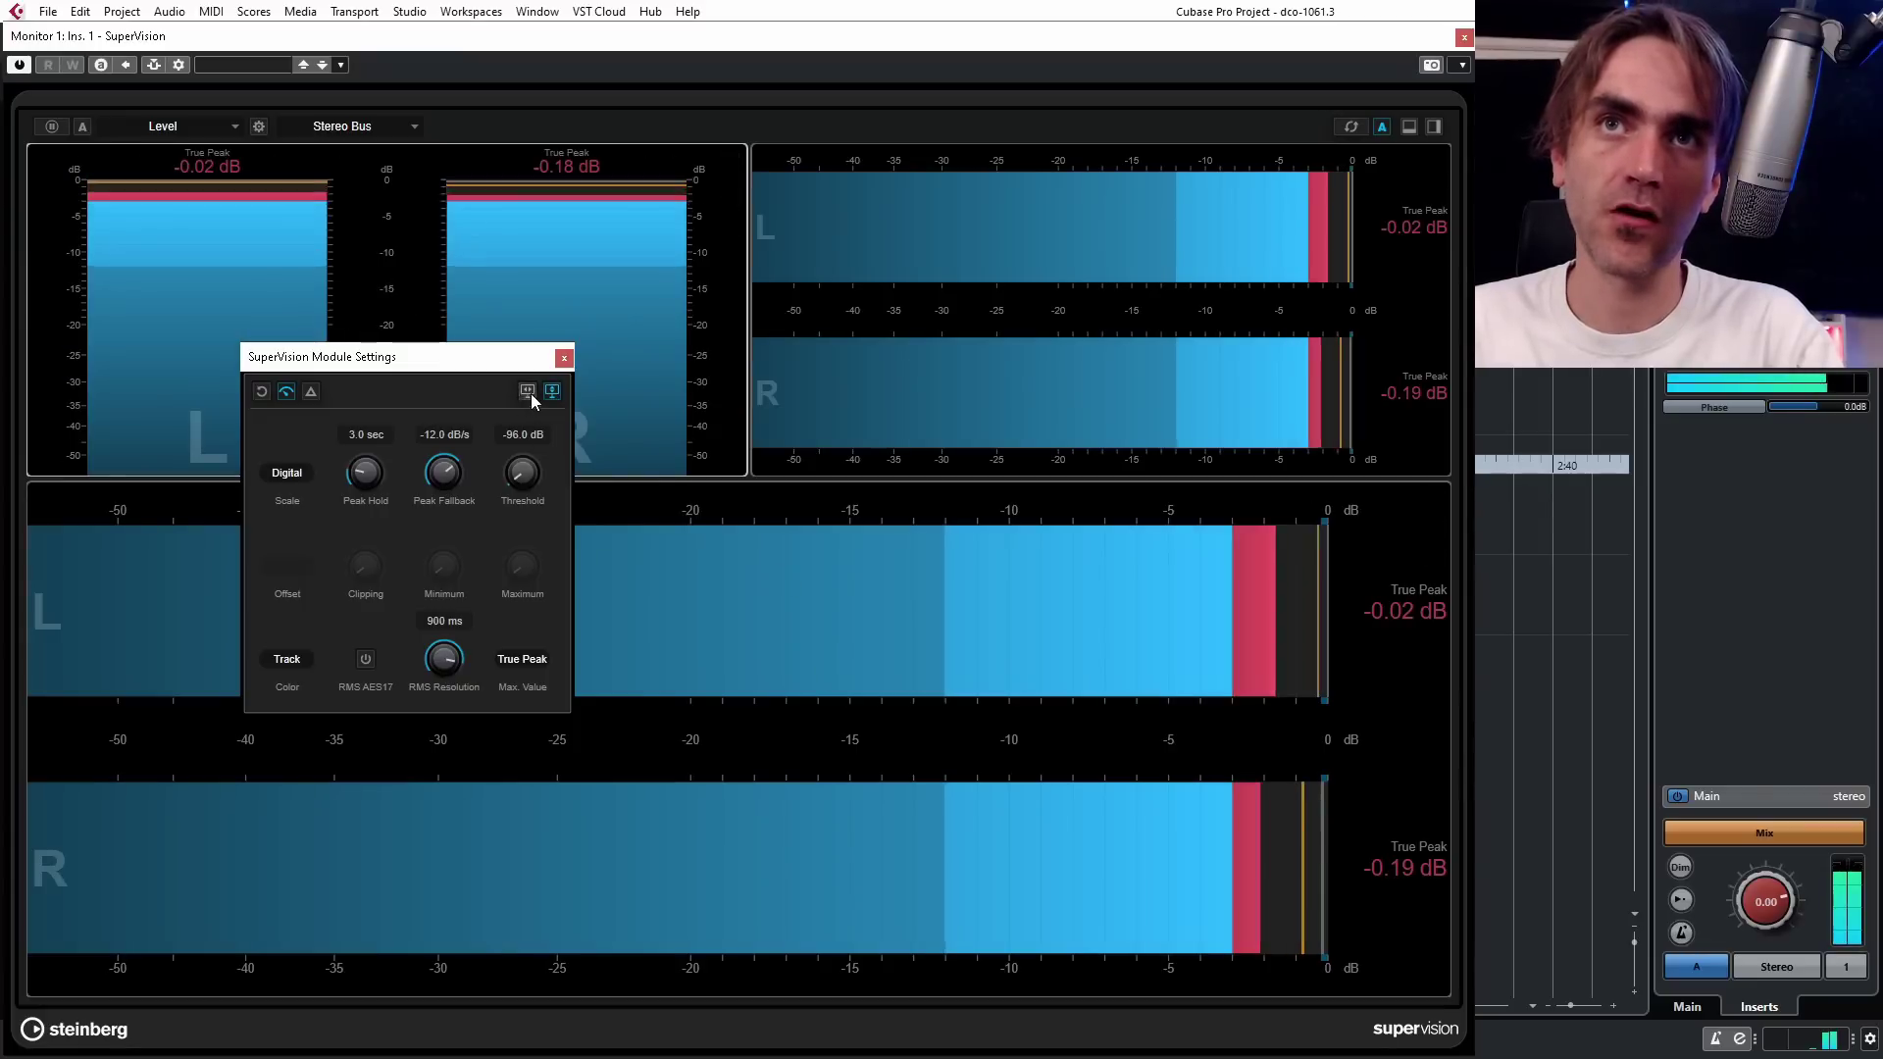
pyautogui.click(531, 394)
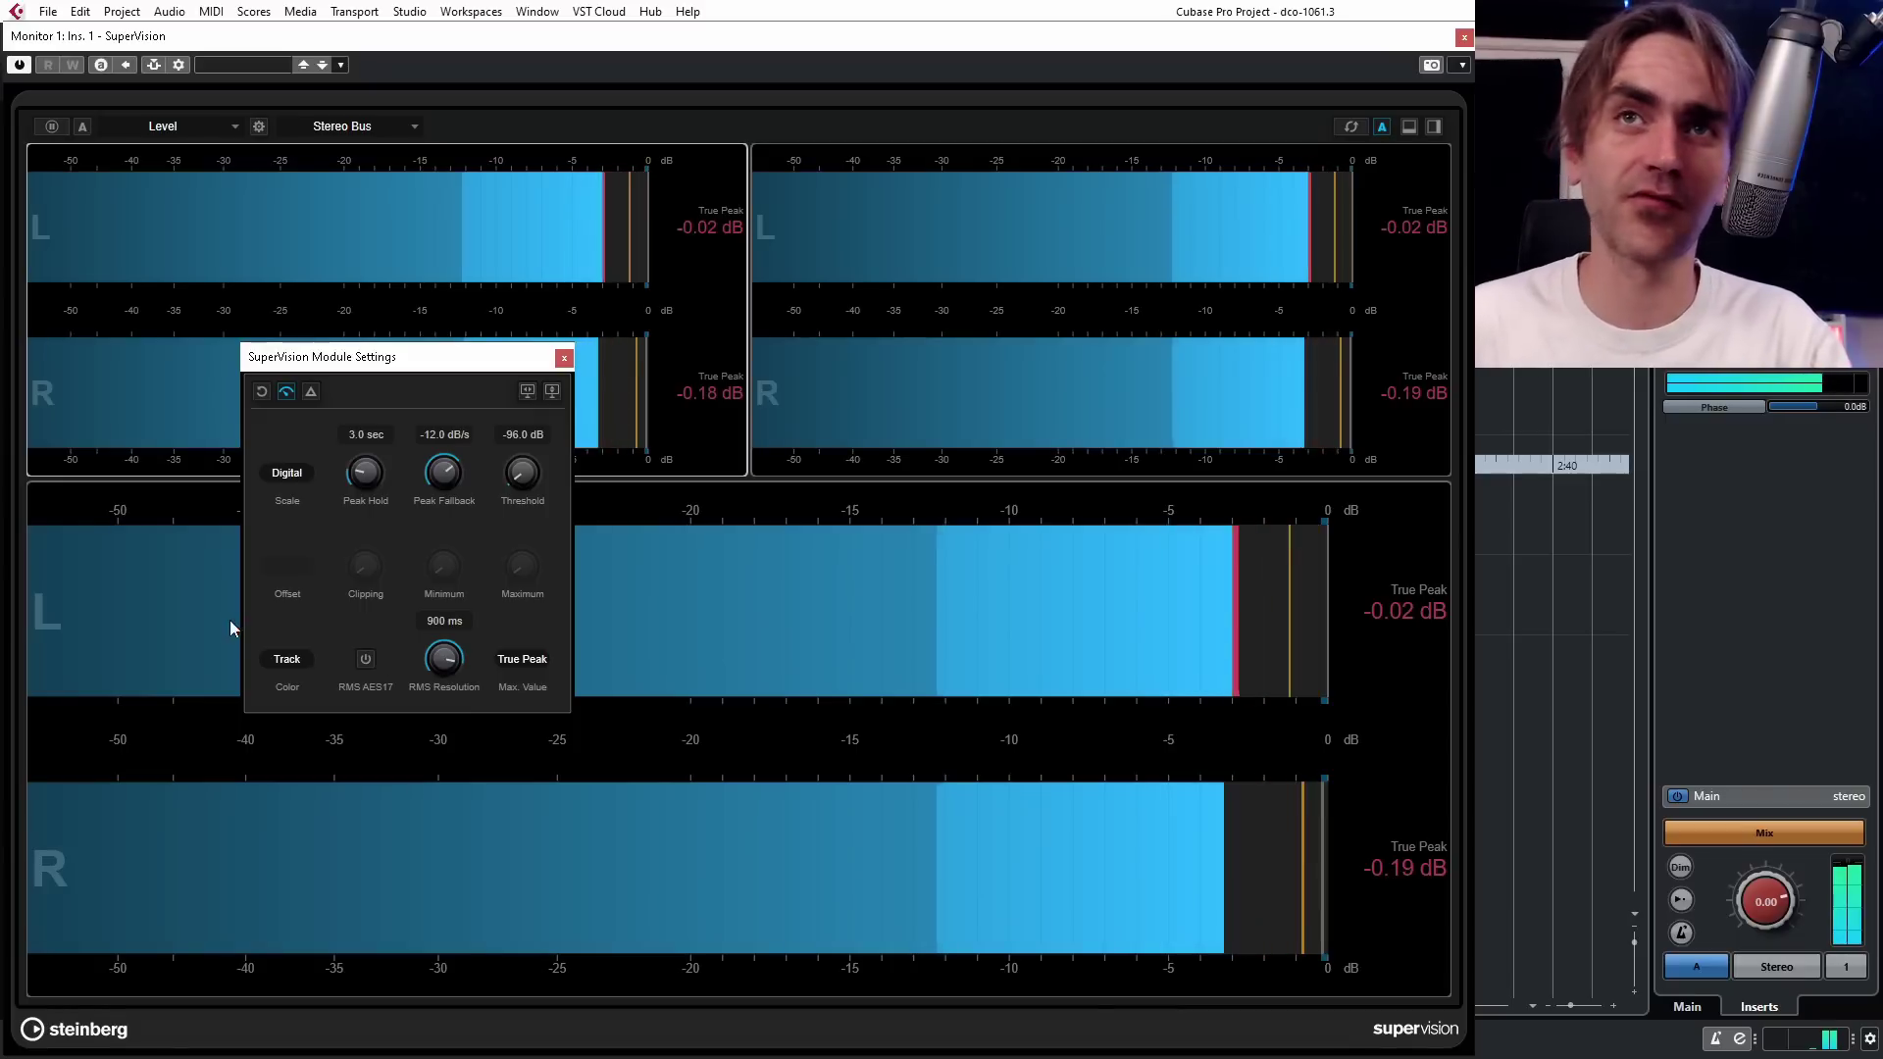
pyautogui.click(565, 361)
# Change the large full-width lower module from a level meter to Multipanorama.
pyautogui.click(223, 125)
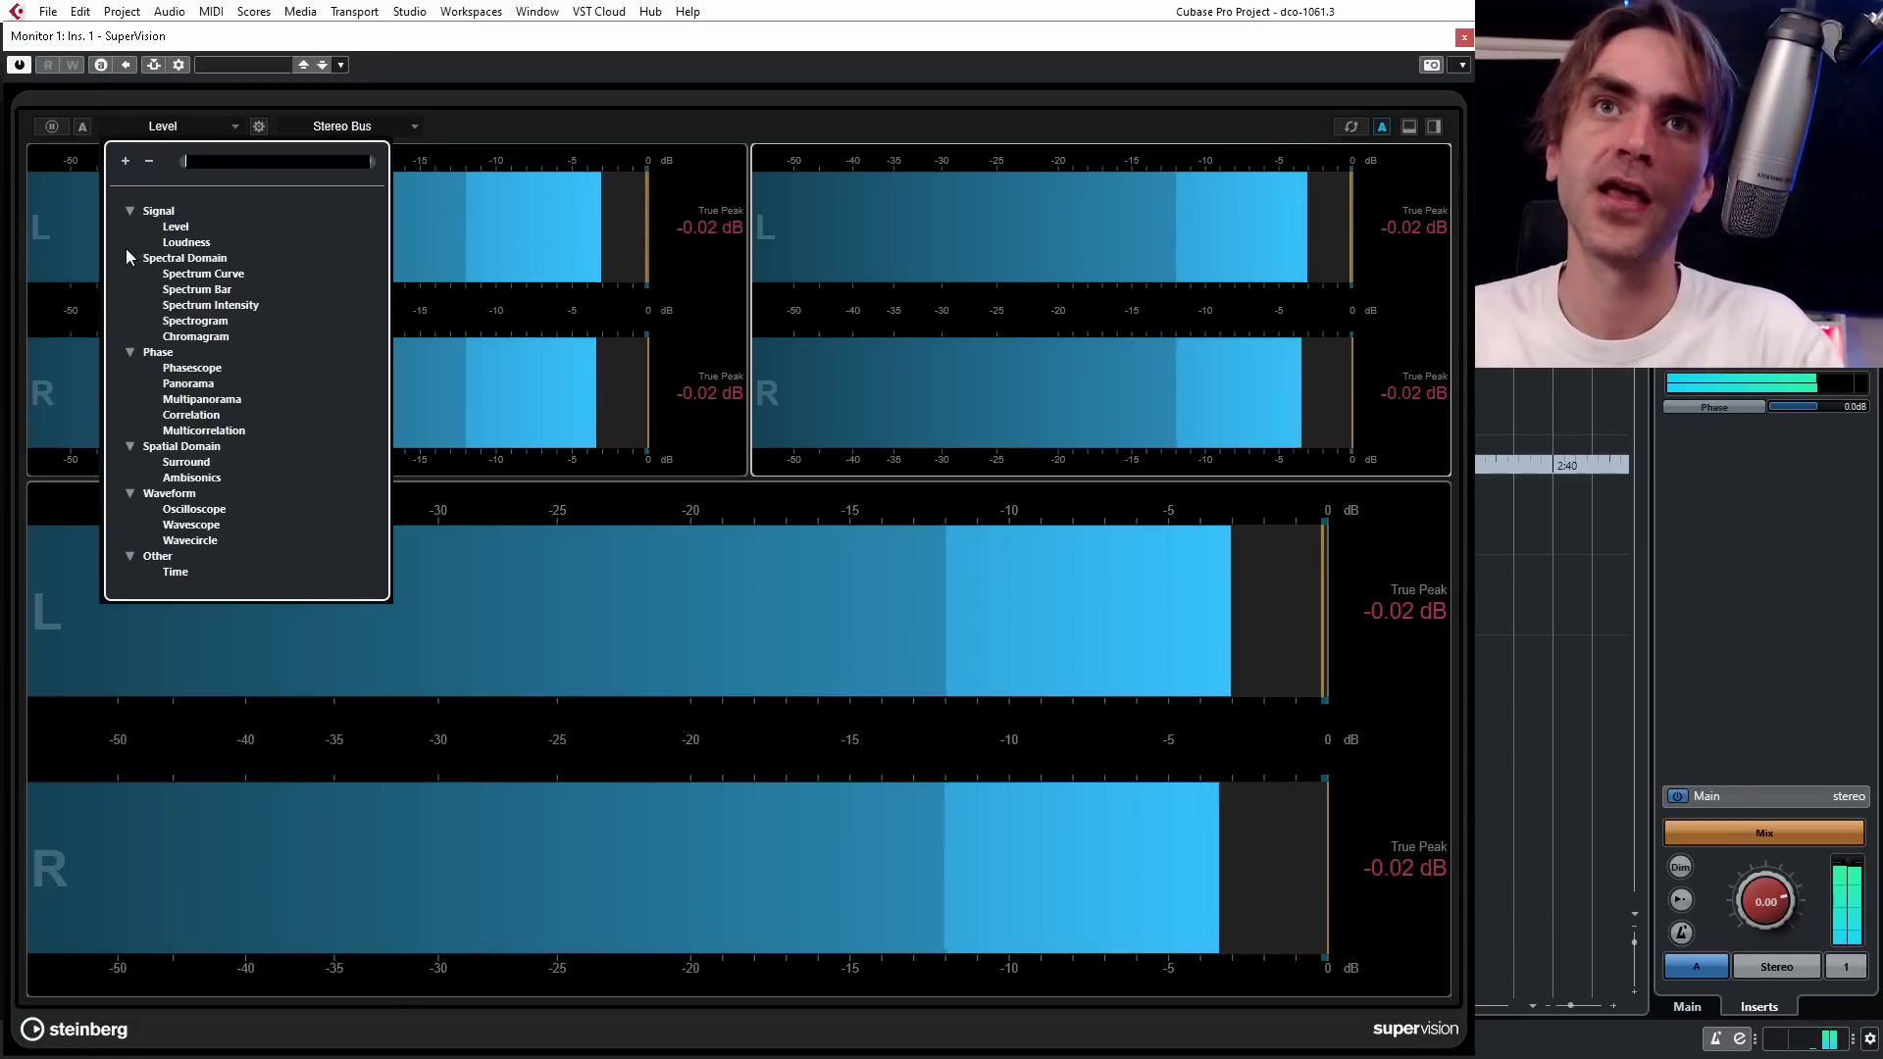
pyautogui.click(549, 606)
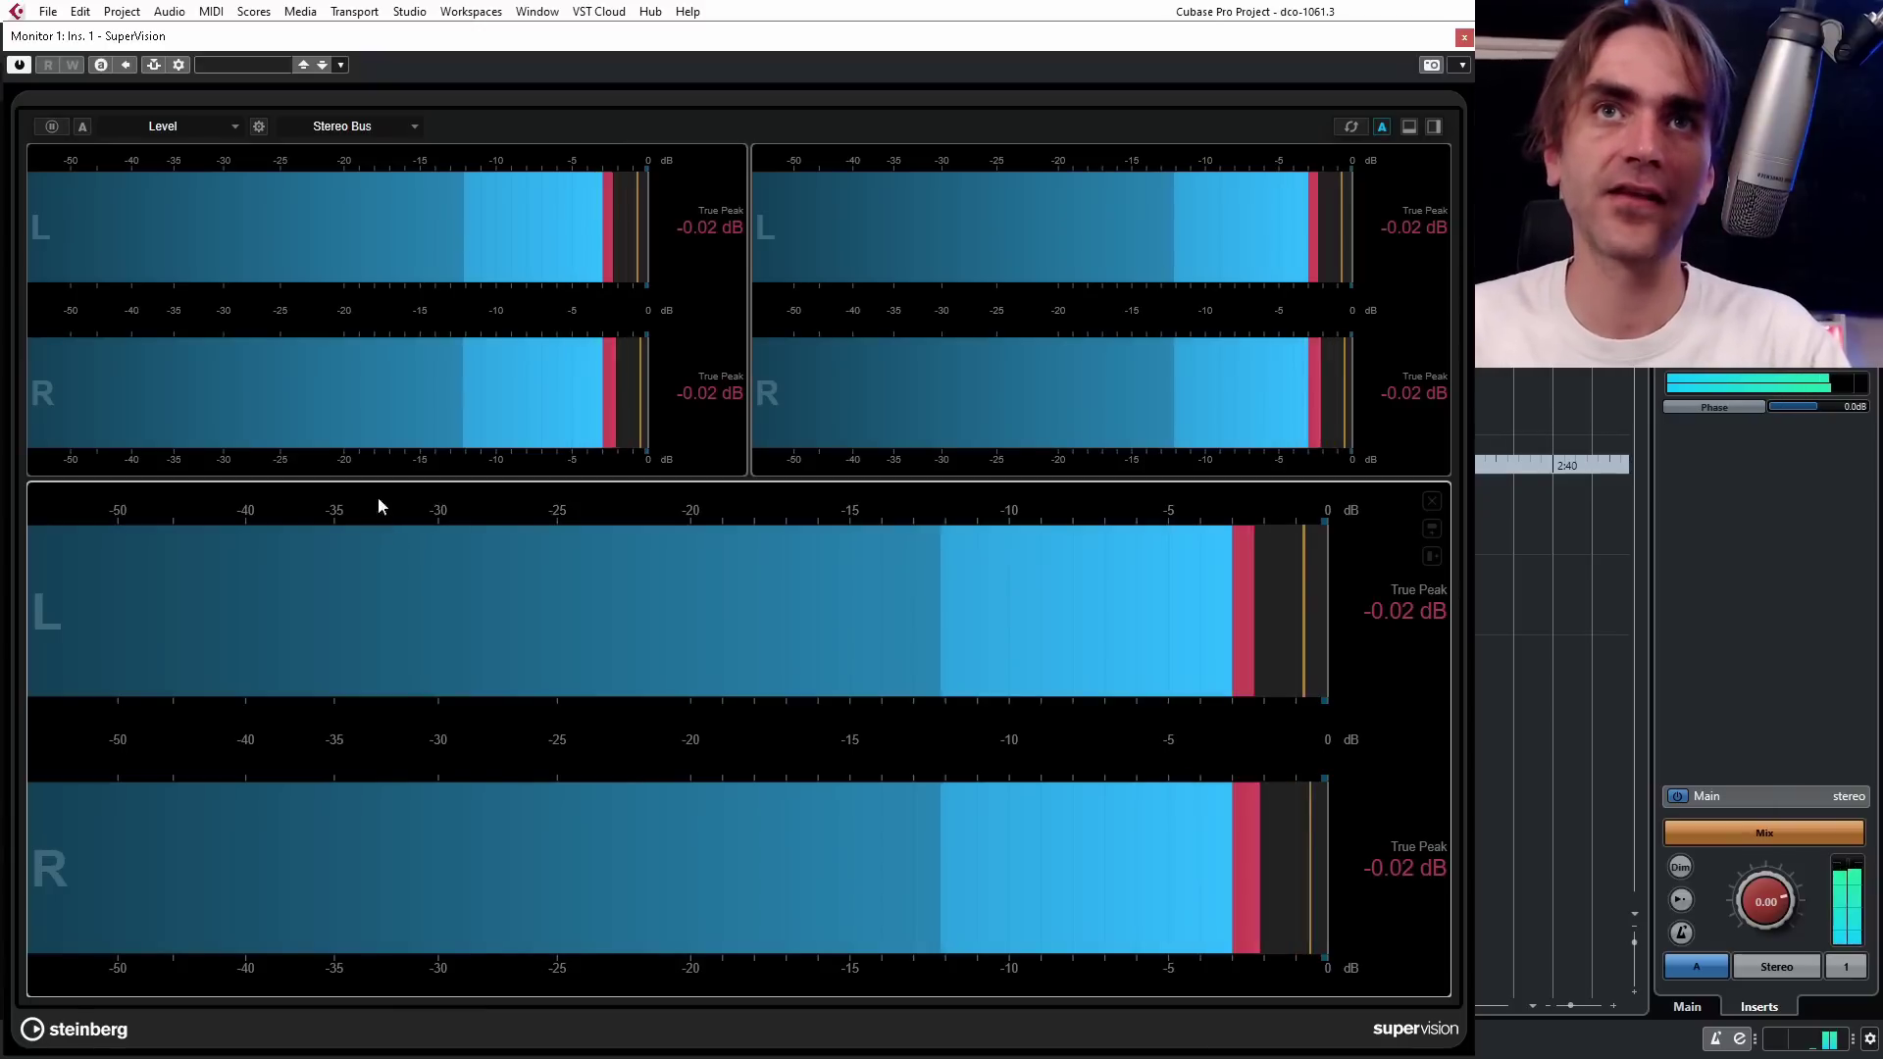
pyautogui.click(198, 125)
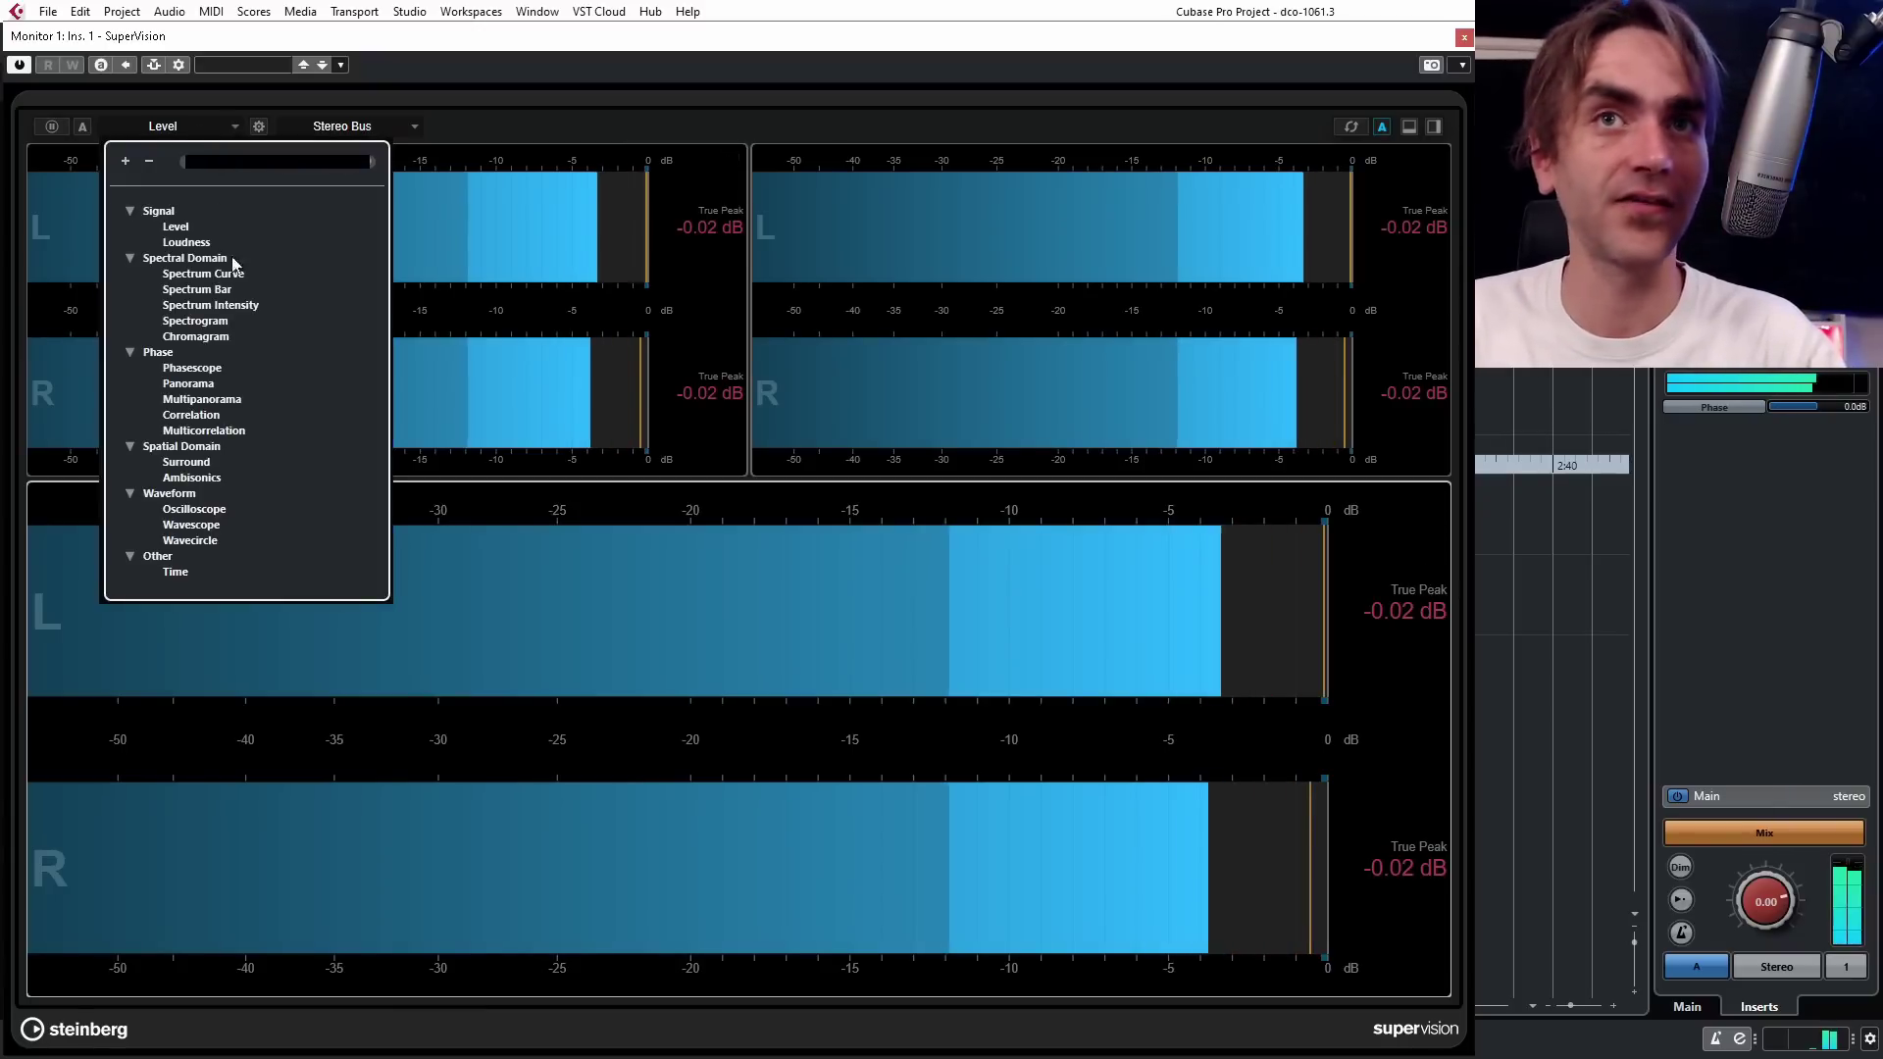
pyautogui.click(226, 399)
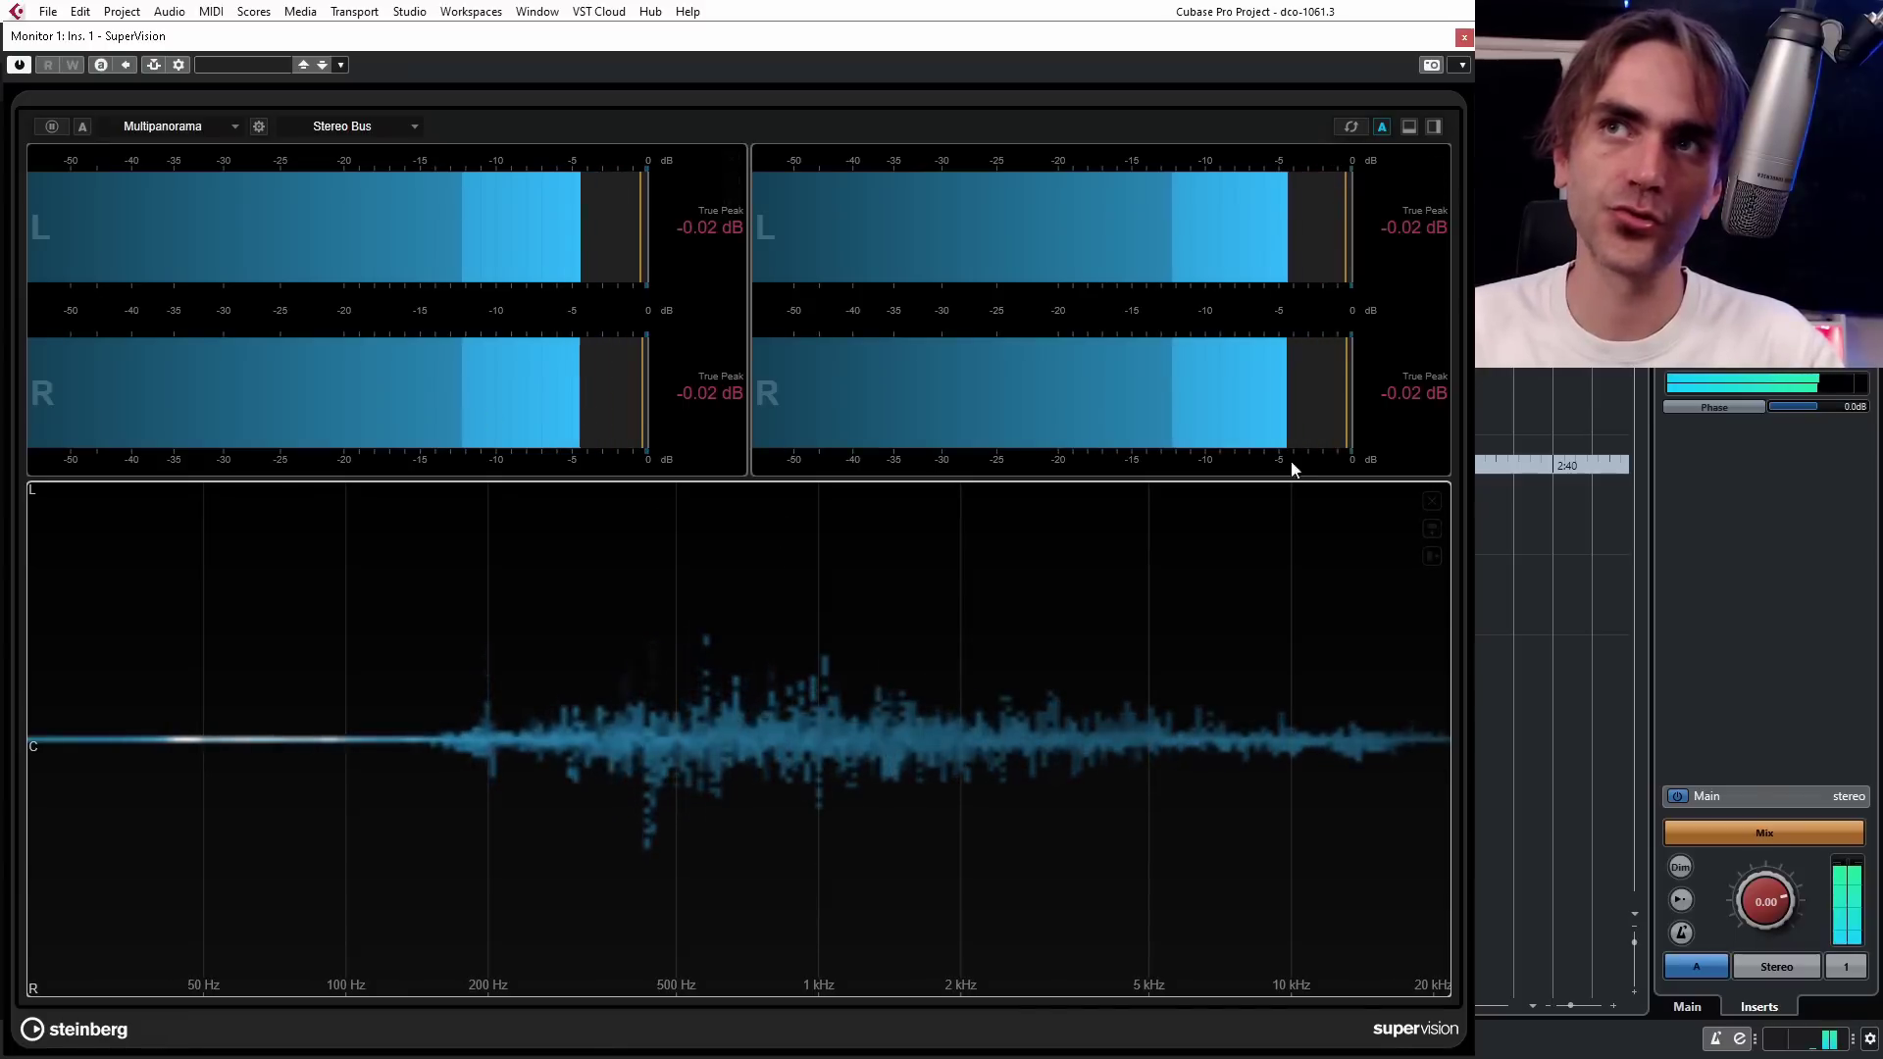
# Split the second upper Level module side by side and set the new outer module to Phasescope.
pyautogui.click(933, 343)
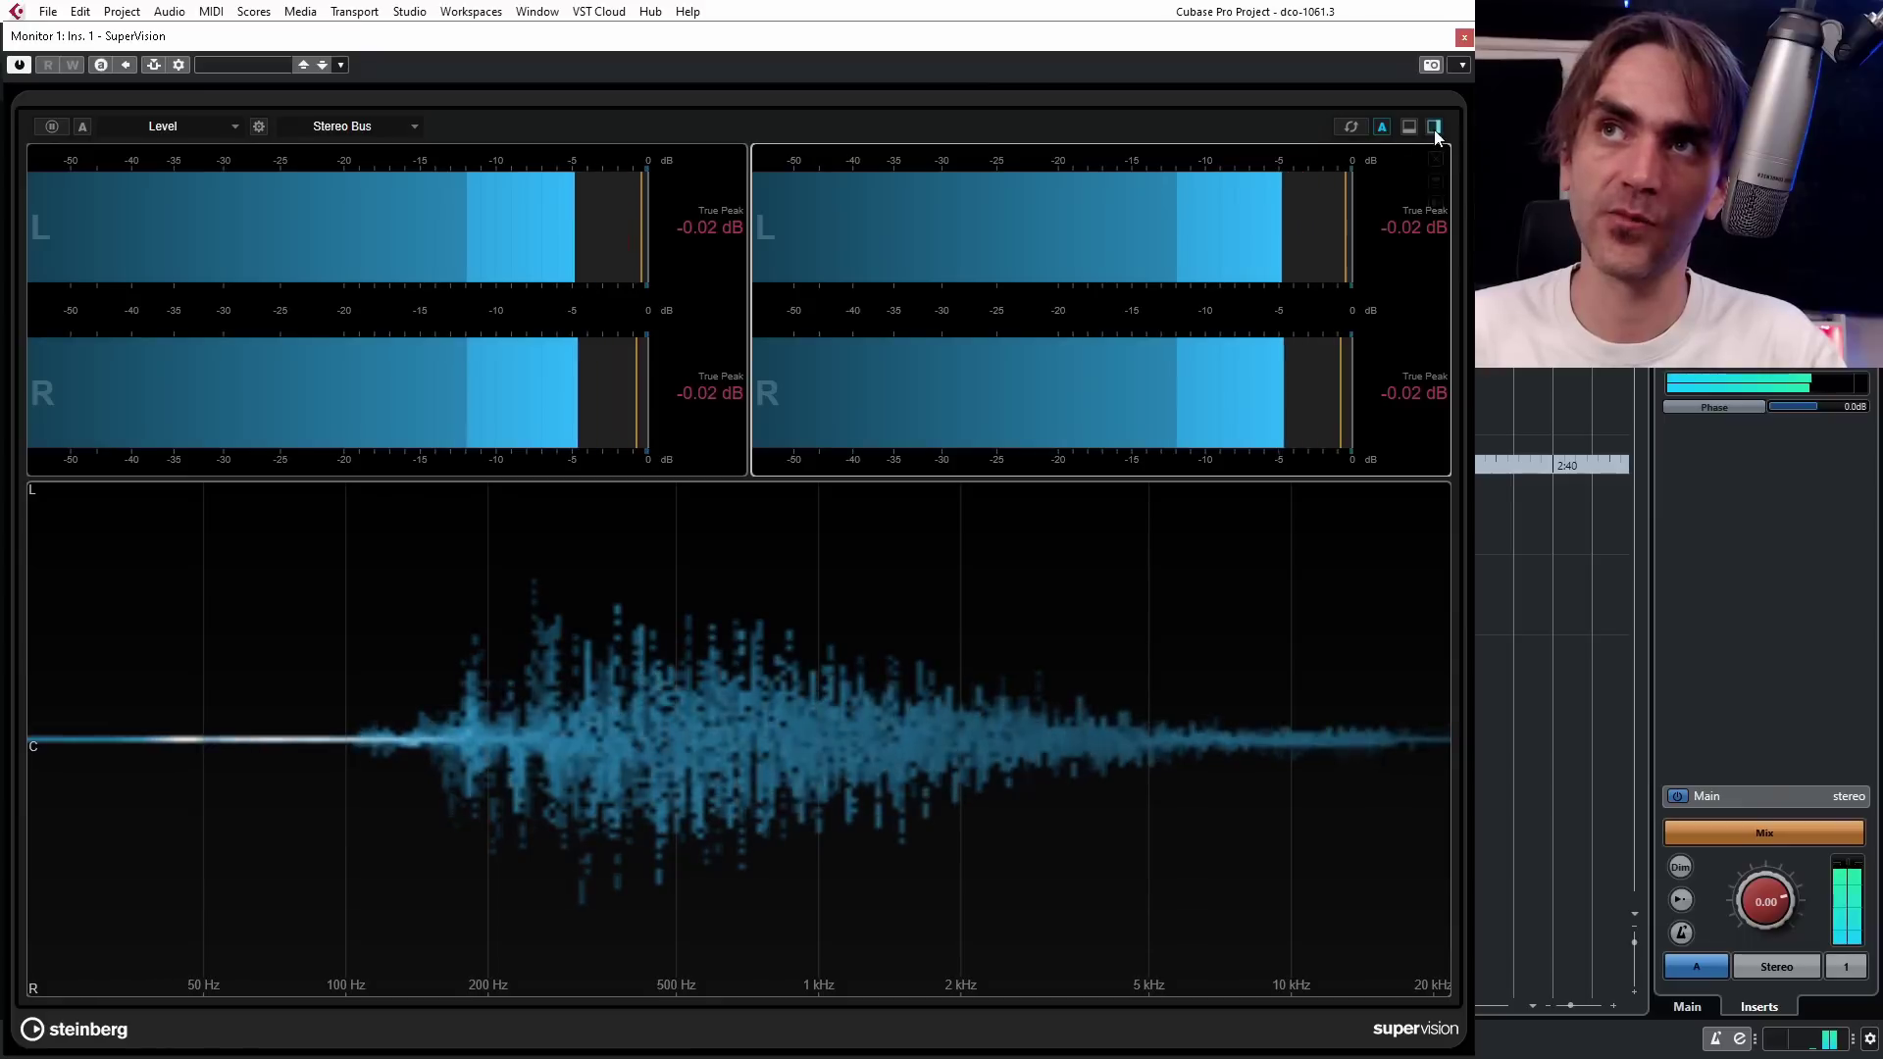
pyautogui.click(1435, 182)
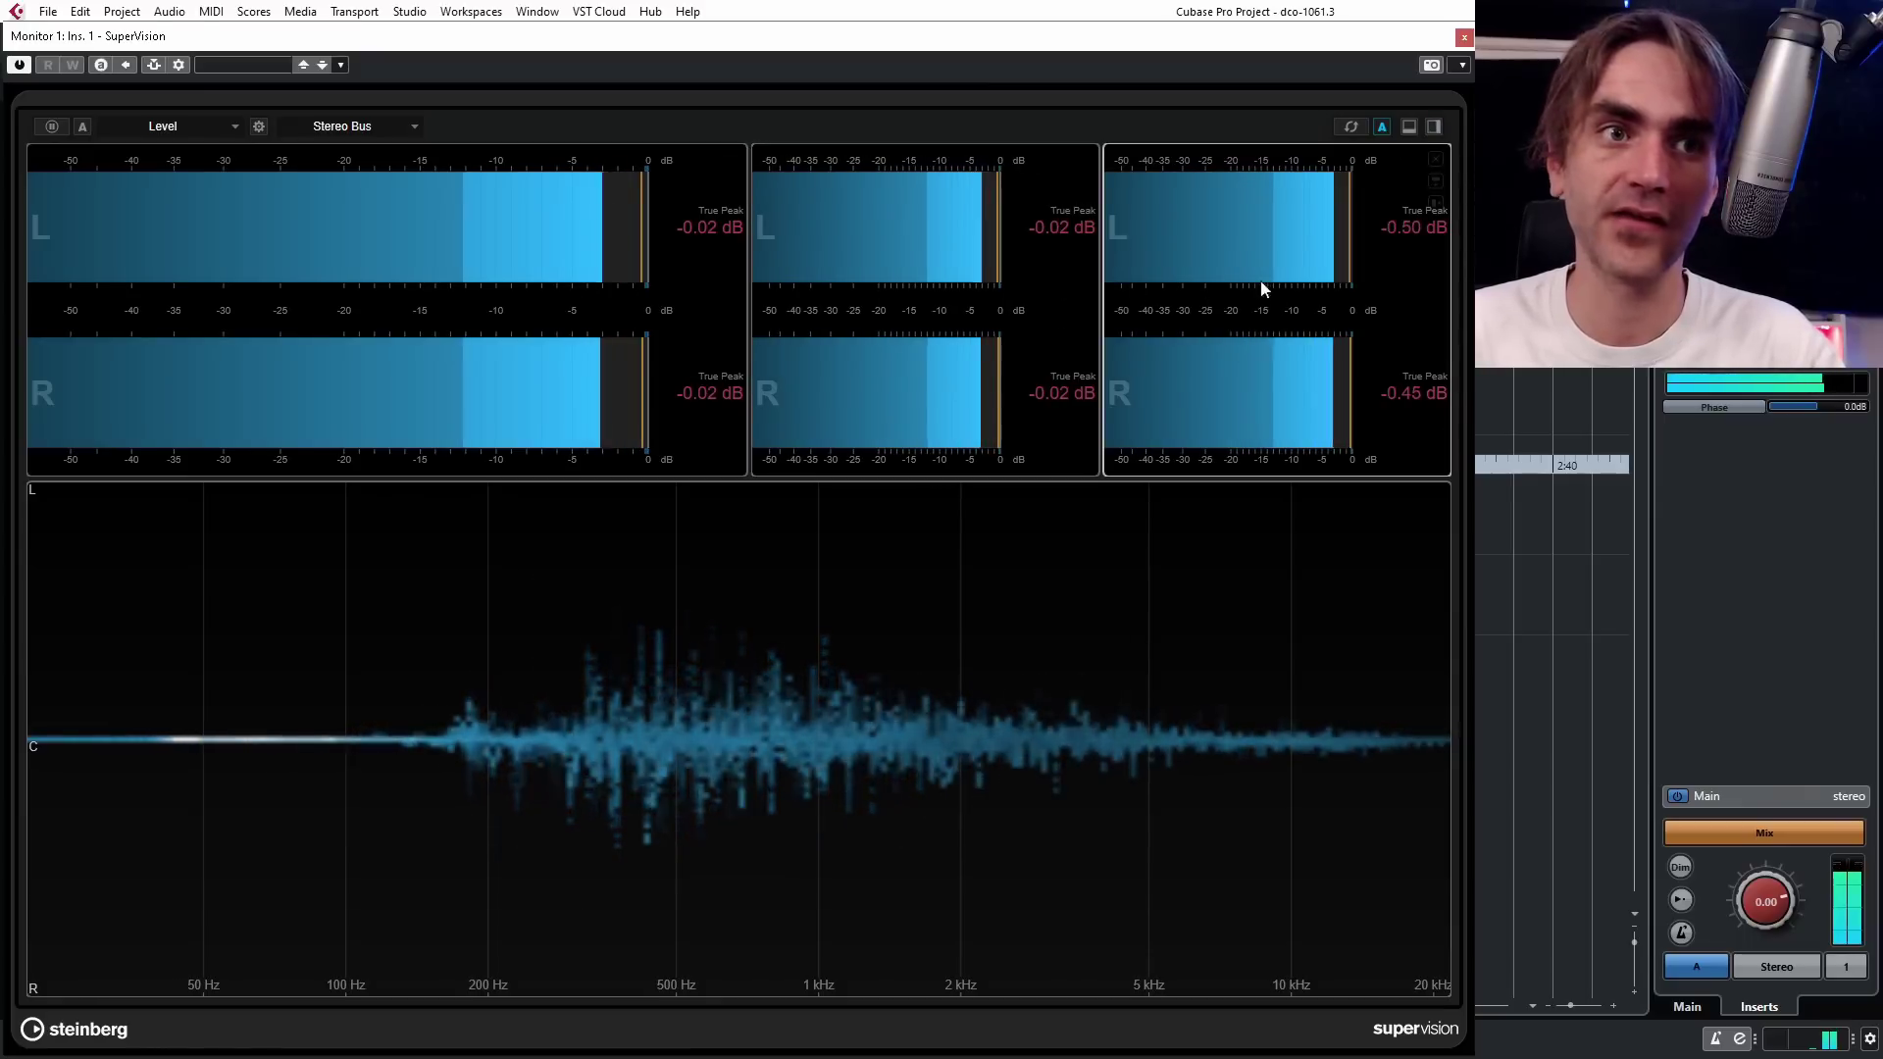
pyautogui.click(202, 125)
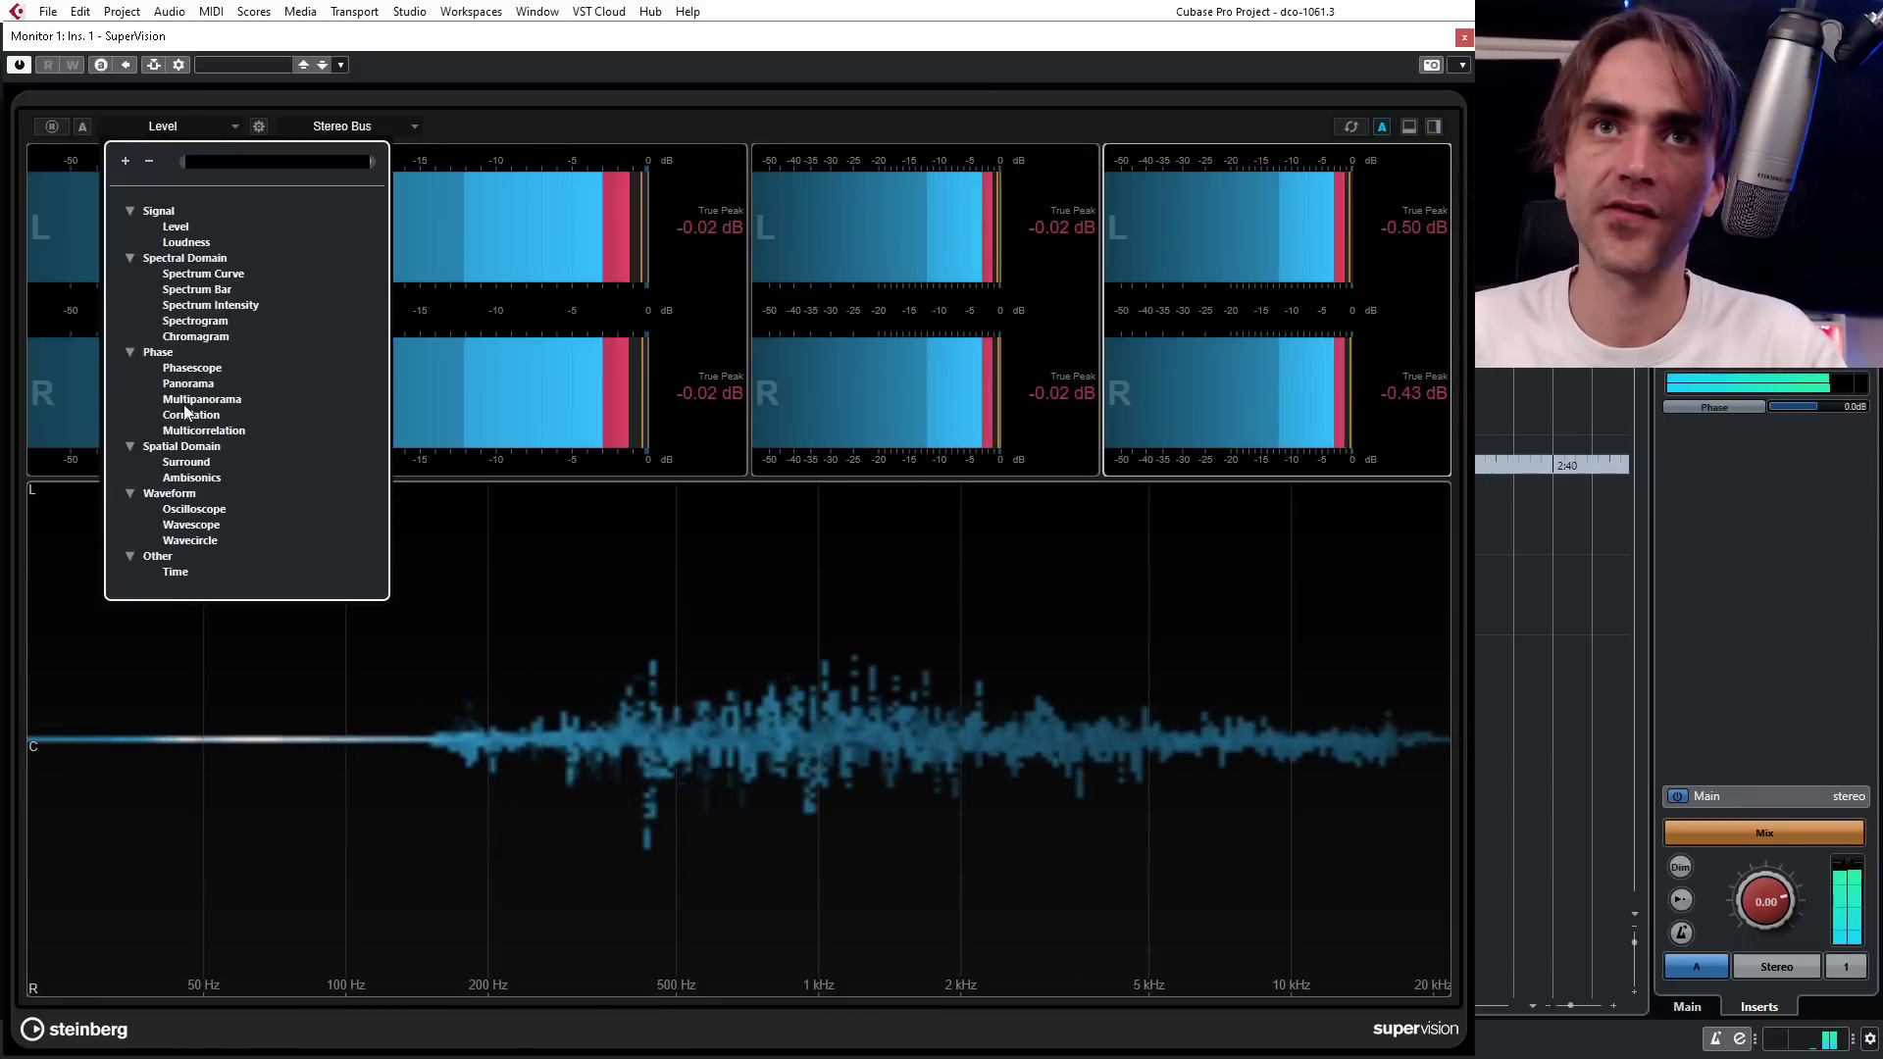
pyautogui.click(219, 370)
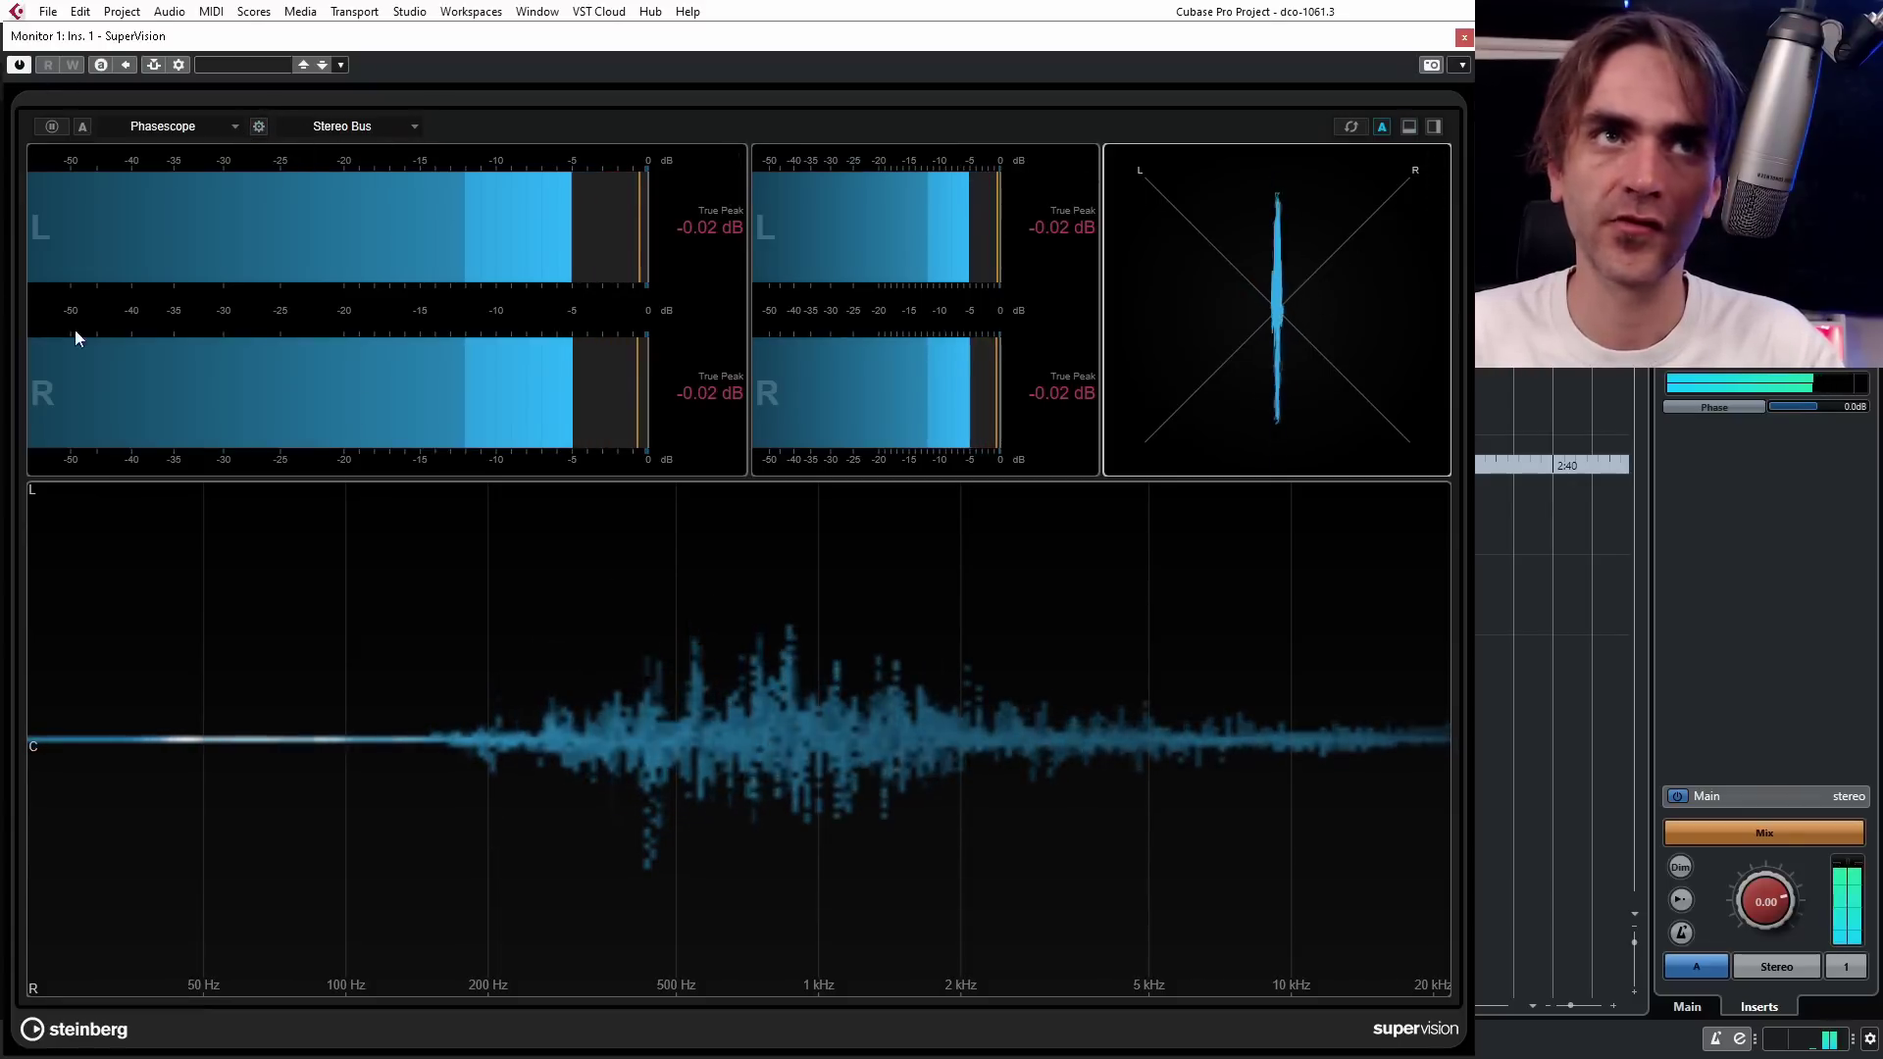
# Set the Phasescope module's display mode to Envelope and close its settings.
pyautogui.click(258, 126)
pyautogui.click(751, 418)
pyautogui.click(779, 487)
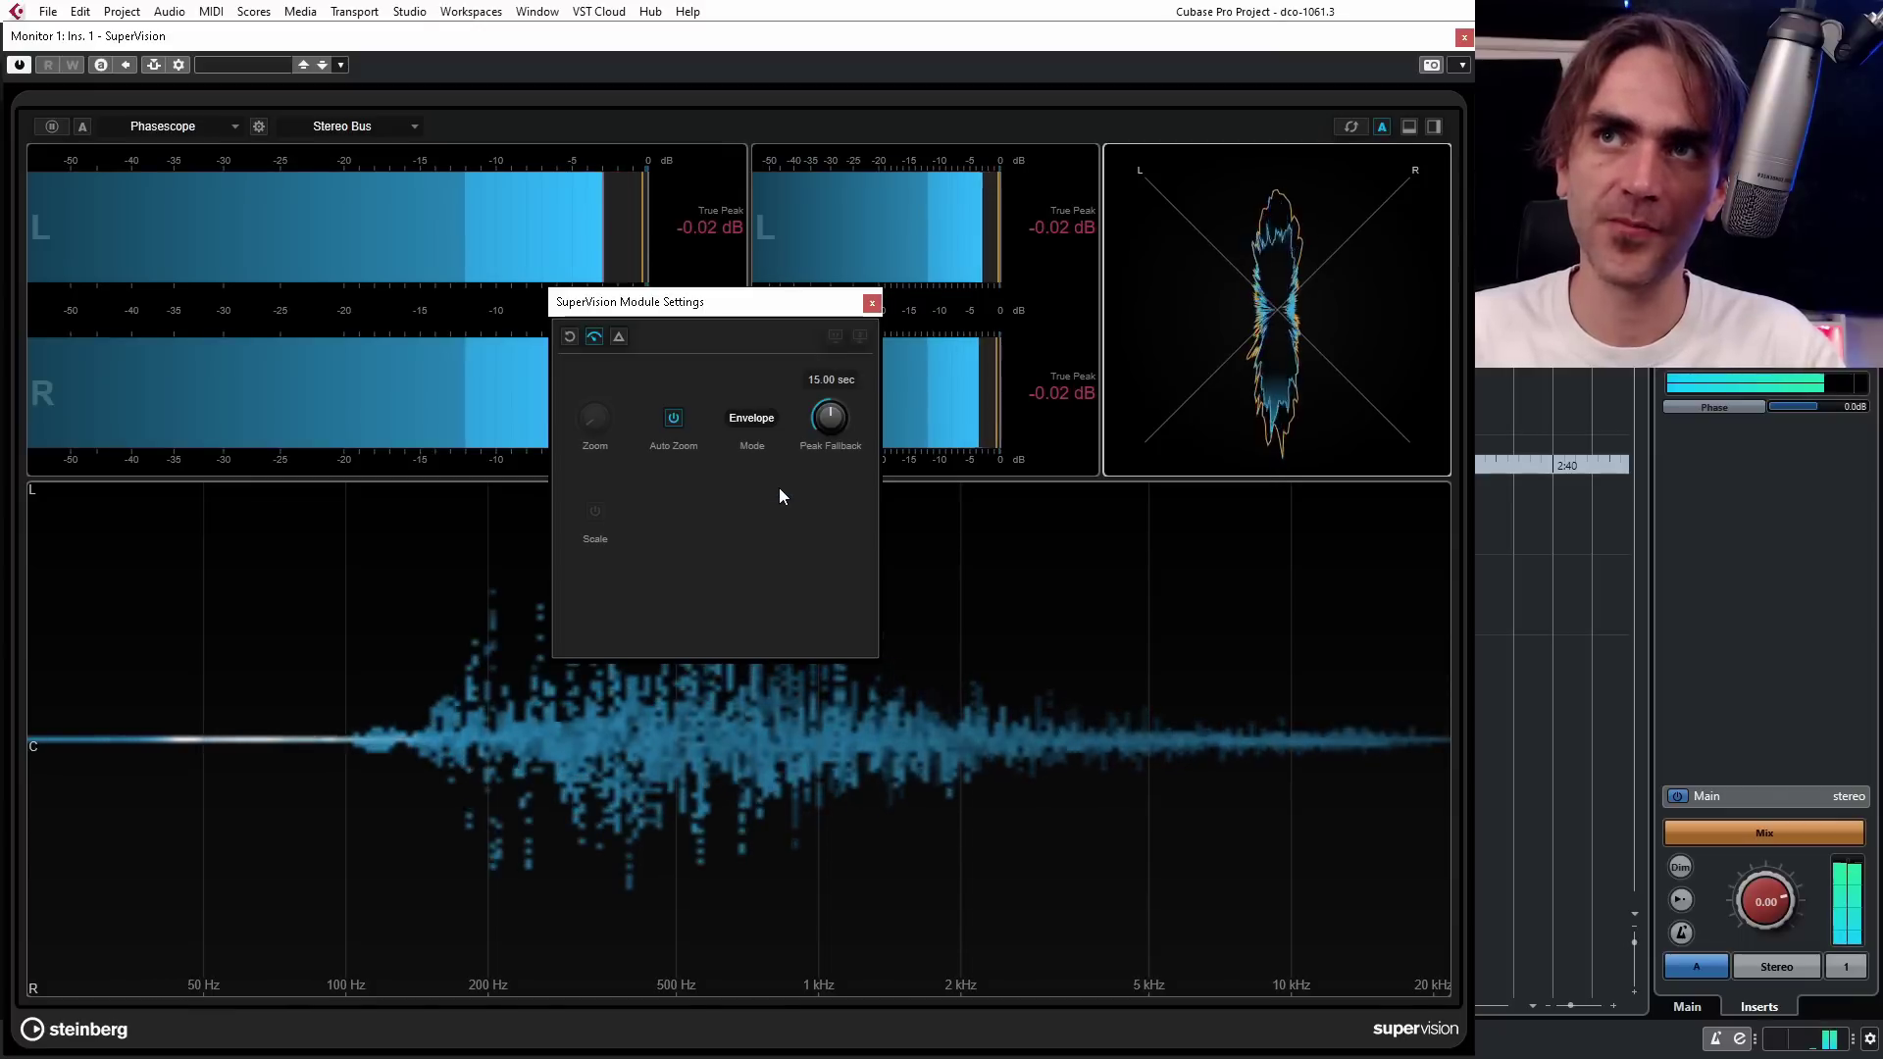
pyautogui.click(1255, 326)
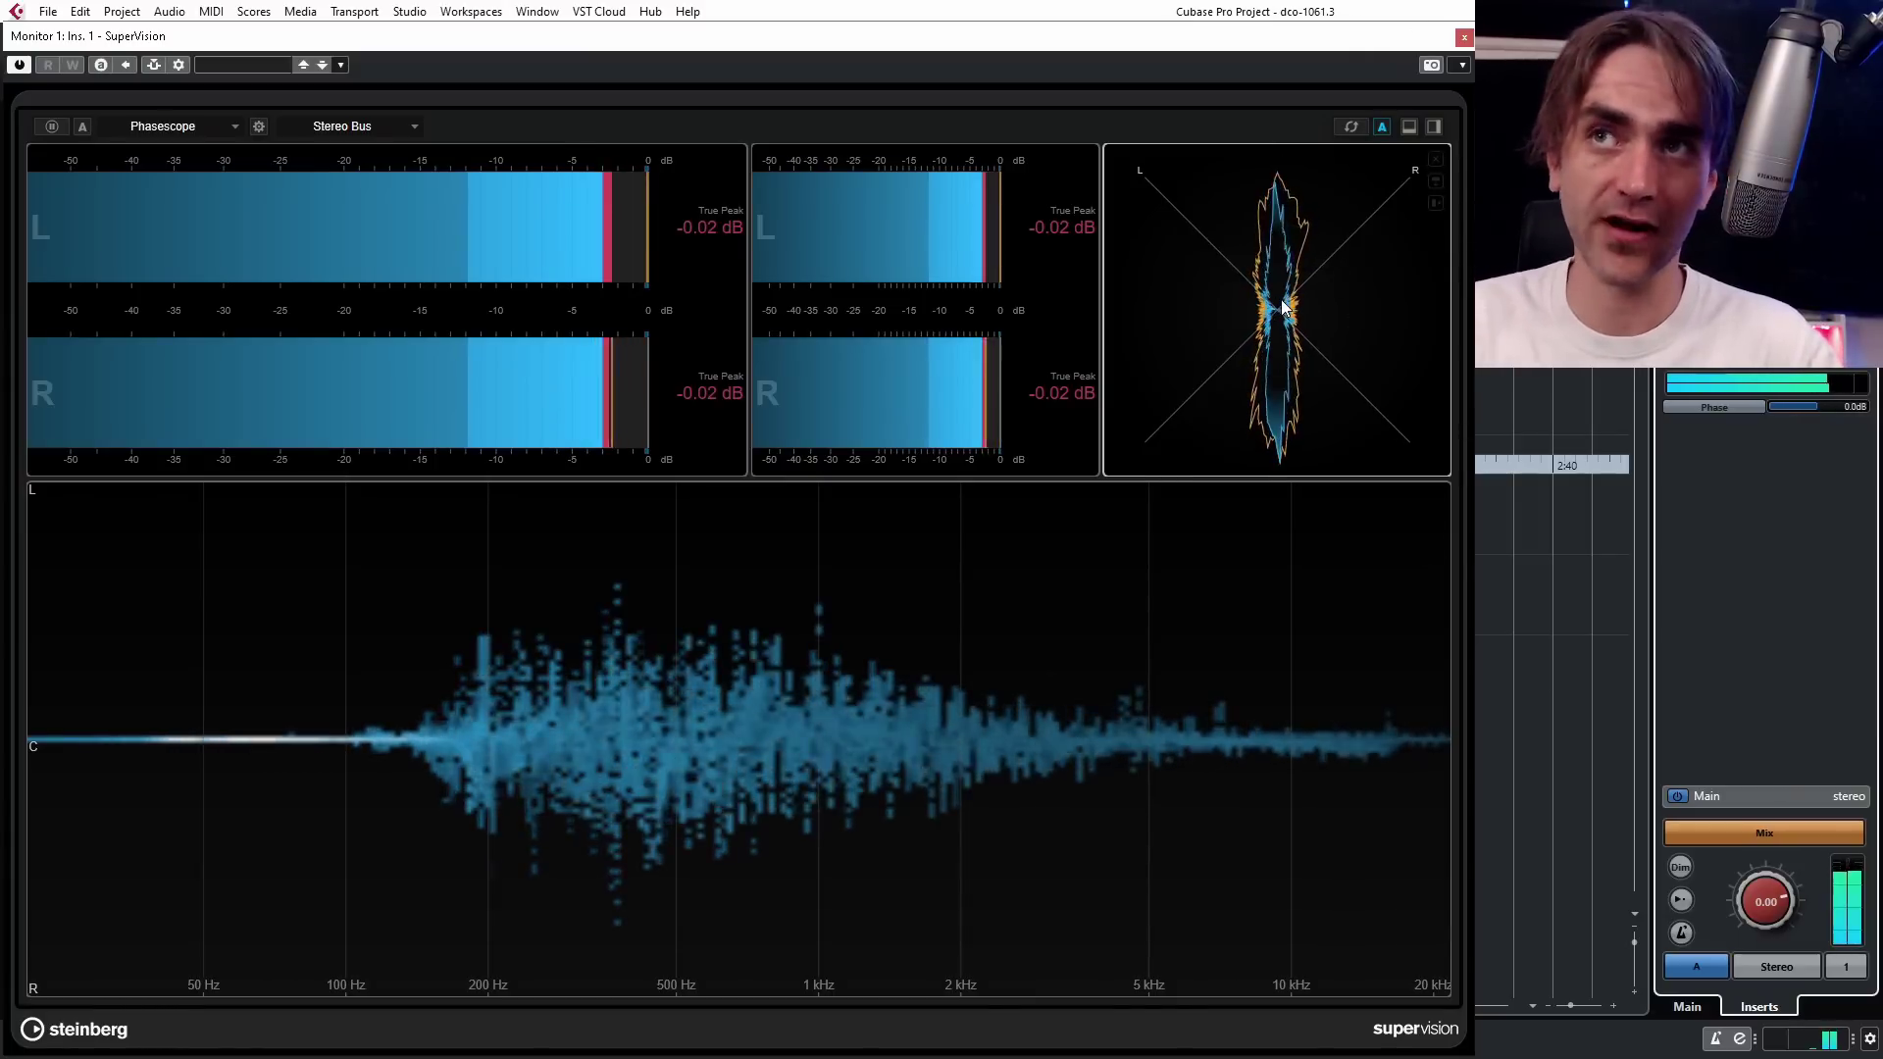
# Change the first upper module to Loudness and narrow it to give the neighbouring modules more width.
pyautogui.click(235, 167)
pyautogui.click(229, 135)
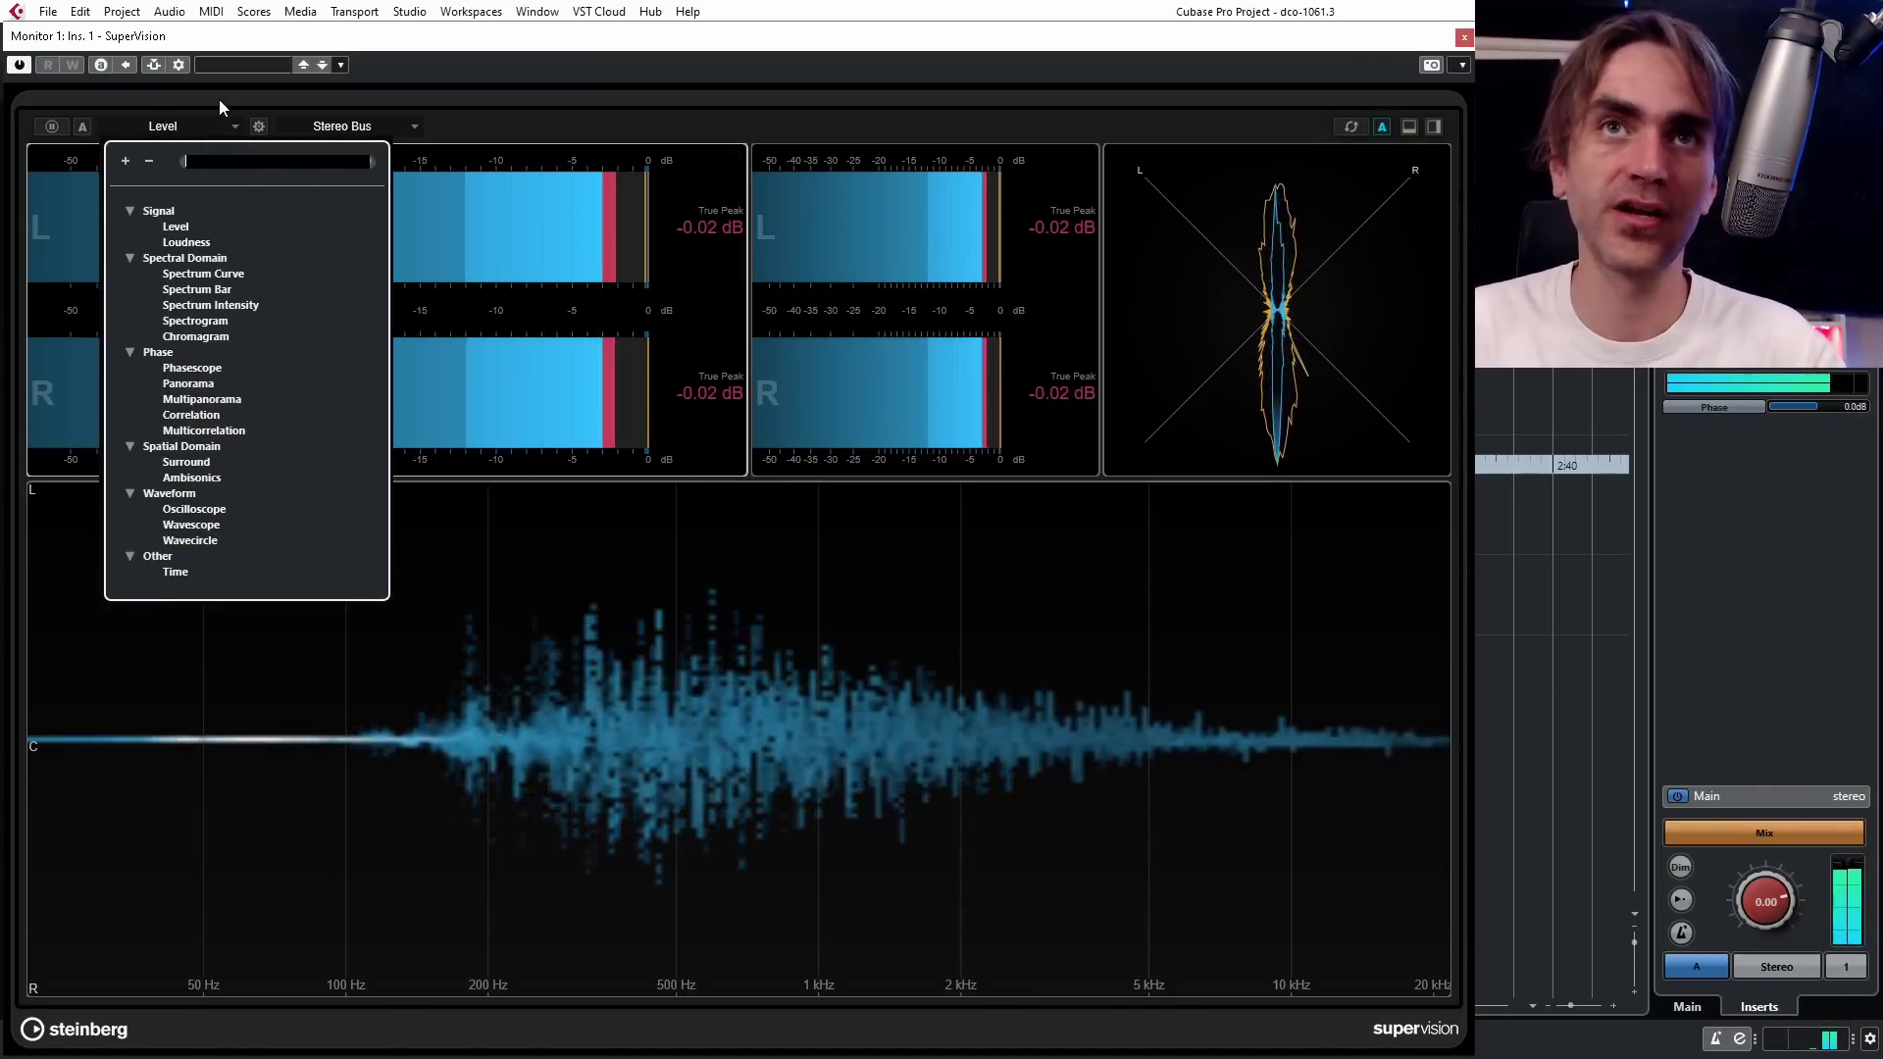
pyautogui.click(186, 242)
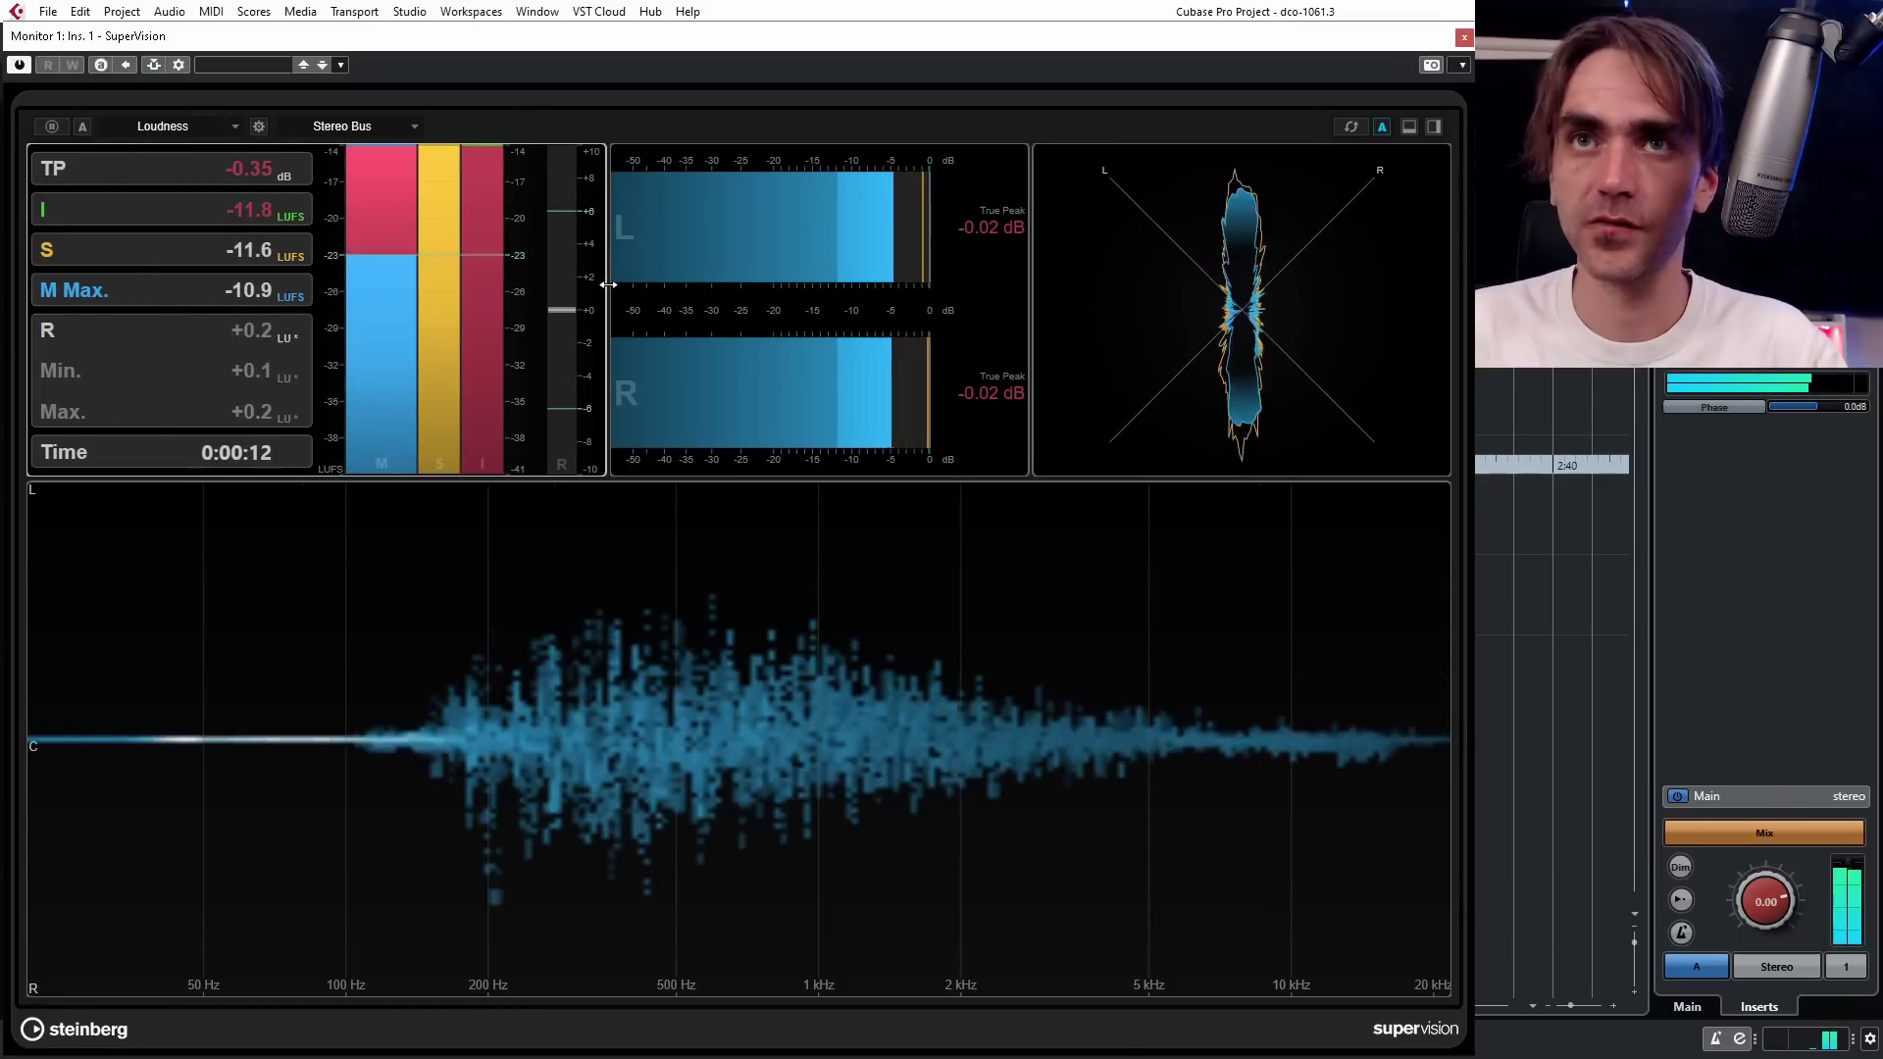
# Change the middle upper module to Oscilloscope and lower its frequency setting to show a longer stretch of waveform.
pyautogui.click(202, 125)
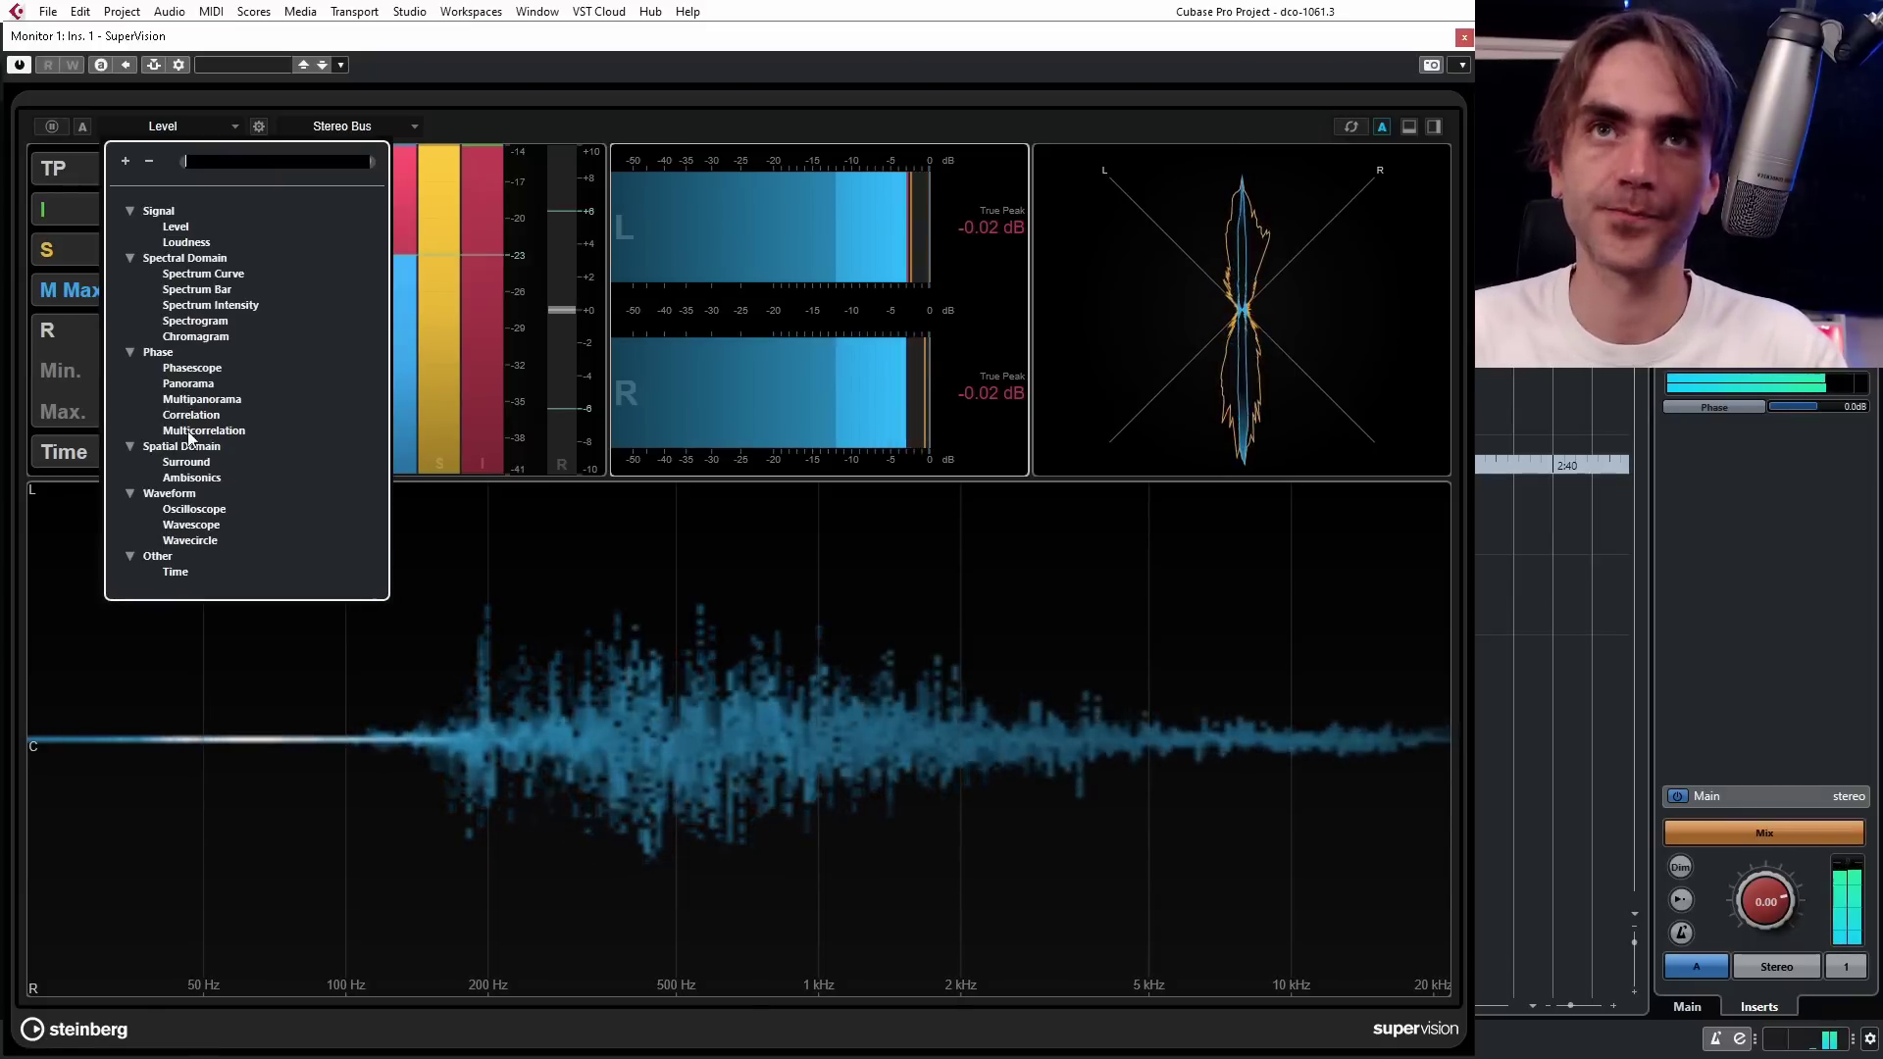
pyautogui.click(202, 507)
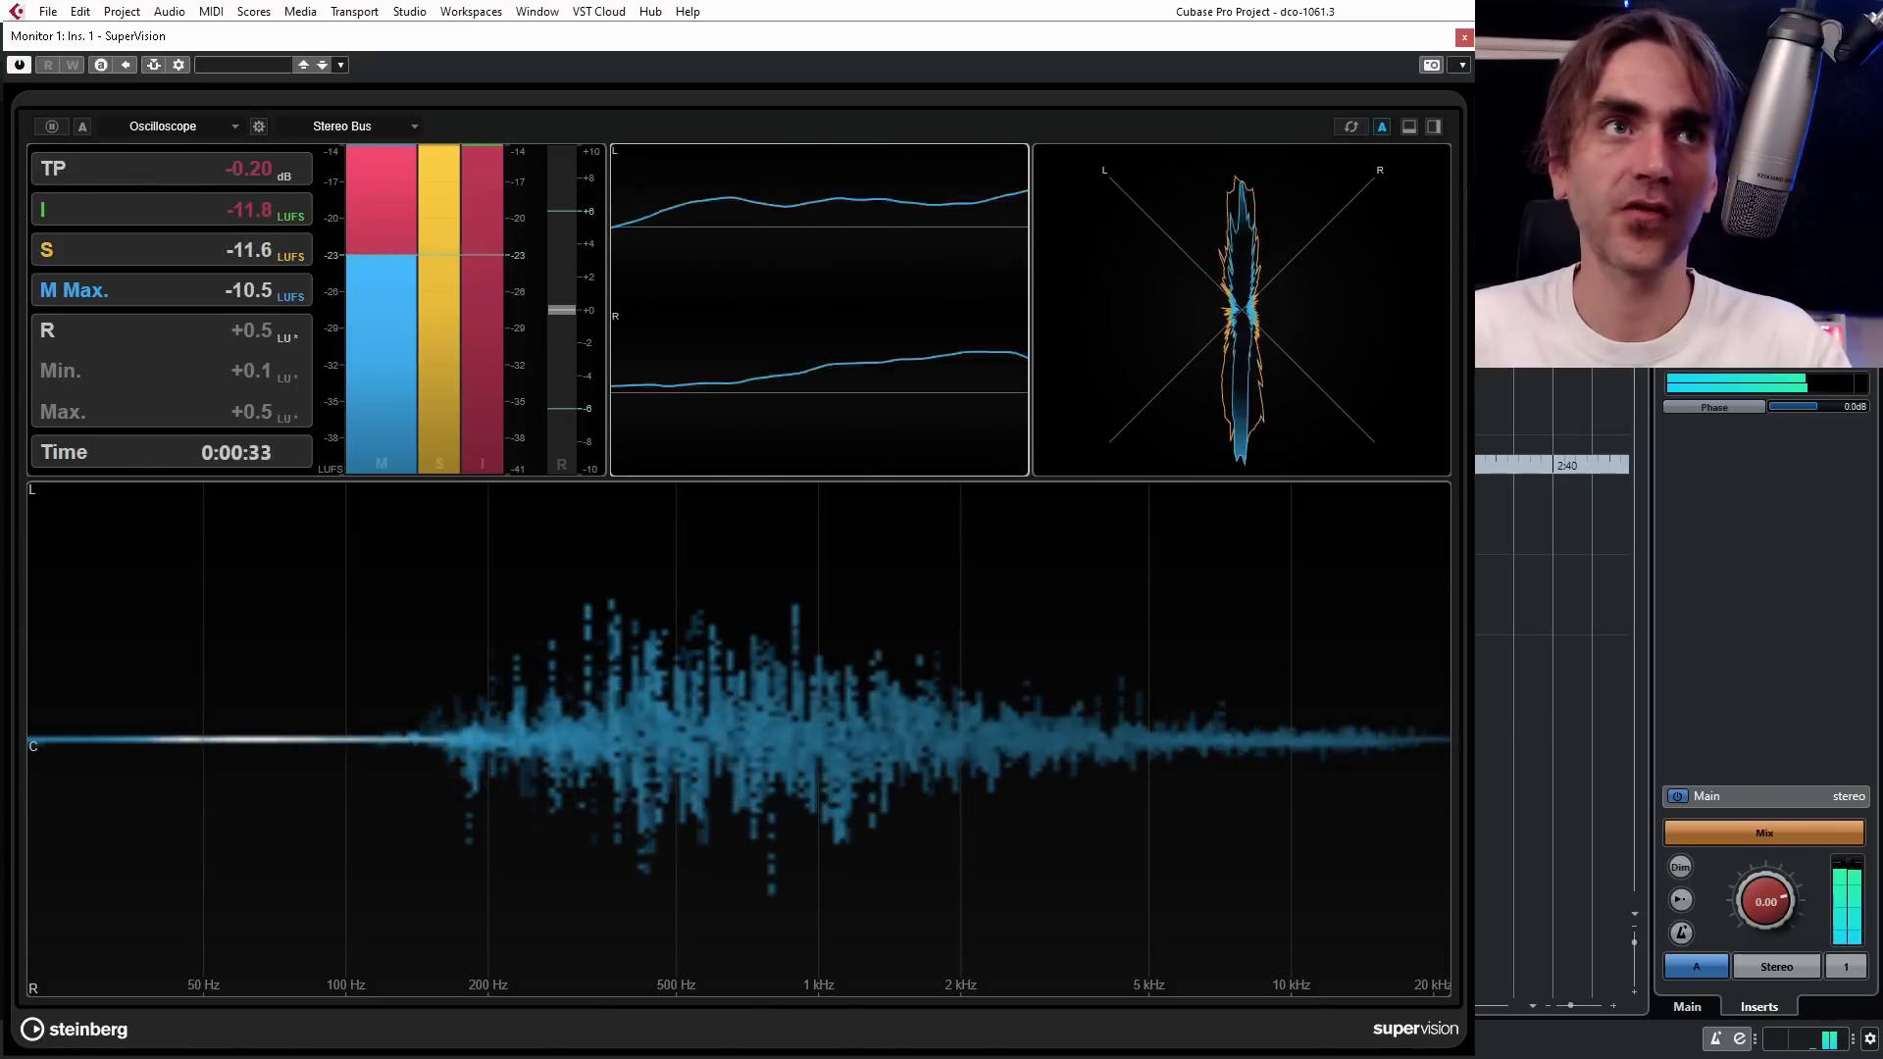
pyautogui.moveTo(2, 373); pyautogui.dragTo(840, 283)
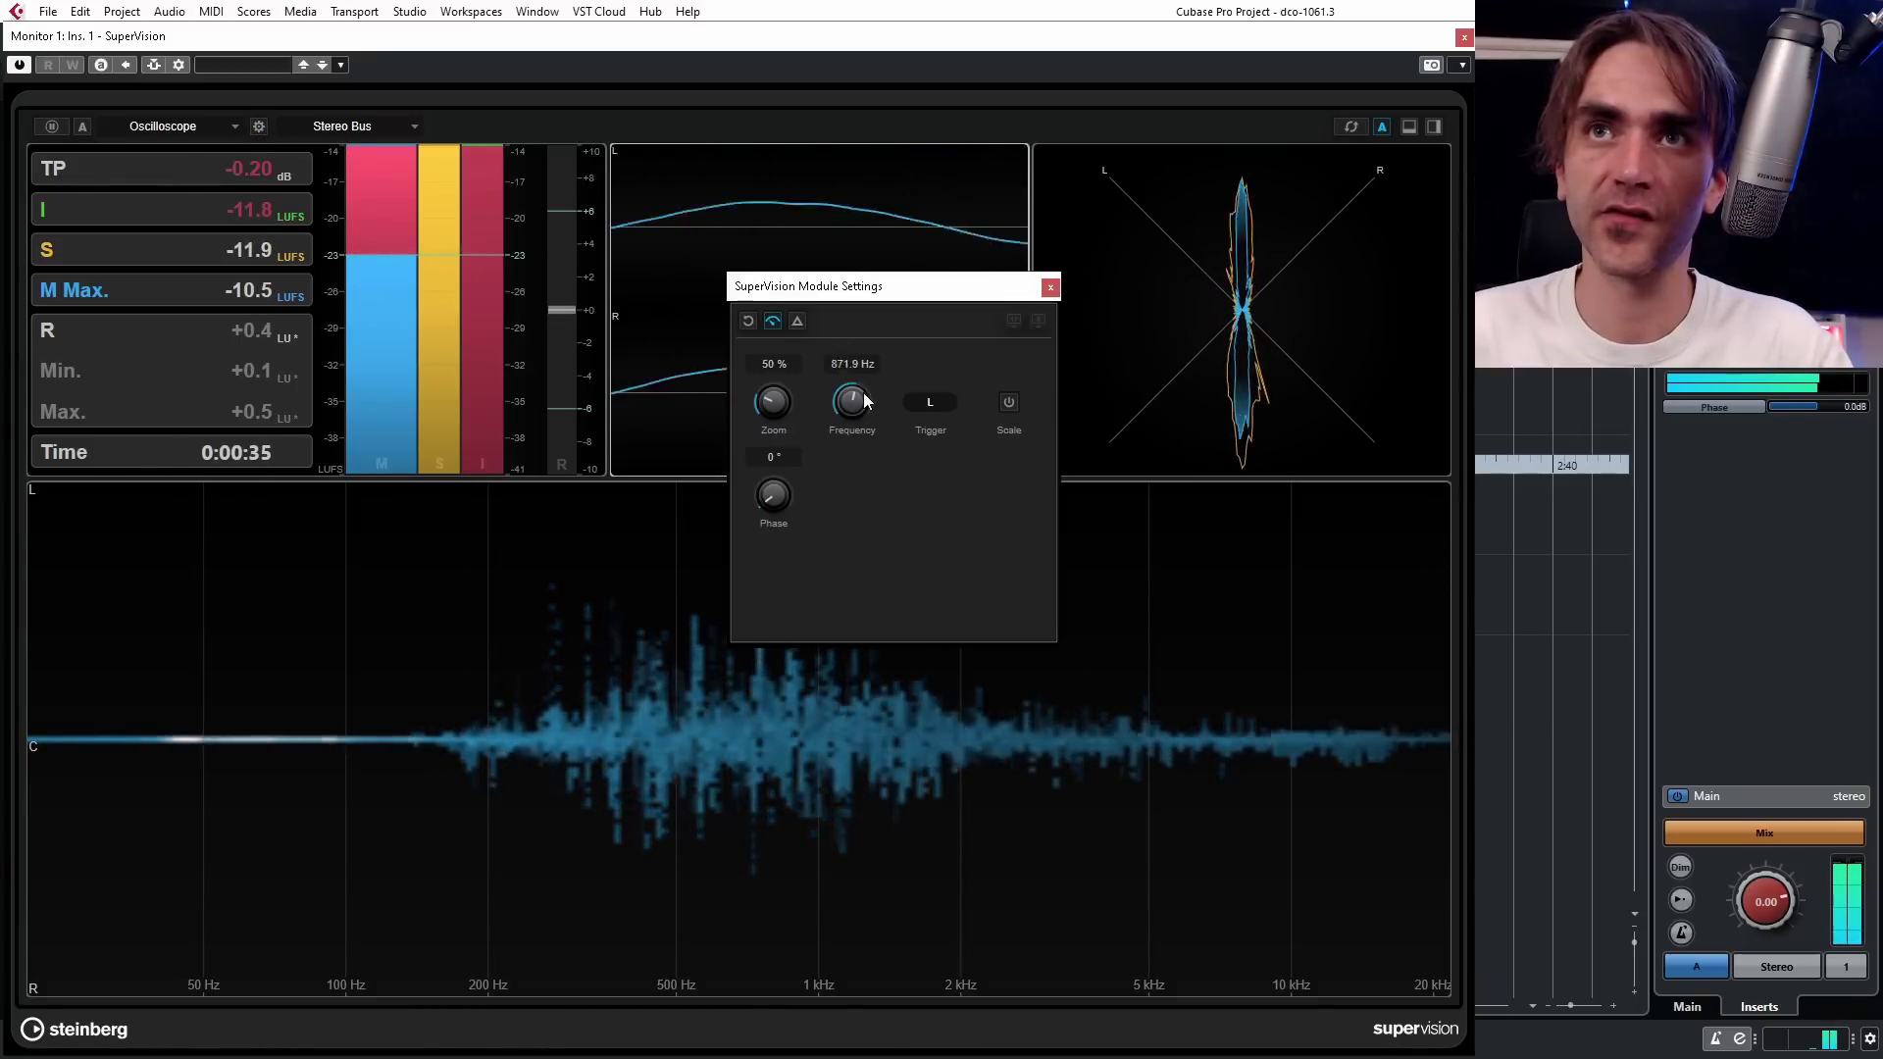
pyautogui.moveTo(869, 365); pyautogui.dragTo(828, 450)
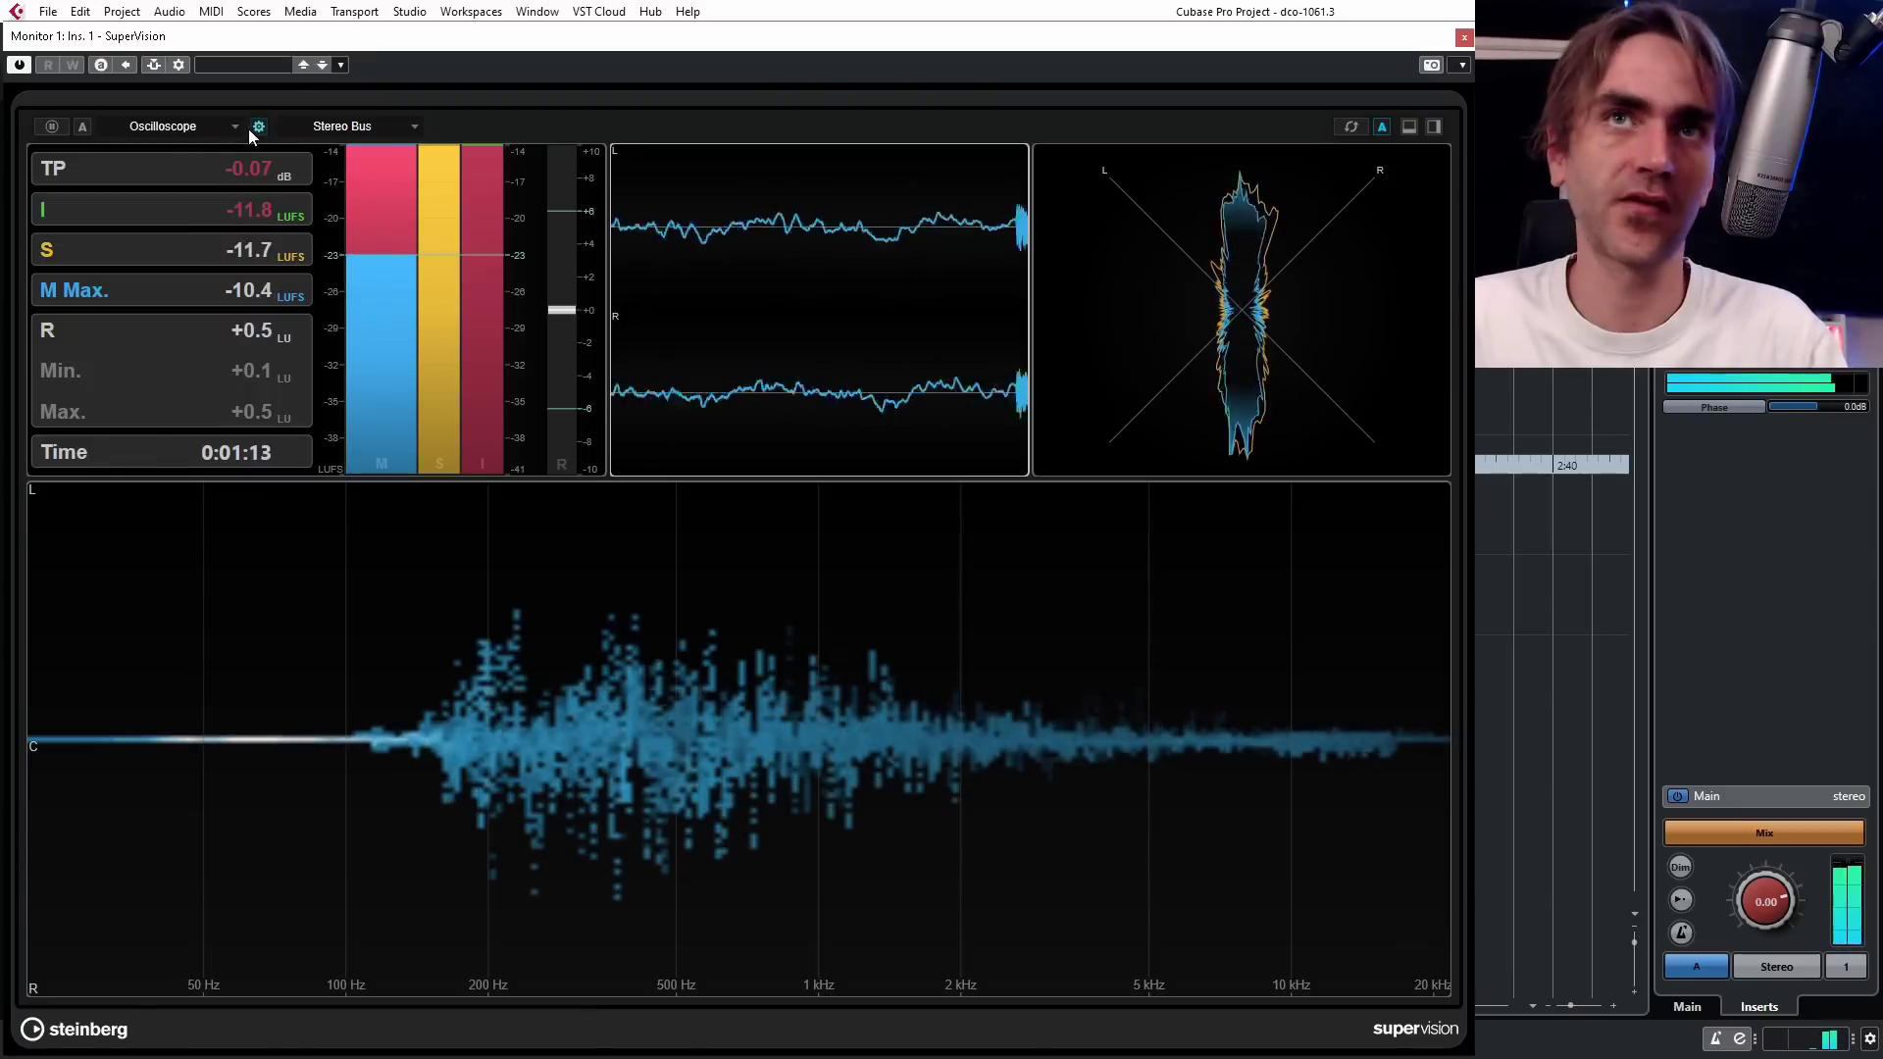
# Try the Wavescope and Wavecircle displays in the middle upper module.
pyautogui.click(216, 125)
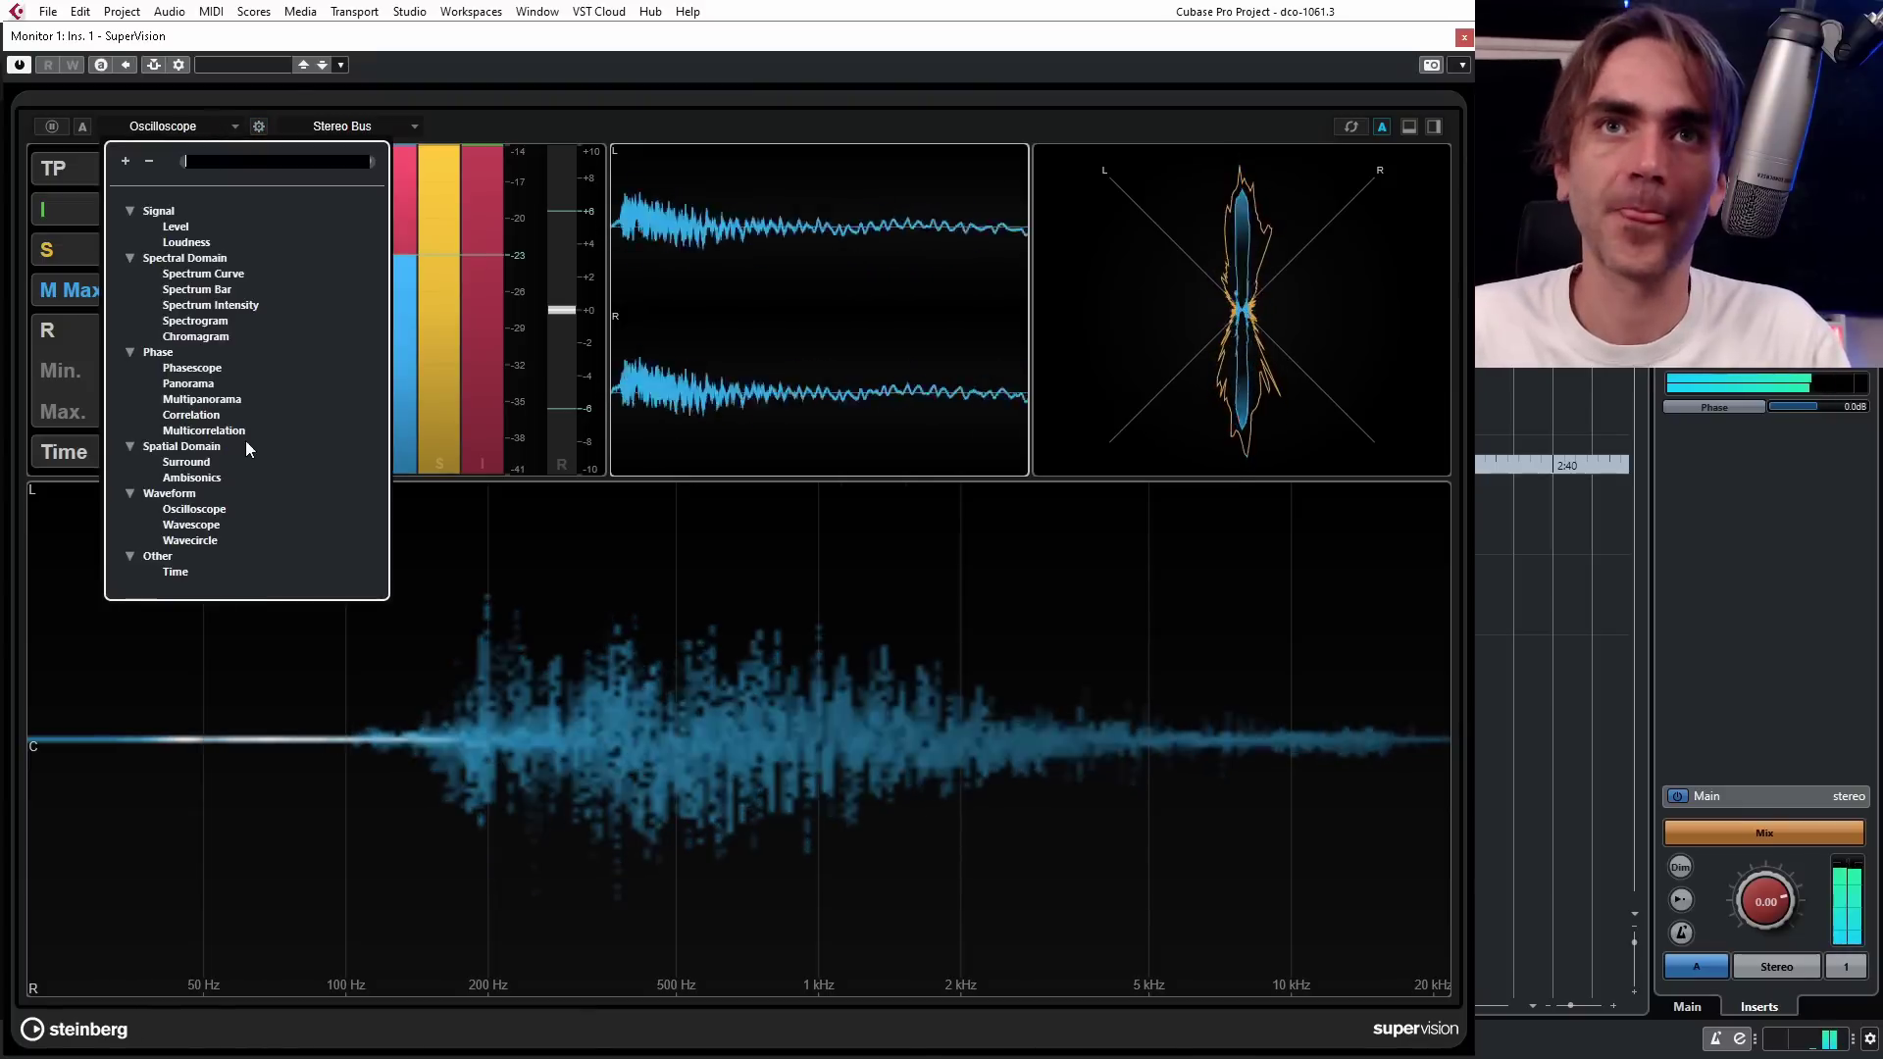
pyautogui.click(201, 527)
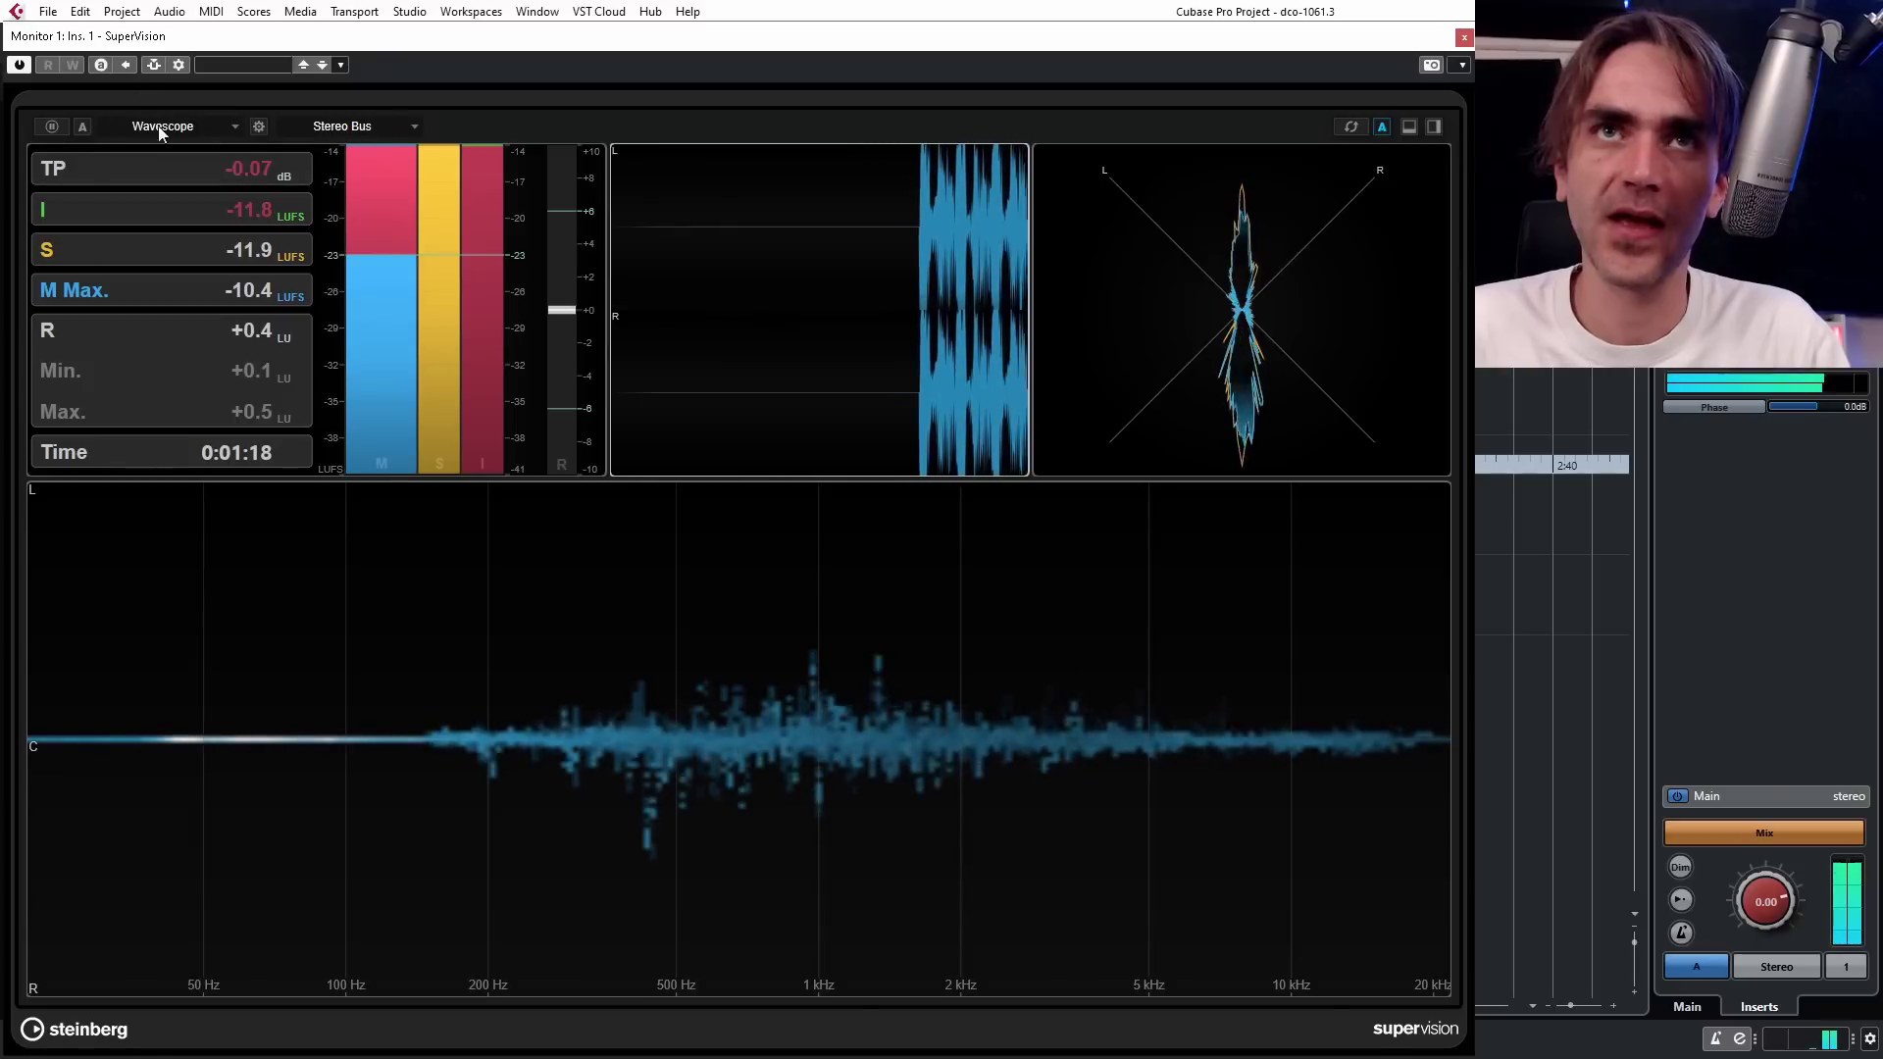
pyautogui.click(217, 125)
pyautogui.click(197, 538)
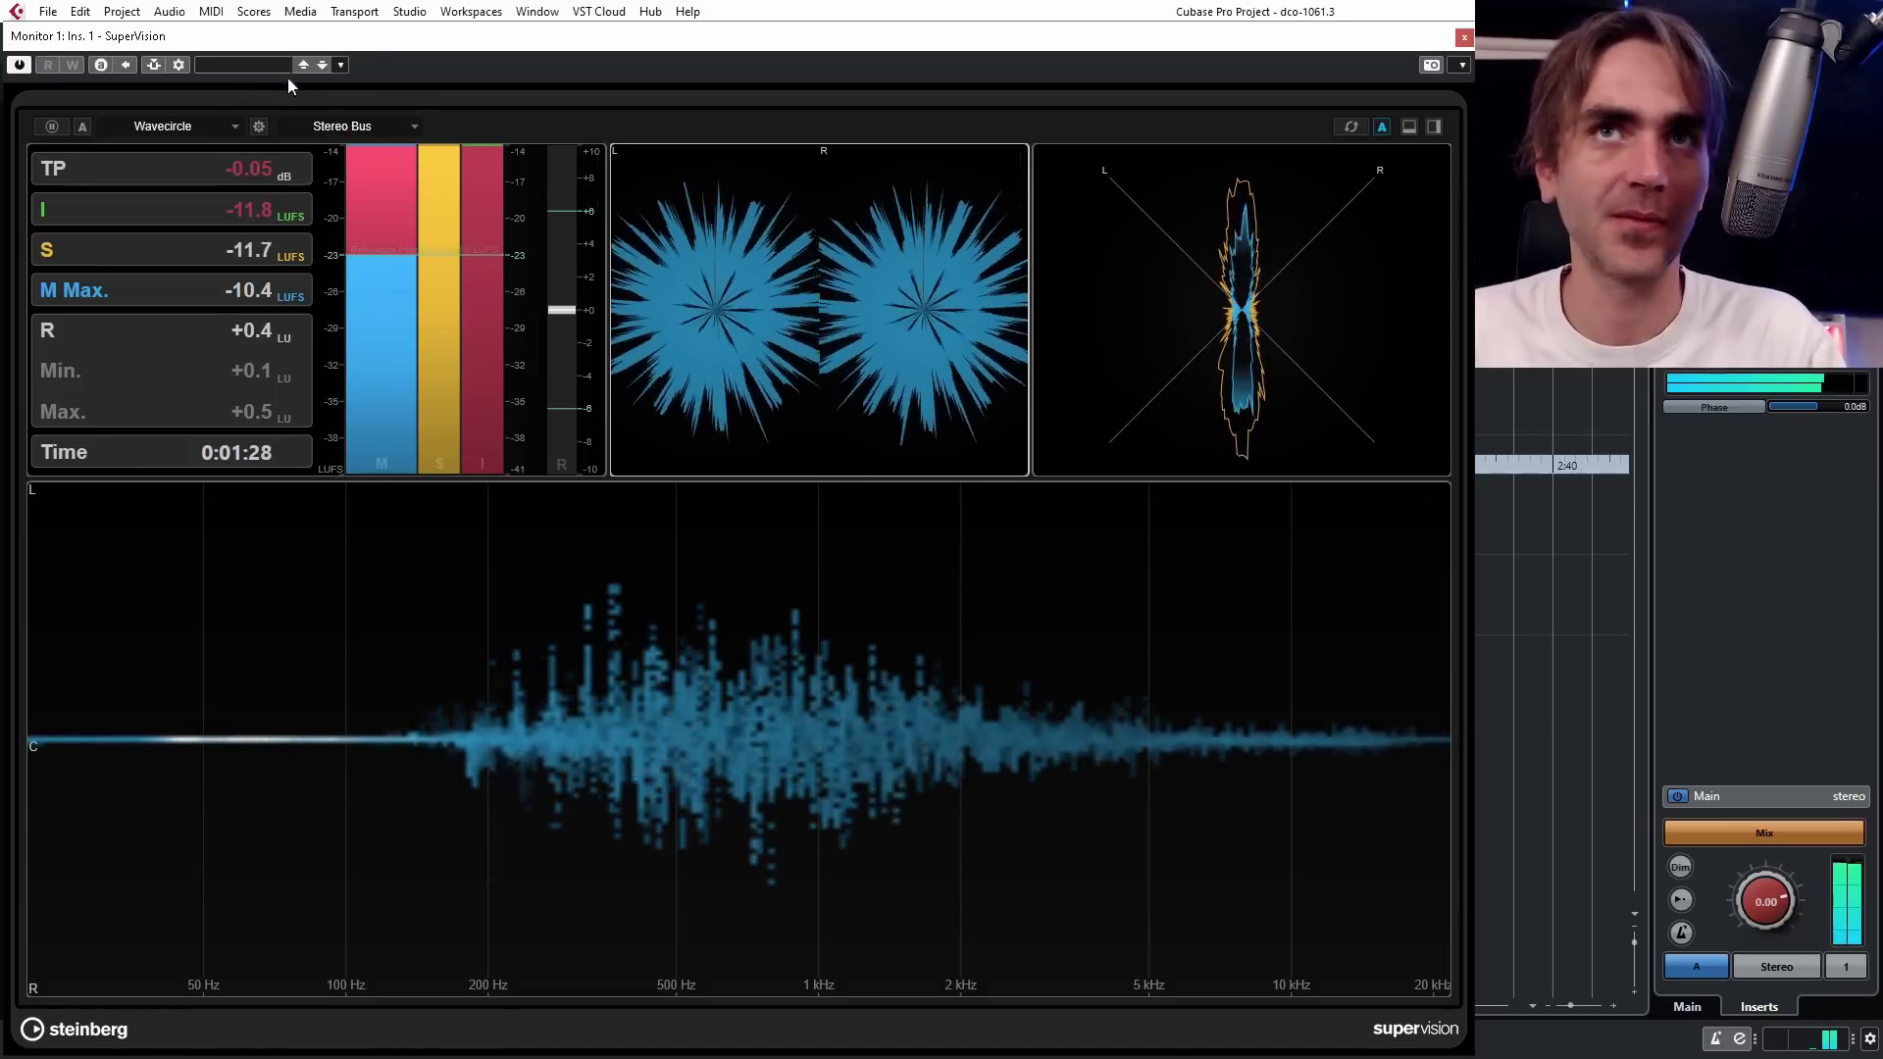
# Change the middle upper module to Time and split it to add a Level module beneath.
pyautogui.click(241, 129)
pyautogui.click(186, 573)
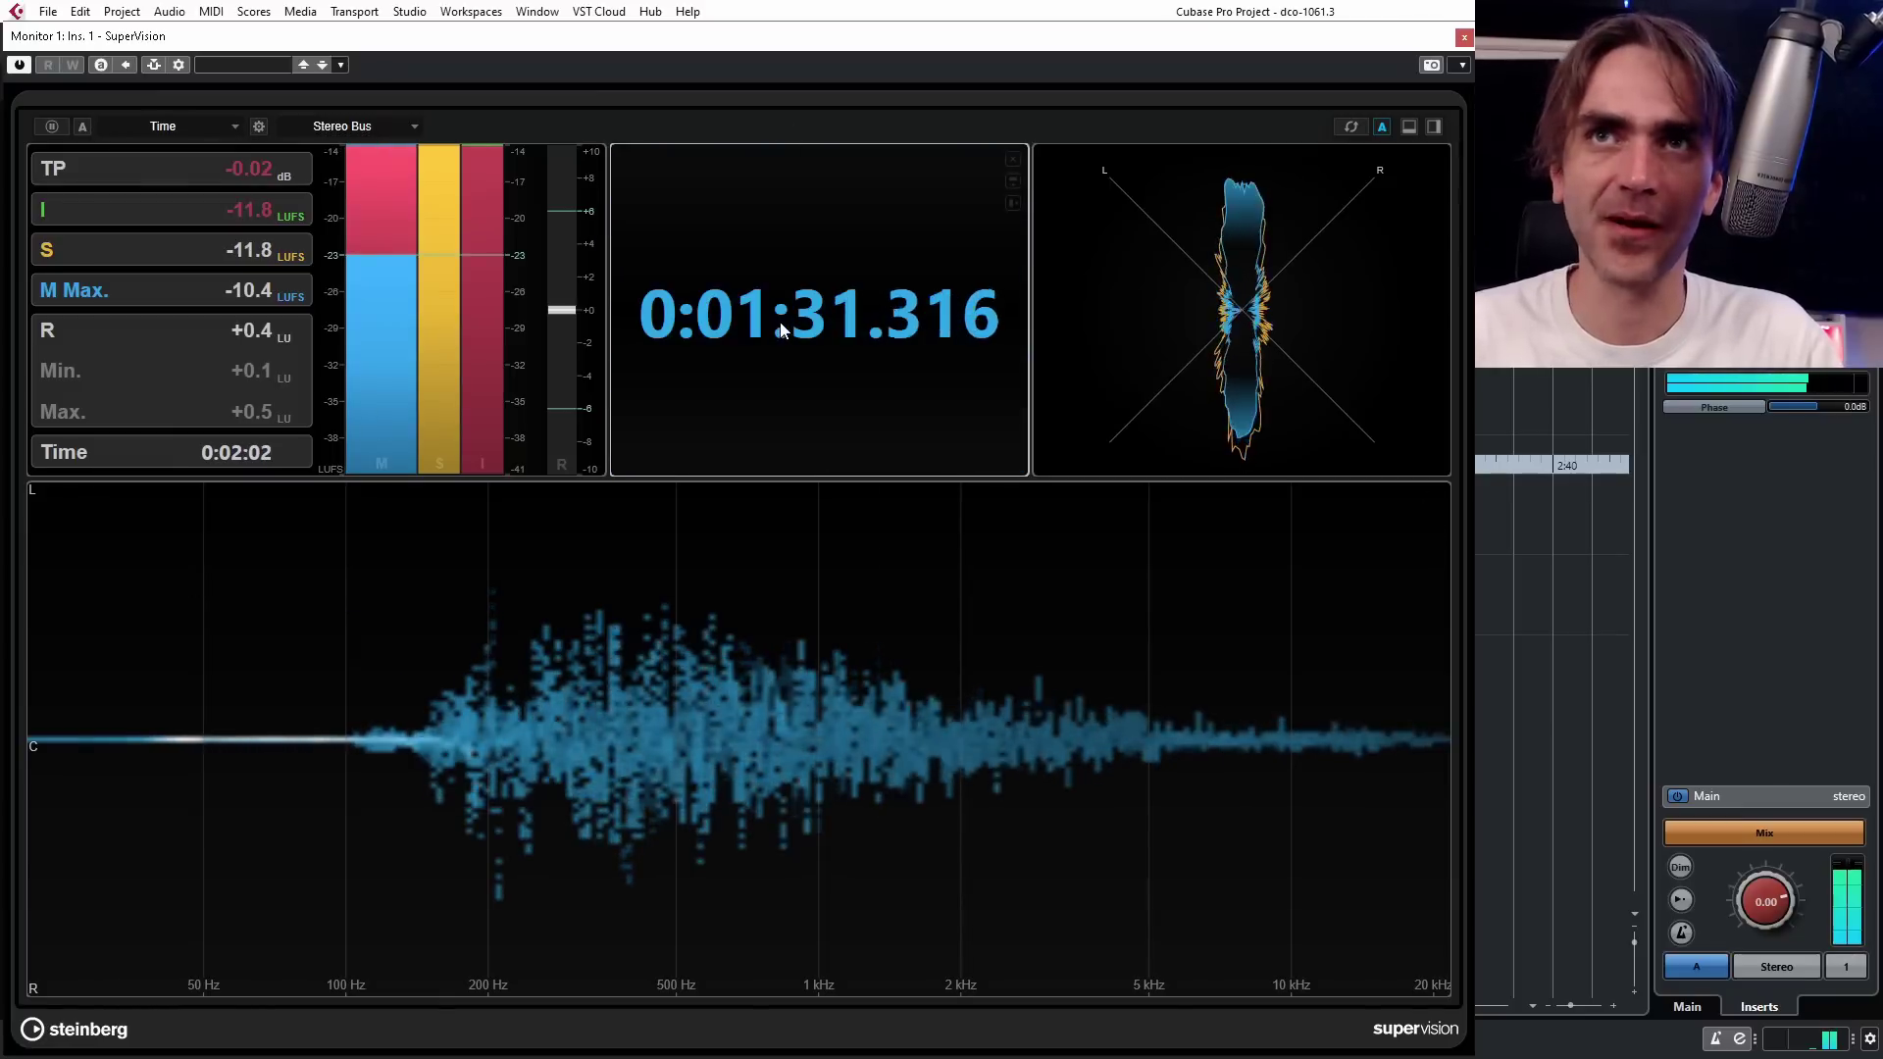
pyautogui.click(1408, 129)
pyautogui.doubleClick(821, 383)
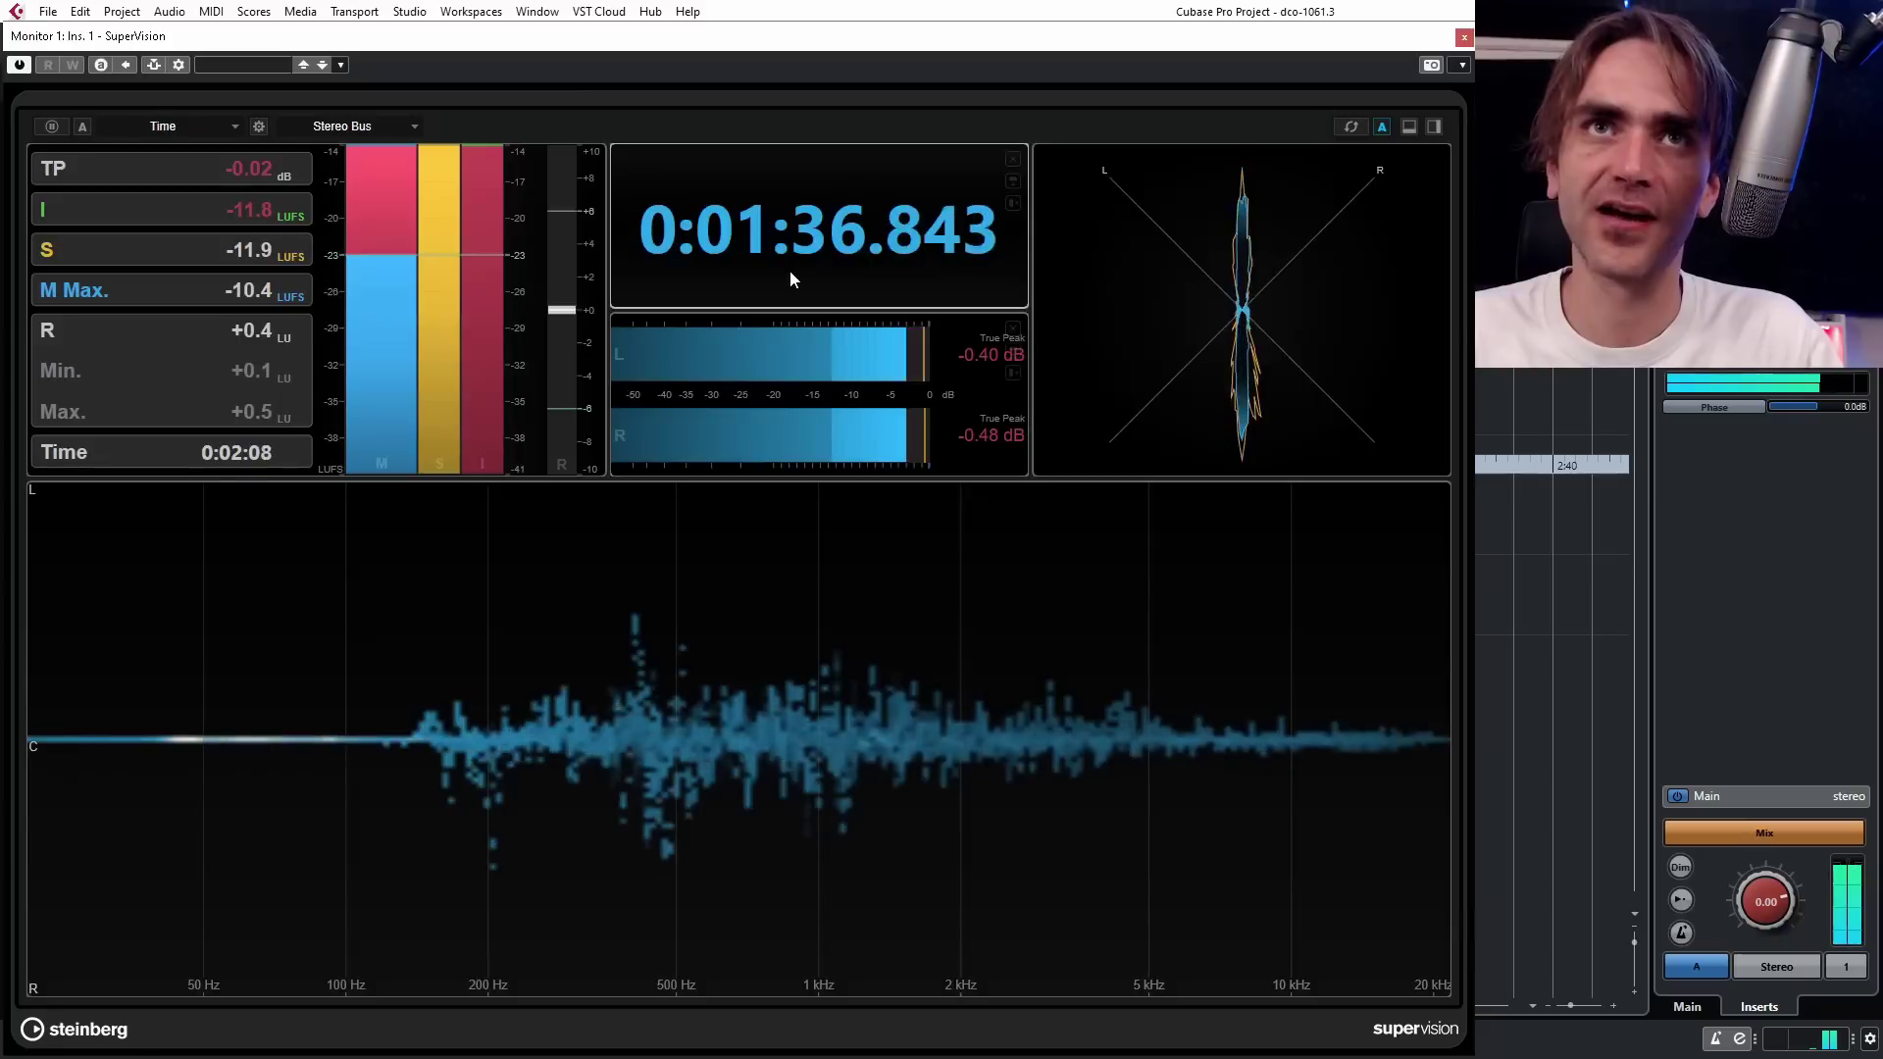
pyautogui.doubleClick(843, 265)
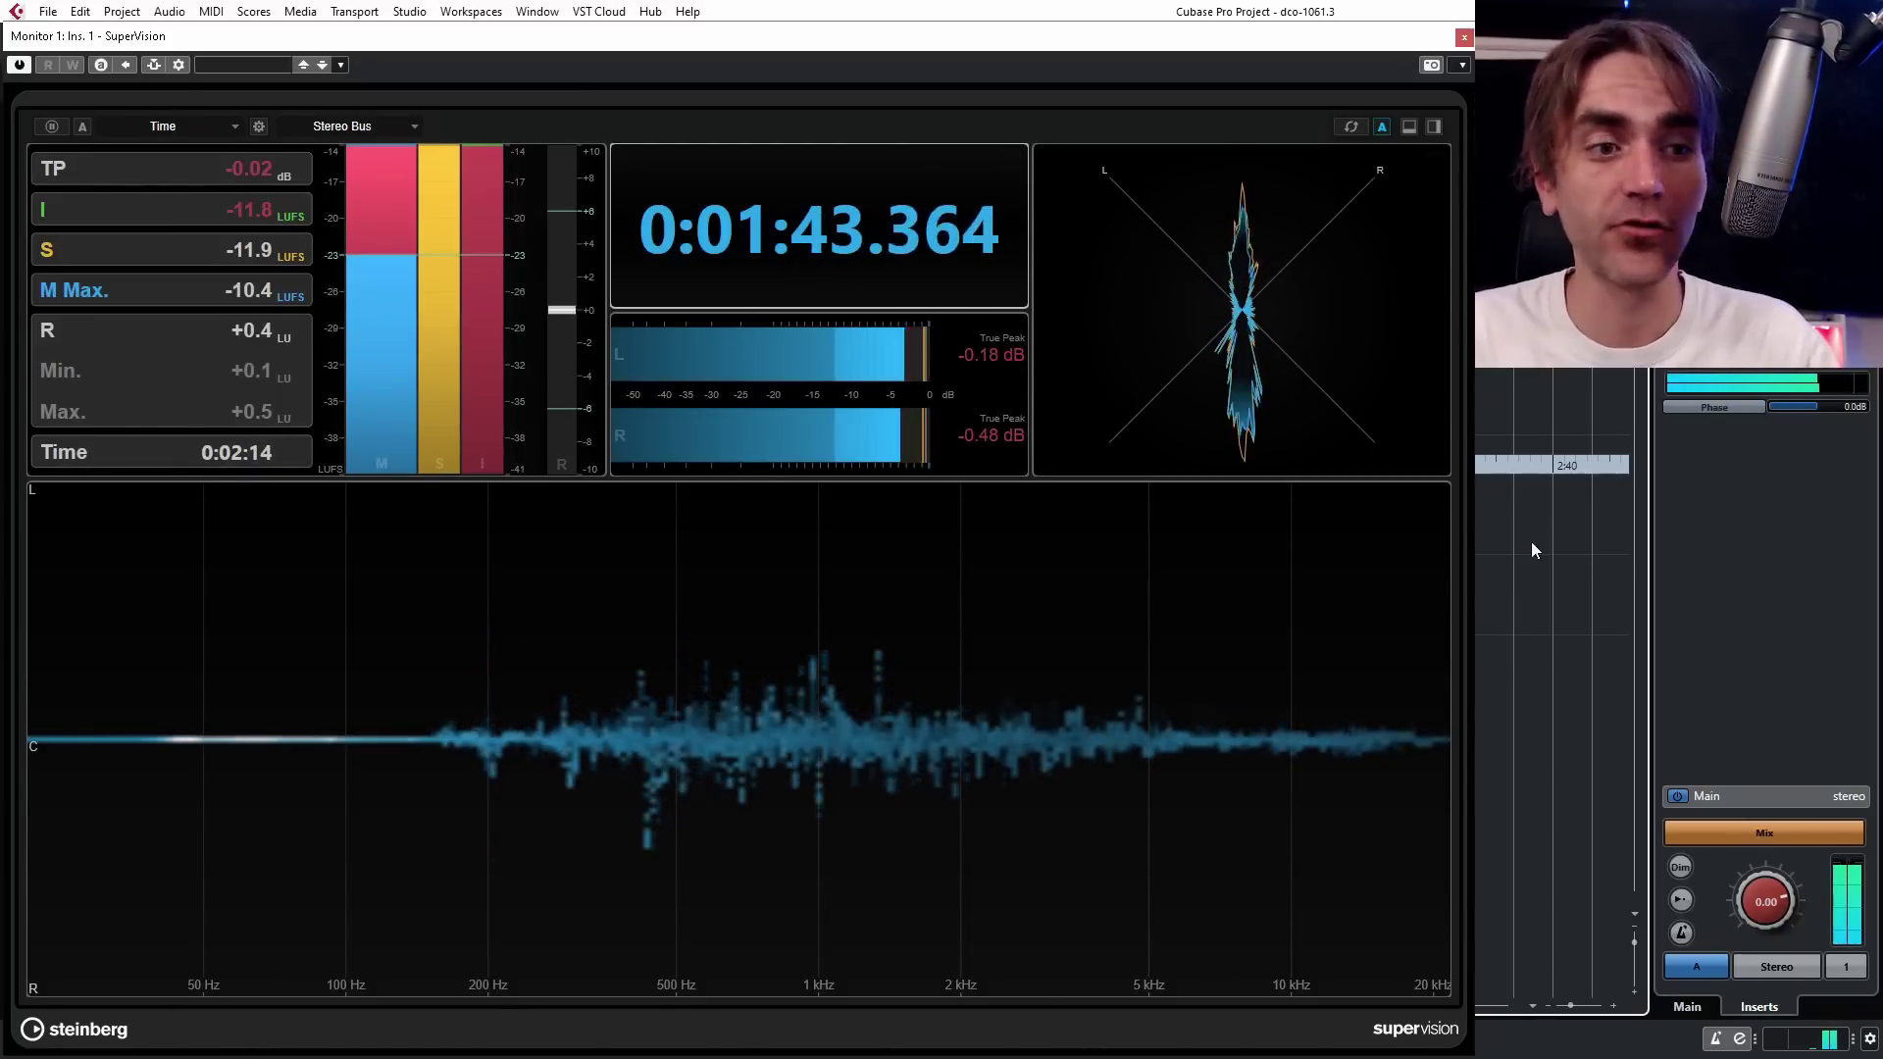
# Split a new module off below the Multipanorama, try Spectrum Bar in it, and set it to Spectrum Curve.
pyautogui.click(814, 773)
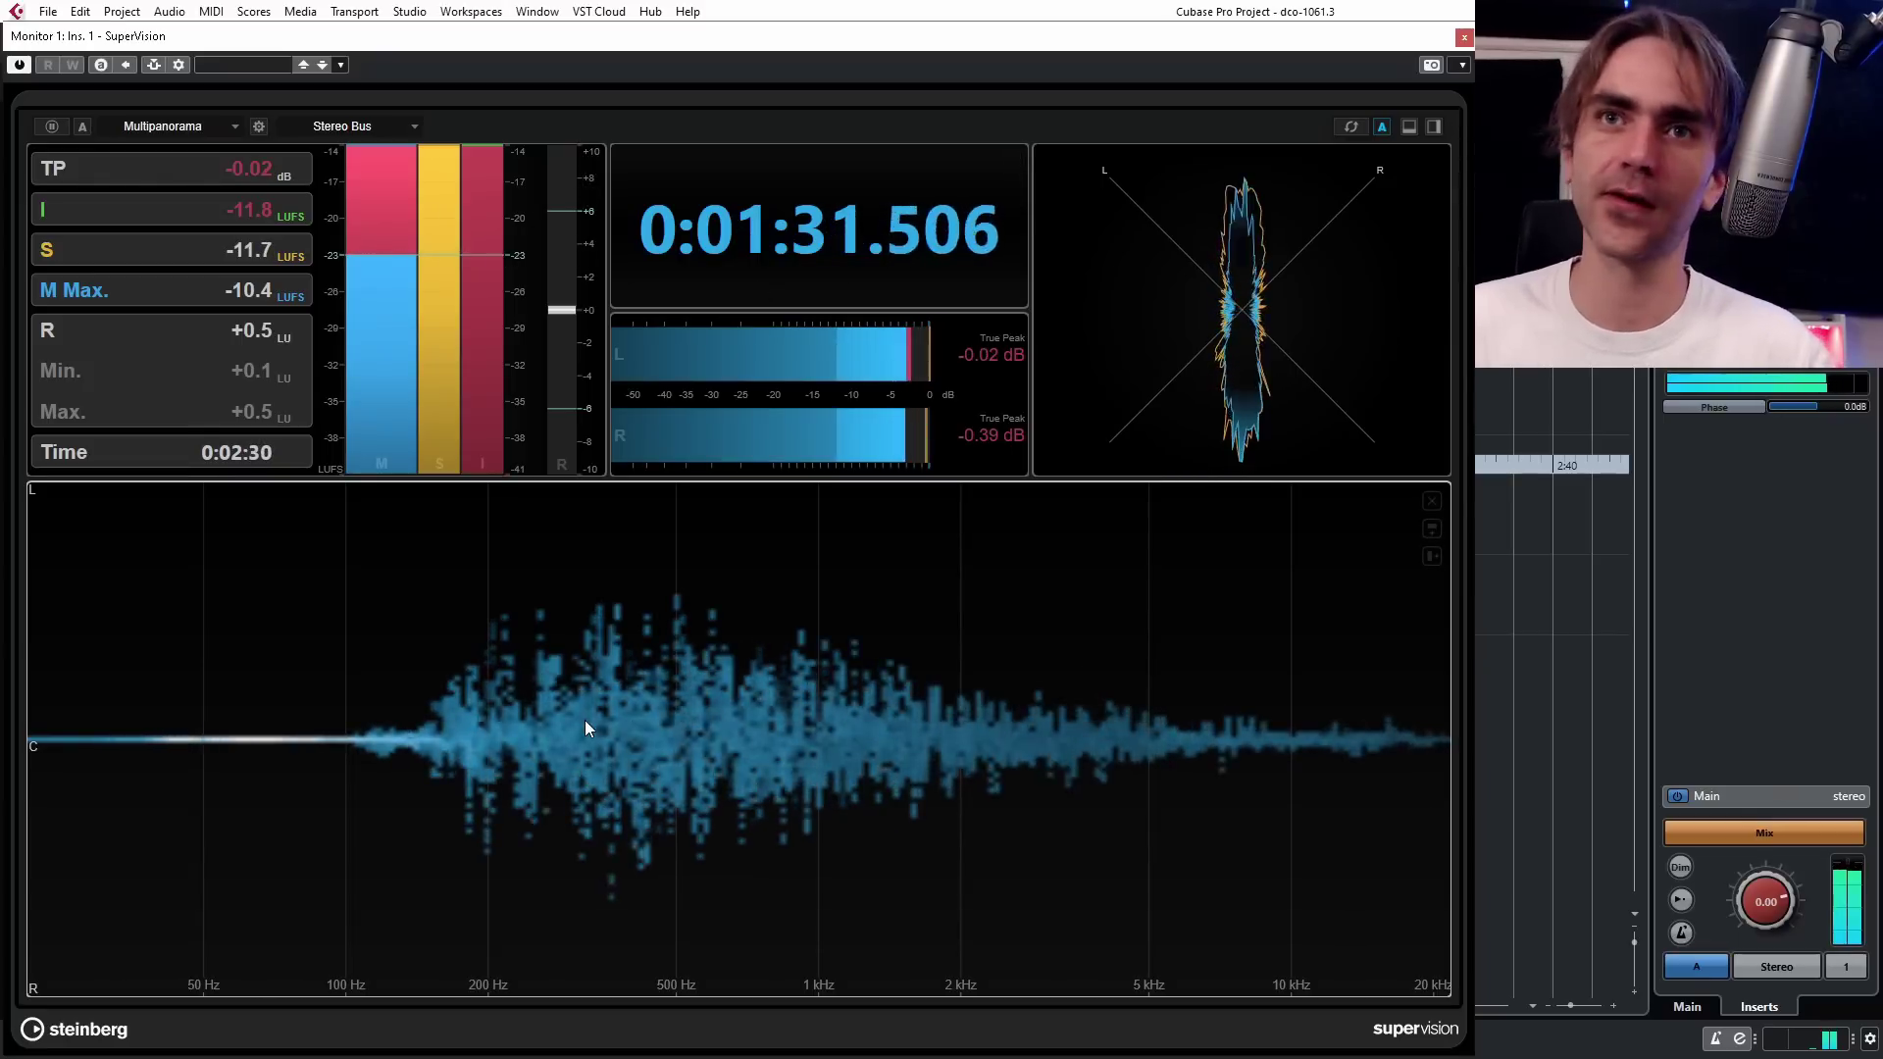
pyautogui.click(1411, 129)
pyautogui.click(501, 782)
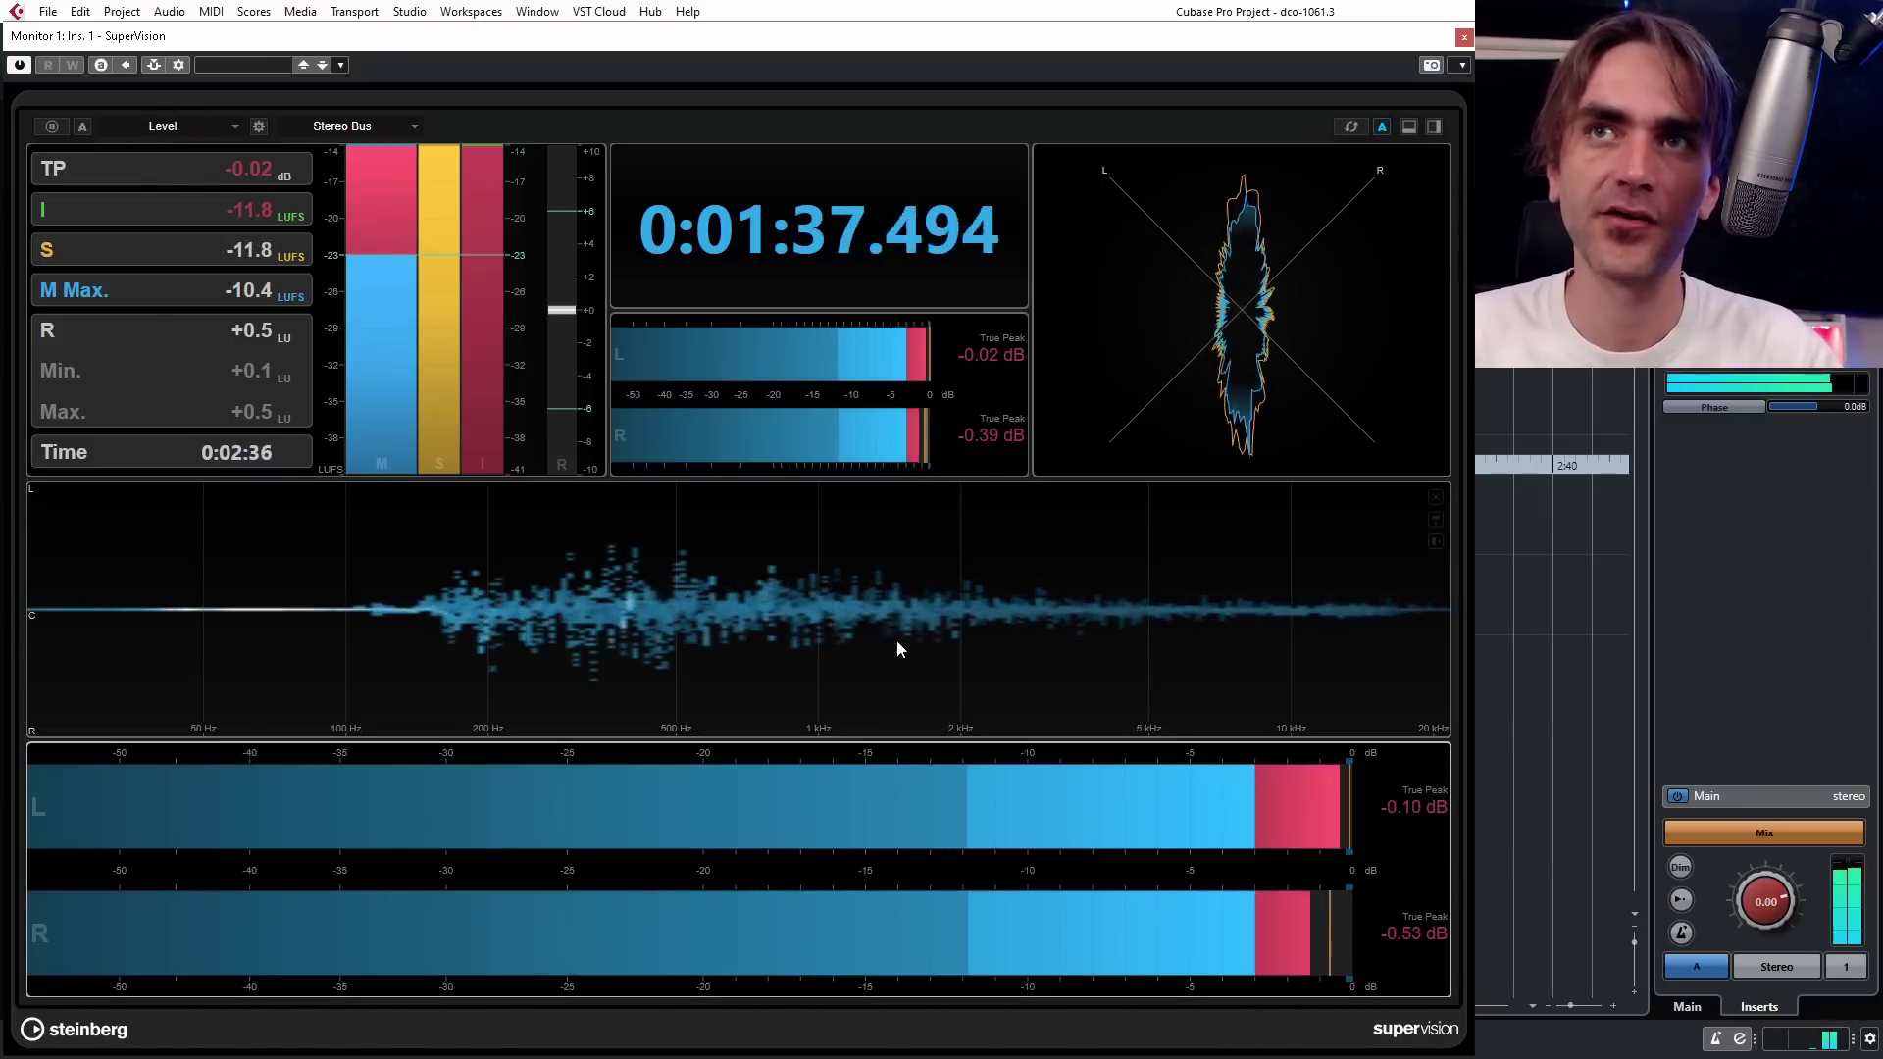
pyautogui.click(159, 129)
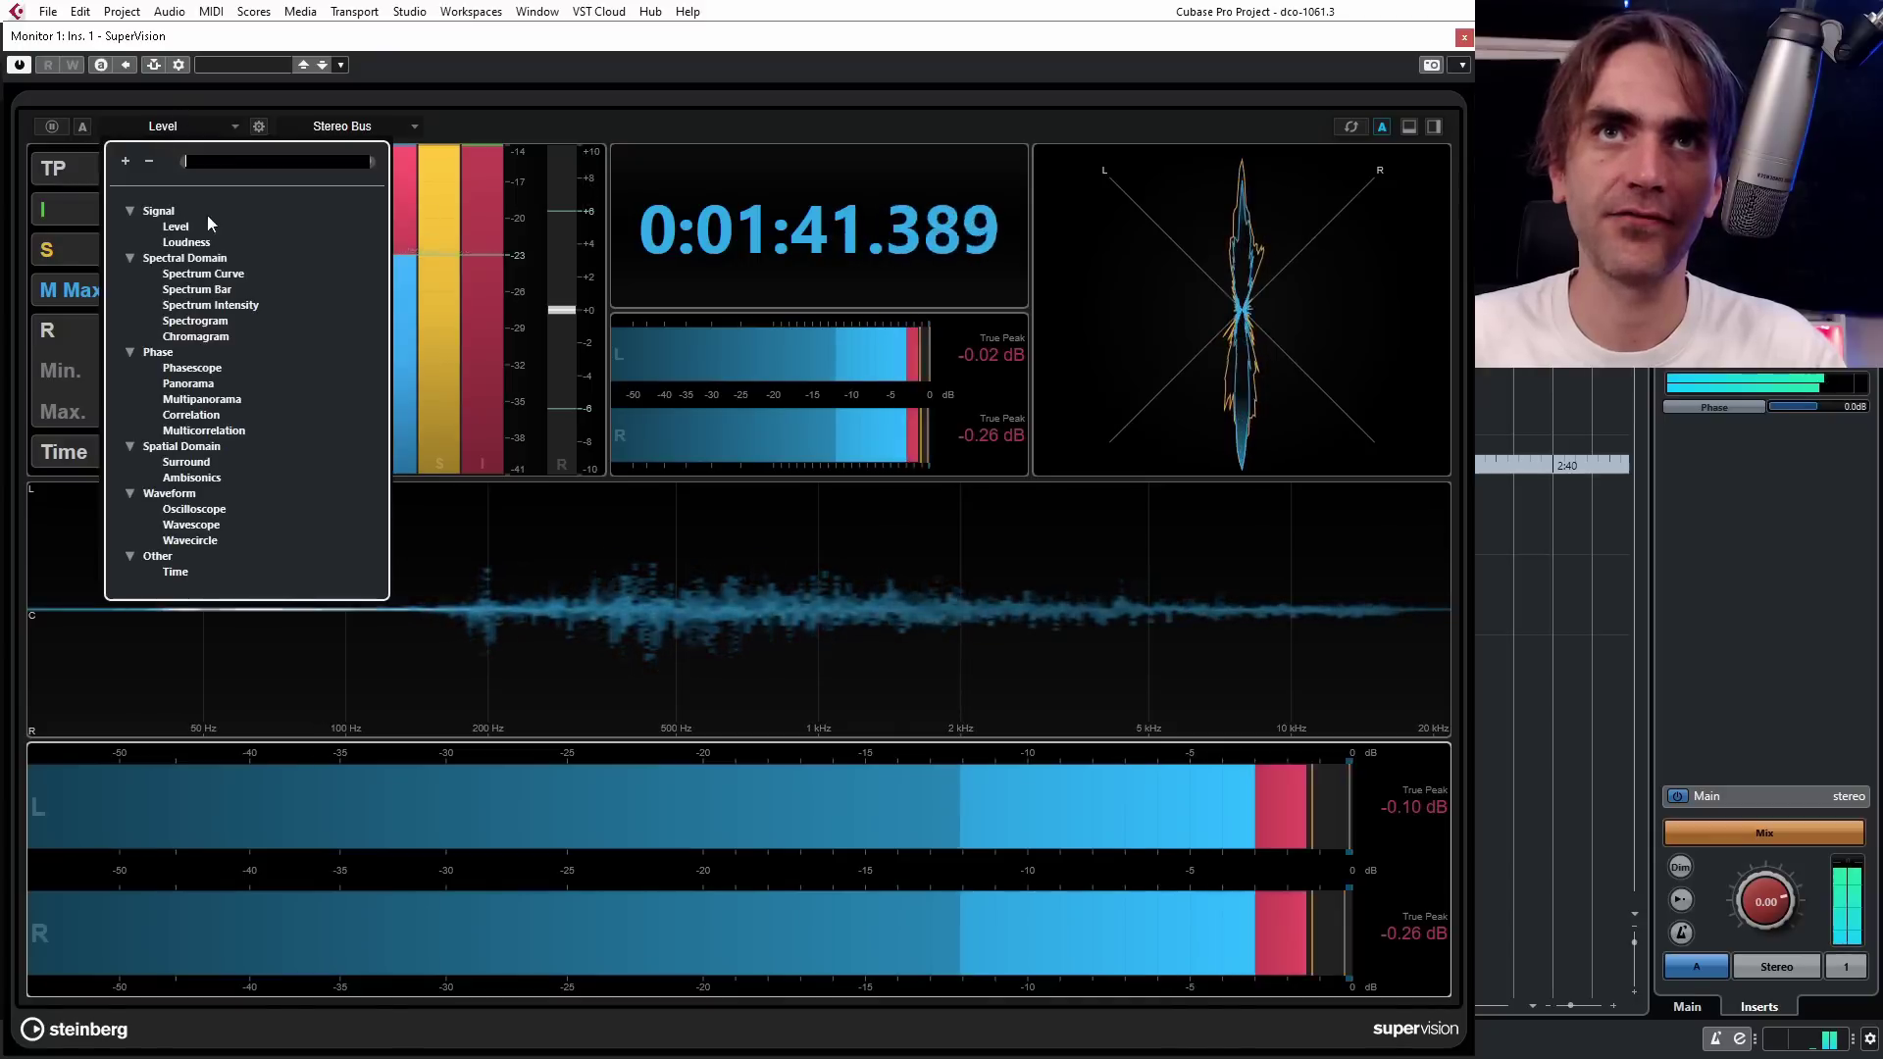
pyautogui.click(211, 290)
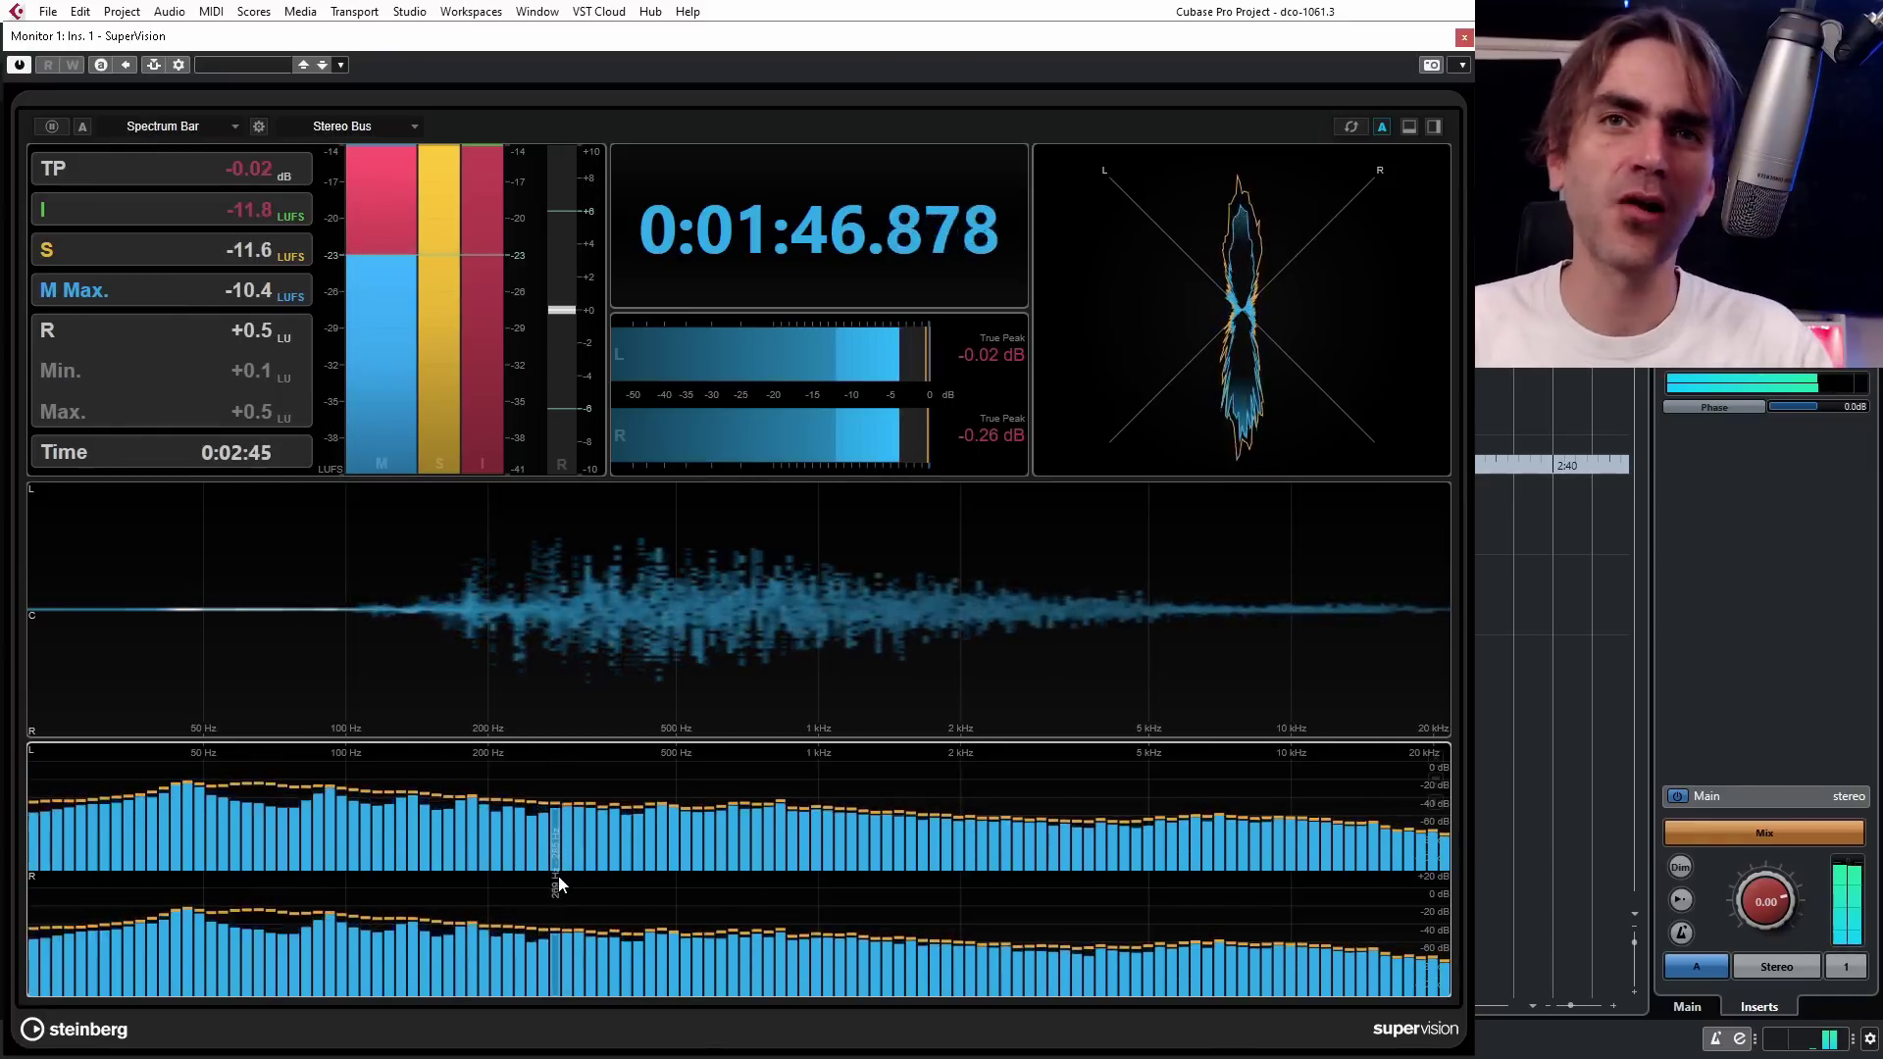
pyautogui.click(179, 130)
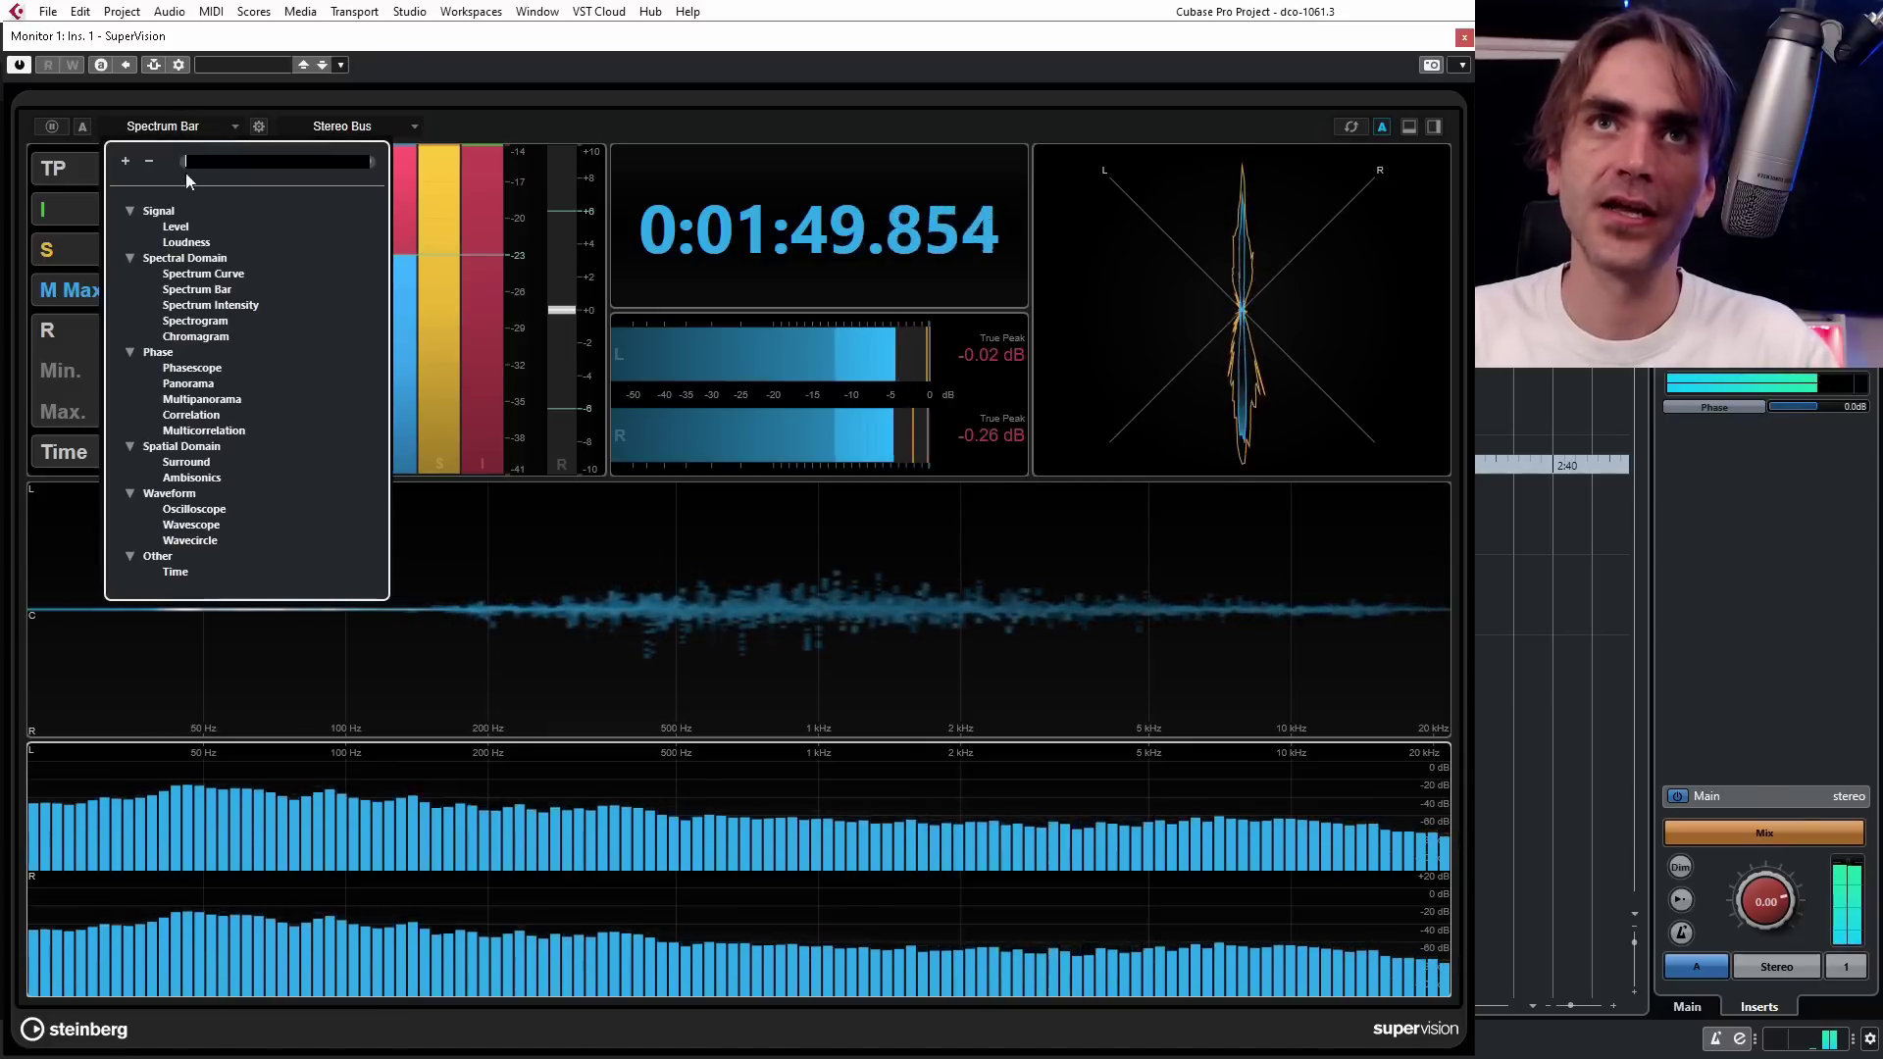
pyautogui.click(223, 275)
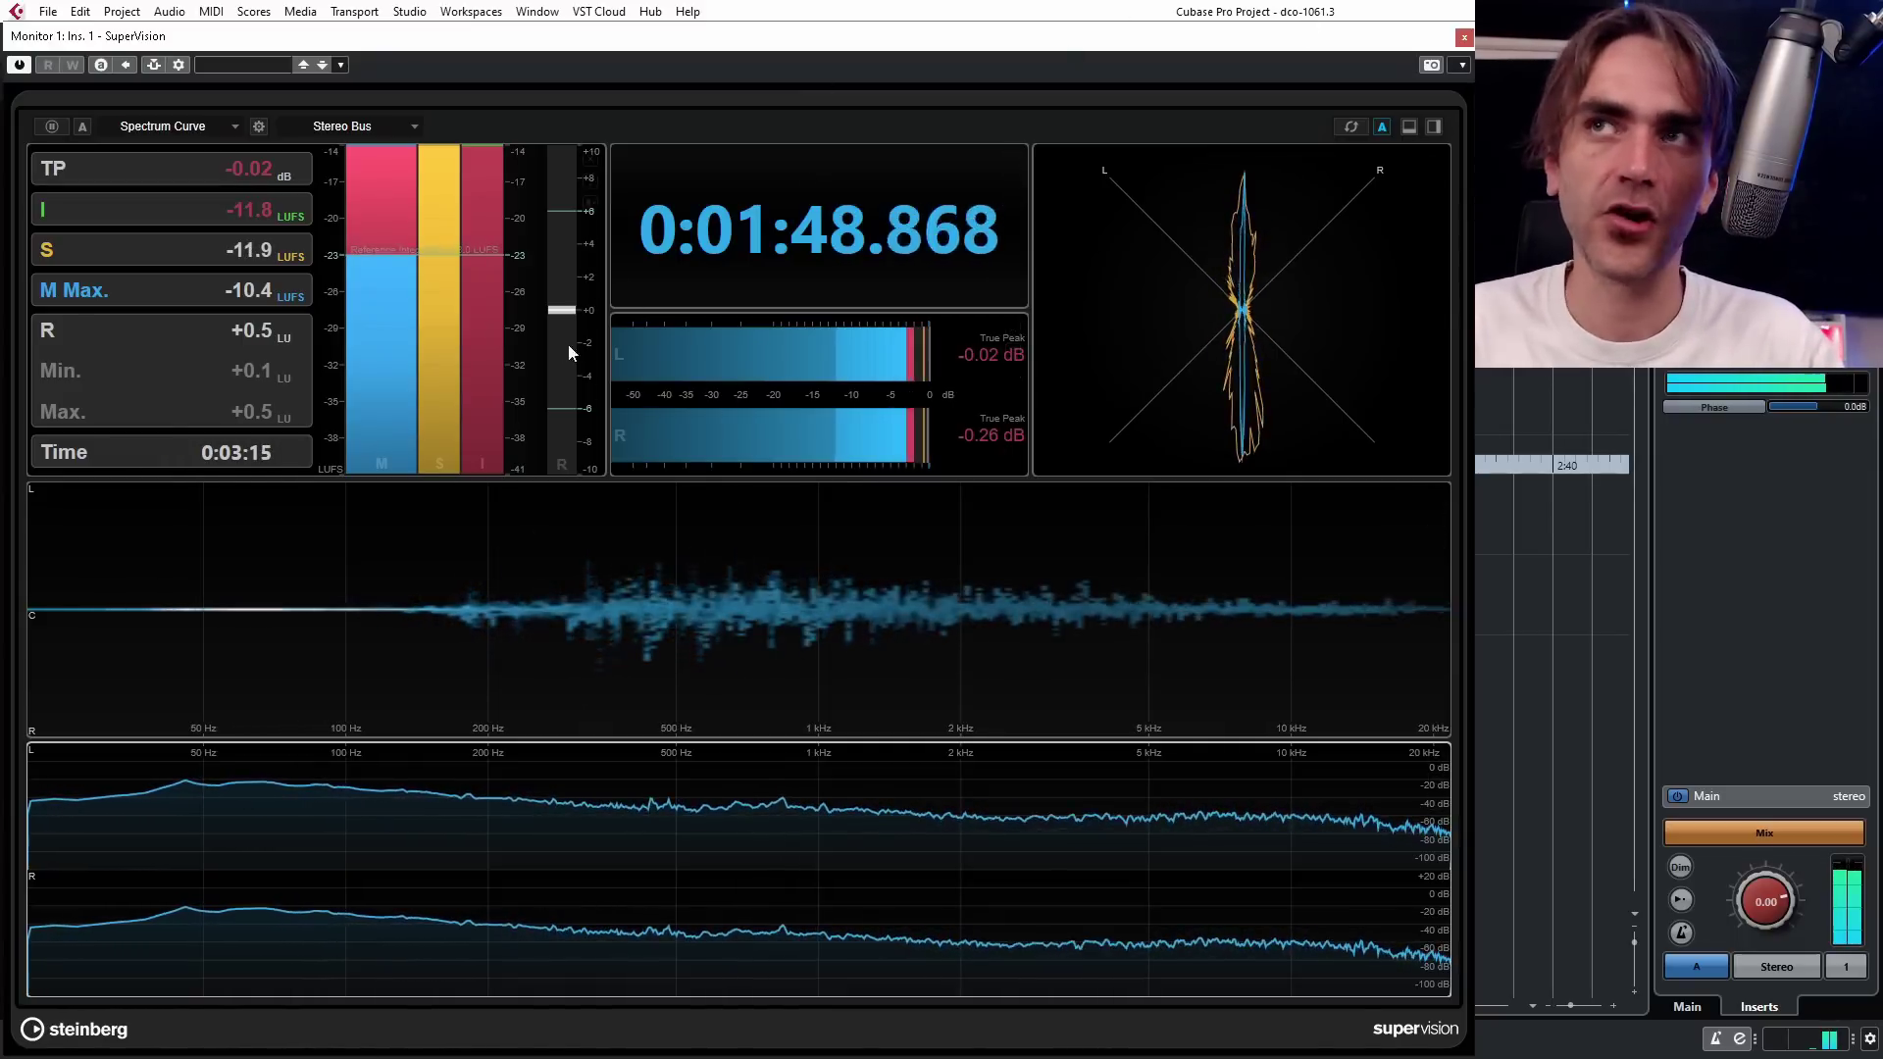
# Give the Multipanorama module a multicolour scheme, and save the layout as the preset Glitch Analysis 1.
pyautogui.click(162, 126)
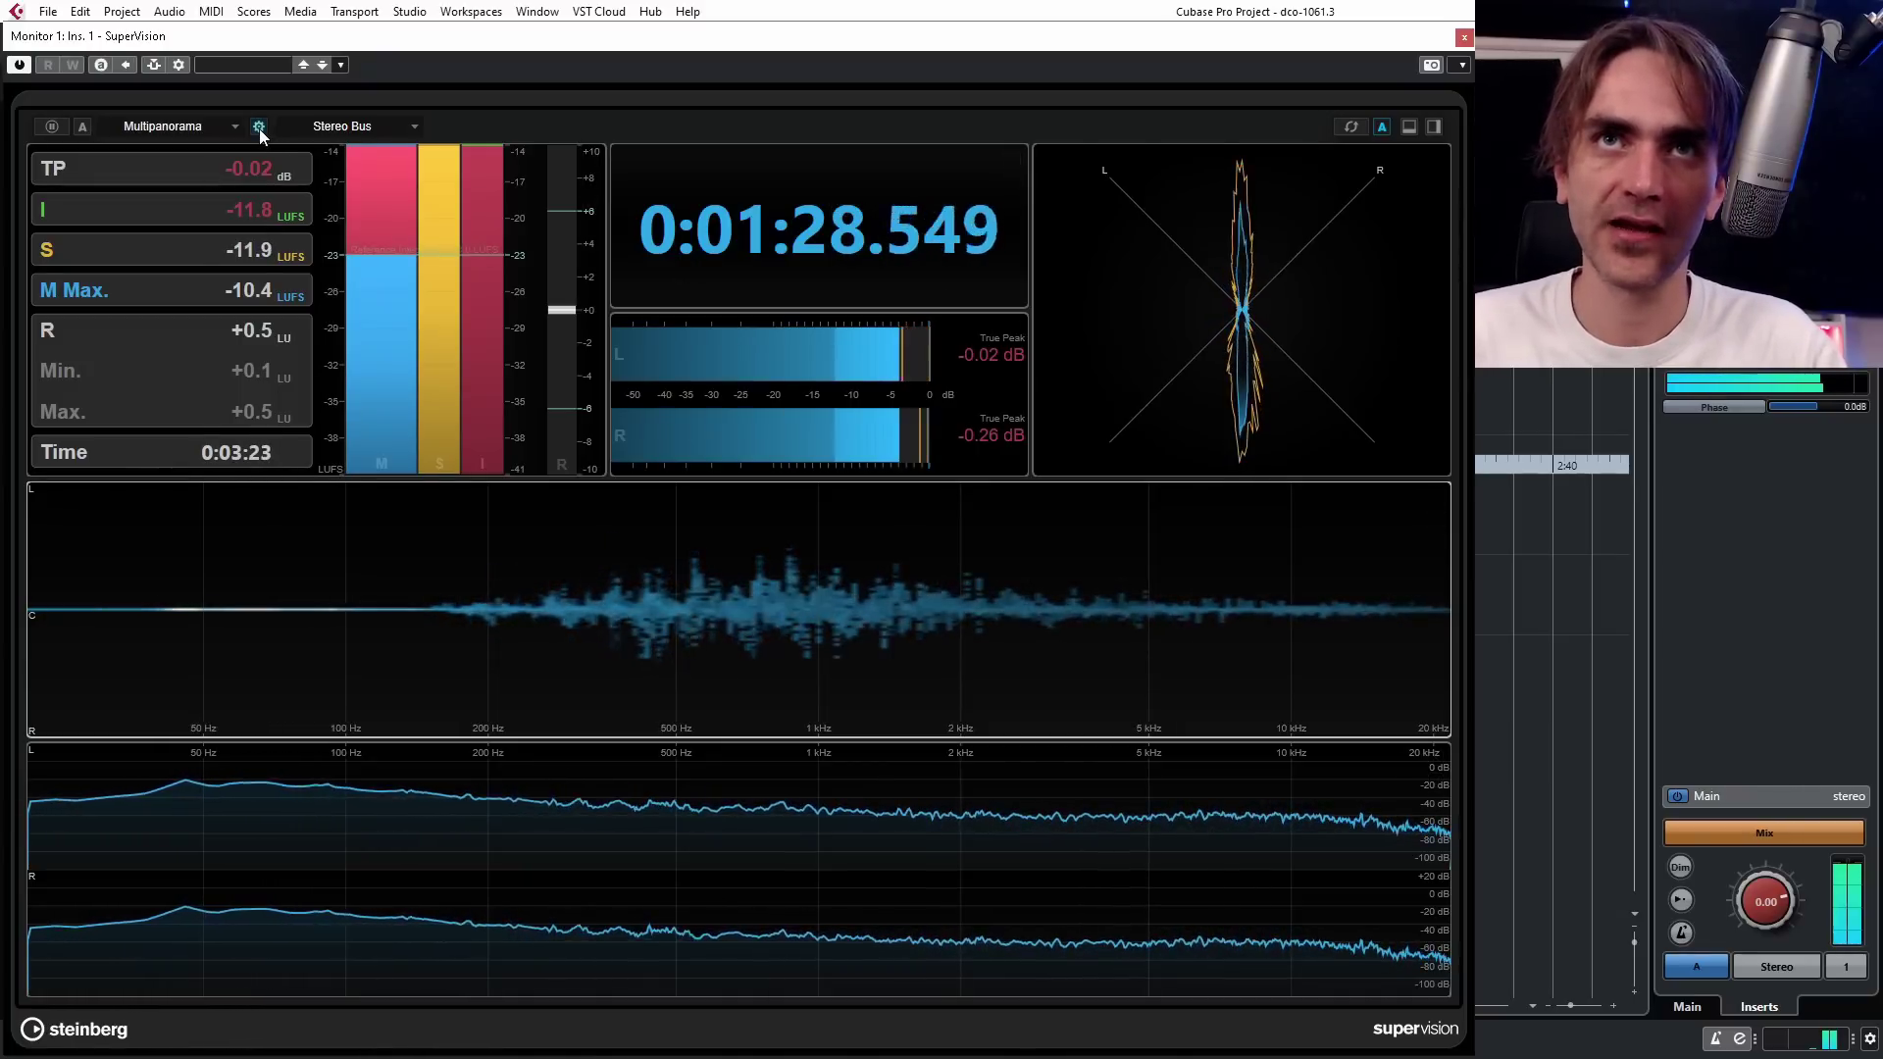
pyautogui.click(638, 509)
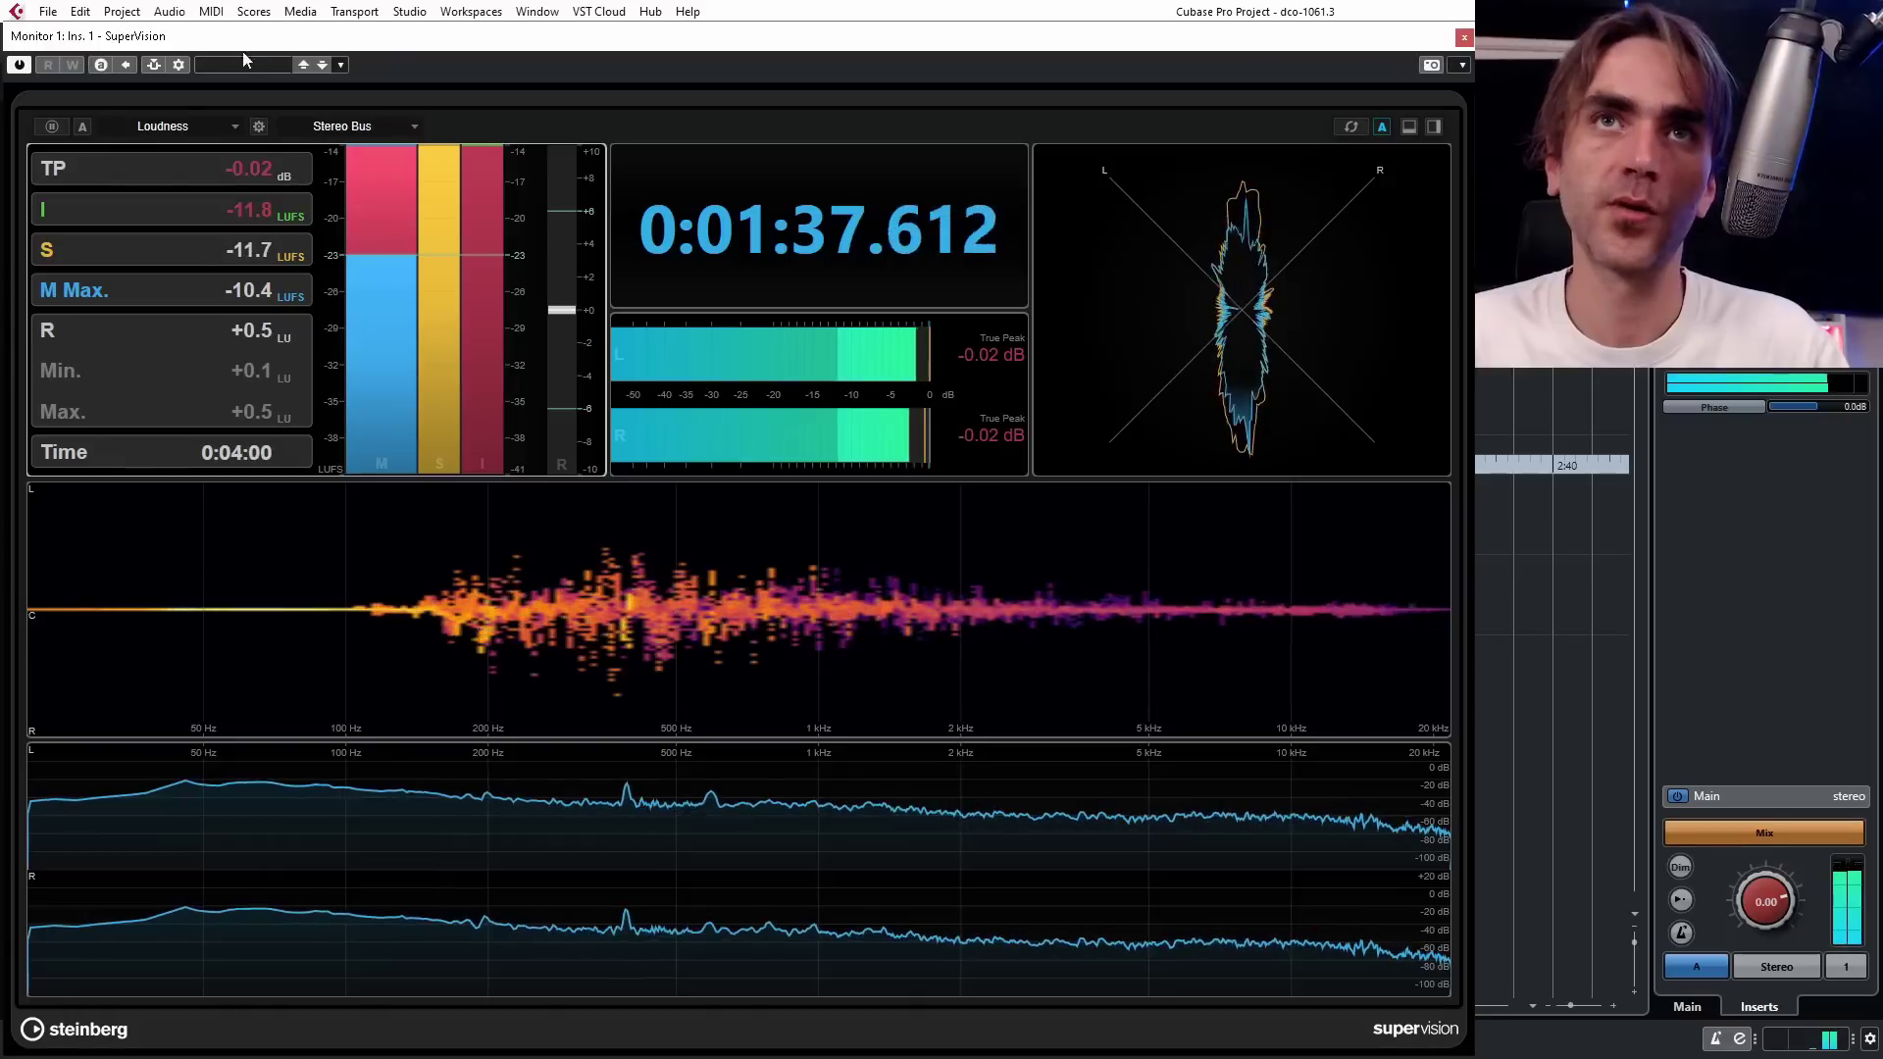
pyautogui.click(341, 65)
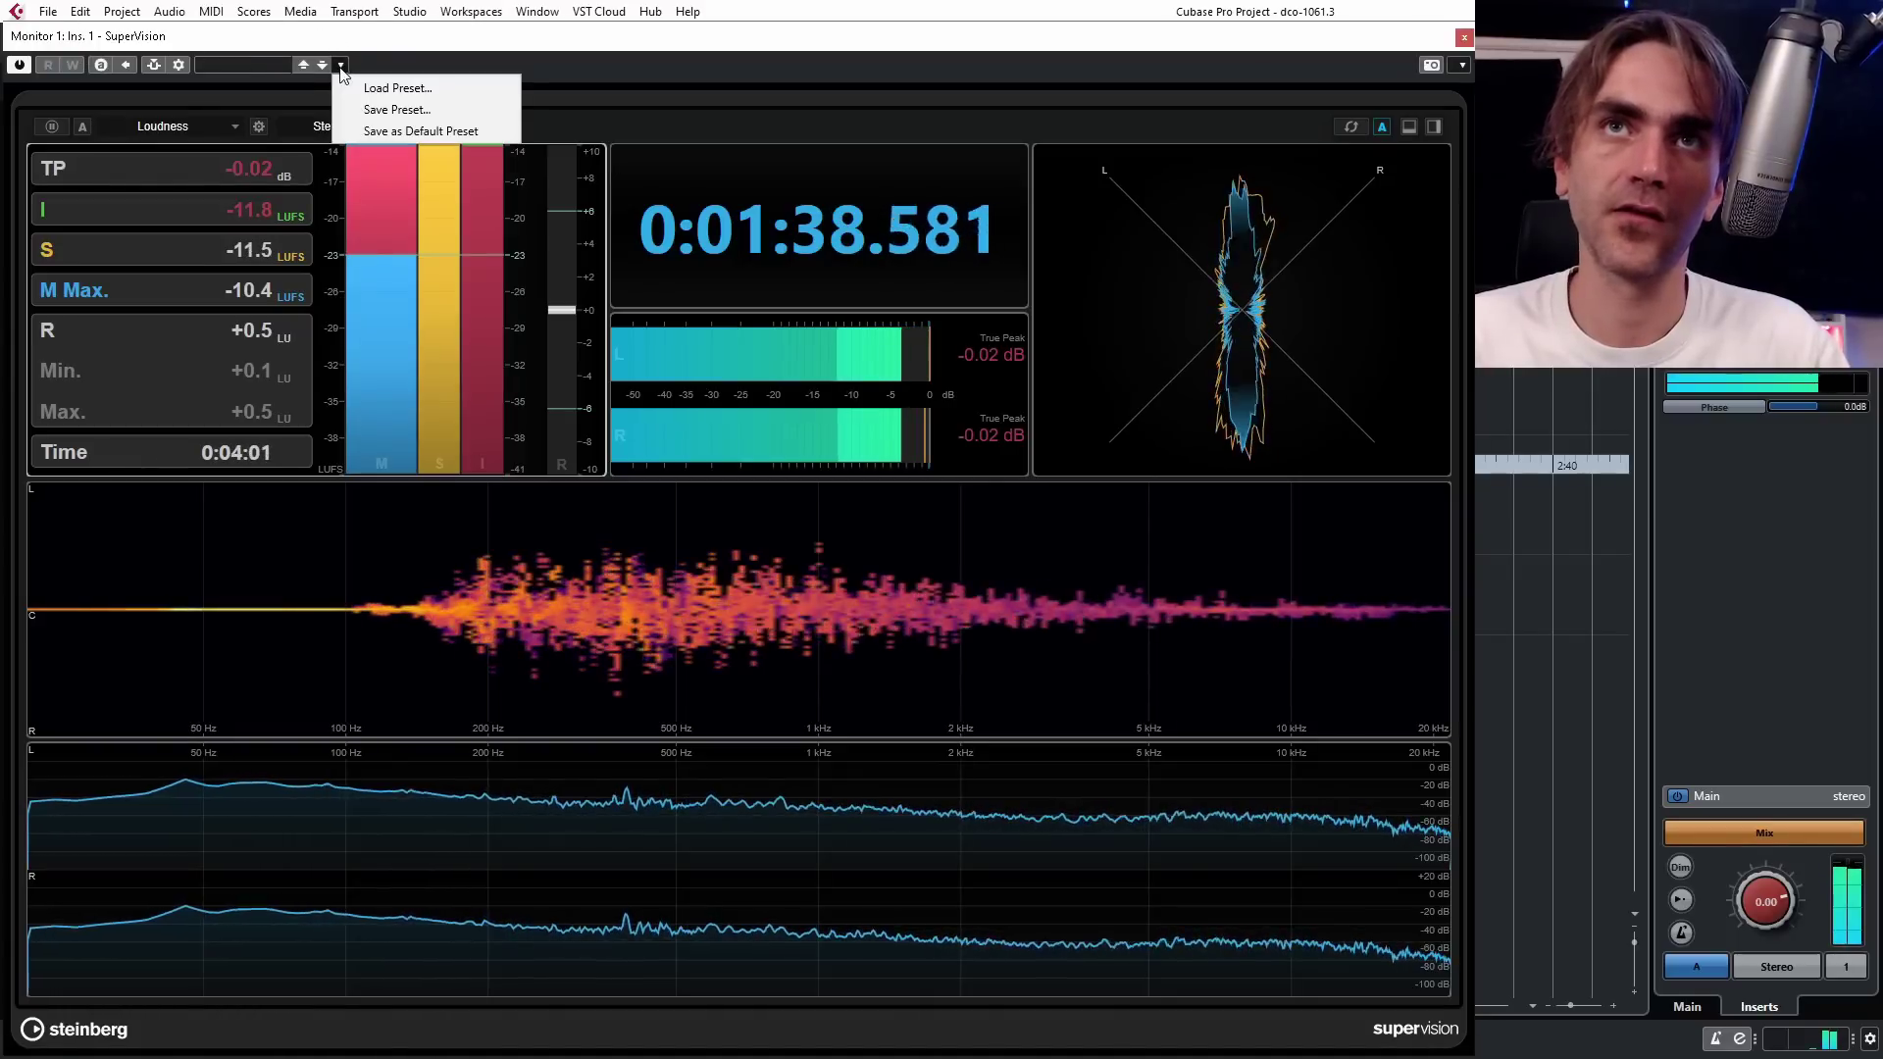
pyautogui.click(397, 109)
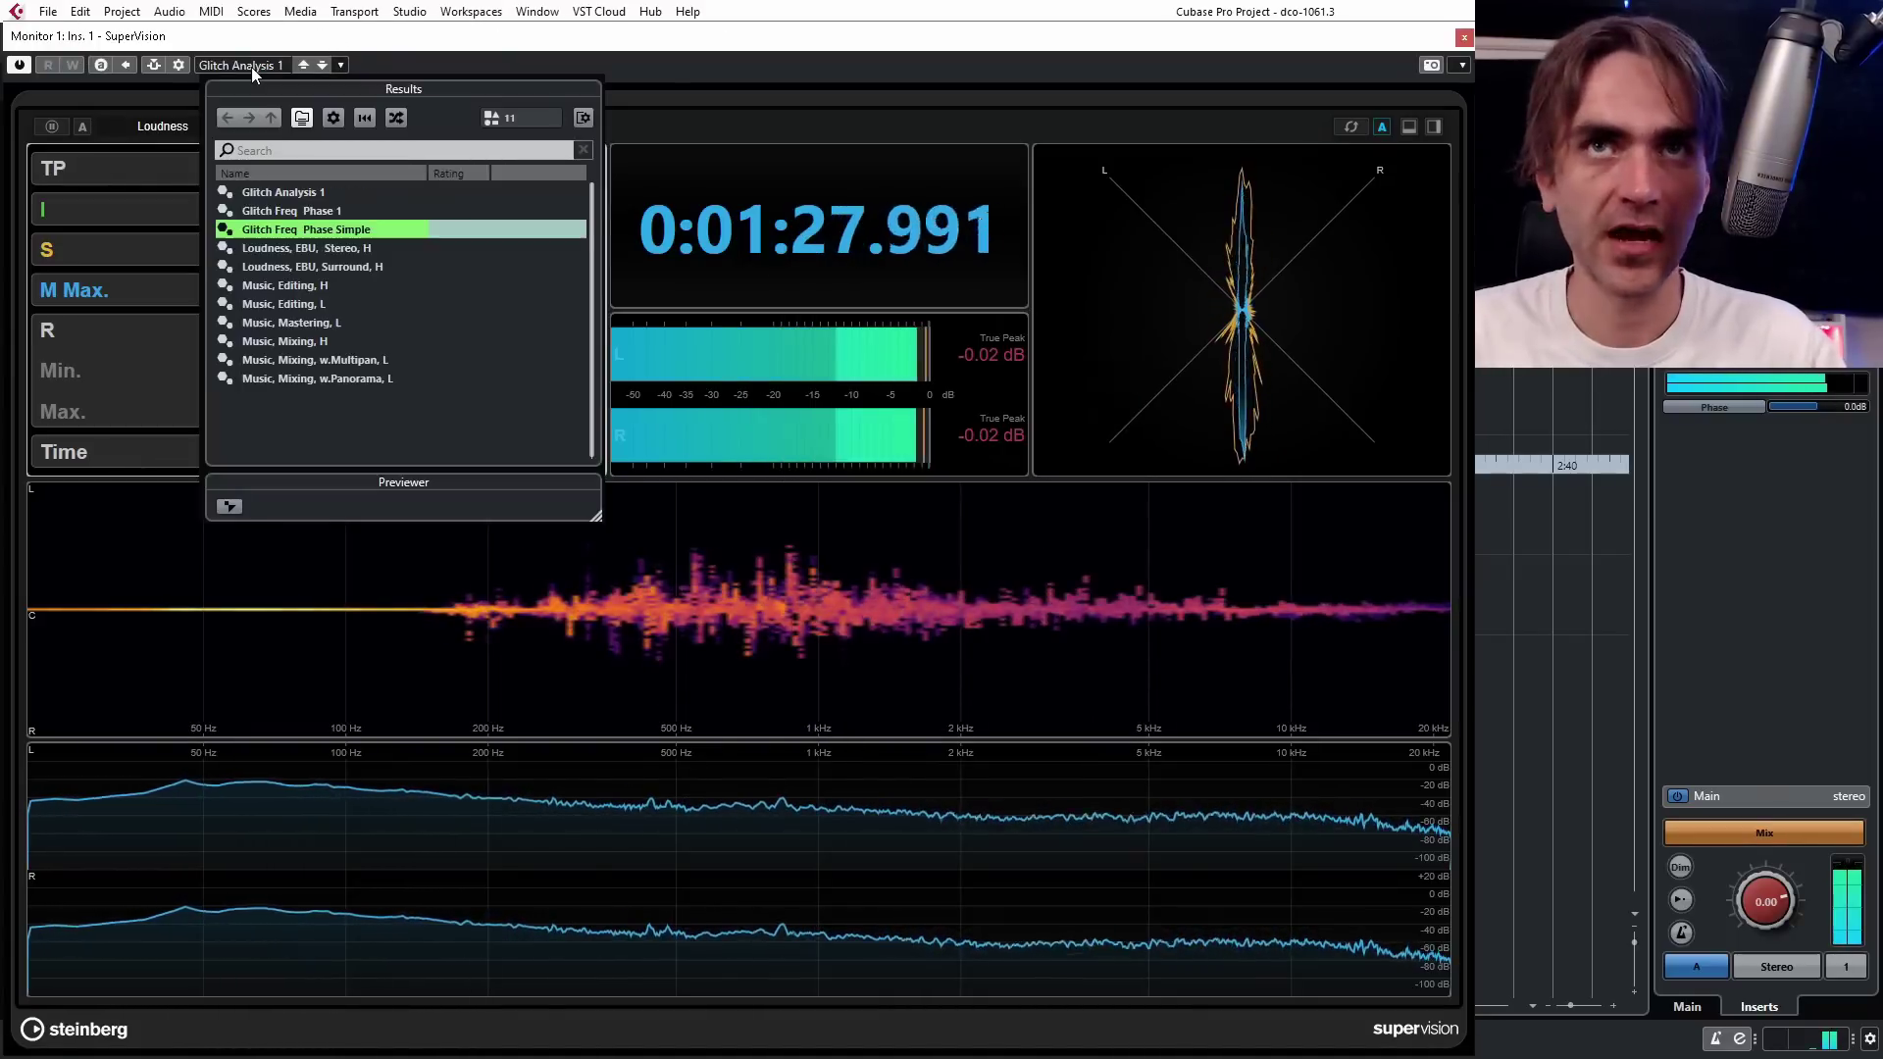
# Compare the Glitch Freq Phase 1, Music Editing H, Music Editing L and Music Mastering L presets, return to Glitch Analysis 1, and close SuperVision.
pyautogui.doubleClick(324, 211)
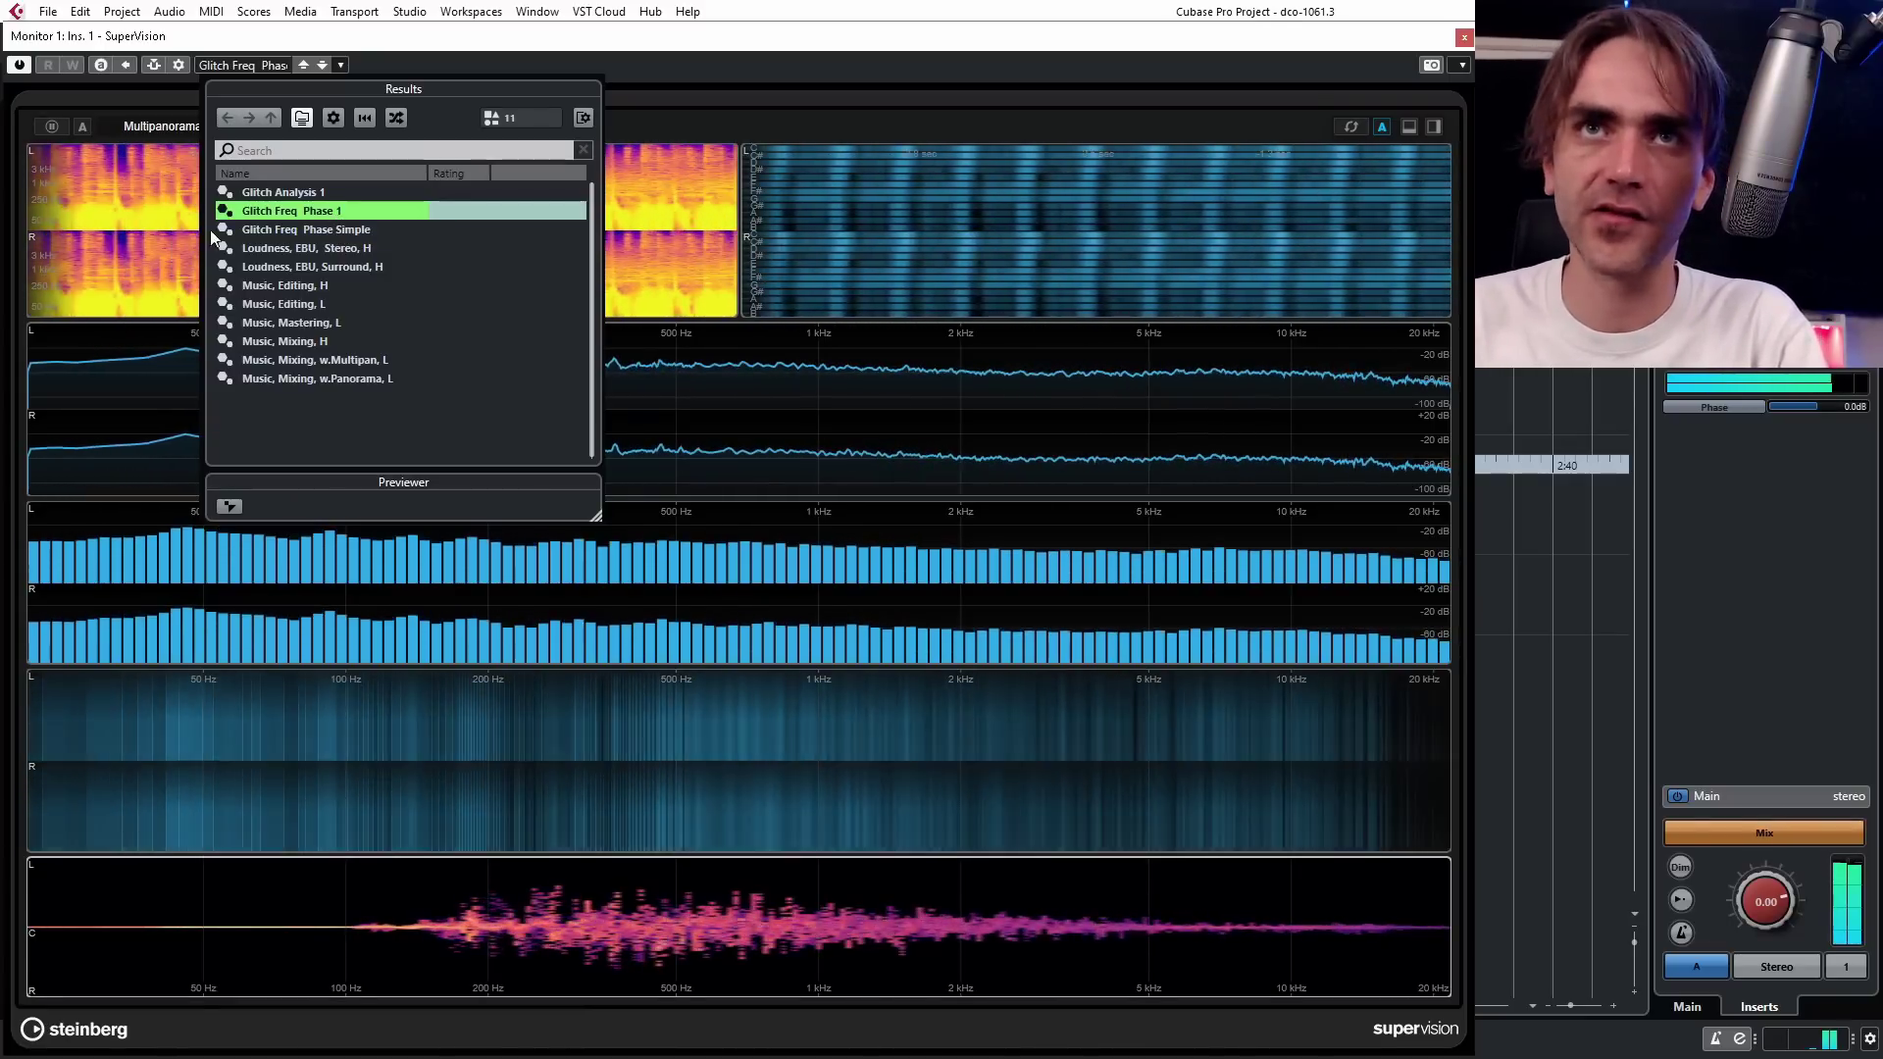
pyautogui.click(281, 249)
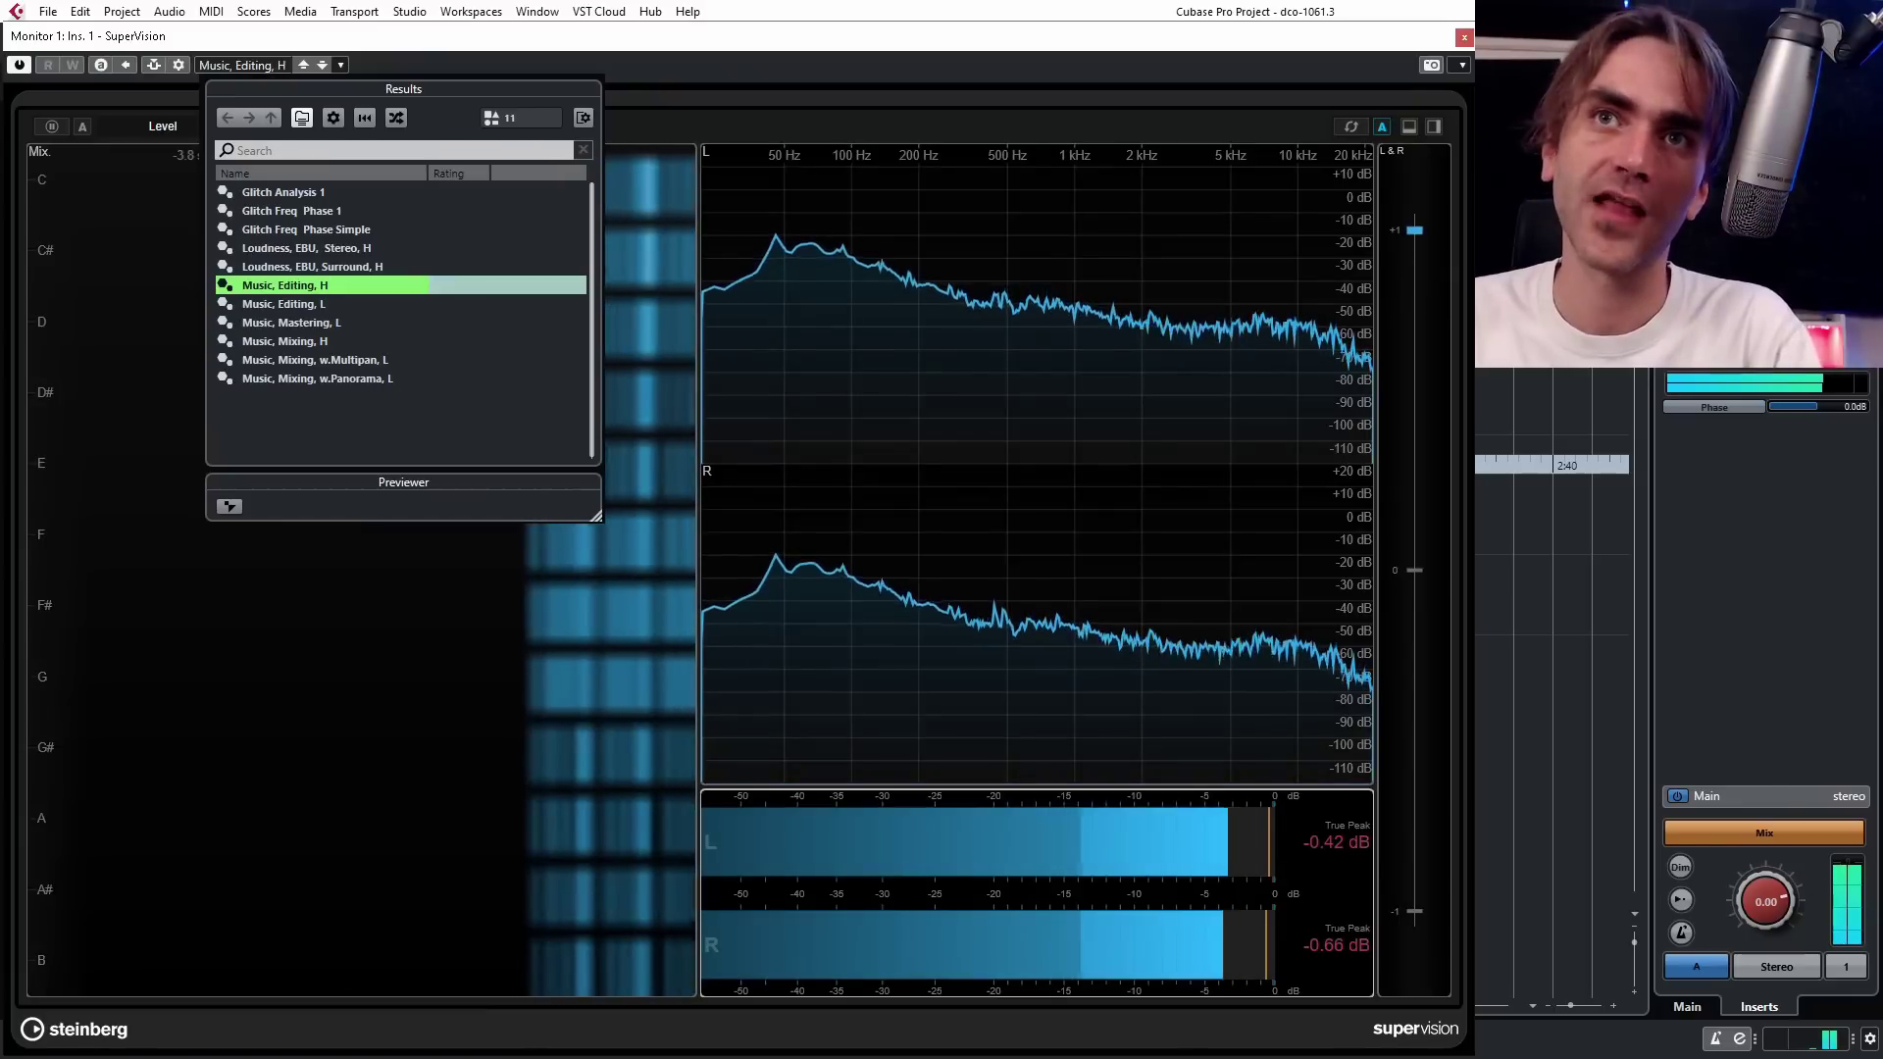
pyautogui.press('Down')
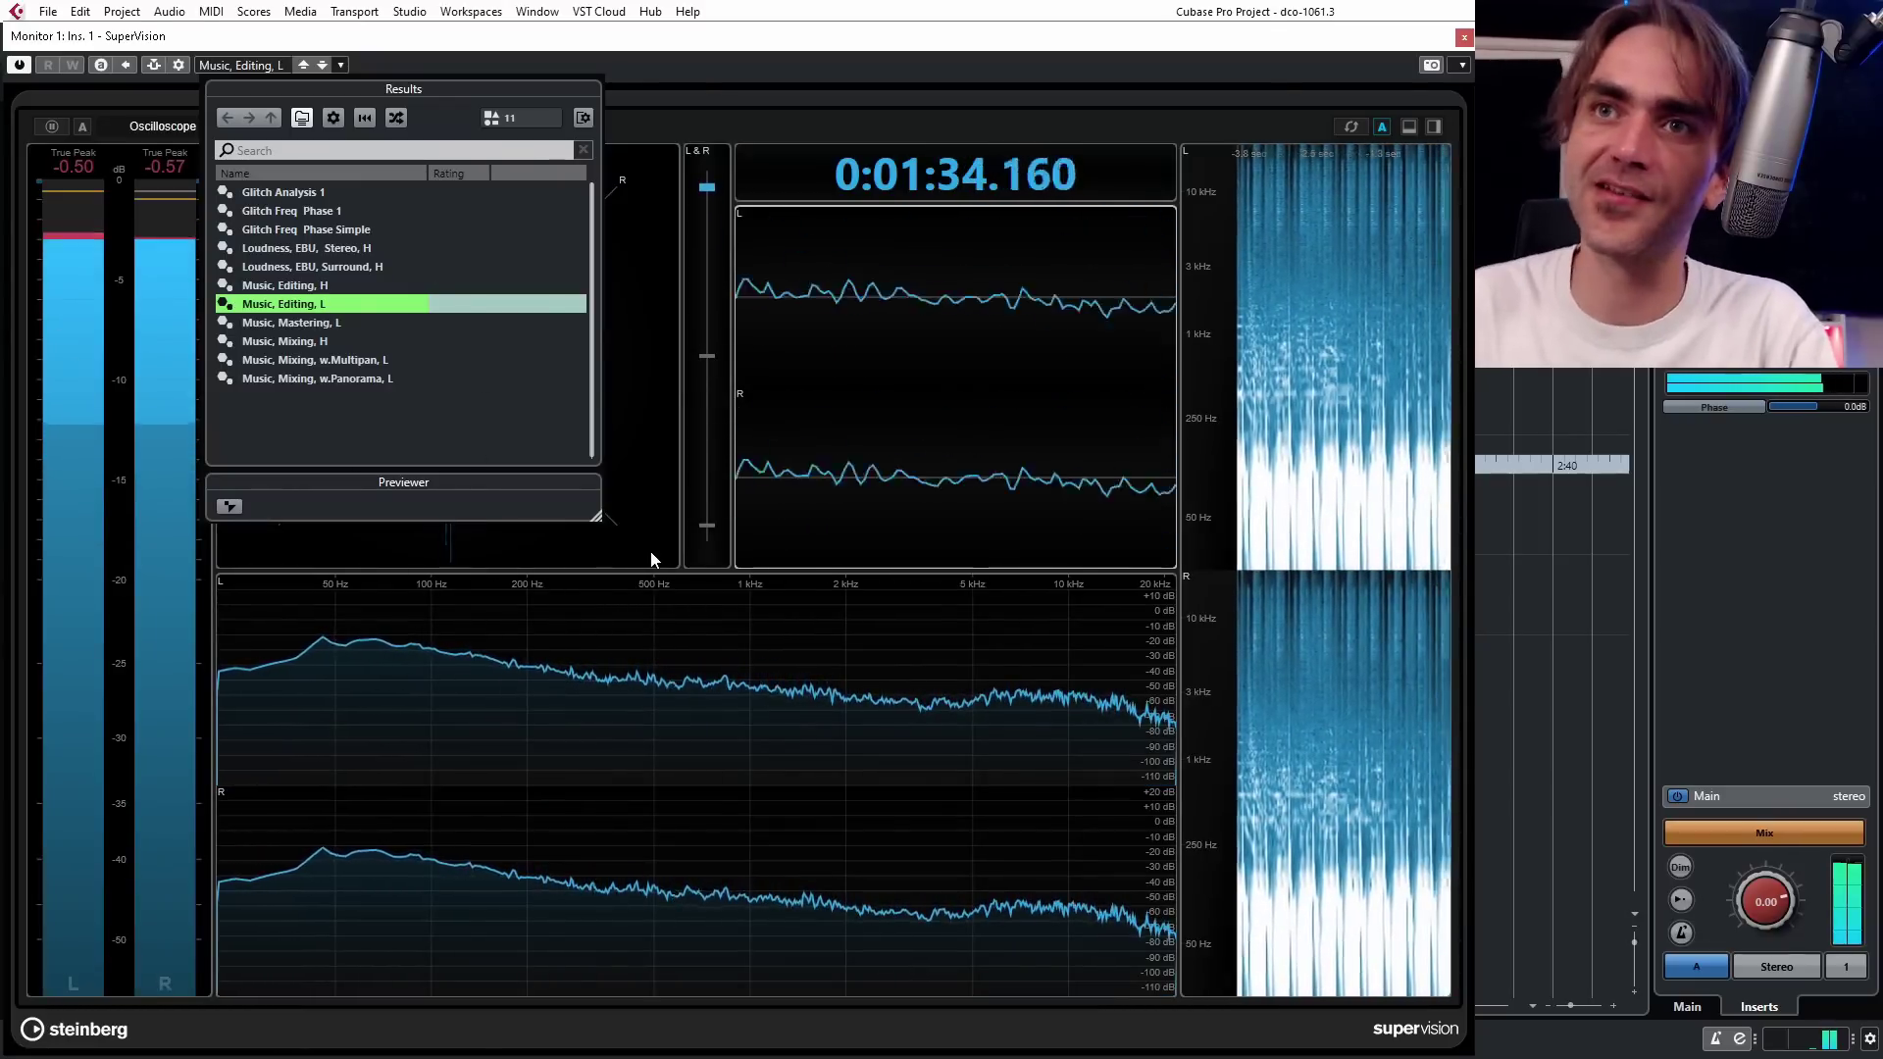
pyautogui.click(304, 328)
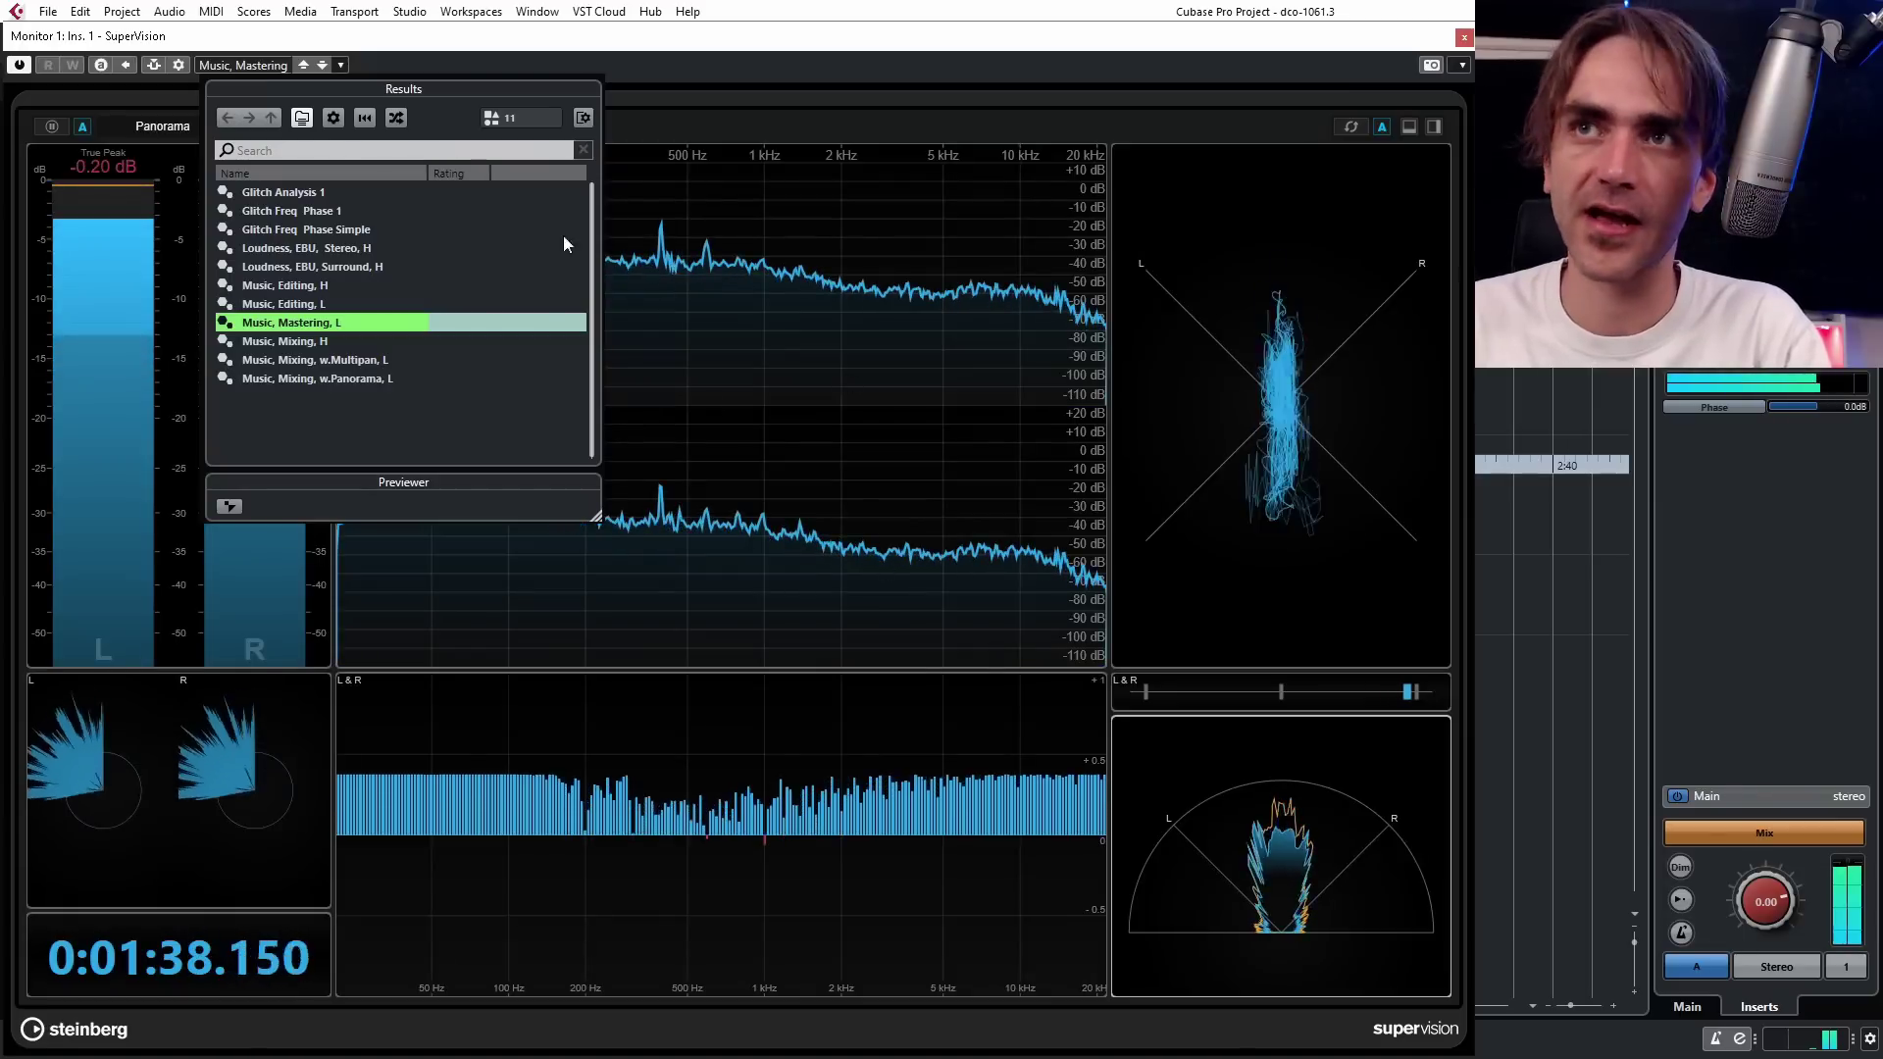
pyautogui.click(666, 789)
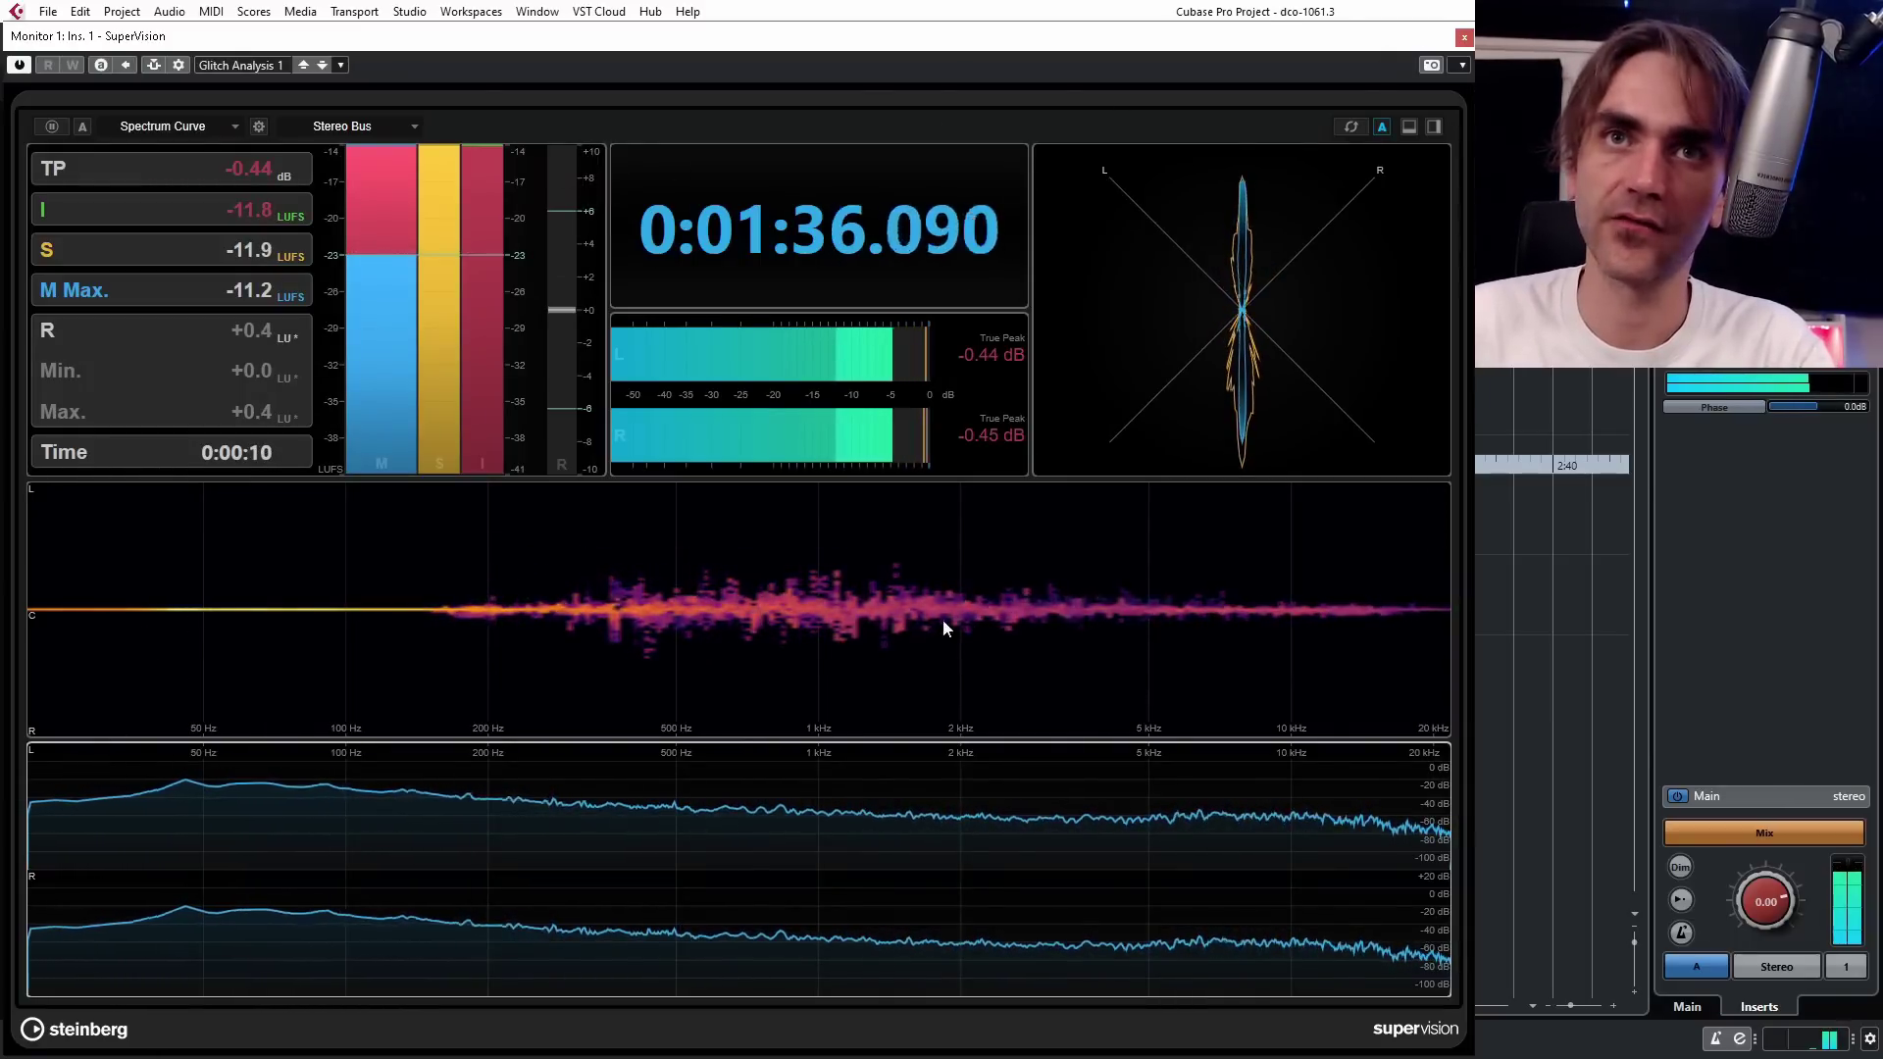
pyautogui.click(1465, 37)
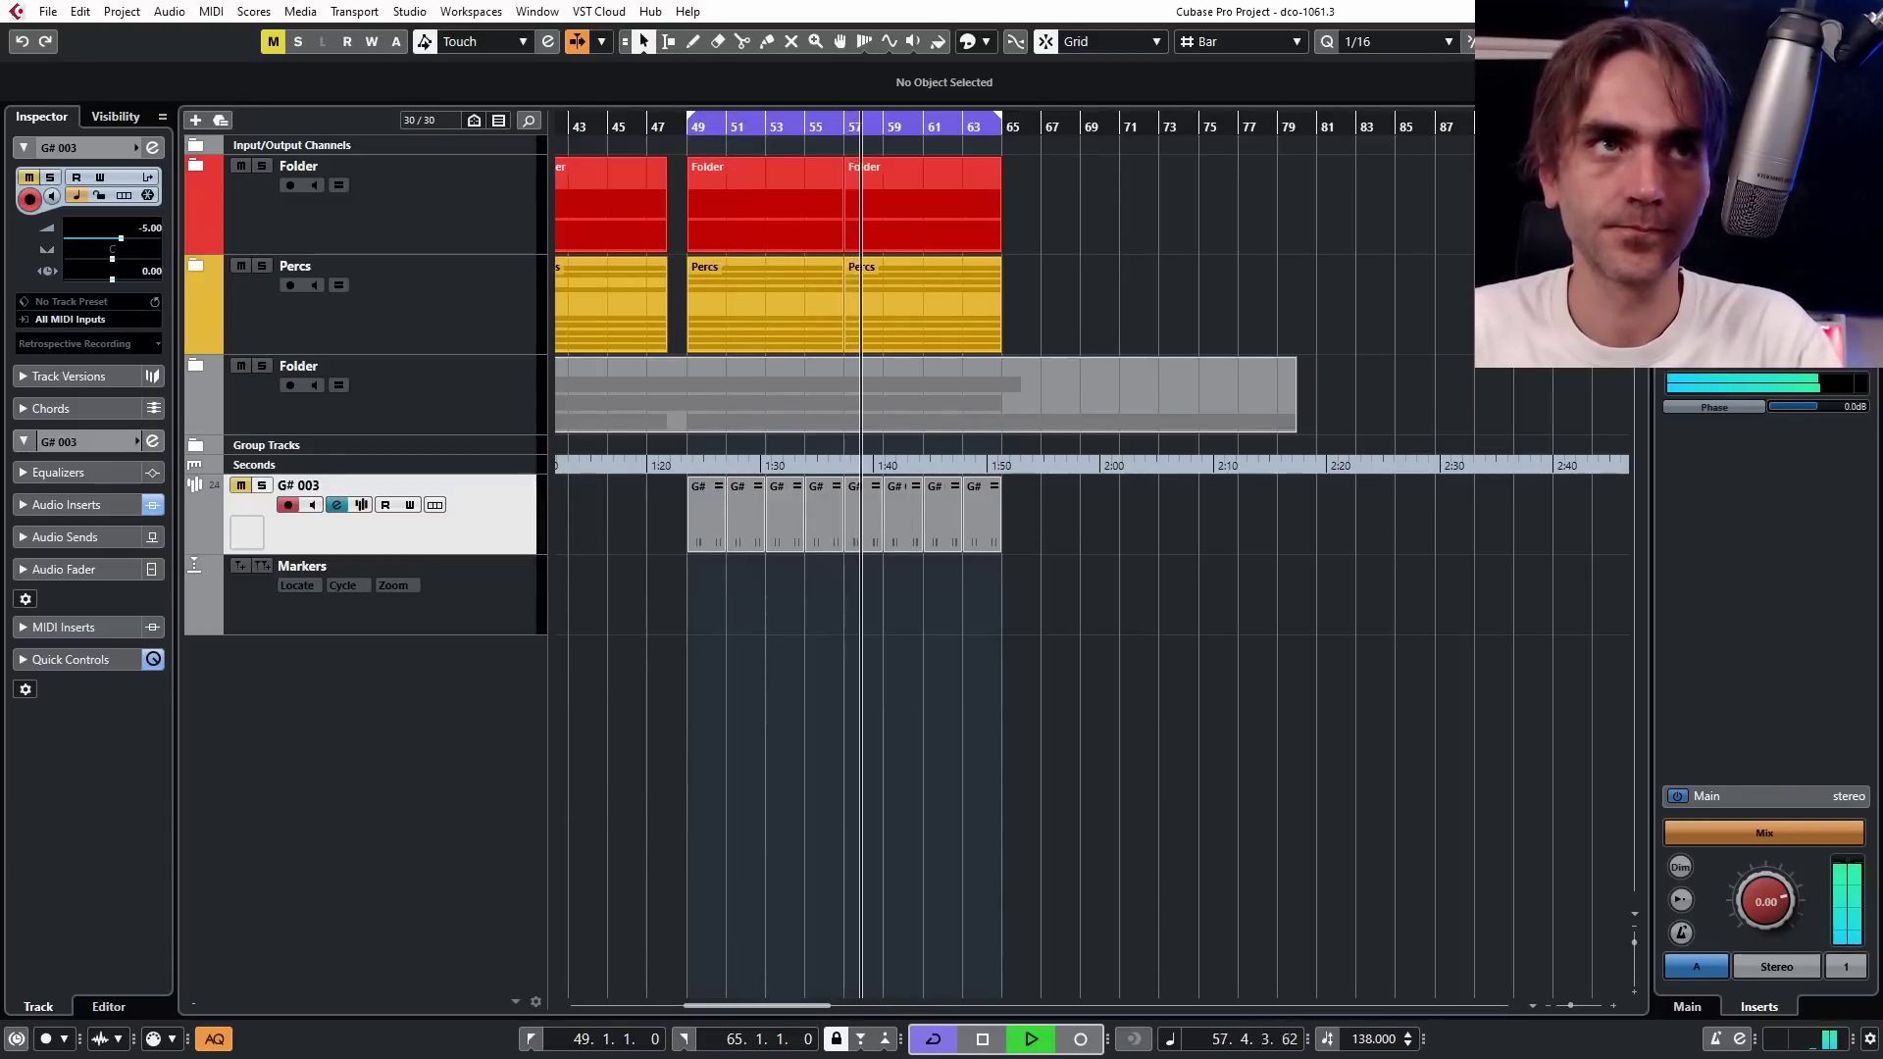
# Unmute the G# 003 track and turn the first band of its channel equalizer into a low cut at about 257.8 Hz.
pyautogui.click(241, 485)
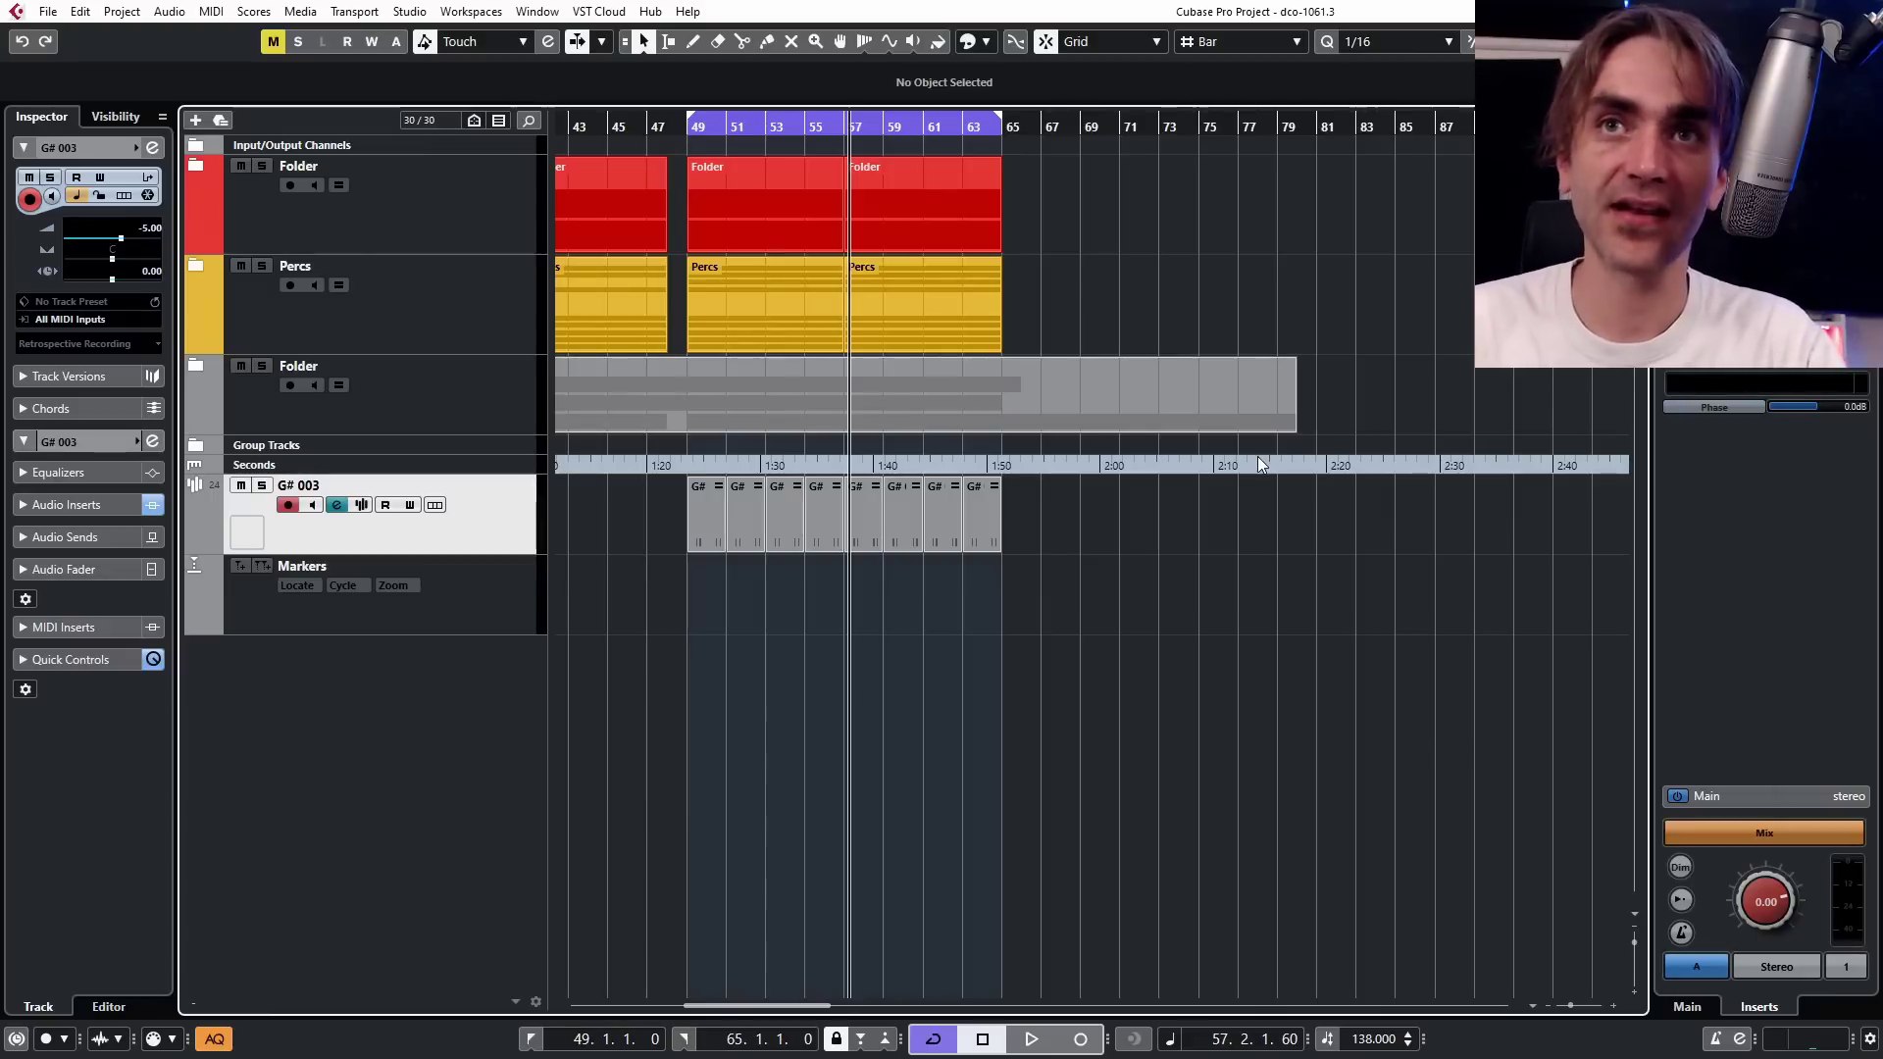
pyautogui.click(153, 147)
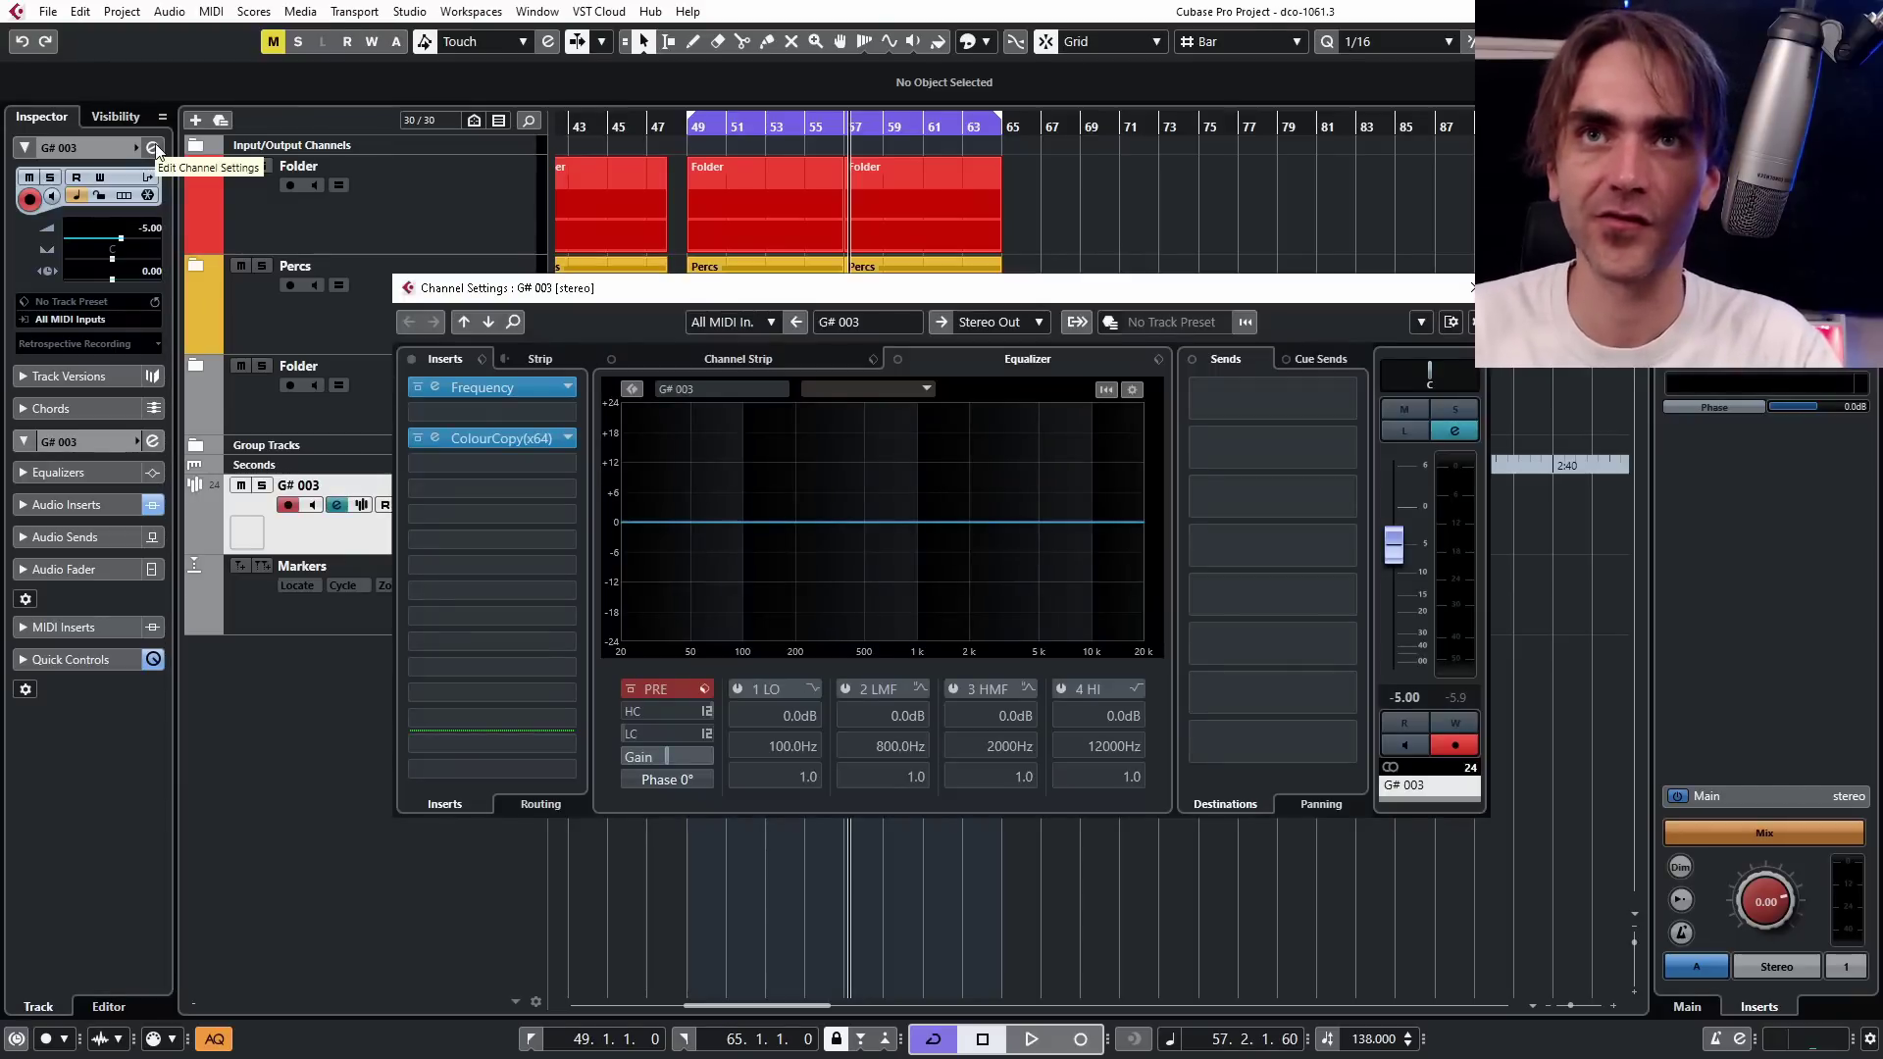
pyautogui.click(812, 689)
pyautogui.click(854, 747)
pyautogui.click(737, 689)
pyautogui.scroll(10, 783, 752)
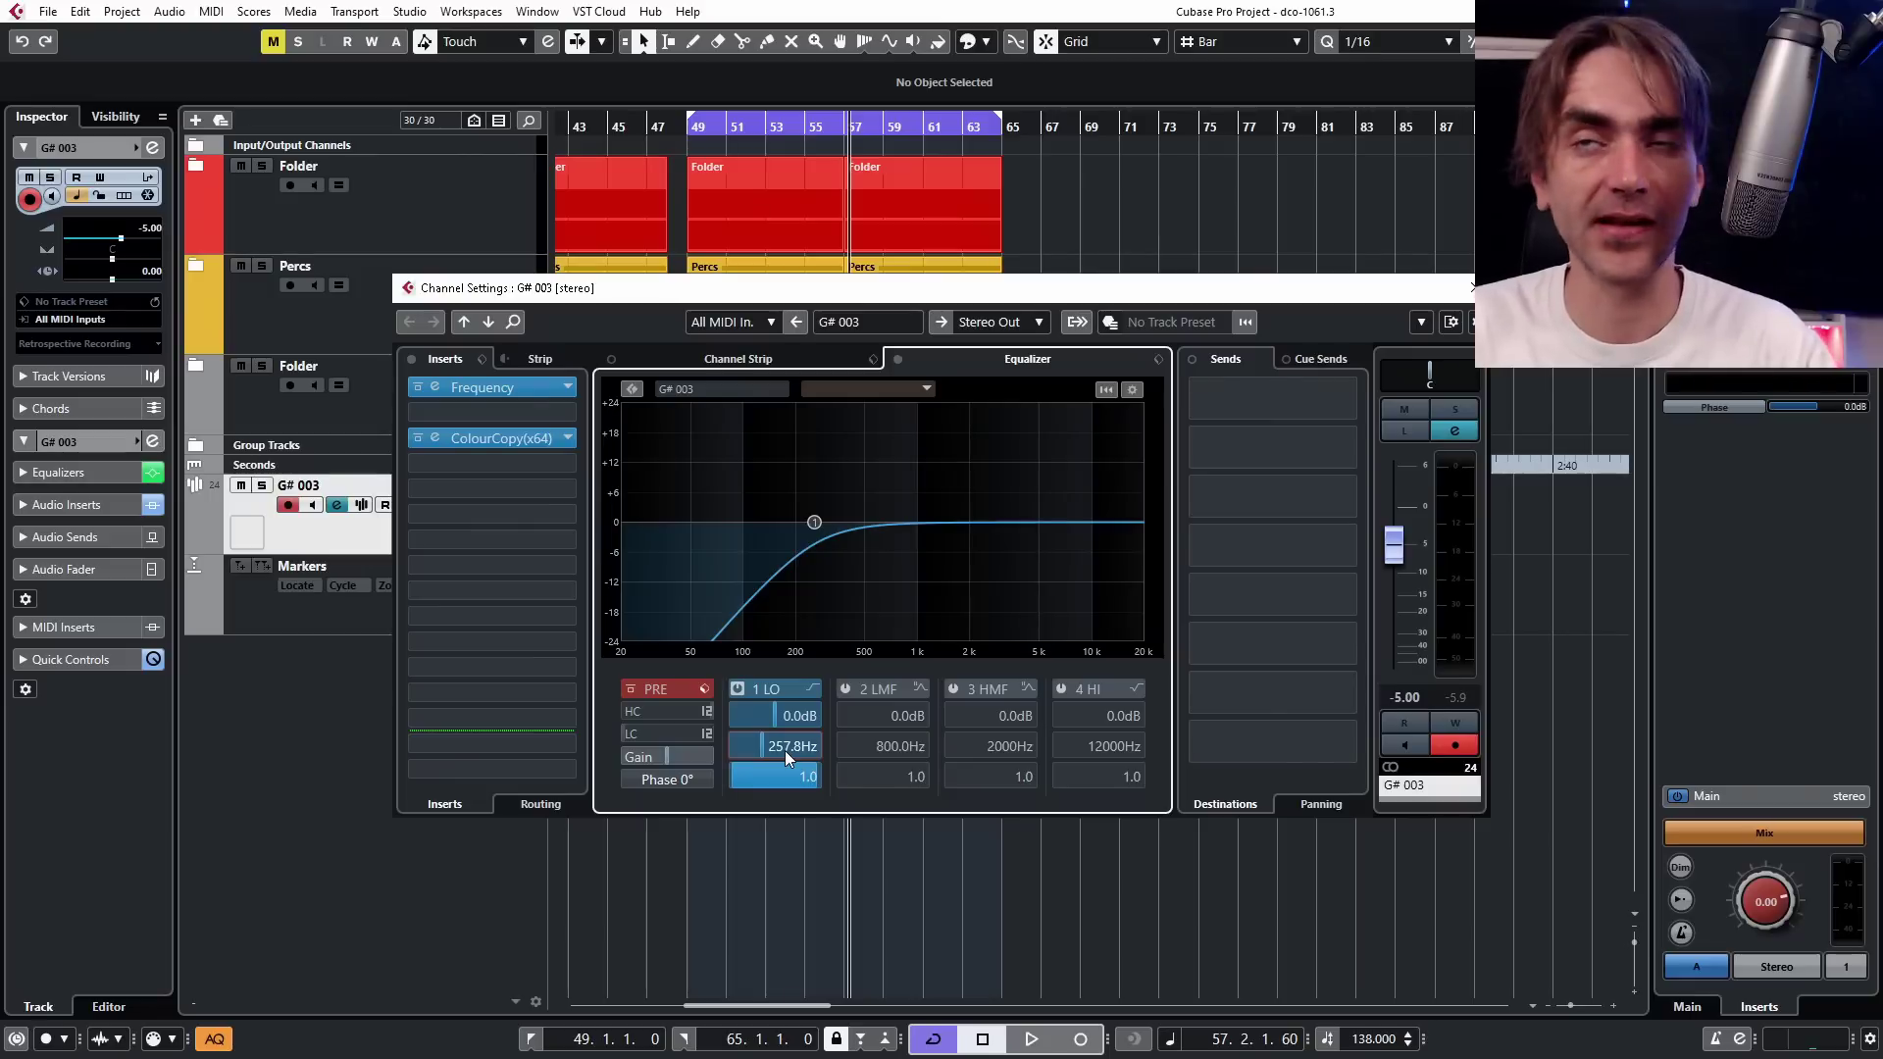
pyautogui.click(1470, 288)
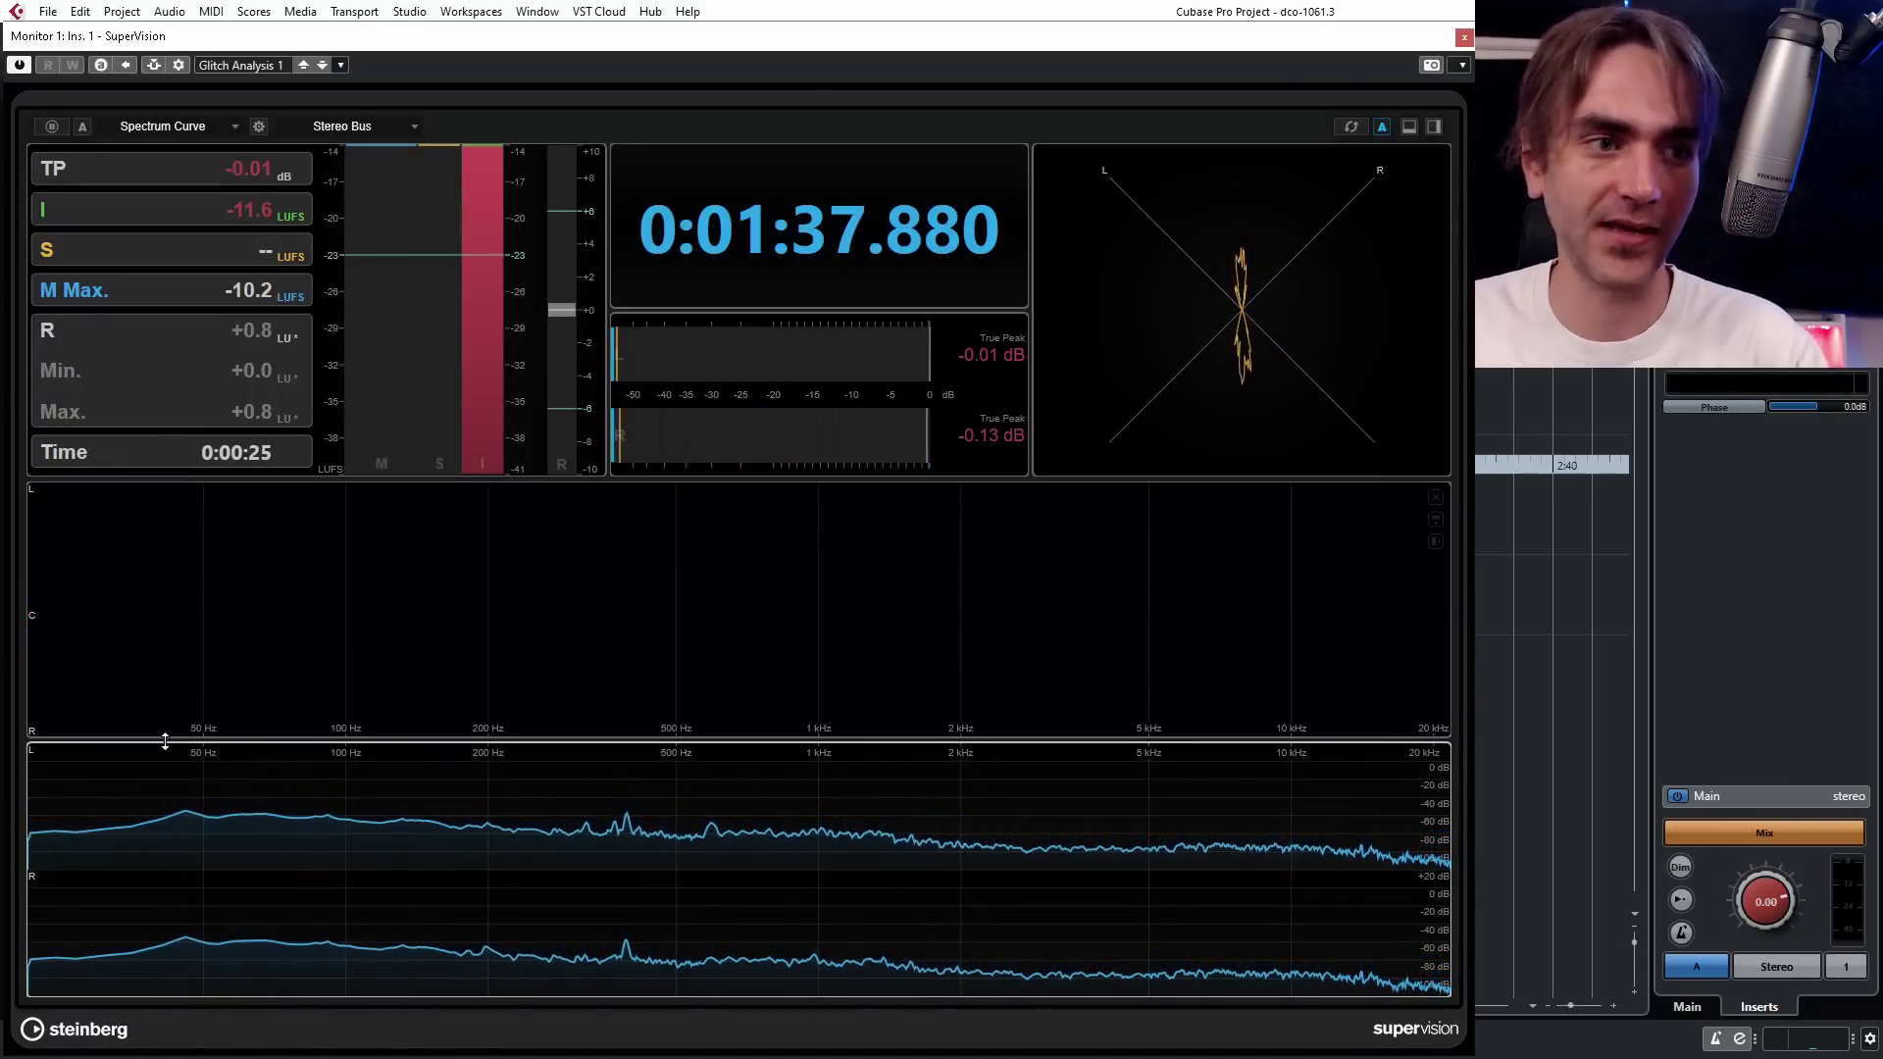
# Play the project to examine its loudness, phase and panorama in SuperVision, and close the metering window.
pyautogui.press('space')
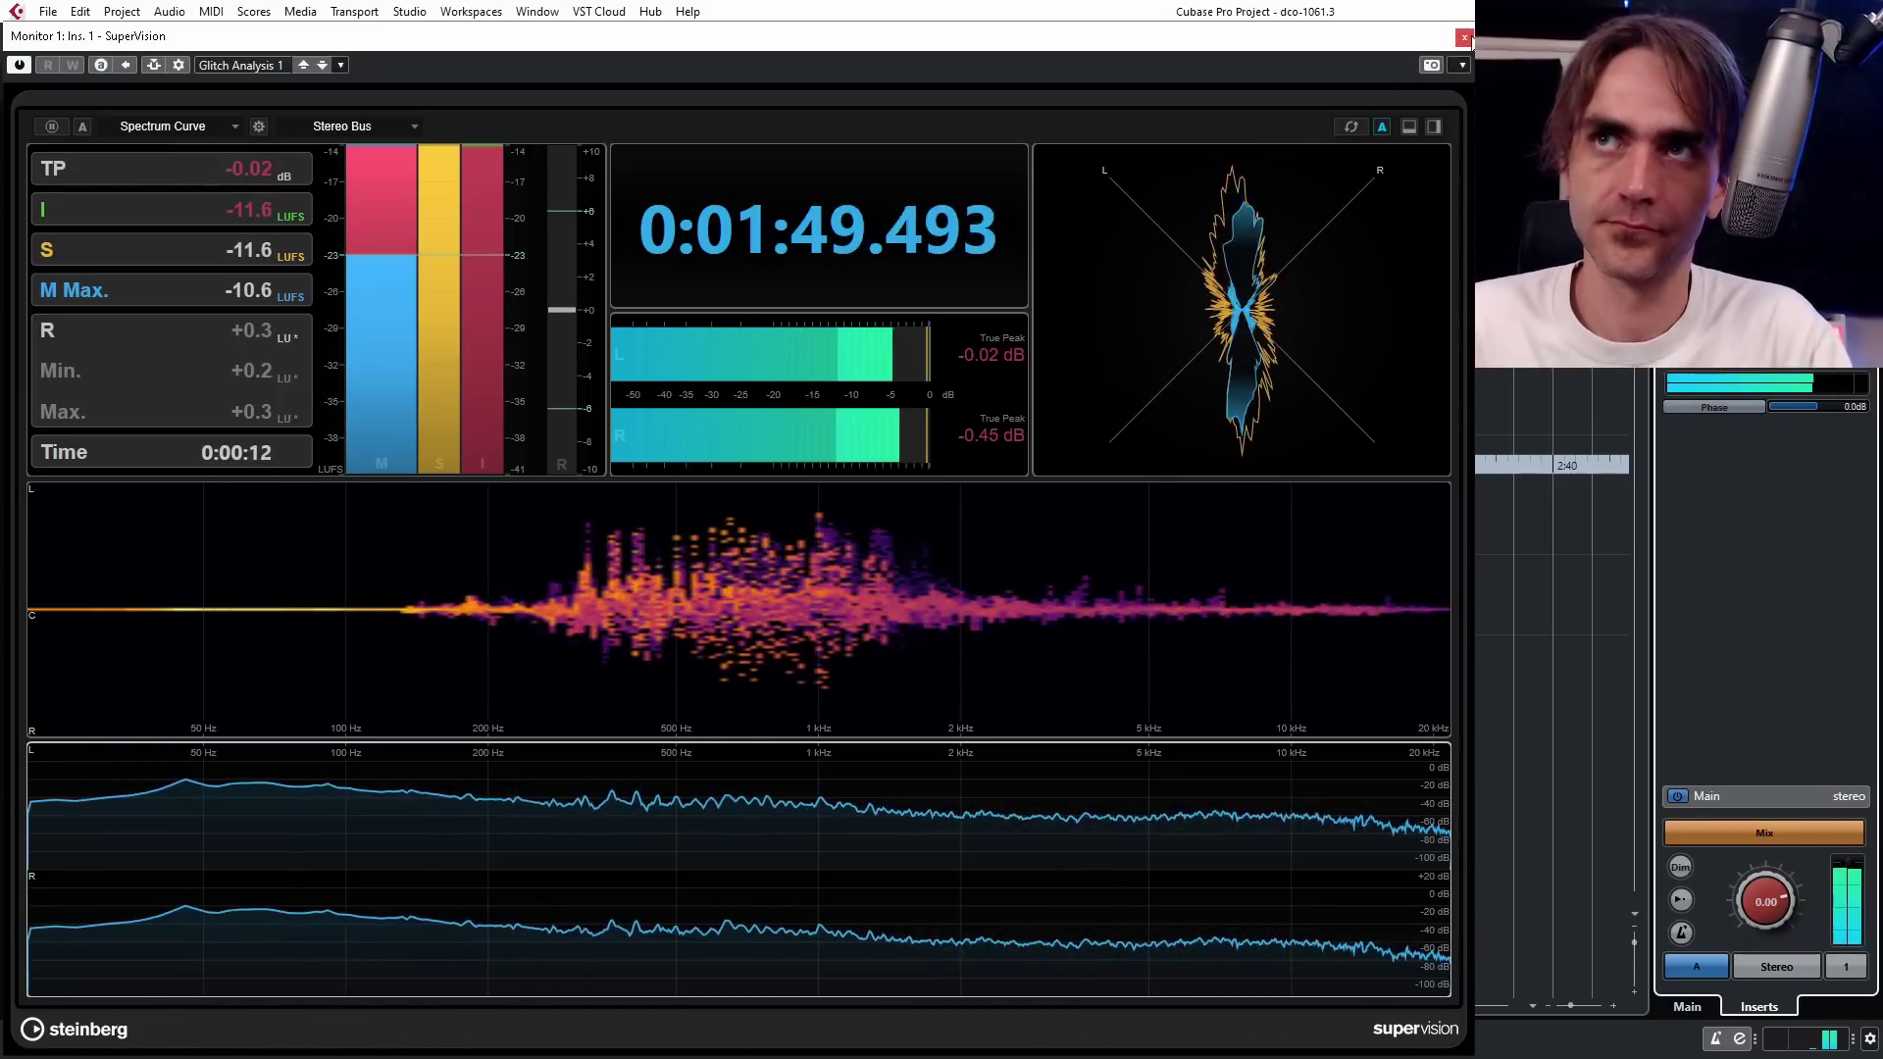
pyautogui.click(1464, 39)
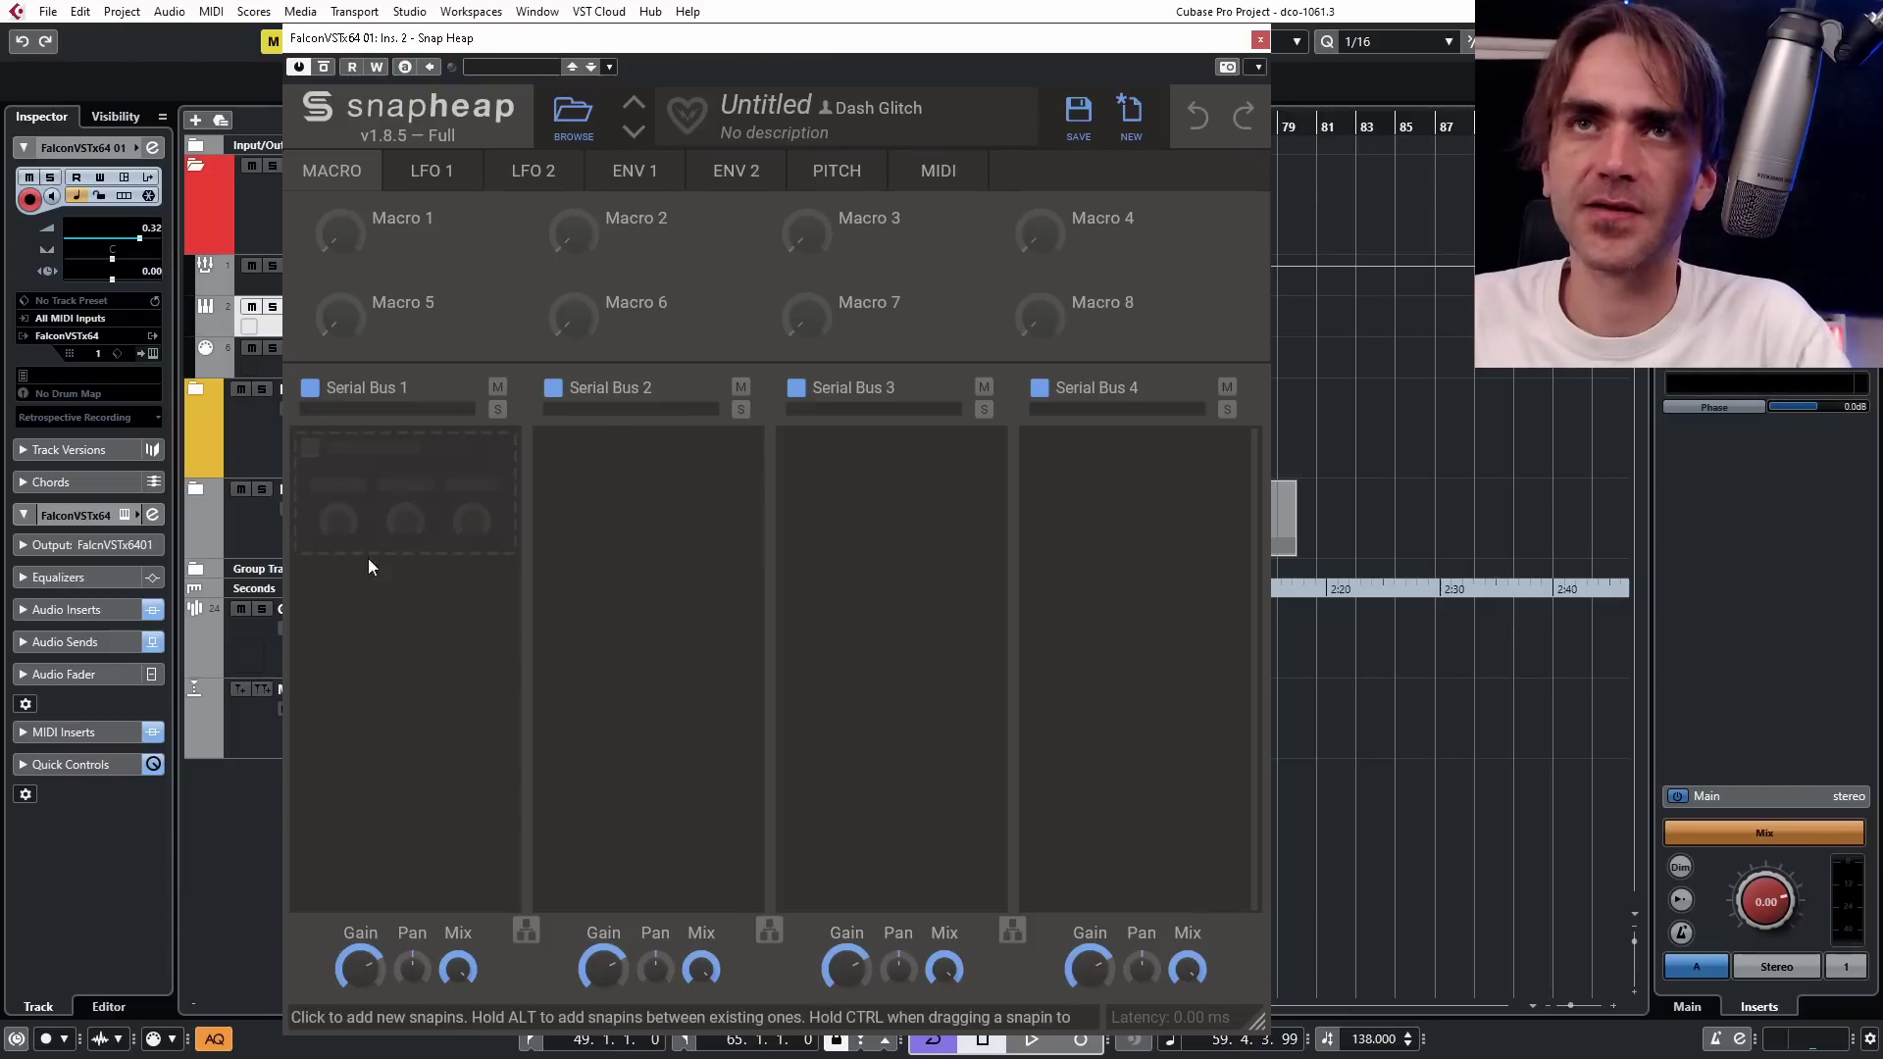
# Try a Haas snapin in Serial Bus 1 of Snap Heap on the FalconVSTx64 01 channel.
pyautogui.click(383, 511)
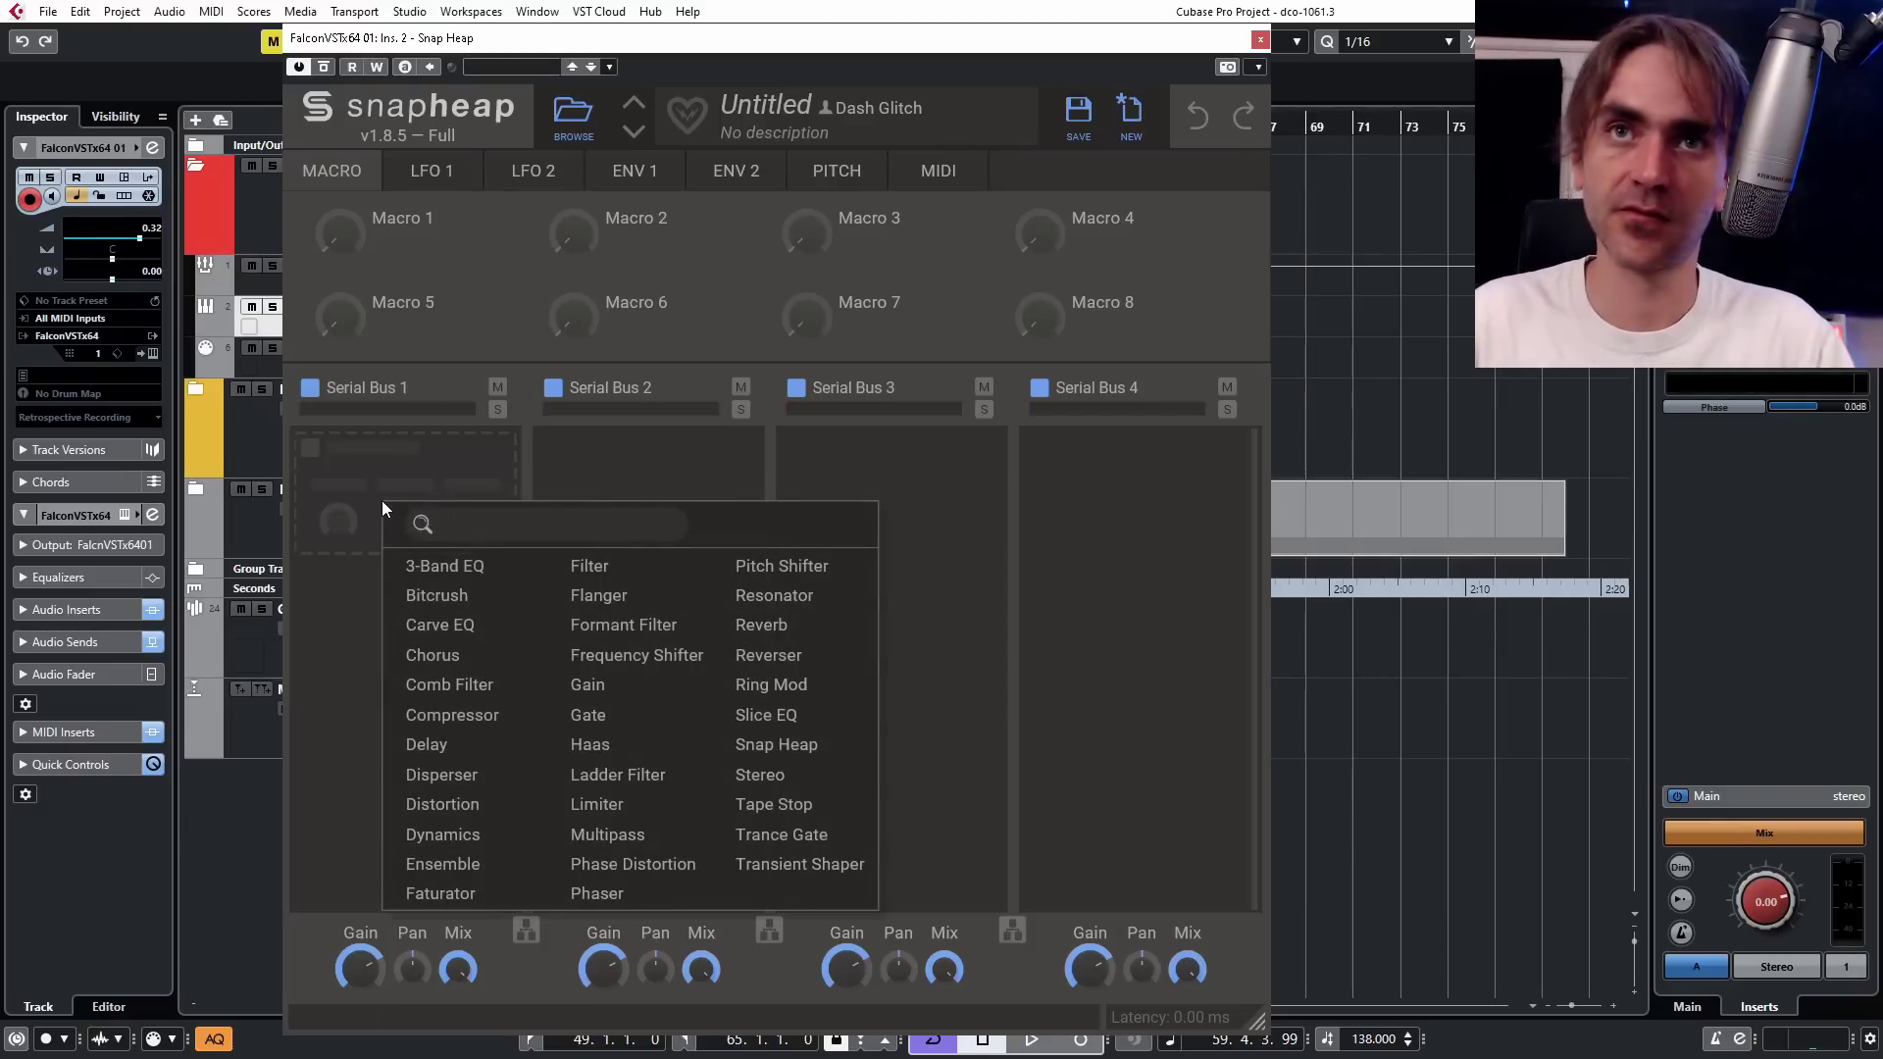
pyautogui.write('haa')
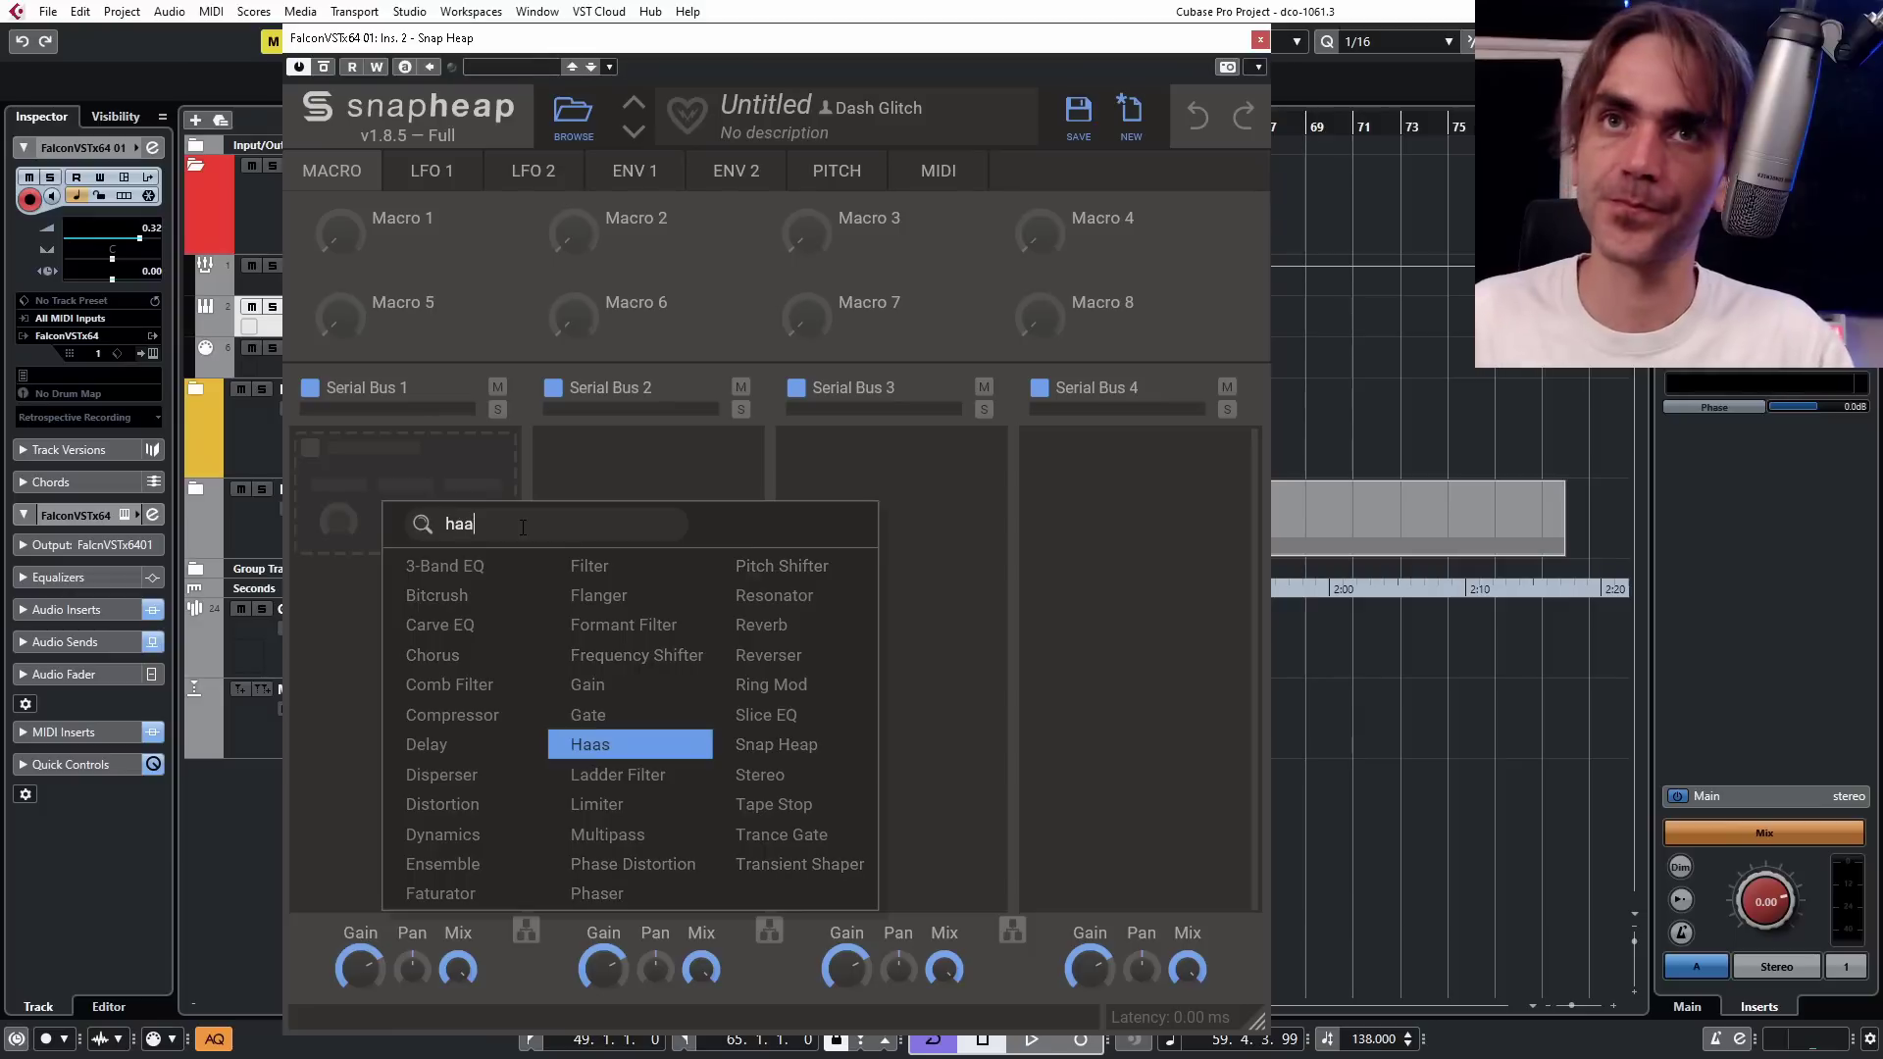
pyautogui.click(663, 745)
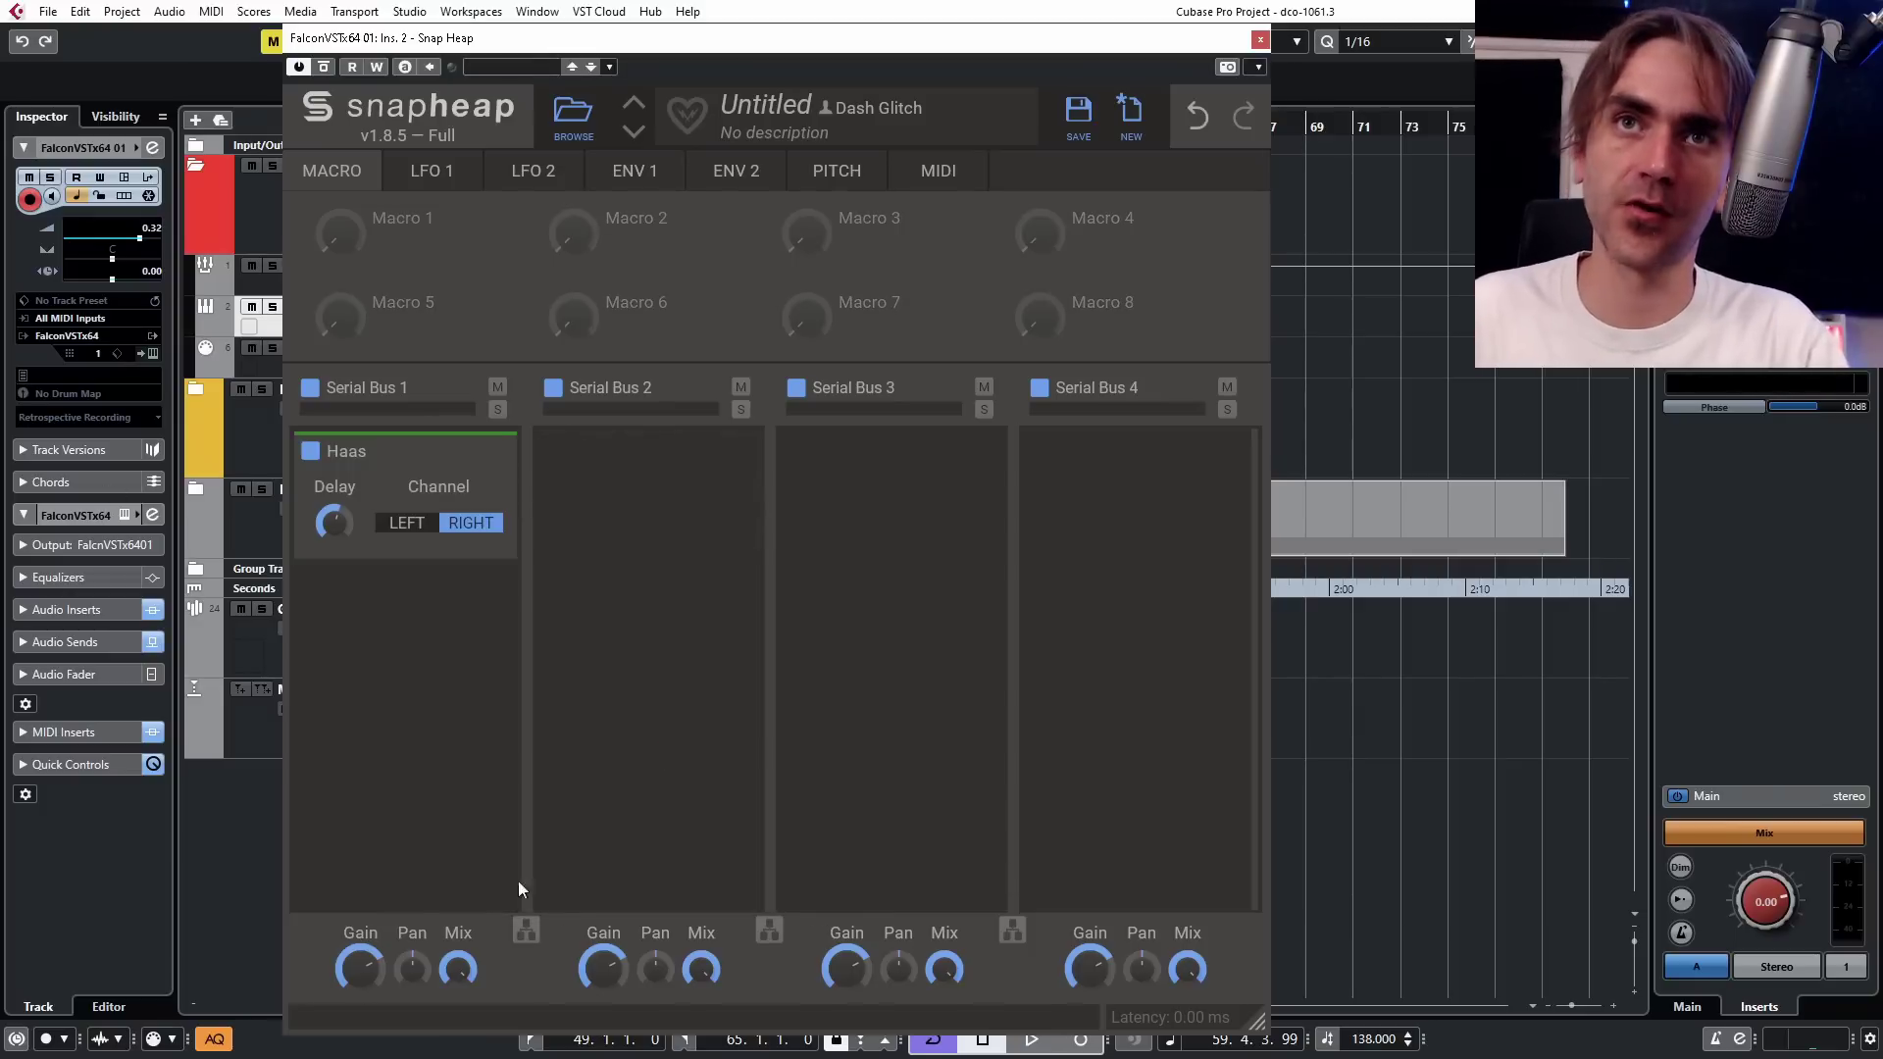
pyautogui.click(439, 626)
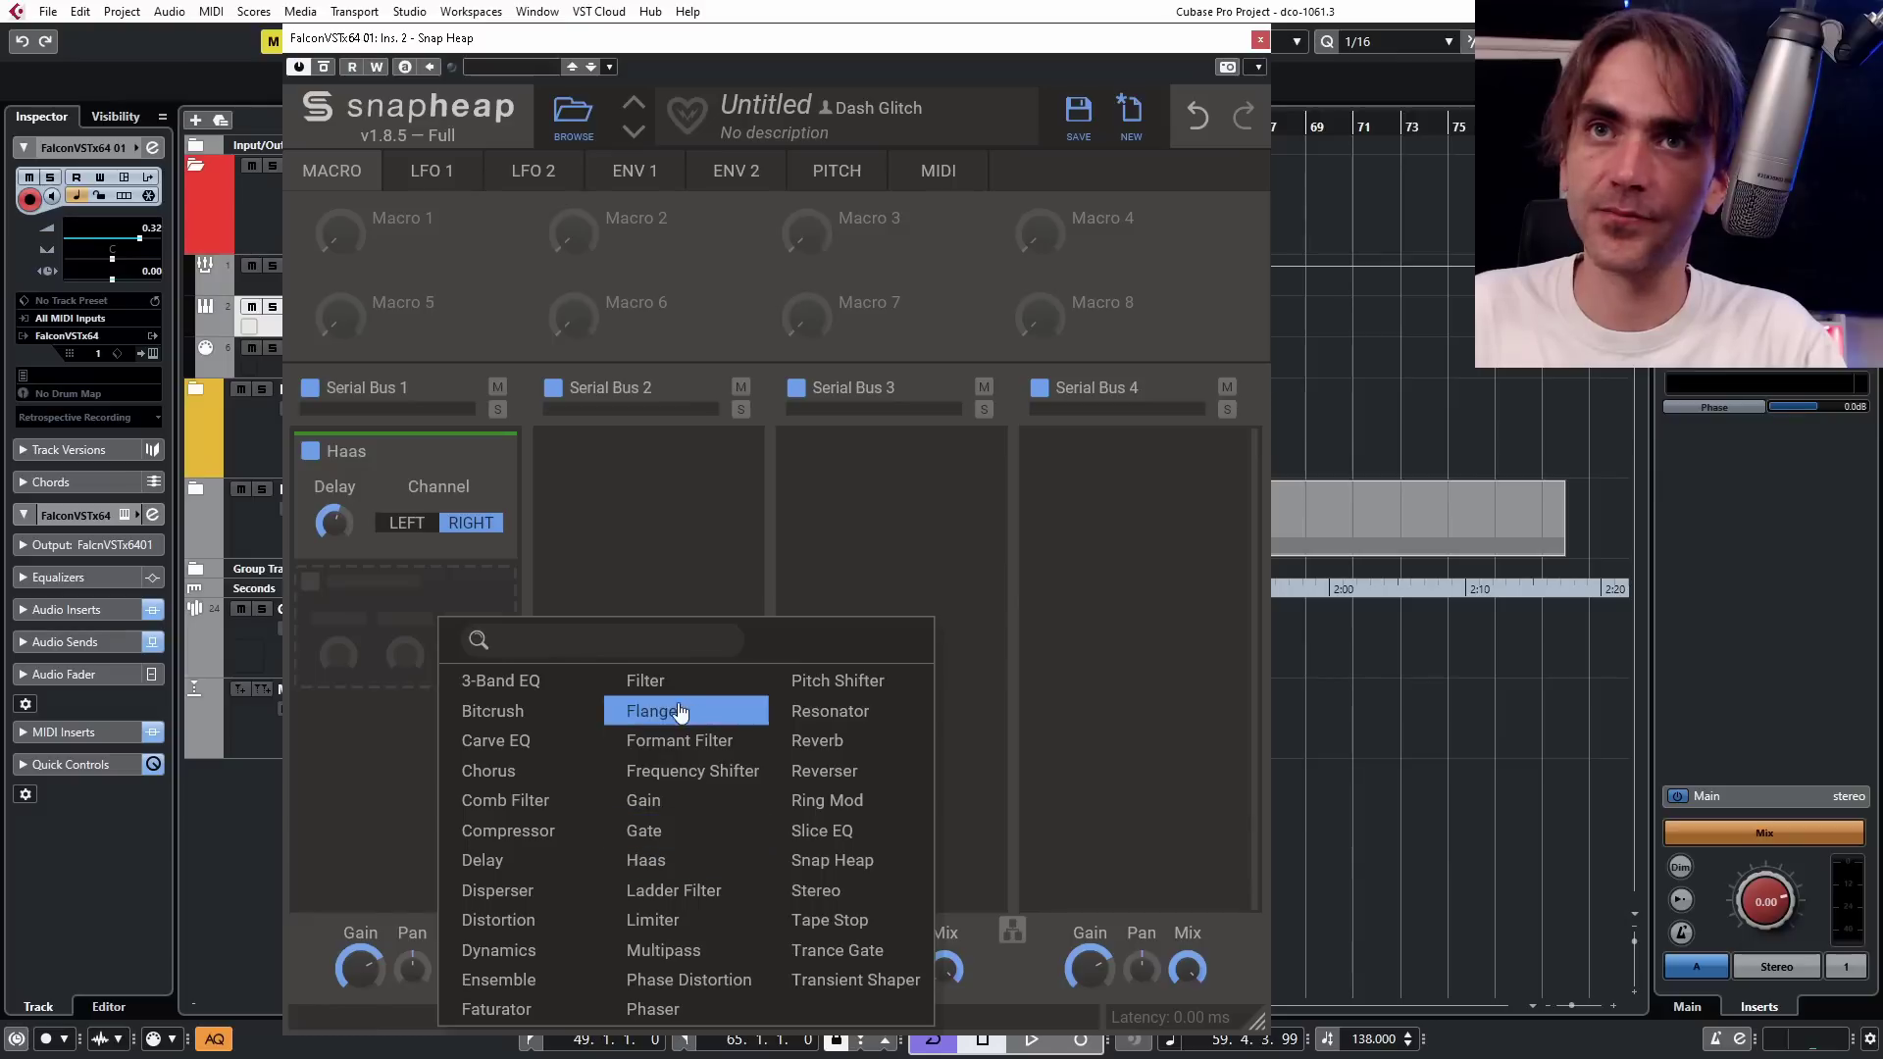
pyautogui.click(327, 834)
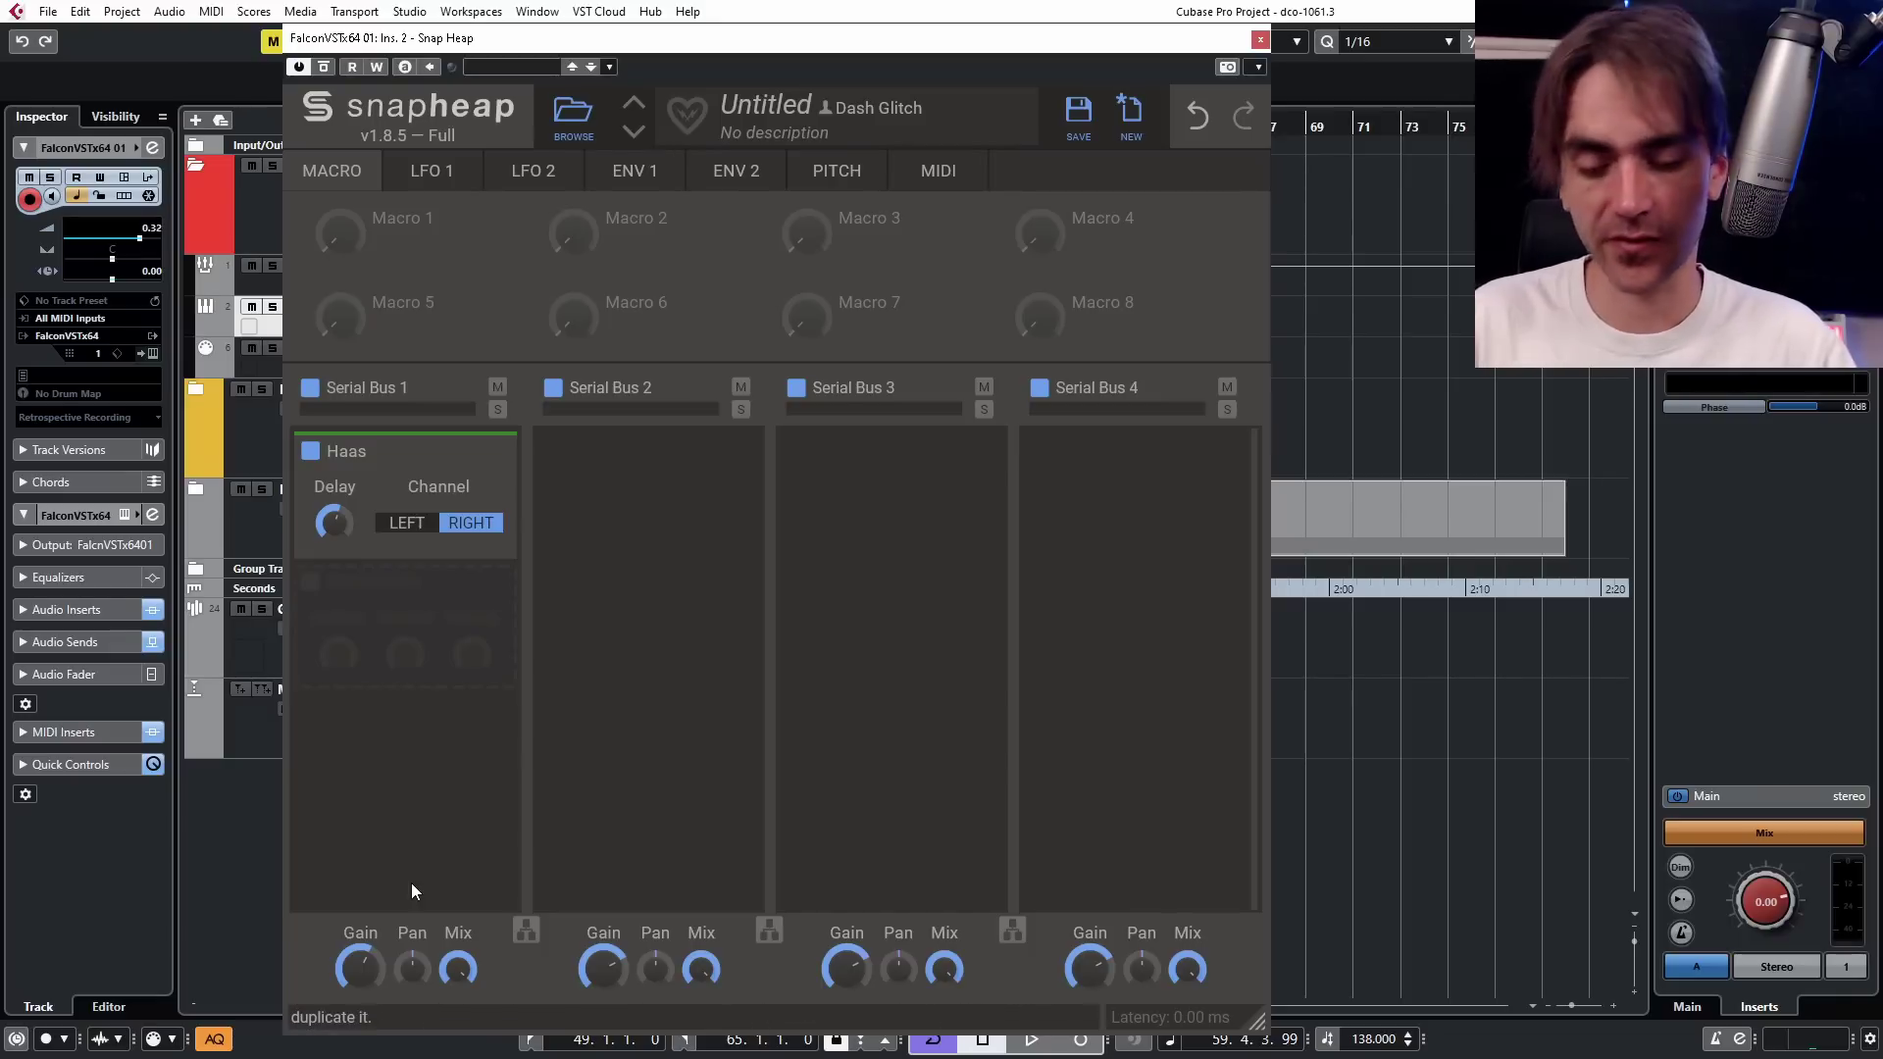
# Play the project with the full-range Haas effect and bring up SuperVision to examine the stereo spread by frequency.
pyautogui.press('space')
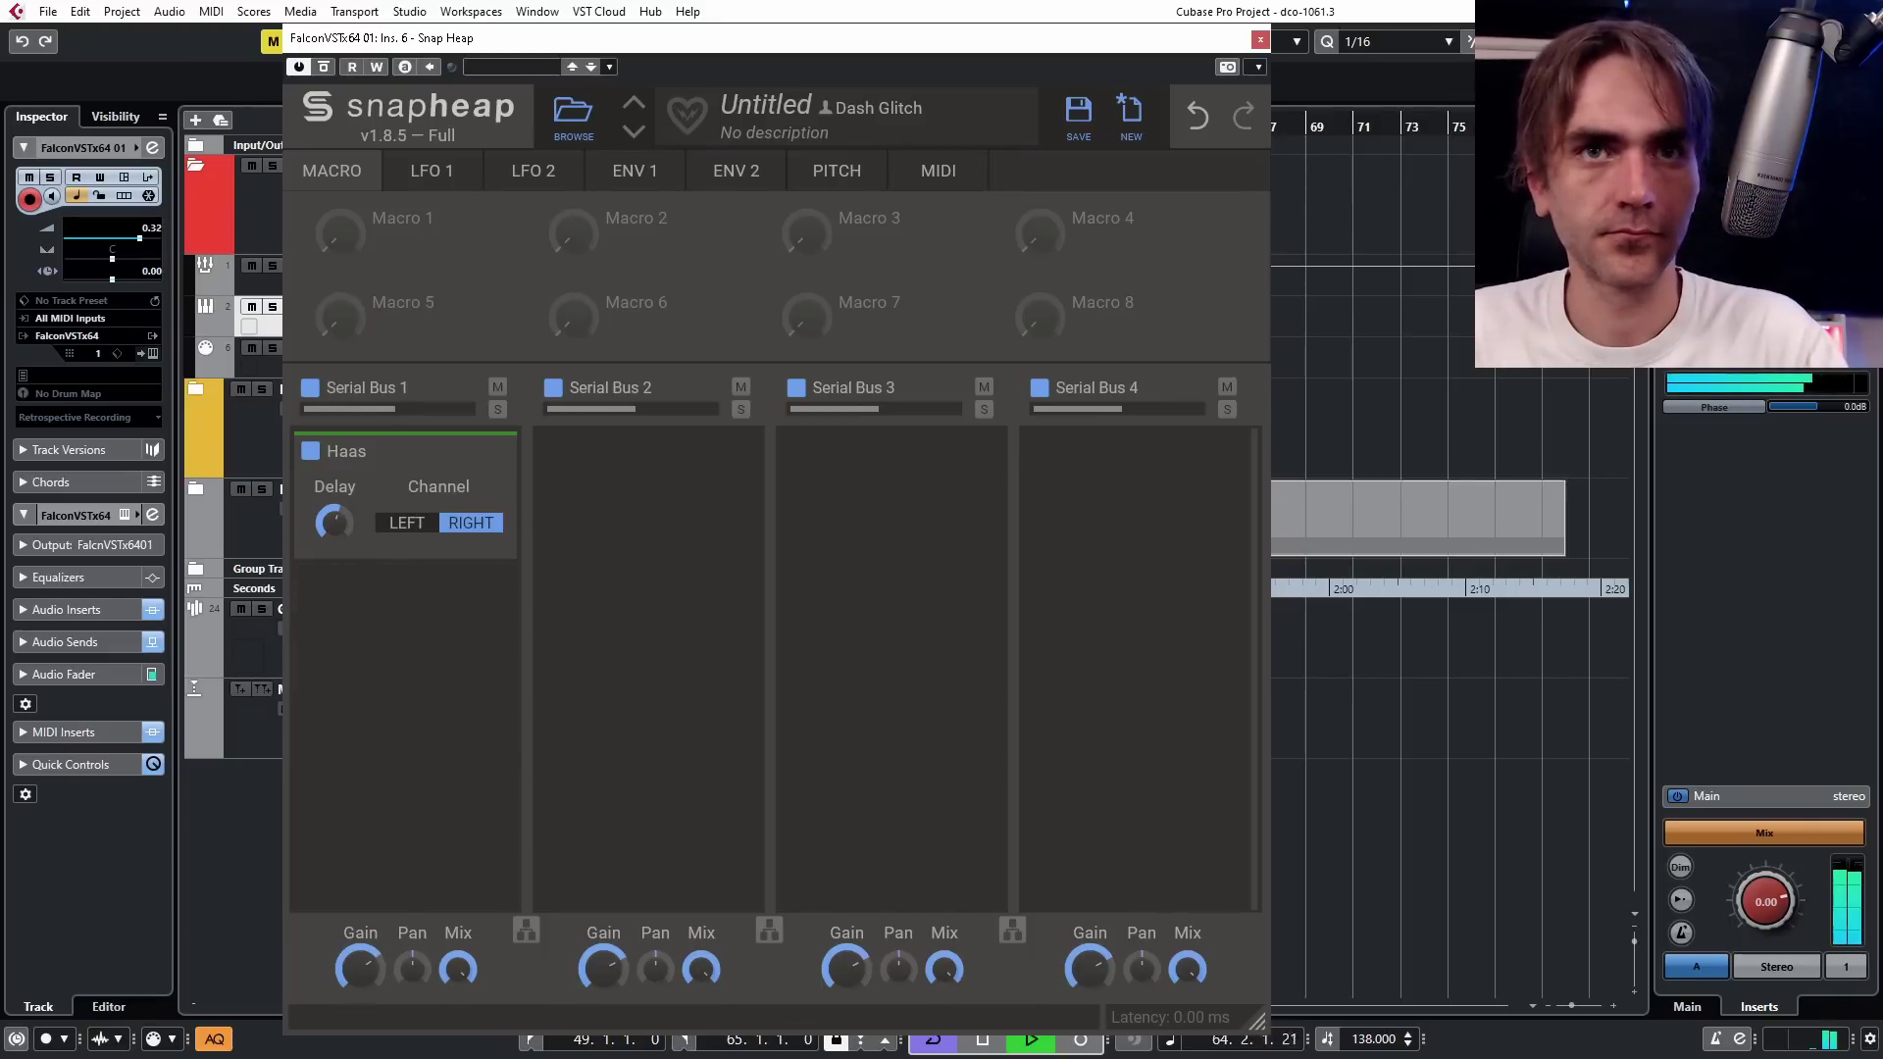
pyautogui.click(1260, 40)
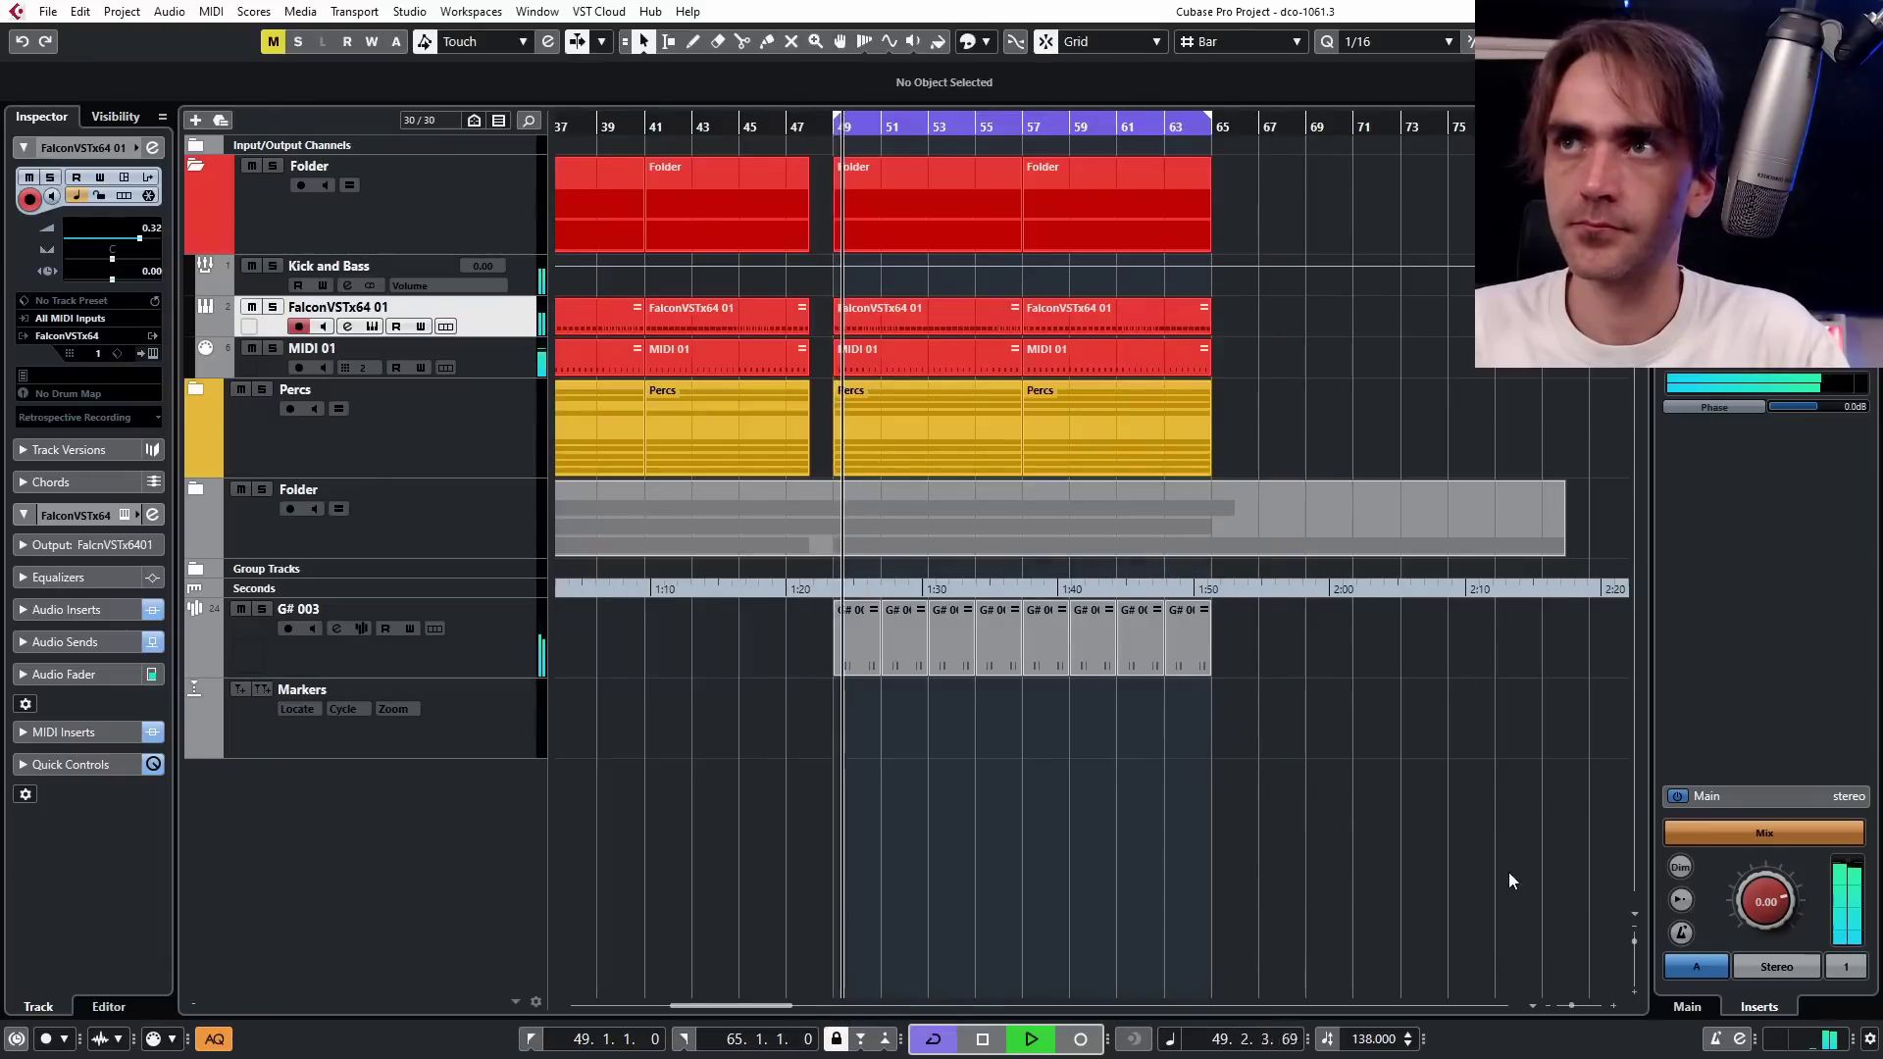
pyautogui.click(1756, 196)
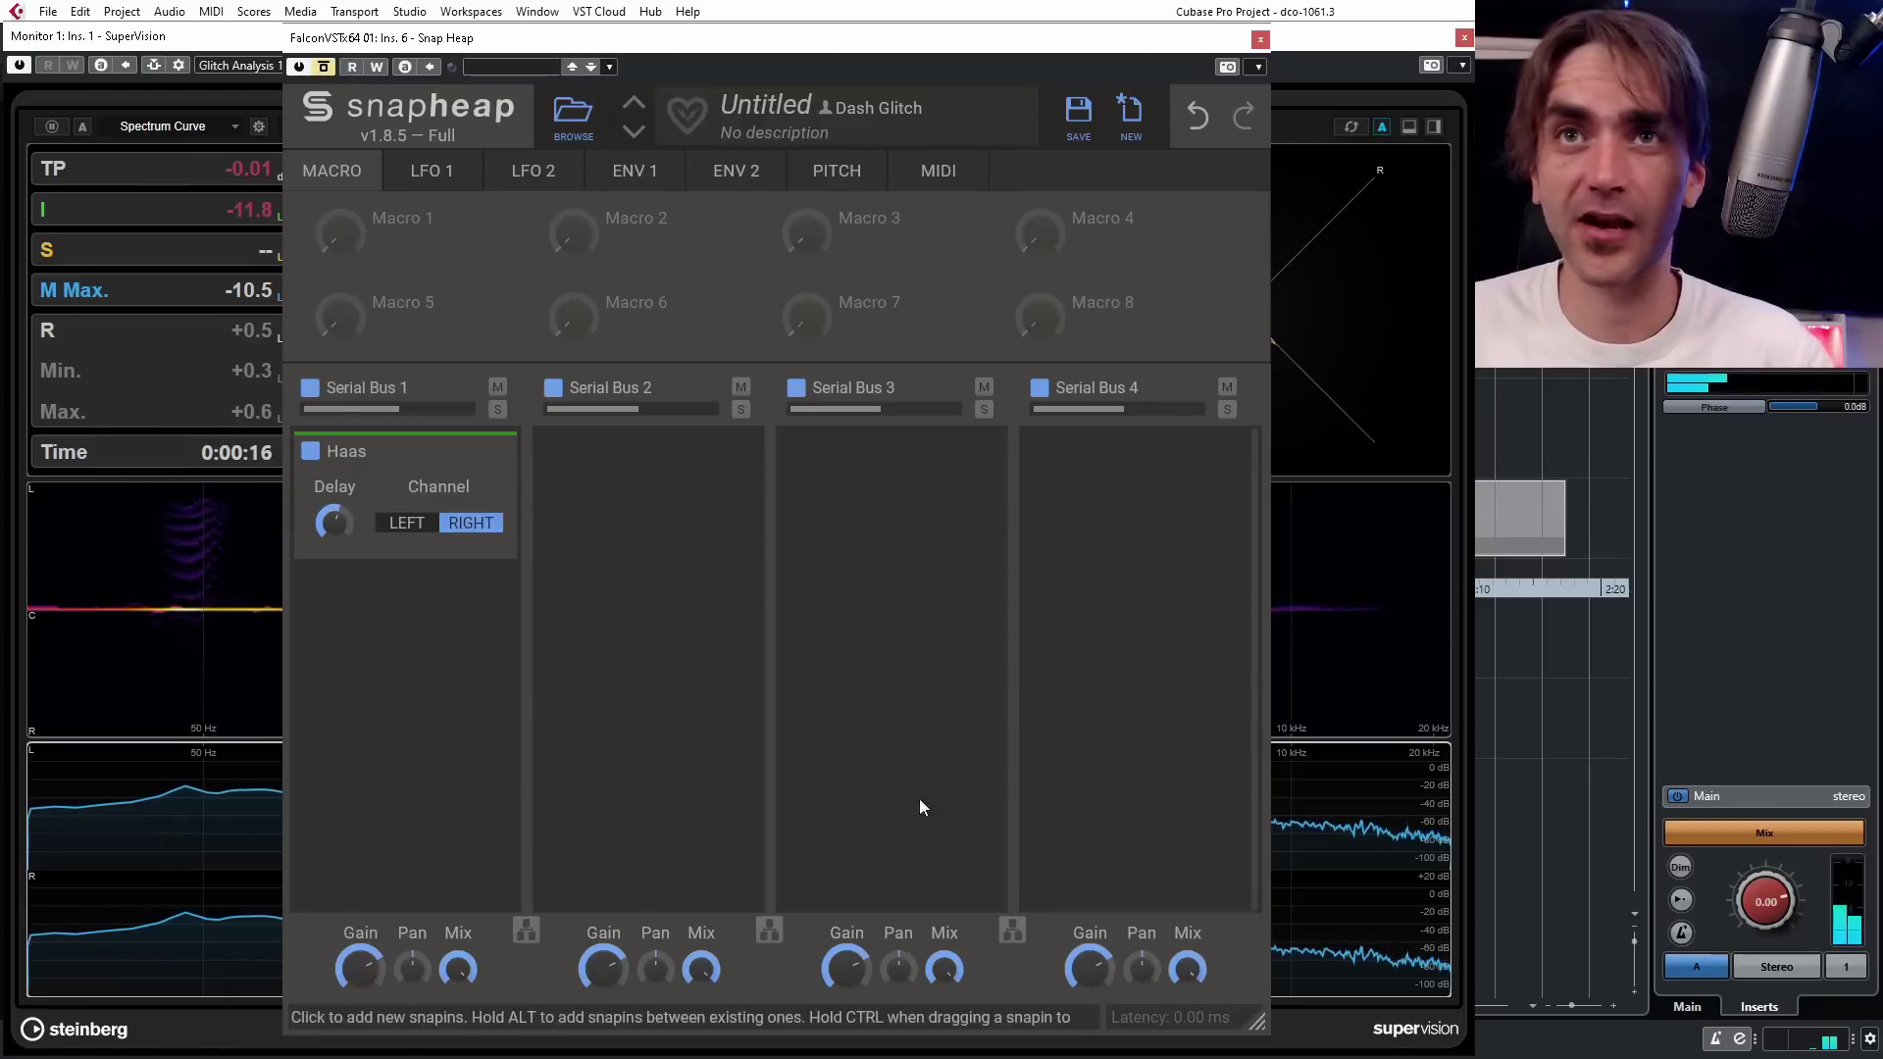
# Replace the Haas snapin in Serial Bus 1 with Multipass and open the Multipass editor.
pyautogui.click(503, 451)
pyautogui.click(422, 503)
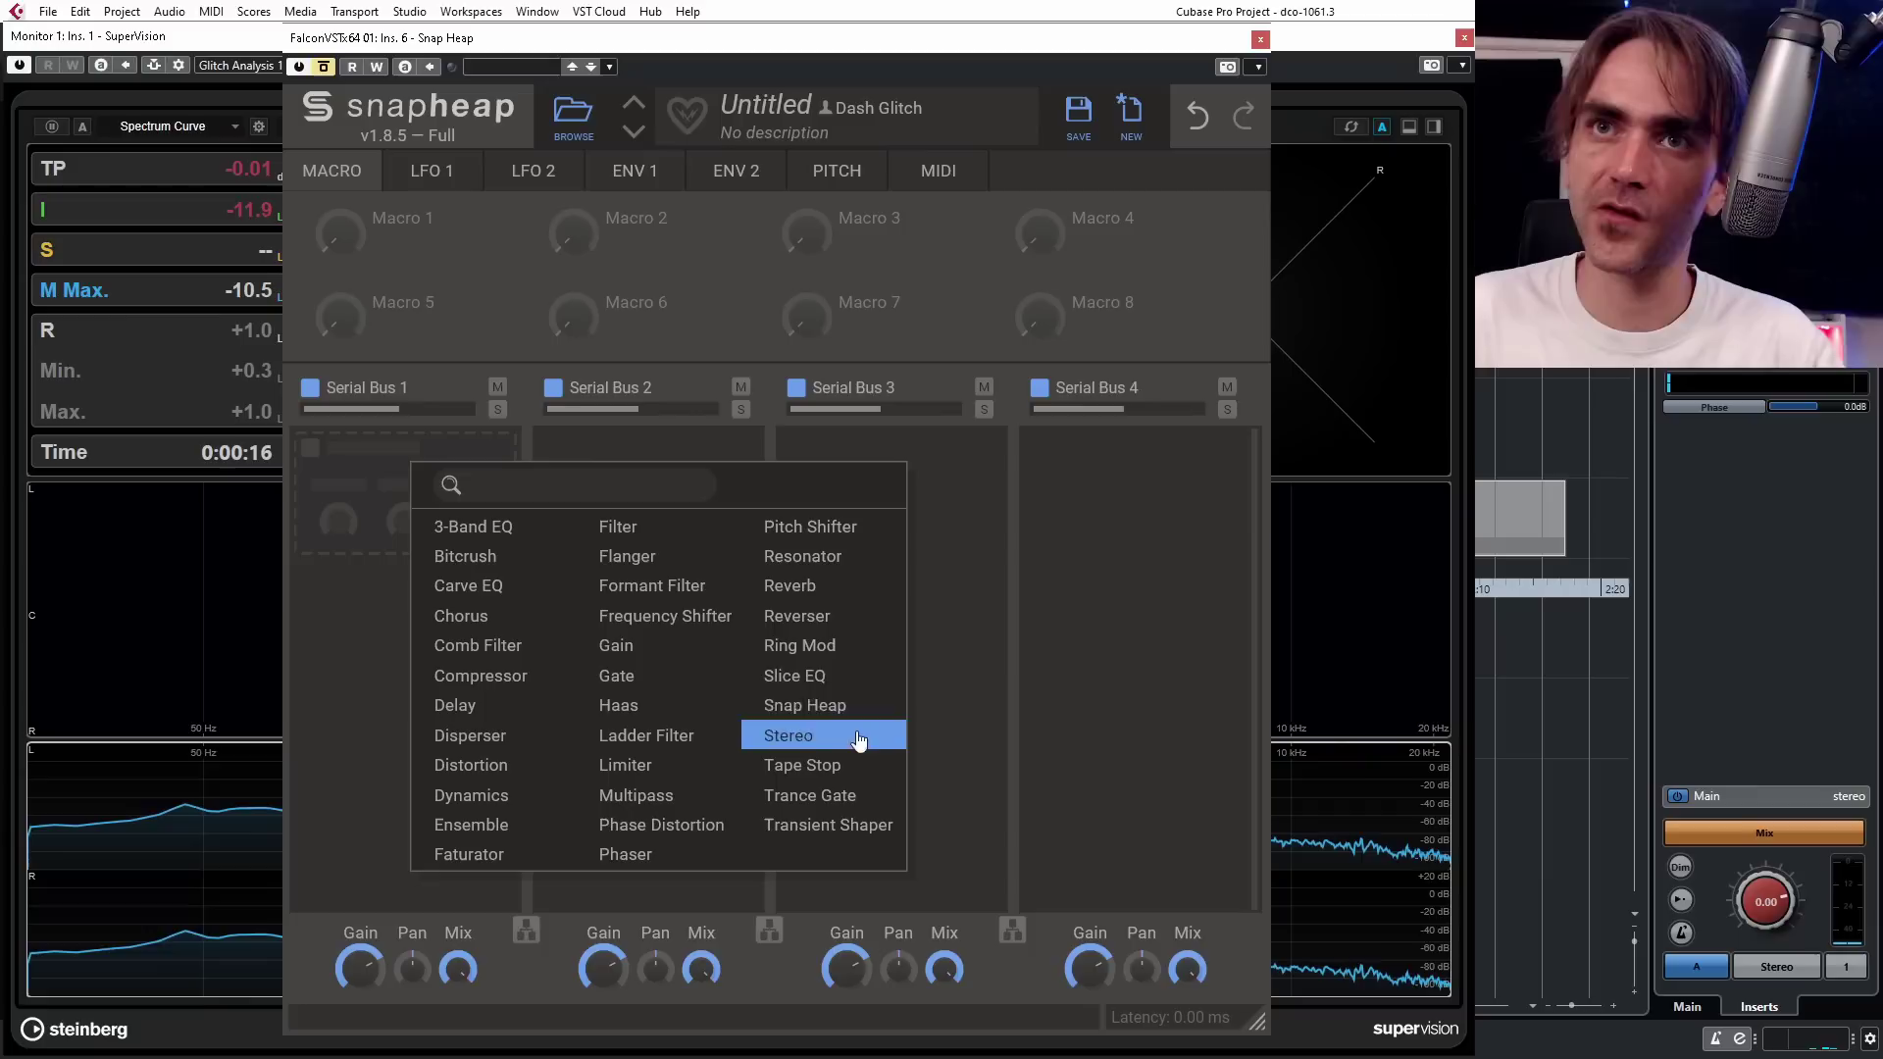
pyautogui.click(638, 796)
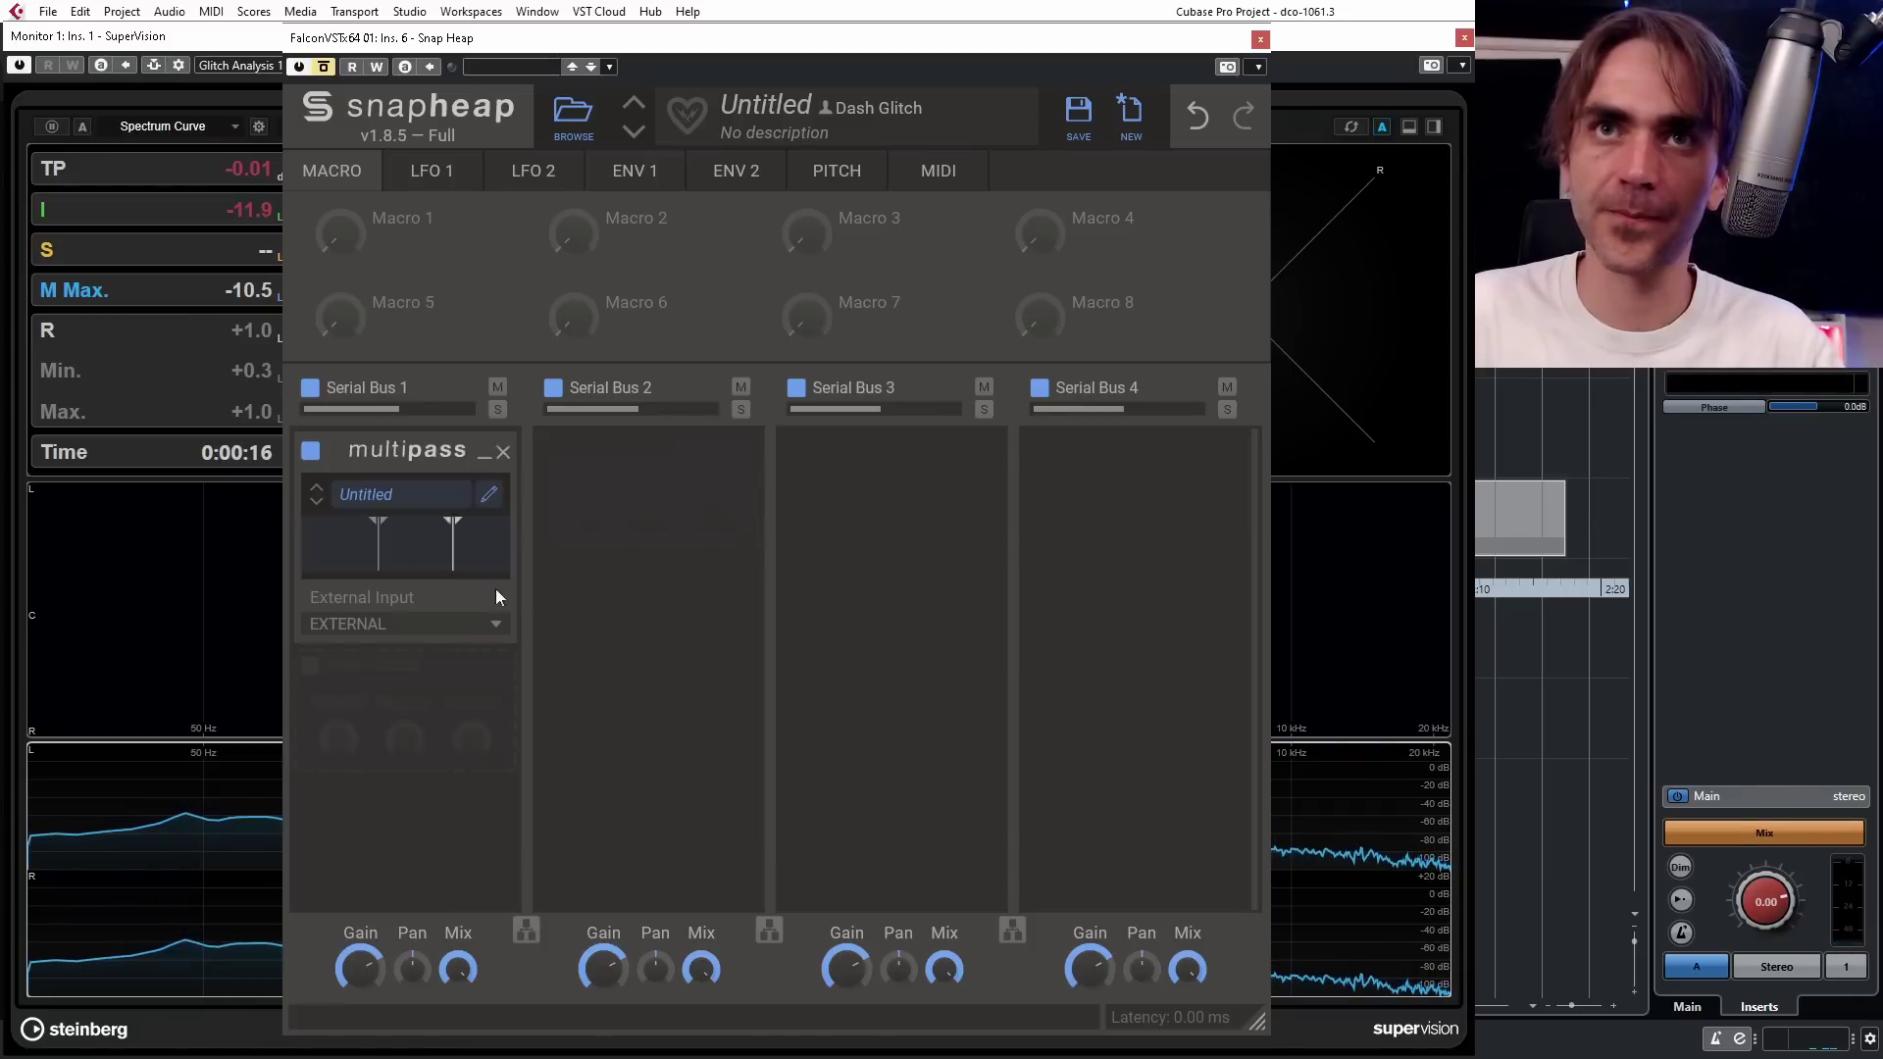
pyautogui.click(491, 508)
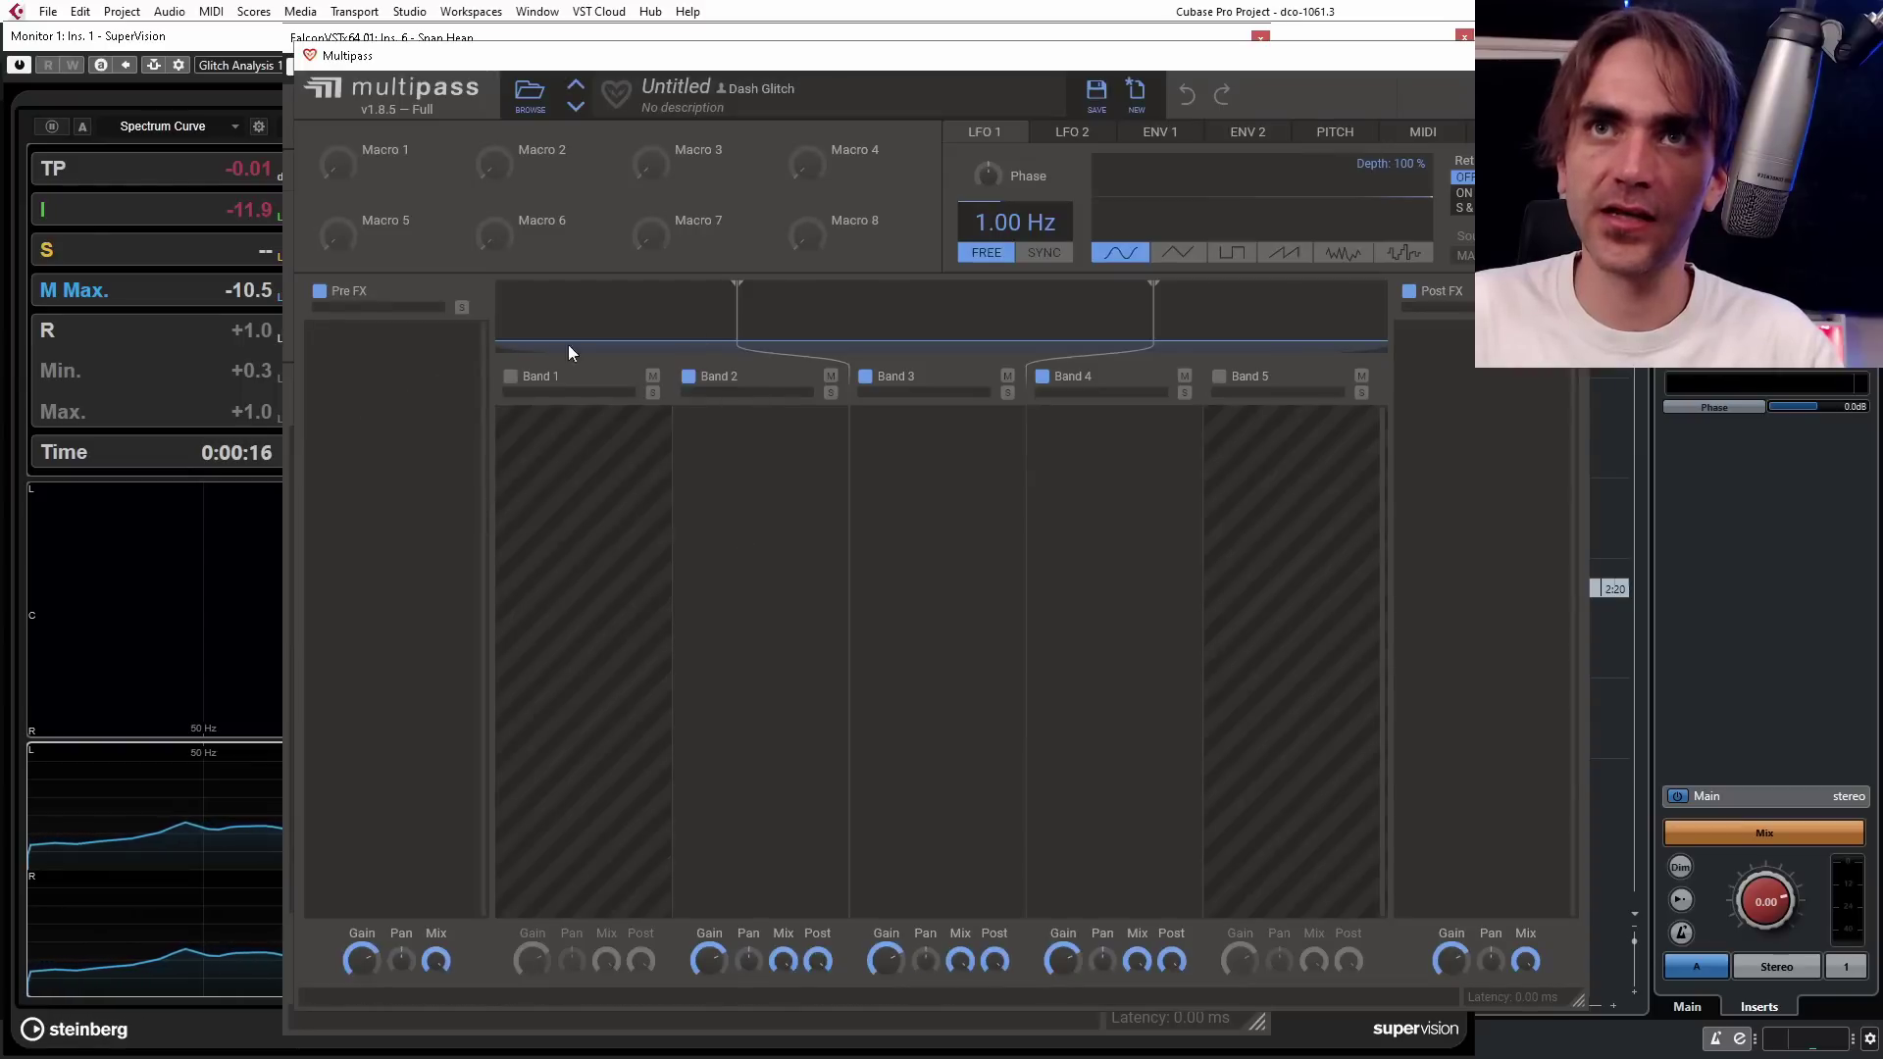
# Enable the lowest Multipass band and reduce the layout to two active bands split at 568 Hz.
pyautogui.click(511, 375)
pyautogui.moveTo(820, 333); pyautogui.dragTo(886, 325)
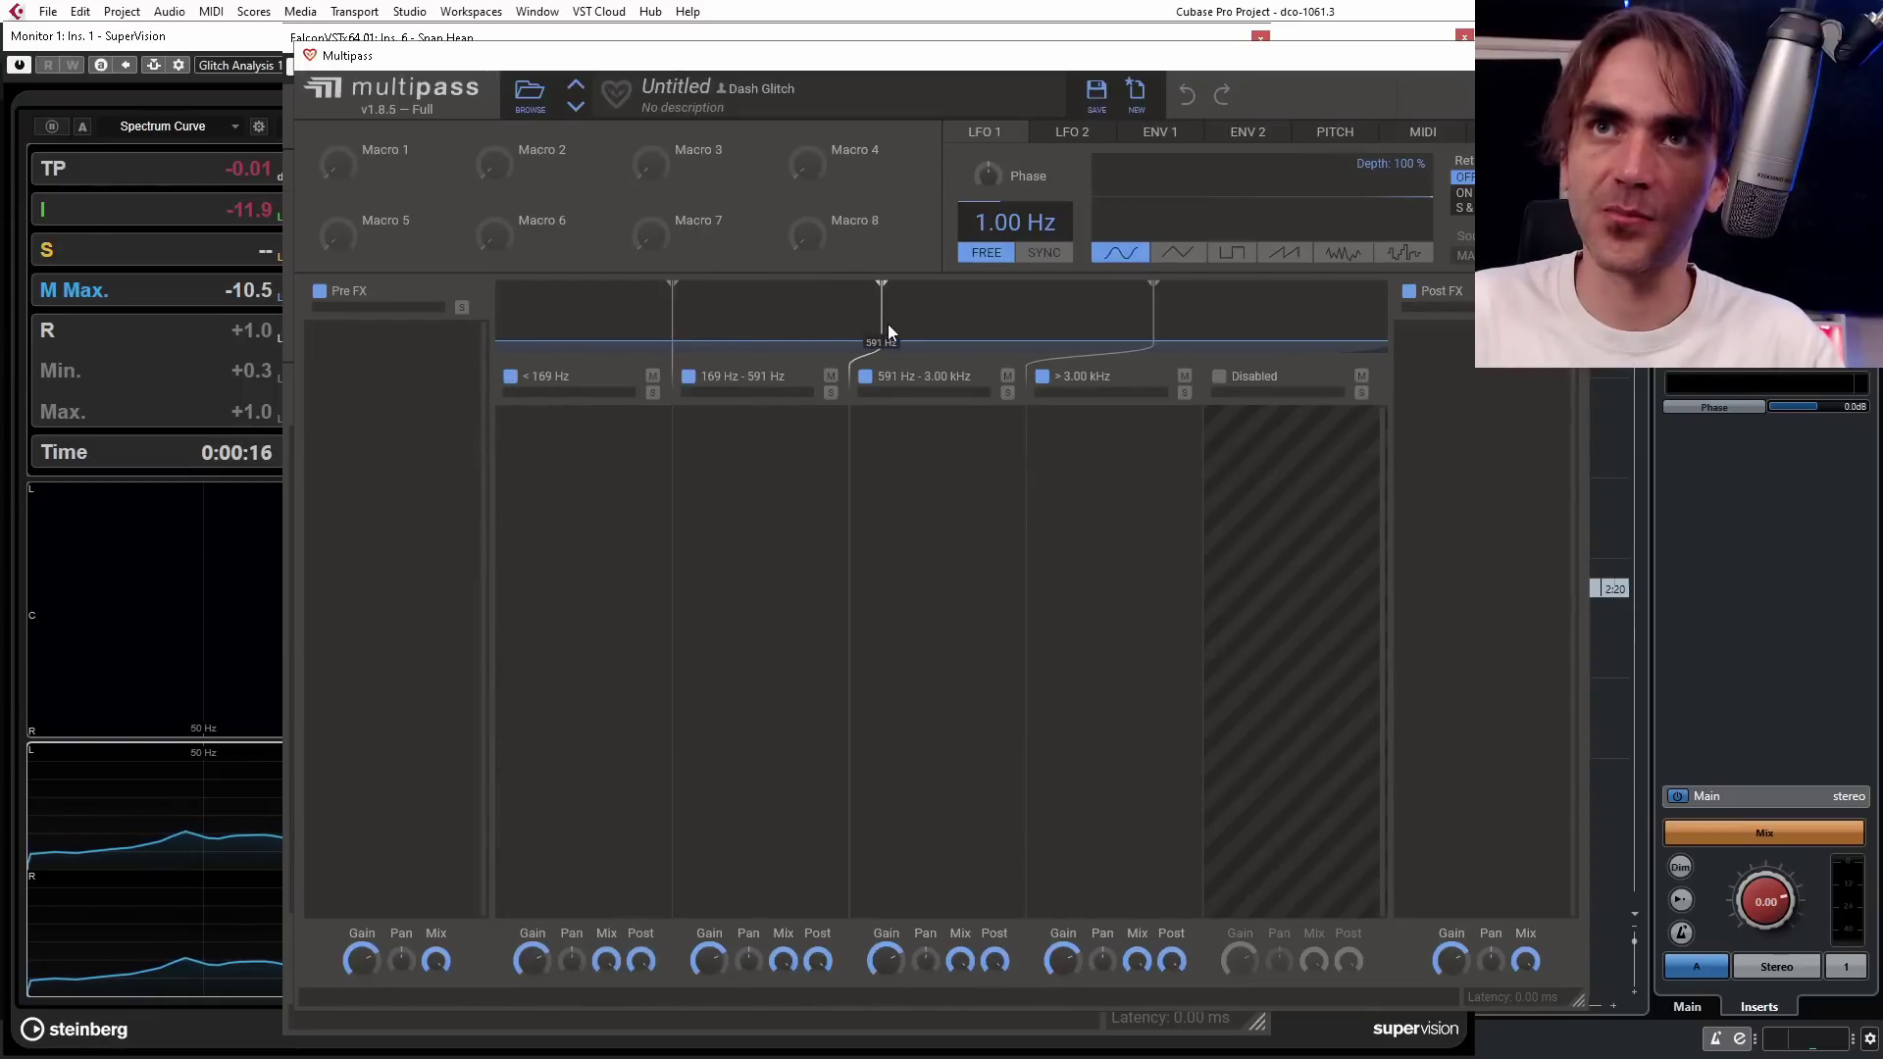
pyautogui.moveTo(675, 314); pyautogui.dragTo(937, 324)
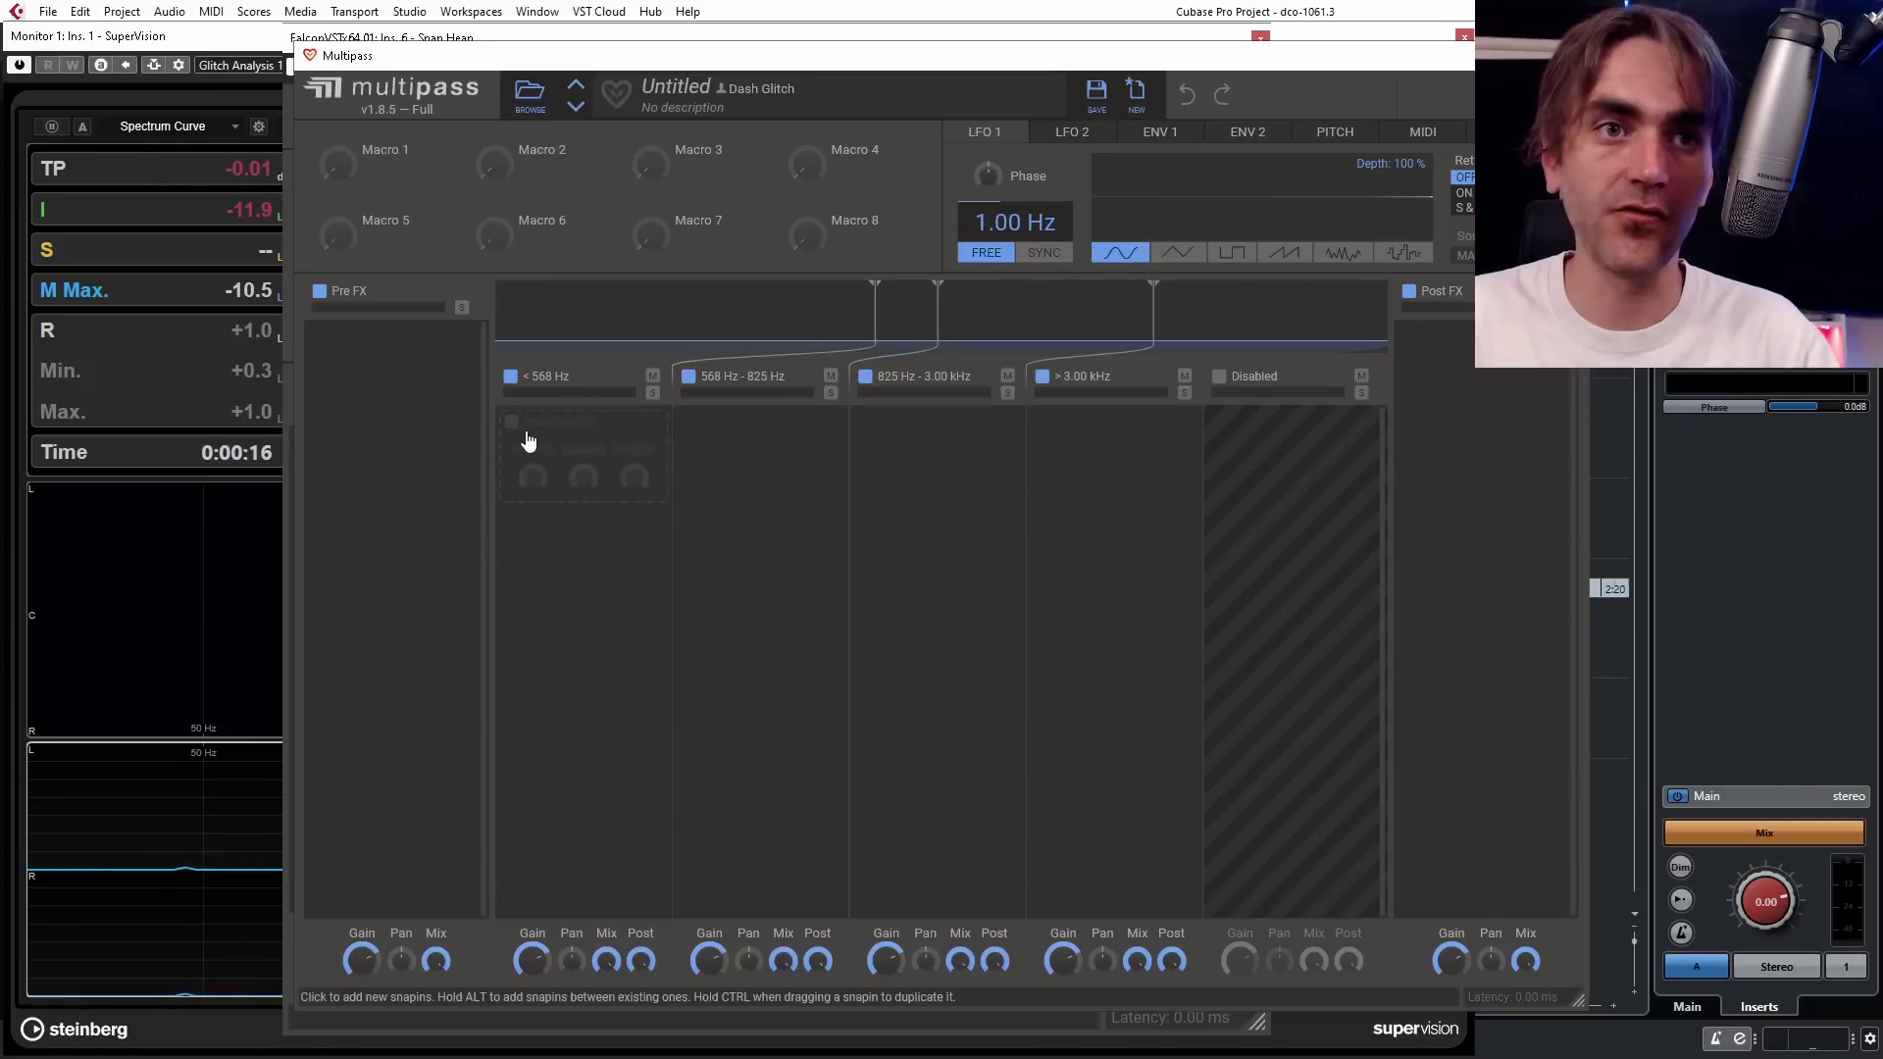
pyautogui.moveTo(944, 337); pyautogui.dragTo(1013, 315)
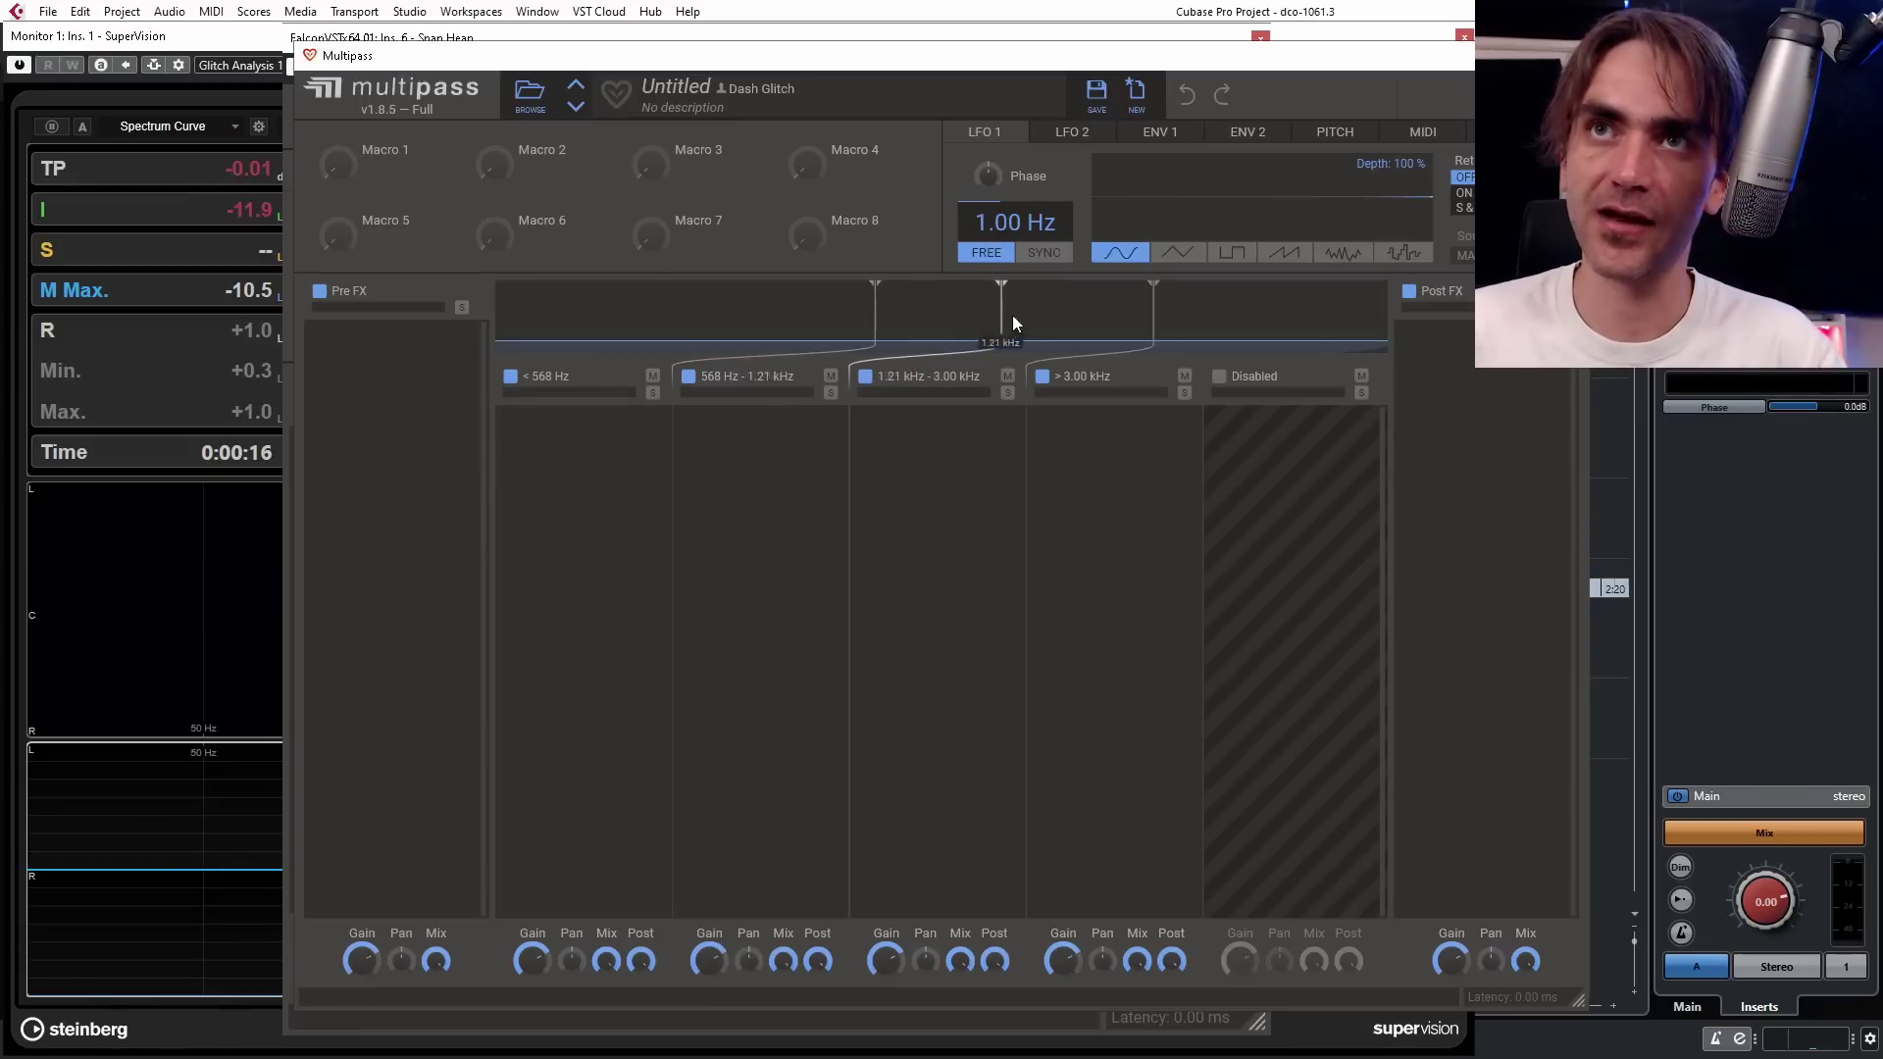
pyautogui.click(1042, 376)
pyautogui.click(865, 376)
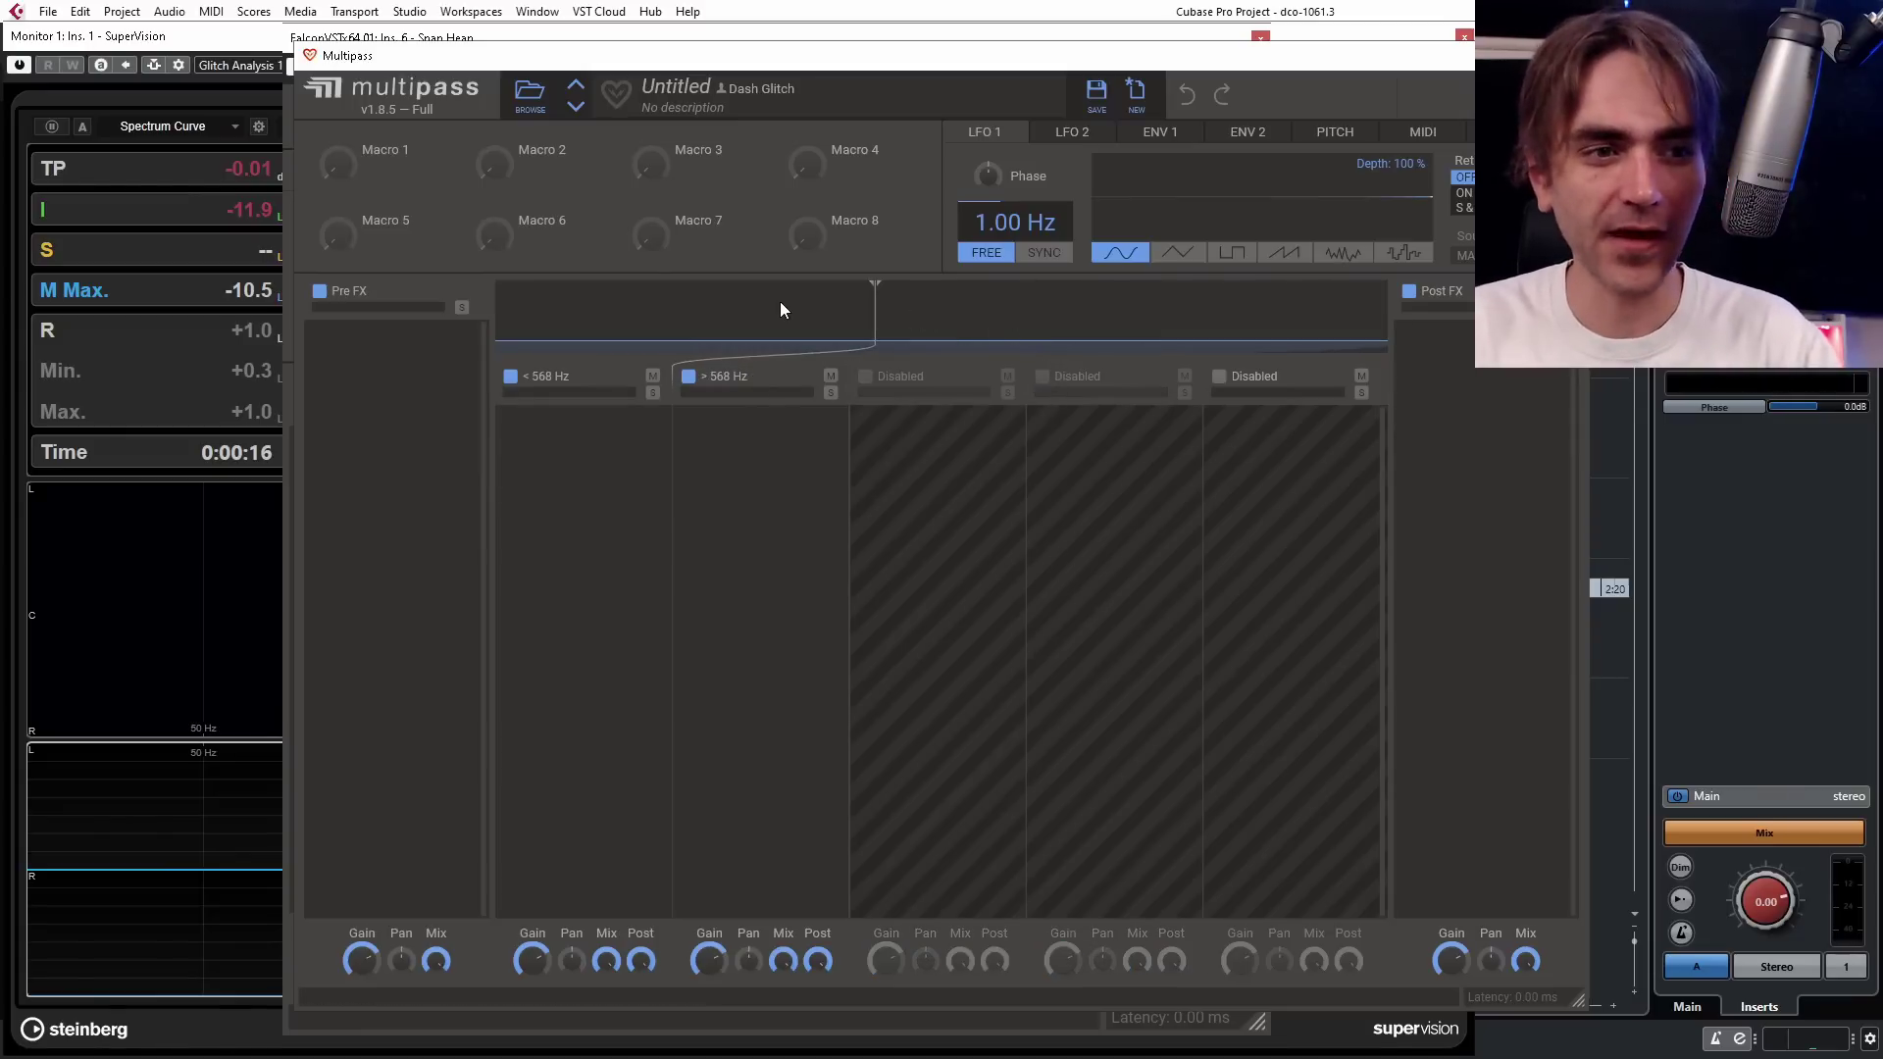
# Add a Haas snapin to the upper Multipass band, set the band split to 393 Hz, and close the Multipass editor.
pyautogui.click(758, 434)
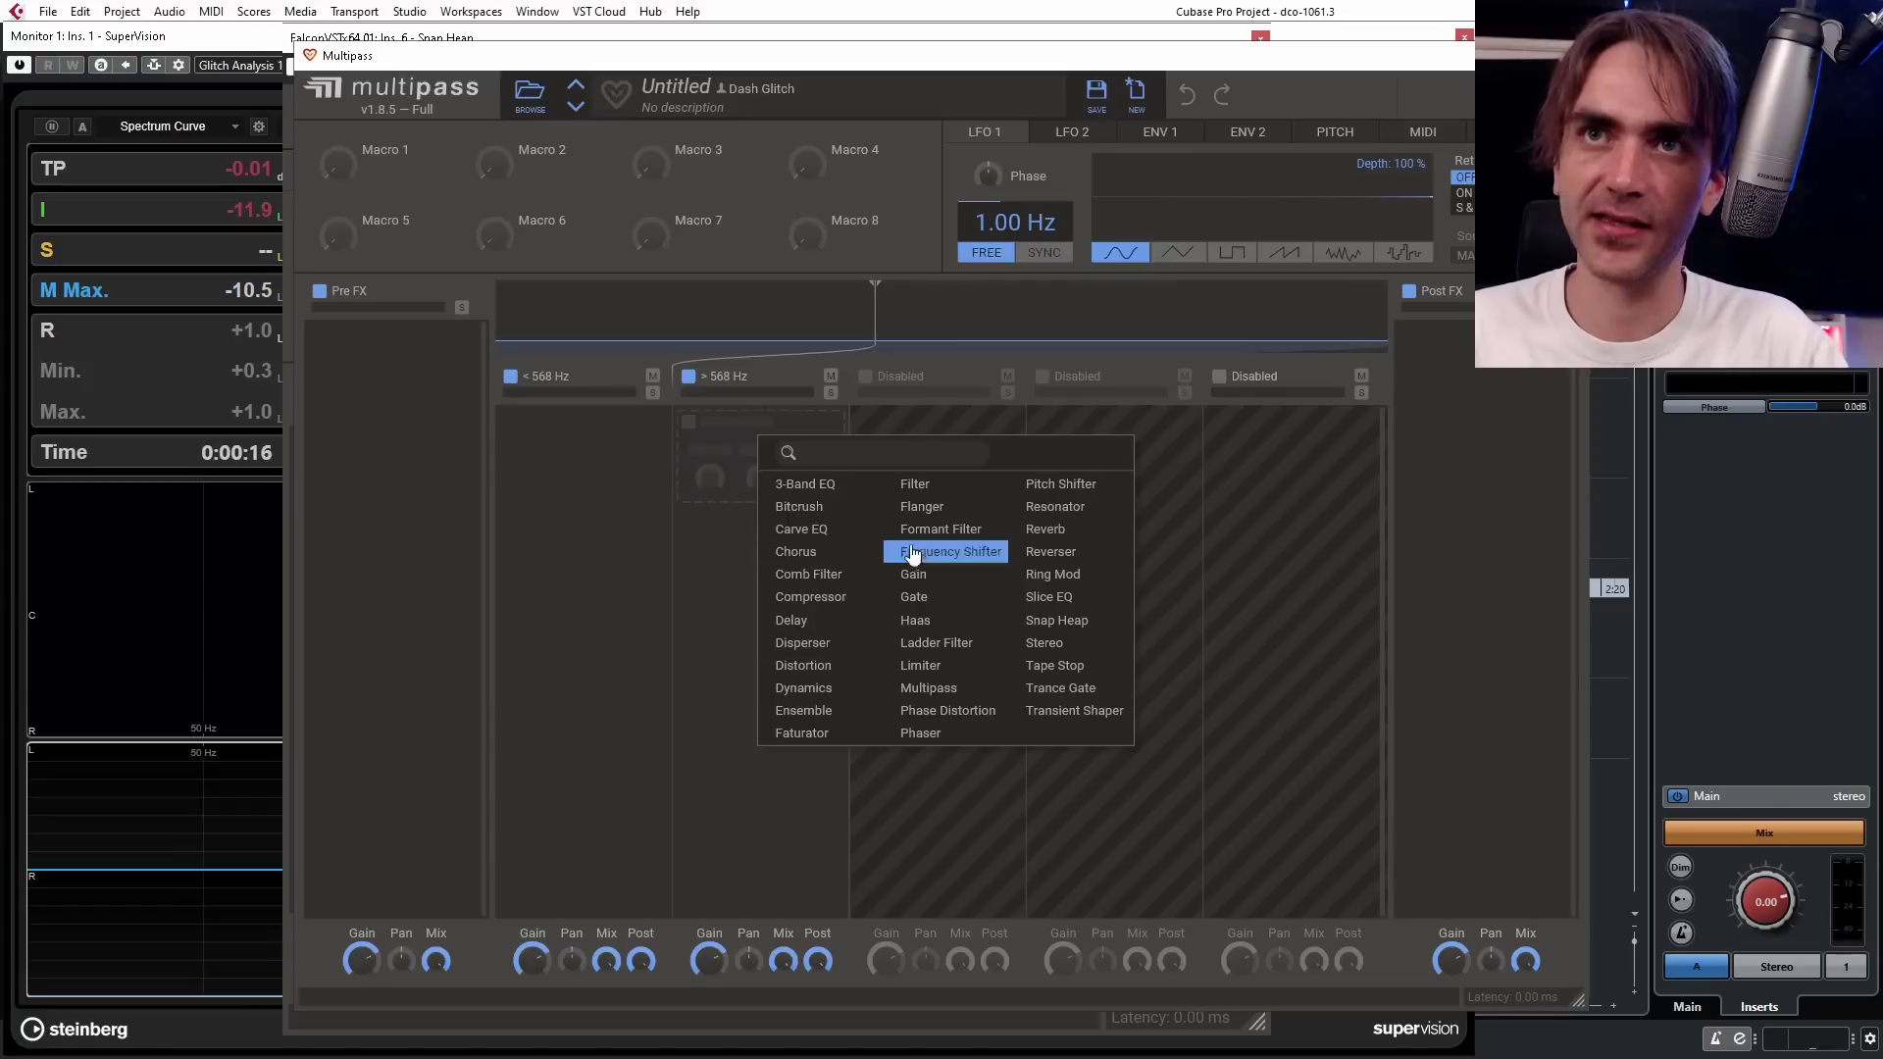
pyautogui.click(932, 621)
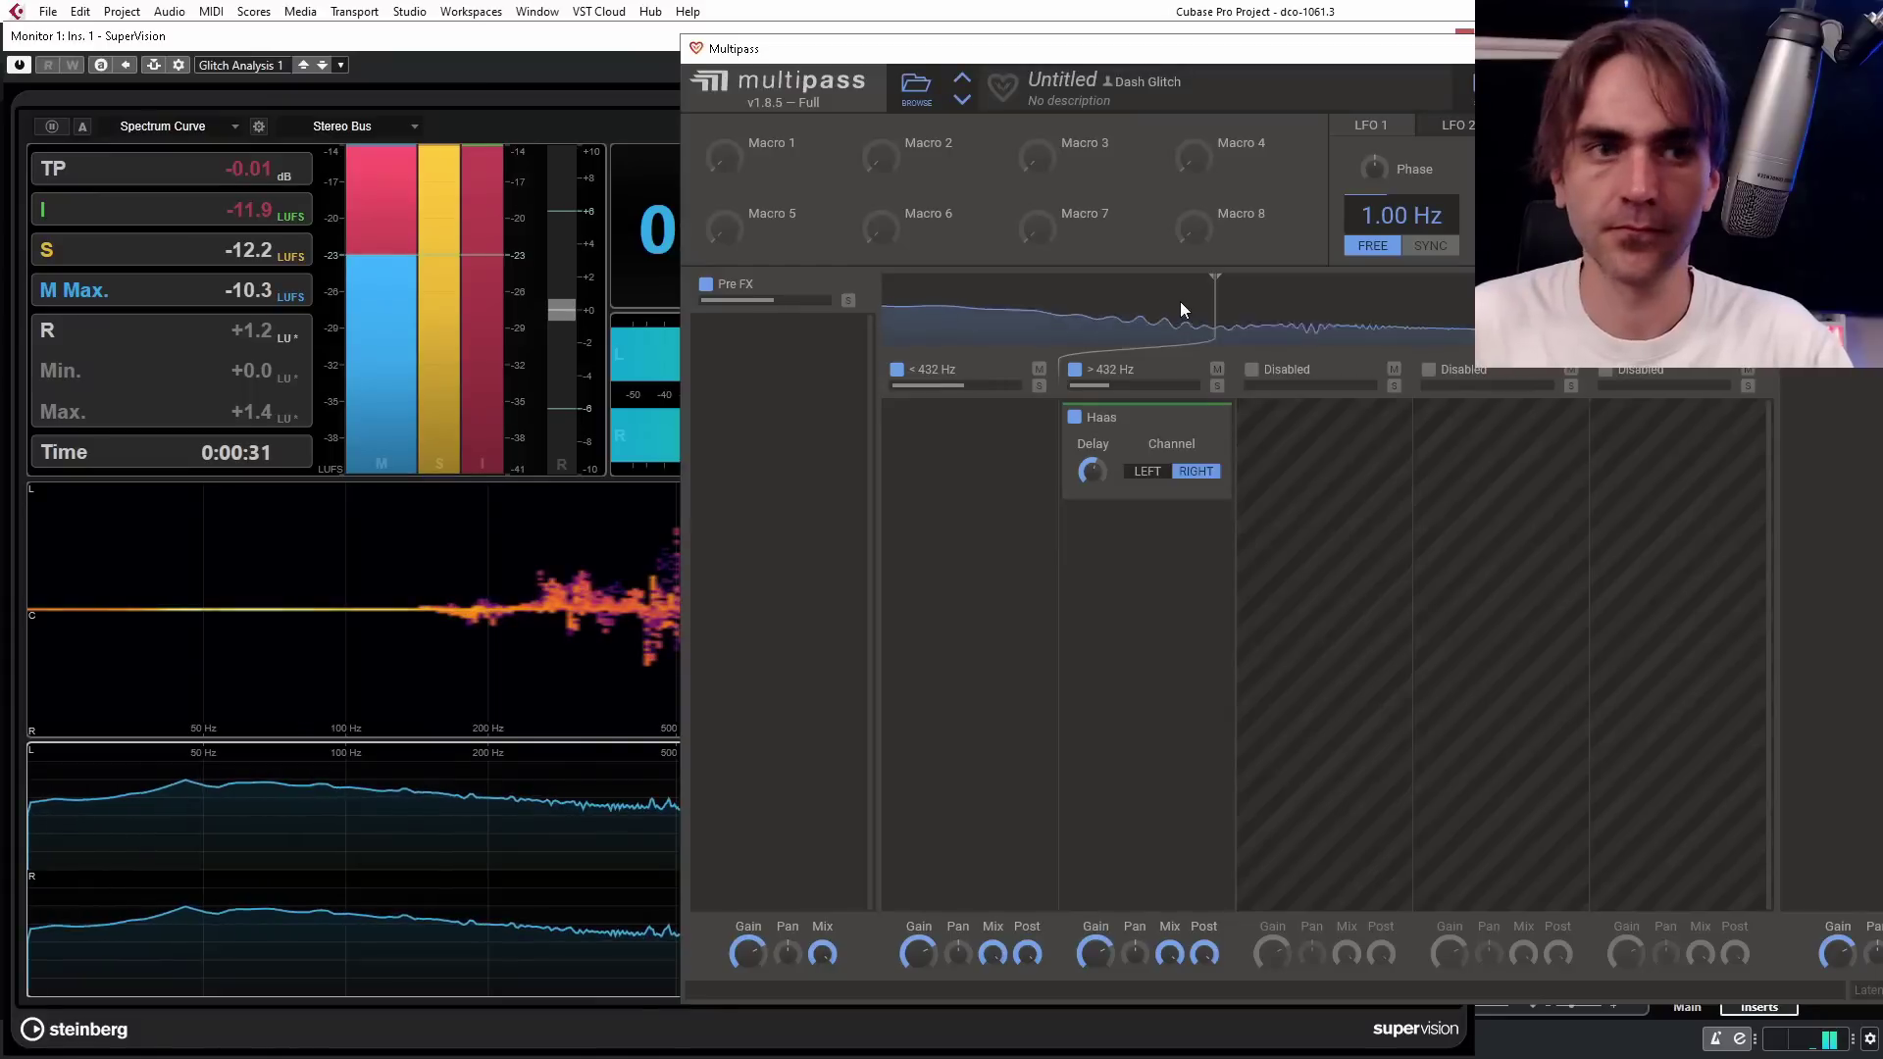
pyautogui.moveTo(1224, 310)
pyautogui.mouseDown()
pyautogui.moveTo(1028, 314)
pyautogui.moveTo(1198, 332)
pyautogui.mouseUp()
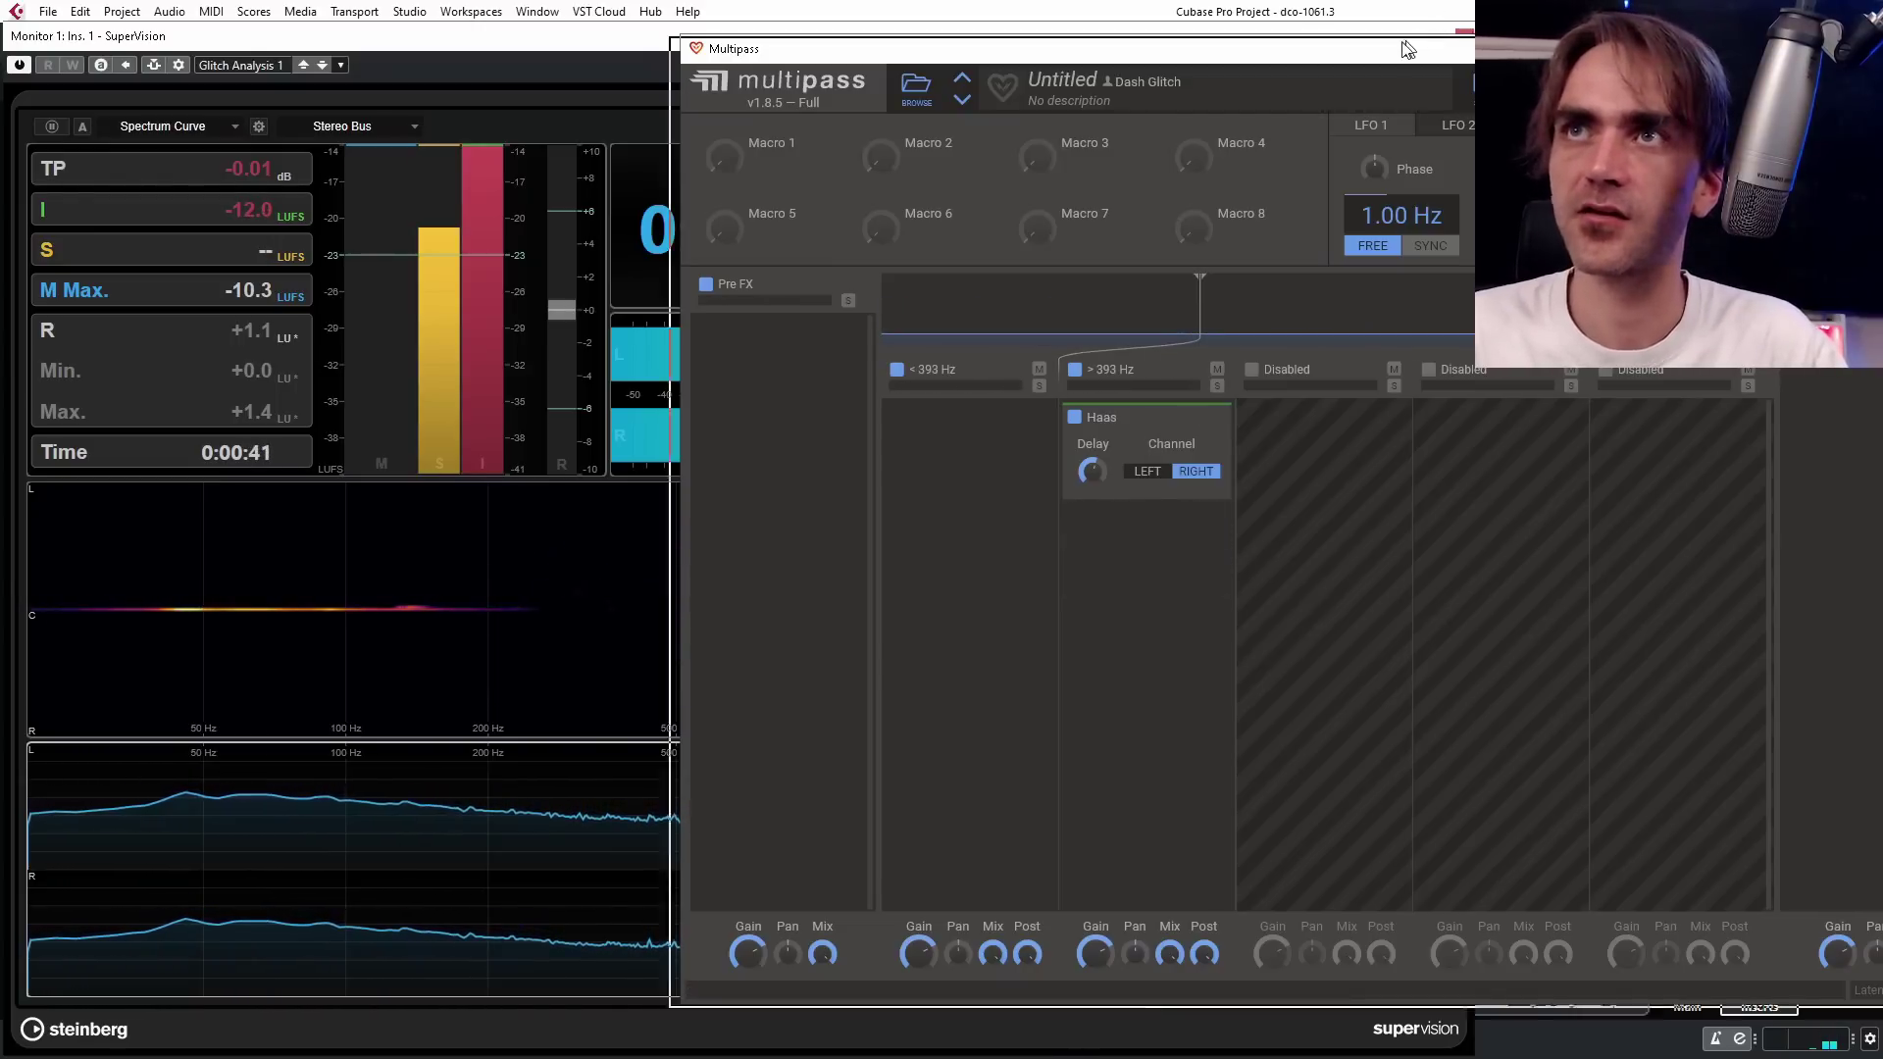
pyautogui.moveTo(1305, 48); pyautogui.dragTo(1237, 7)
pyautogui.click(1469, 30)
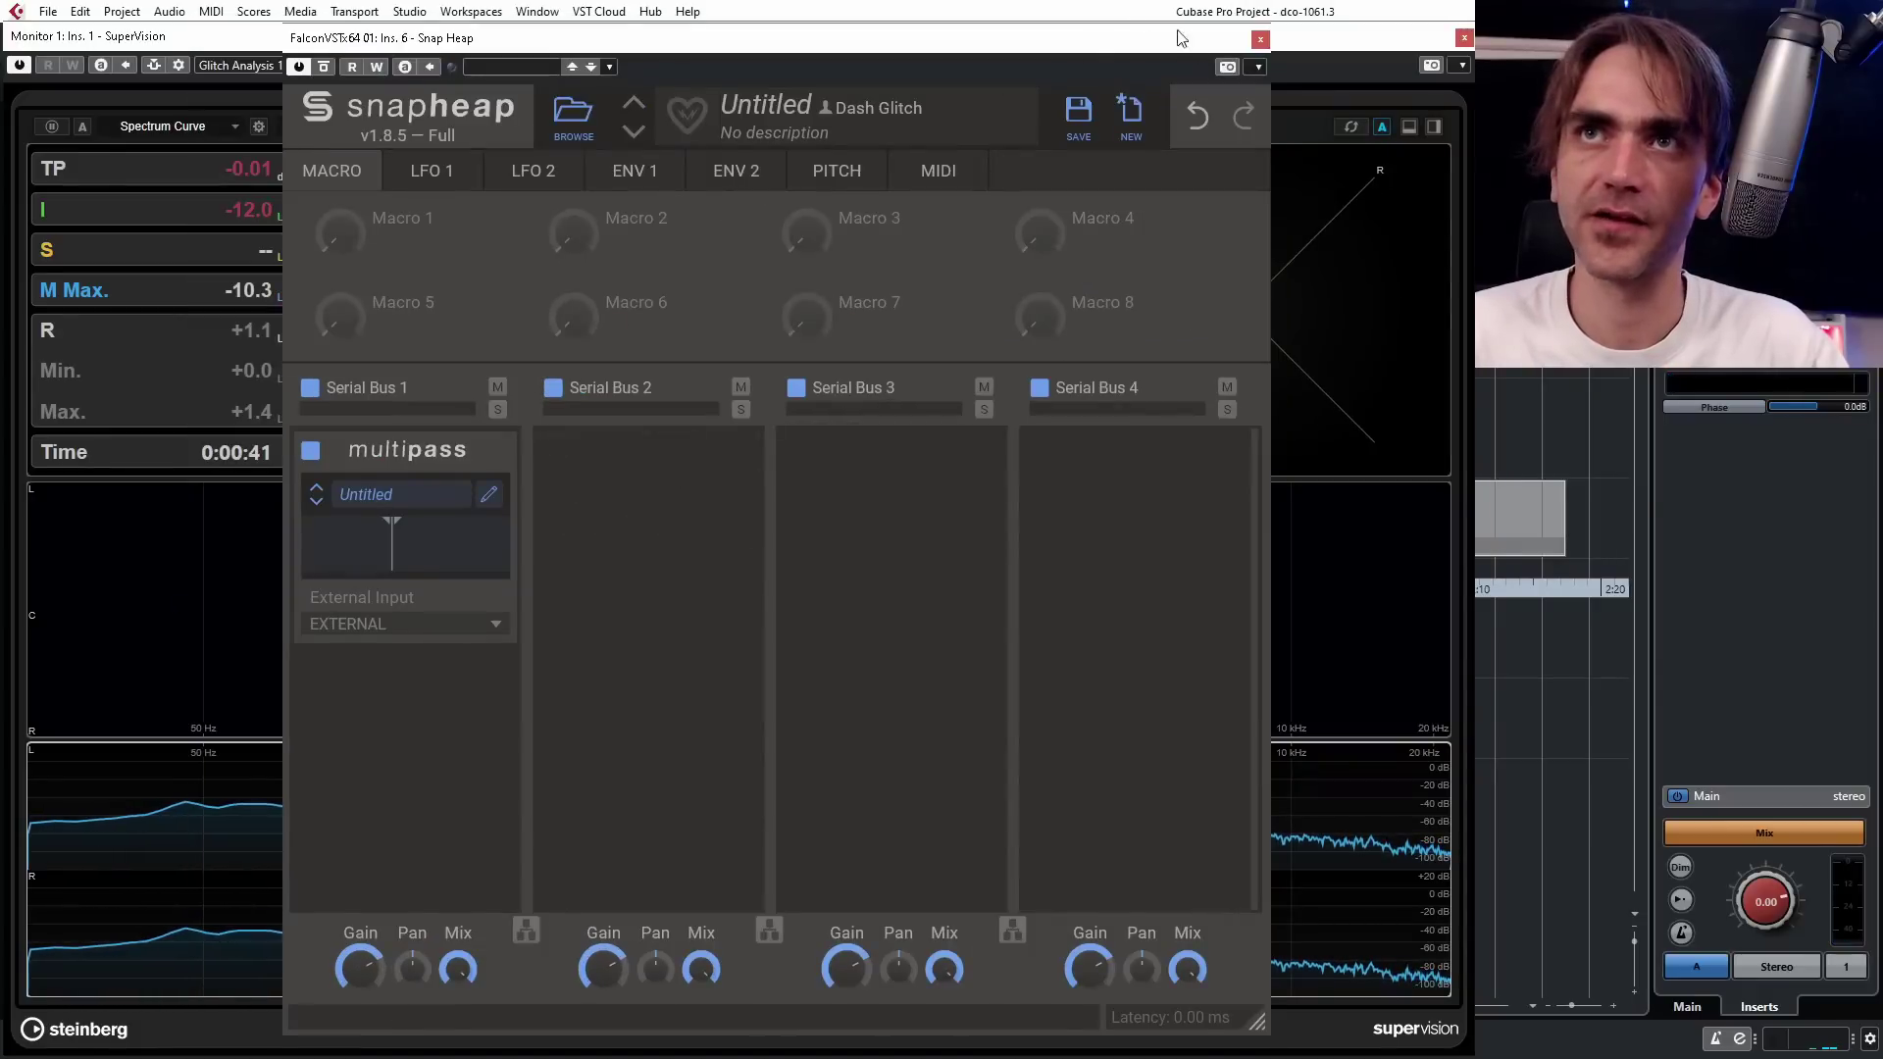
# Insert the Imager plug-in in the second insert slot of the Synths group channel.
pyautogui.click(1359, 37)
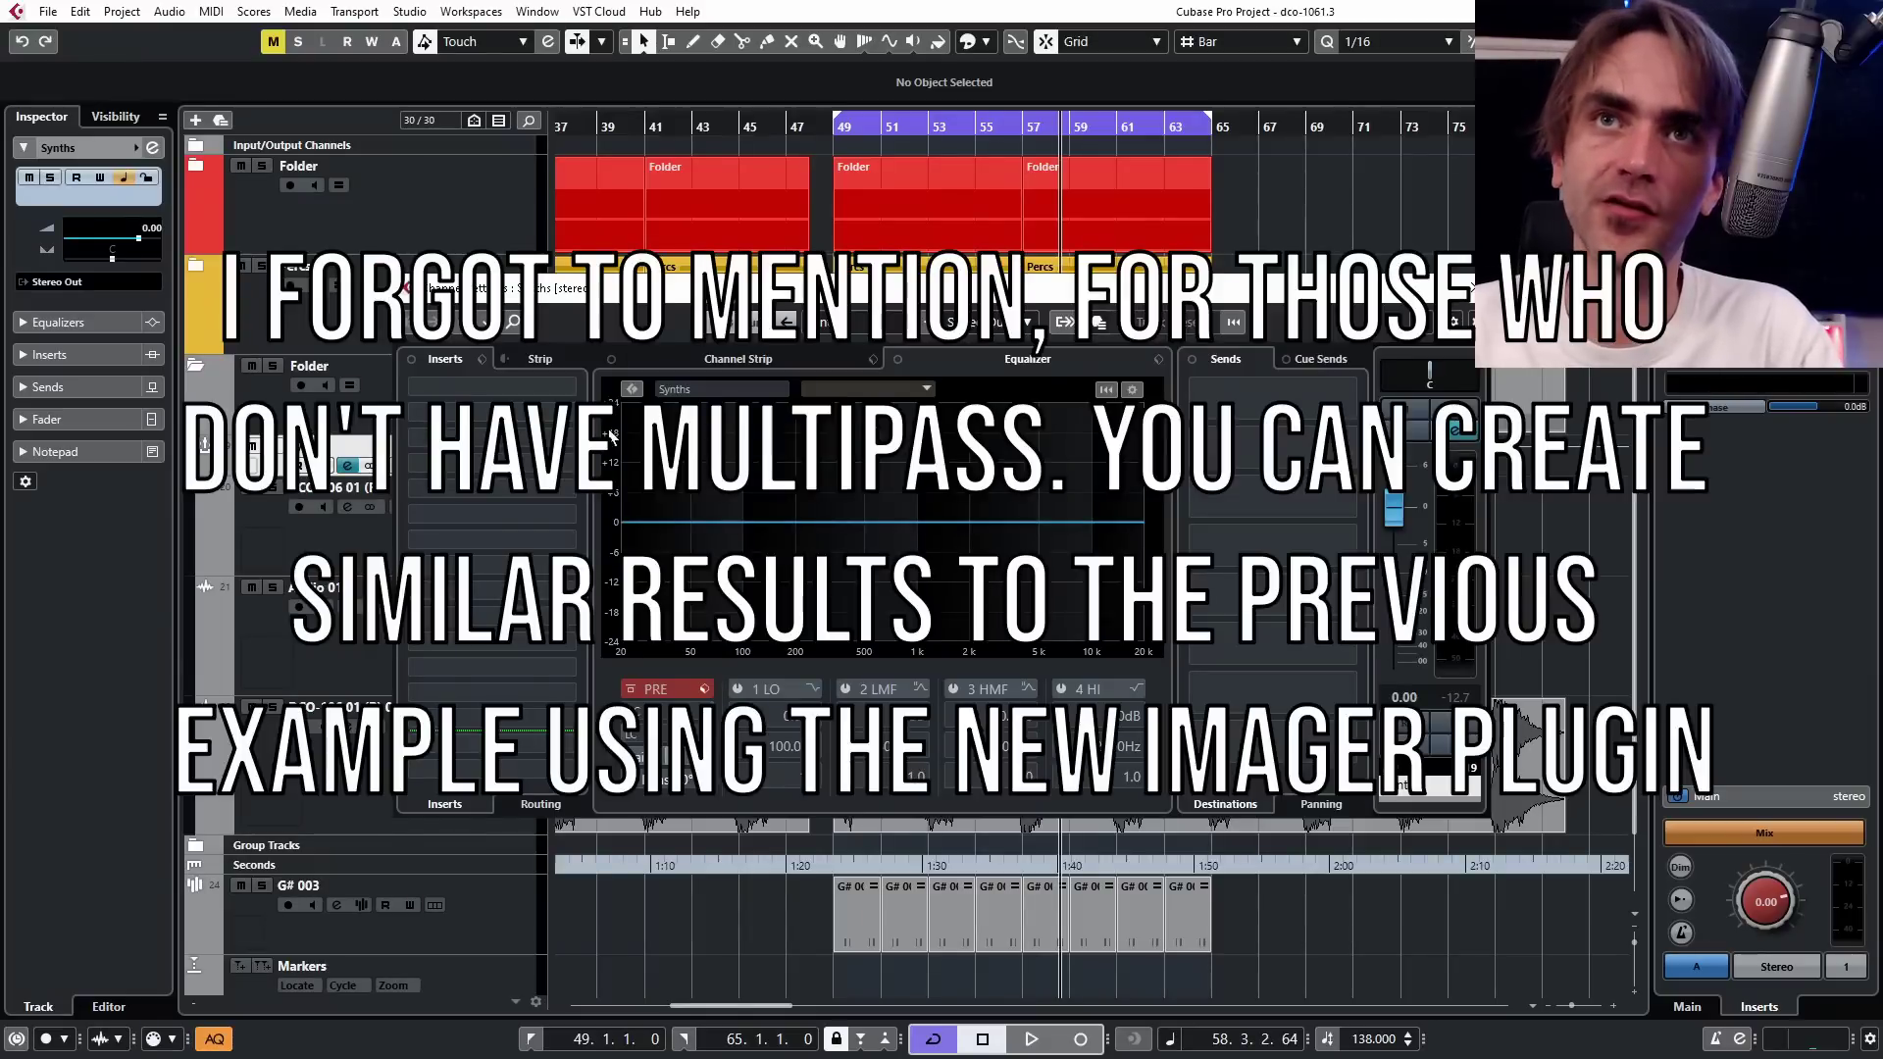
pyautogui.click(452, 421)
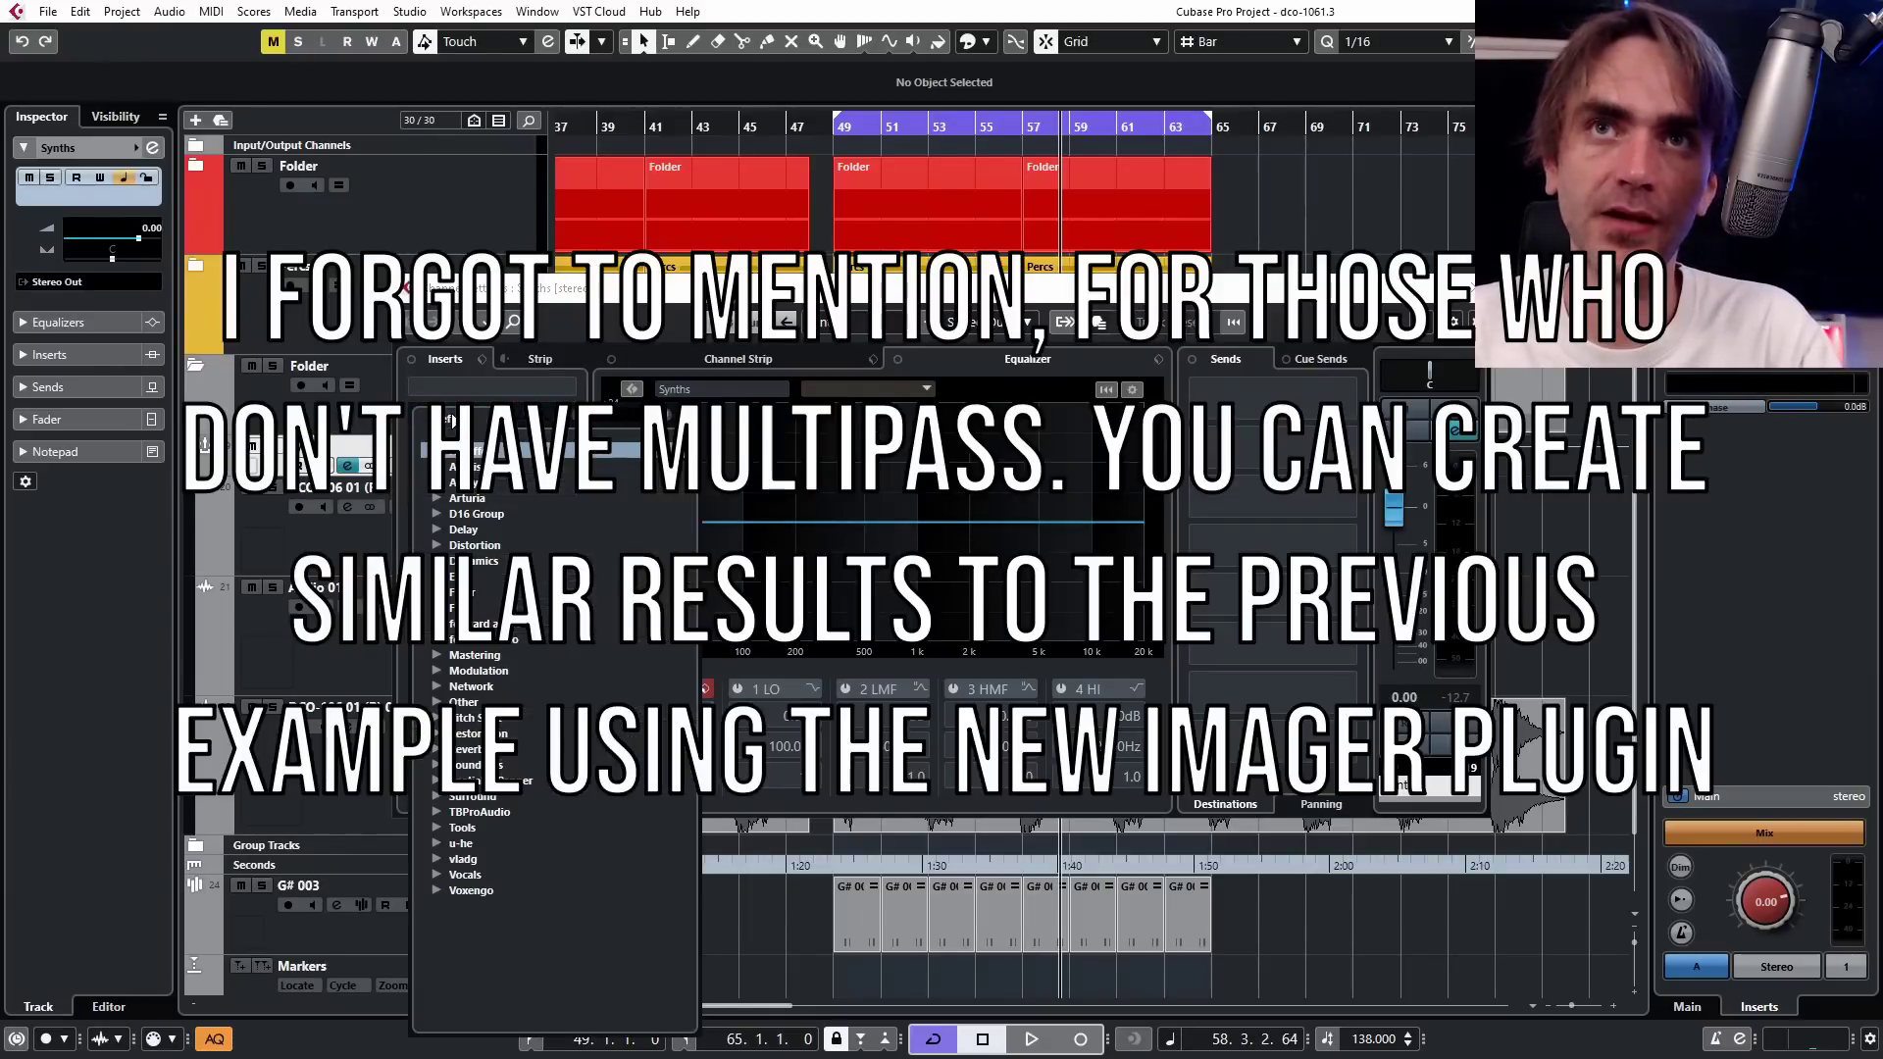
pyautogui.write('ima')
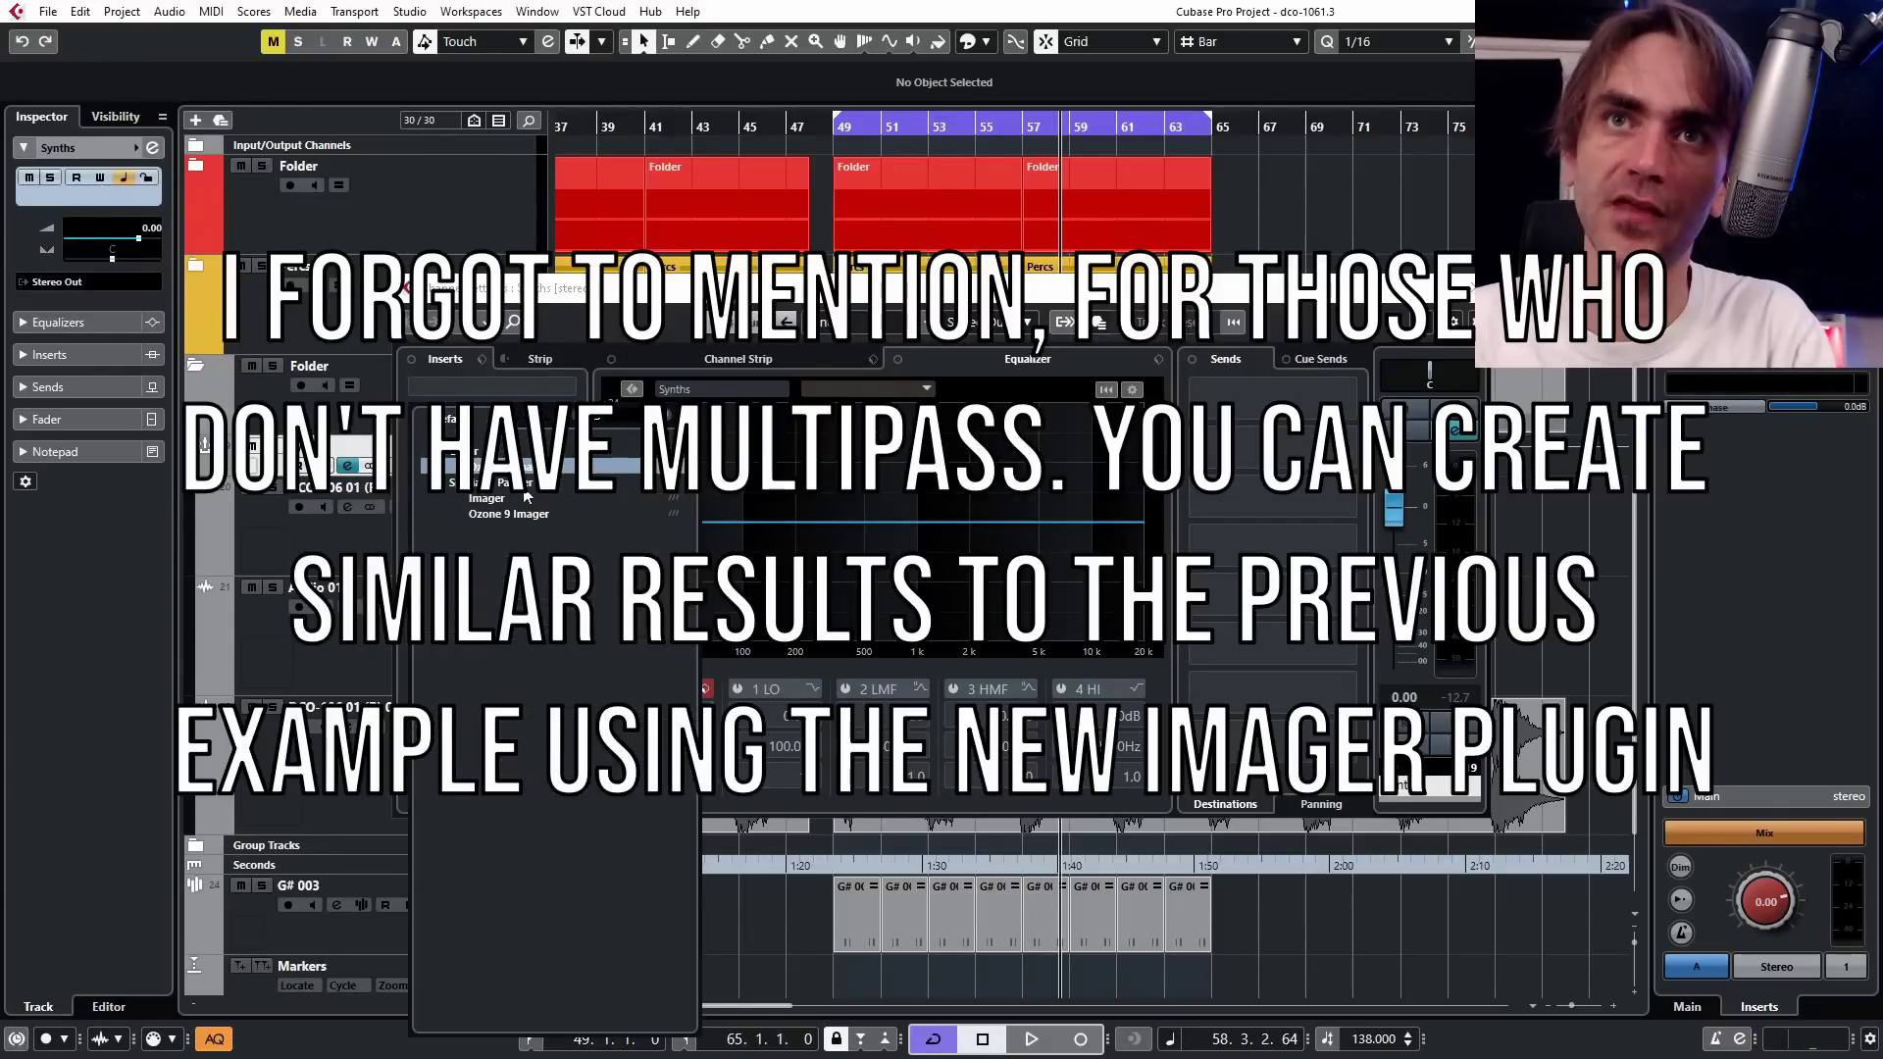
pyautogui.click(496, 498)
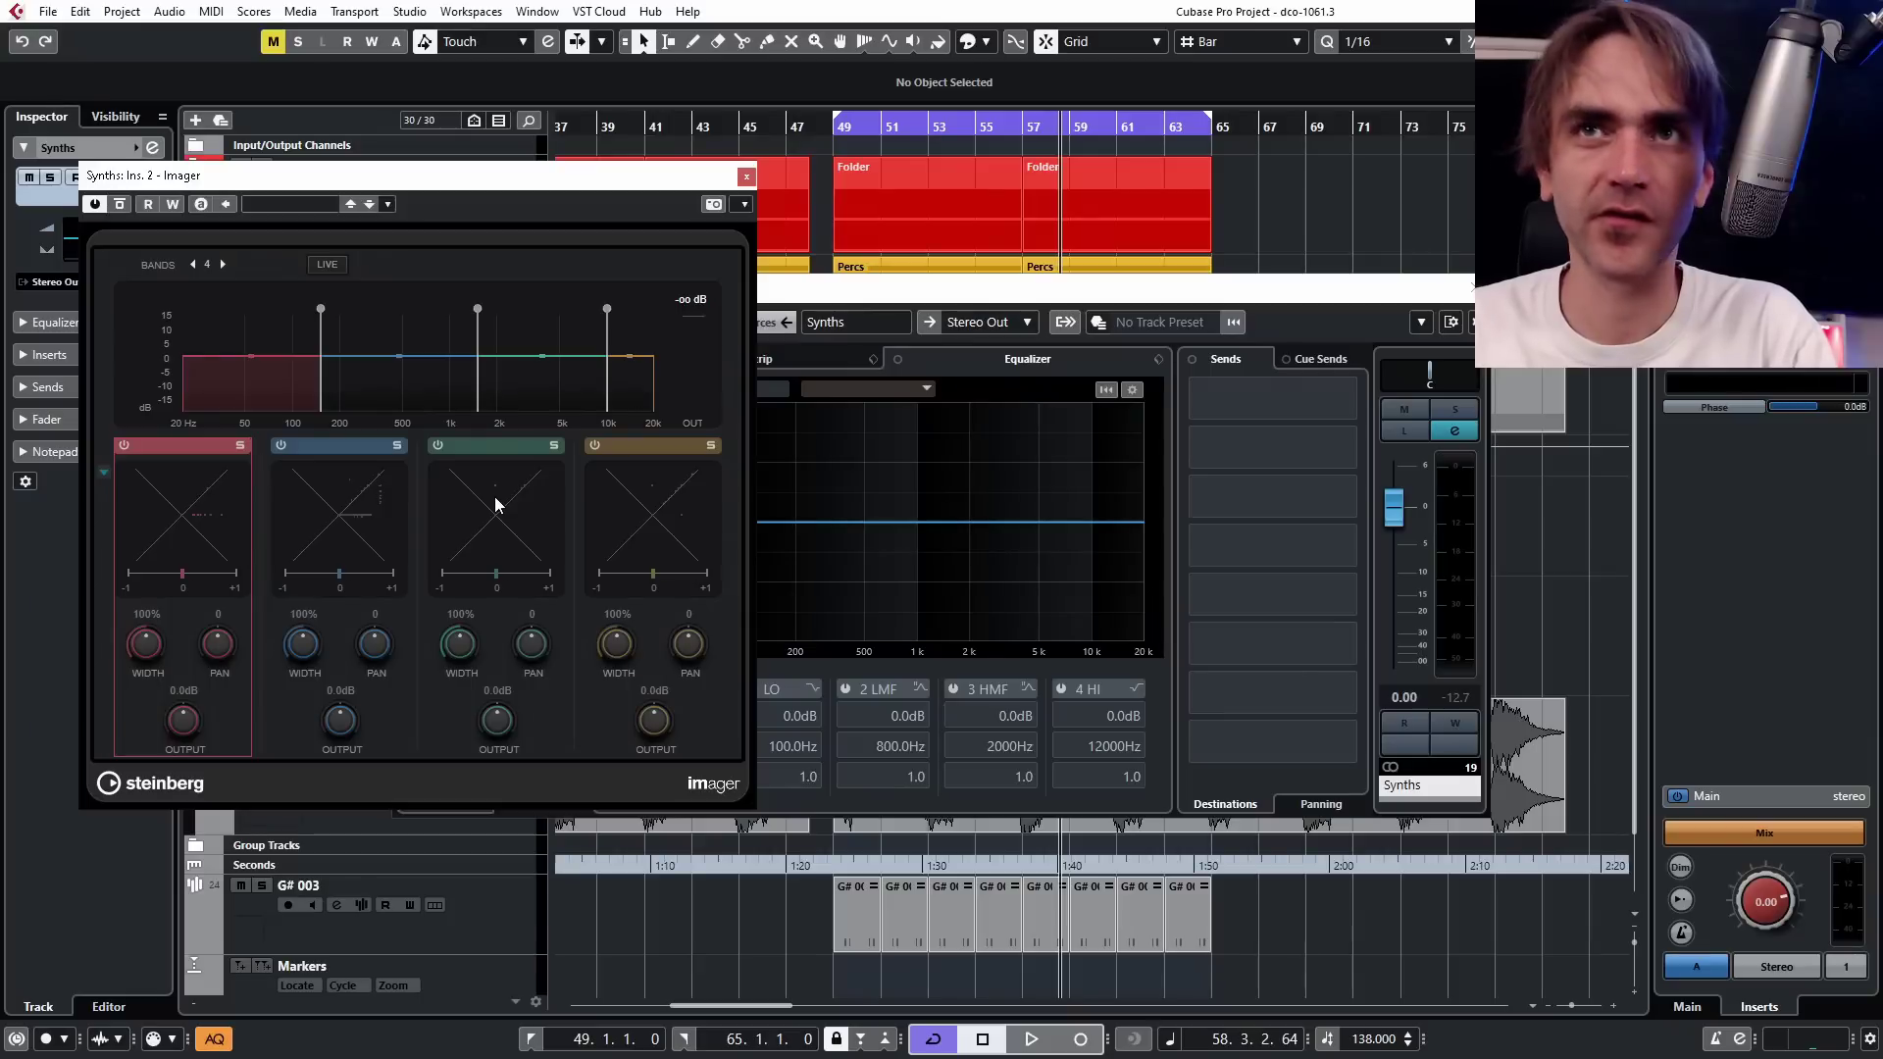
pyautogui.moveTo(514, 193); pyautogui.dragTo(711, 265)
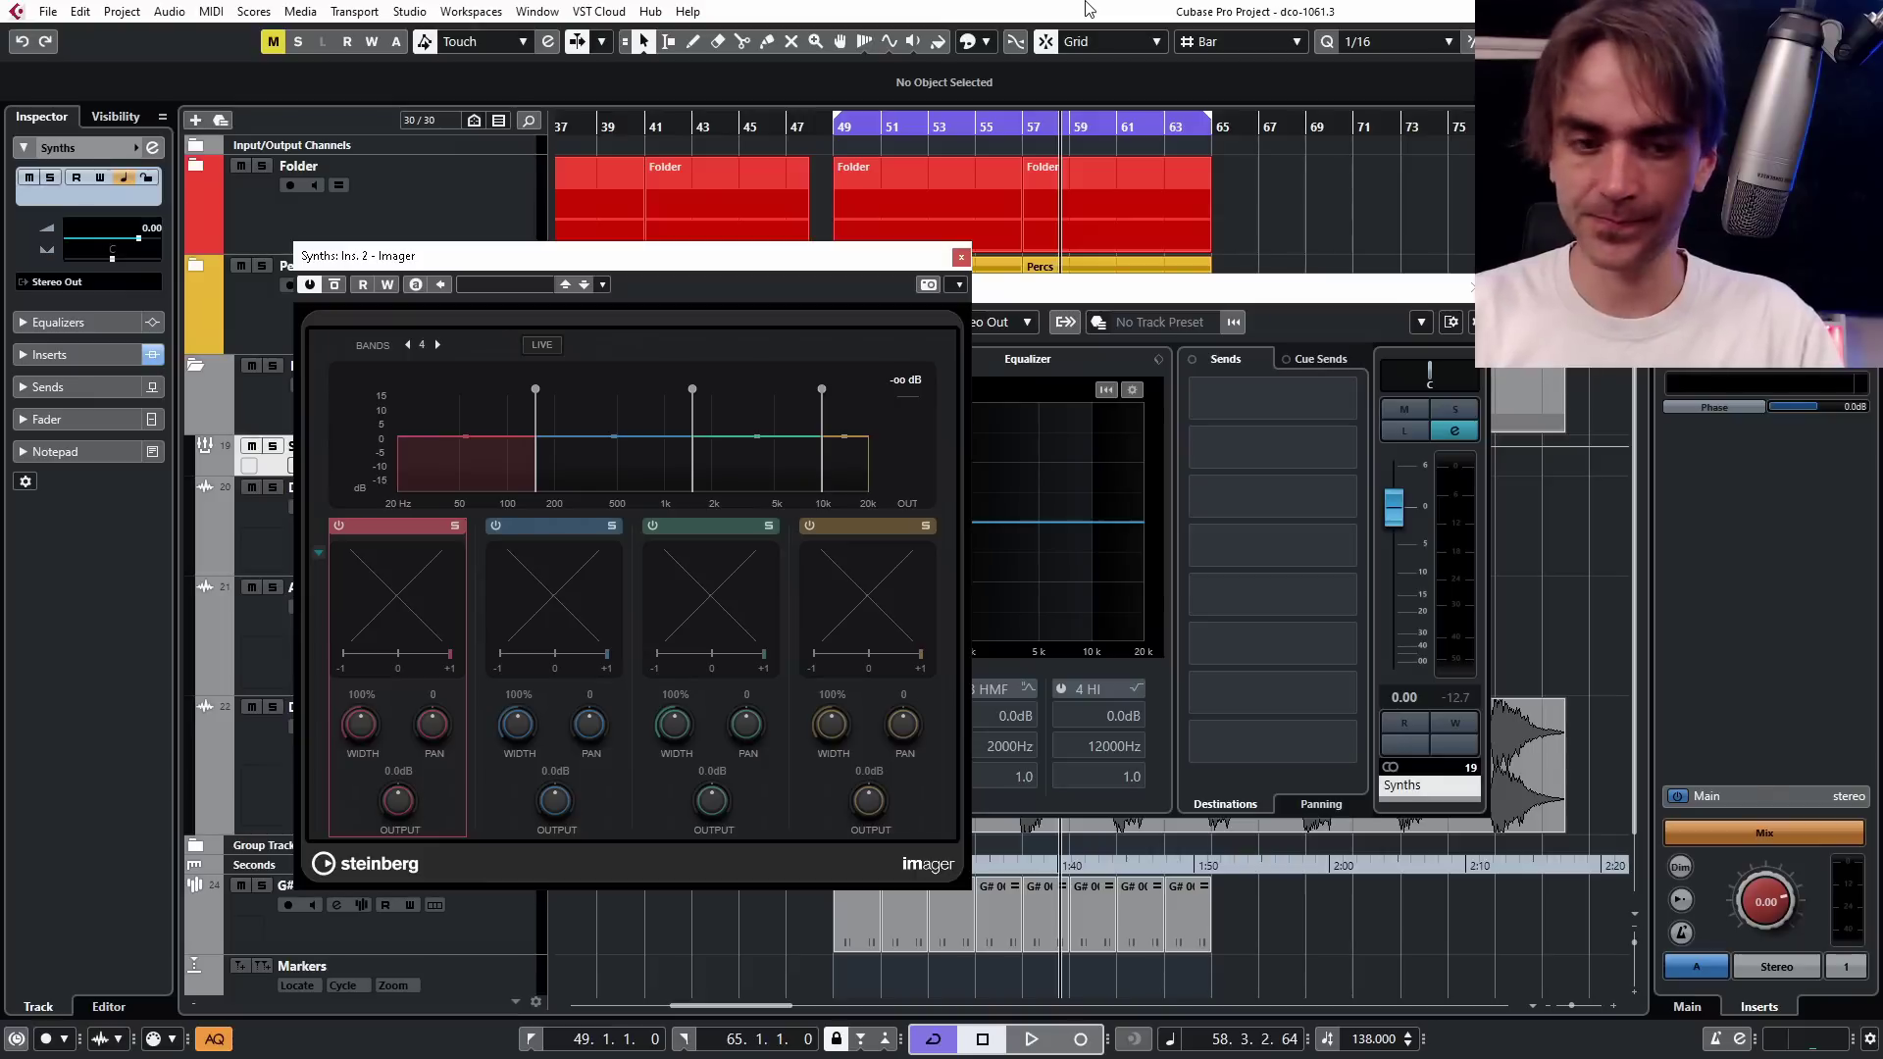
# Solo the Synths group, start playback, and arrange SuperVision and the Imager window so both are in view.
pyautogui.press('s')
pyautogui.press('space')
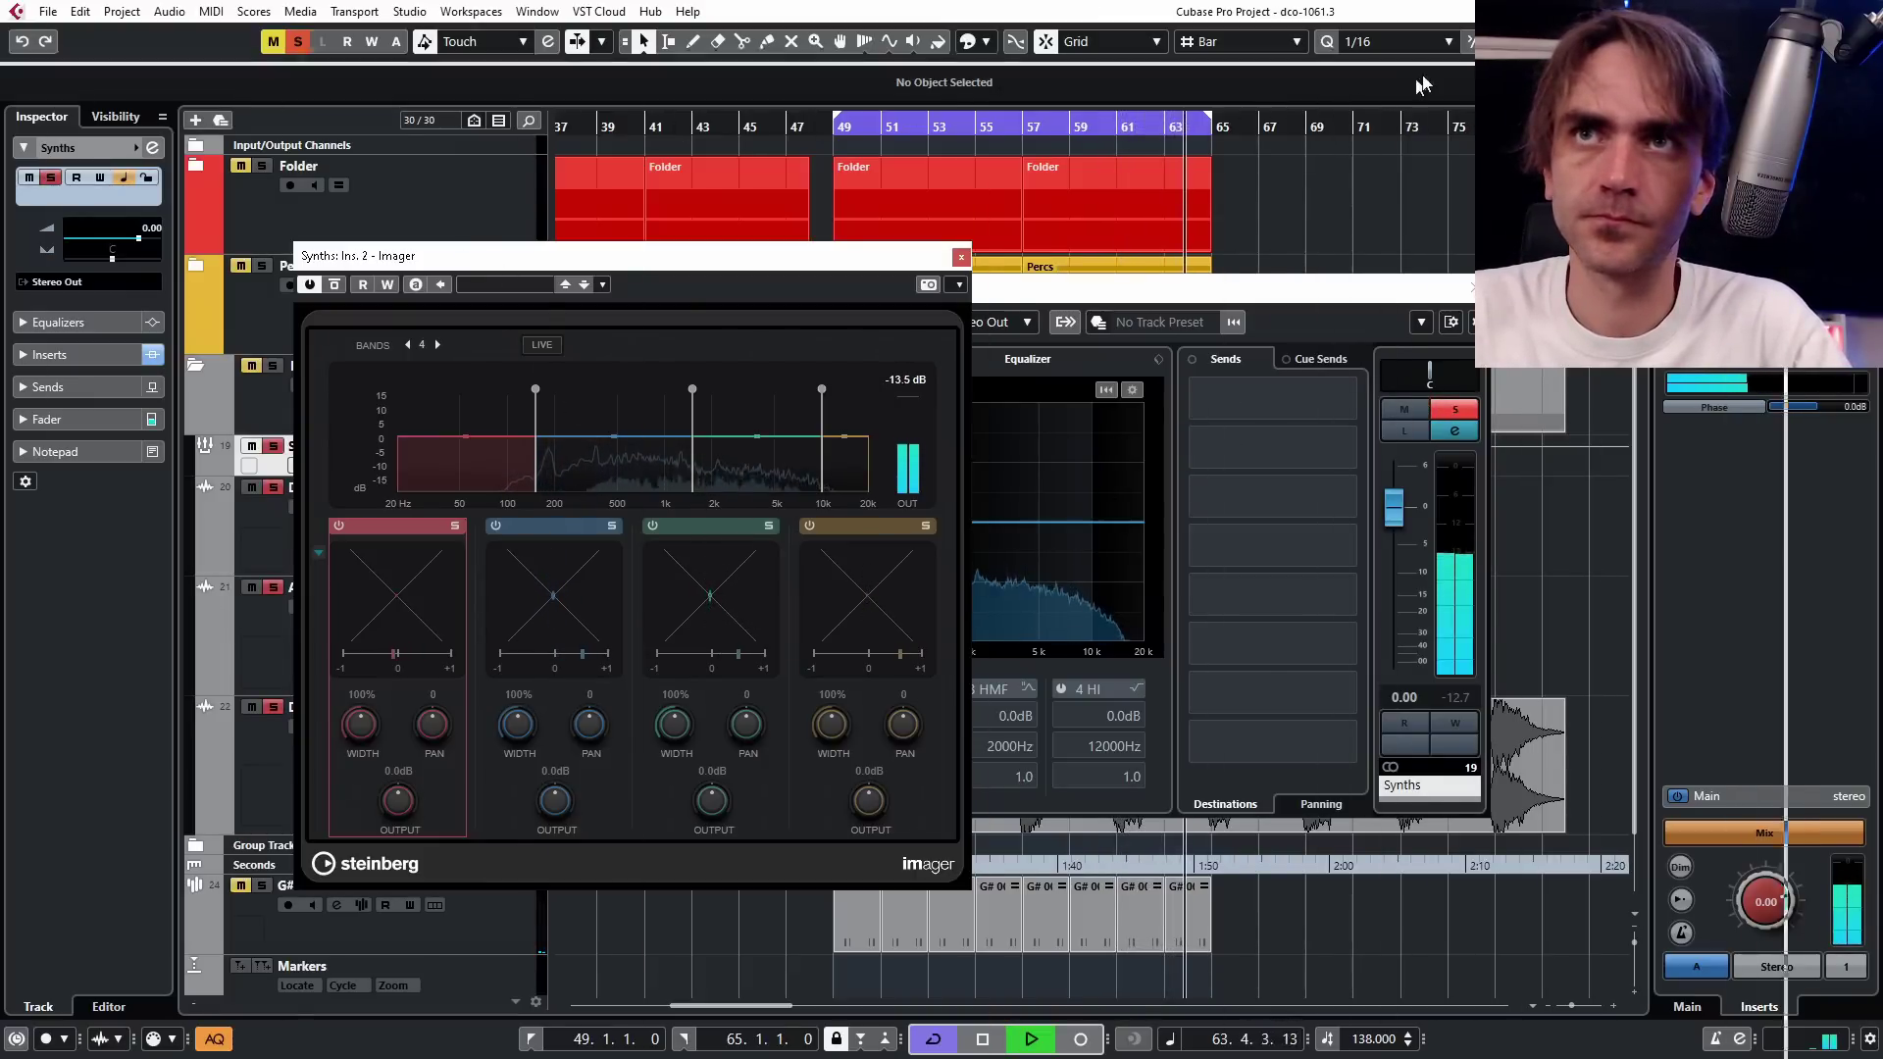
pyautogui.moveTo(1424, 85); pyautogui.dragTo(1427, 74)
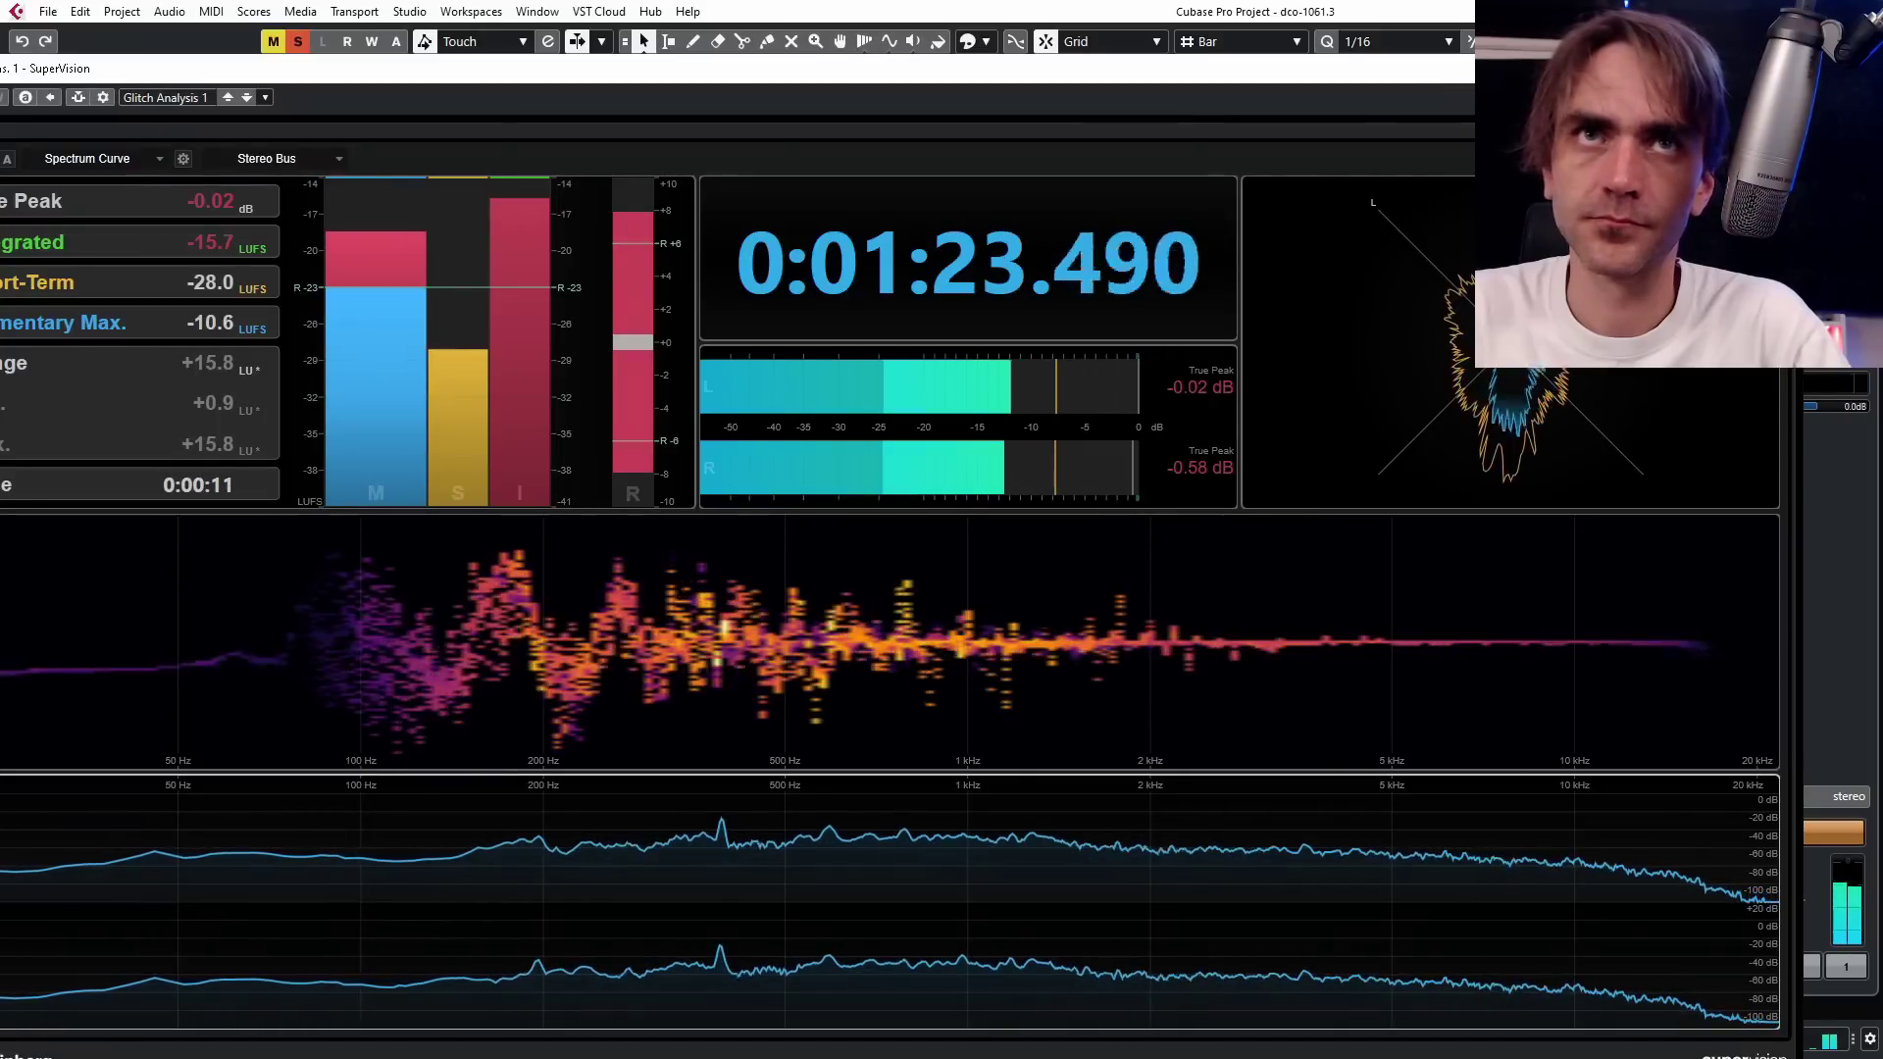
pyautogui.moveTo(1289, 72); pyautogui.dragTo(1361, 34)
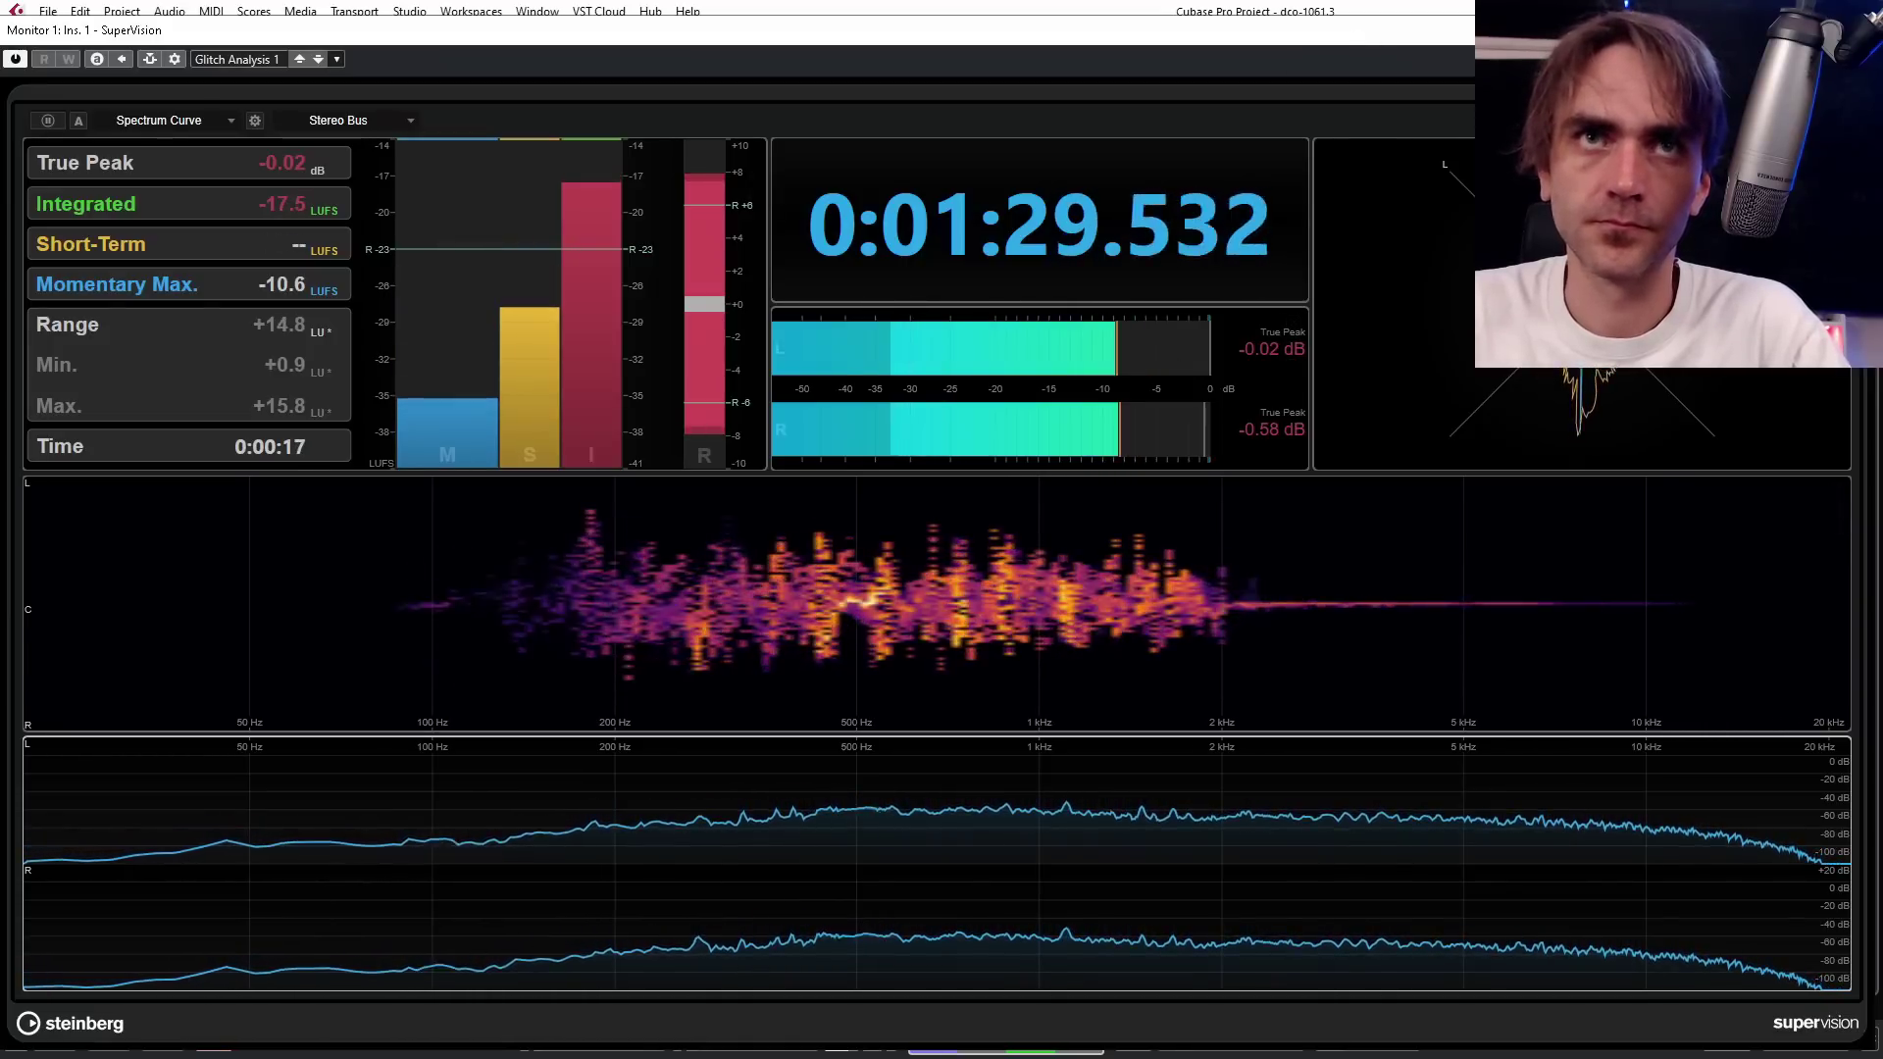
pyautogui.moveTo(571, 257); pyautogui.dragTo(1273, 125)
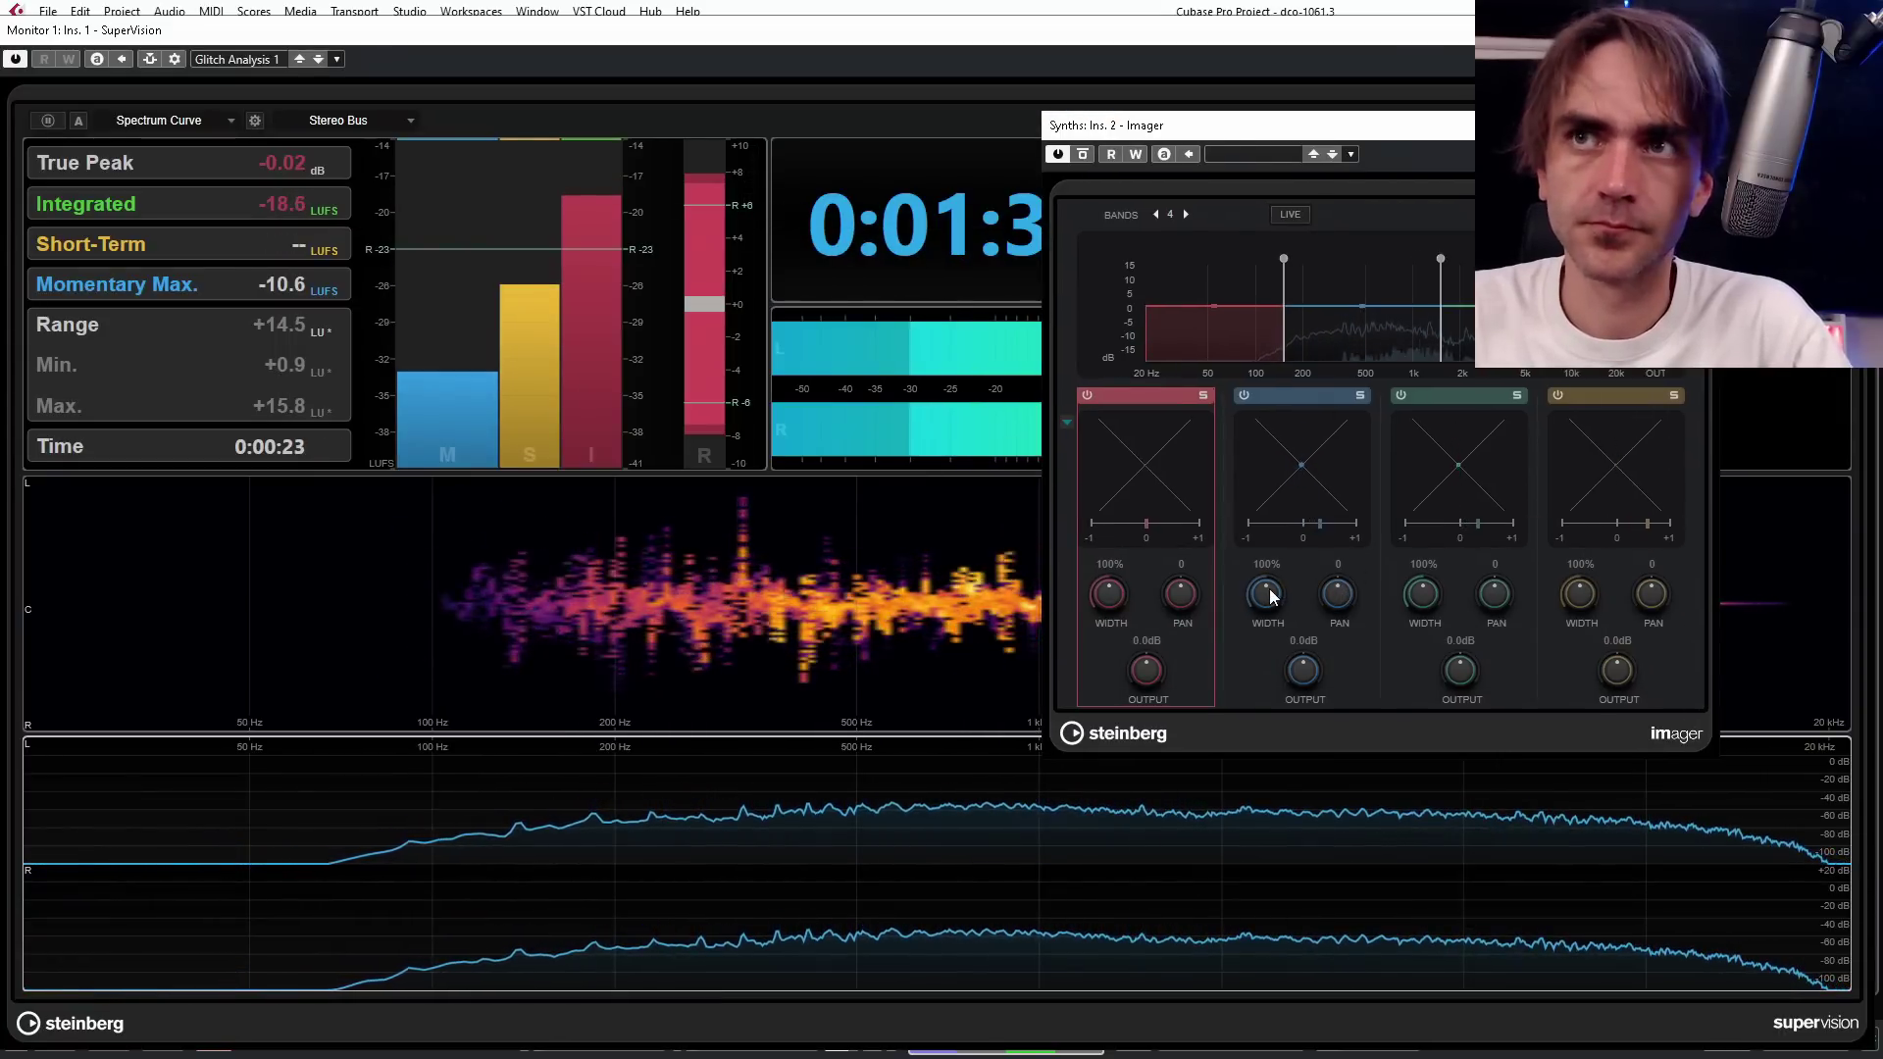
# Collapse Imager bands 2 and 3 to 0% width to compare their effect on the stereo spread.
pyautogui.moveTo(1256, 606); pyautogui.dragTo(1251, 708)
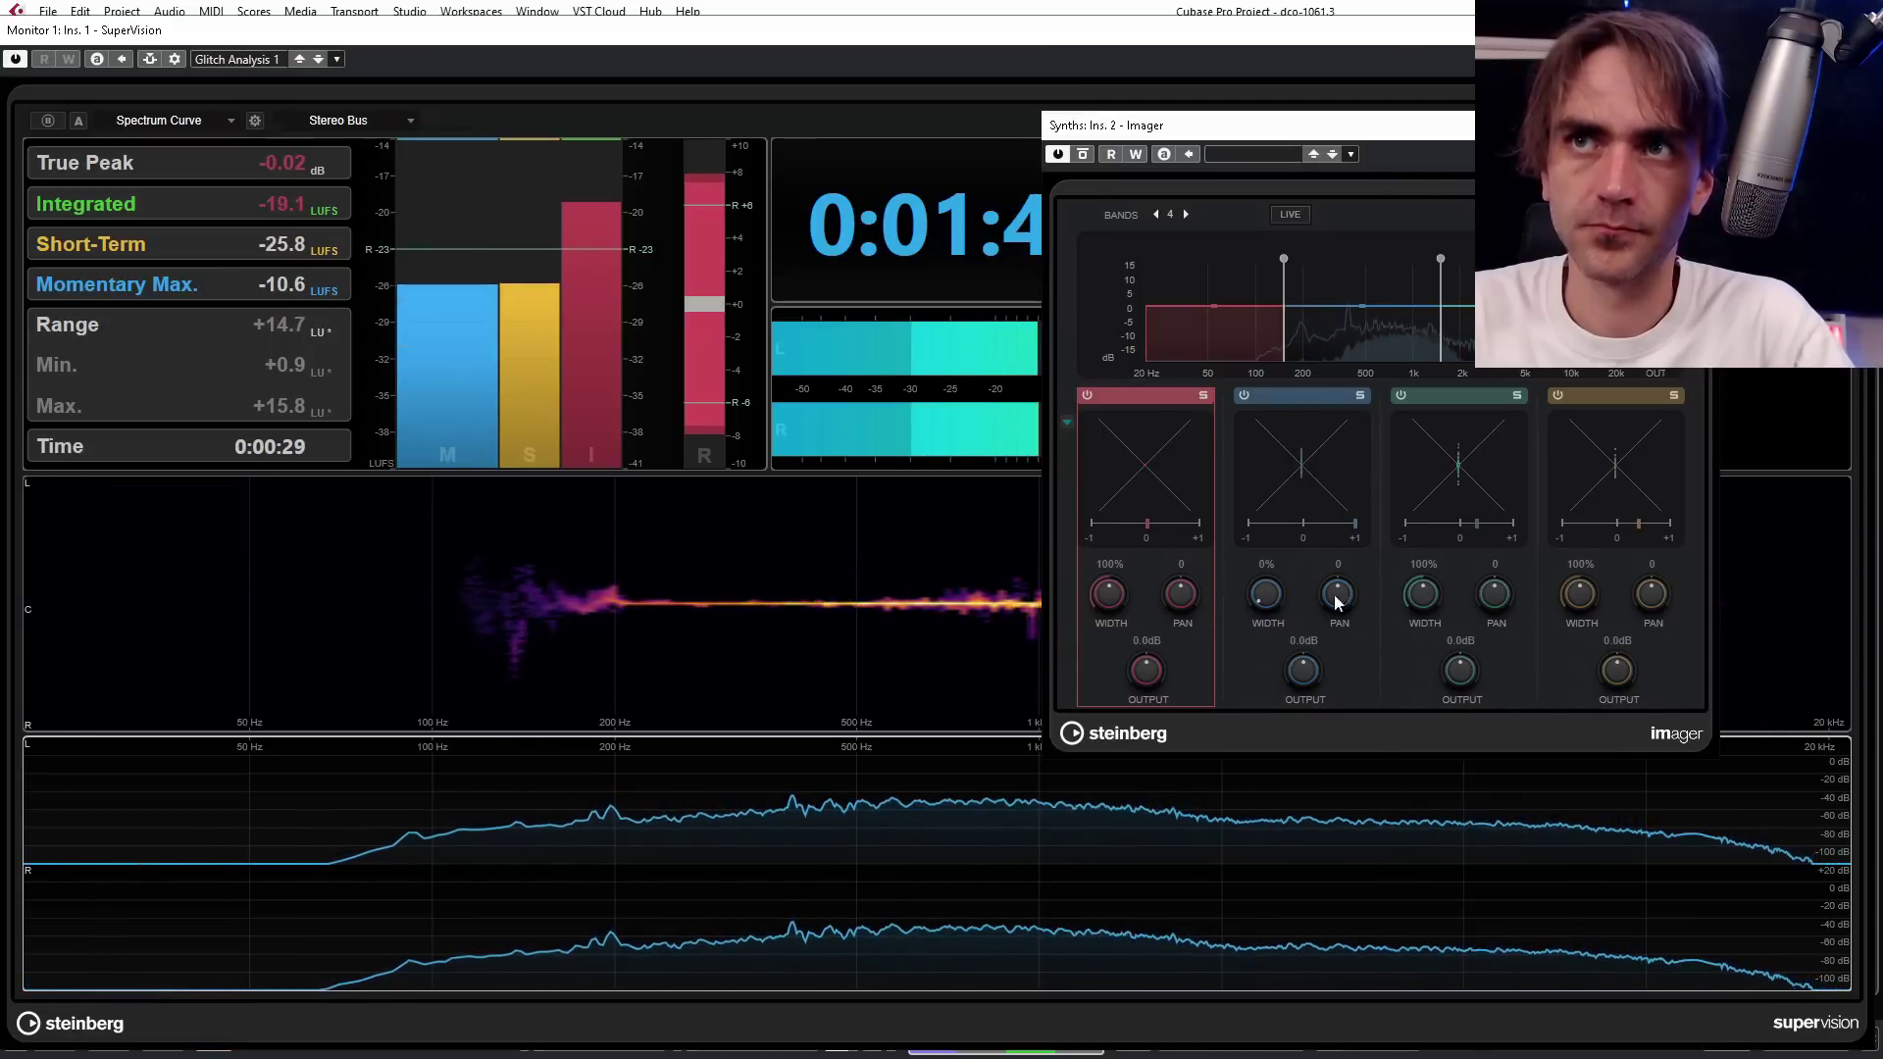
pyautogui.moveTo(1420, 593); pyautogui.dragTo(1387, 679)
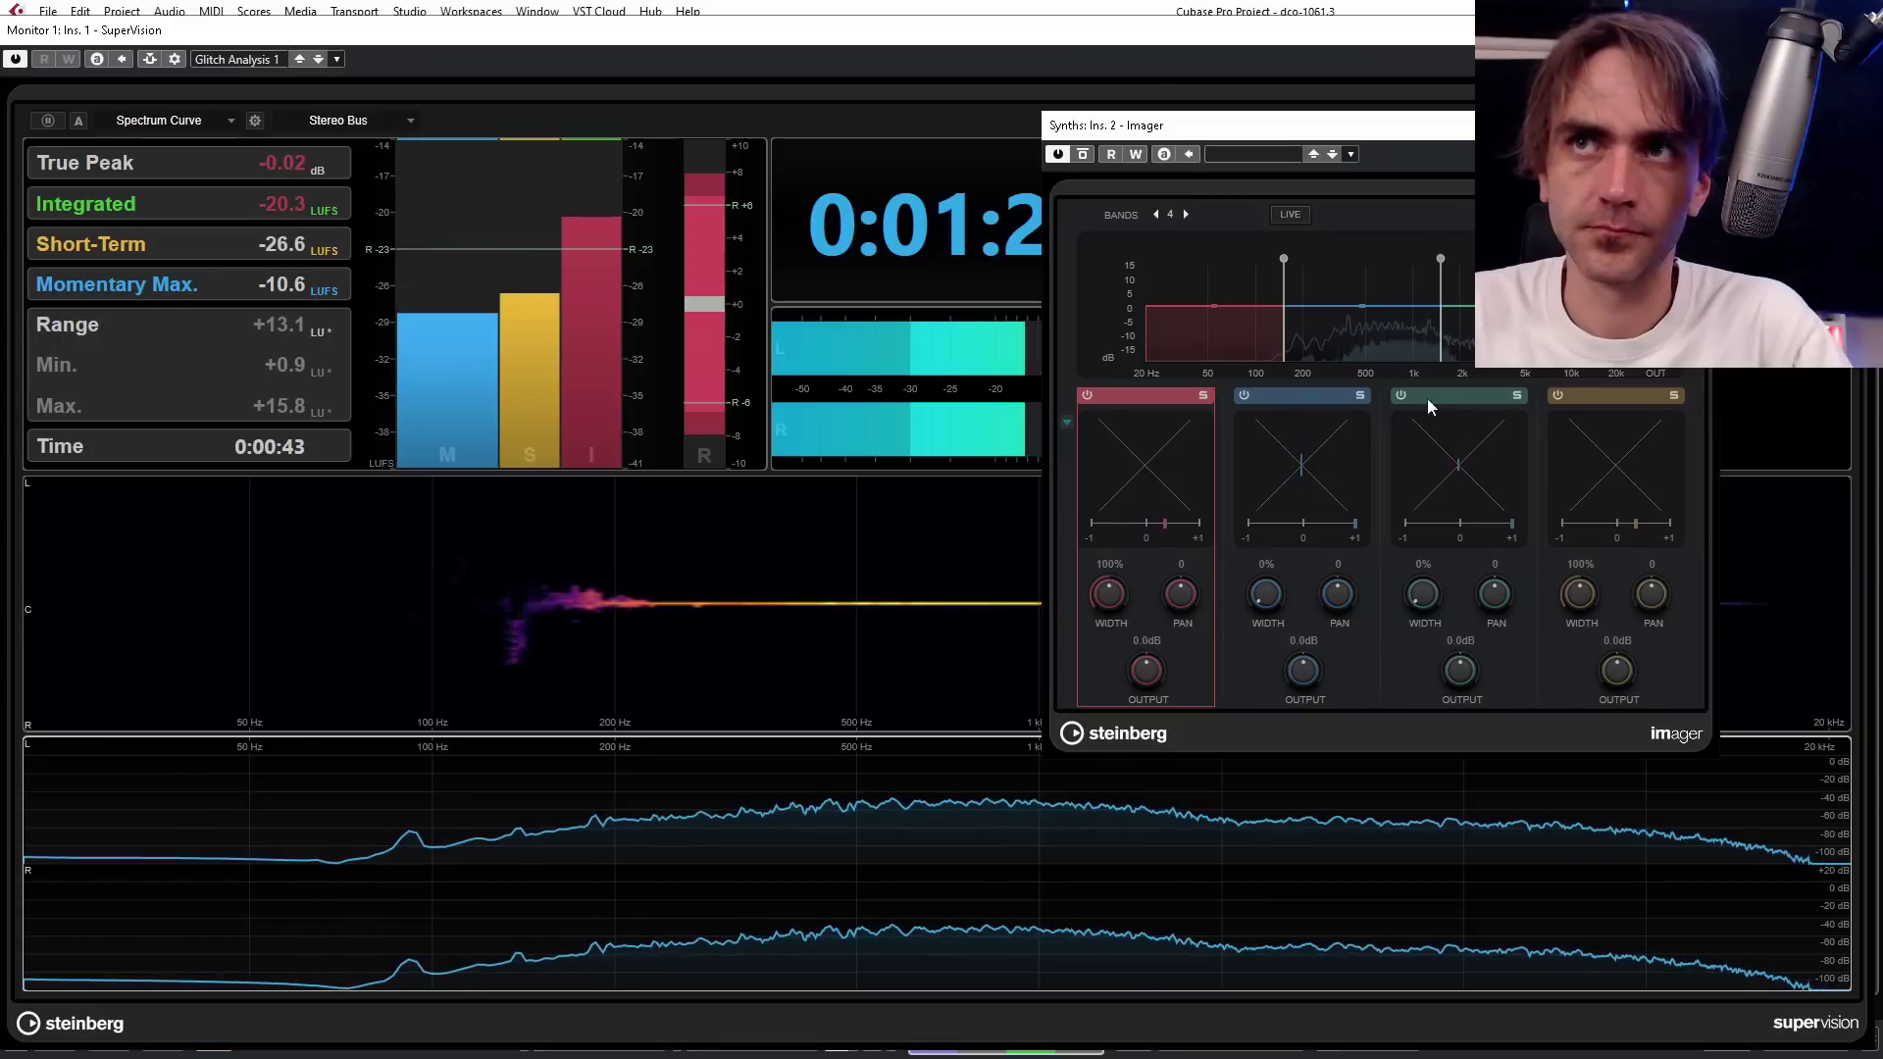
# Widen the Imager bands, setting band 3 to 200%, band 2 to 154% and band 4 to 151%.
pyautogui.moveTo(1423, 595); pyautogui.dragTo(1479, 432)
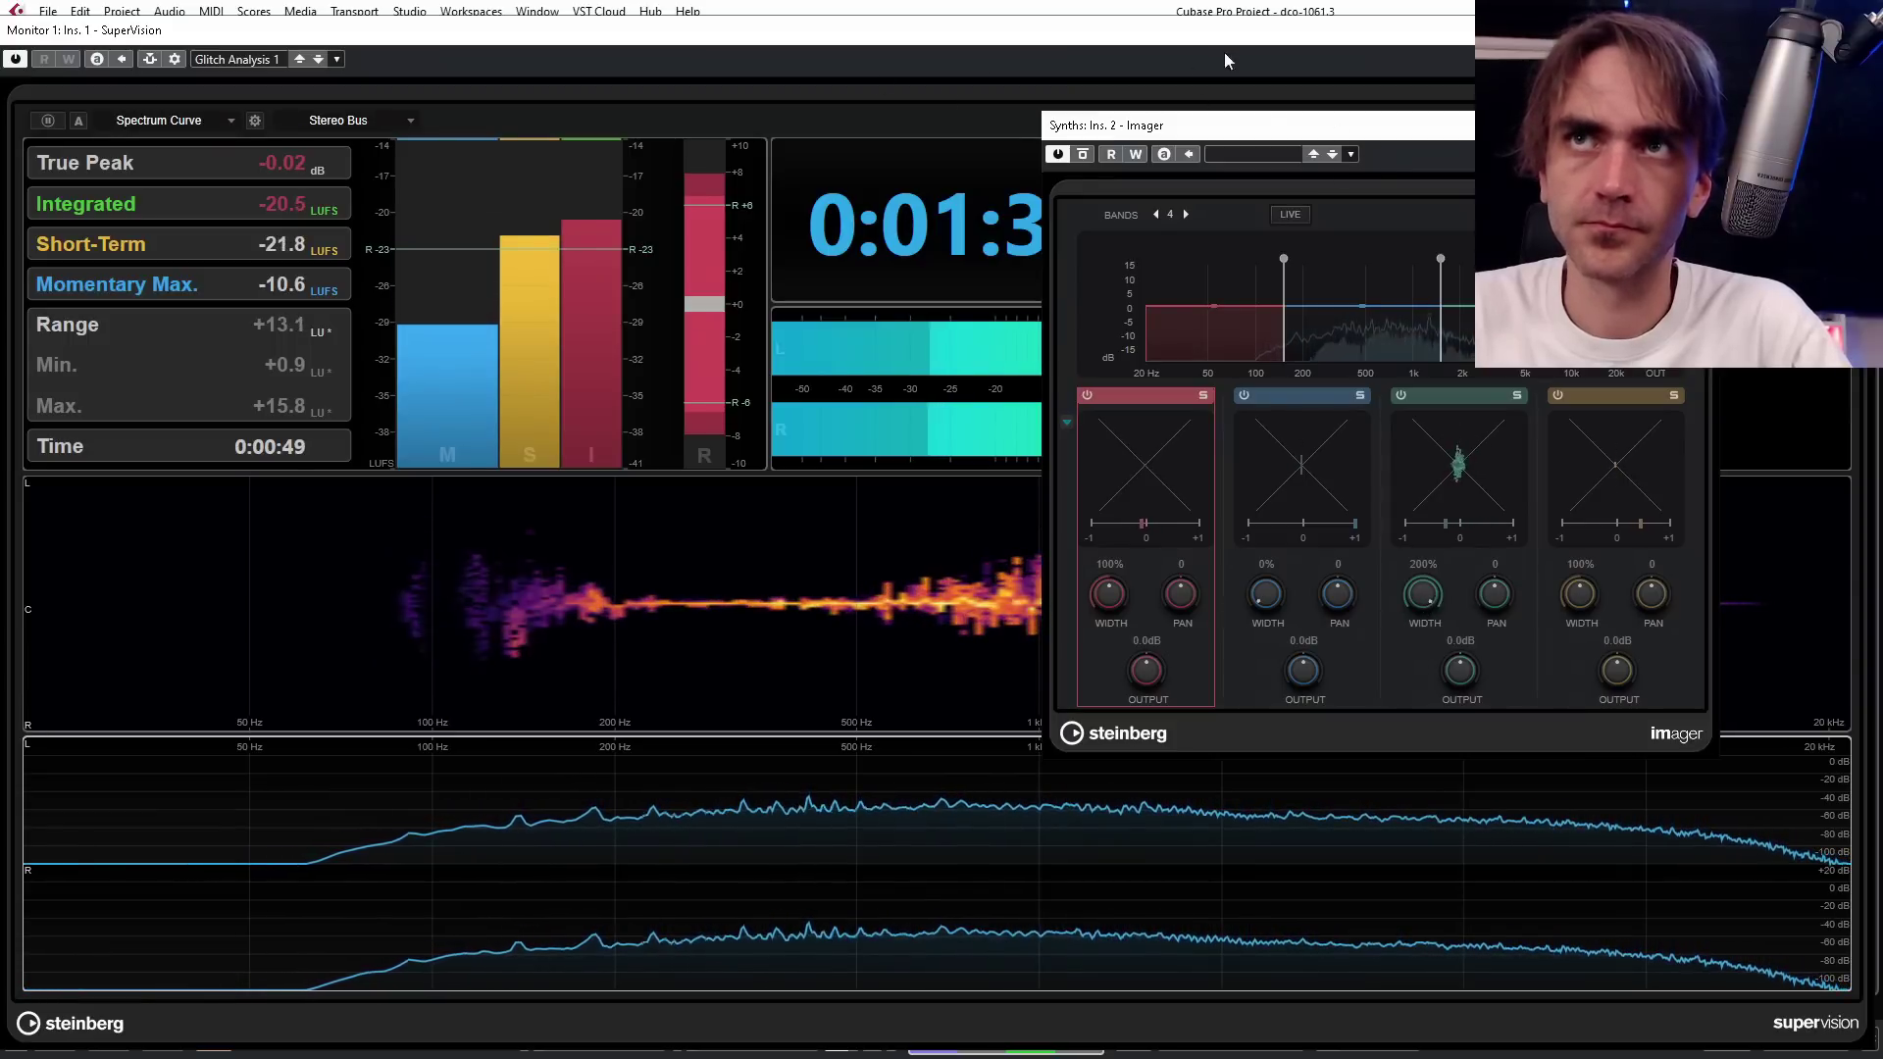
pyautogui.moveTo(1270, 124); pyautogui.dragTo(233, 18)
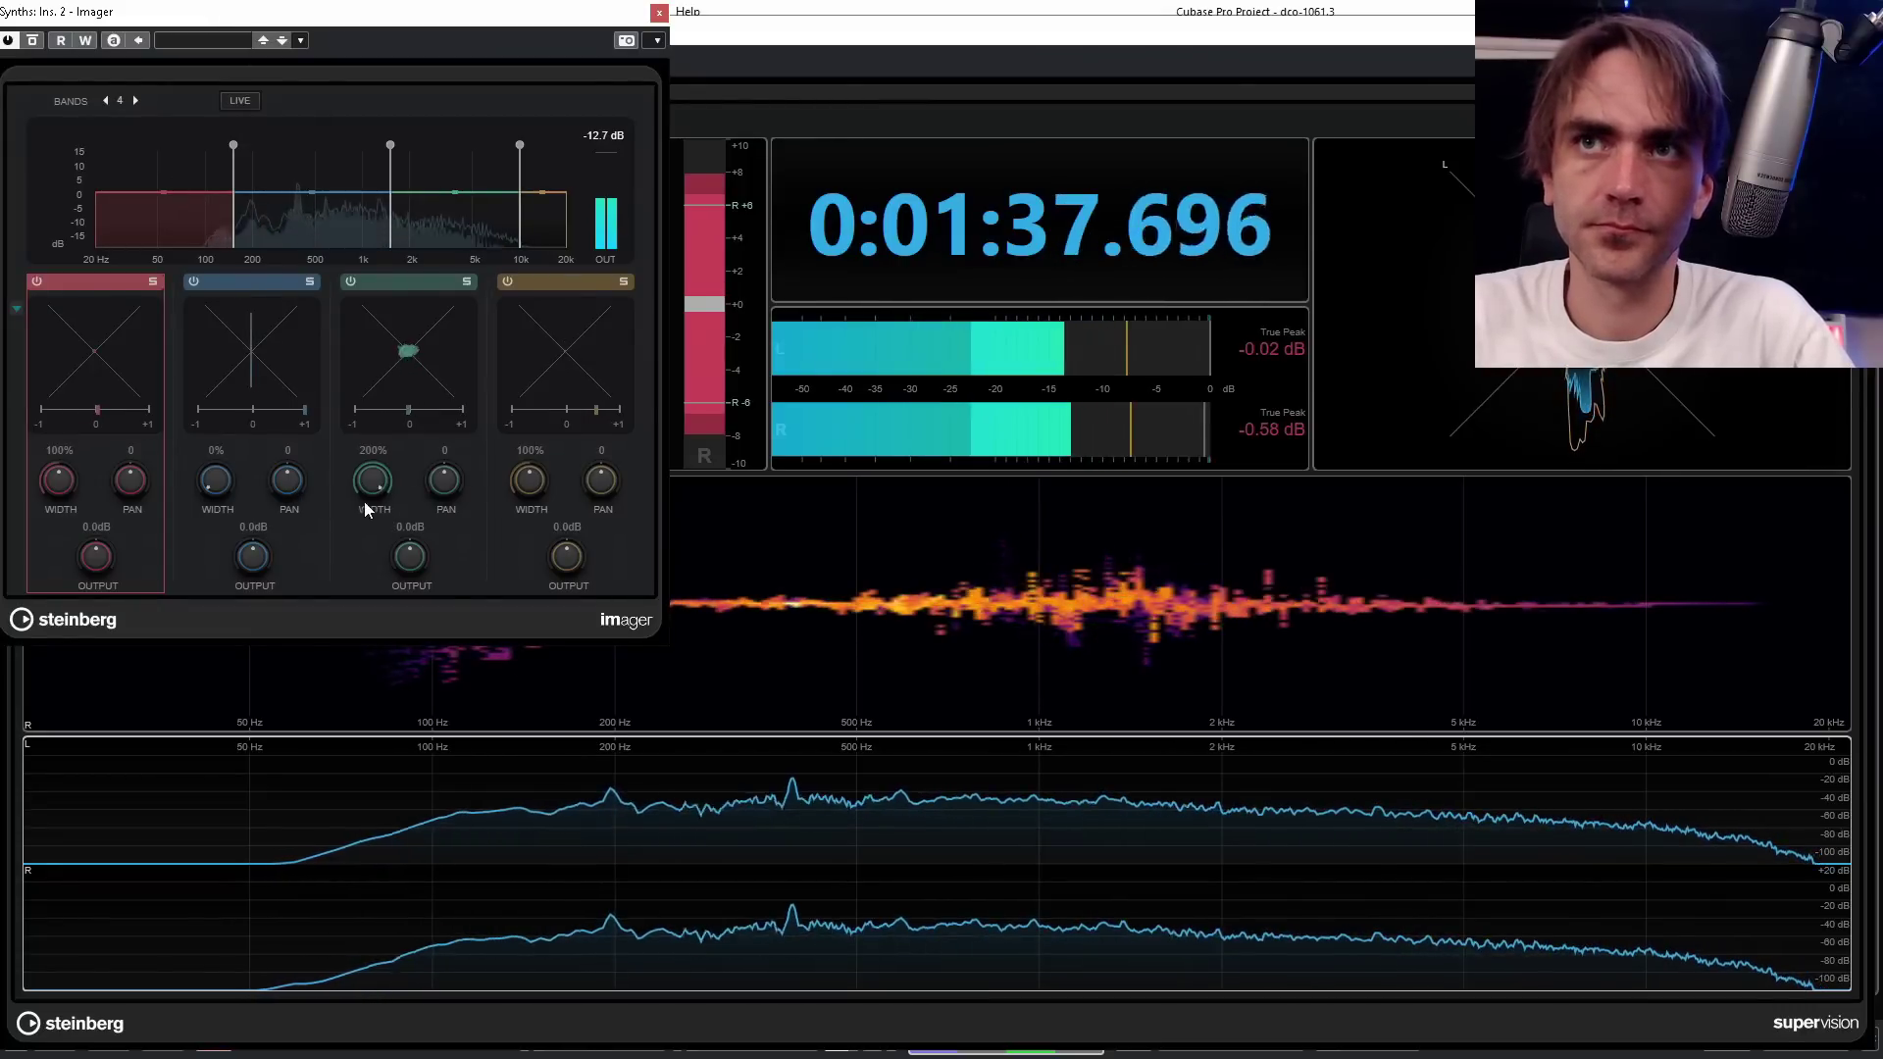
pyautogui.moveTo(214, 481); pyautogui.dragTo(243, 363)
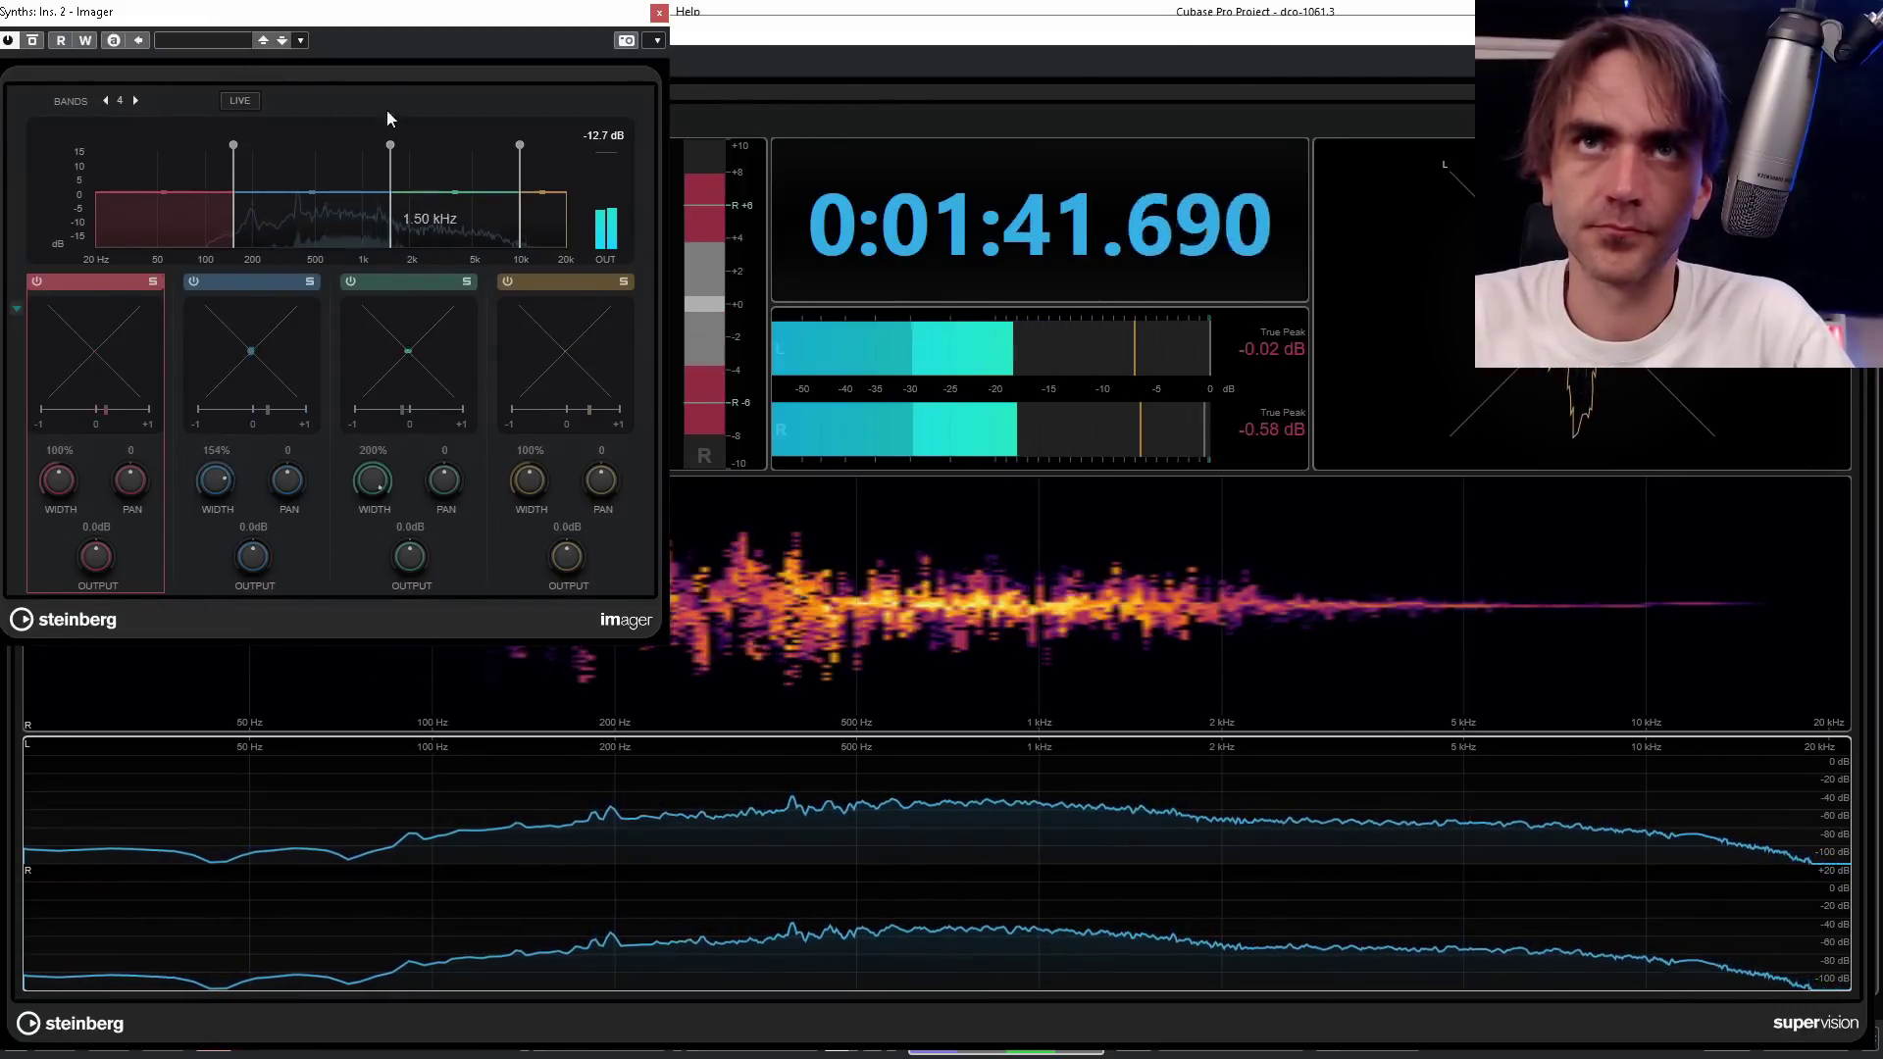
pyautogui.moveTo(387, 14); pyautogui.dragTo(344, 2)
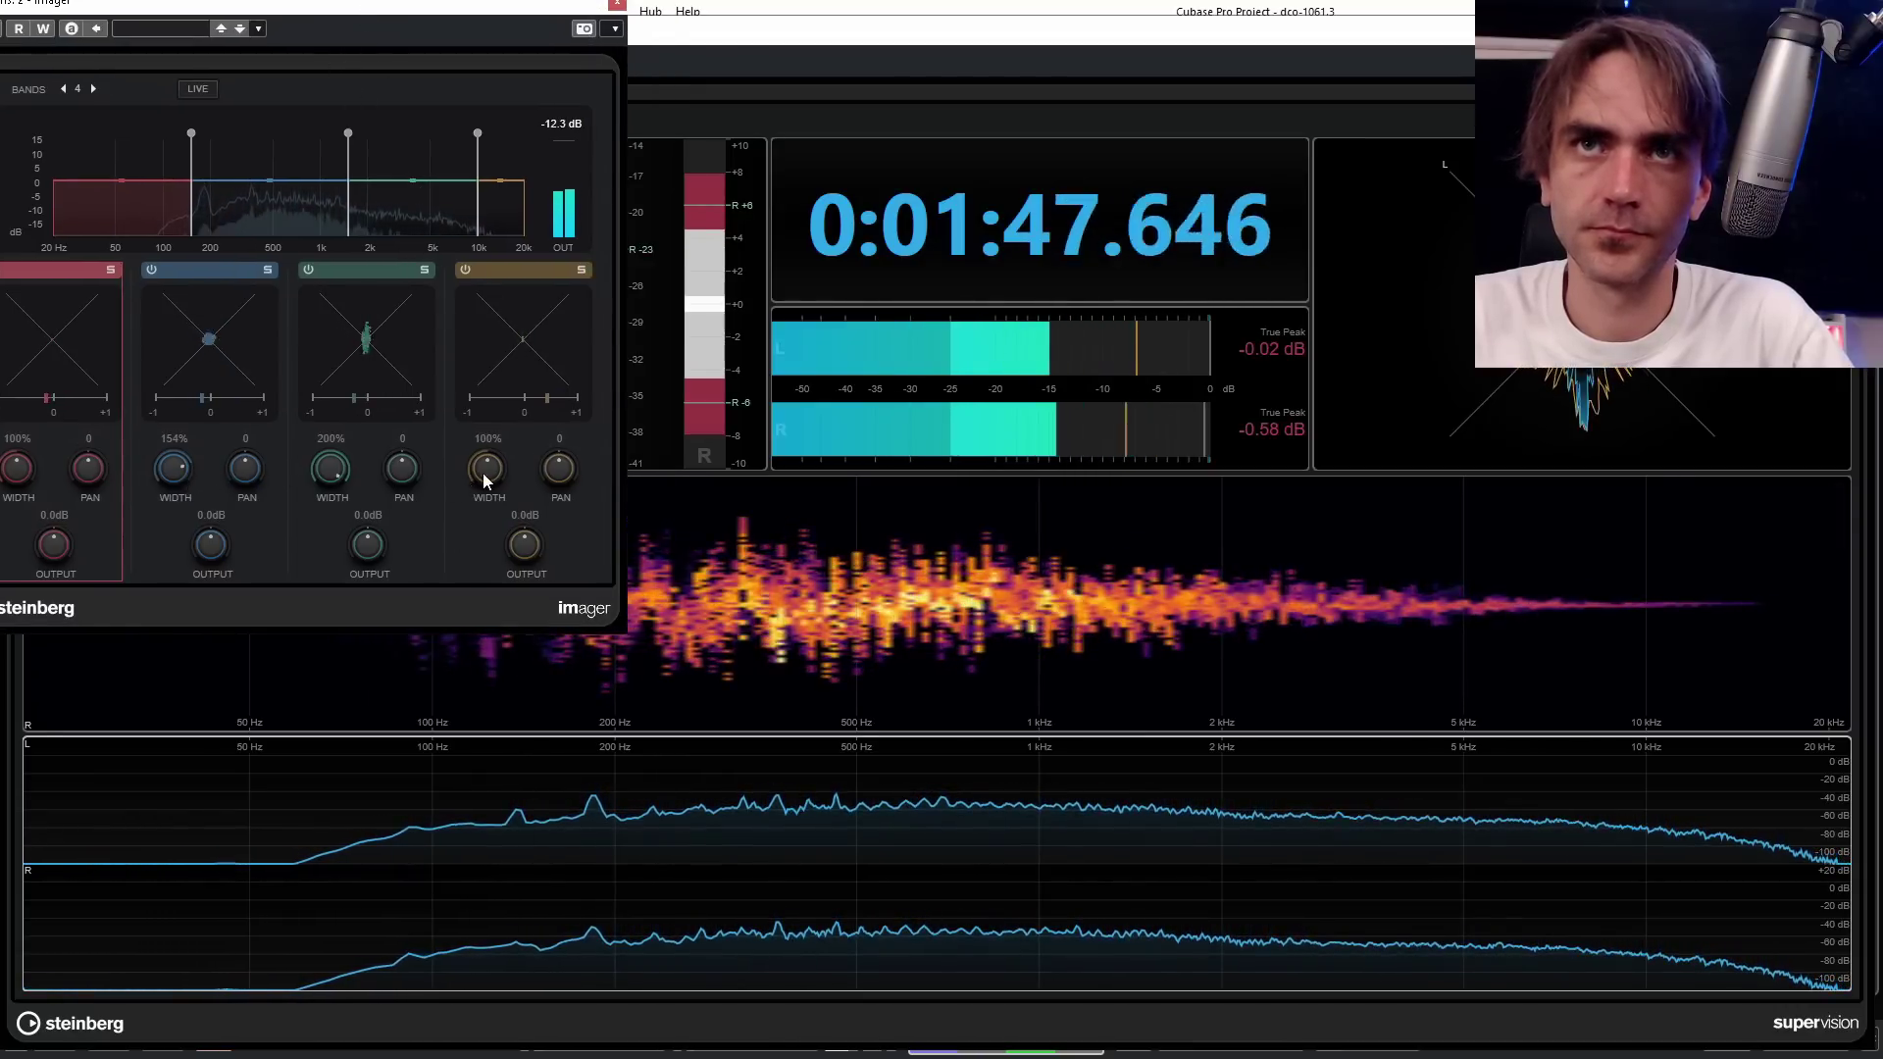
pyautogui.moveTo(487, 479); pyautogui.dragTo(504, 443)
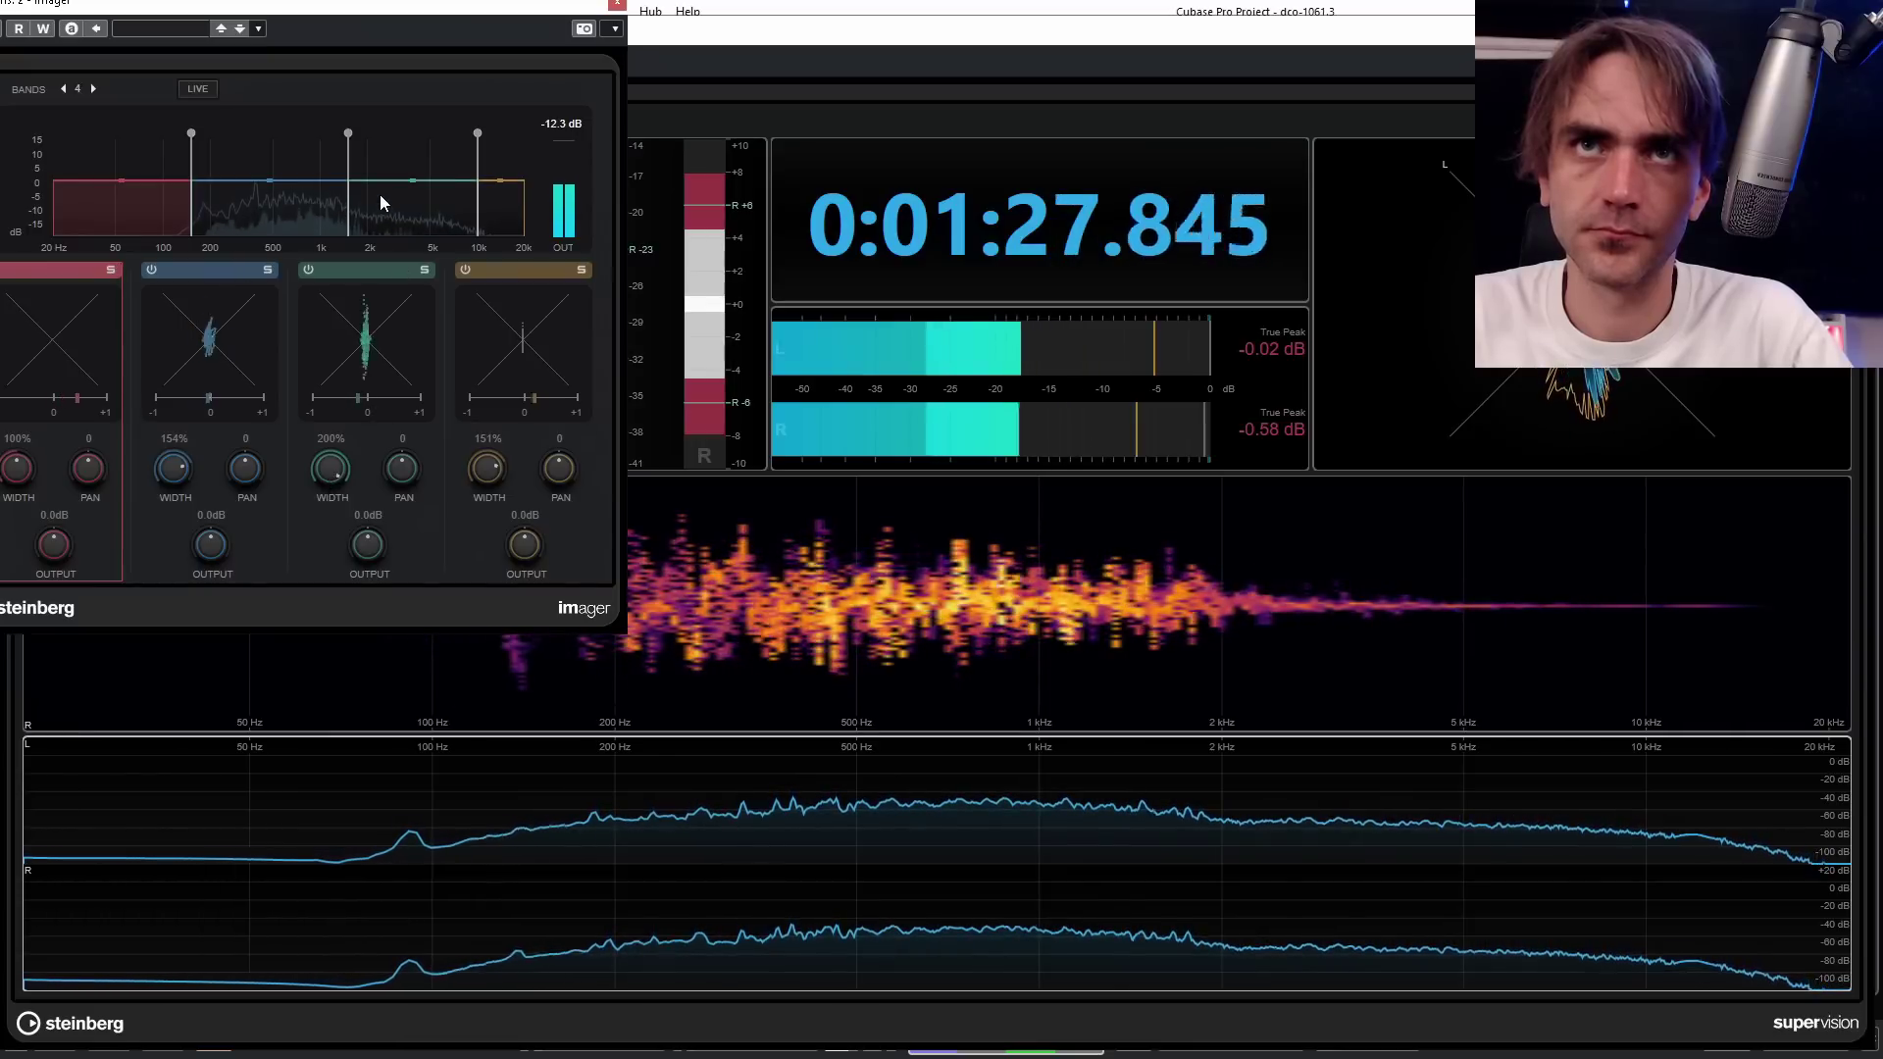
# Lower the Imager's upper two crossovers to 994 Hz and about 4 kHz, and reduce band 2 width to 121% and band 3 to 179%.
pyautogui.moveTo(345, 198); pyautogui.dragTo(320, 200)
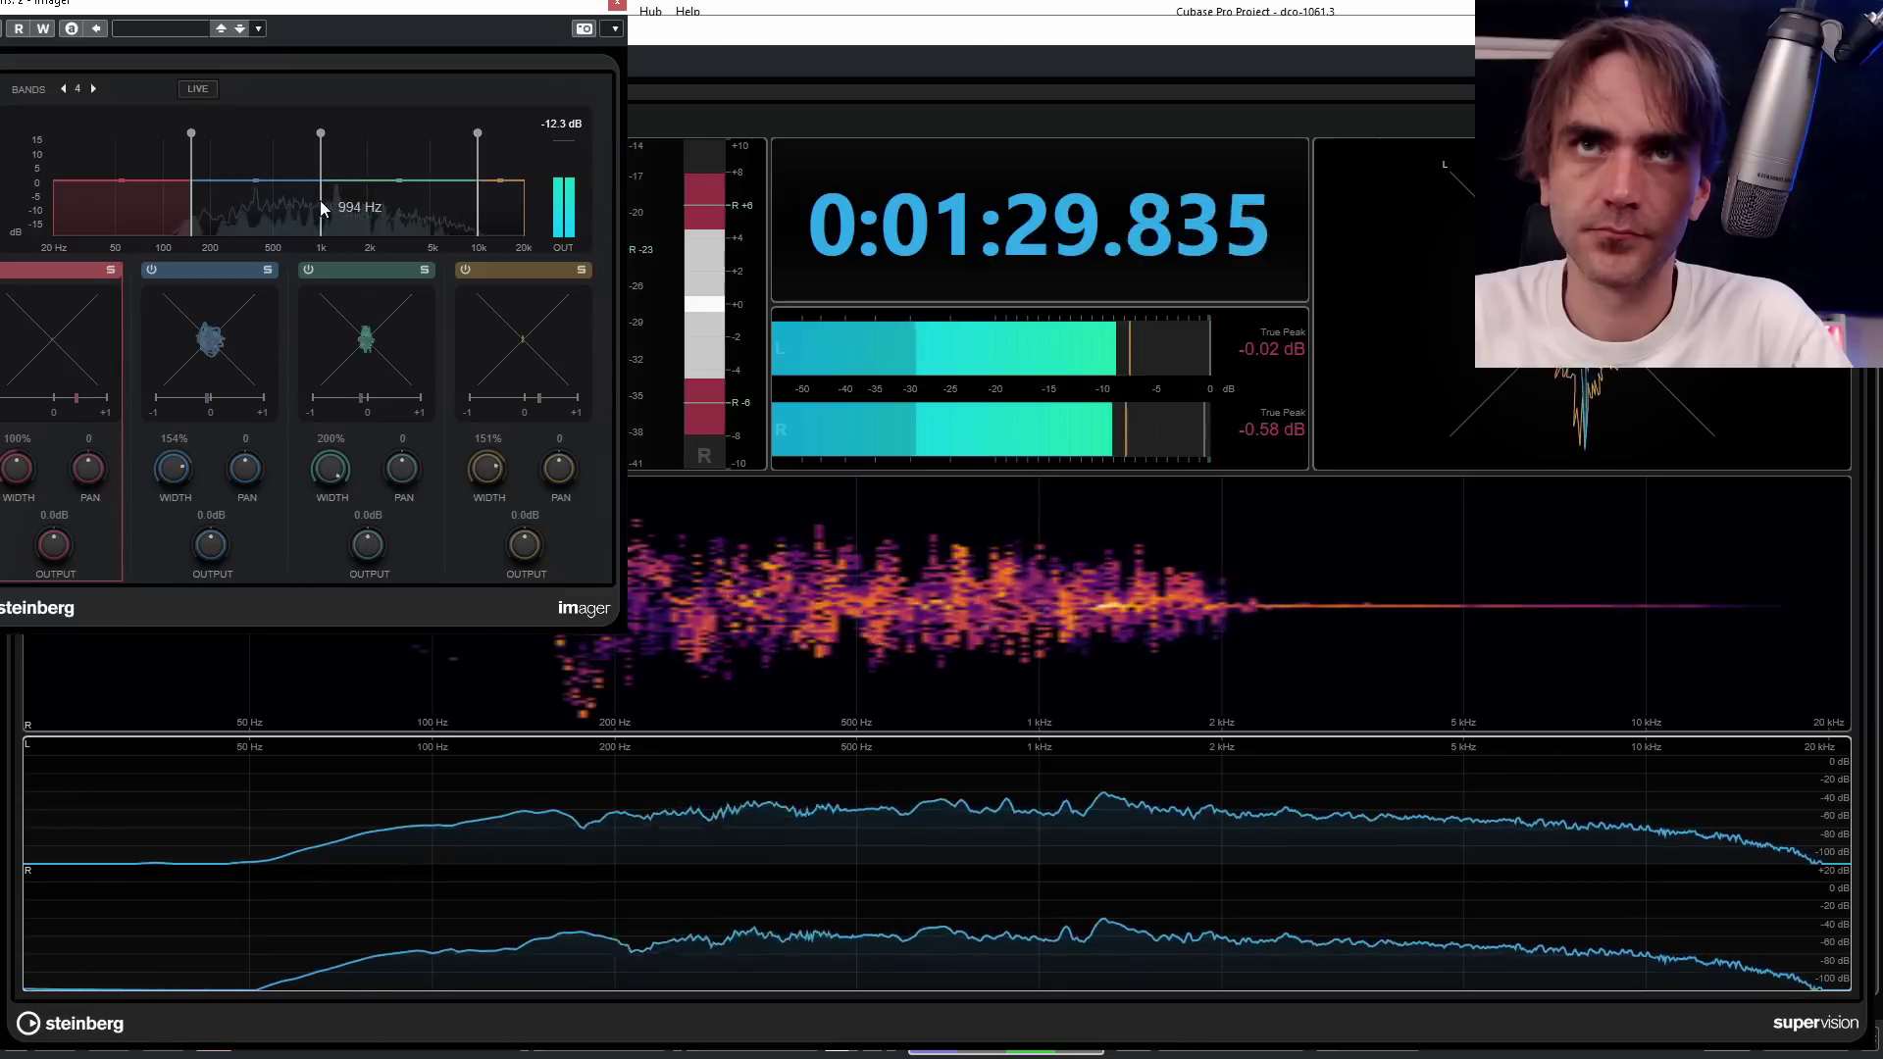
pyautogui.moveTo(474, 209); pyautogui.dragTo(419, 218)
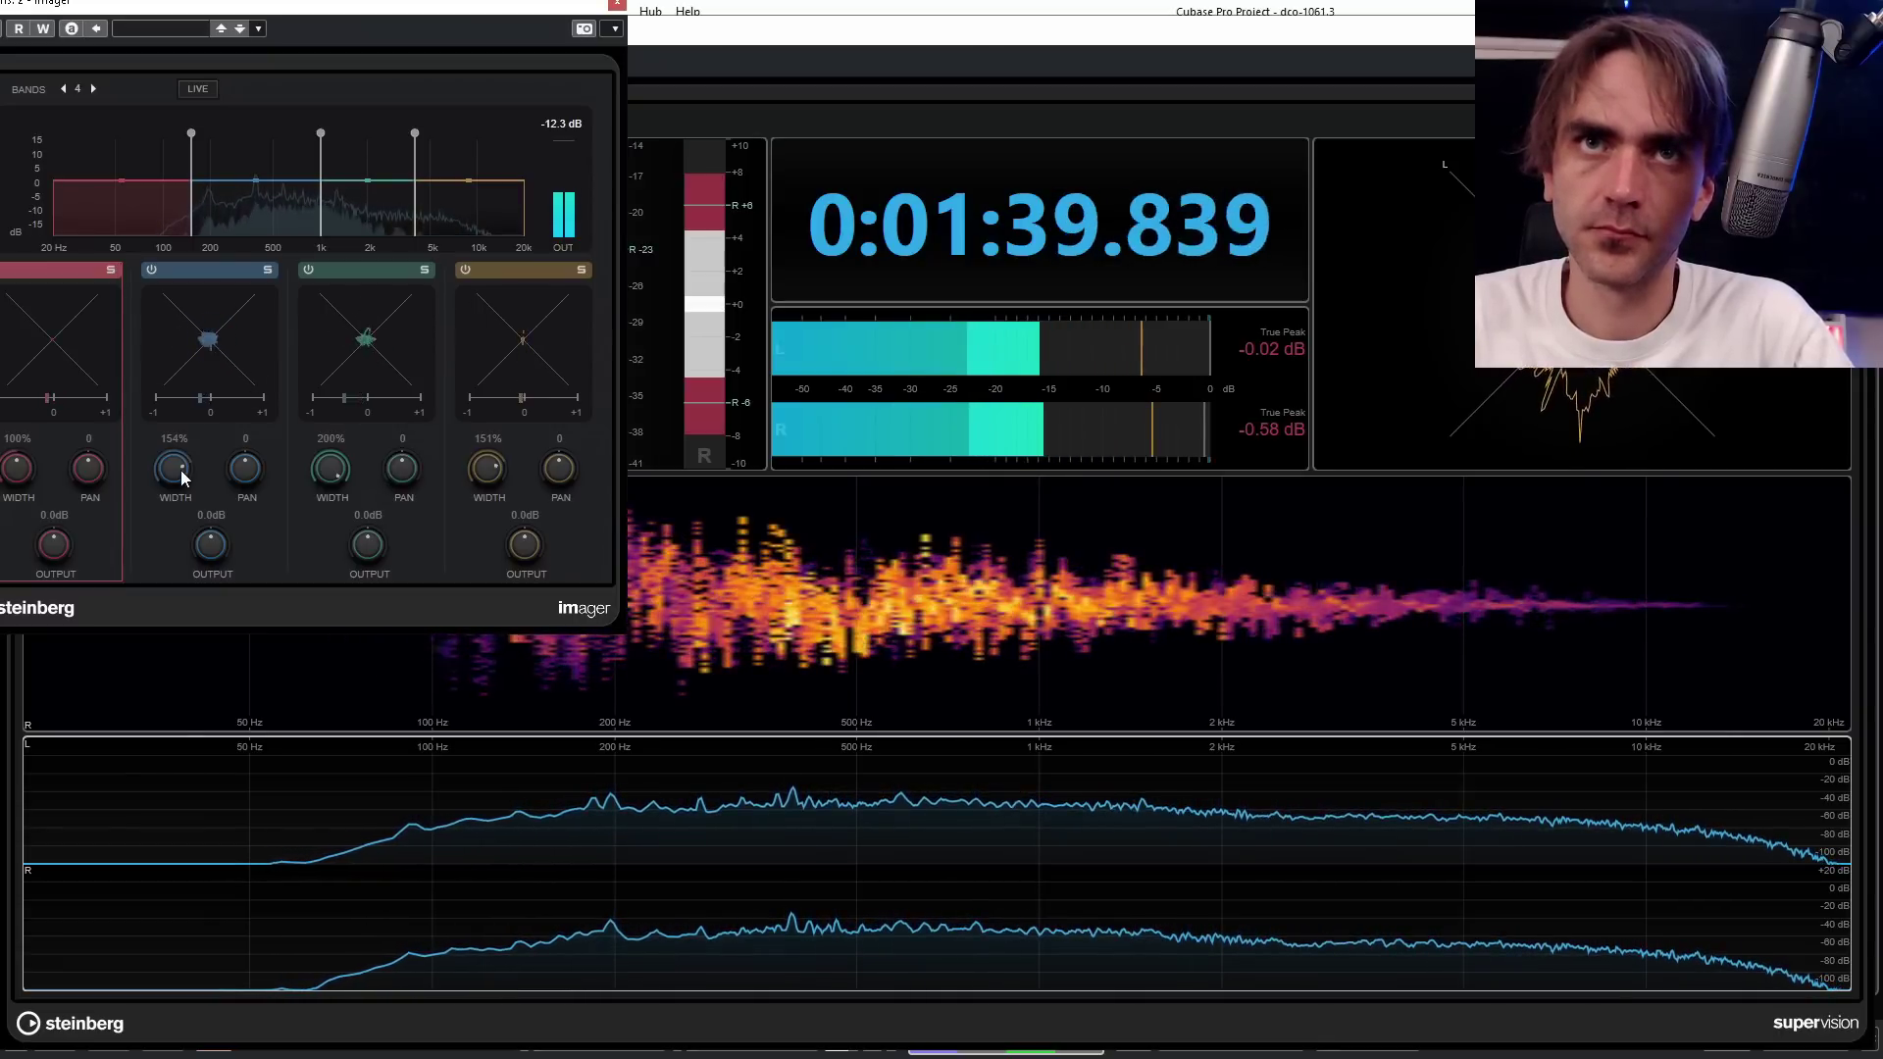
pyautogui.moveTo(174, 480); pyautogui.dragTo(172, 487)
pyautogui.moveTo(331, 472); pyautogui.dragTo(339, 474)
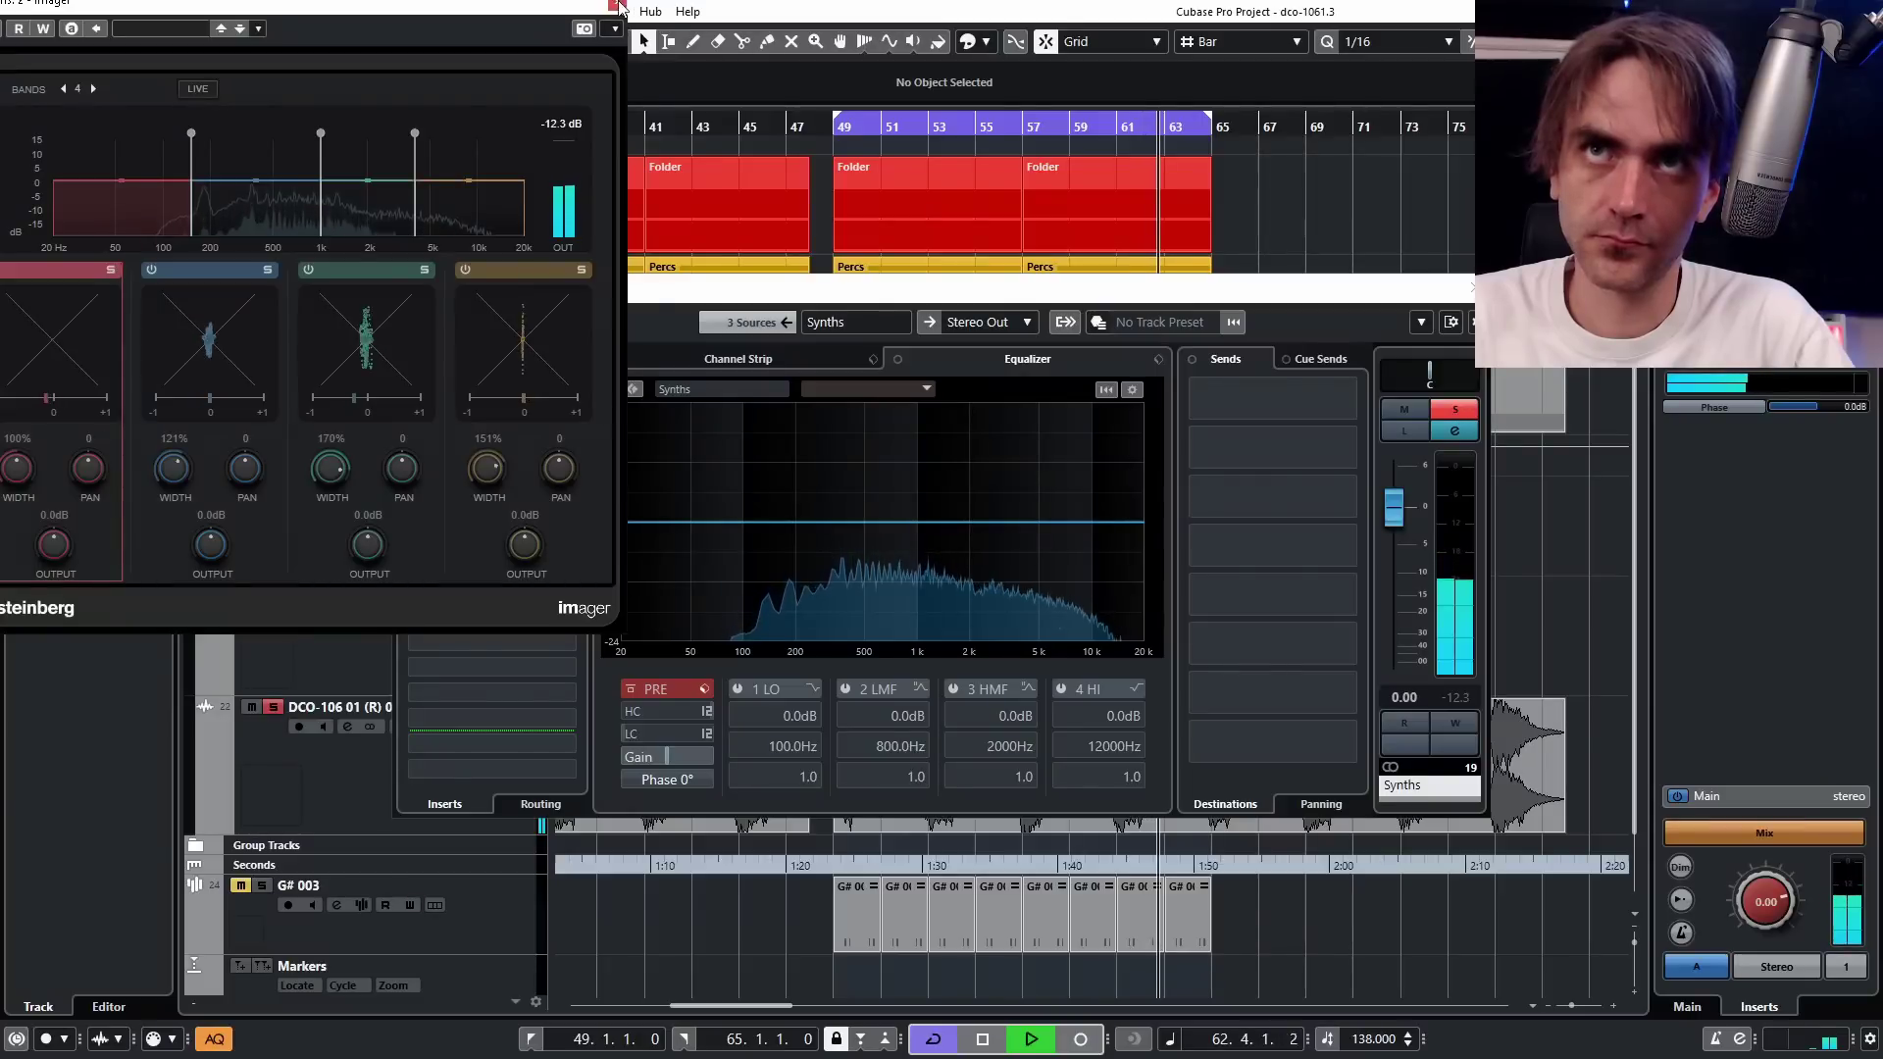
# Unsolo the Synths group and check the full mix's stereo spread in SuperVision during playback.
pyautogui.click(245, 452)
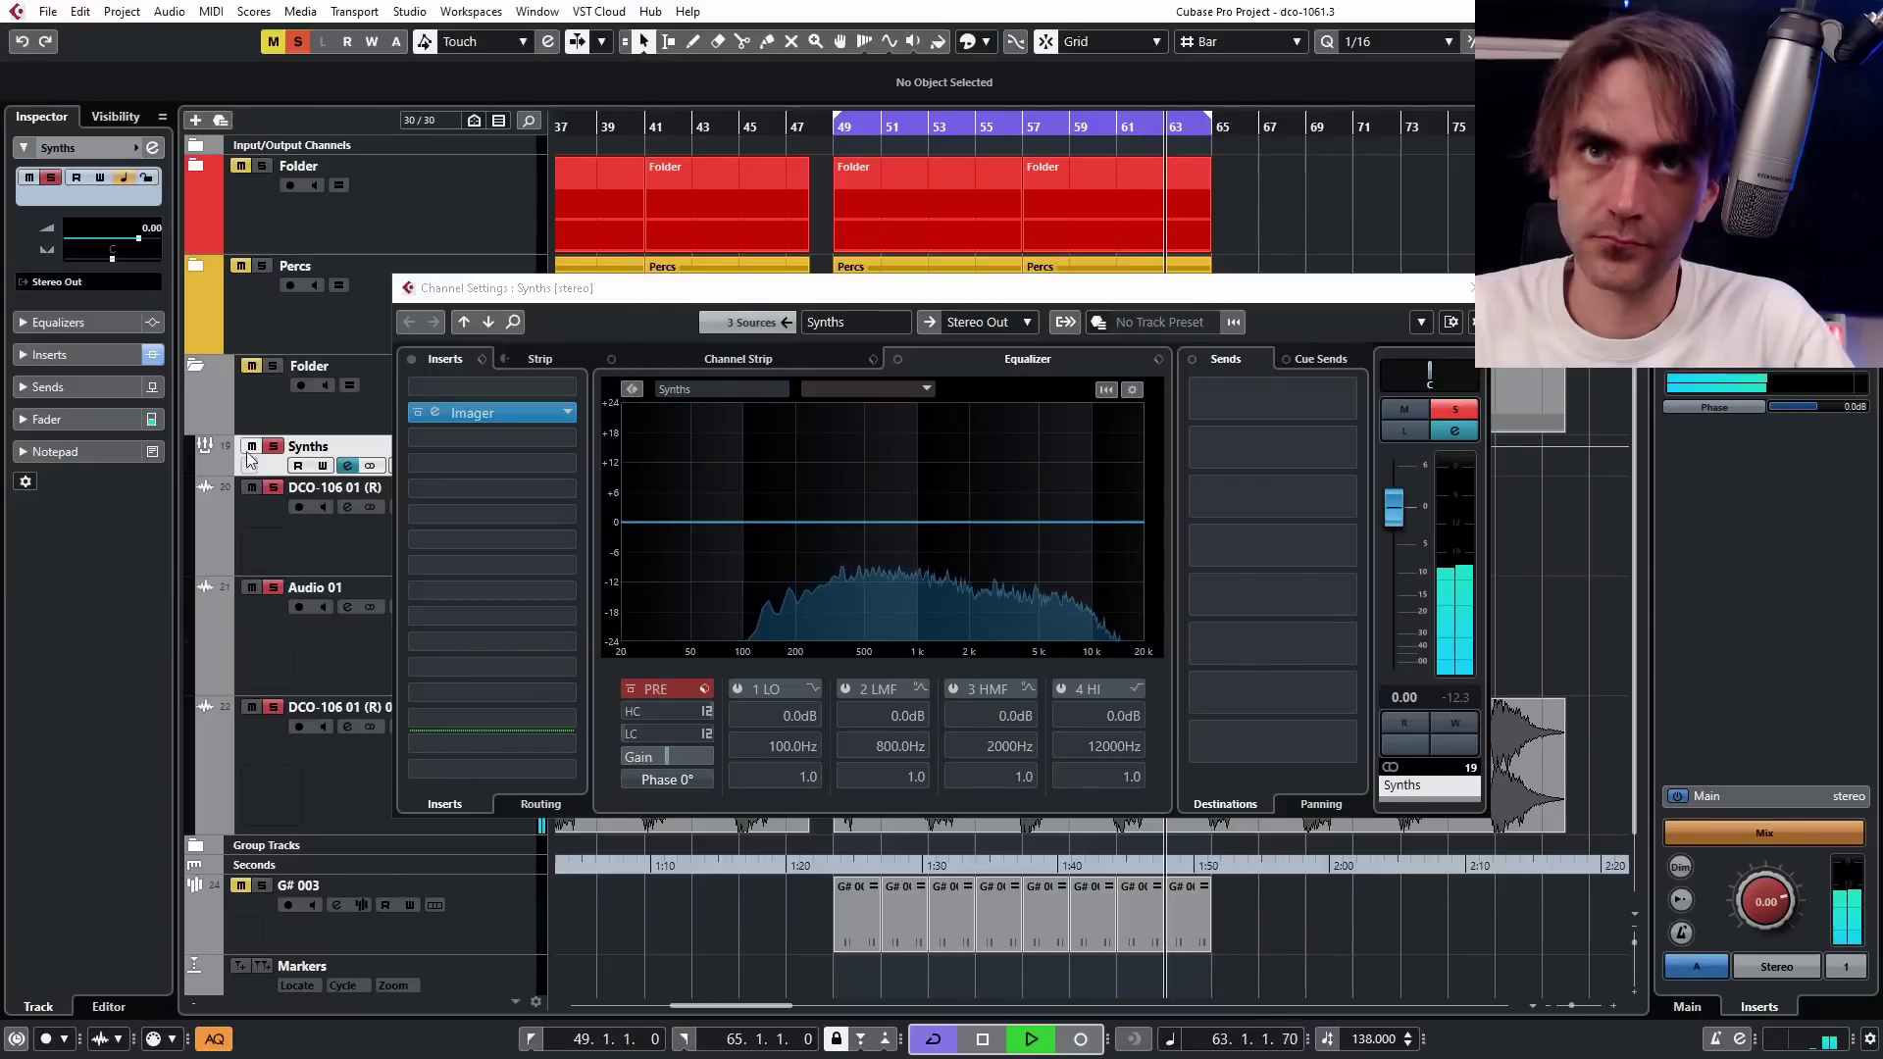
pyautogui.click(274, 447)
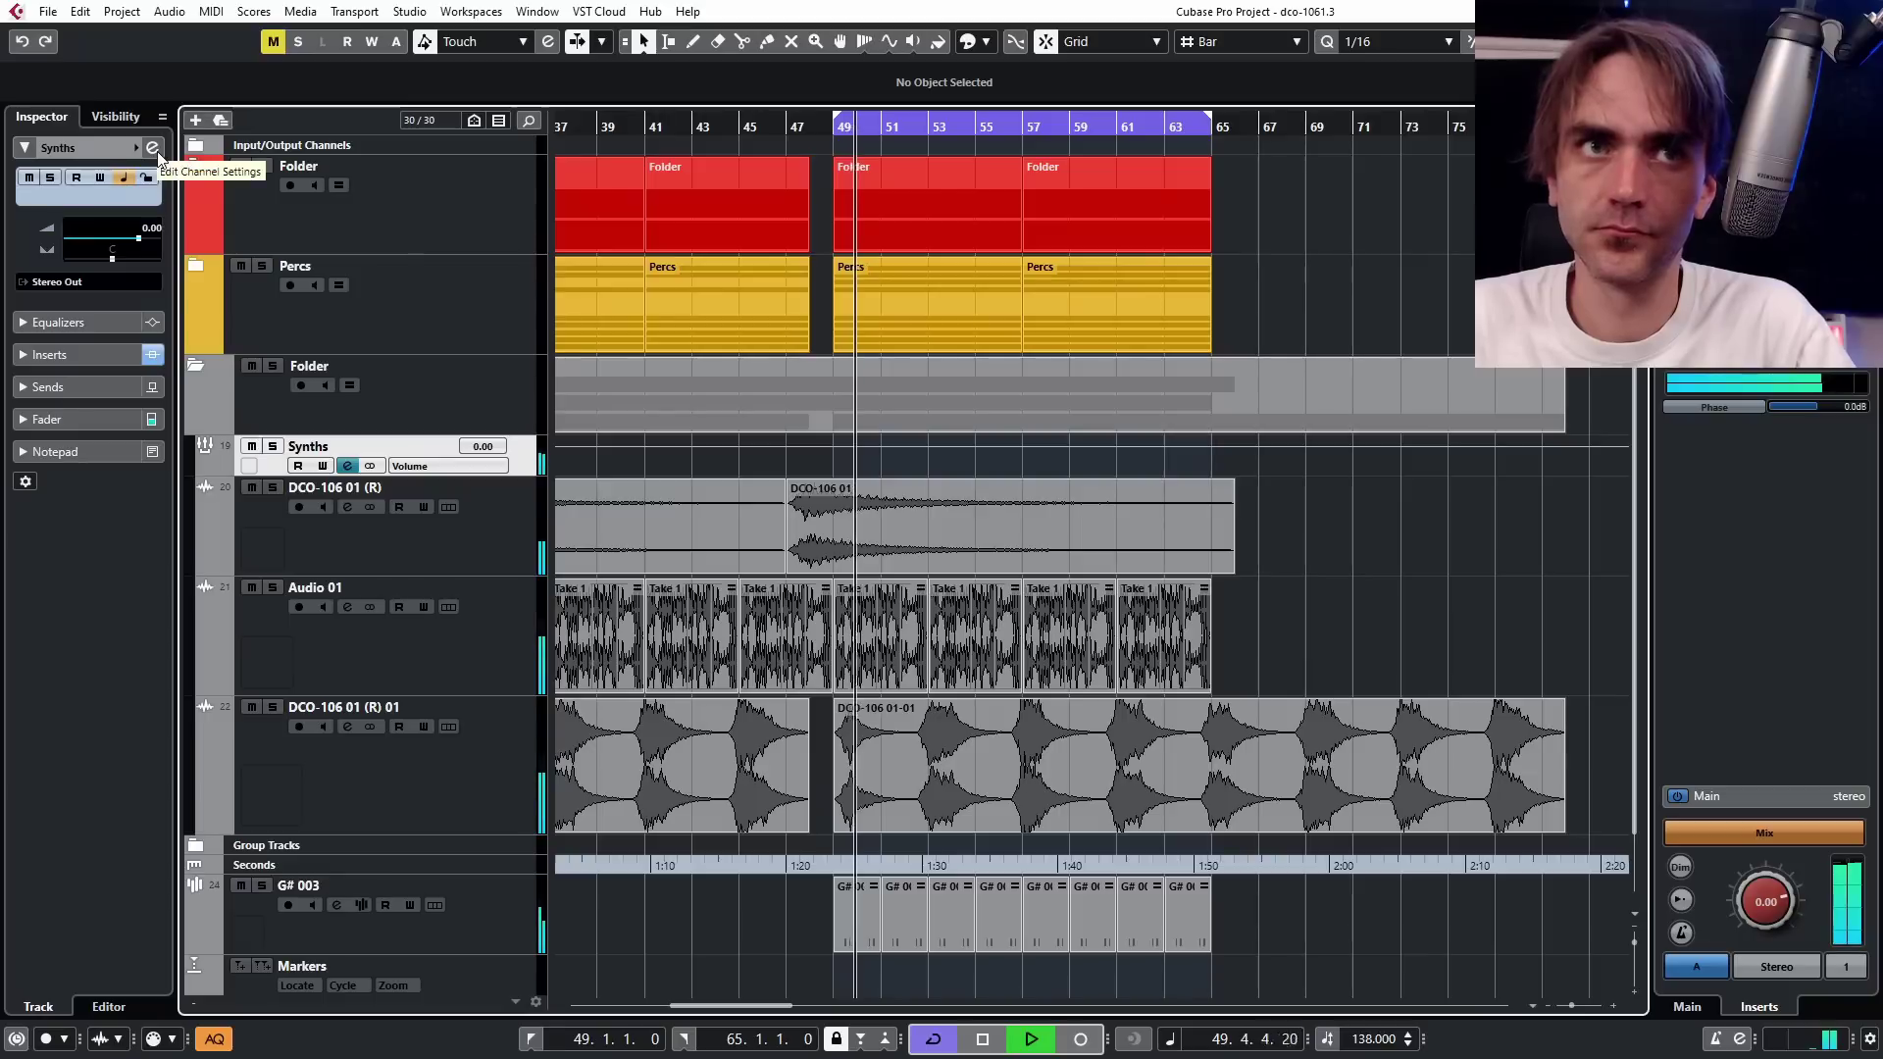
pyautogui.hotkey('alt', 'Tab')
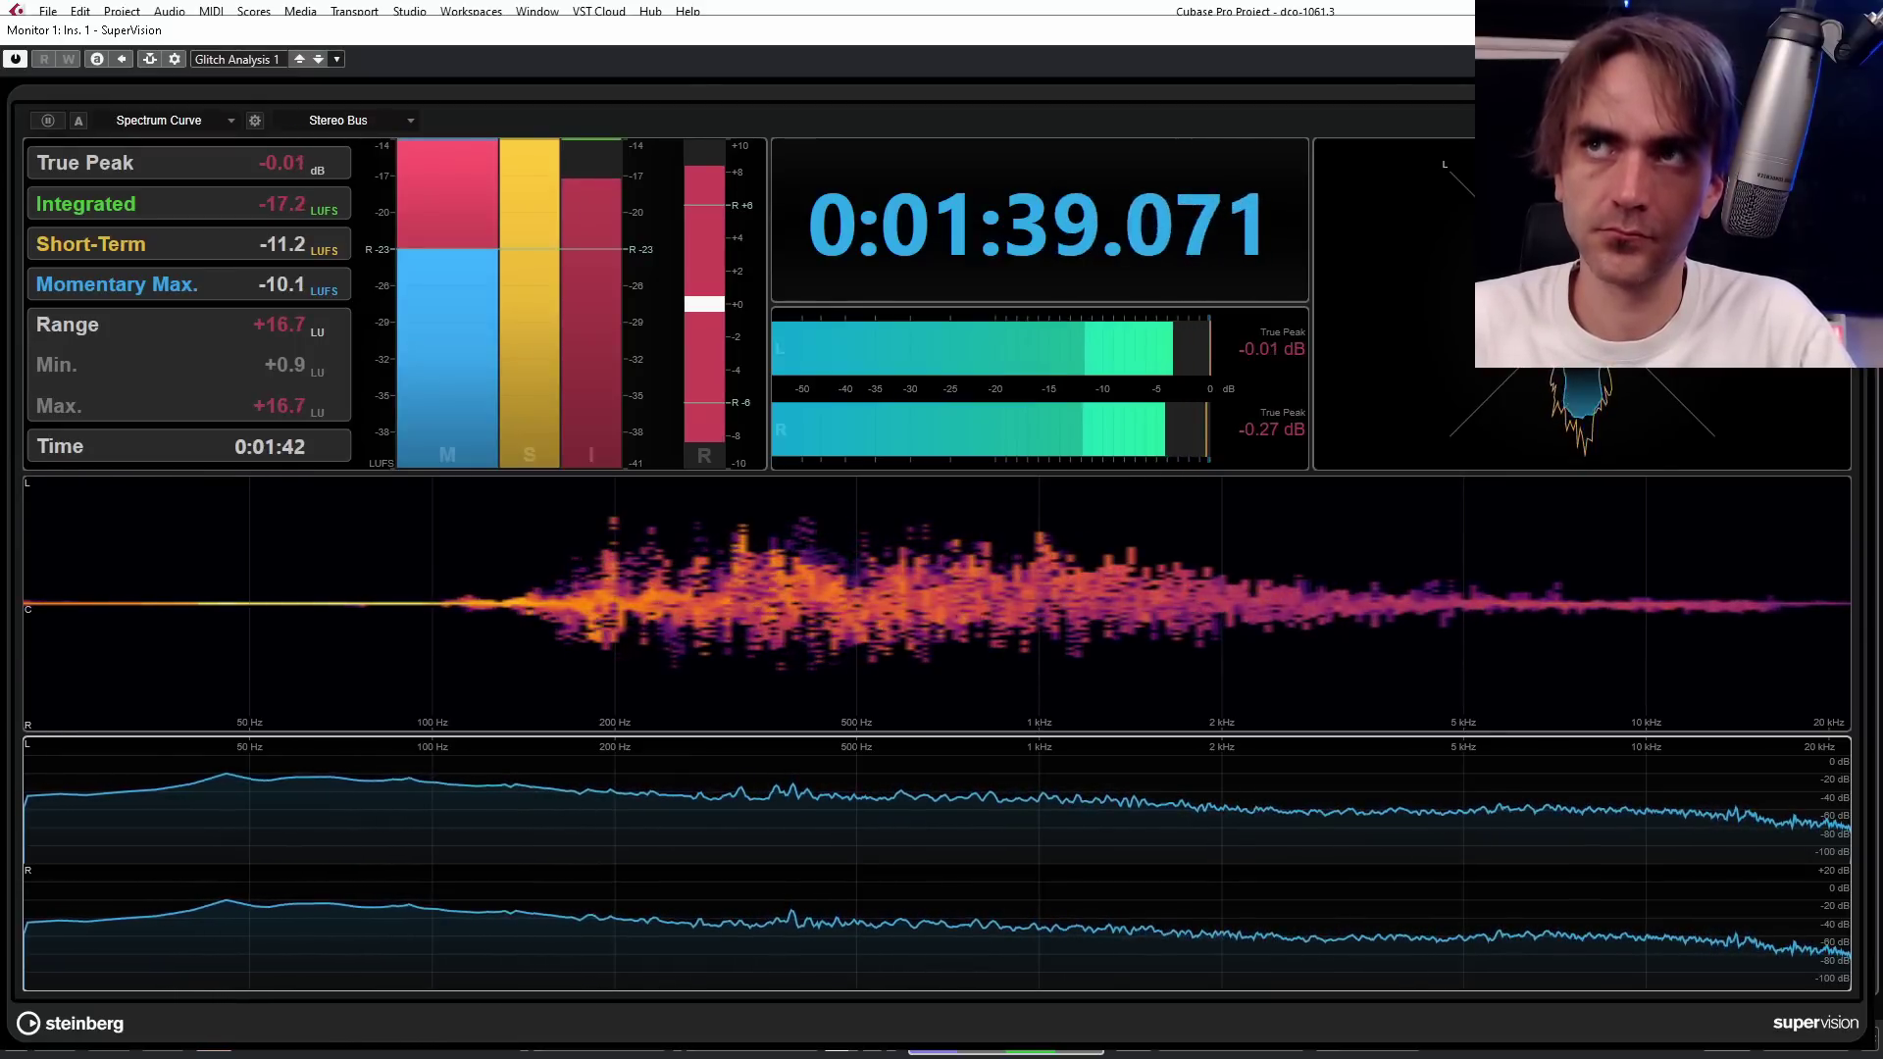
pyautogui.click(1858, 29)
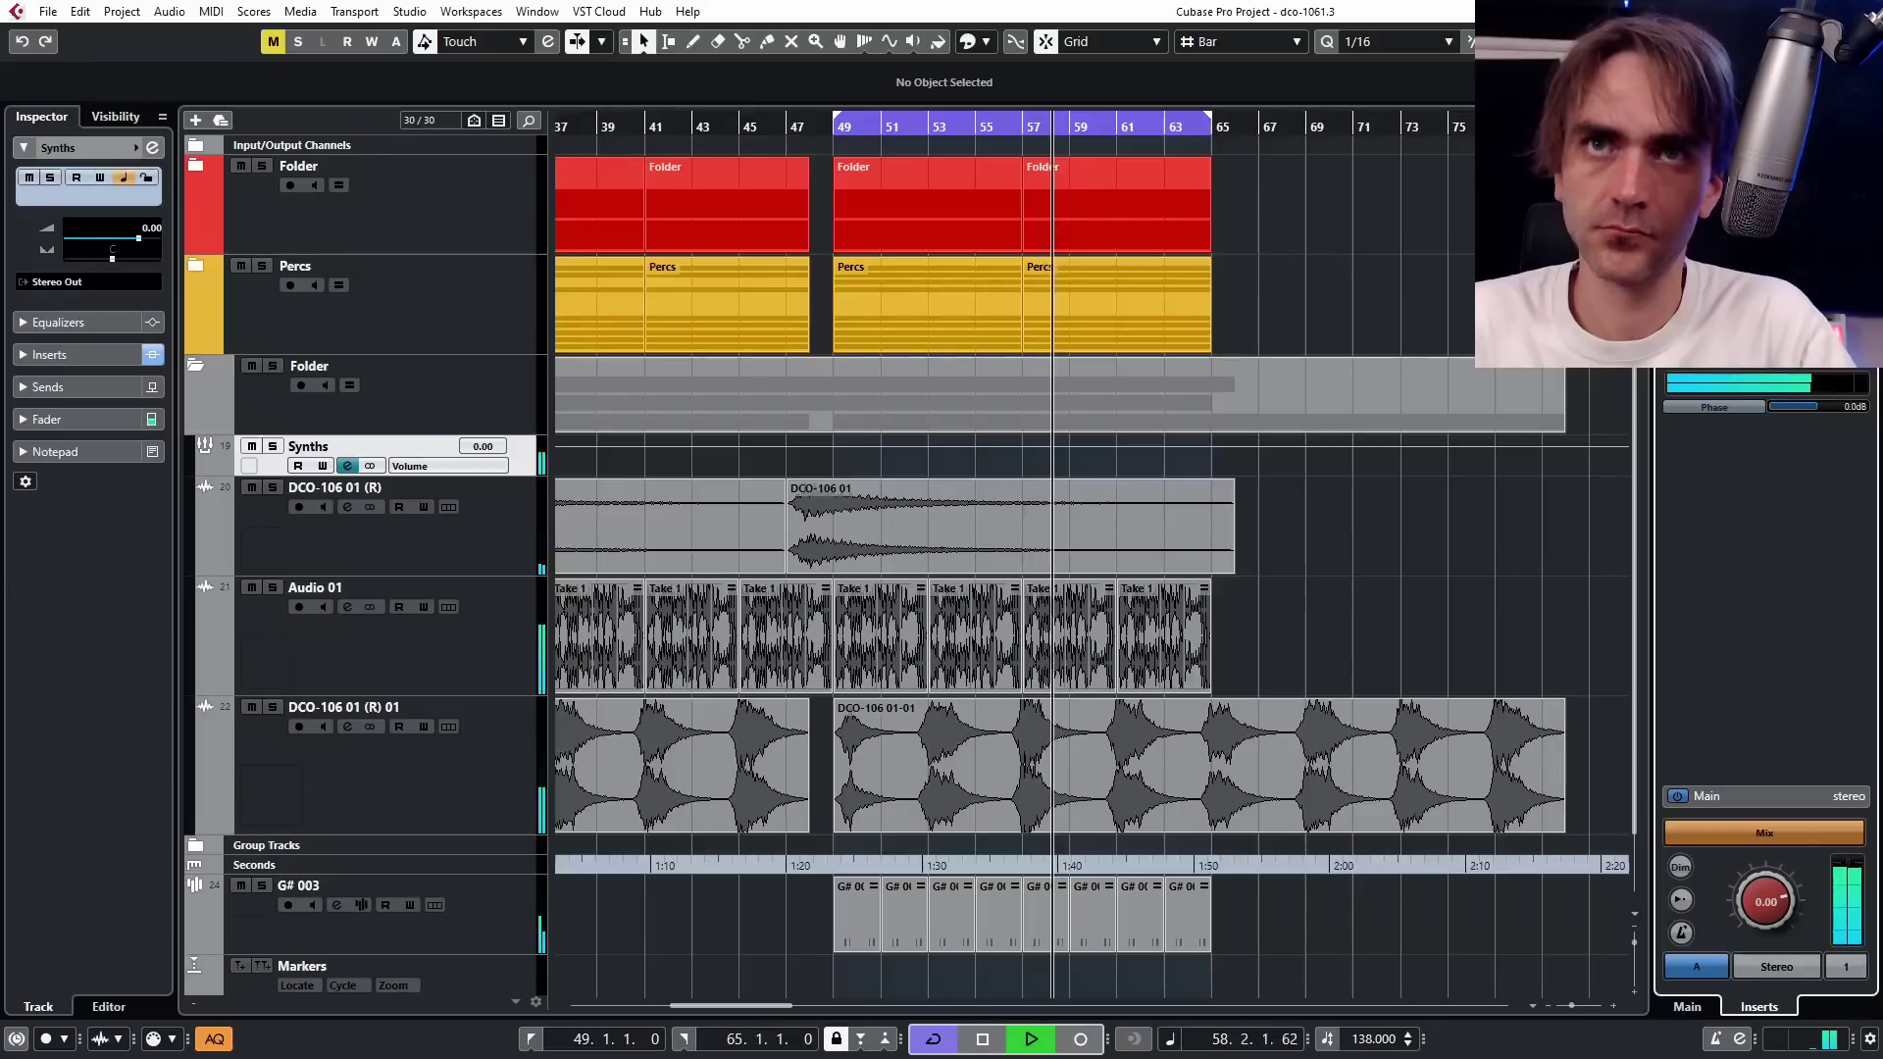
# Collapse the synth folder, expand the Percs folder and select the Percs group track.
pyautogui.click(195, 367)
pyautogui.click(214, 322)
pyautogui.press('Up')
pyautogui.click(196, 262)
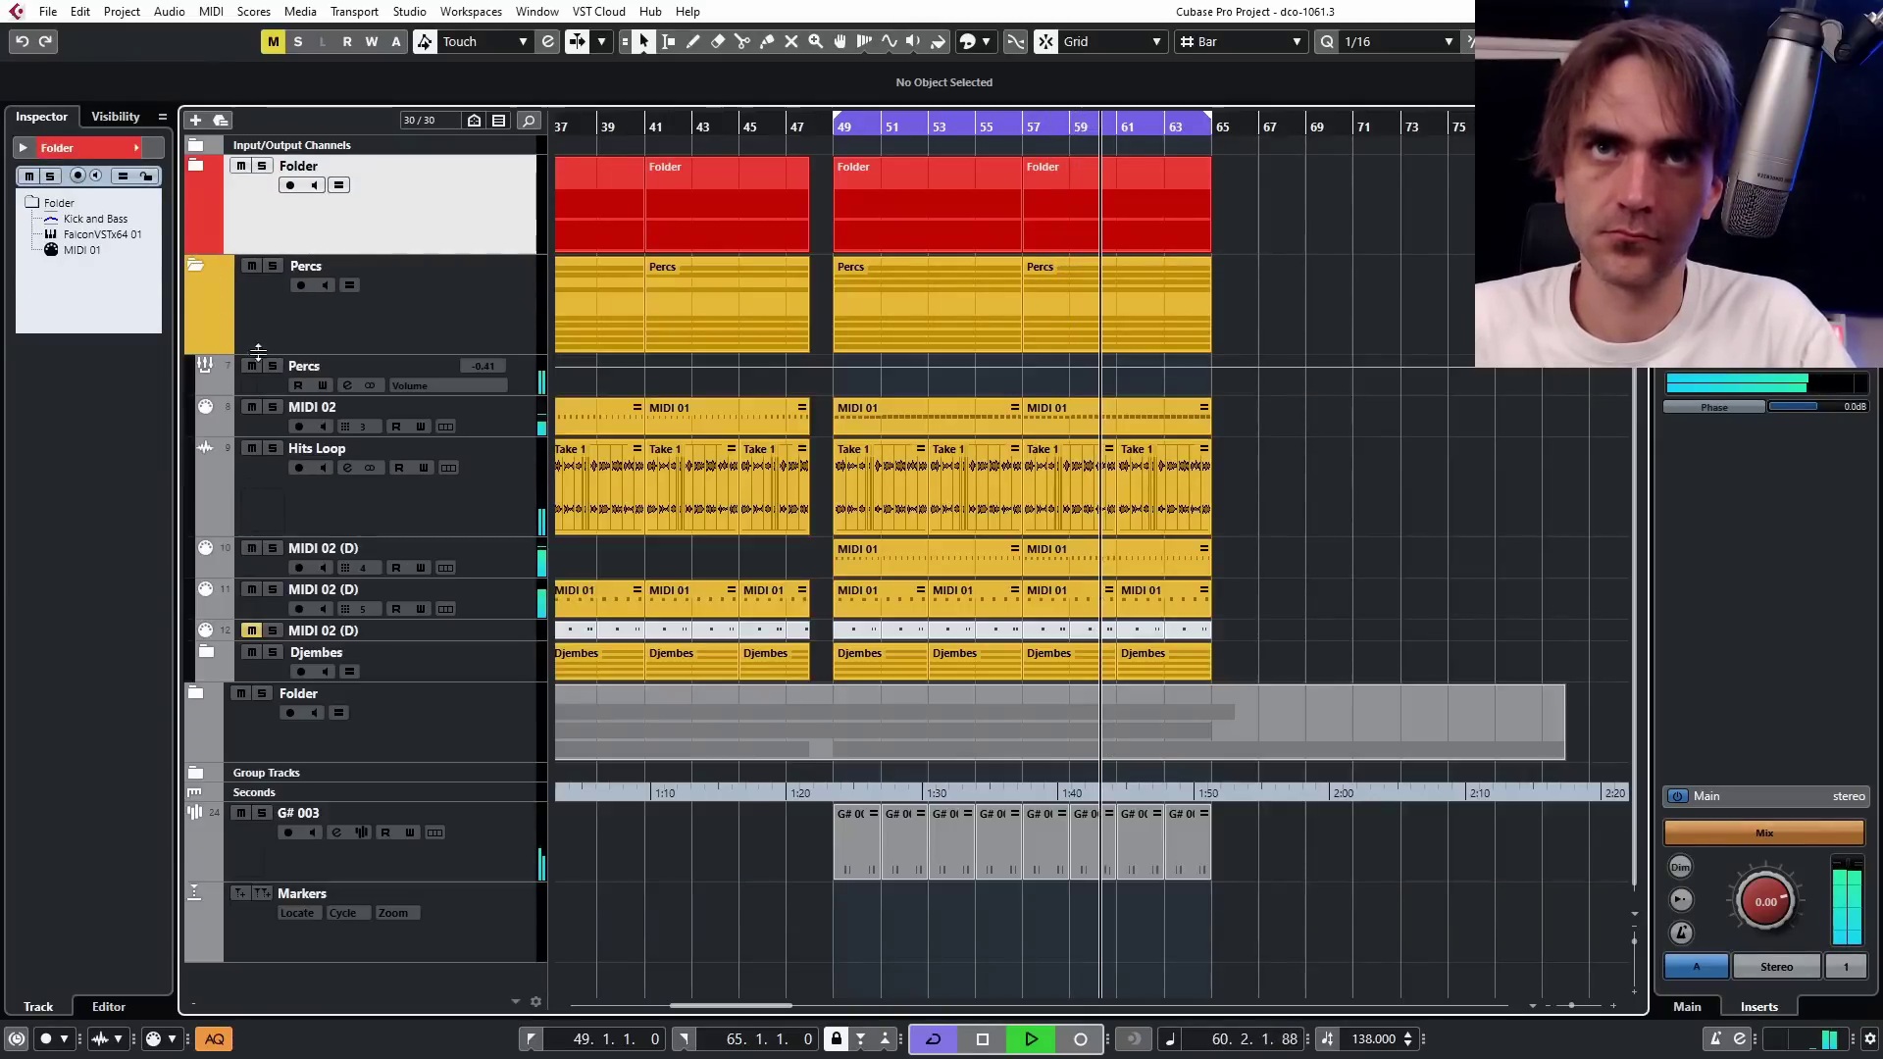
pyautogui.click(422, 375)
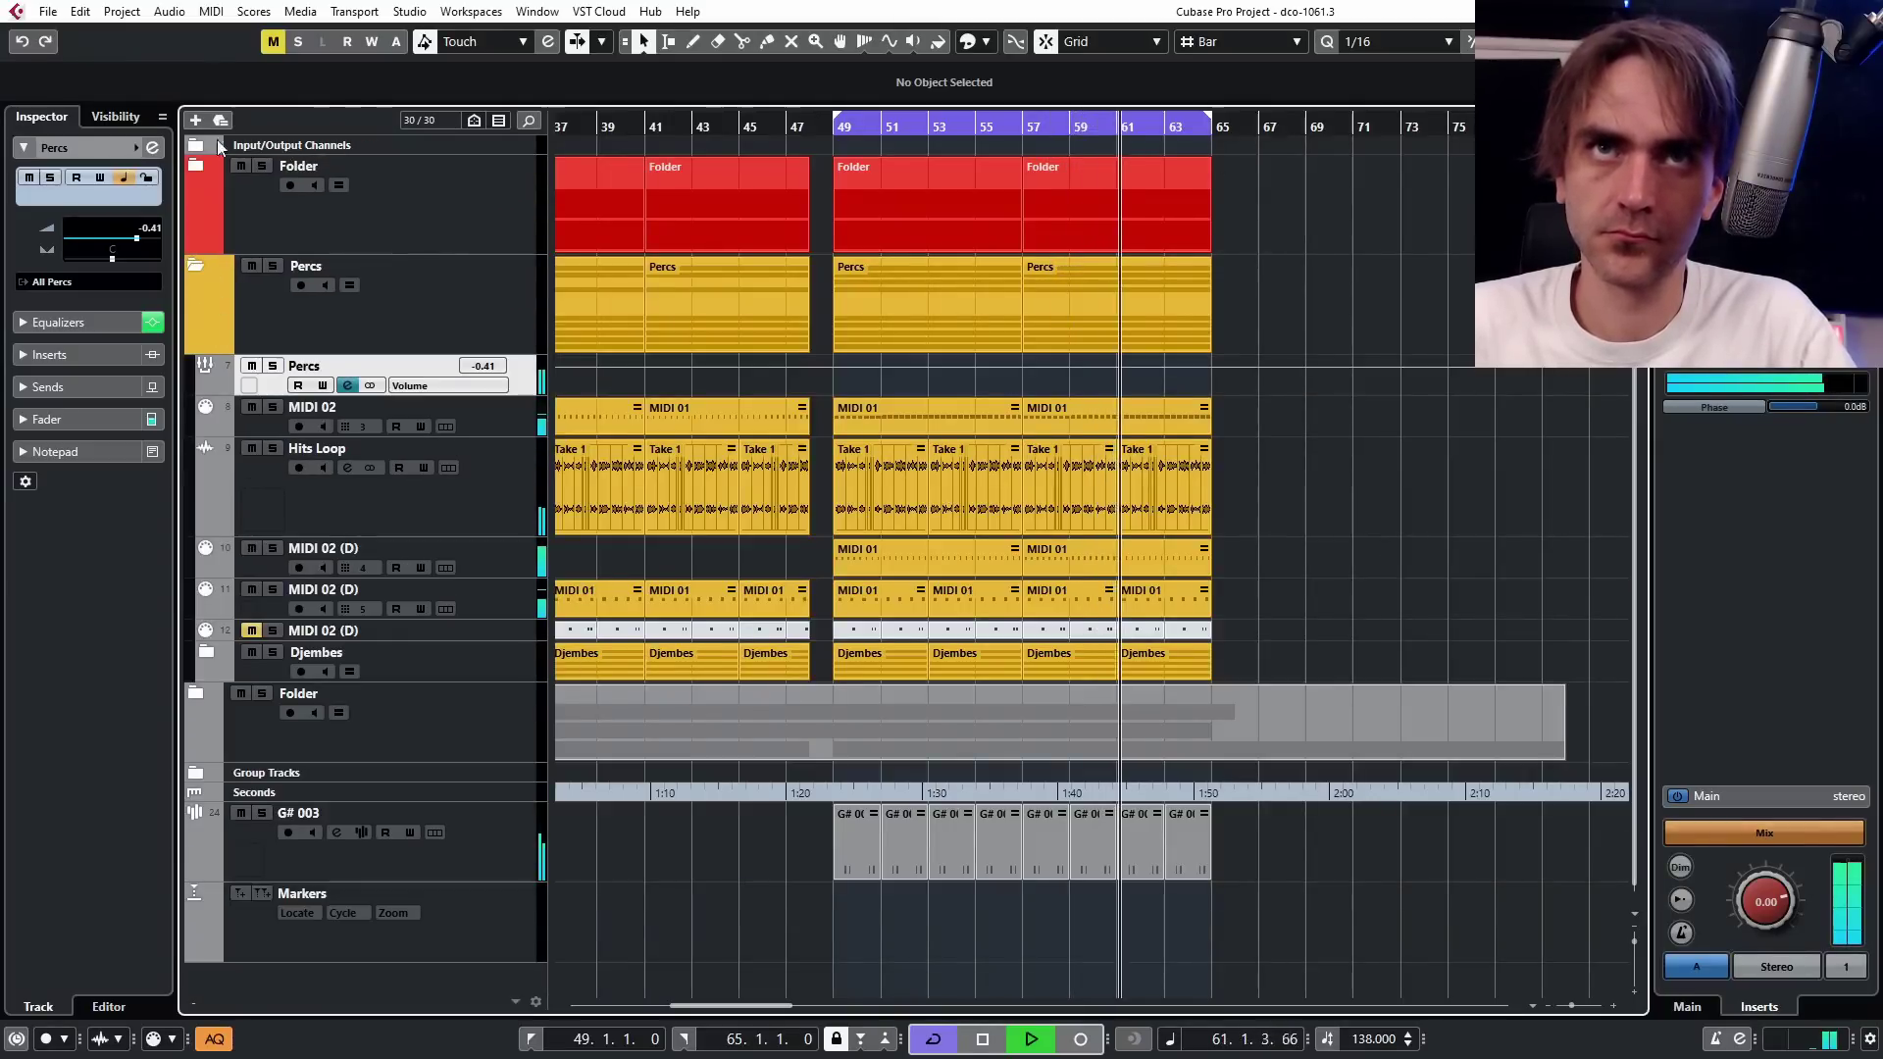
# Open the Percs group's channel settings and insert the Imager from Spatial + Panner in the second insert slot.
pyautogui.click(153, 148)
pyautogui.click(492, 401)
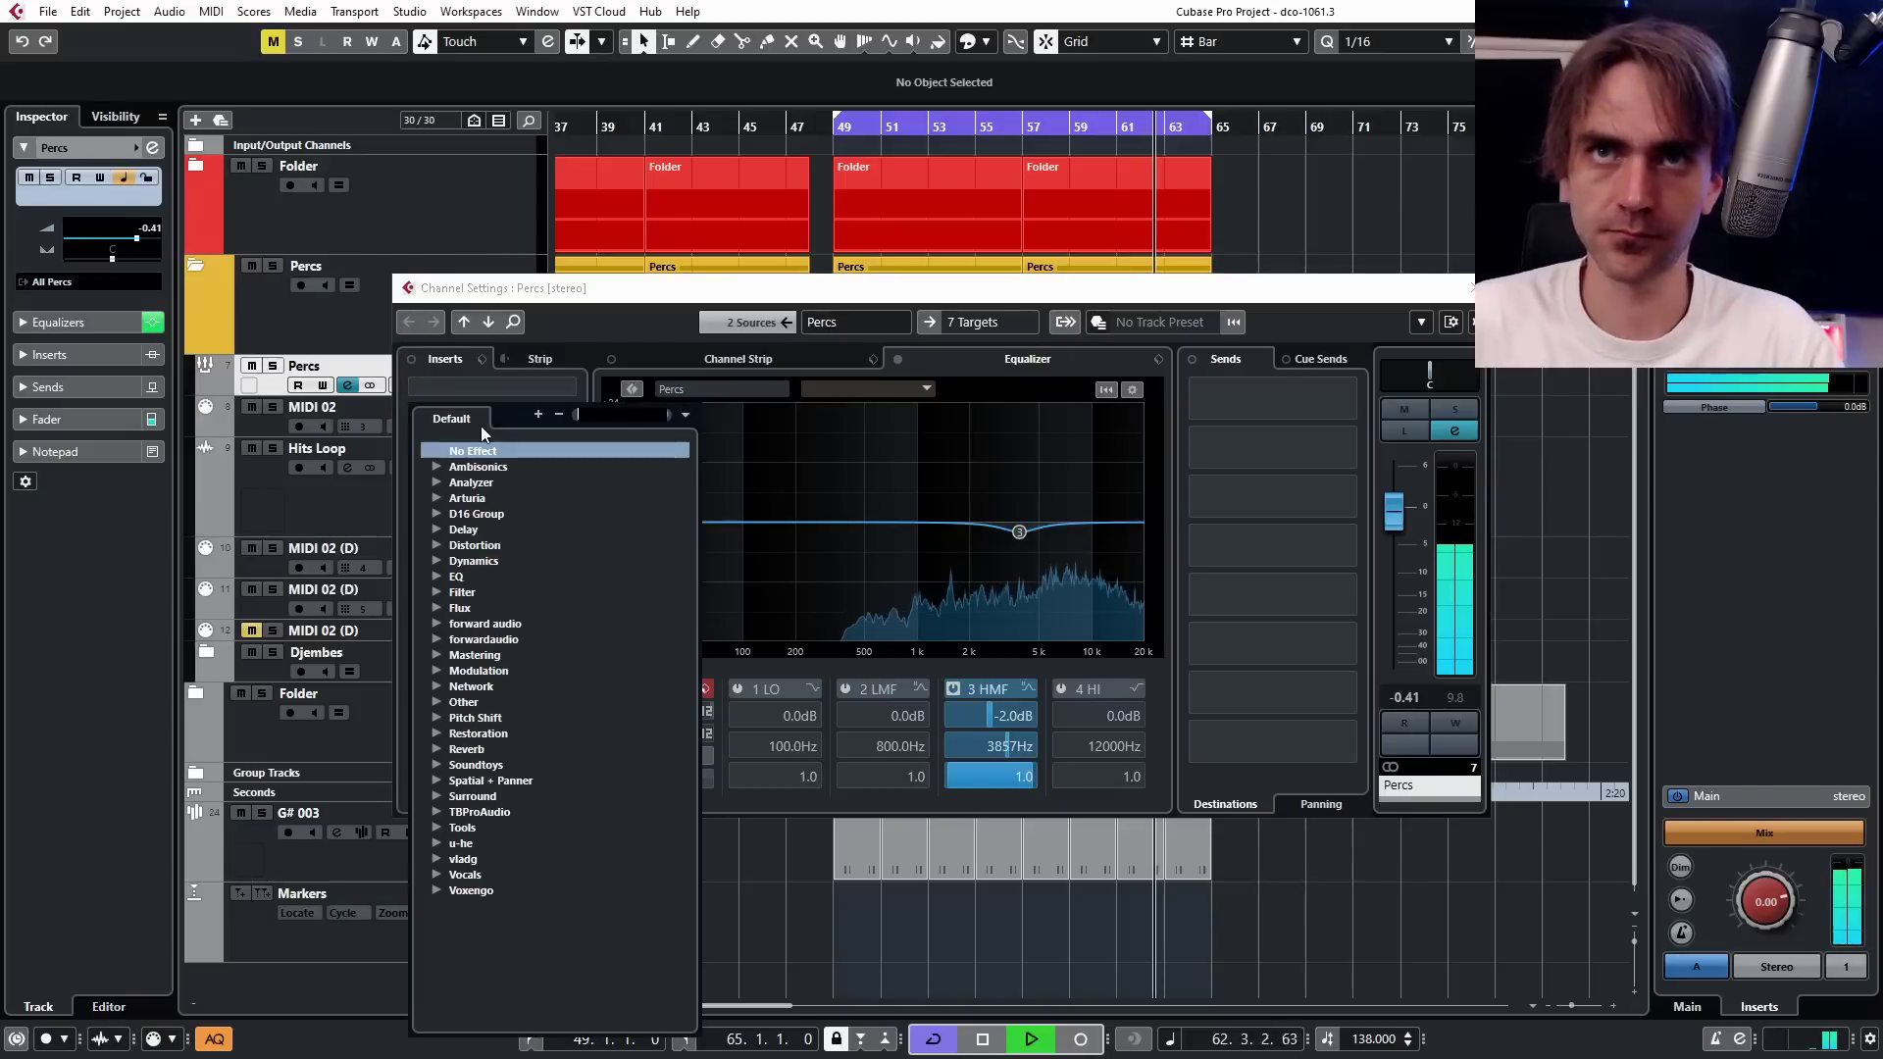
pyautogui.press('Escape')
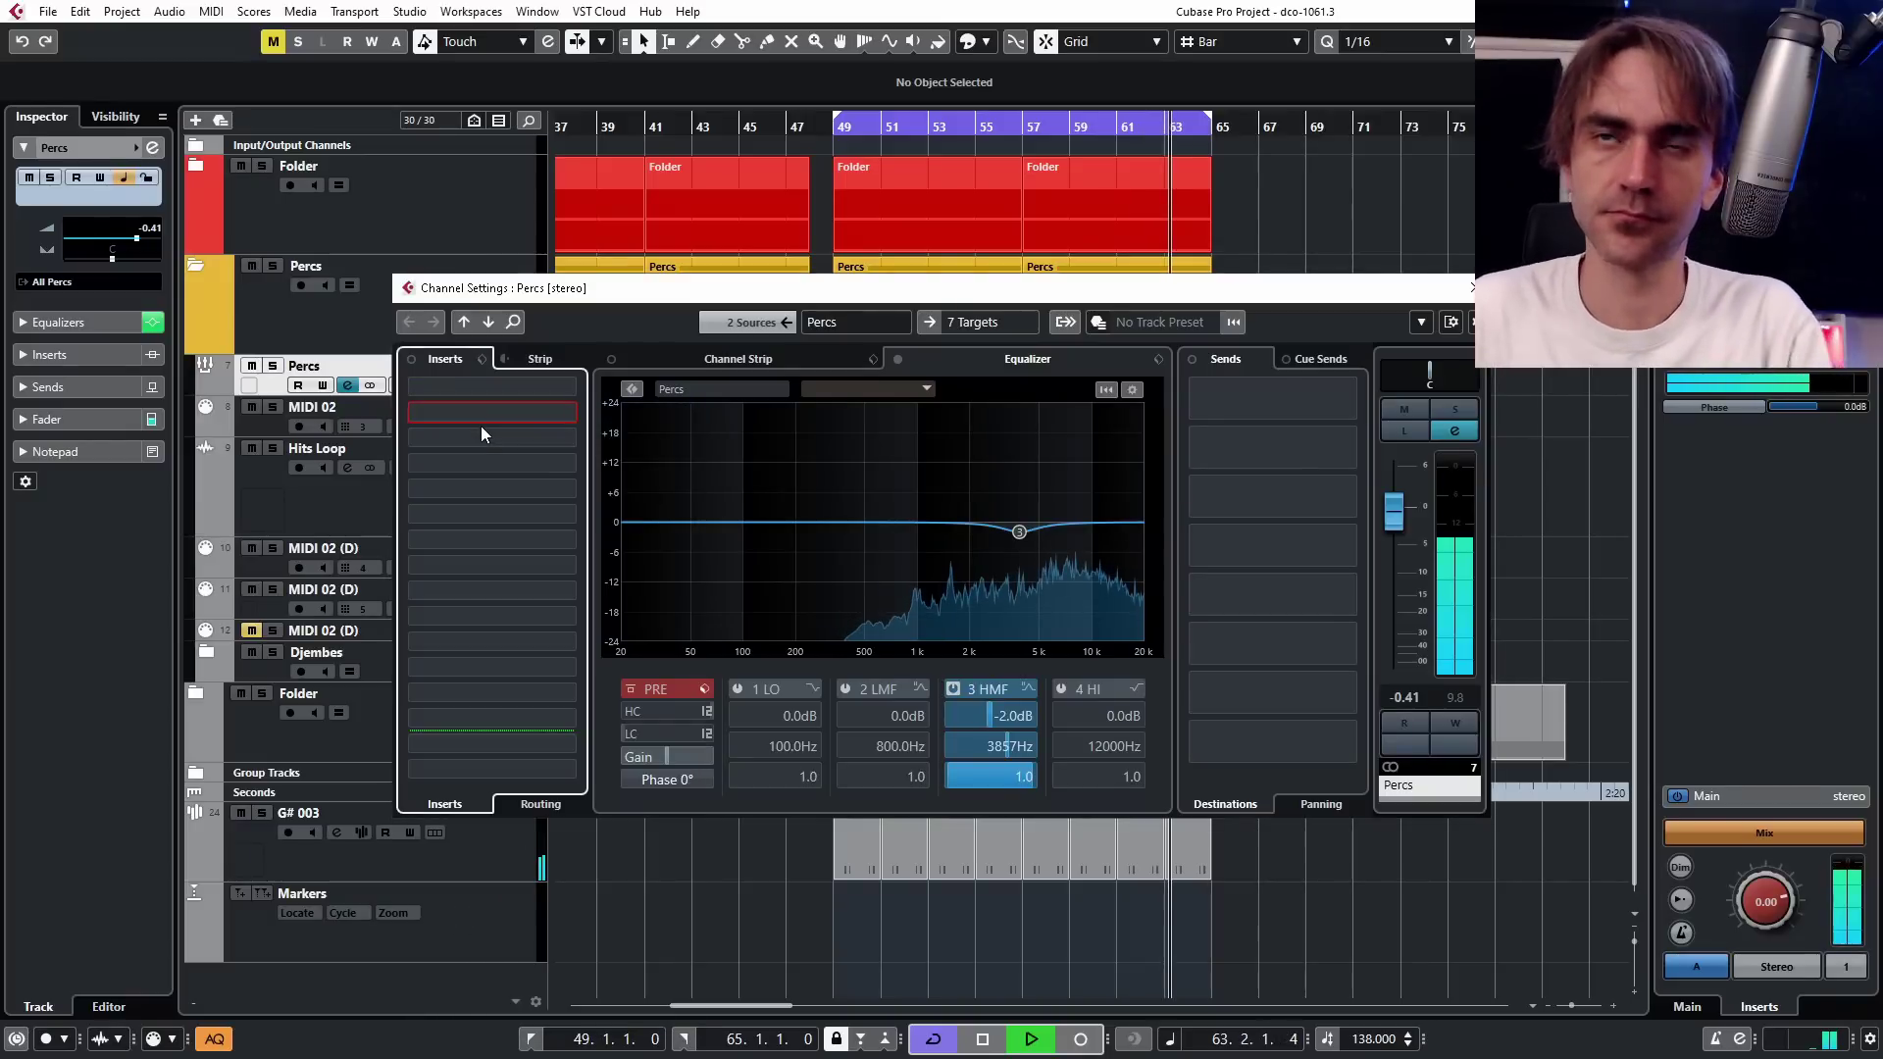
pyautogui.click(431, 413)
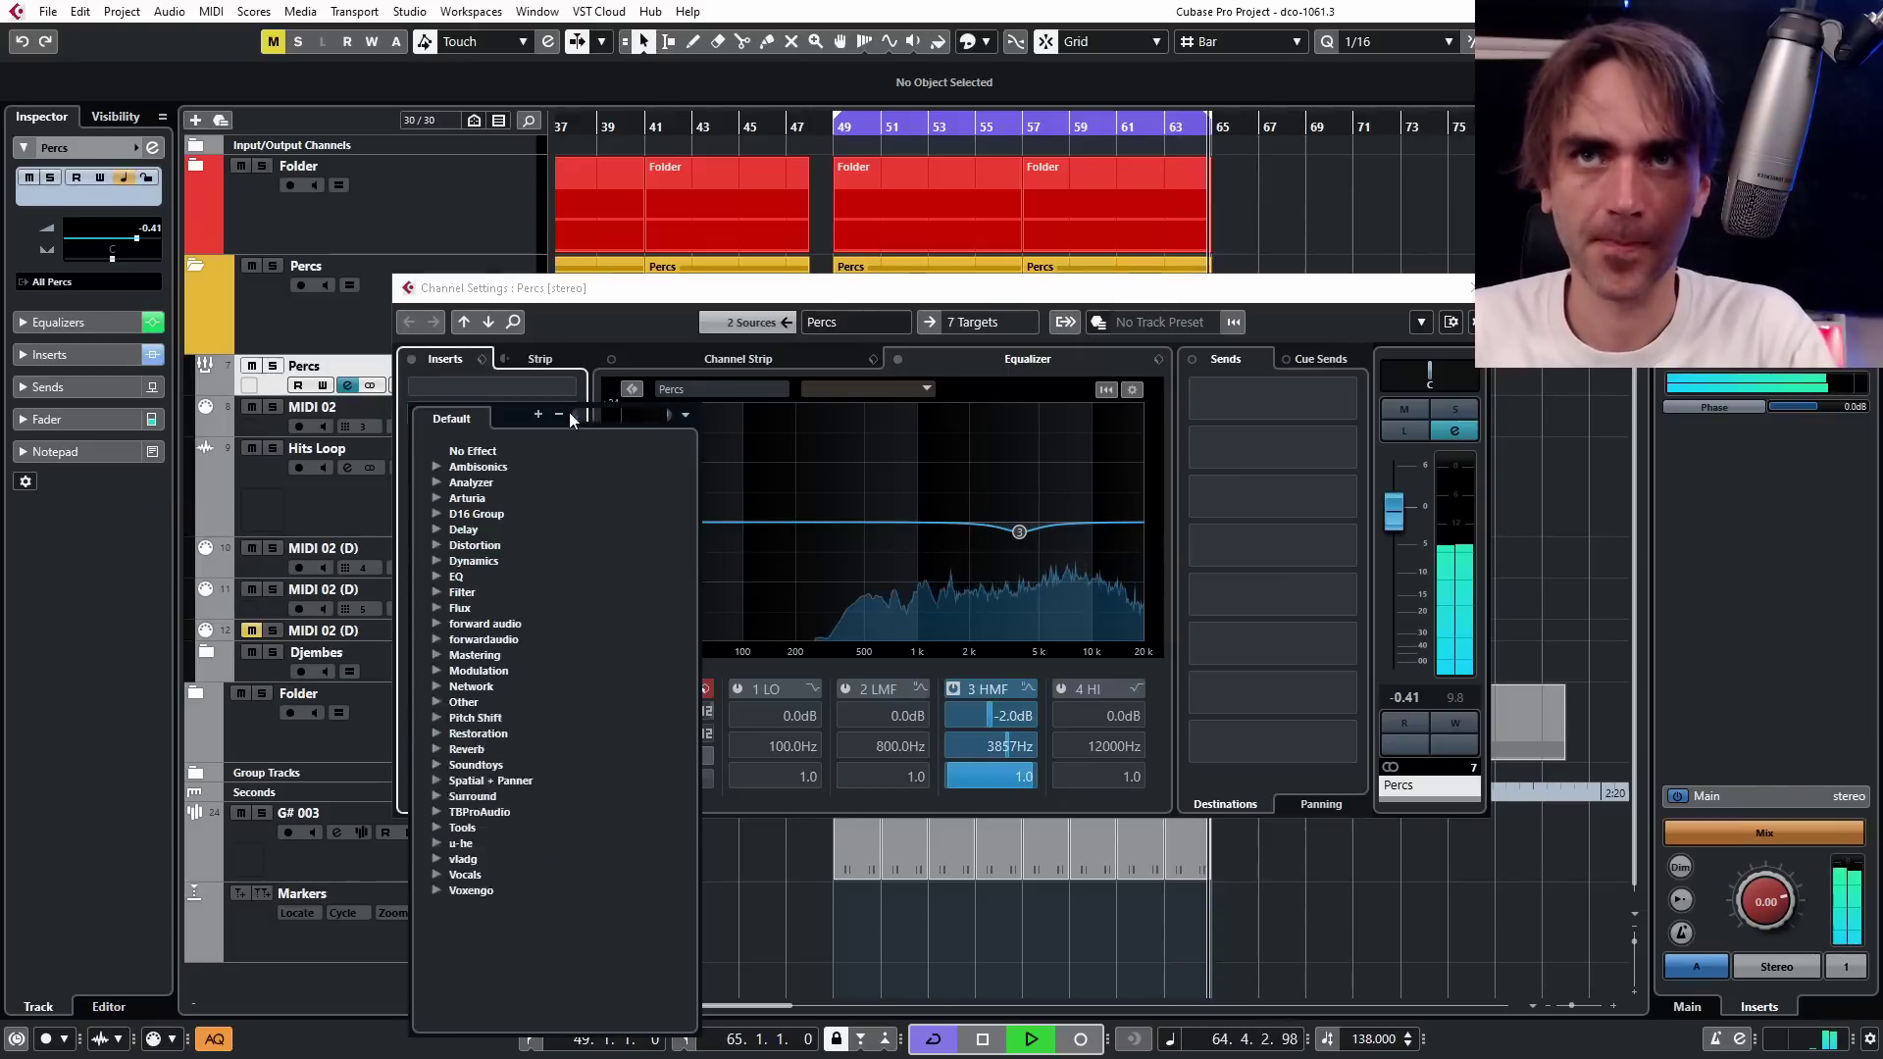
pyautogui.write('imager')
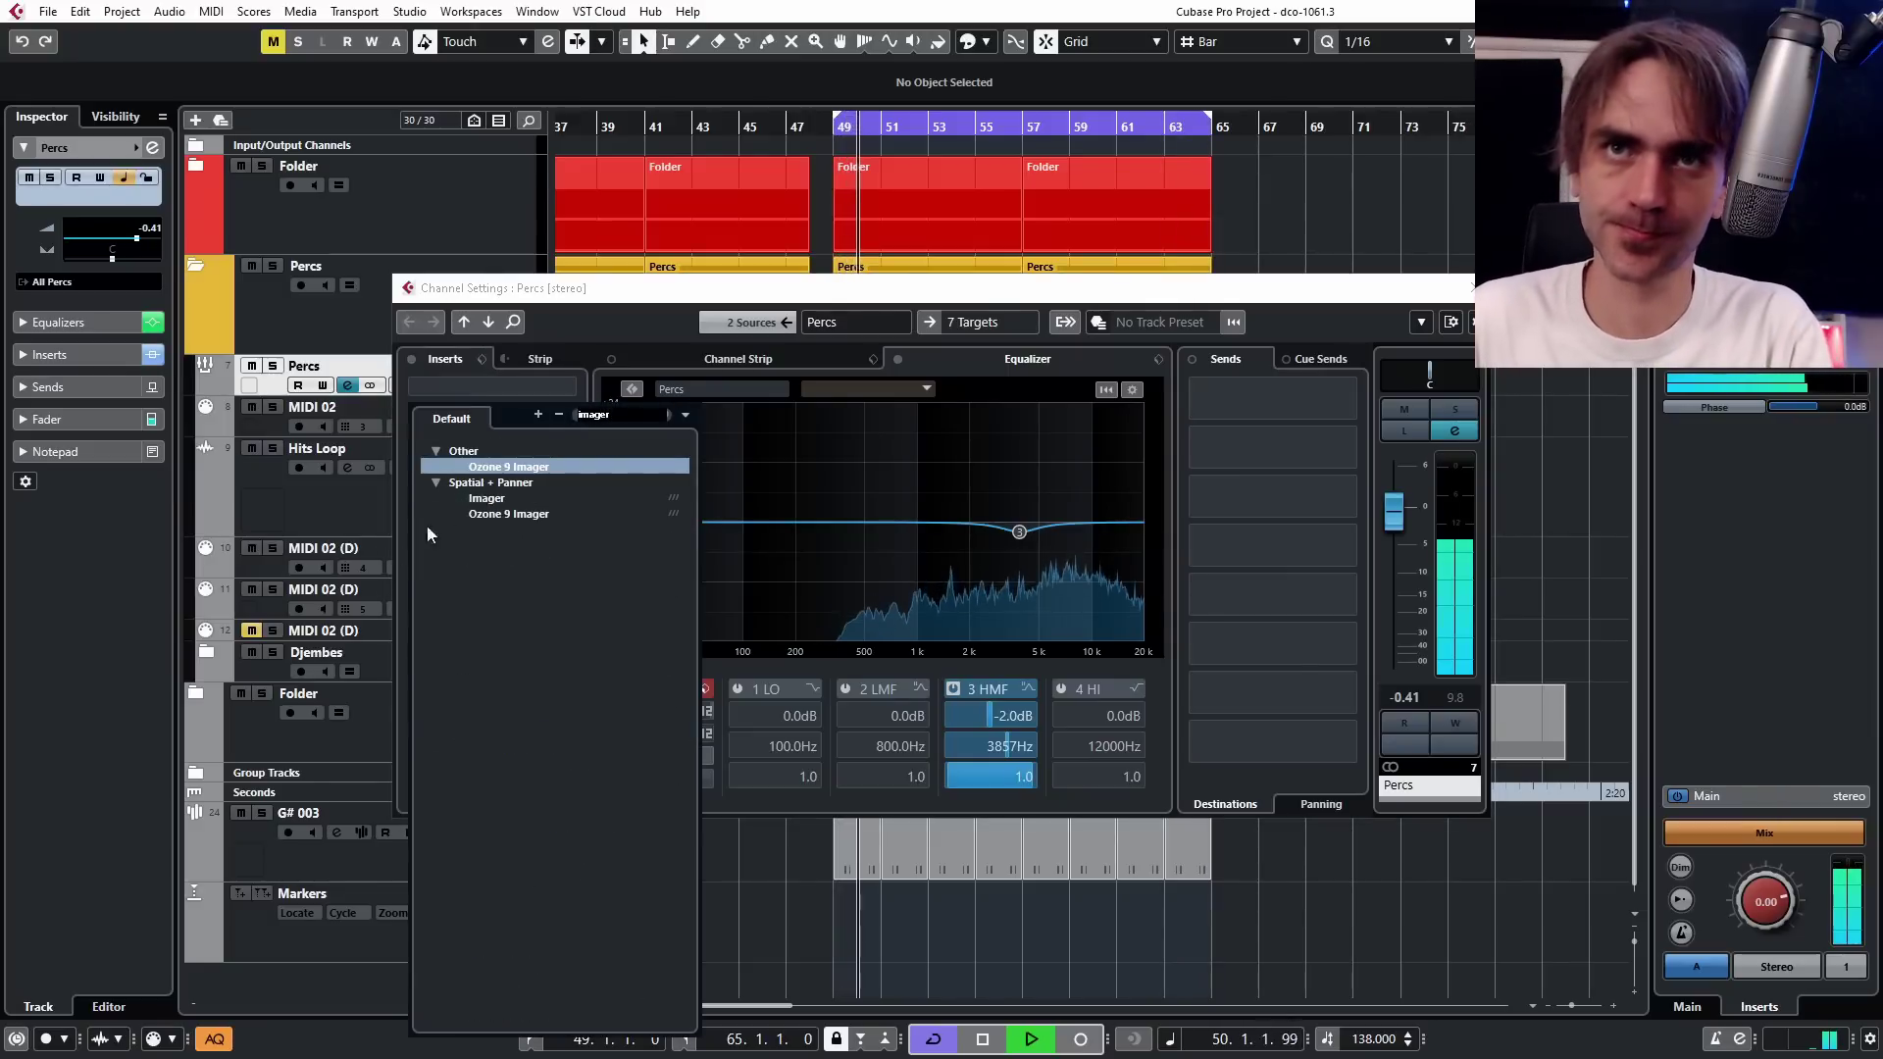
pyautogui.click(486, 499)
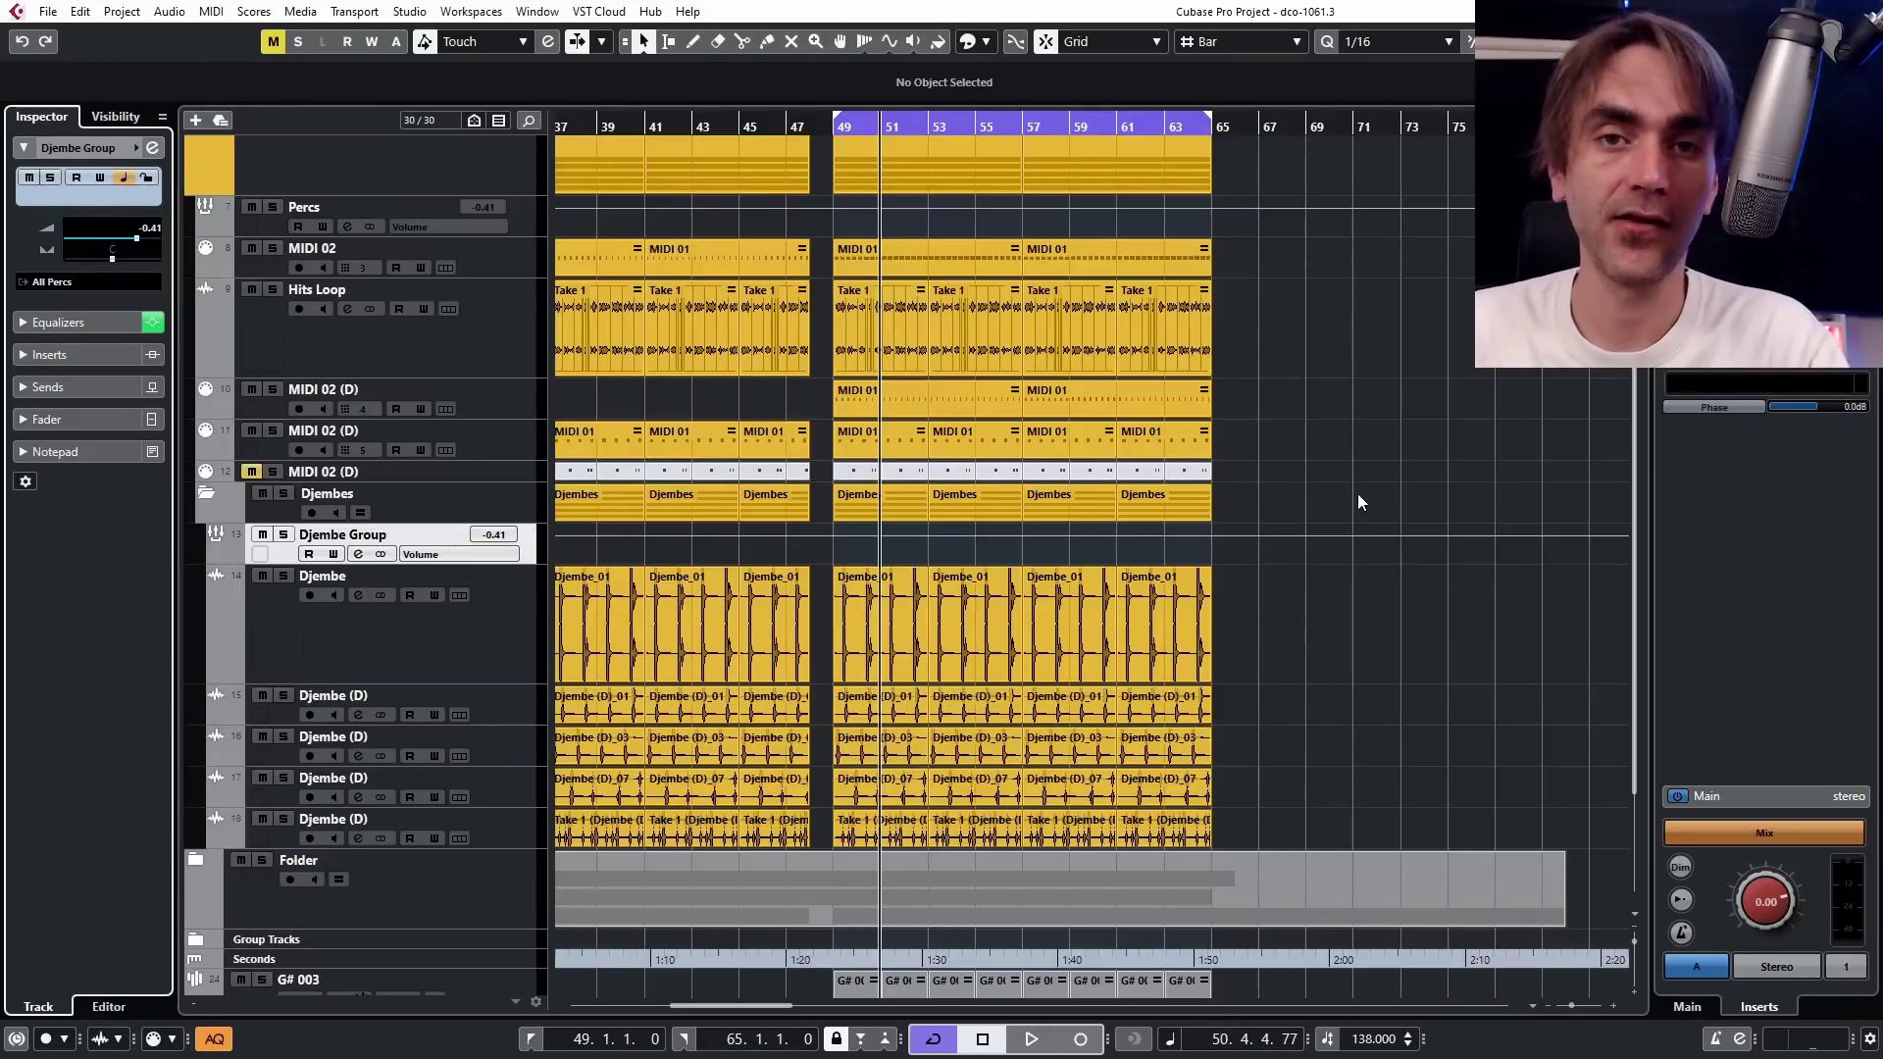
pyautogui.press('e')
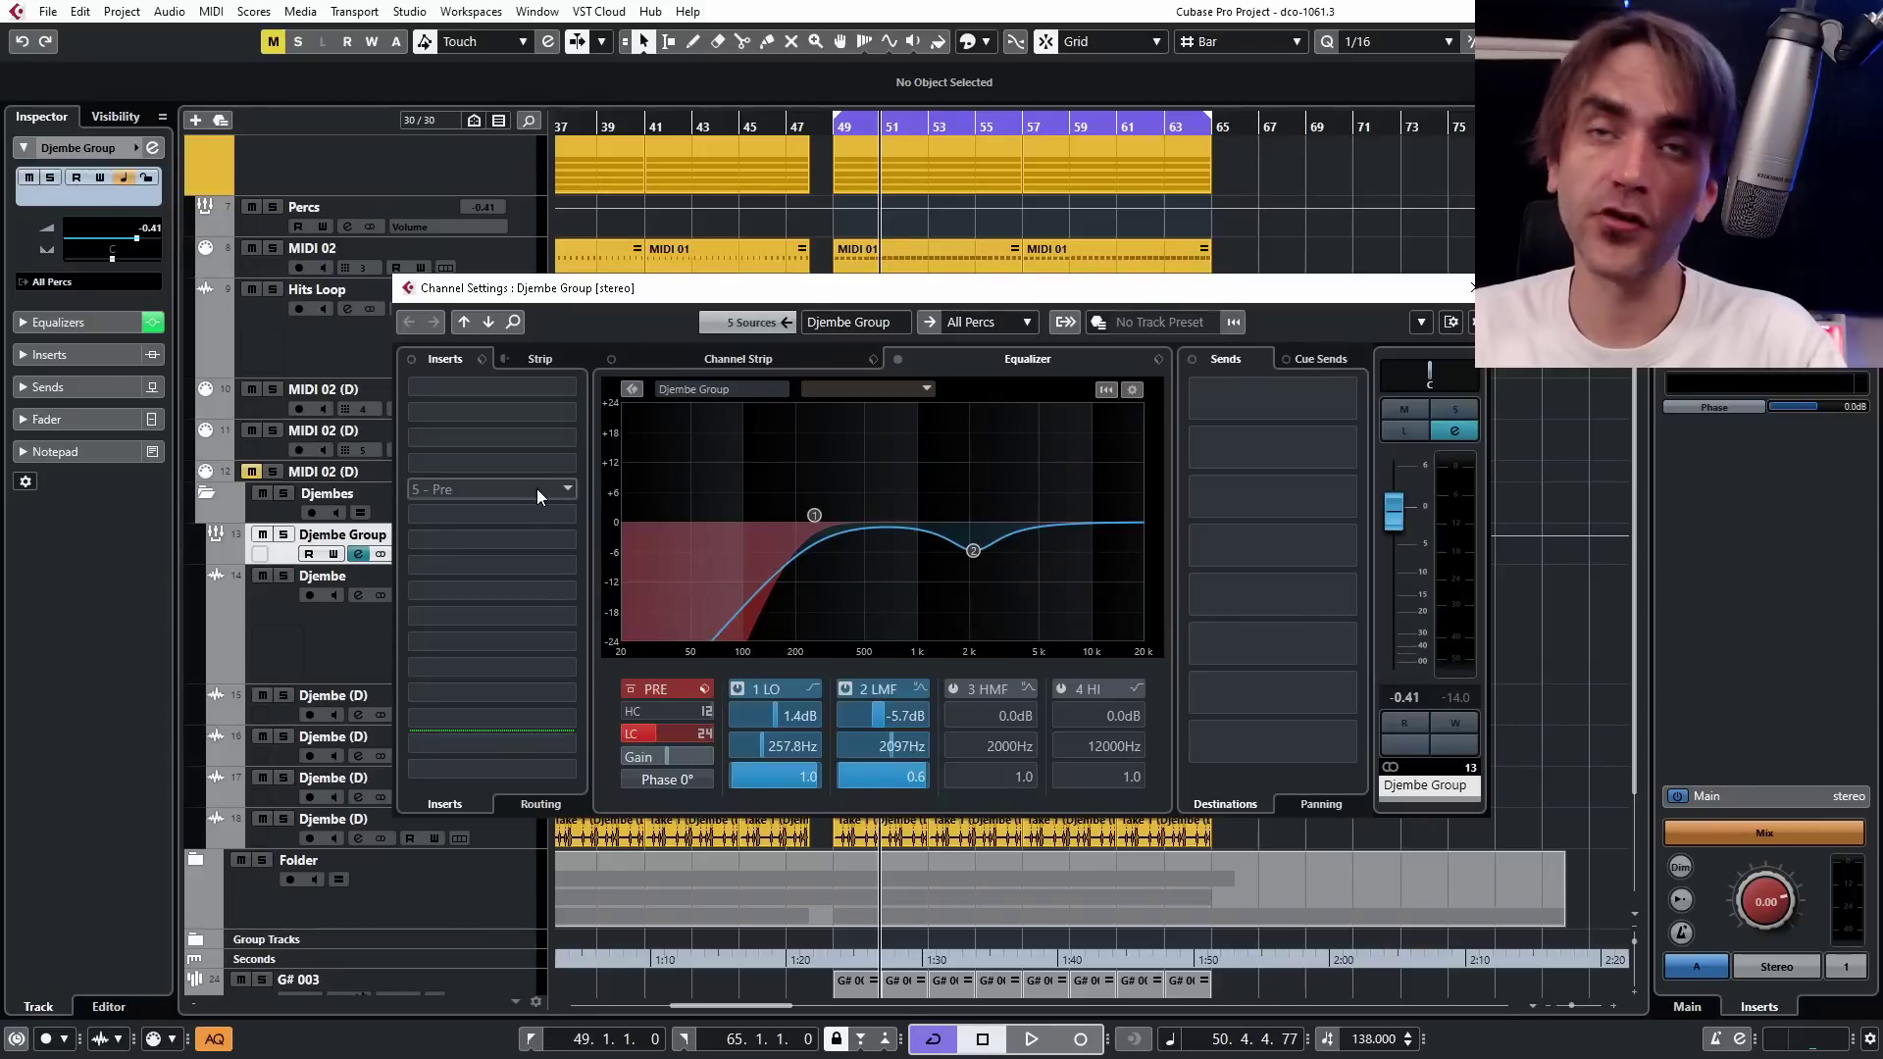
pyautogui.click(538, 488)
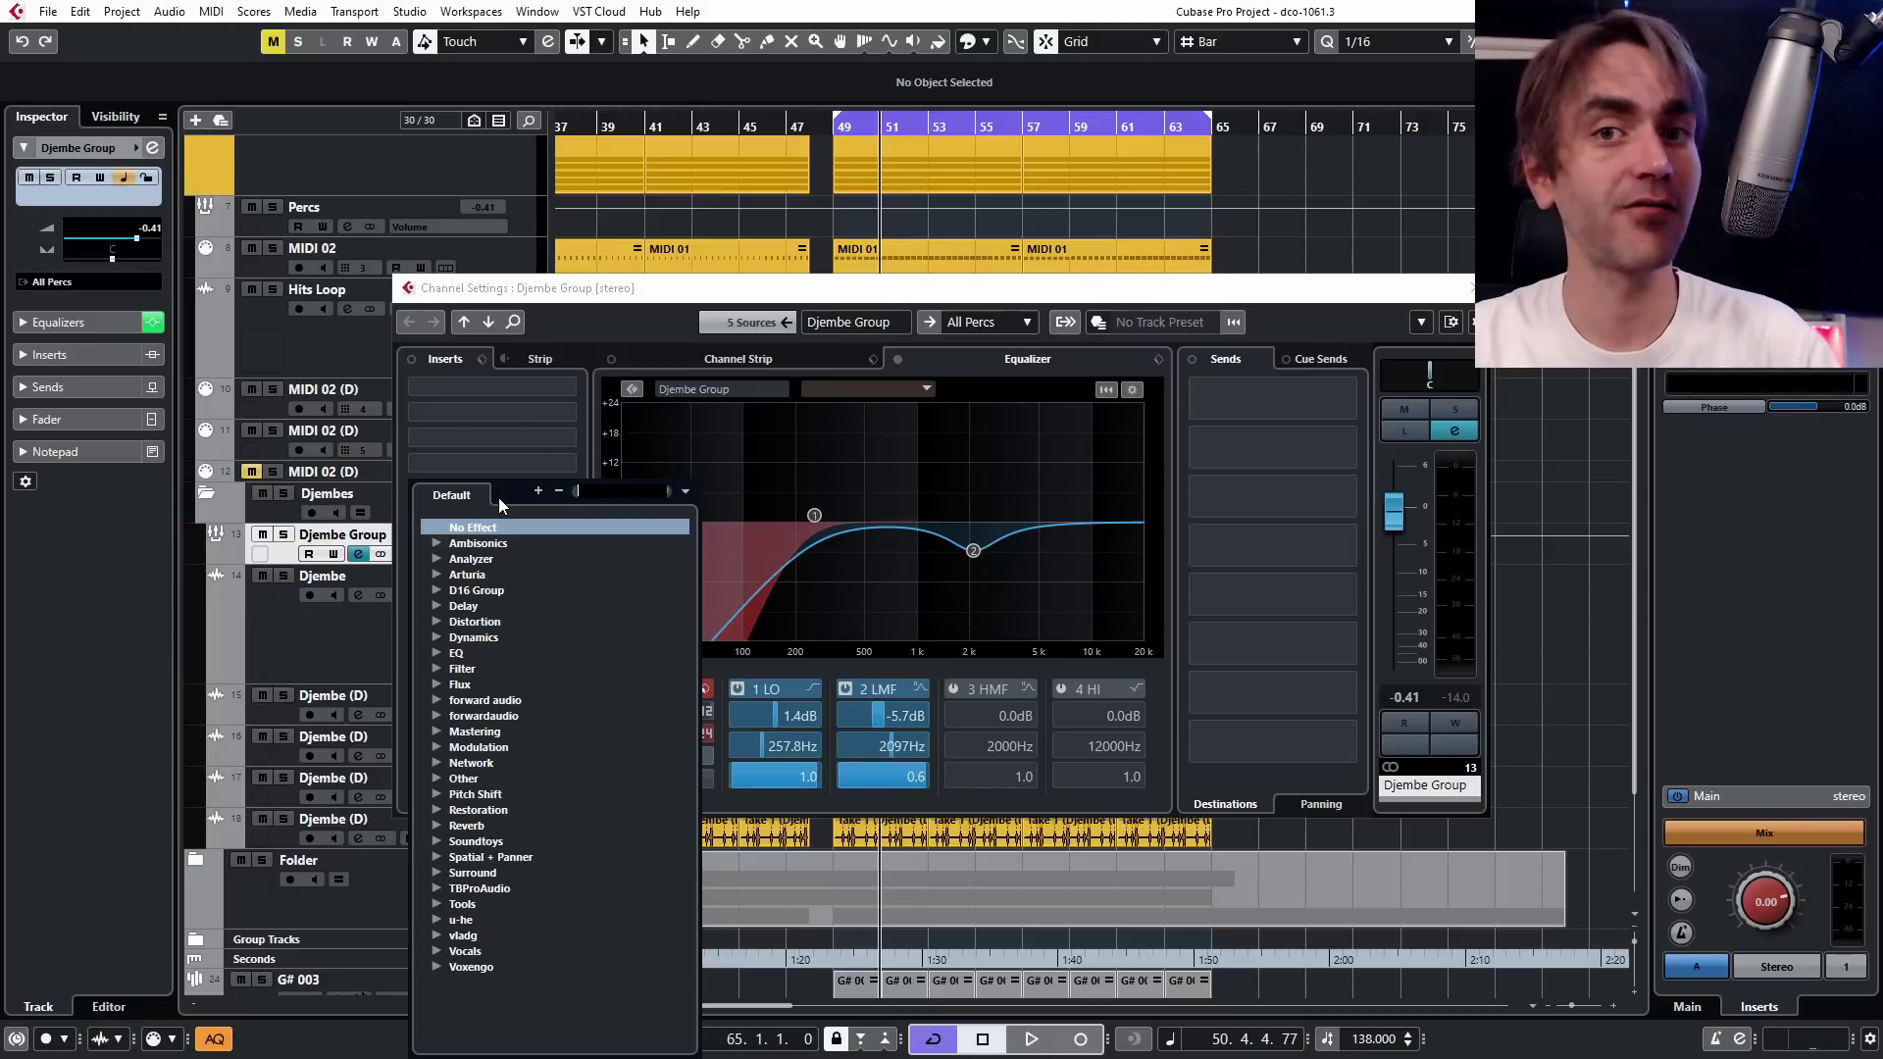
pyautogui.click(477, 543)
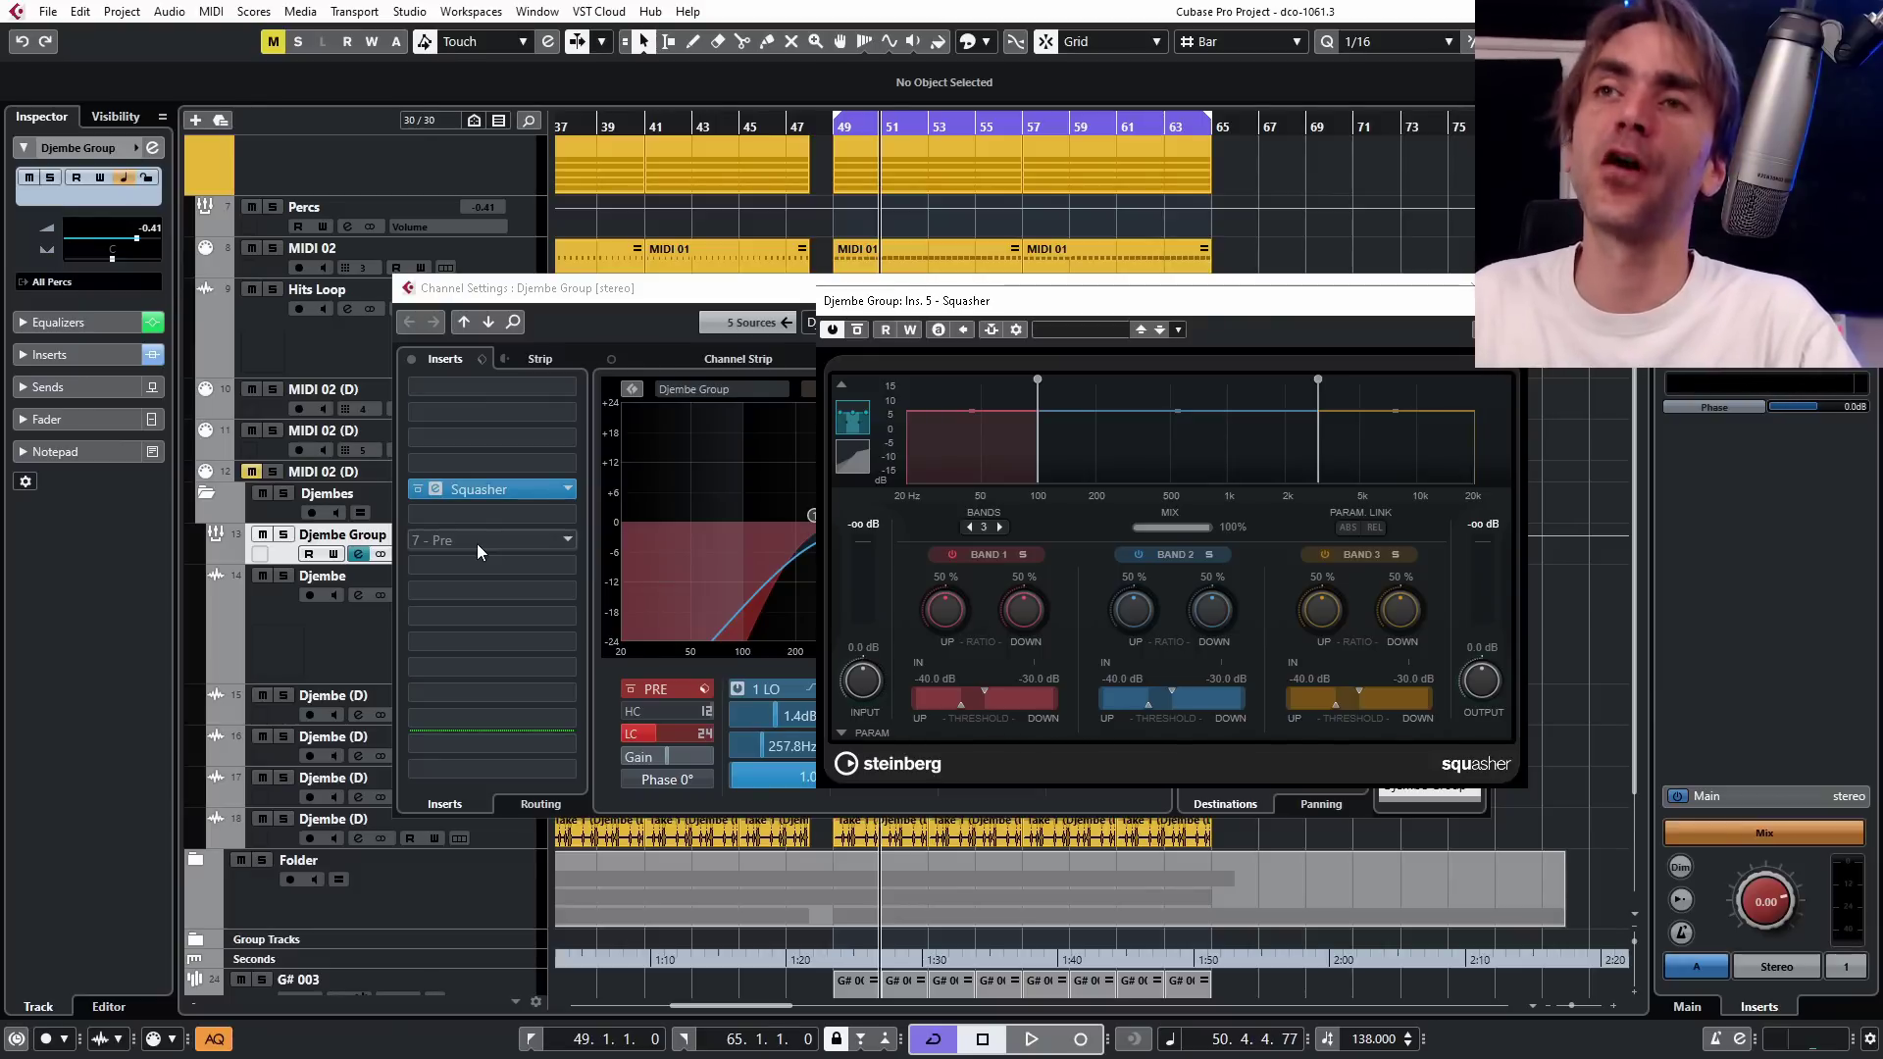
# Solo the Djembe Group and bypass its Squasher insert.
pyautogui.click(369, 565)
pyautogui.press('s')
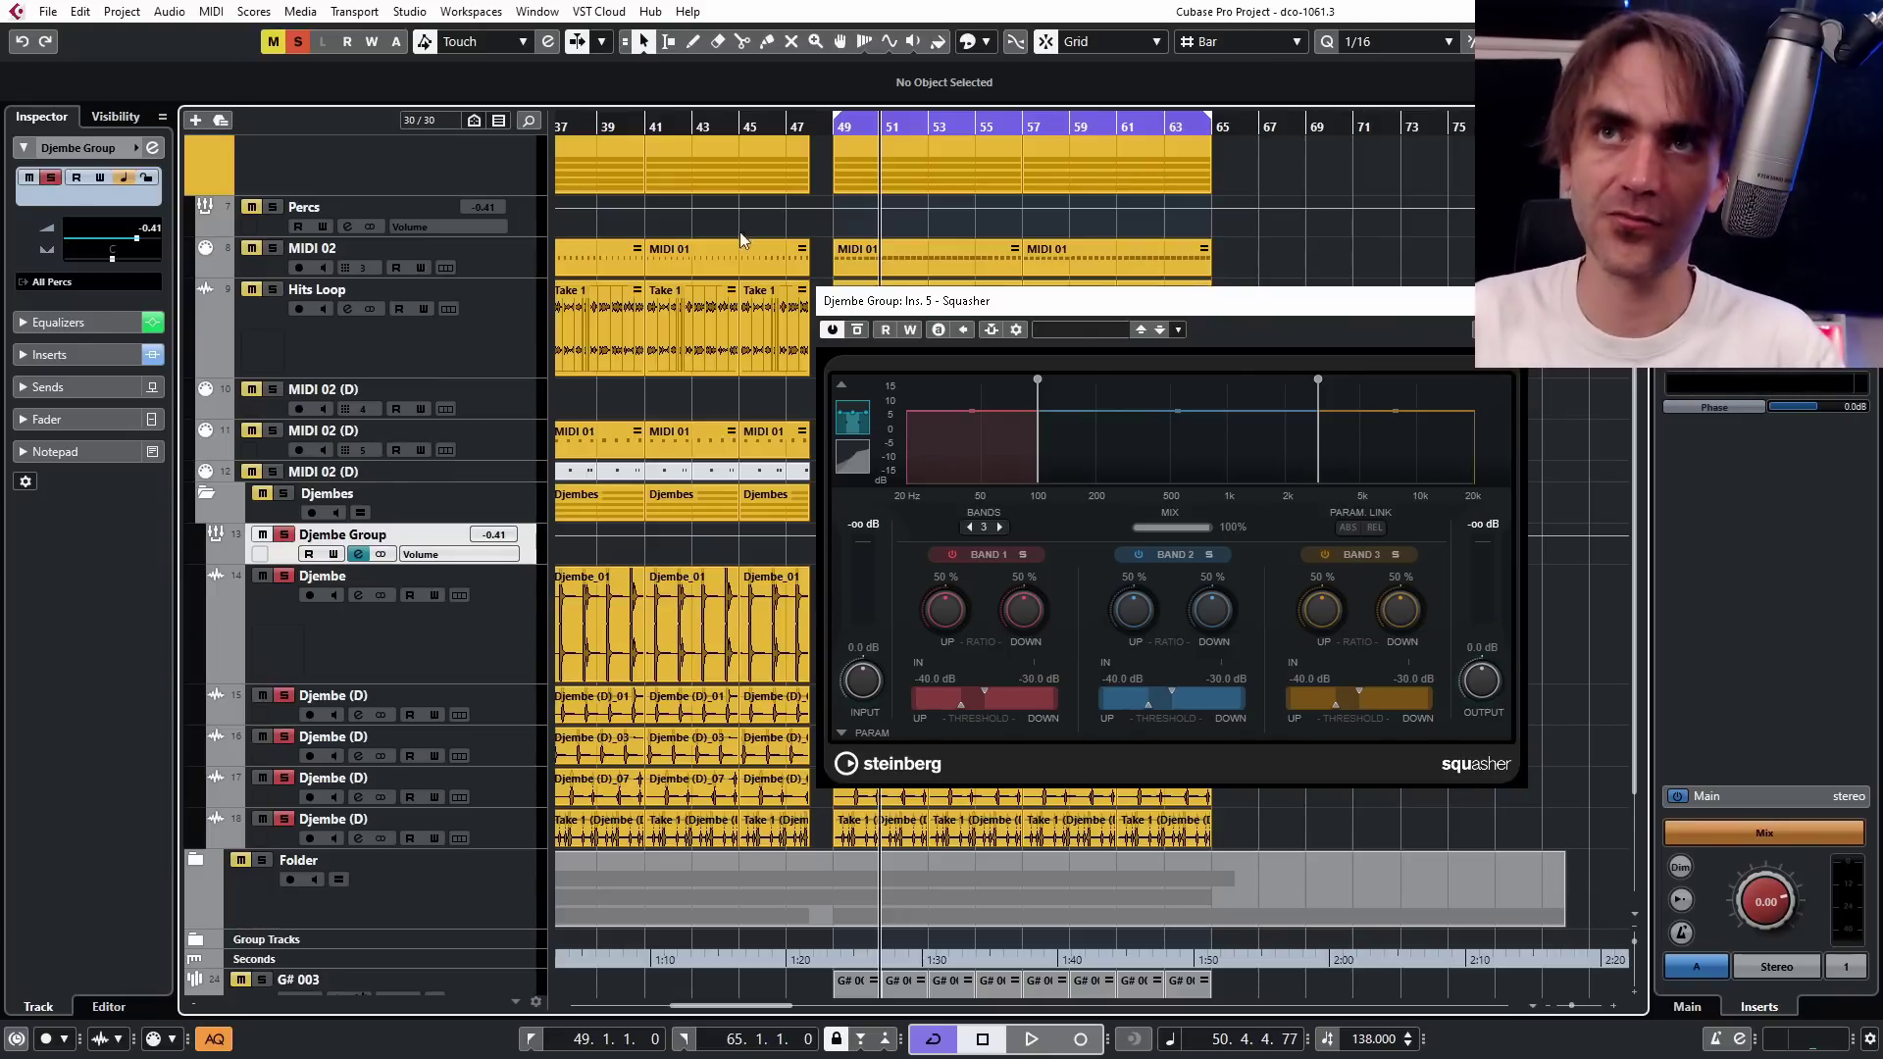
pyautogui.moveTo(871, 327); pyautogui.dragTo(810, 336)
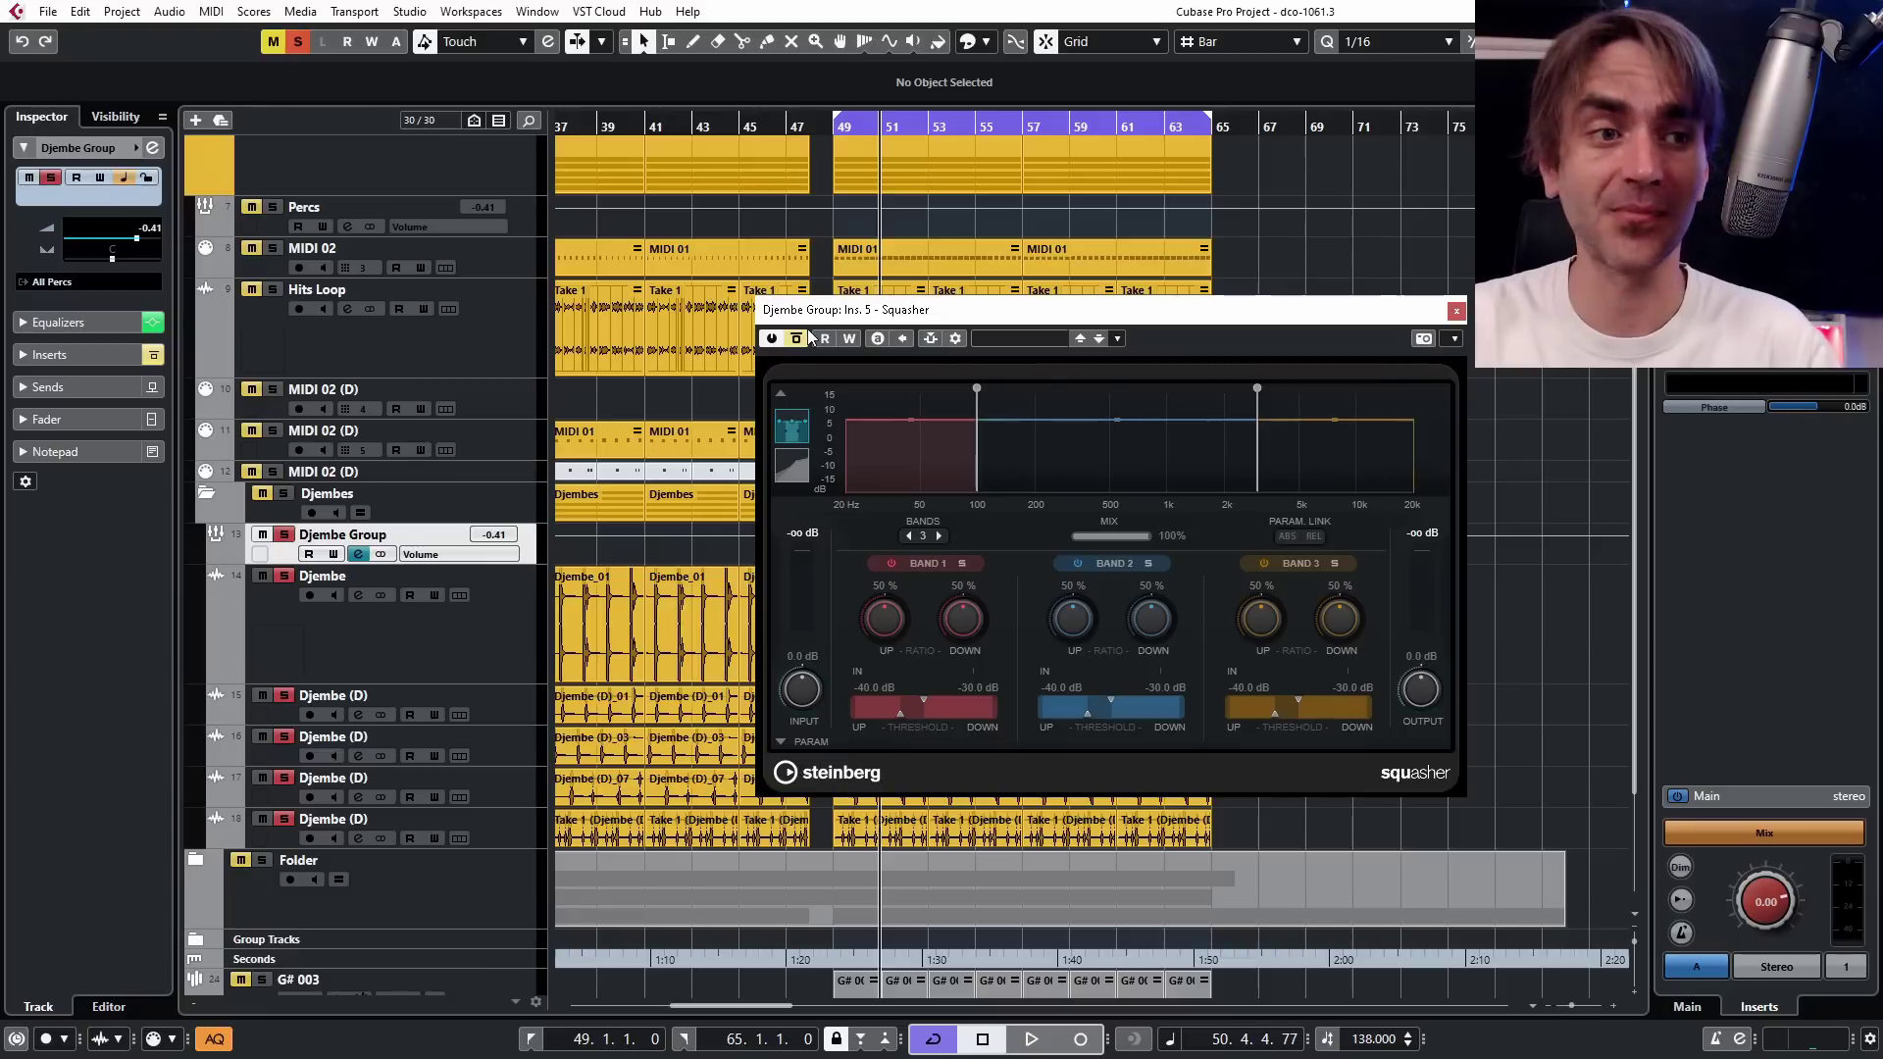
# Compare the soloed Djembe Group with Squasher bypassed and re-enabled during playback, and move the plug-in window aside.
pyautogui.press('space')
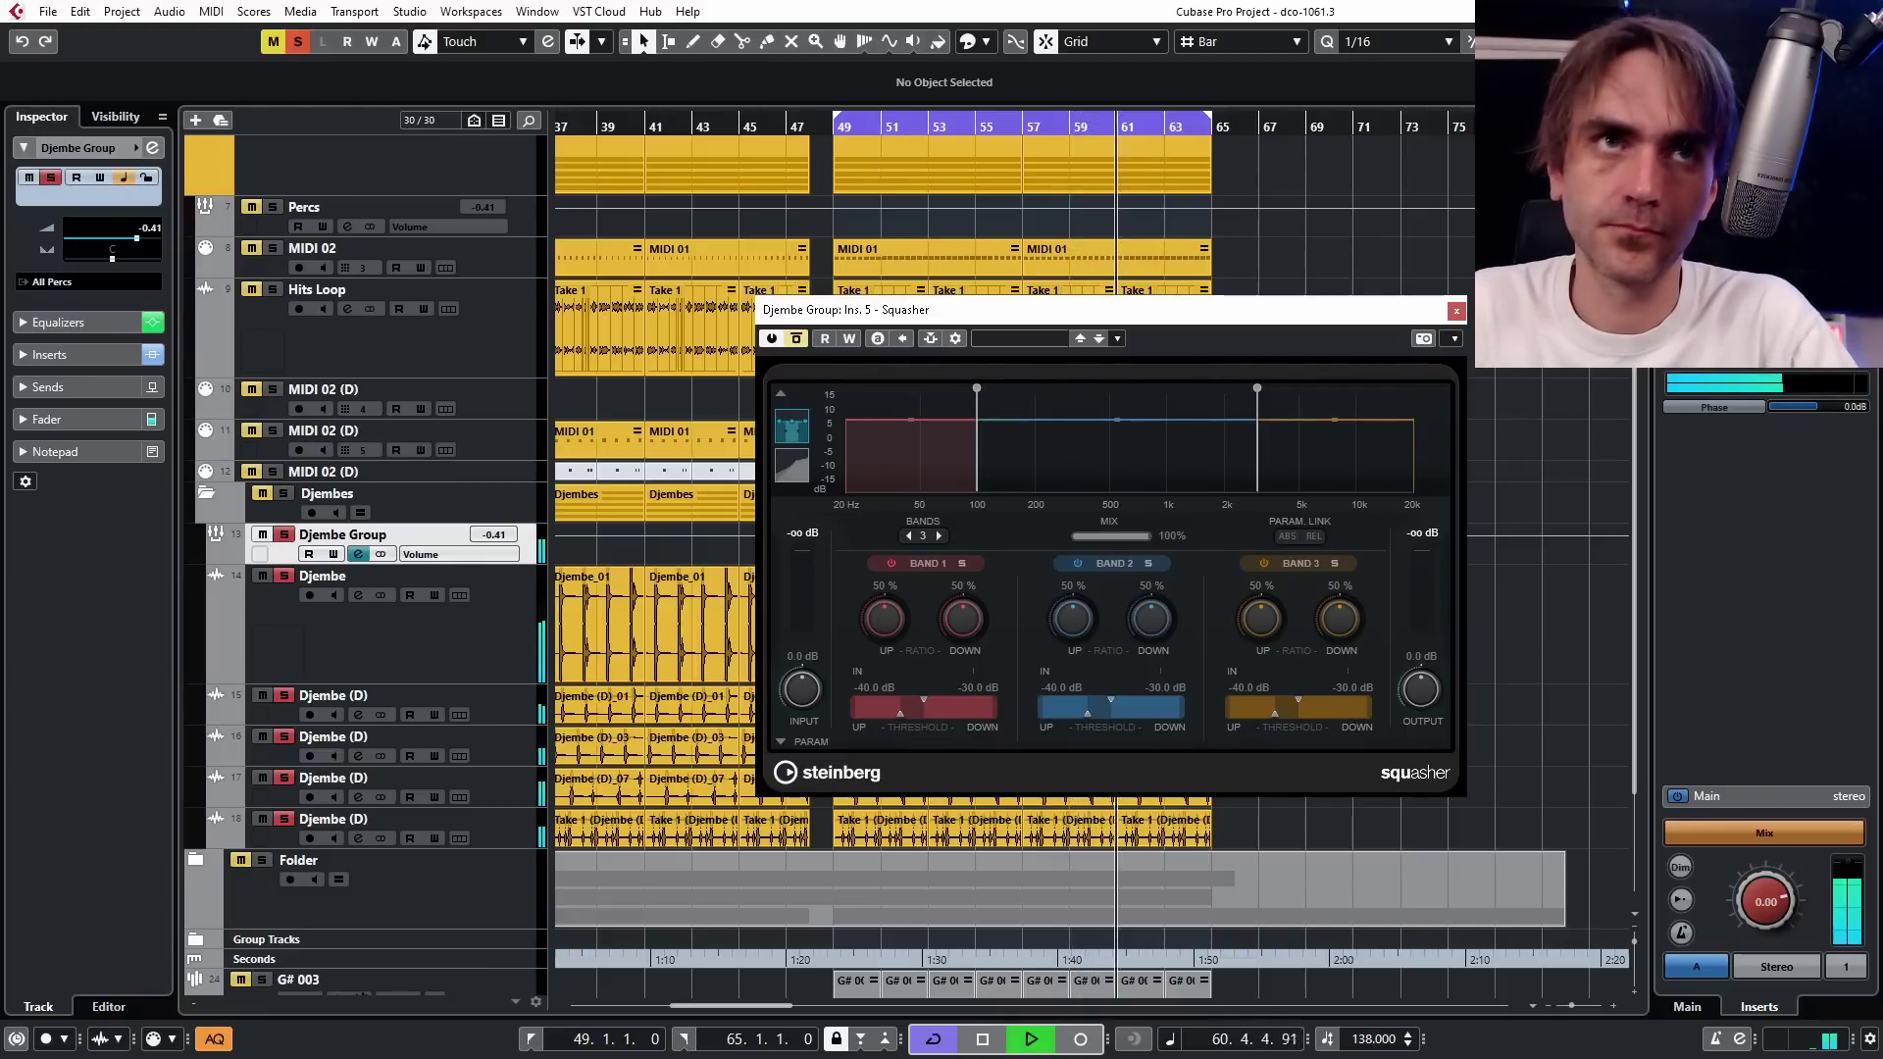
pyautogui.click(795, 338)
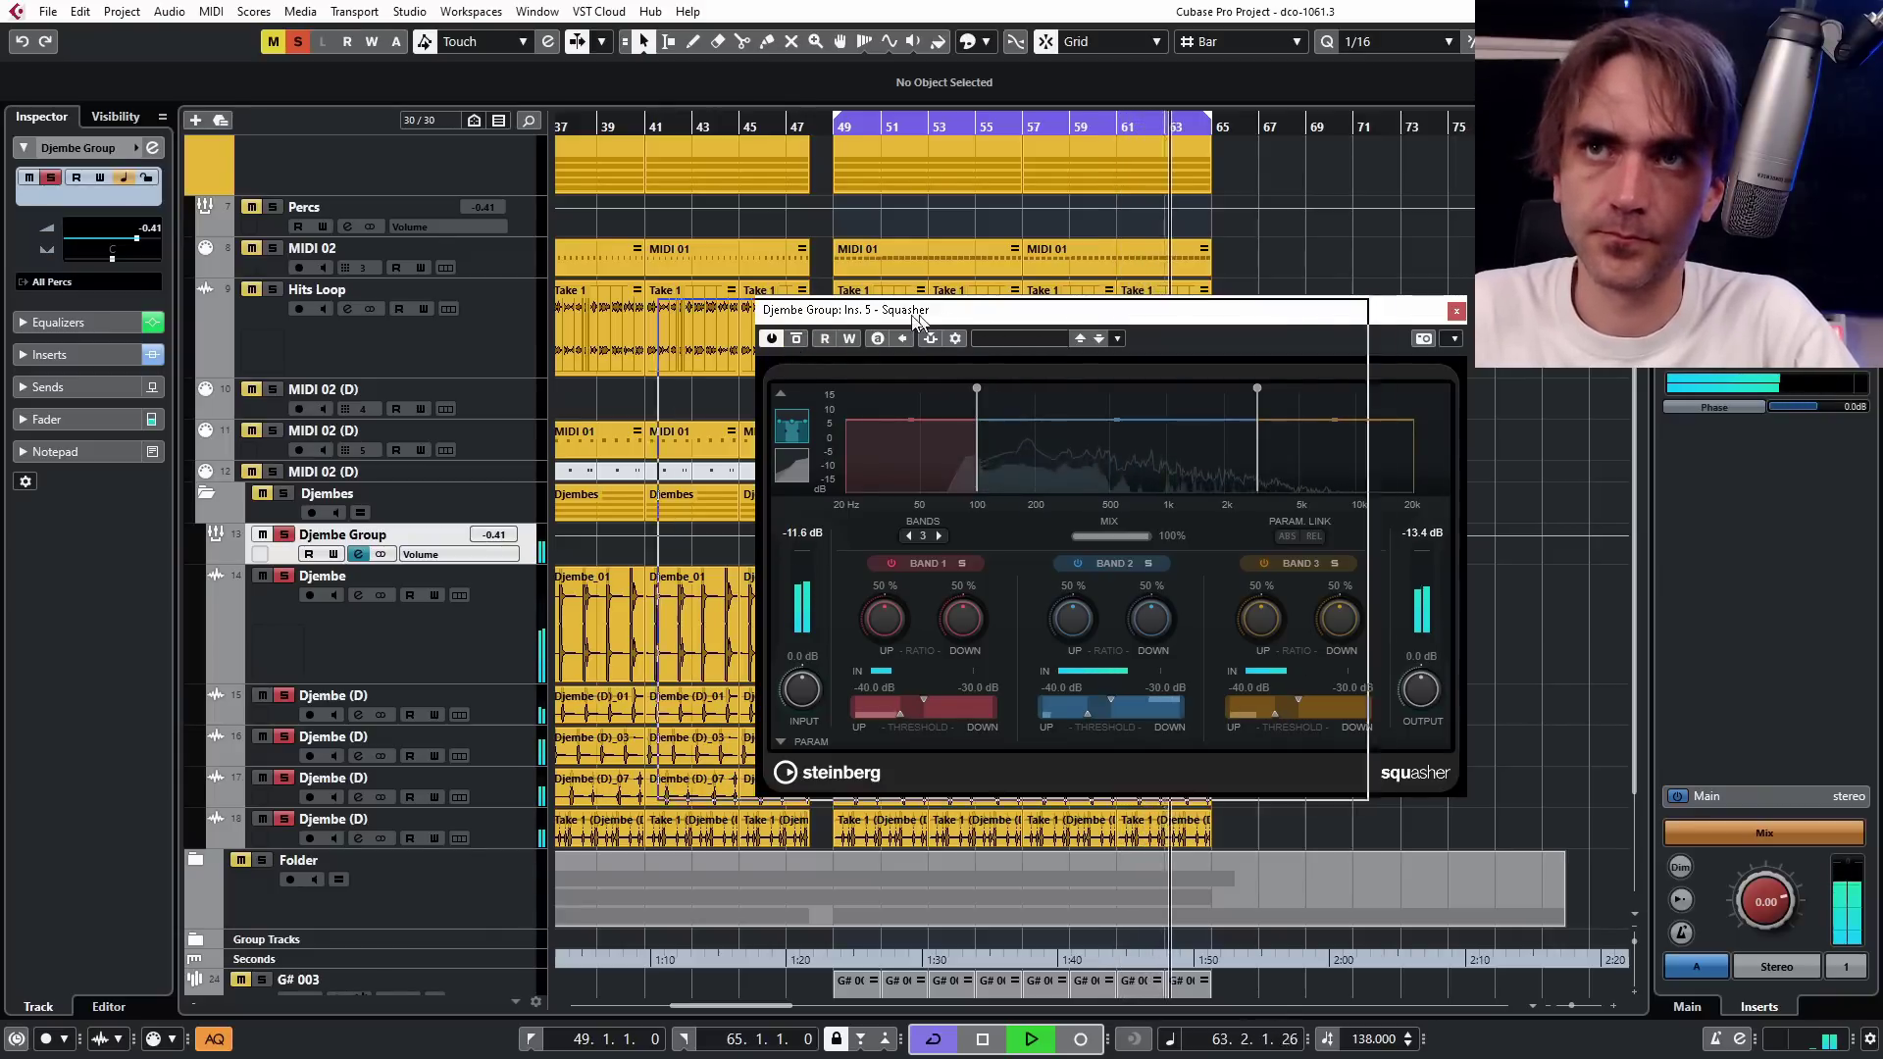
pyautogui.moveTo(1035, 327); pyautogui.dragTo(907, 332)
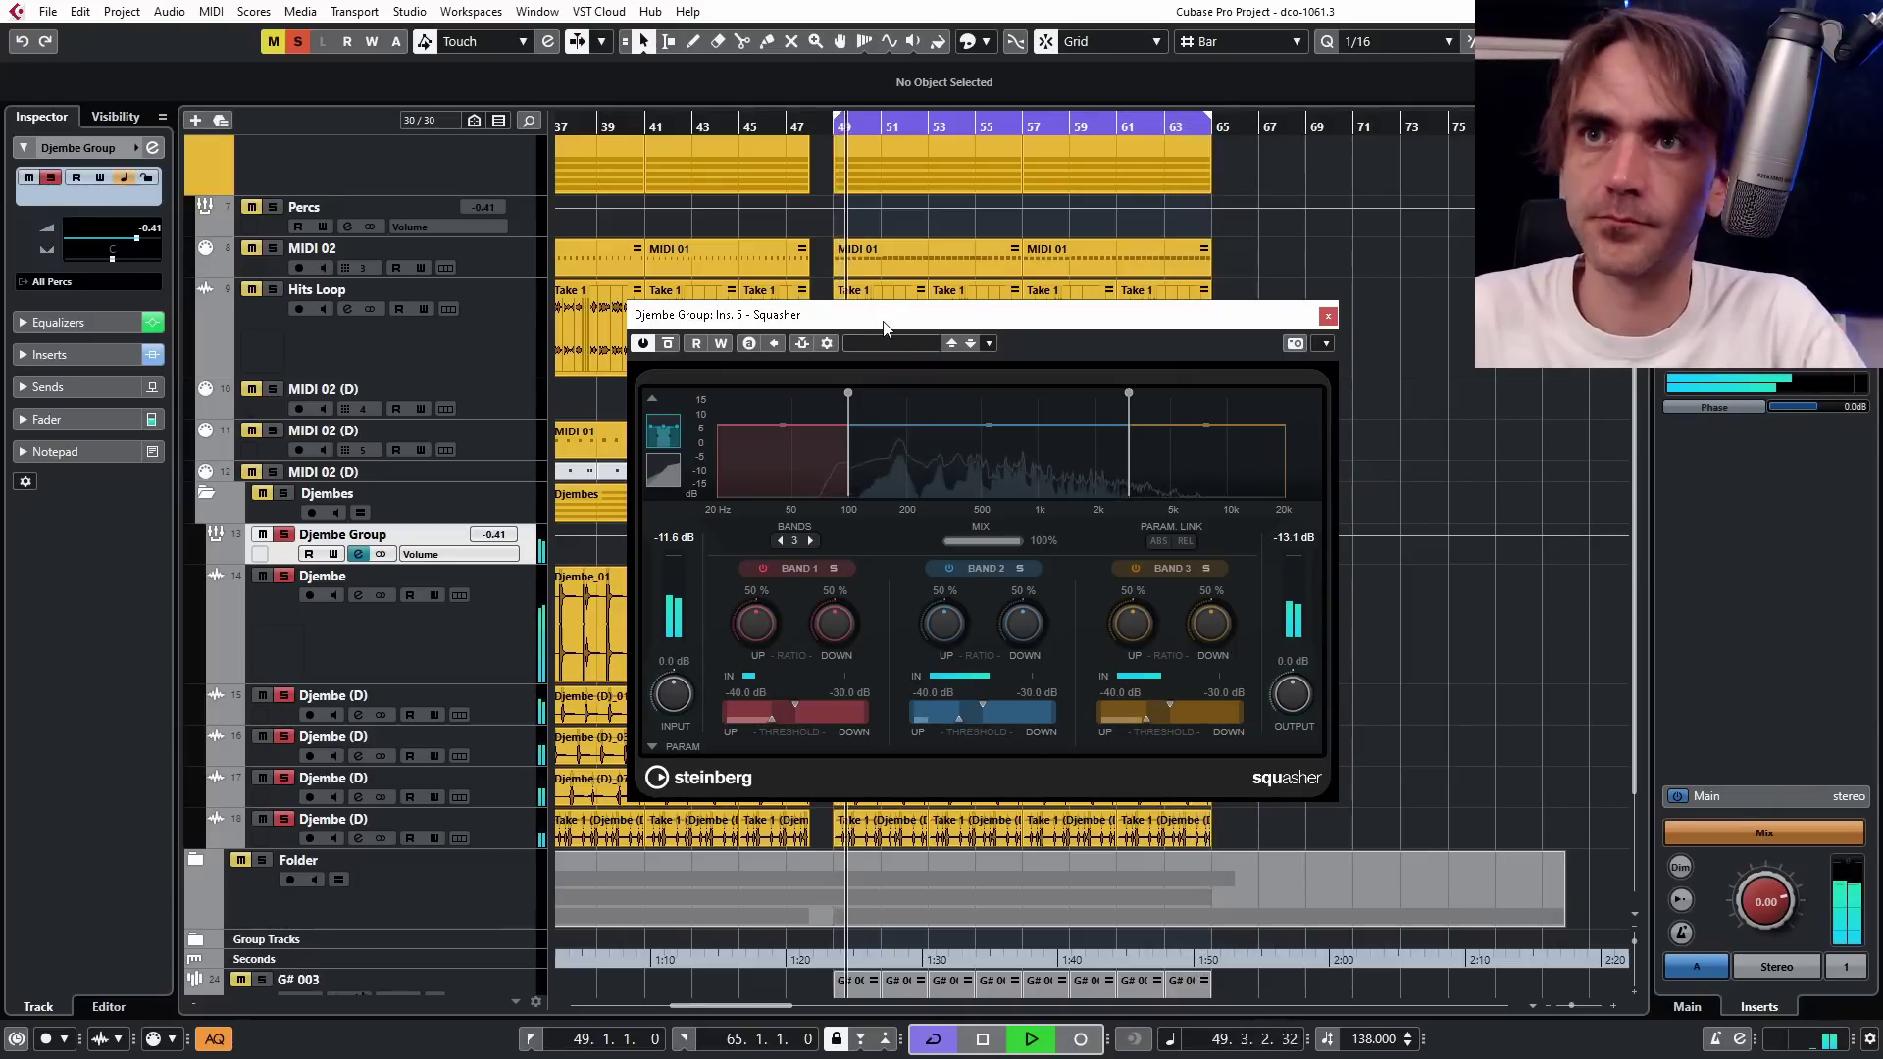
pyautogui.press('space')
pyautogui.moveTo(1103, 327); pyautogui.dragTo(989, 331)
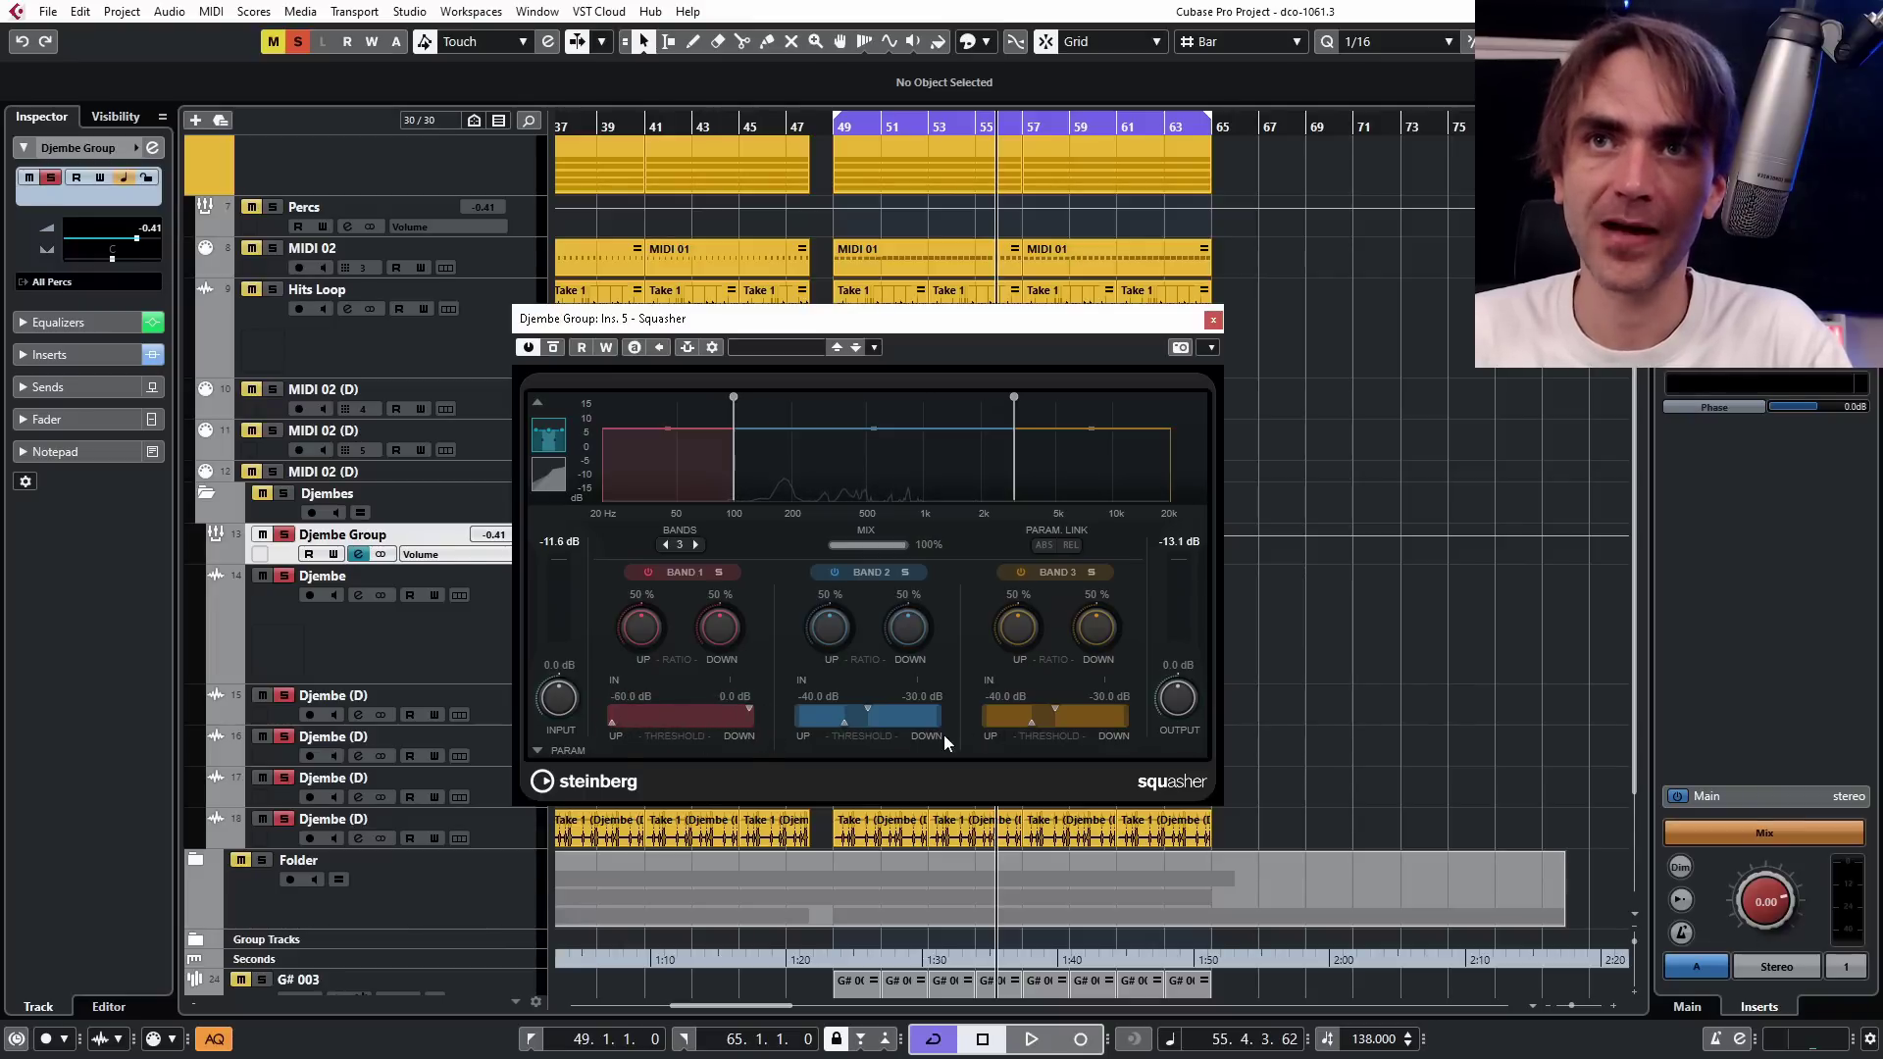
# Reset the band thresholds to -60.0 dB up and 0.0 dB down and set every band's up and down ratios to 0 %.
pyautogui.keyDown('ctrl'); pyautogui.click(840, 727); pyautogui.keyUp('ctrl')
pyautogui.keyDown('ctrl'); pyautogui.click(1031, 722); pyautogui.keyUp('ctrl')
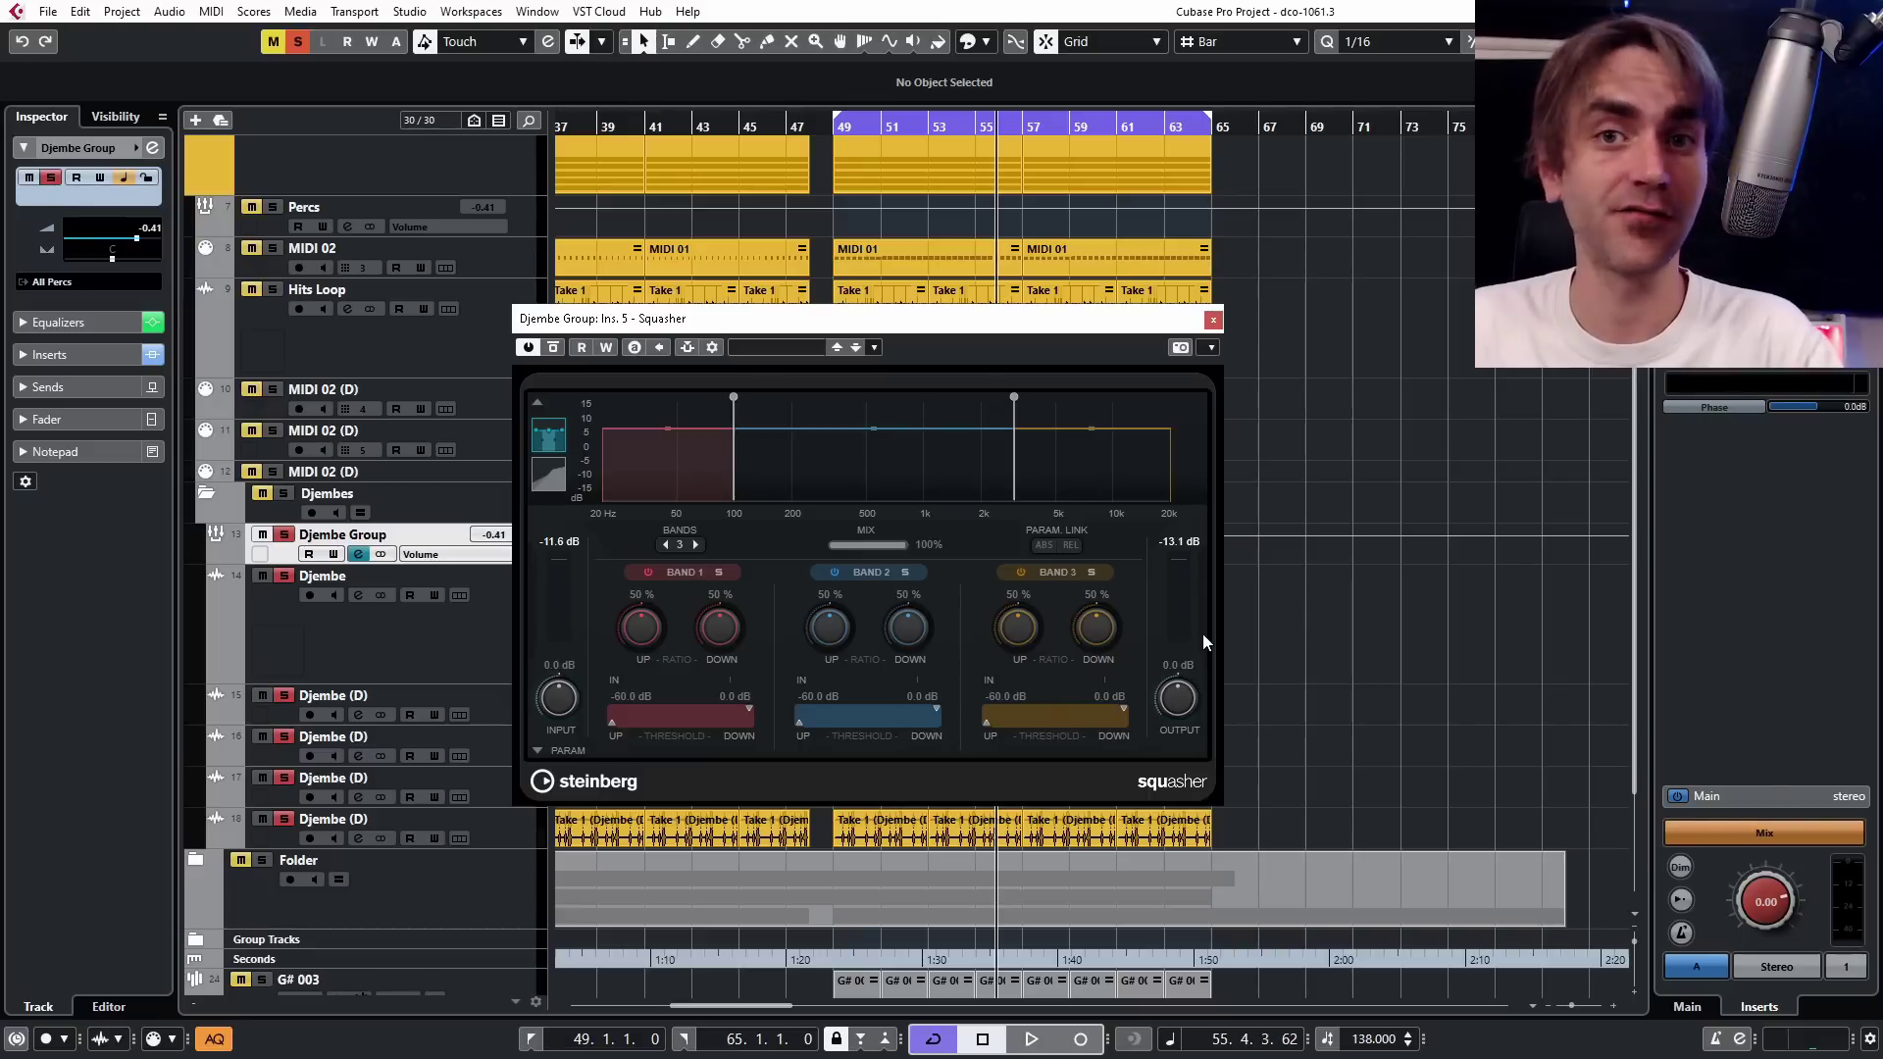
pyautogui.press('space')
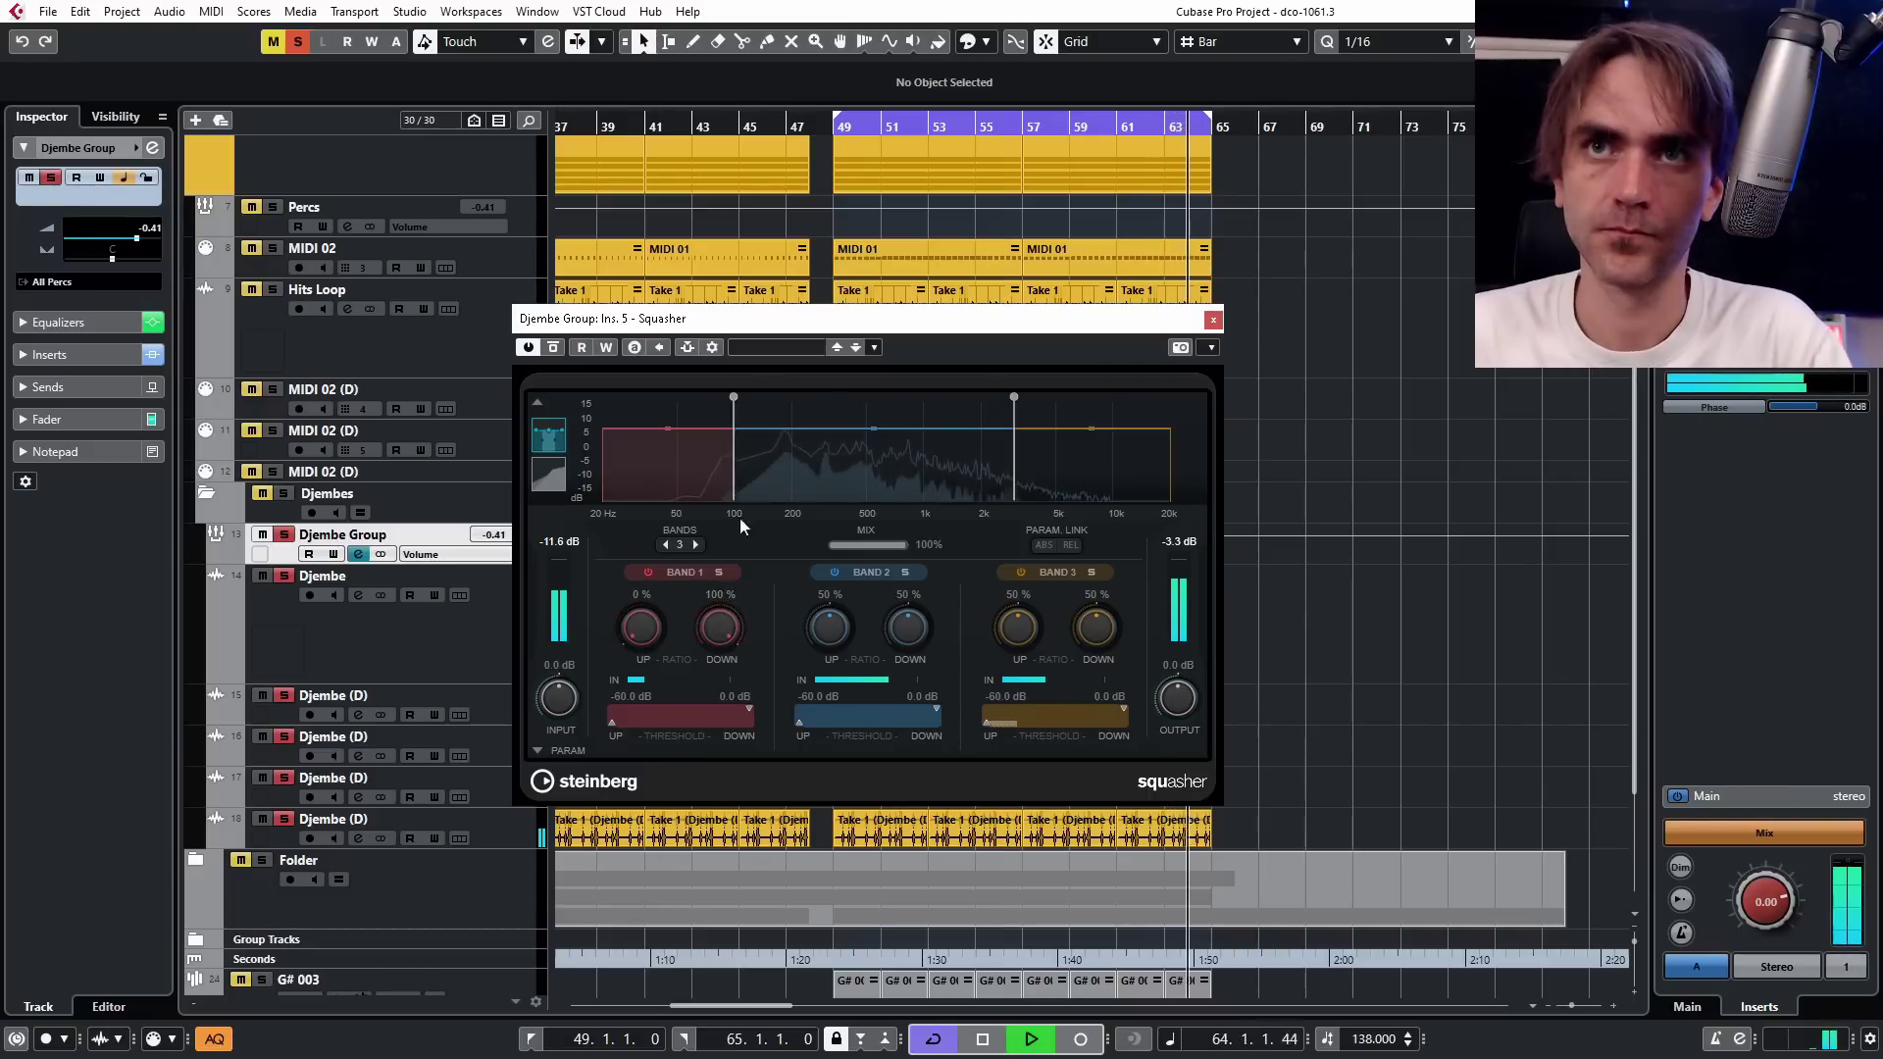
pyautogui.moveTo(719, 627); pyautogui.dragTo(719, 687)
pyautogui.moveTo(828, 628); pyautogui.dragTo(805, 765)
pyautogui.moveTo(908, 628); pyautogui.dragTo(933, 748)
pyautogui.moveTo(1017, 628); pyautogui.dragTo(992, 916)
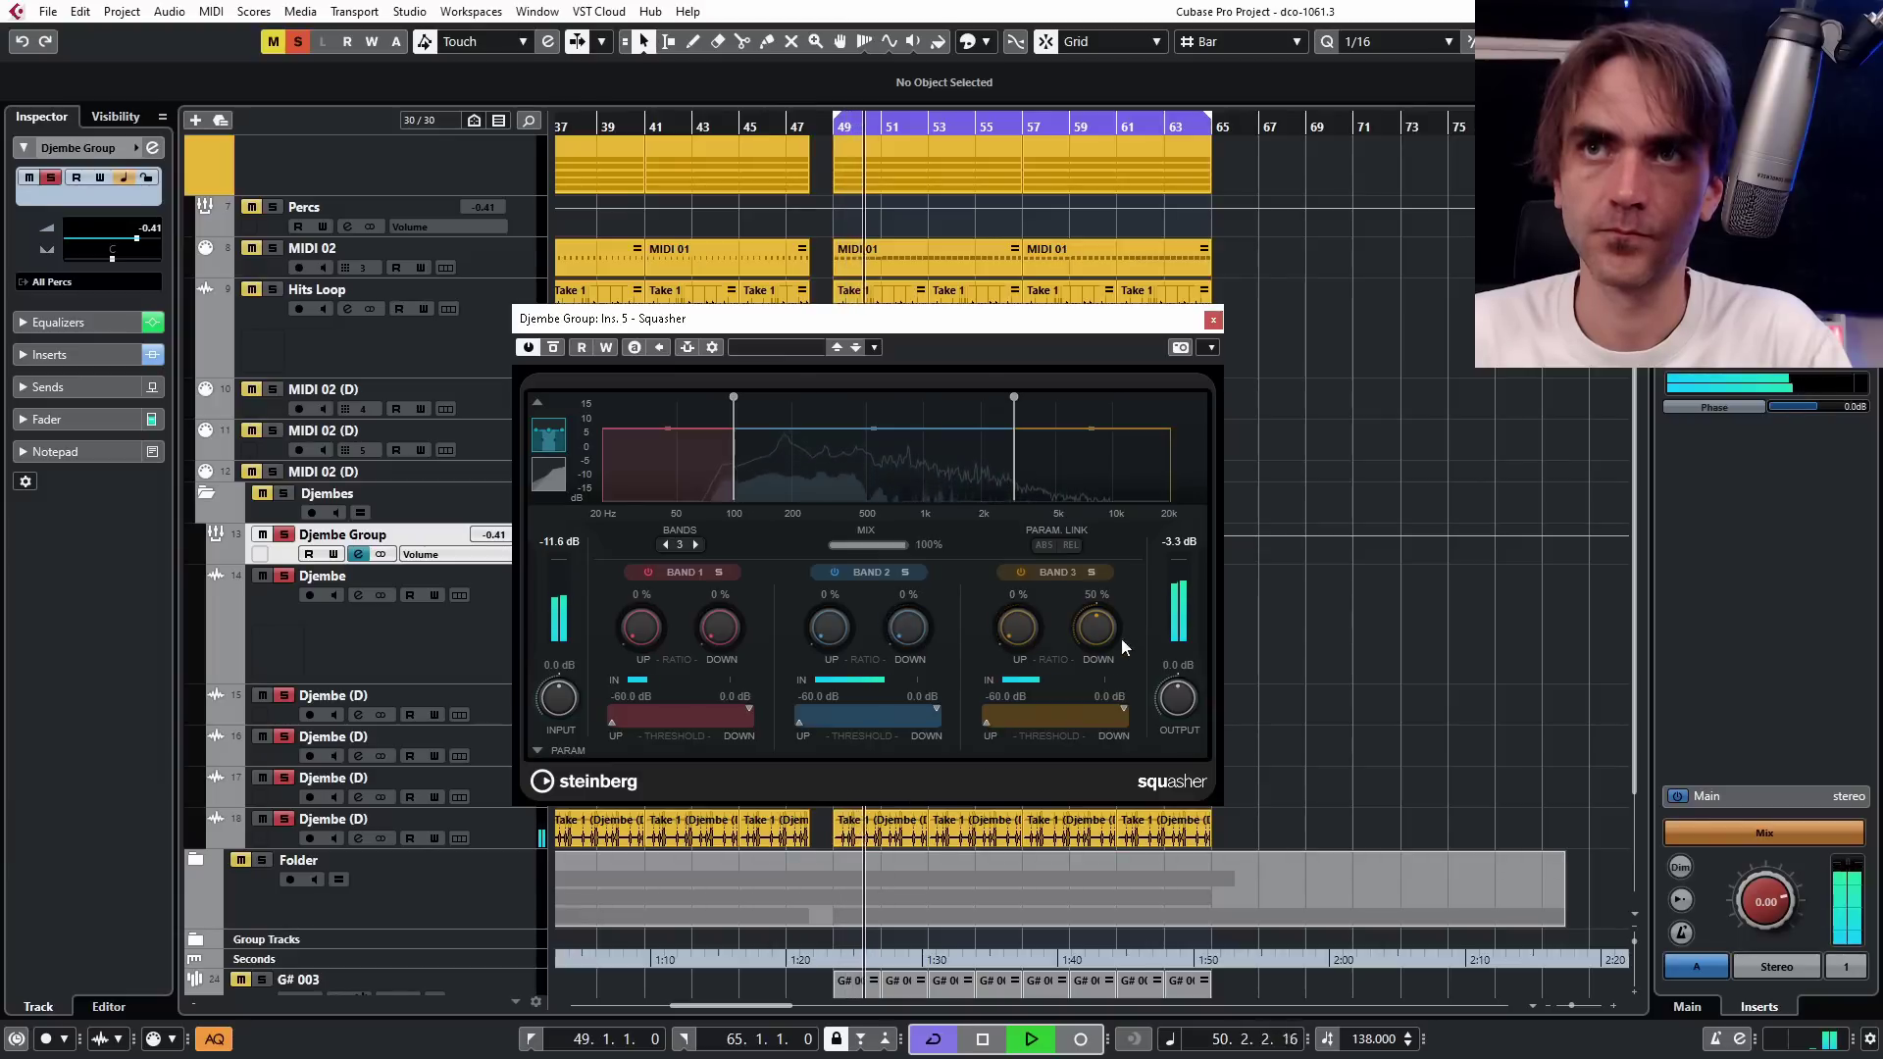
pyautogui.moveTo(1121, 639); pyautogui.dragTo(1151, 957)
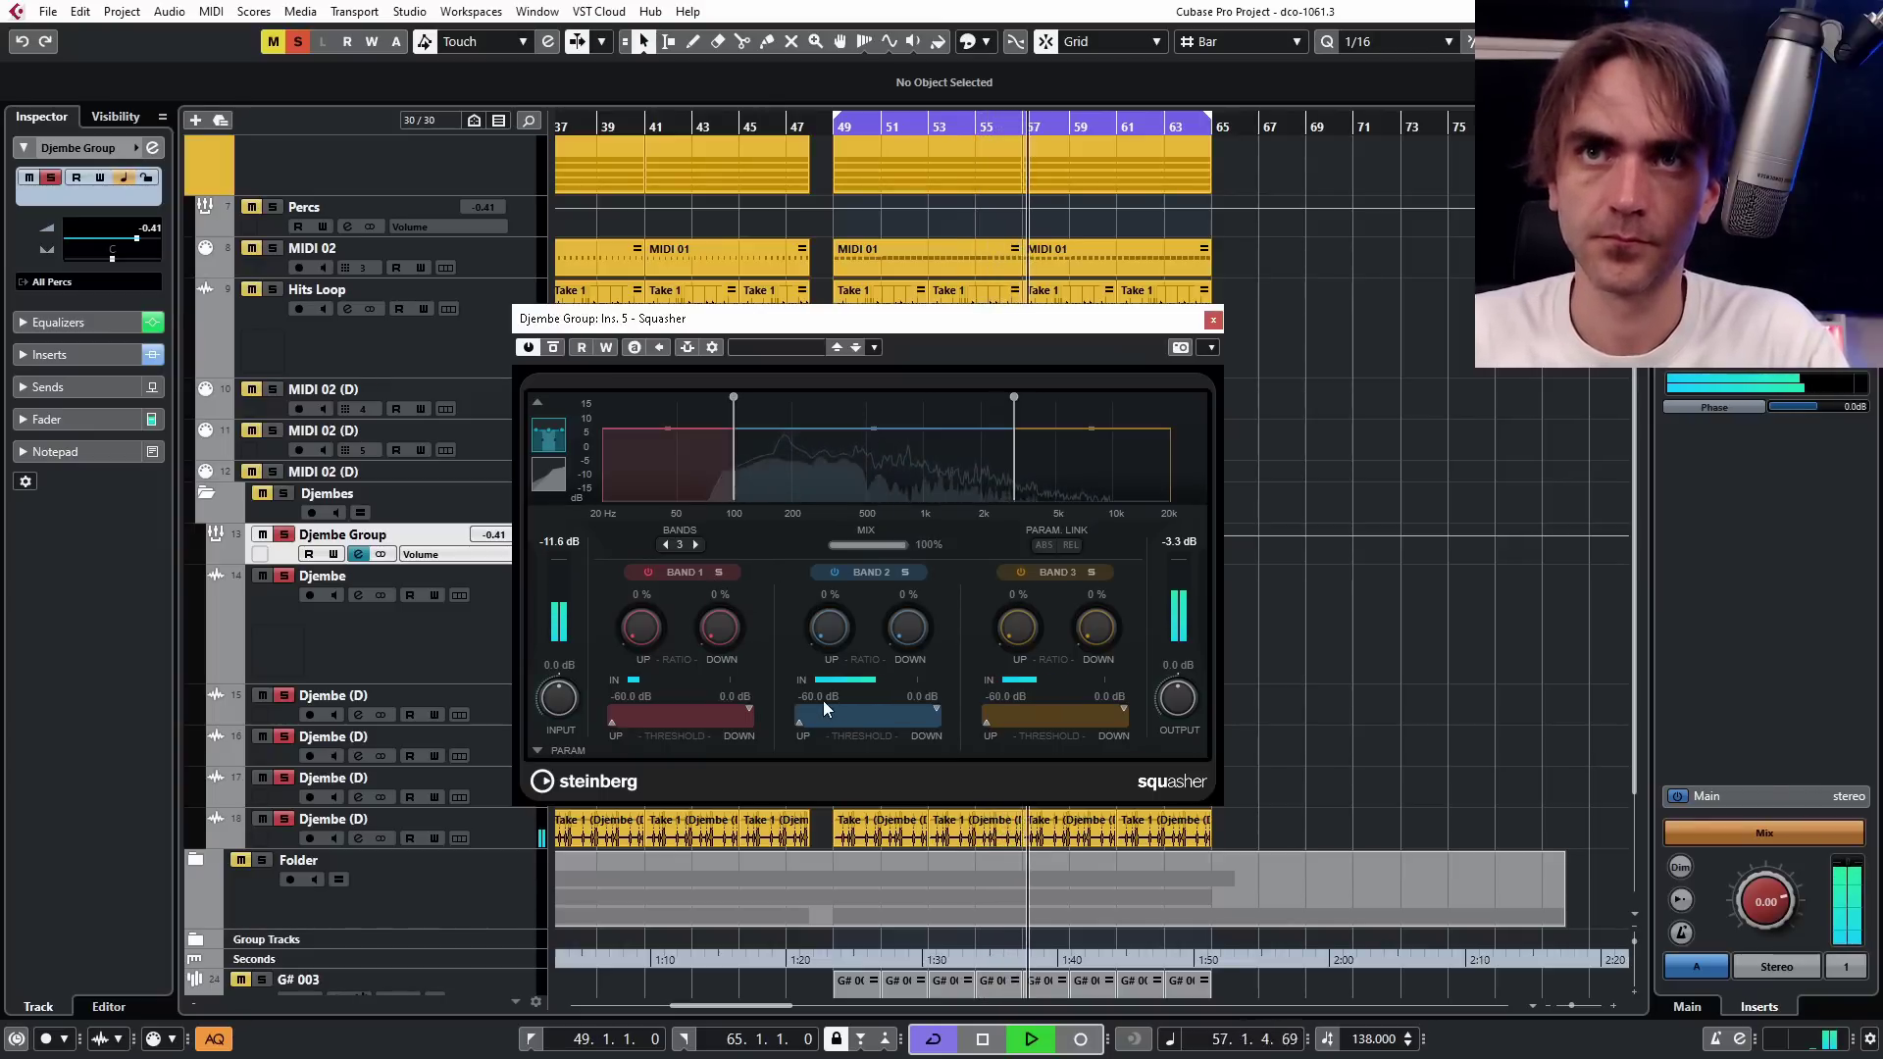
pyautogui.press('space')
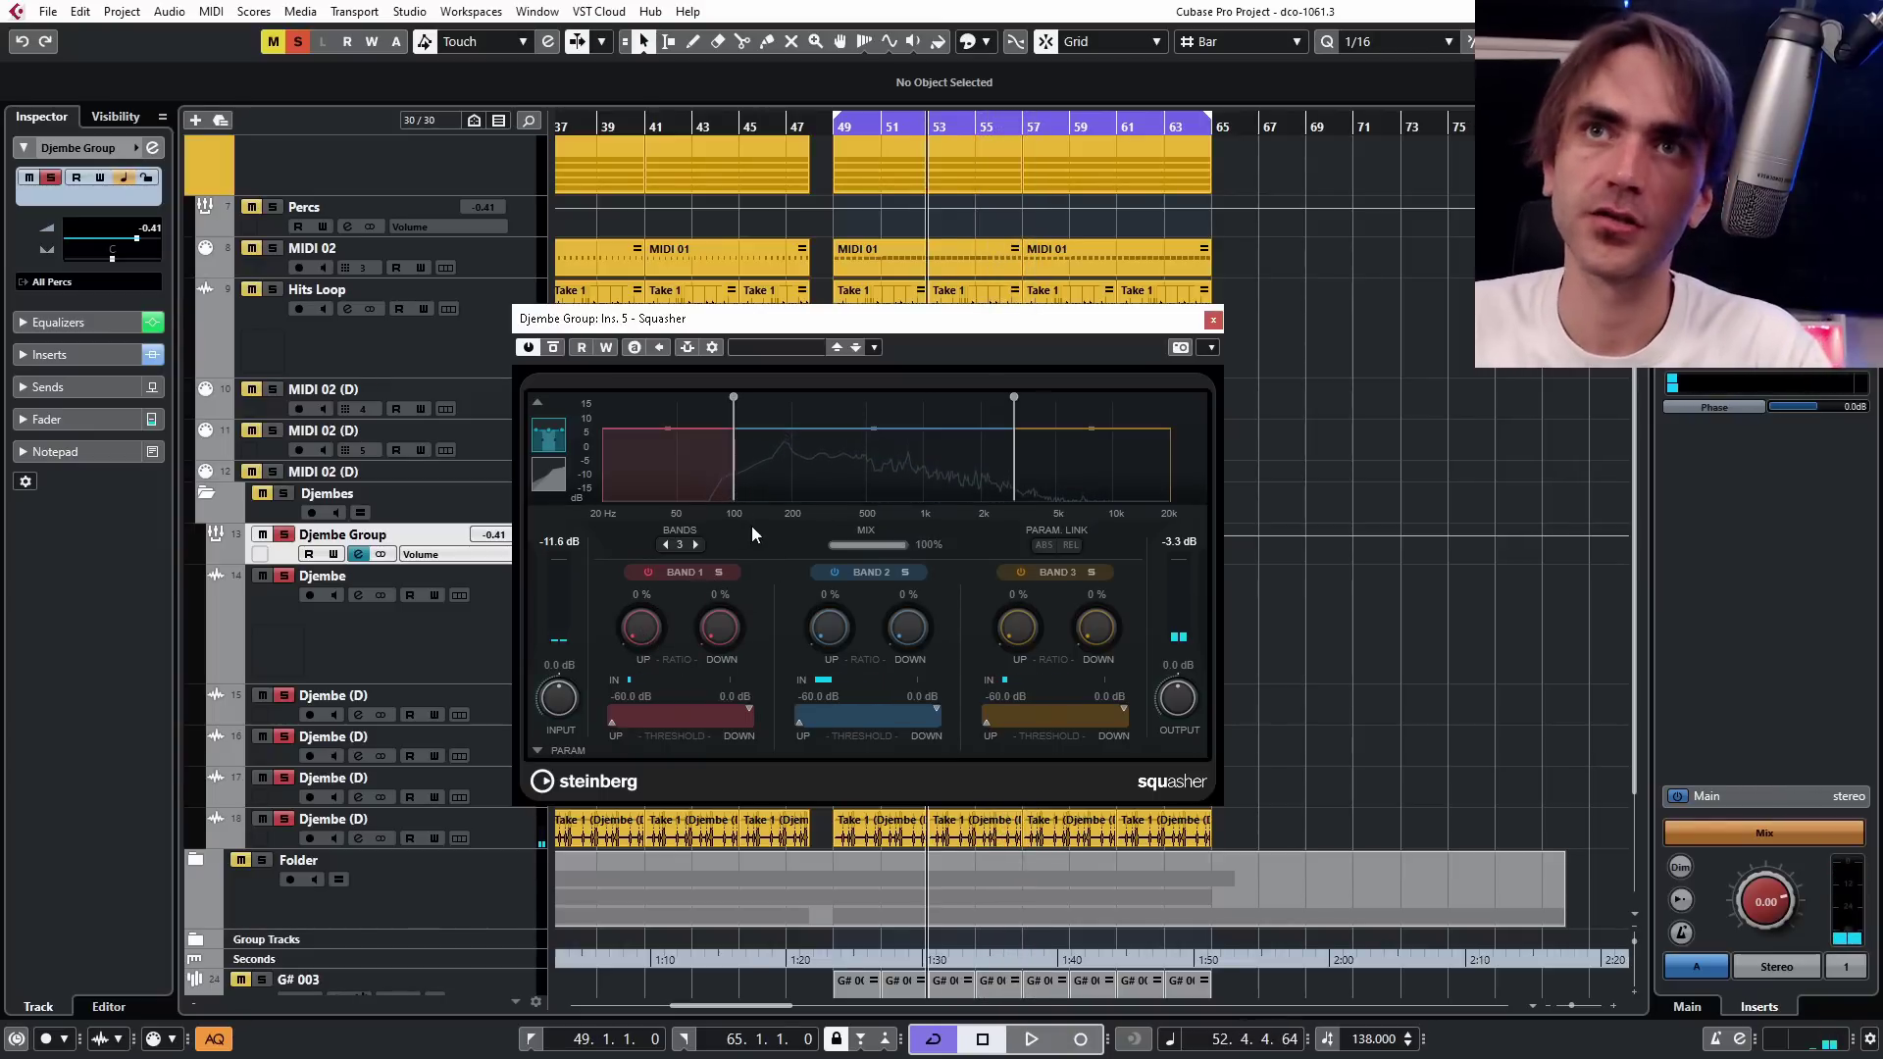
# Widen Squasher's band 2 by setting the lower crossover to about 50 Hz and the upper one to about 12 kHz.
pyautogui.moveTo(741, 465)
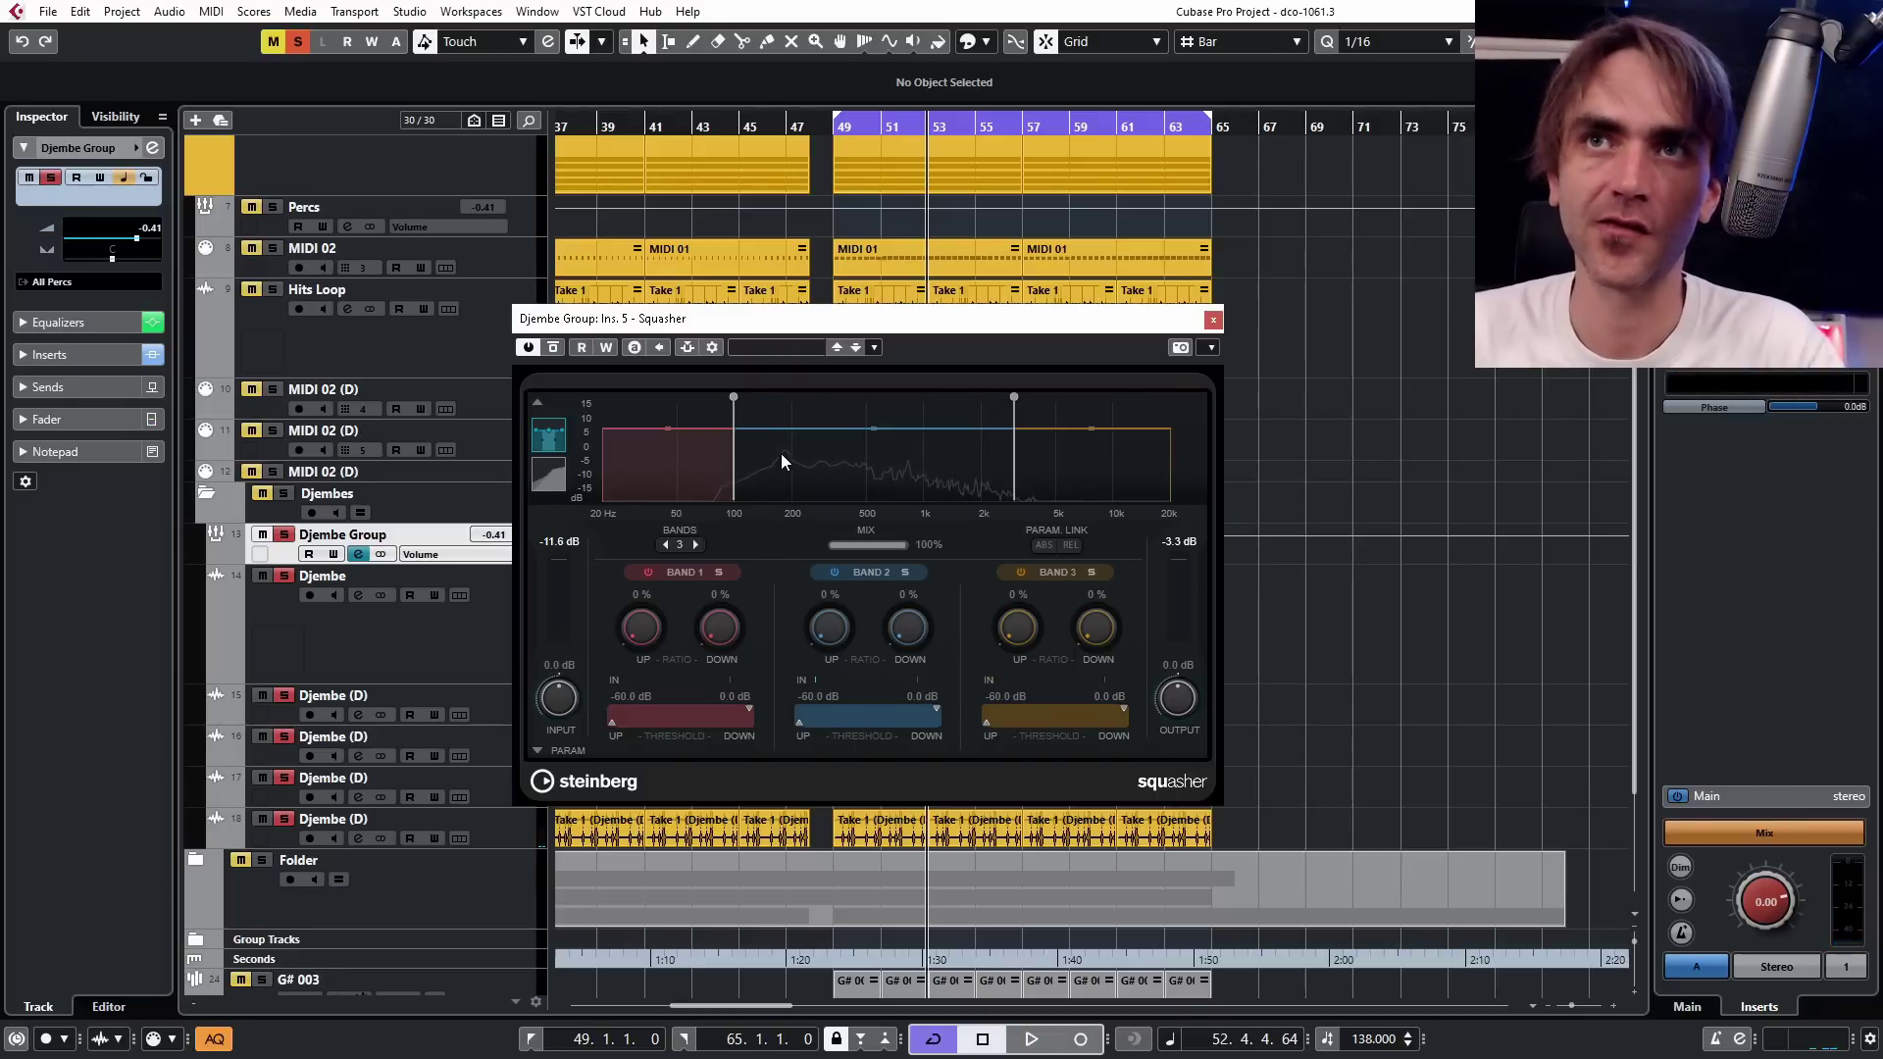
pyautogui.moveTo(726, 472); pyautogui.dragTo(767, 480)
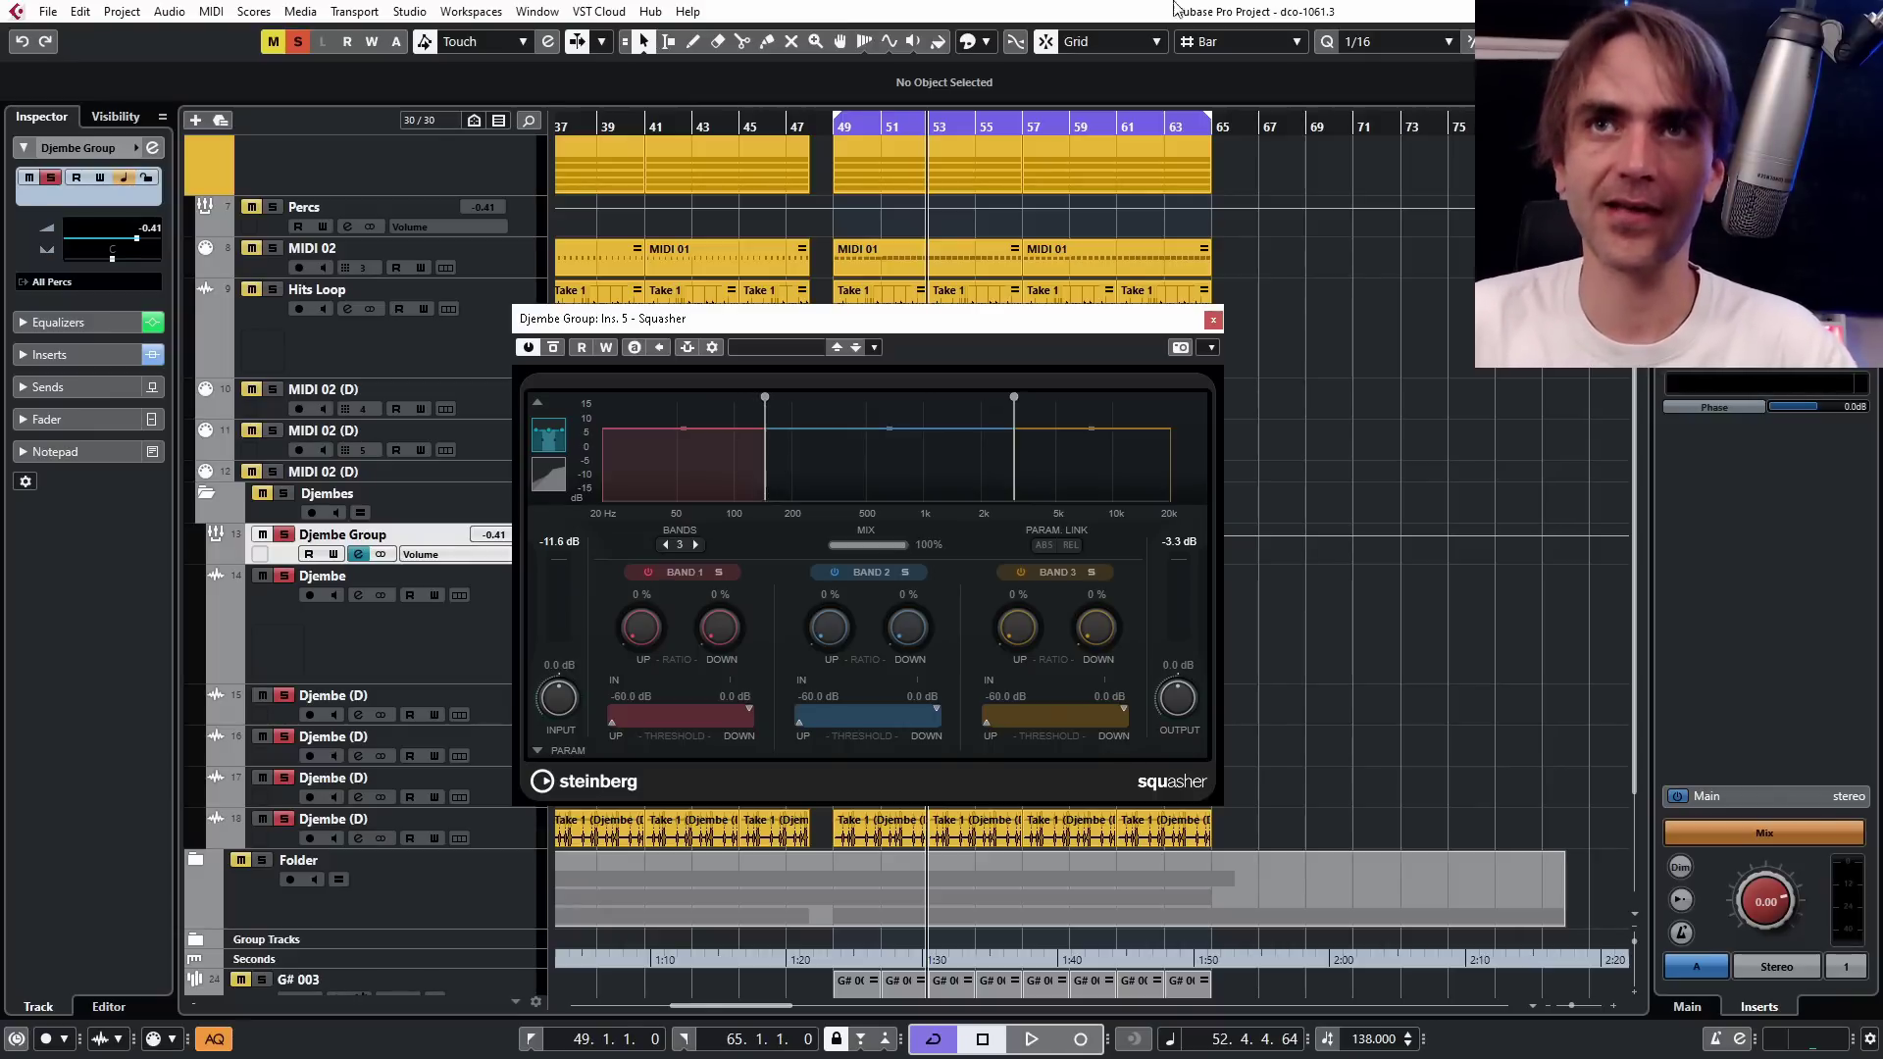
pyautogui.moveTo(1014, 471); pyautogui.dragTo(957, 471)
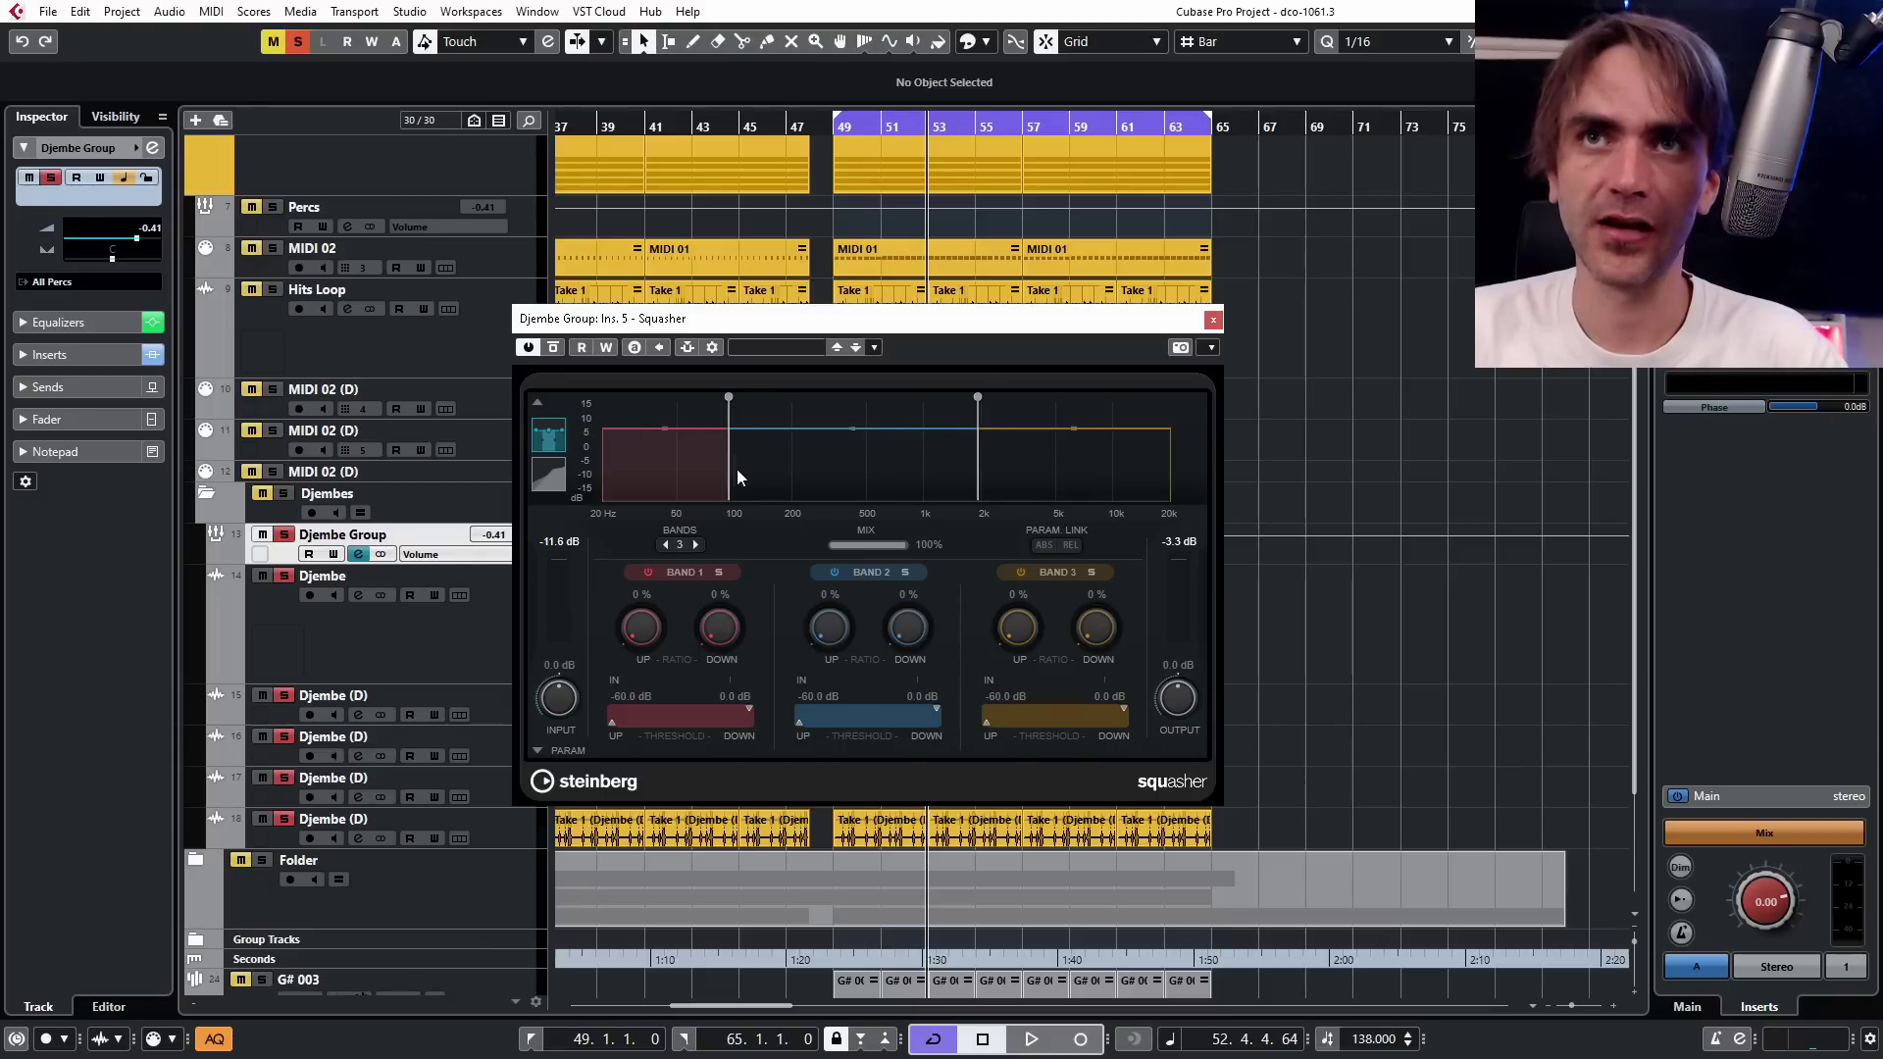
pyautogui.moveTo(716, 474); pyautogui.dragTo(677, 481)
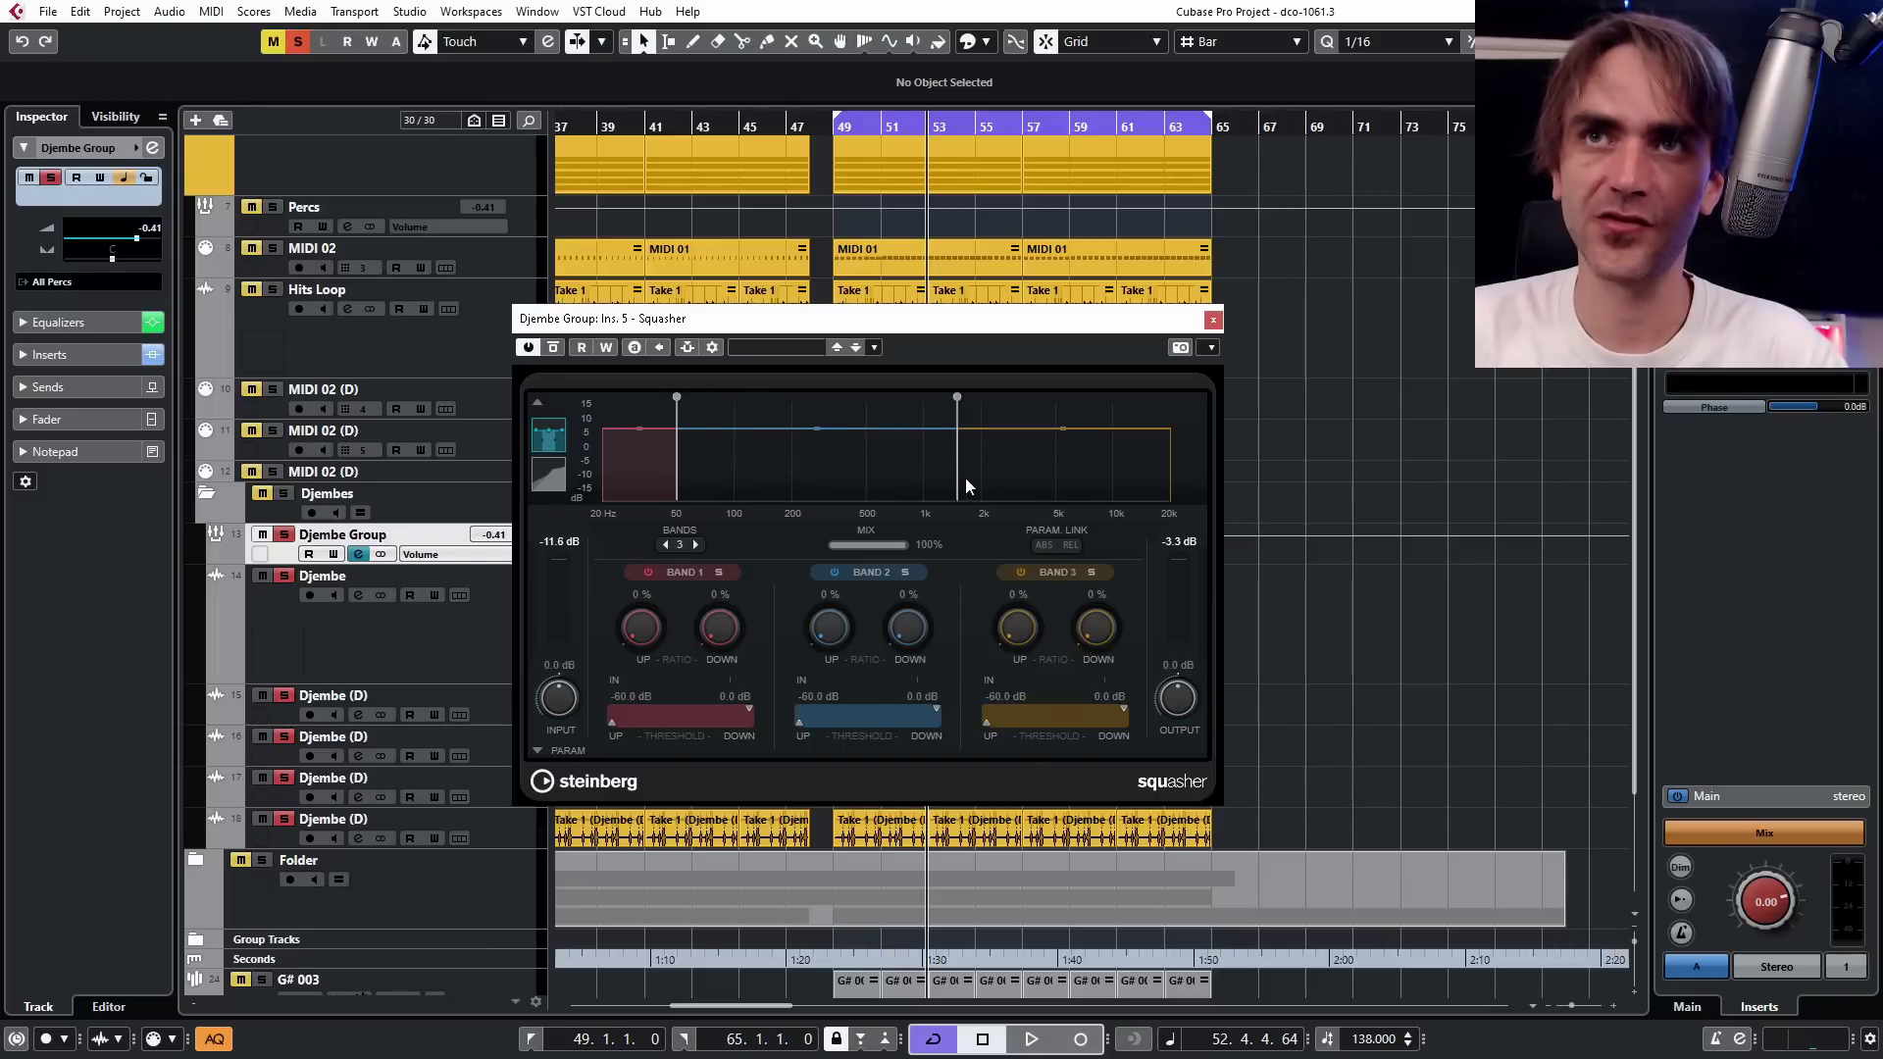
pyautogui.moveTo(966, 481); pyautogui.dragTo(1163, 468)
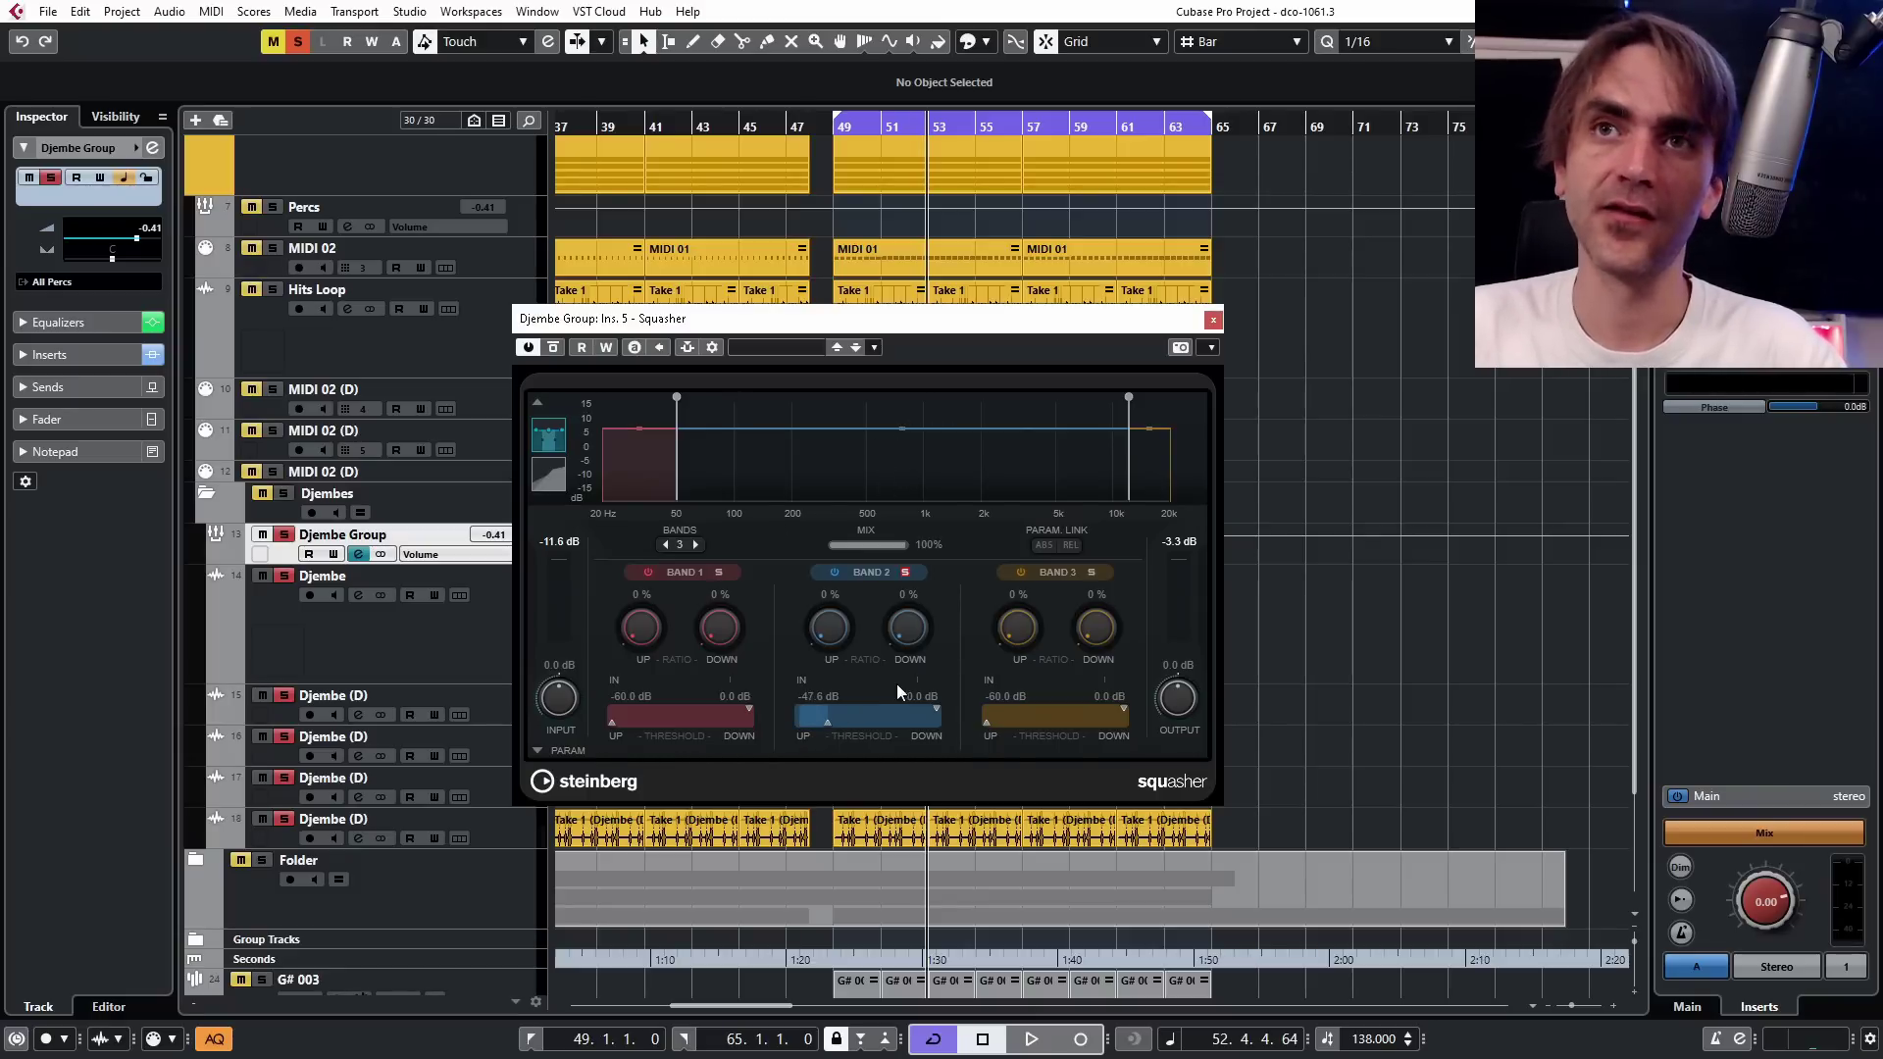
# With band 2 soloed, set its up ratio to 83 % and its up threshold to -15.0 dB while auditioning the djembes.
pyautogui.moveTo(832, 632); pyautogui.dragTo(849, 554)
pyautogui.press('space')
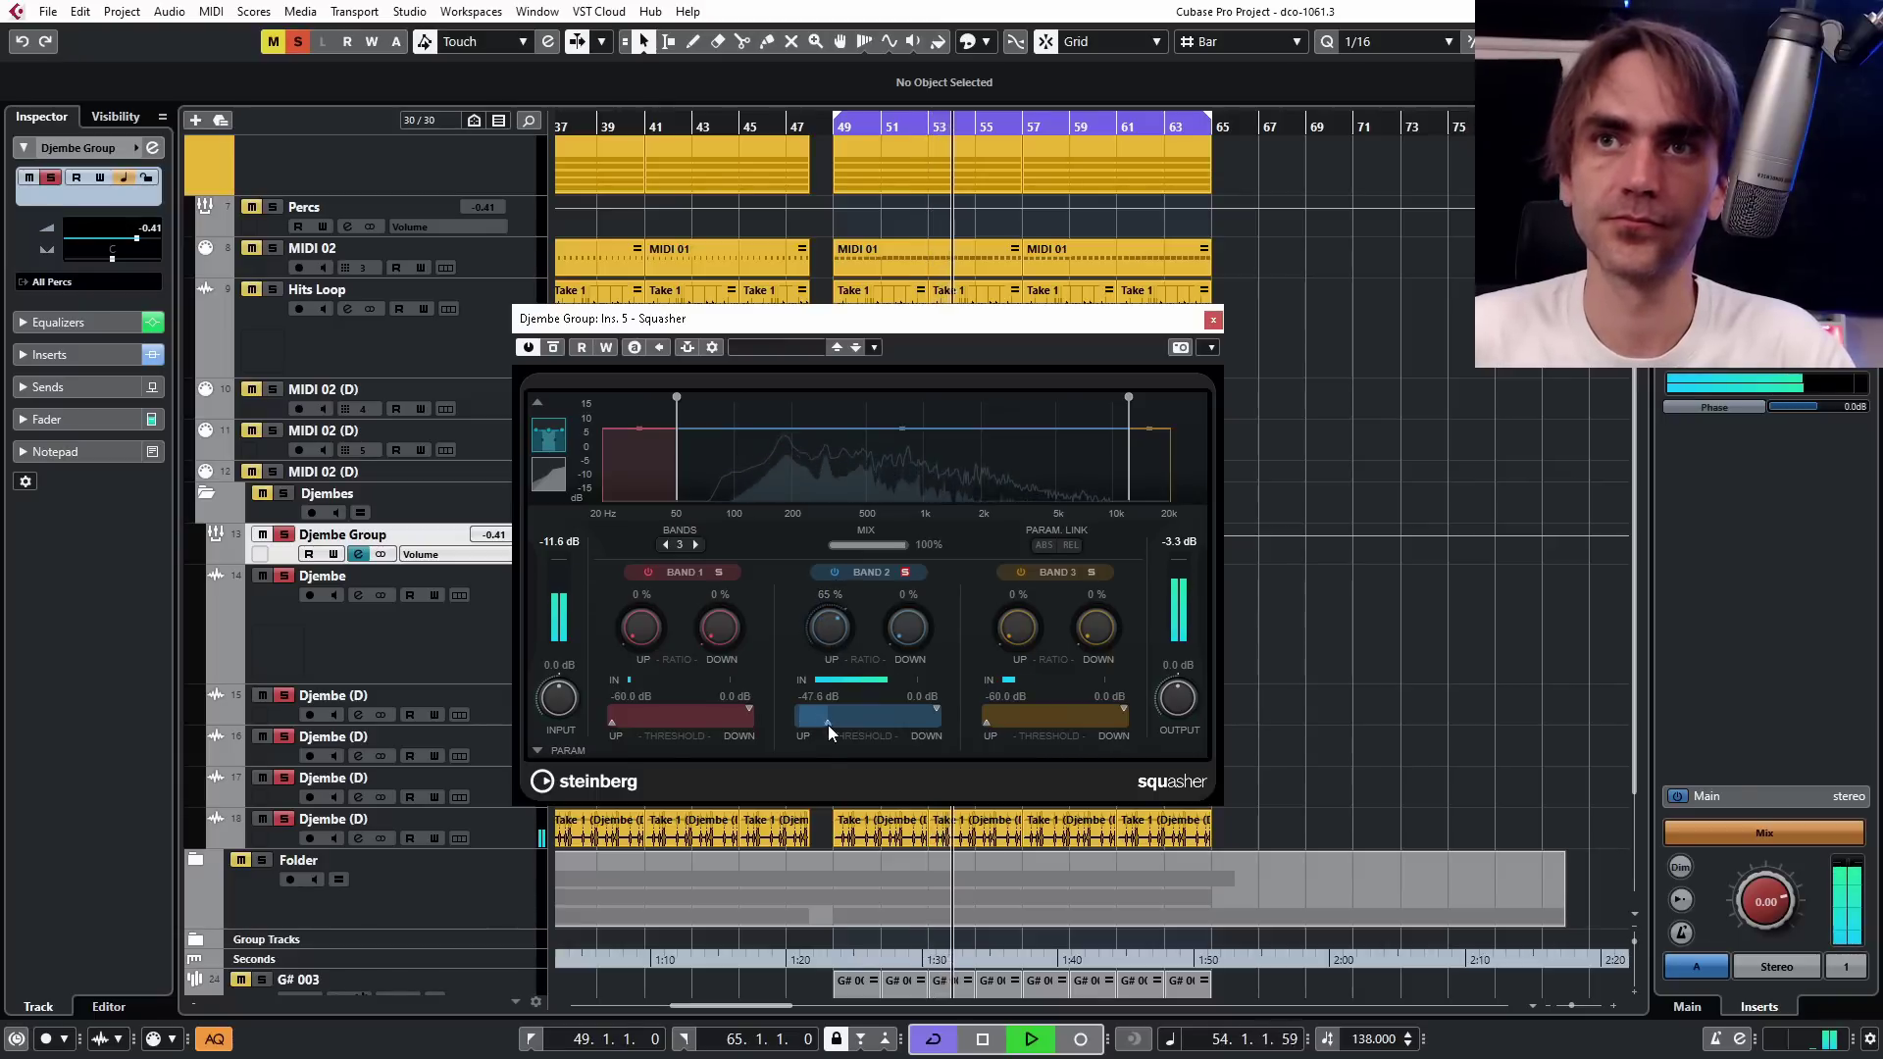
pyautogui.moveTo(828, 726)
pyautogui.mouseDown()
pyautogui.moveTo(898, 714)
pyautogui.moveTo(928, 769)
pyautogui.moveTo(893, 688)
pyautogui.mouseUp()
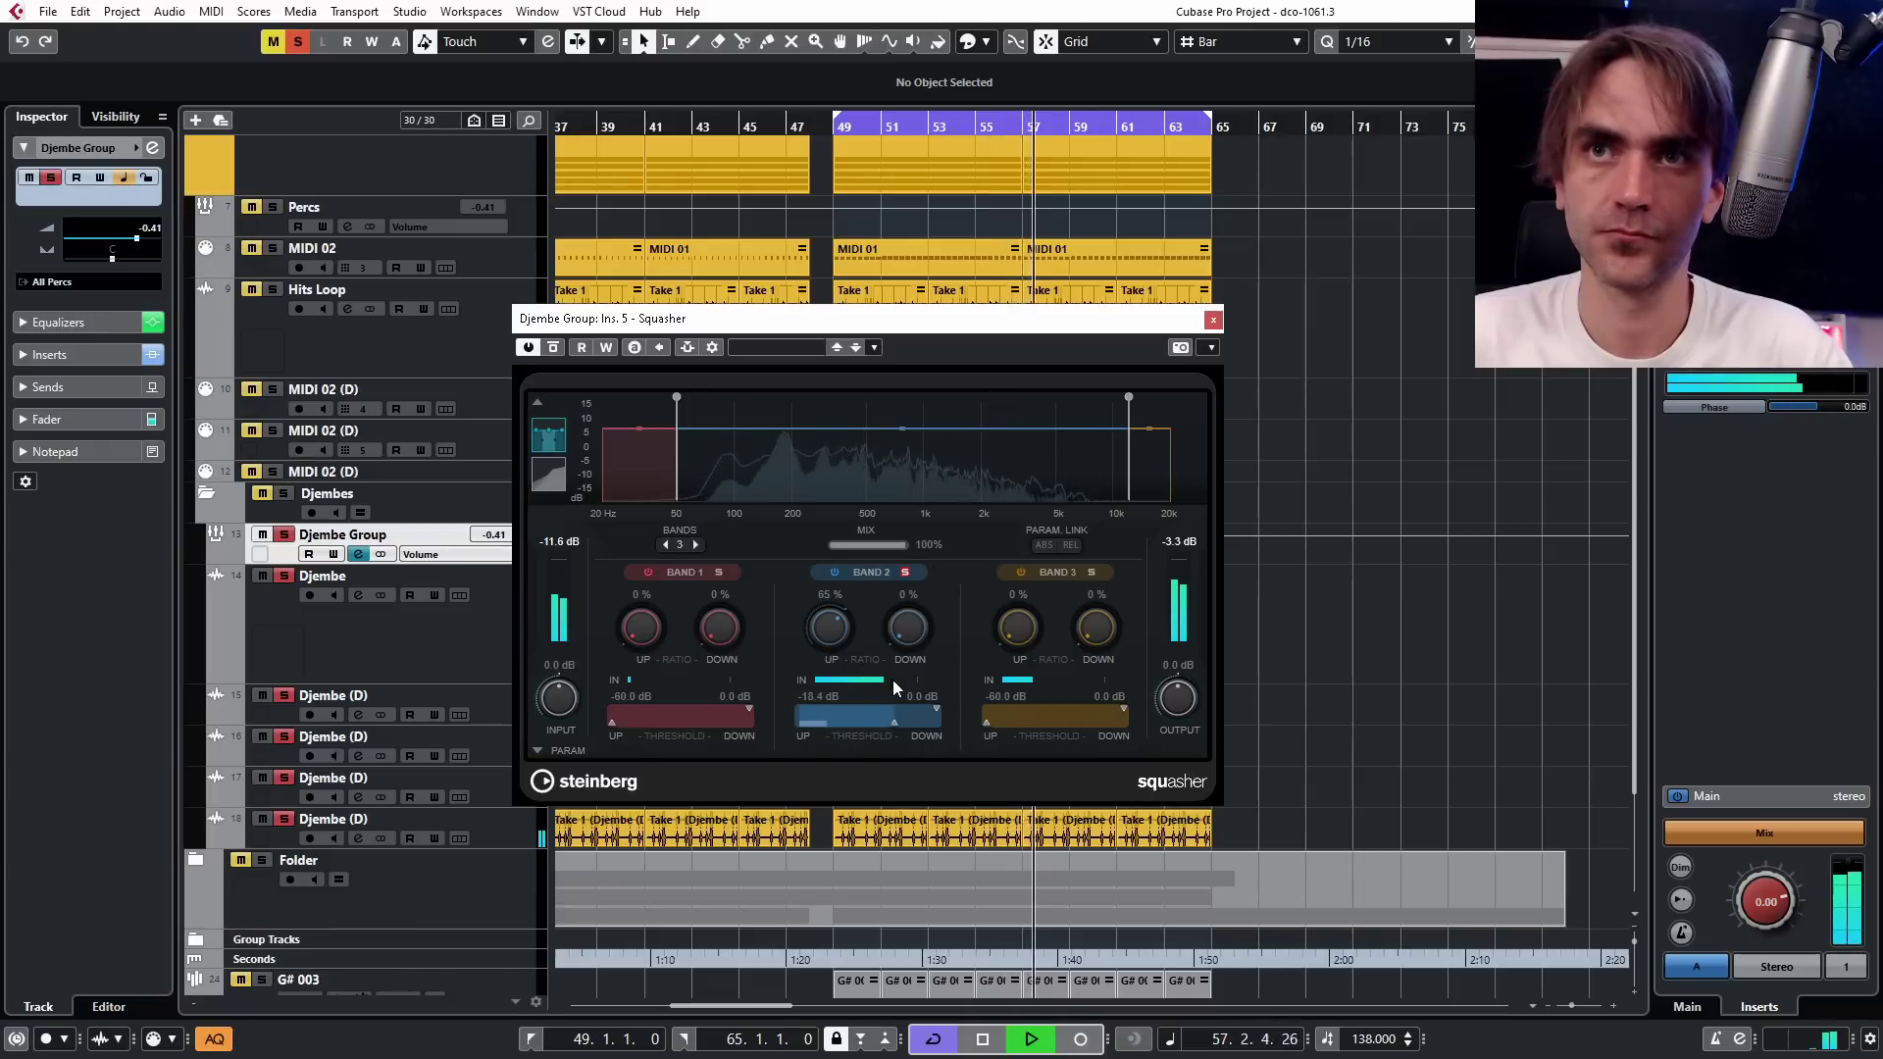
pyautogui.moveTo(829, 633); pyautogui.dragTo(855, 628)
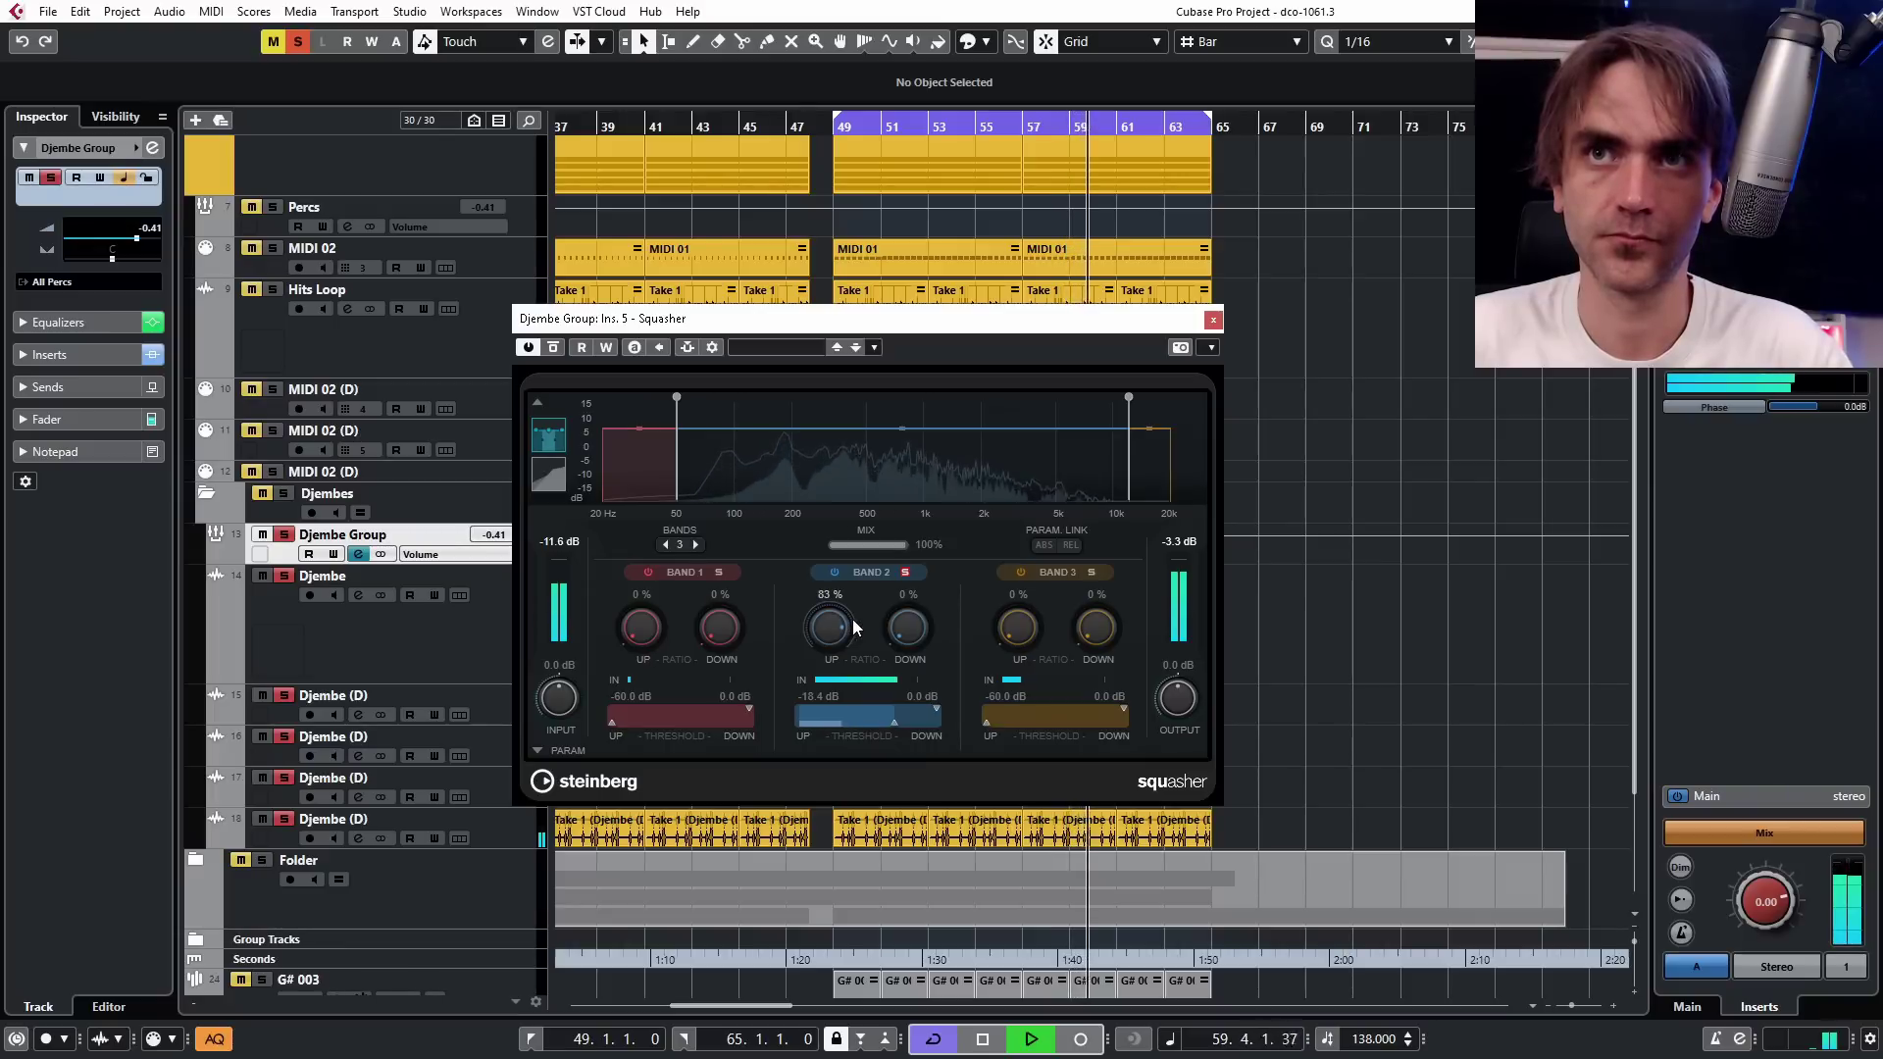
pyautogui.moveTo(904, 733)
pyautogui.mouseDown()
pyautogui.moveTo(894, 720)
pyautogui.moveTo(930, 713)
pyautogui.moveTo(927, 734)
pyautogui.mouseUp()
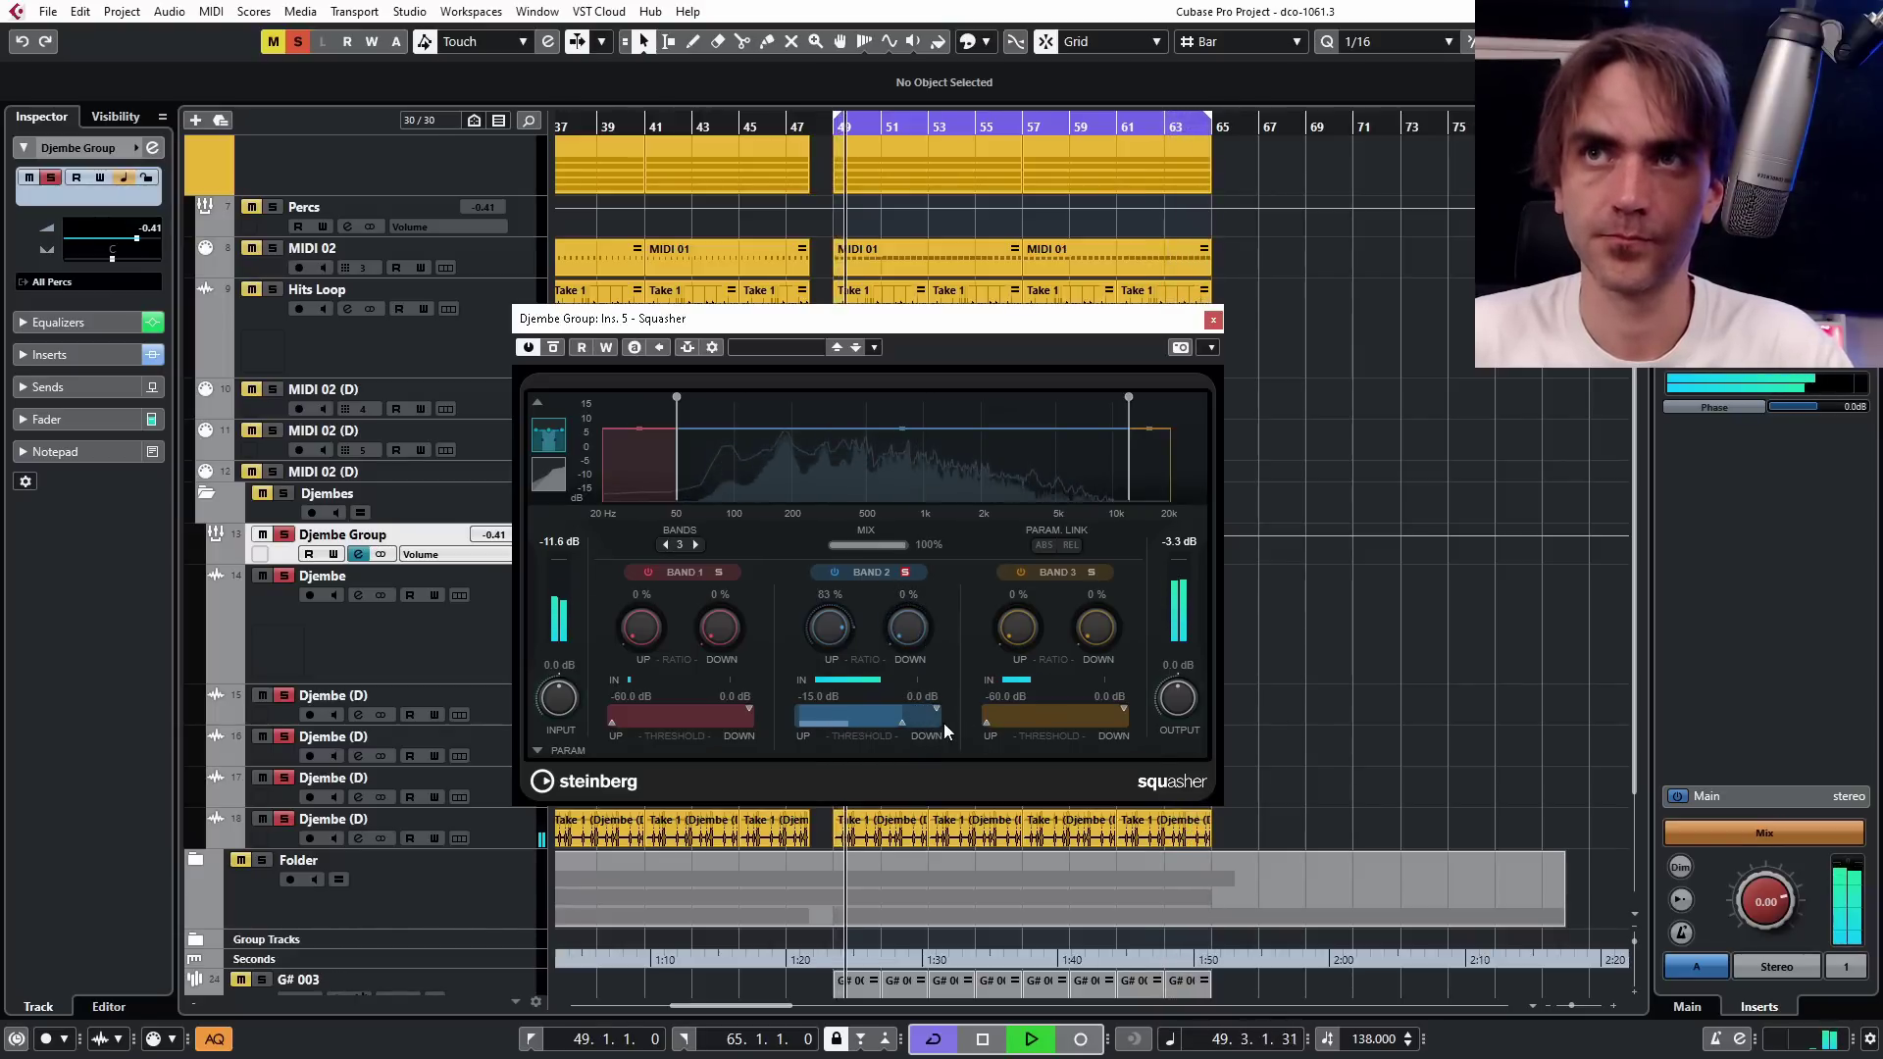
pyautogui.press('space')
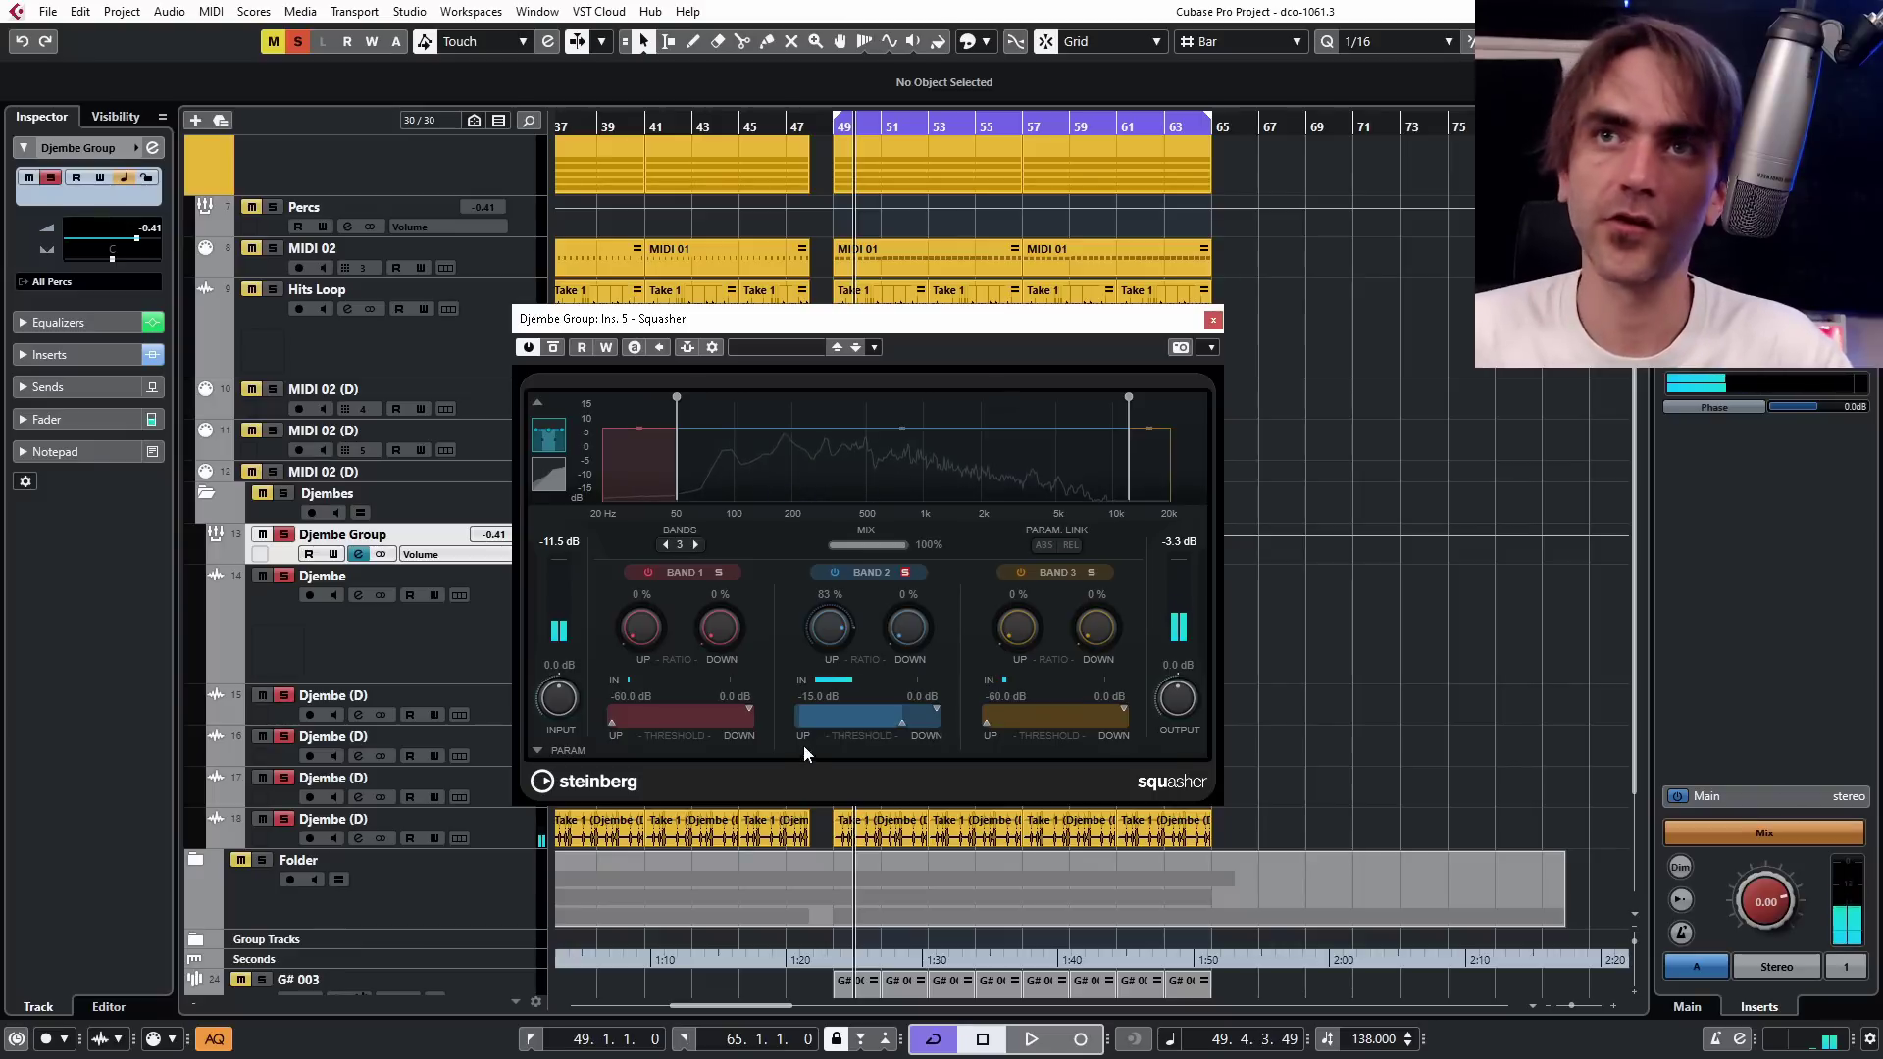
# Show the extra band parameters and set band 2 to 0.03 ms attack, 281 ms release, -18.9 dB up threshold and 59 % up ratio during playback.
pyautogui.click(538, 750)
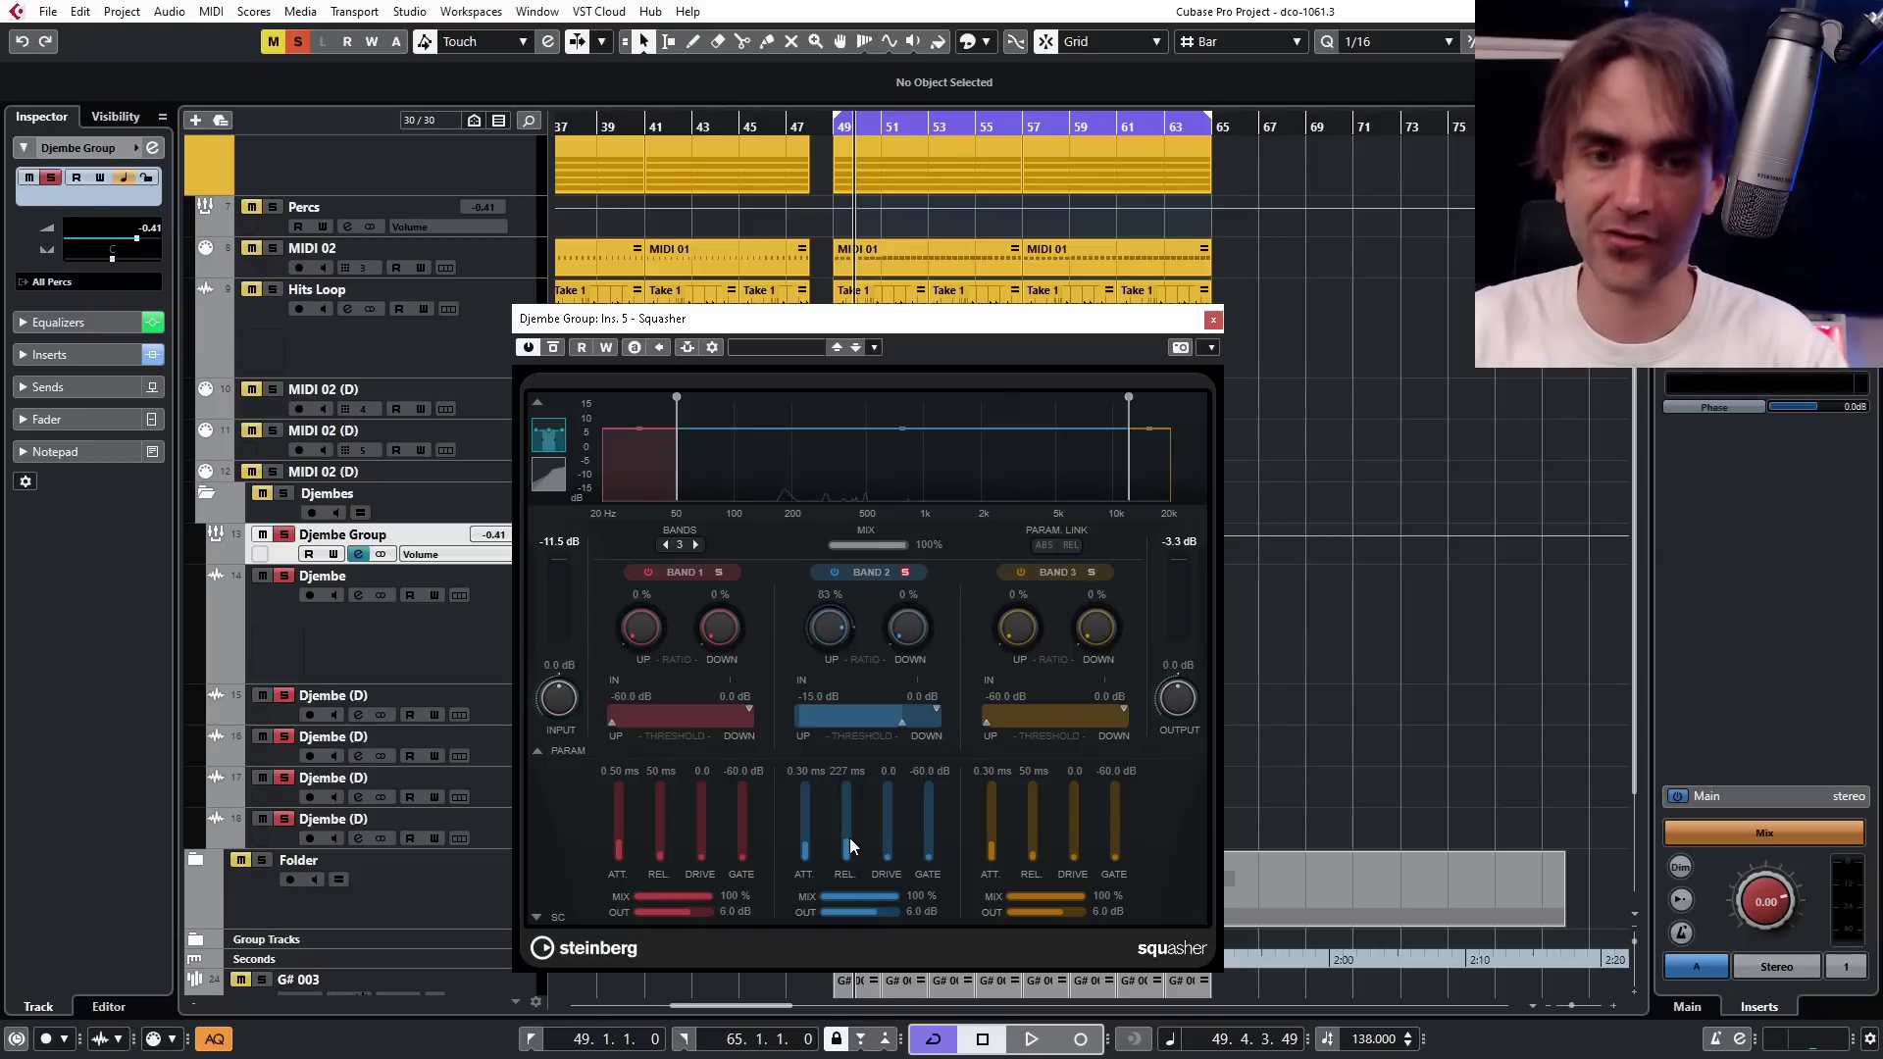
pyautogui.press('space')
pyautogui.moveTo(849, 839)
pyautogui.mouseDown()
pyautogui.moveTo(851, 821)
pyautogui.moveTo(811, 859)
pyautogui.moveTo(849, 830)
pyautogui.mouseUp()
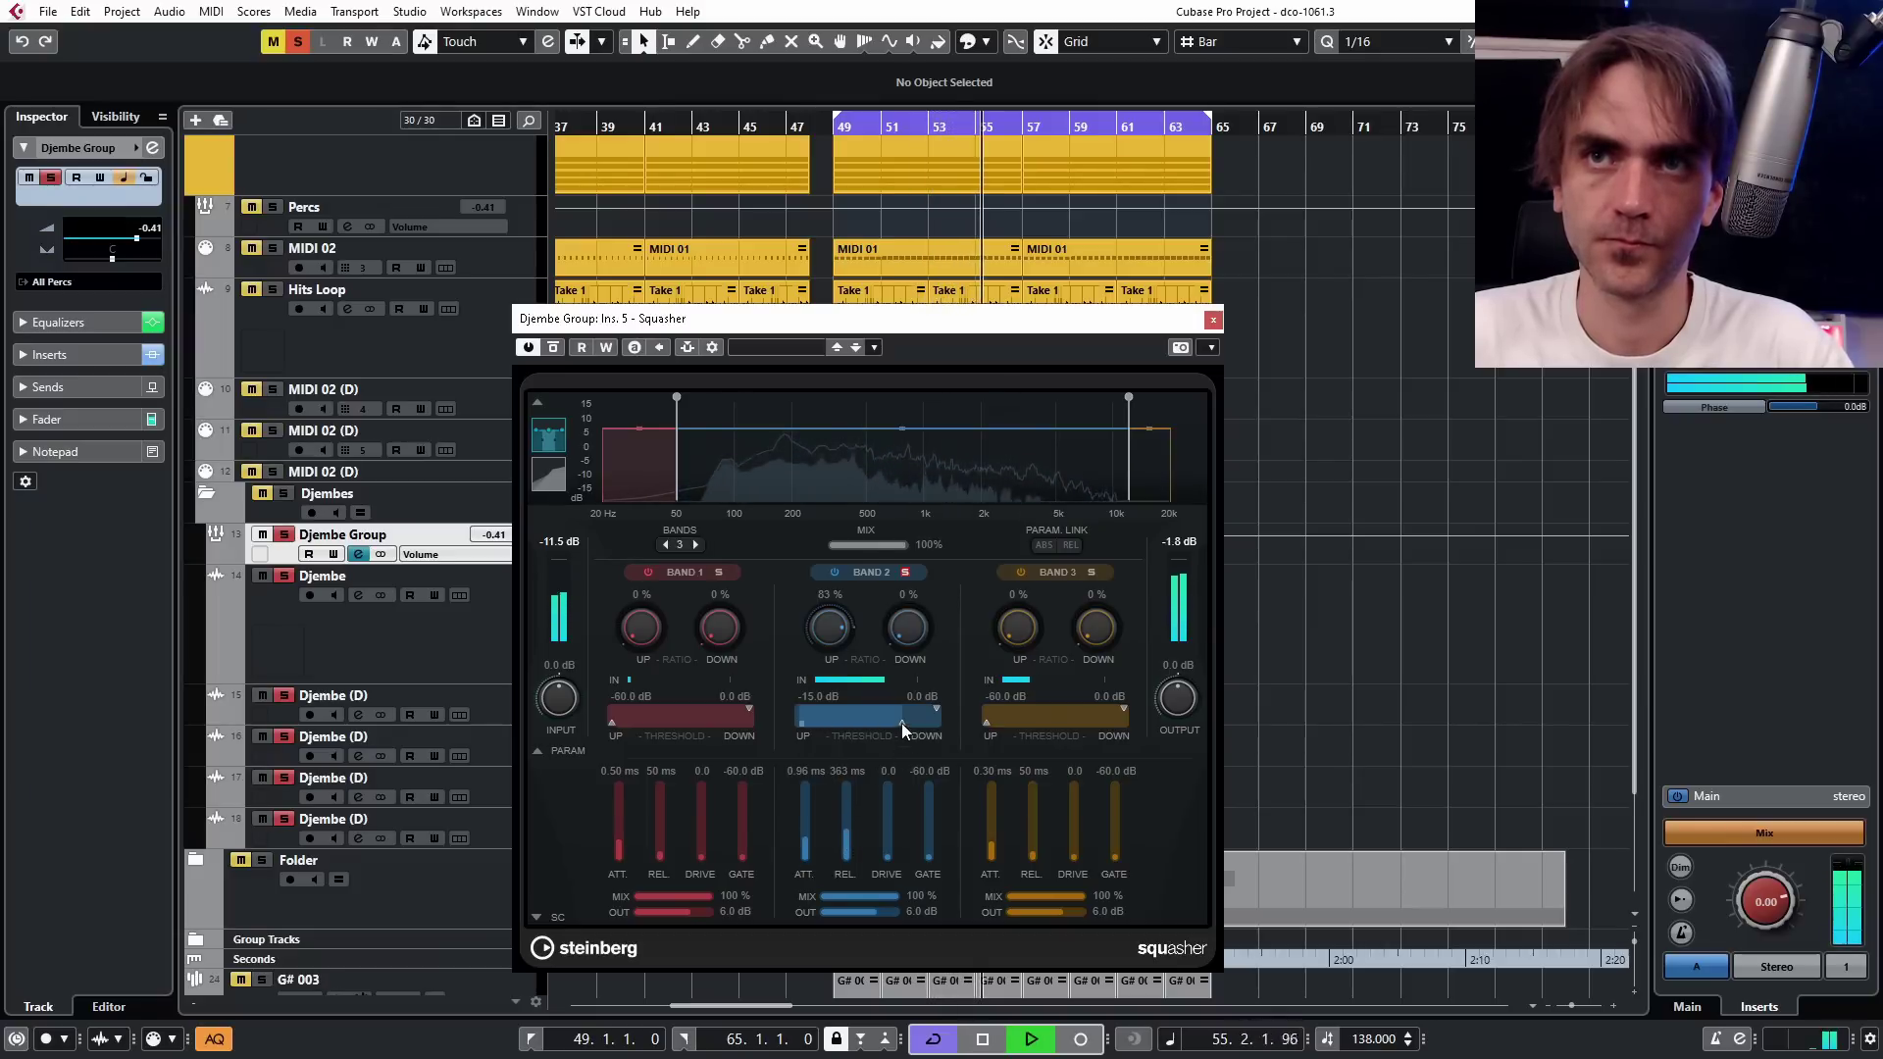
pyautogui.moveTo(903, 722); pyautogui.dragTo(893, 725)
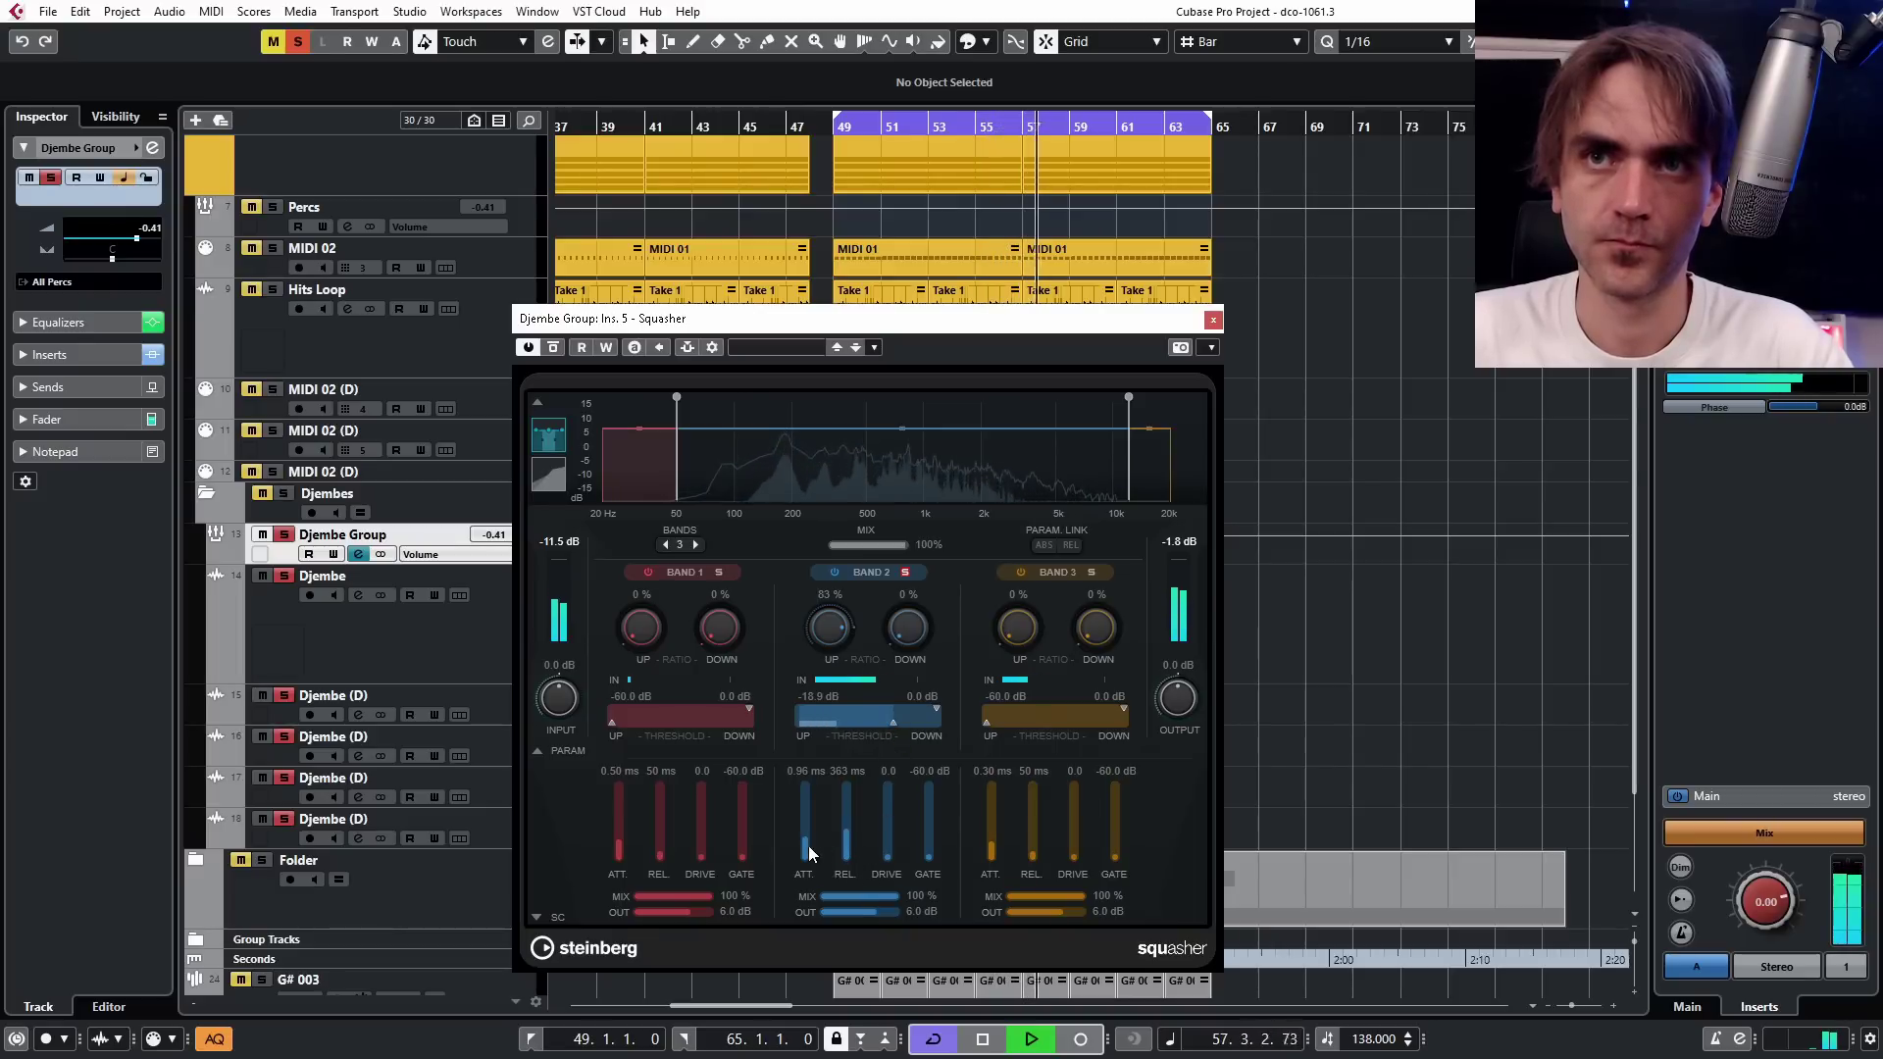
pyautogui.moveTo(811, 854); pyautogui.dragTo(842, 838)
pyautogui.moveTo(828, 628); pyautogui.dragTo(822, 667)
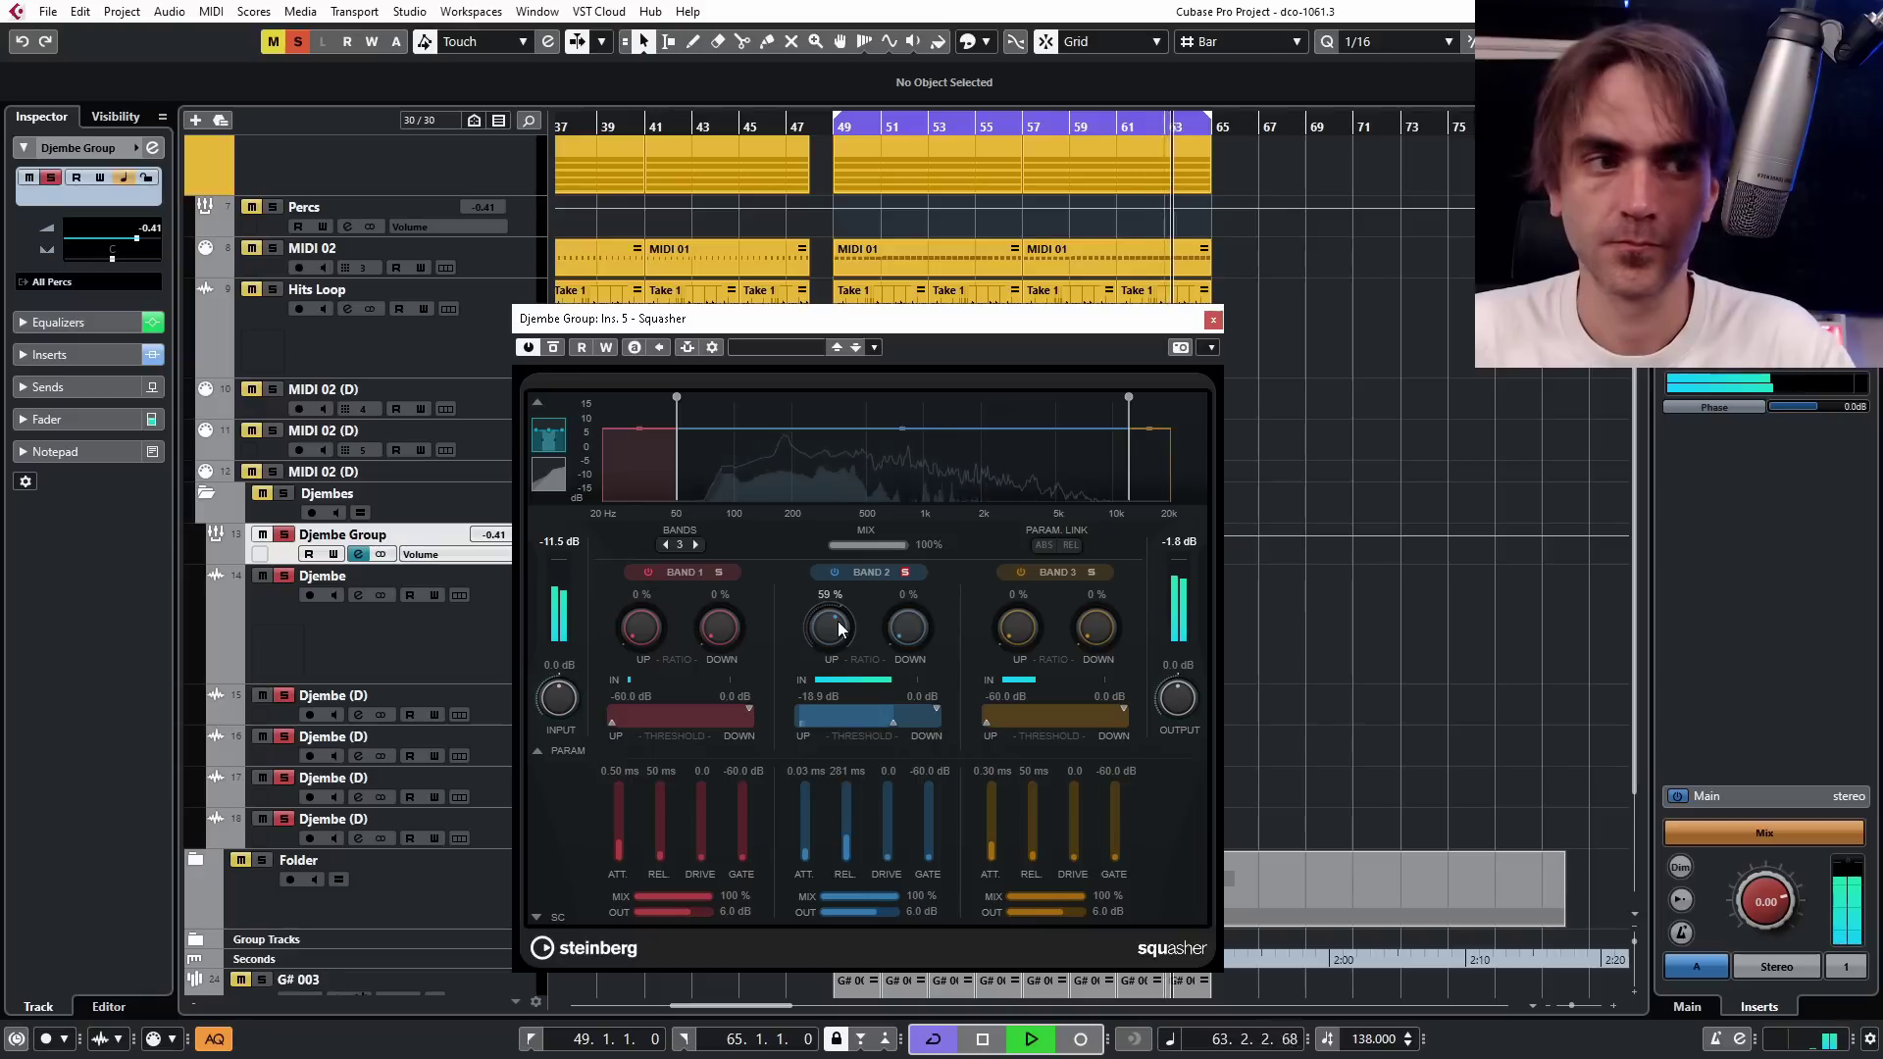
pyautogui.press('space')
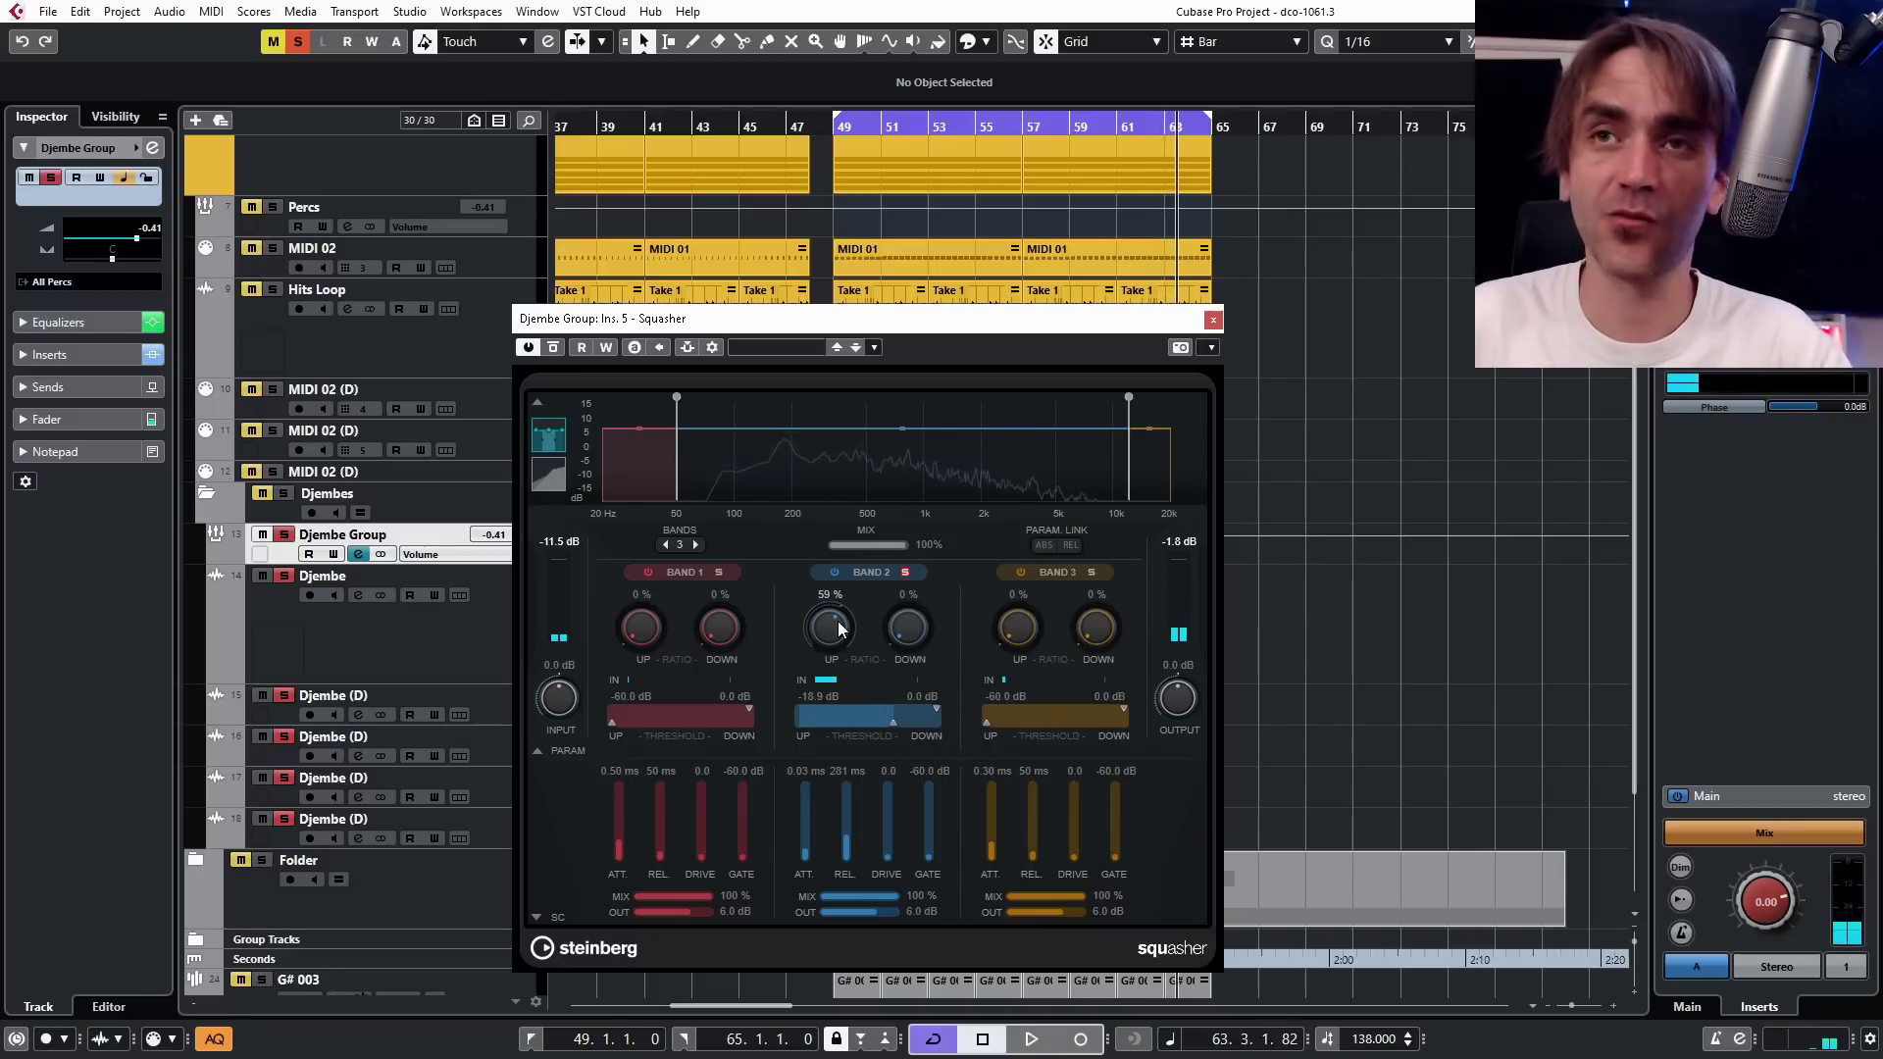
# Narrow band 2 to about 800 Hz to 3 kHz, with a 70 % up ratio and -12.4 dB up threshold, during playback.
pyautogui.moveTo(838, 629); pyautogui.dragTo(811, 671)
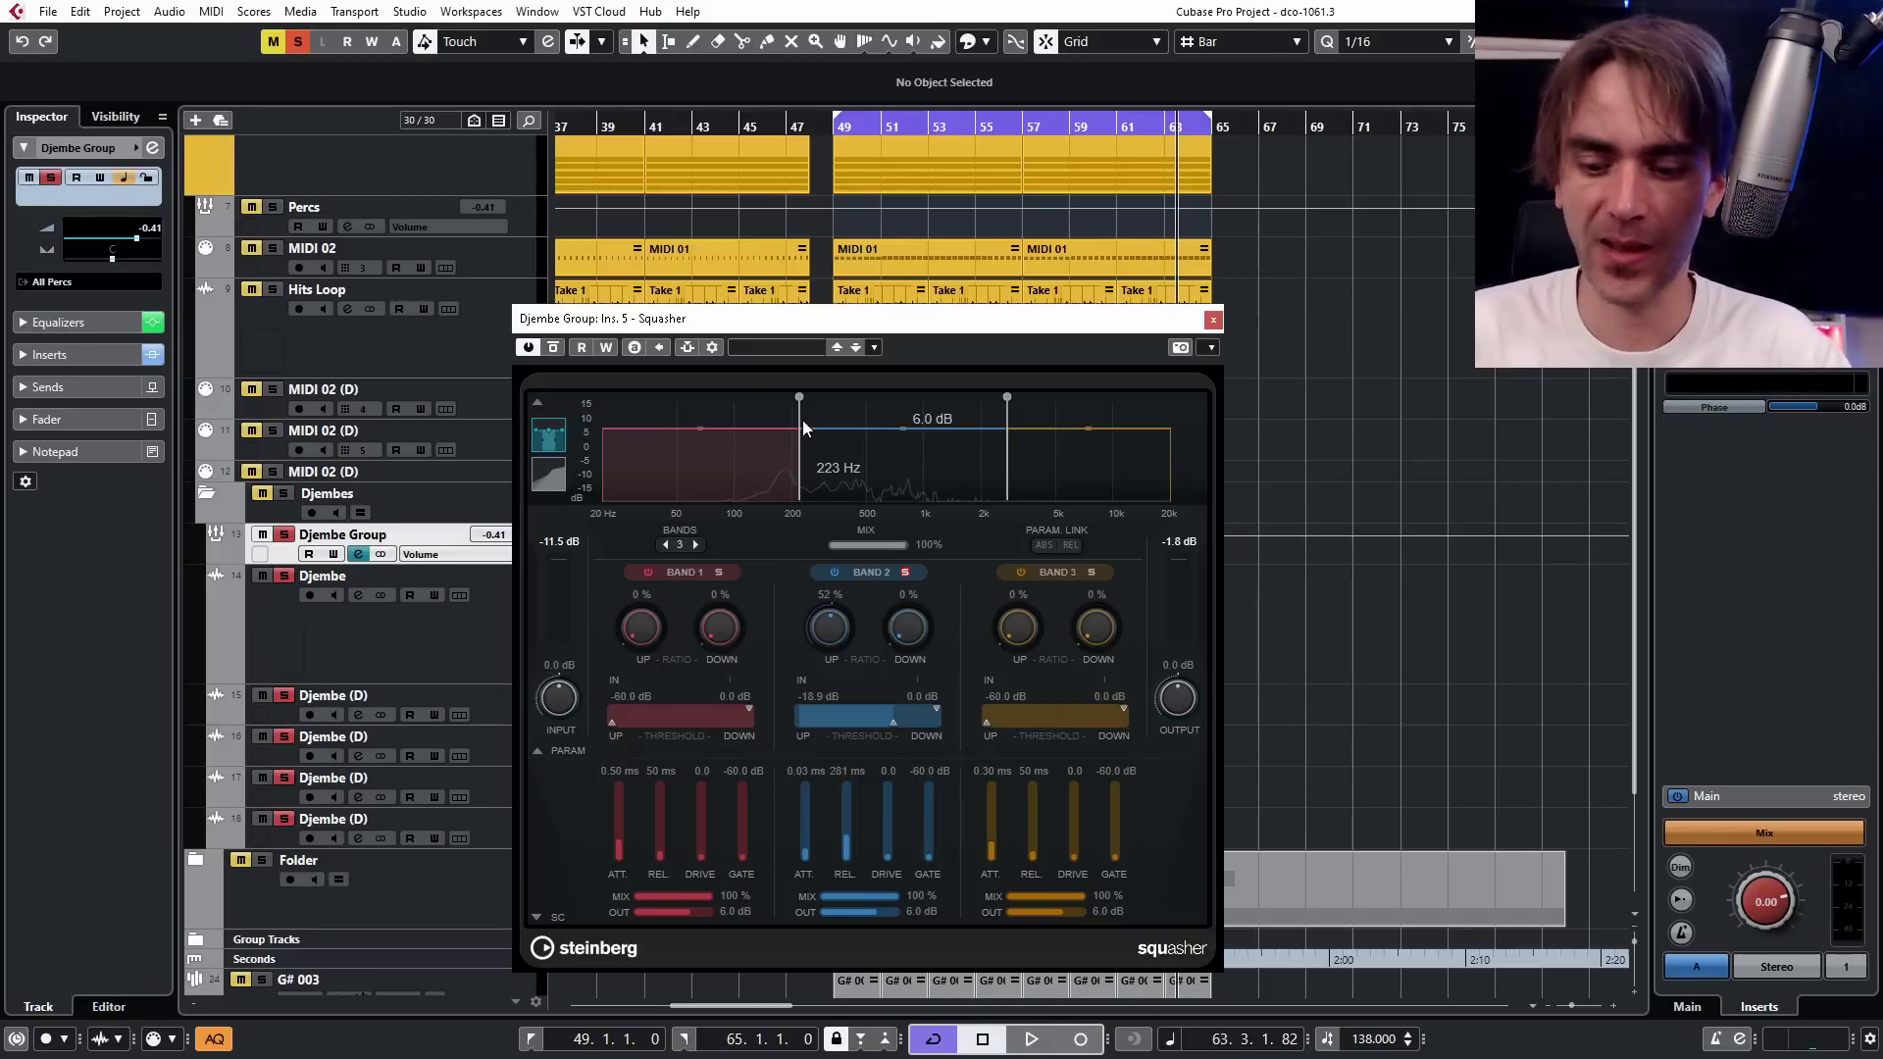
pyautogui.press('space')
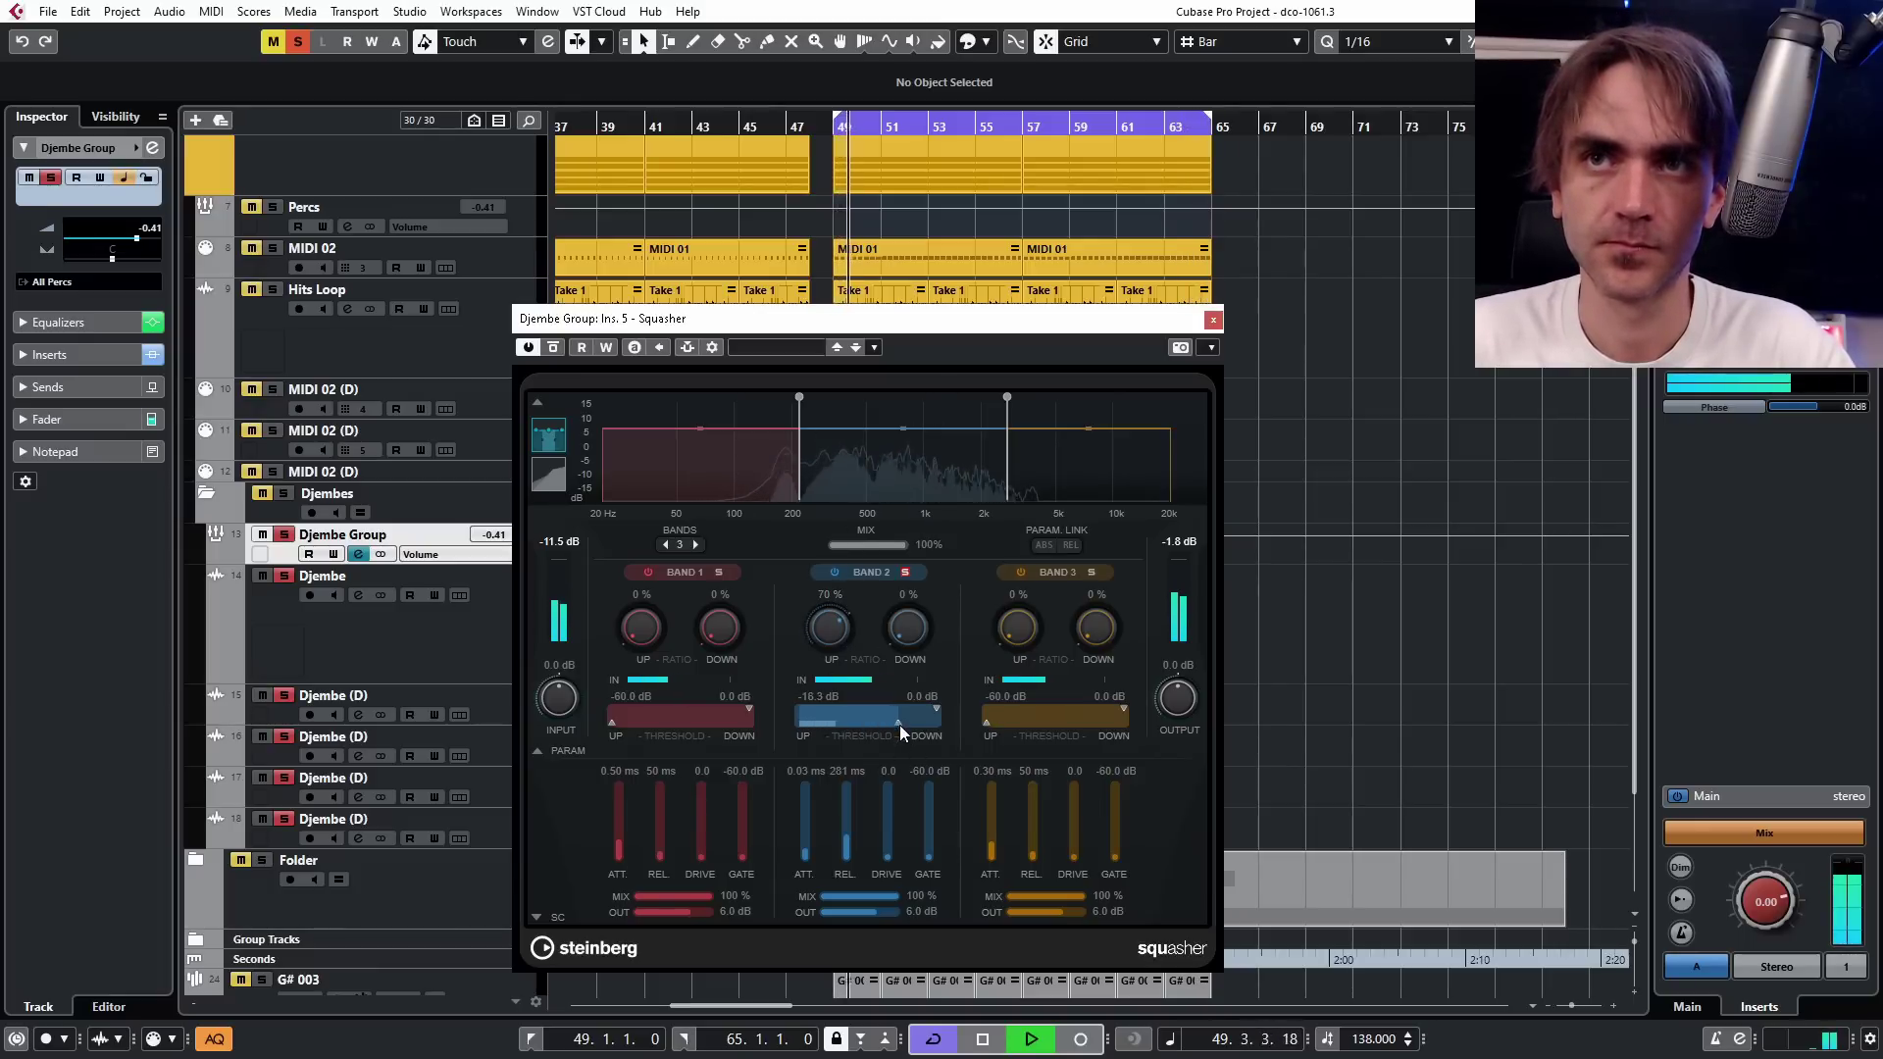
pyautogui.moveTo(898, 726); pyautogui.dragTo(907, 726)
pyautogui.moveTo(799, 461); pyautogui.dragTo(867, 461)
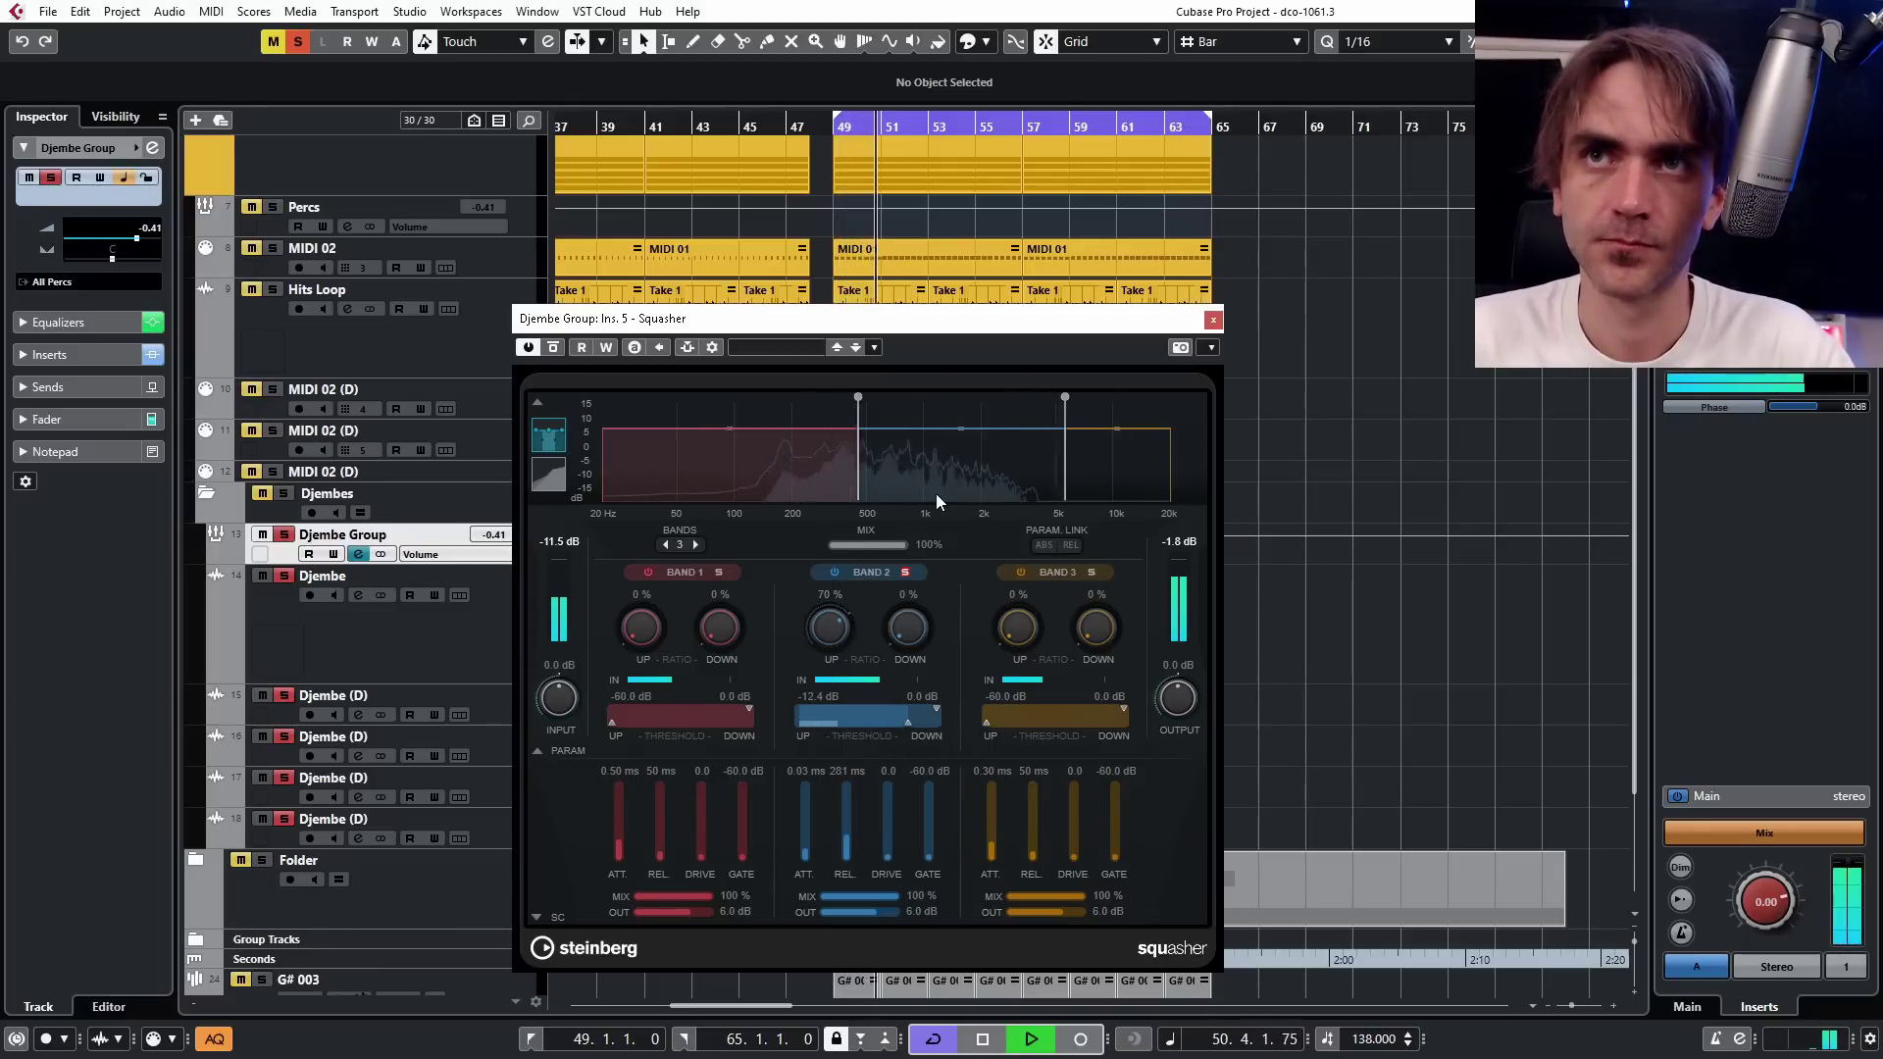
pyautogui.moveTo(1007, 461); pyautogui.dragTo(965, 486)
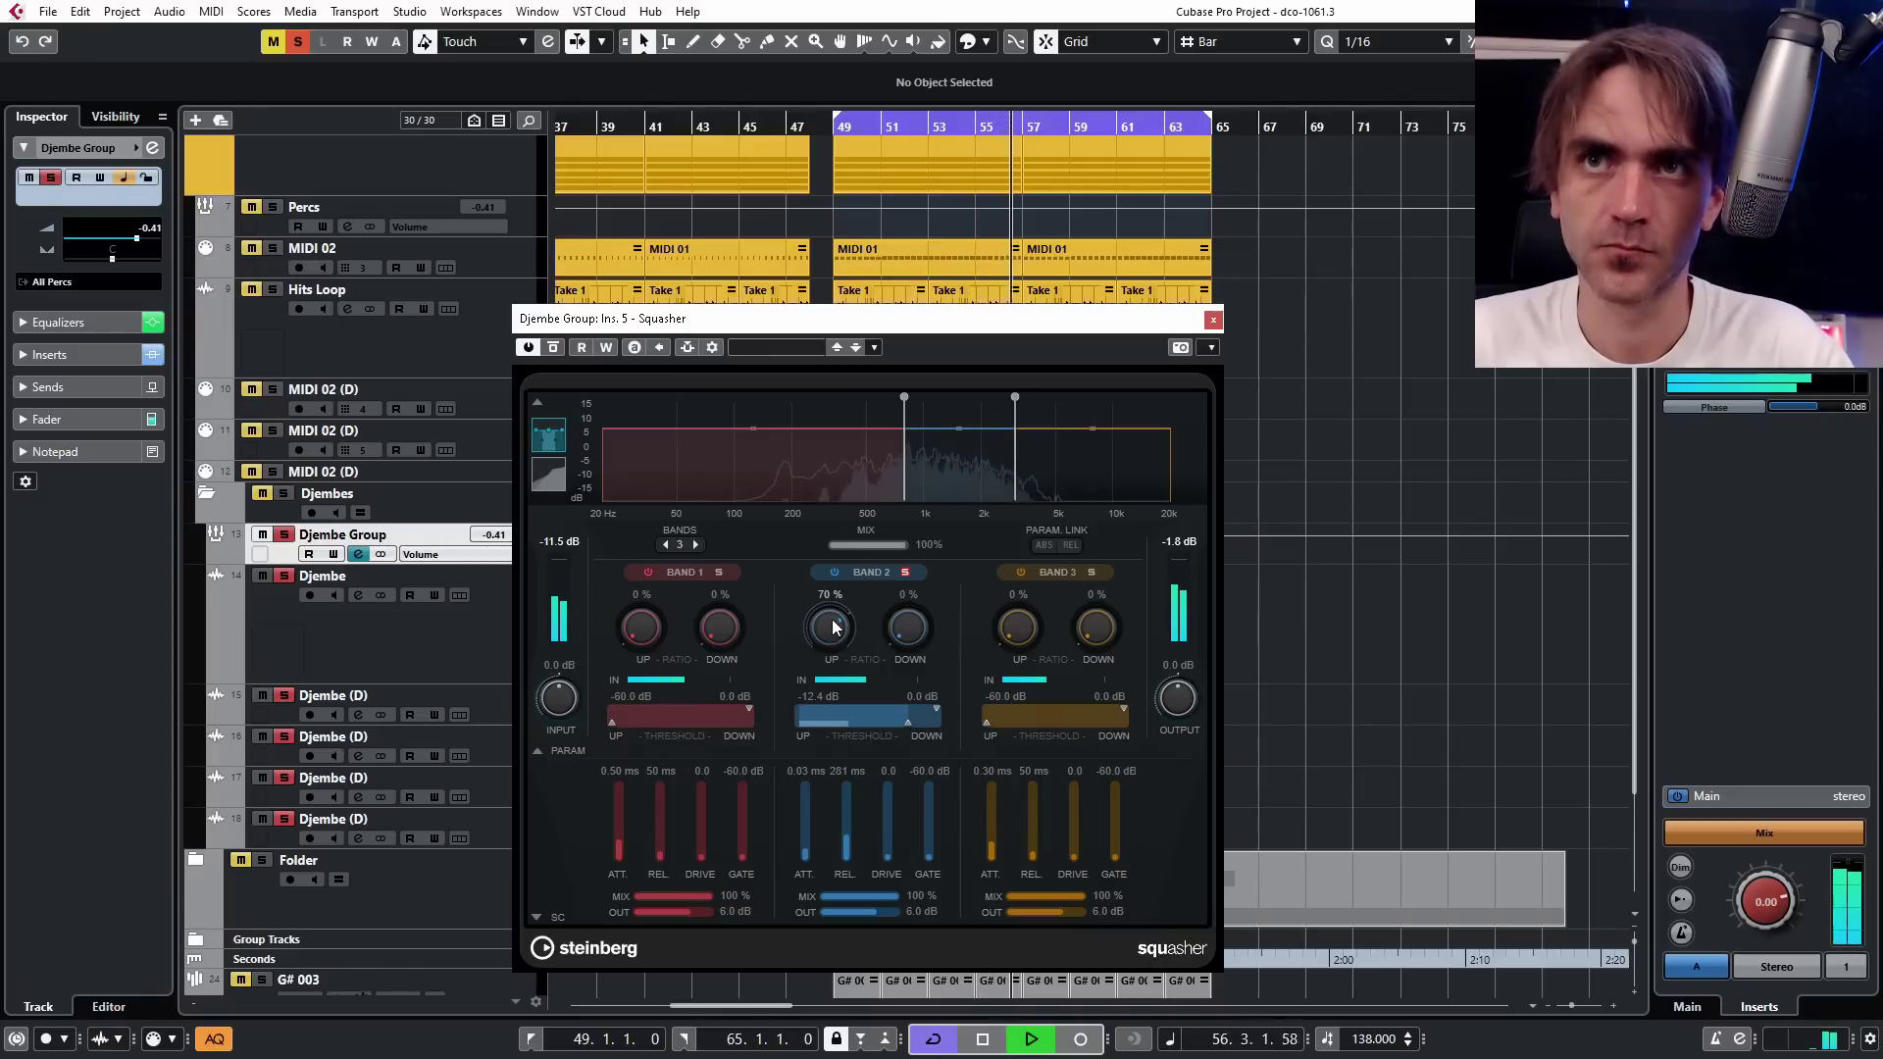
# Fine-tune band 2's upward compression by ear to an up threshold of -21.0 dB and an up ratio of 56 %.
pyautogui.moveTo(896, 718); pyautogui.dragTo(892, 724)
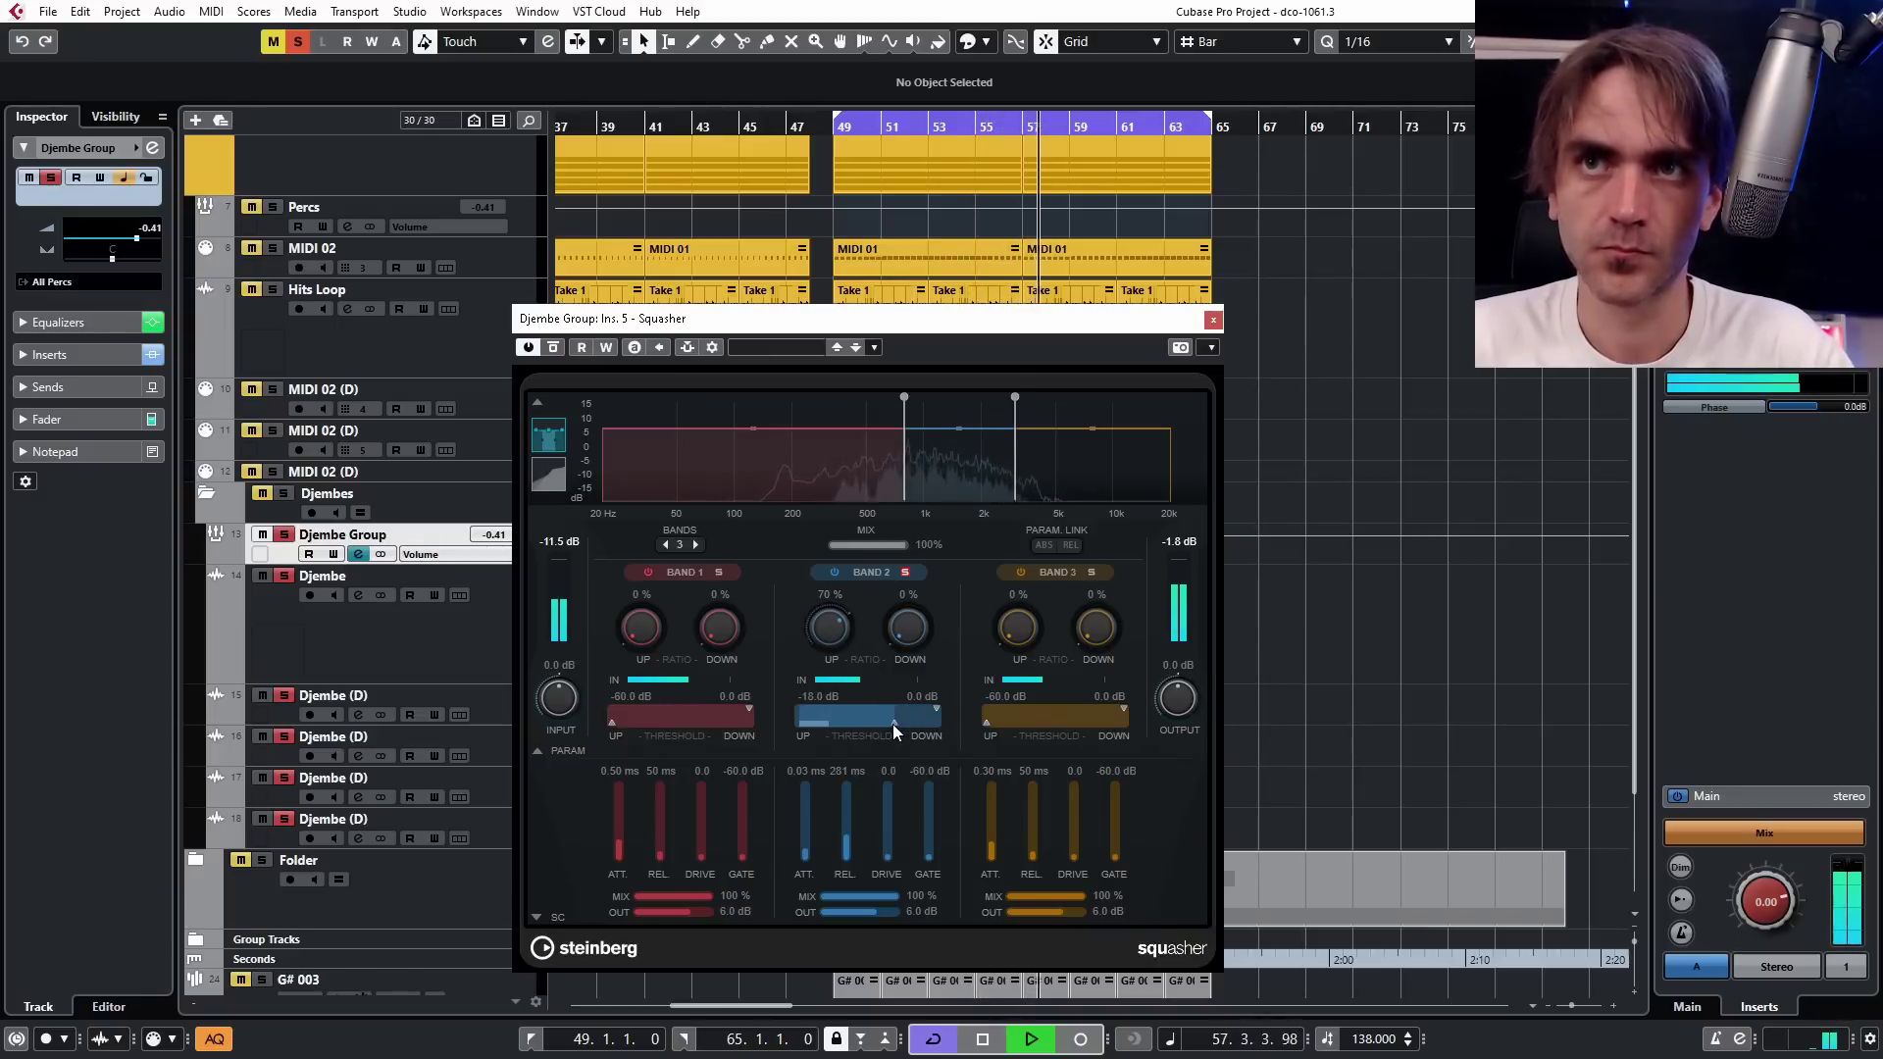
pyautogui.press('space')
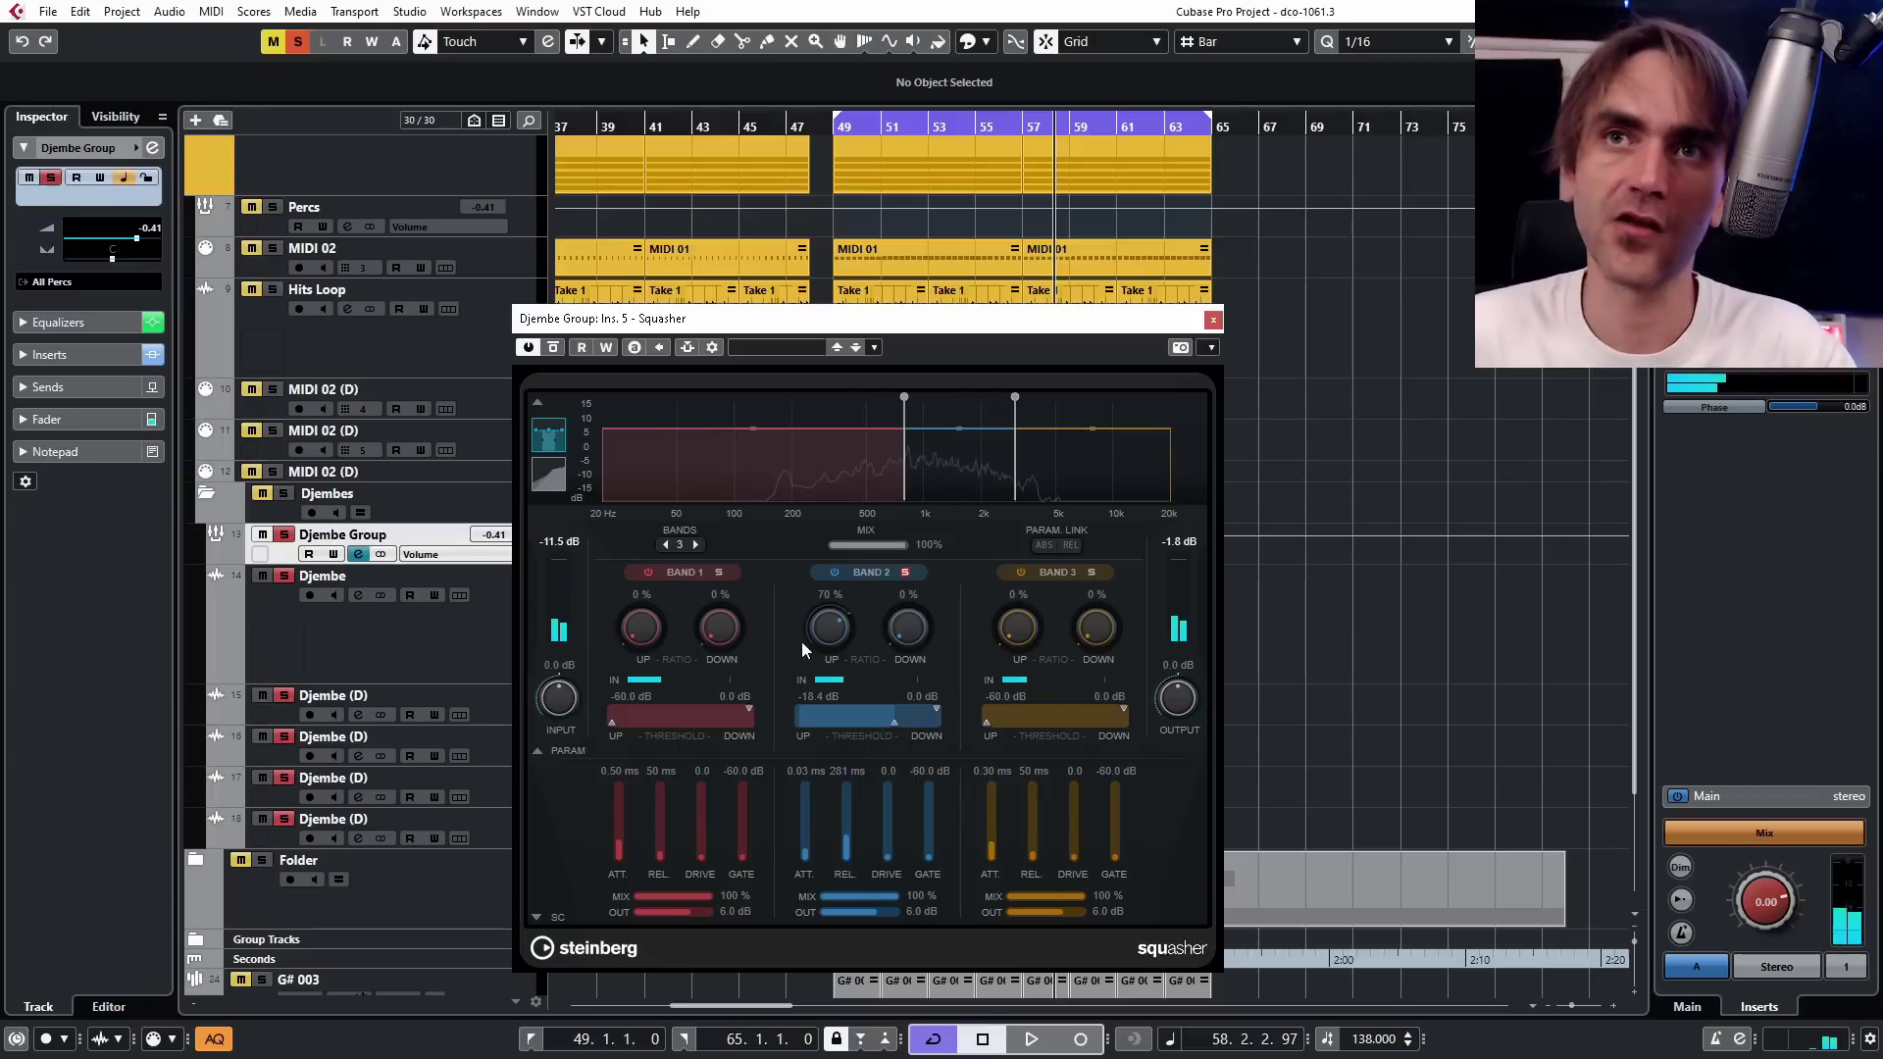
pyautogui.moveTo(839, 632); pyautogui.dragTo(828, 643)
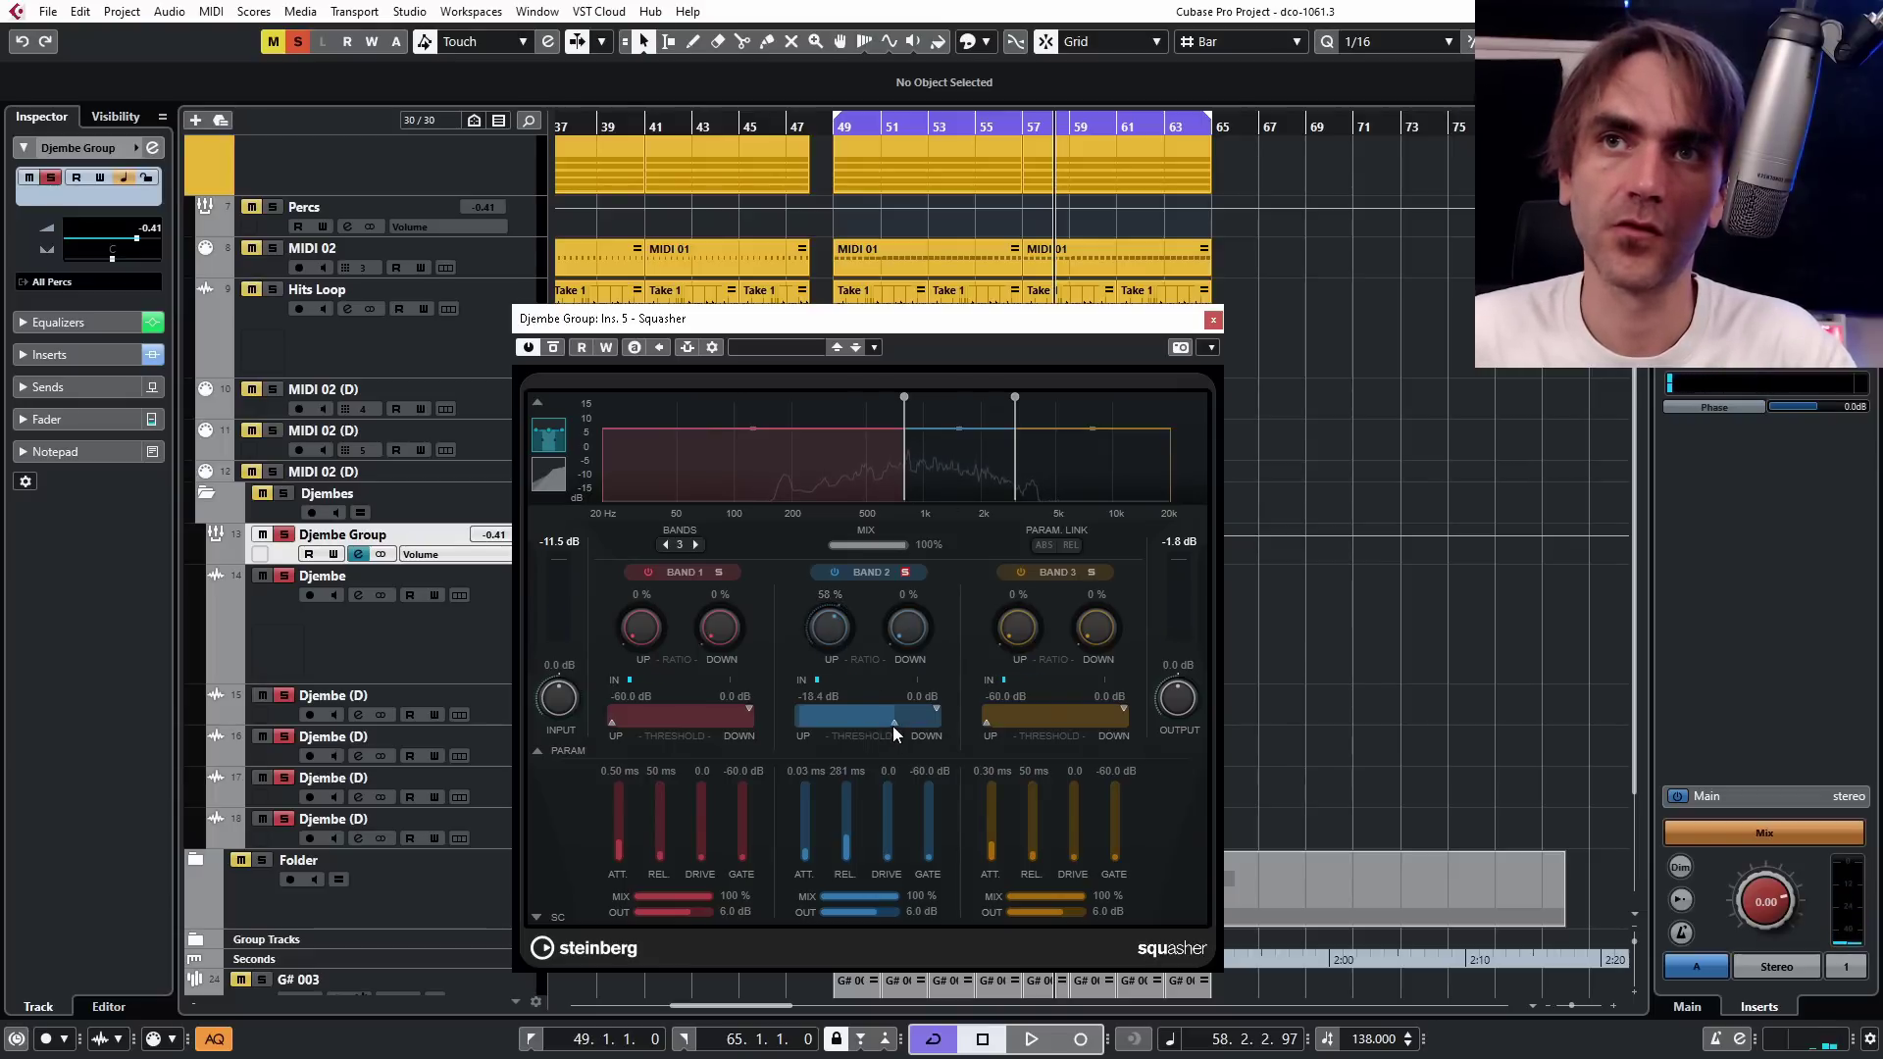
pyautogui.moveTo(888, 727); pyautogui.dragTo(886, 727)
pyautogui.moveTo(829, 628); pyautogui.dragTo(824, 636)
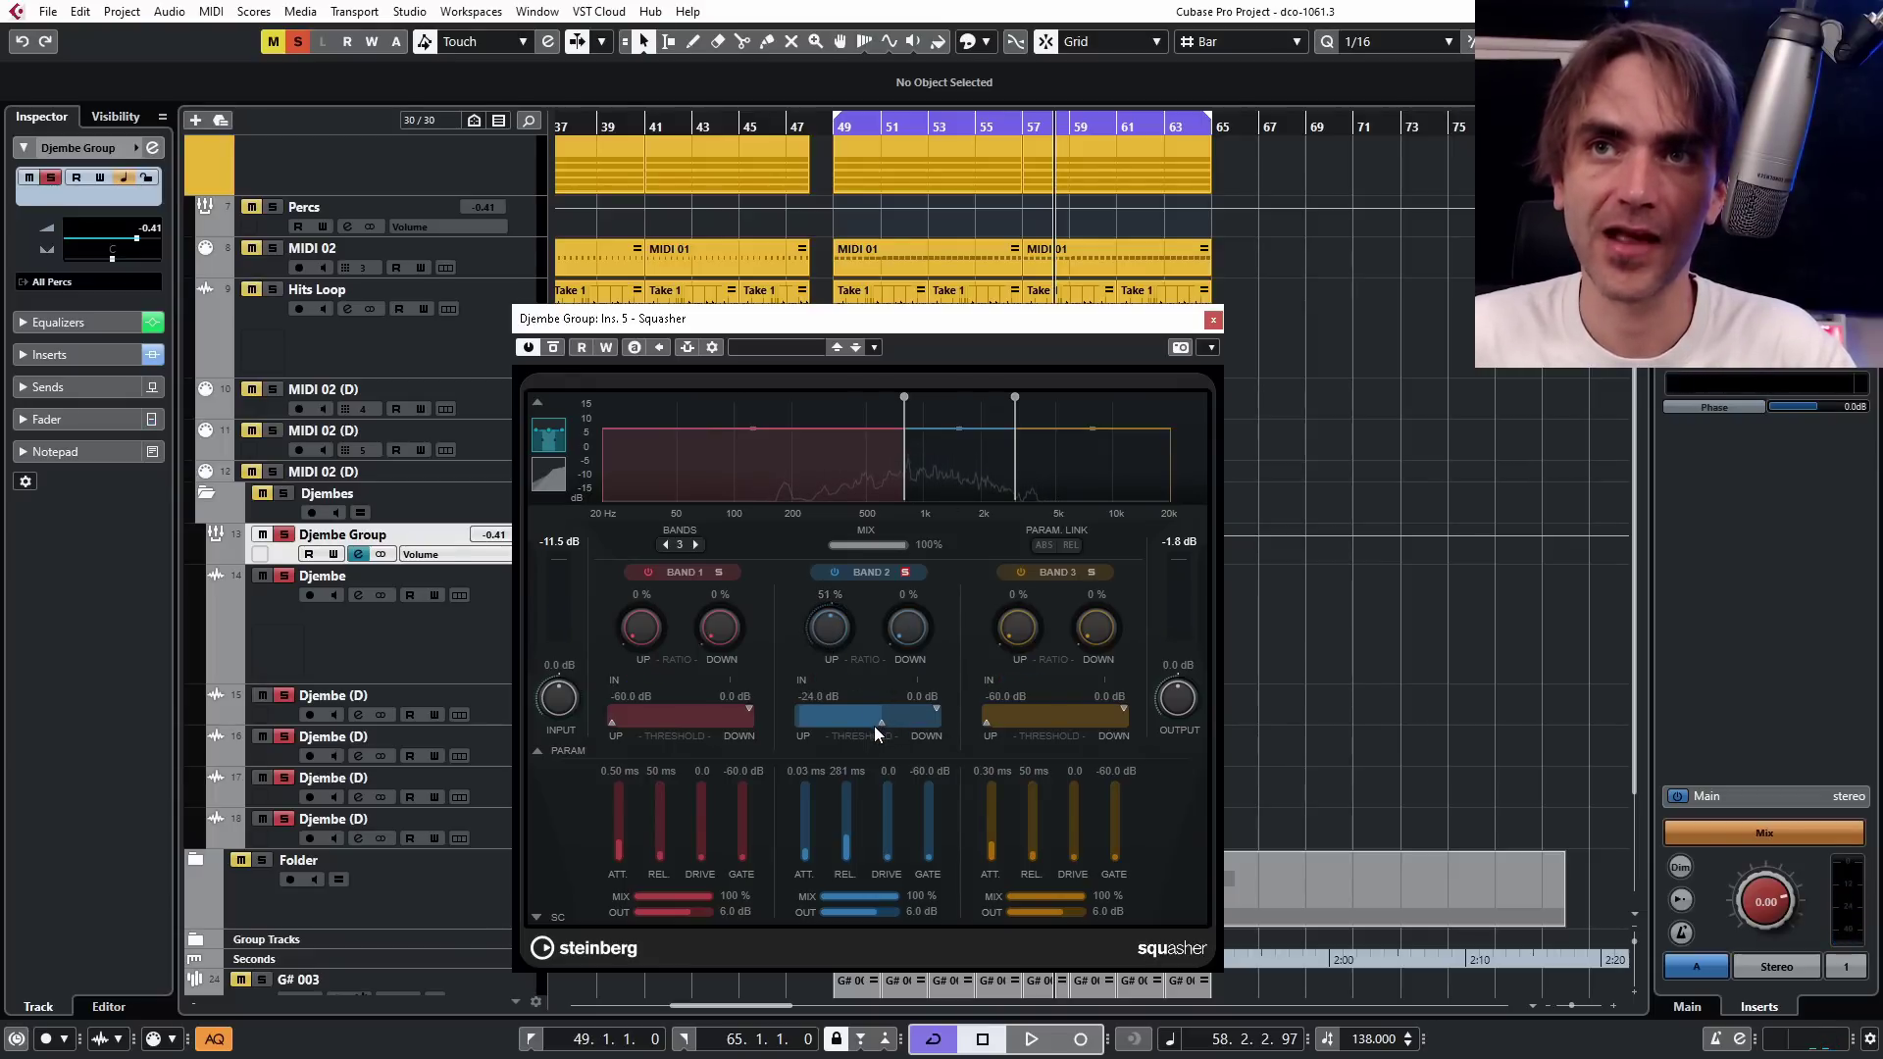
pyautogui.press('space')
pyautogui.moveTo(824, 627); pyautogui.dragTo(829, 633)
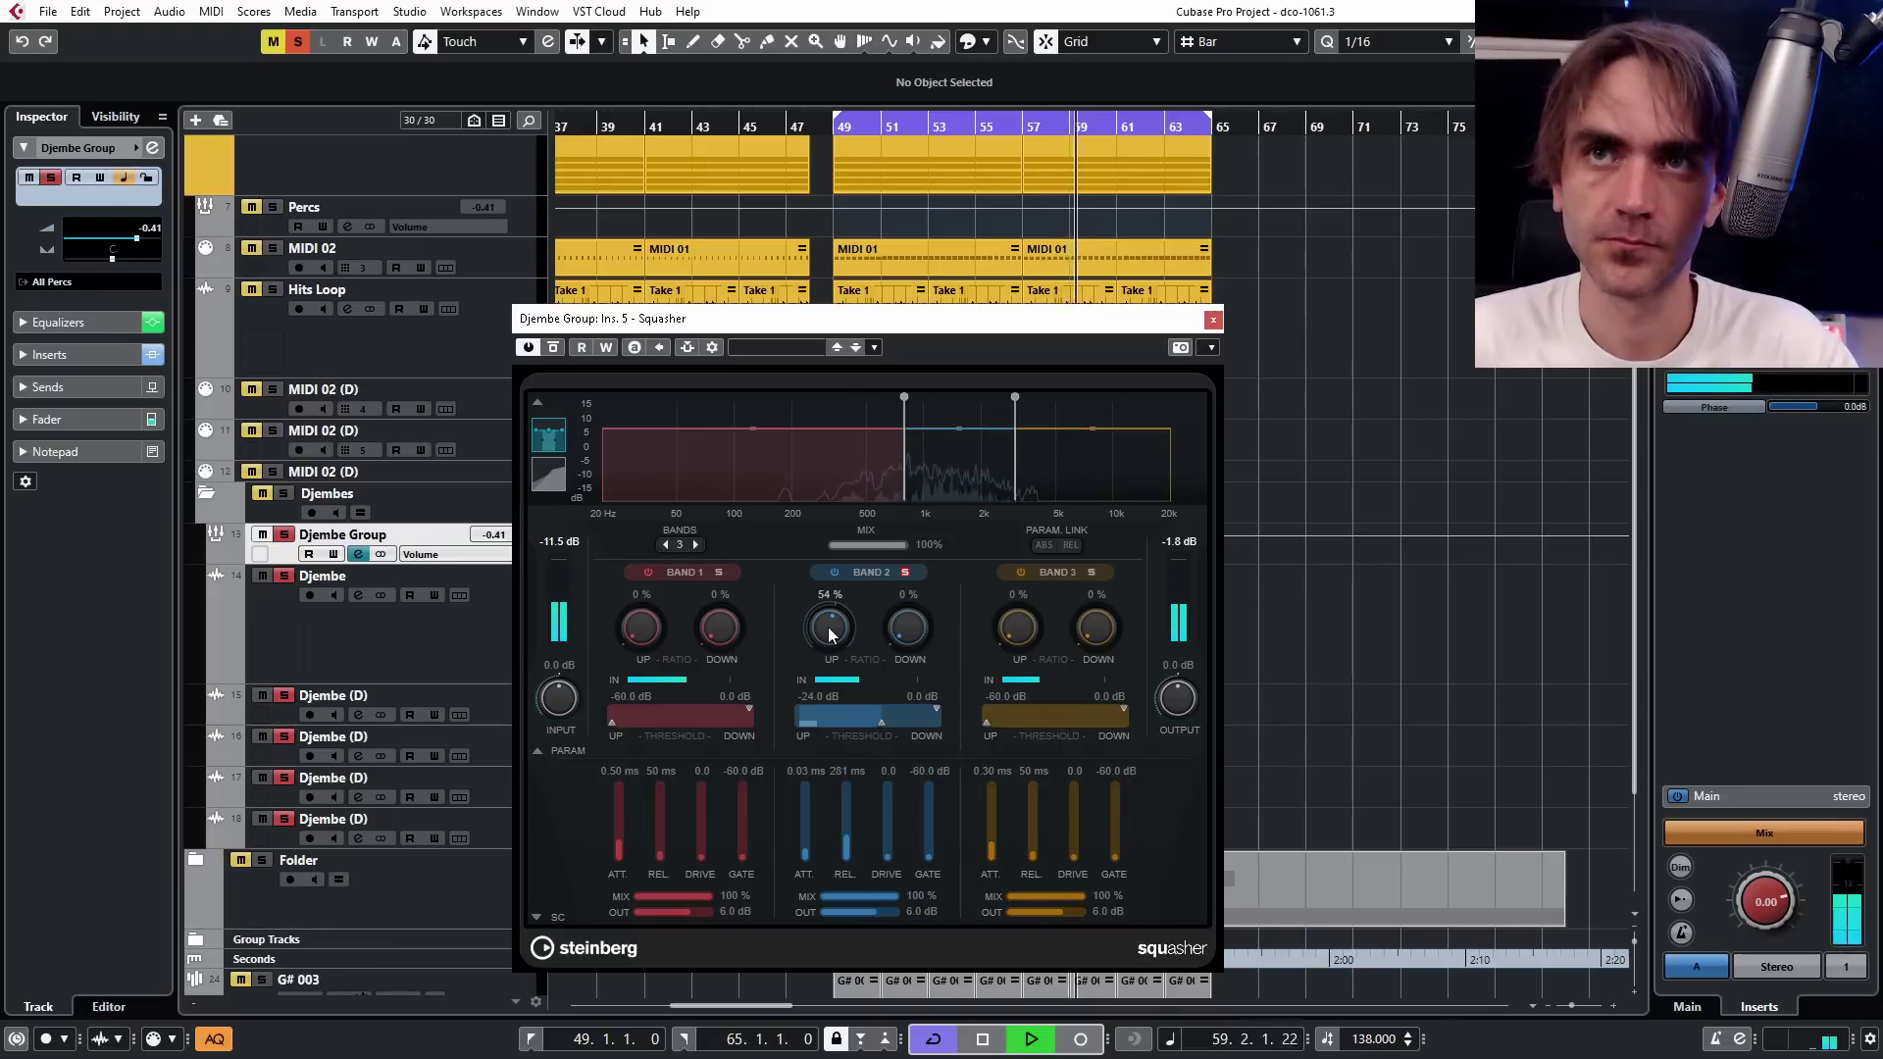
pyautogui.moveTo(865, 720); pyautogui.dragTo(886, 722)
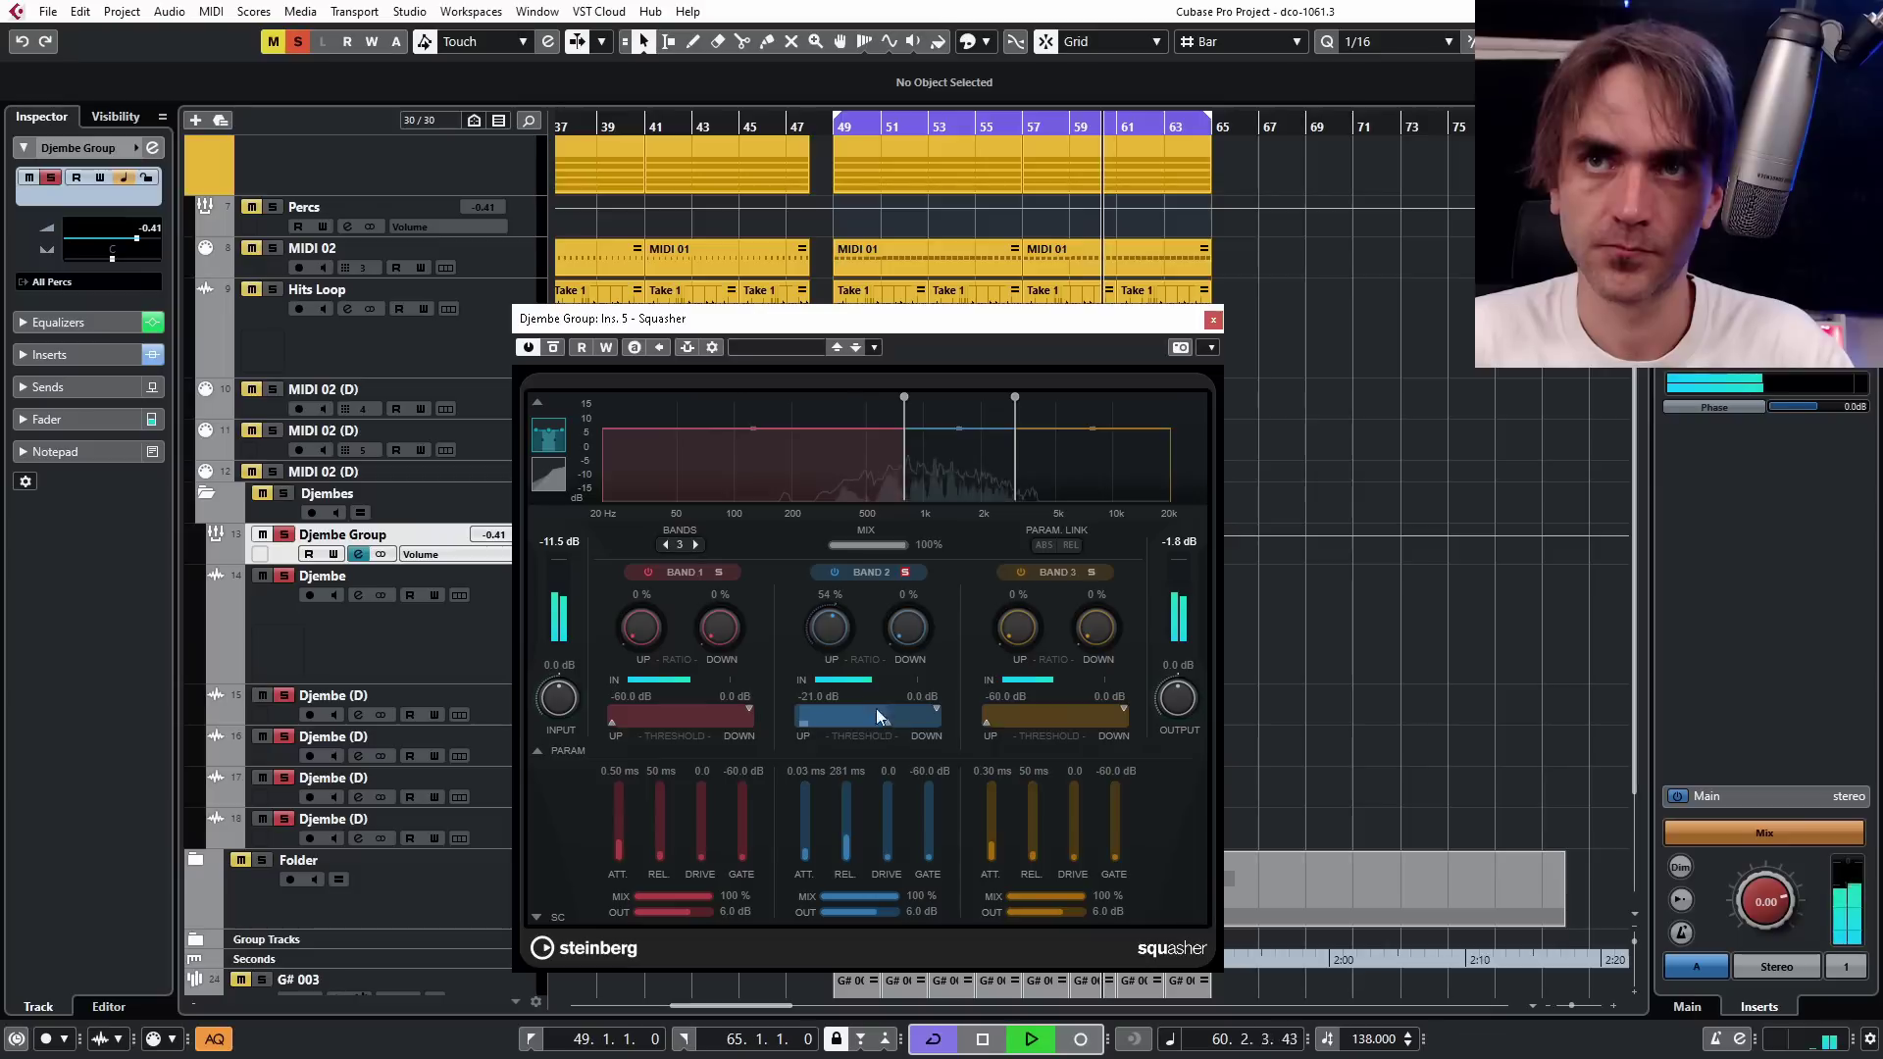
pyautogui.moveTo(826, 637); pyautogui.dragTo(826, 631)
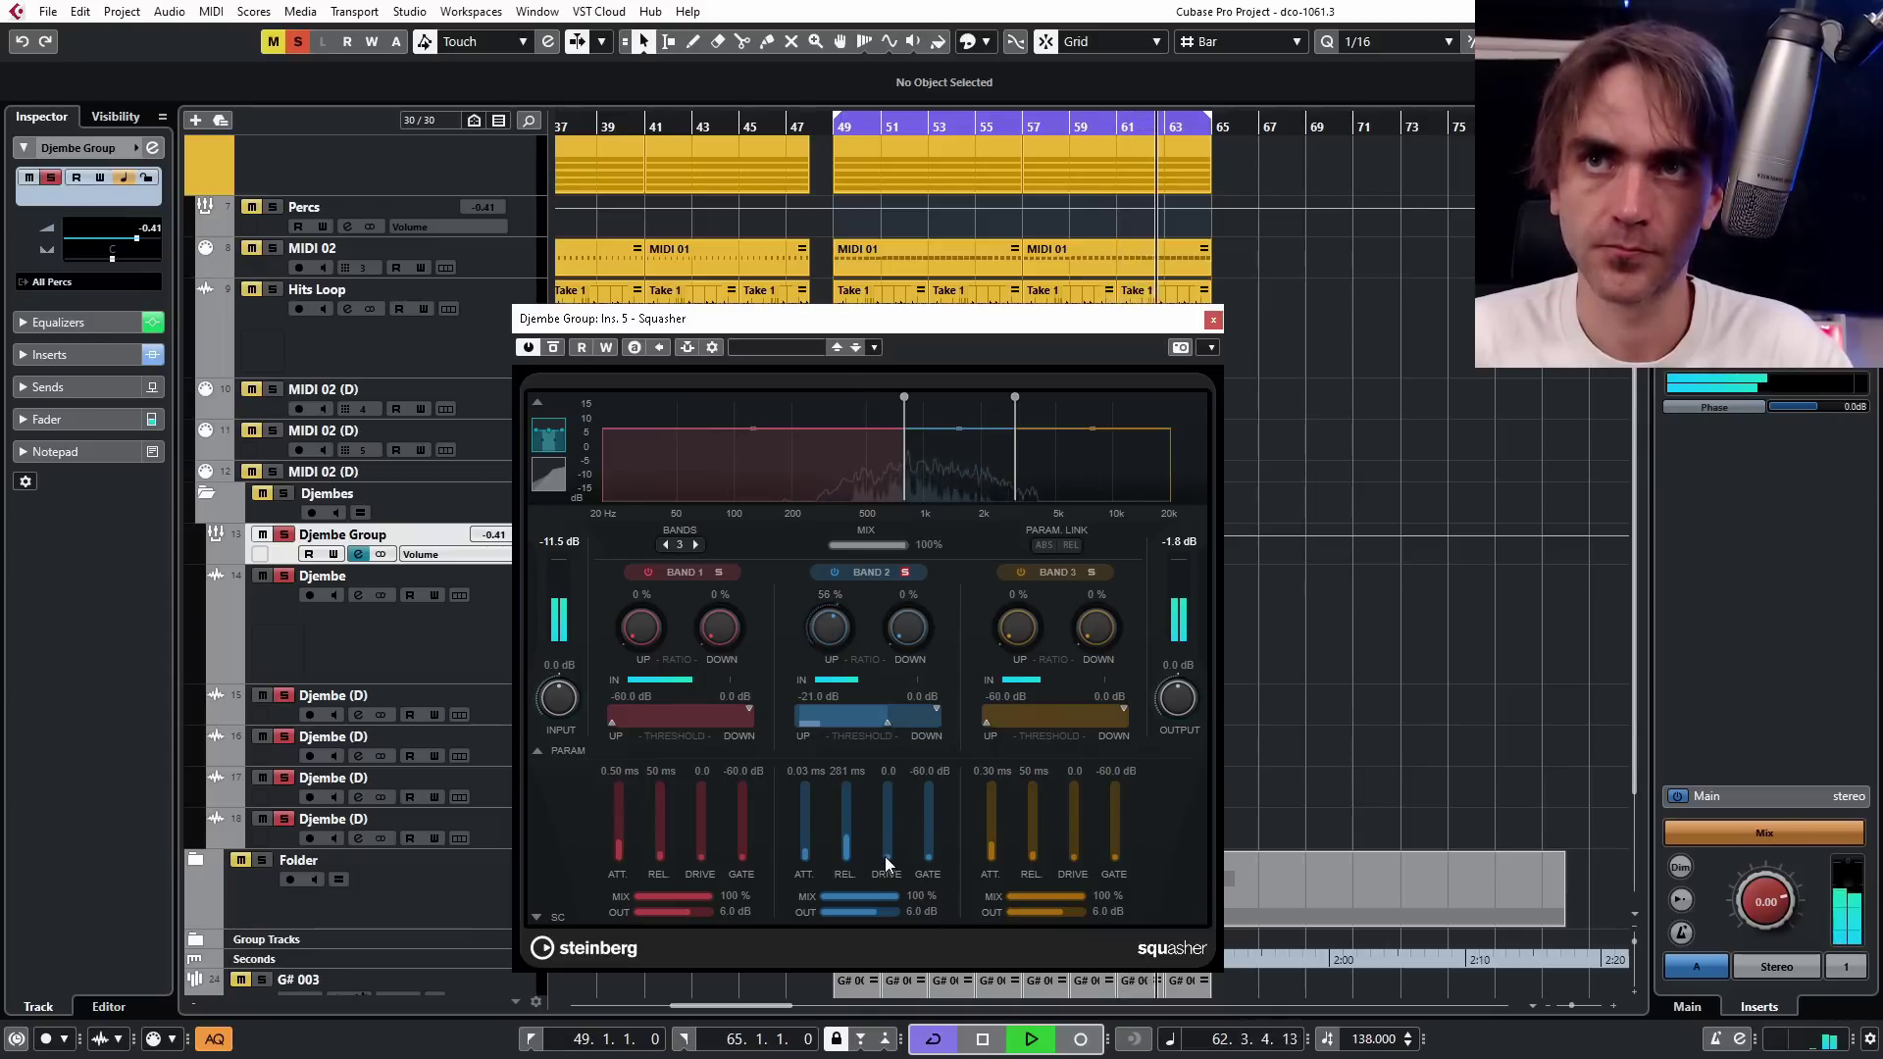
# Set band 2's drive to 2.1 and add full downward compression with a 100 % down ratio and -12.9 dB down threshold.
pyautogui.moveTo(886, 864)
pyautogui.mouseDown()
pyautogui.moveTo(897, 782)
pyautogui.moveTo(886, 840)
pyautogui.mouseUp()
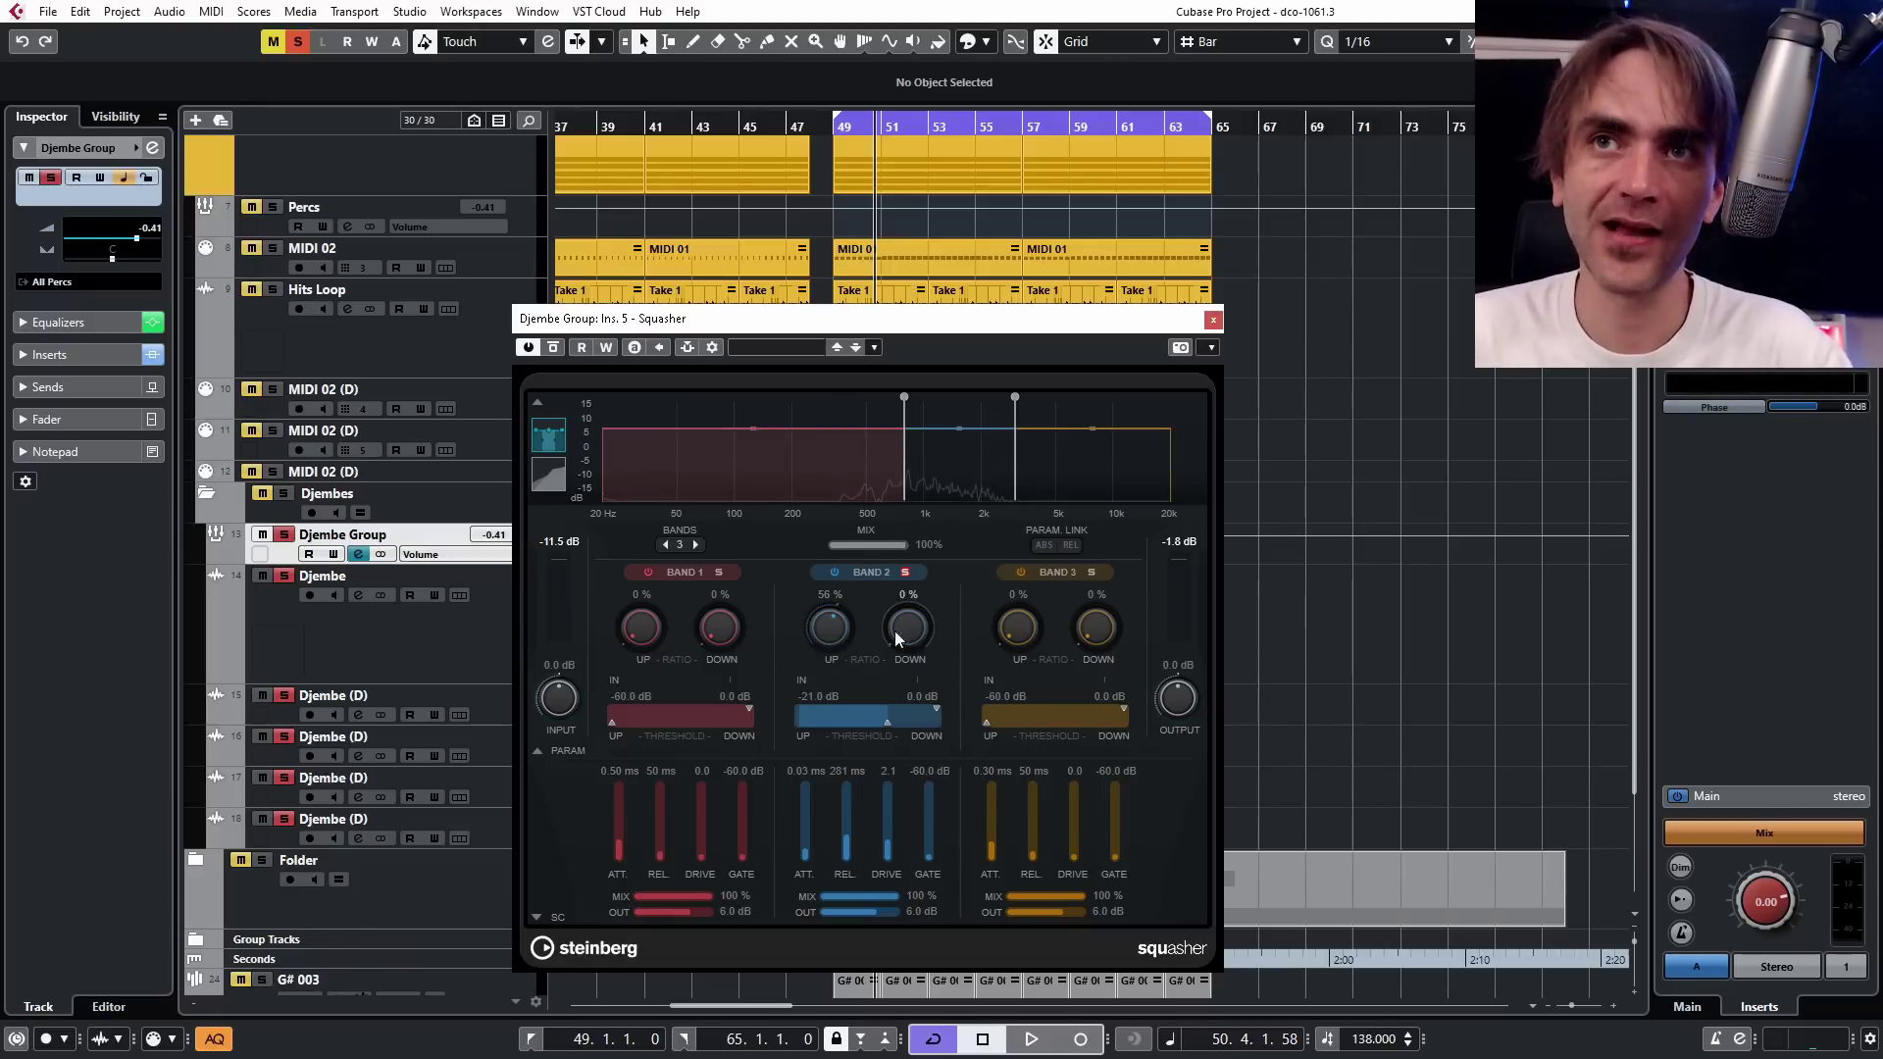
pyautogui.moveTo(936, 709); pyautogui.dragTo(917, 708)
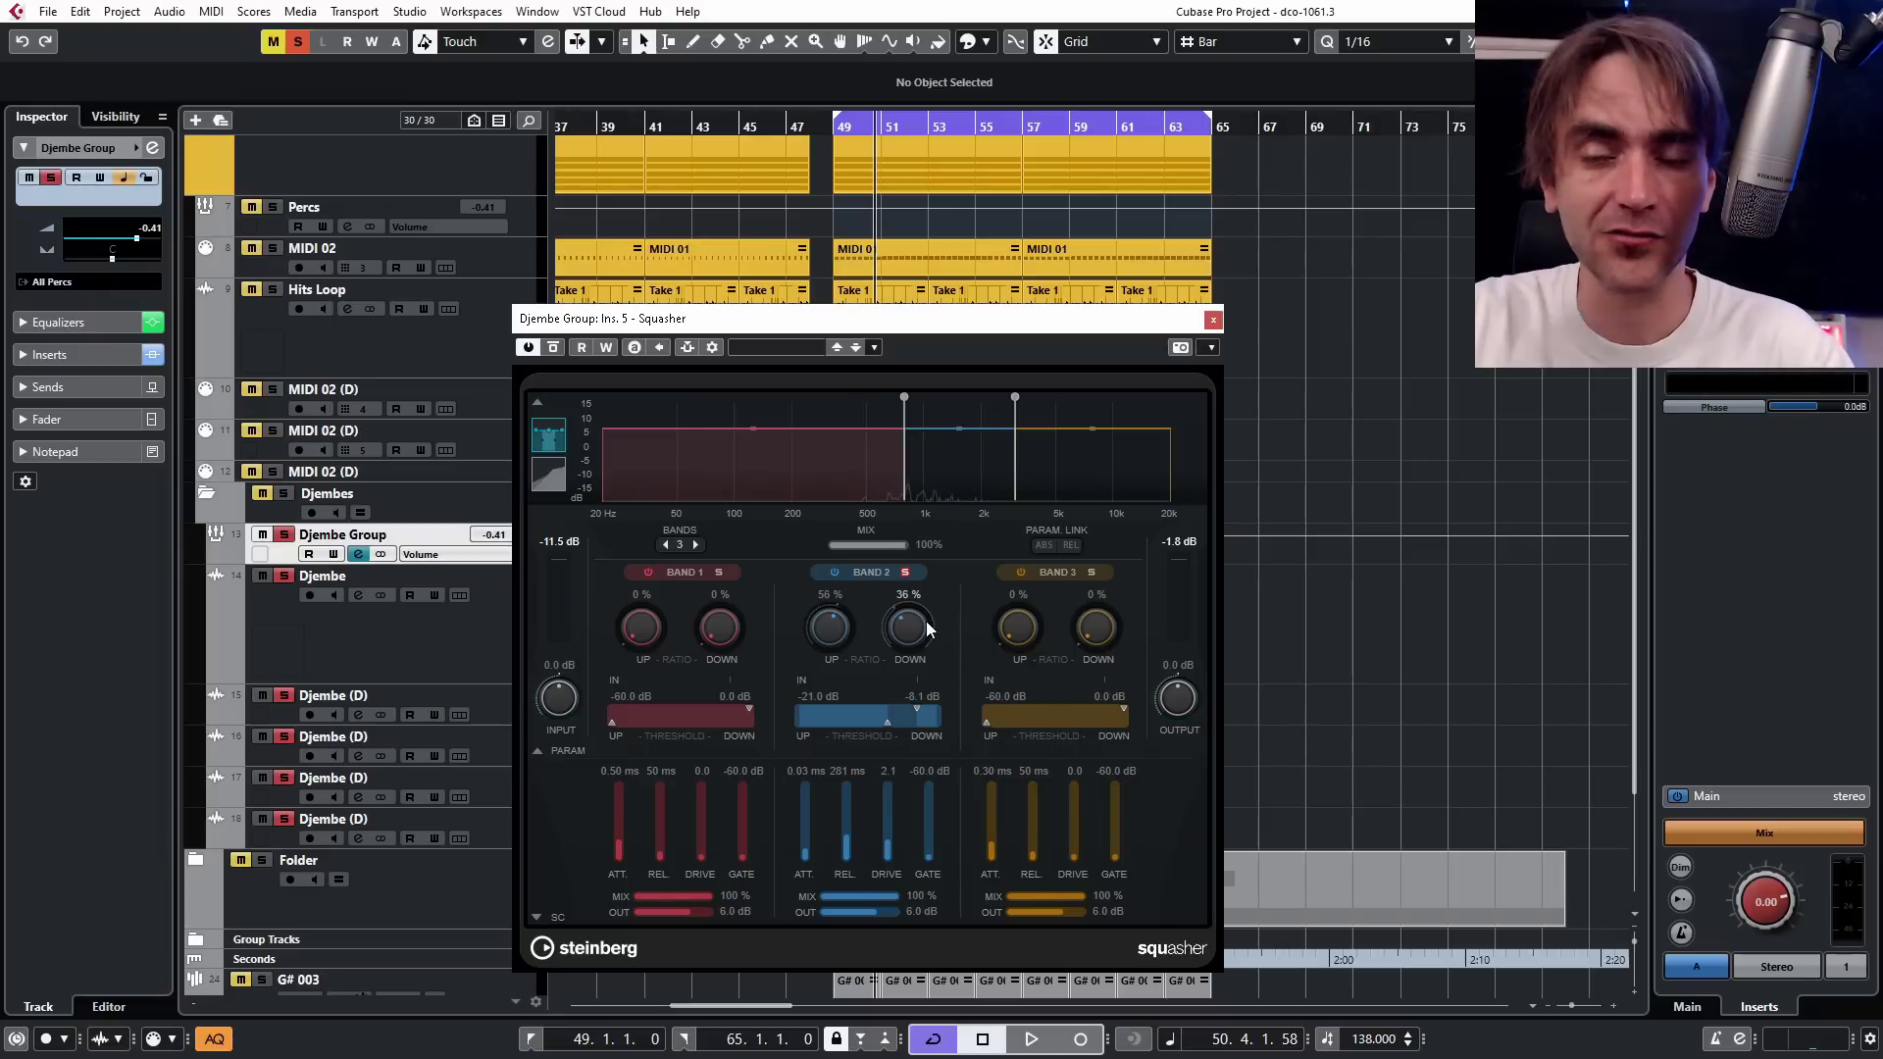
pyautogui.press('space')
pyautogui.moveTo(926, 621)
pyautogui.mouseDown()
pyautogui.moveTo(898, 661)
pyautogui.moveTo(934, 592)
pyautogui.mouseUp()
pyautogui.moveTo(917, 708); pyautogui.dragTo(918, 770)
pyautogui.moveTo(907, 627); pyautogui.dragTo(922, 602)
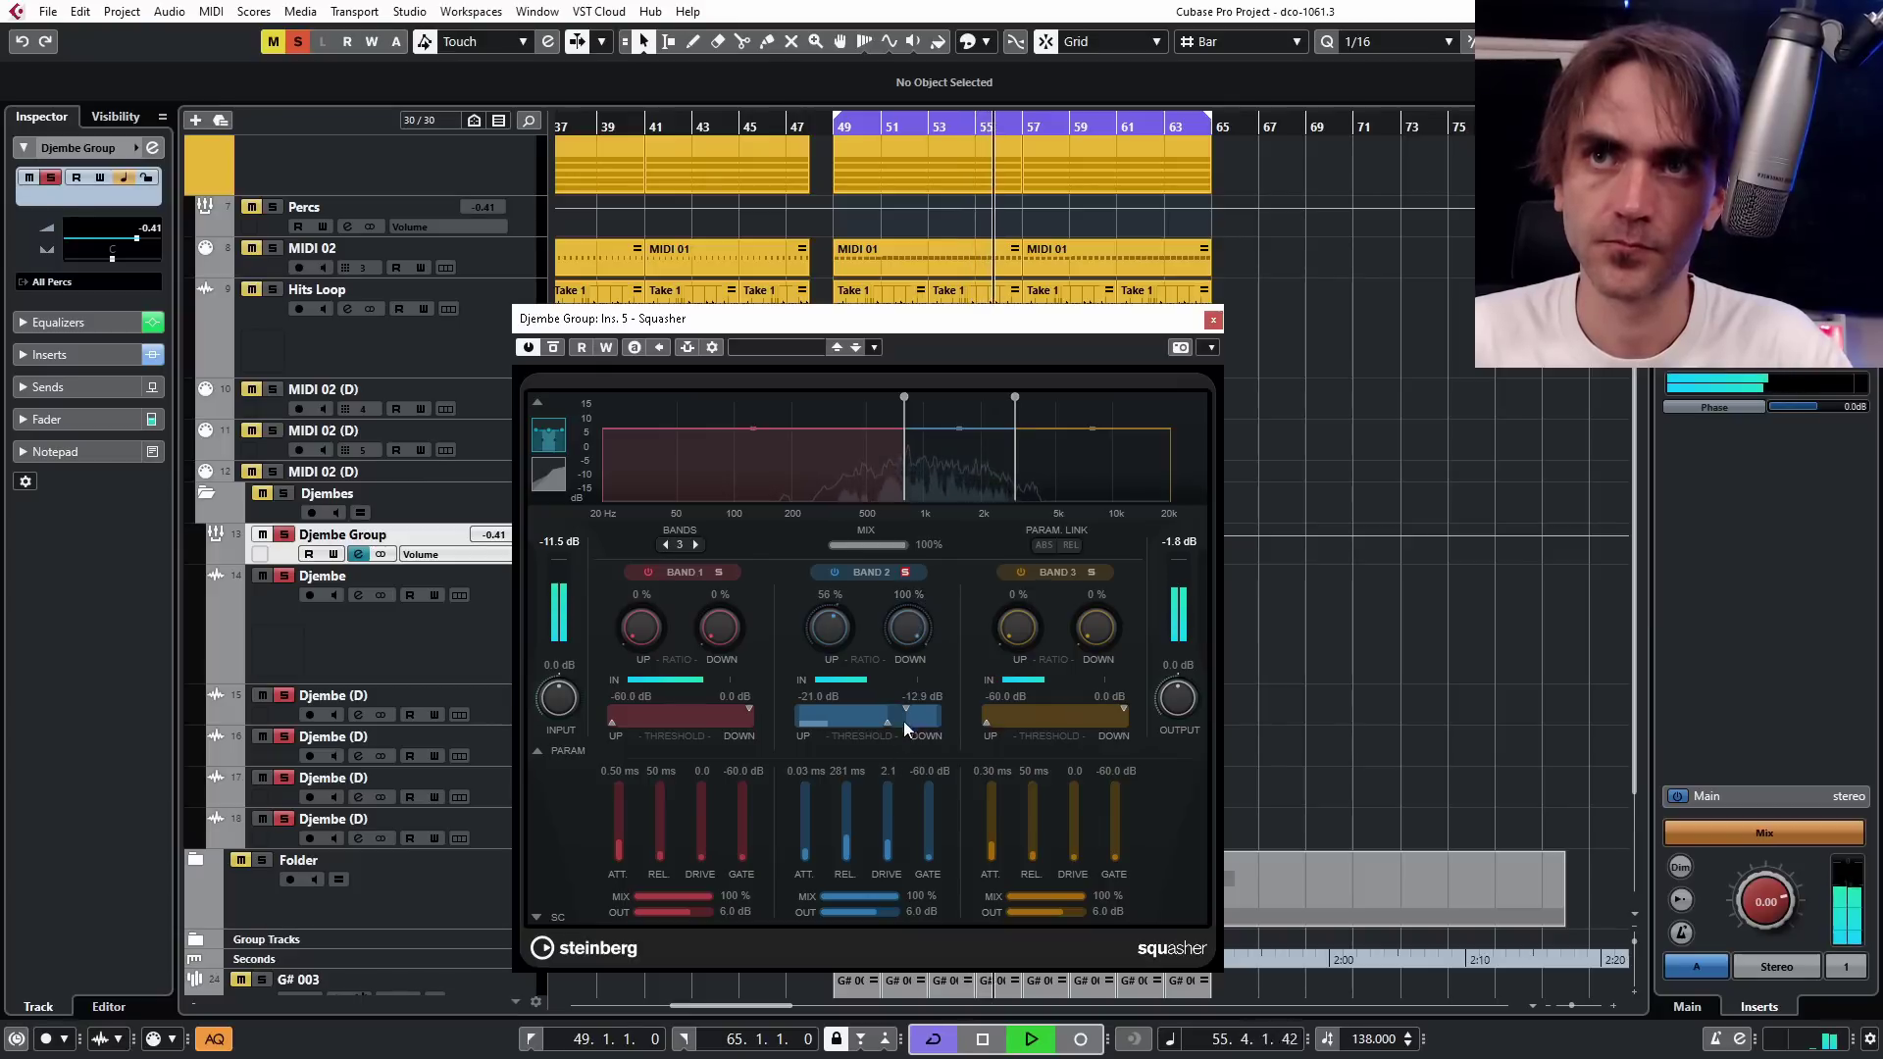
# Set band 2's thresholds to -36.0 dB up and -27.9 dB down with a 69 % up ratio, then unsolo the band and resume playback.
pyautogui.moveTo(903, 721); pyautogui.dragTo(862, 714)
pyautogui.moveTo(840, 639); pyautogui.dragTo(850, 621)
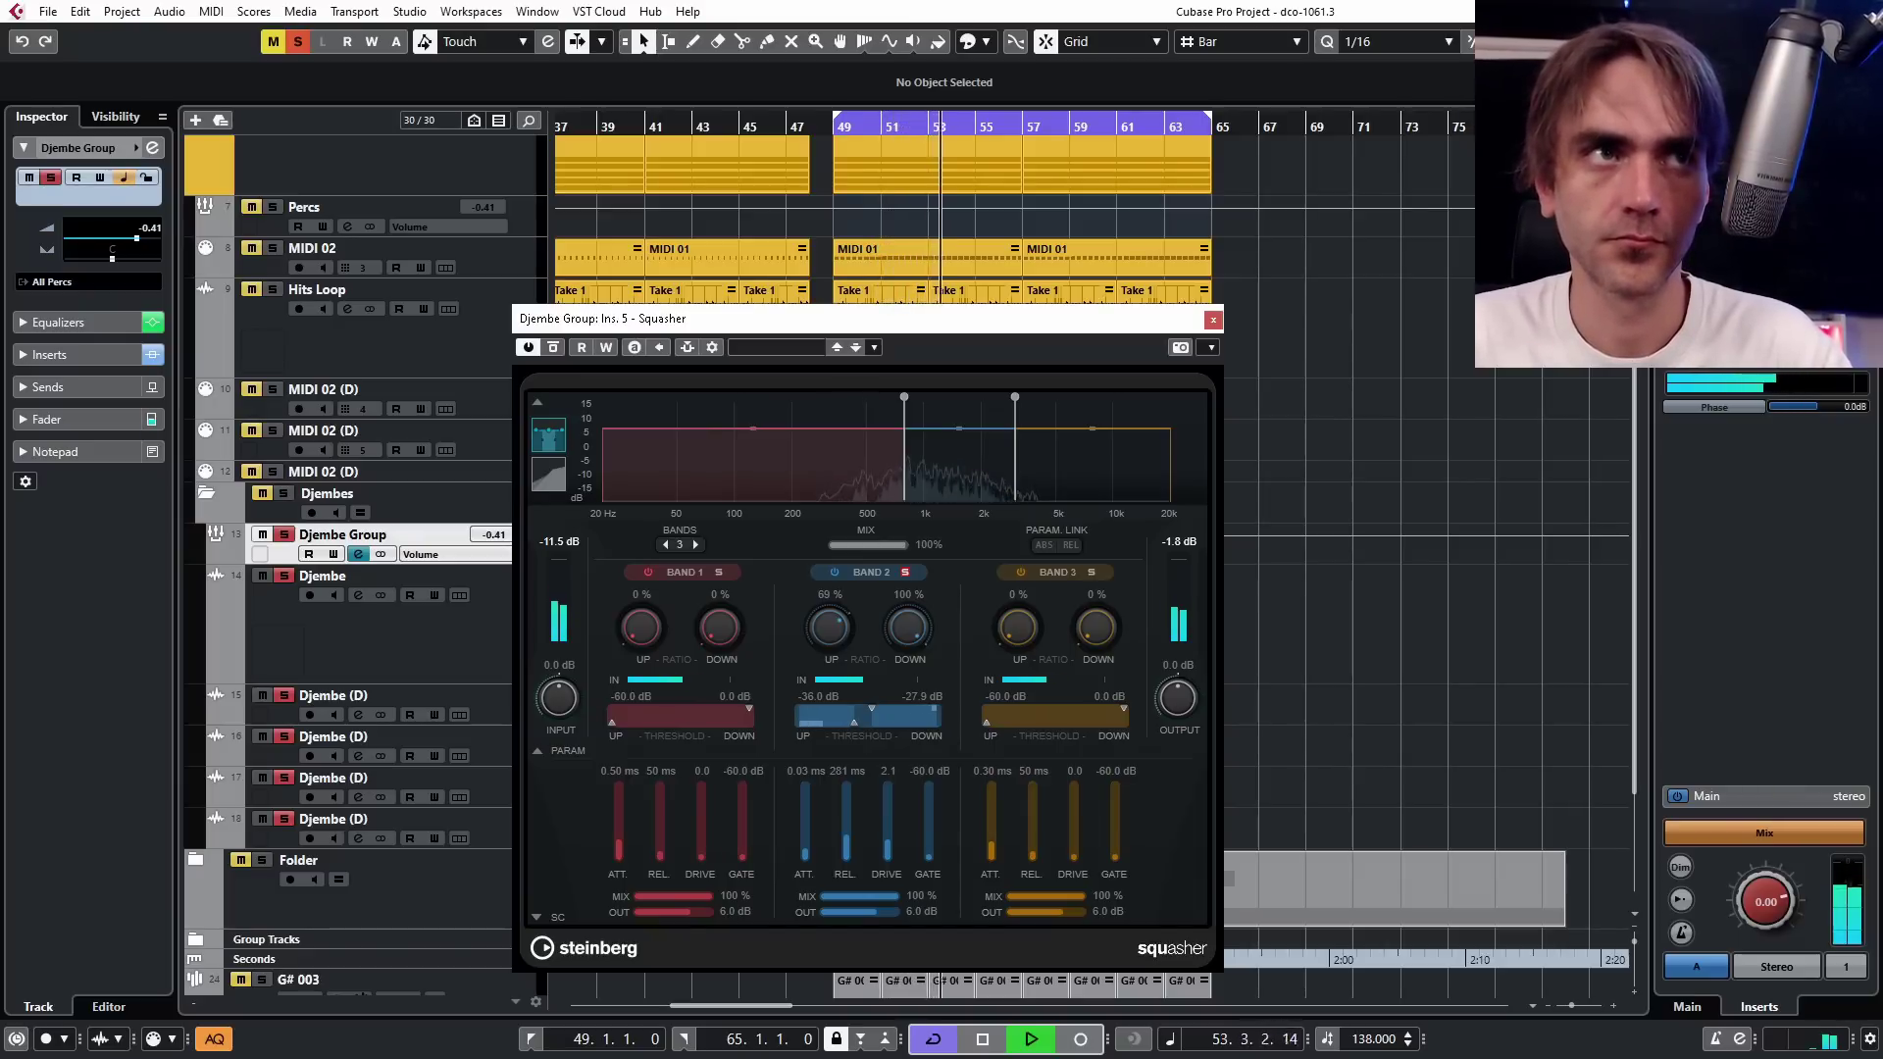
pyautogui.press('space')
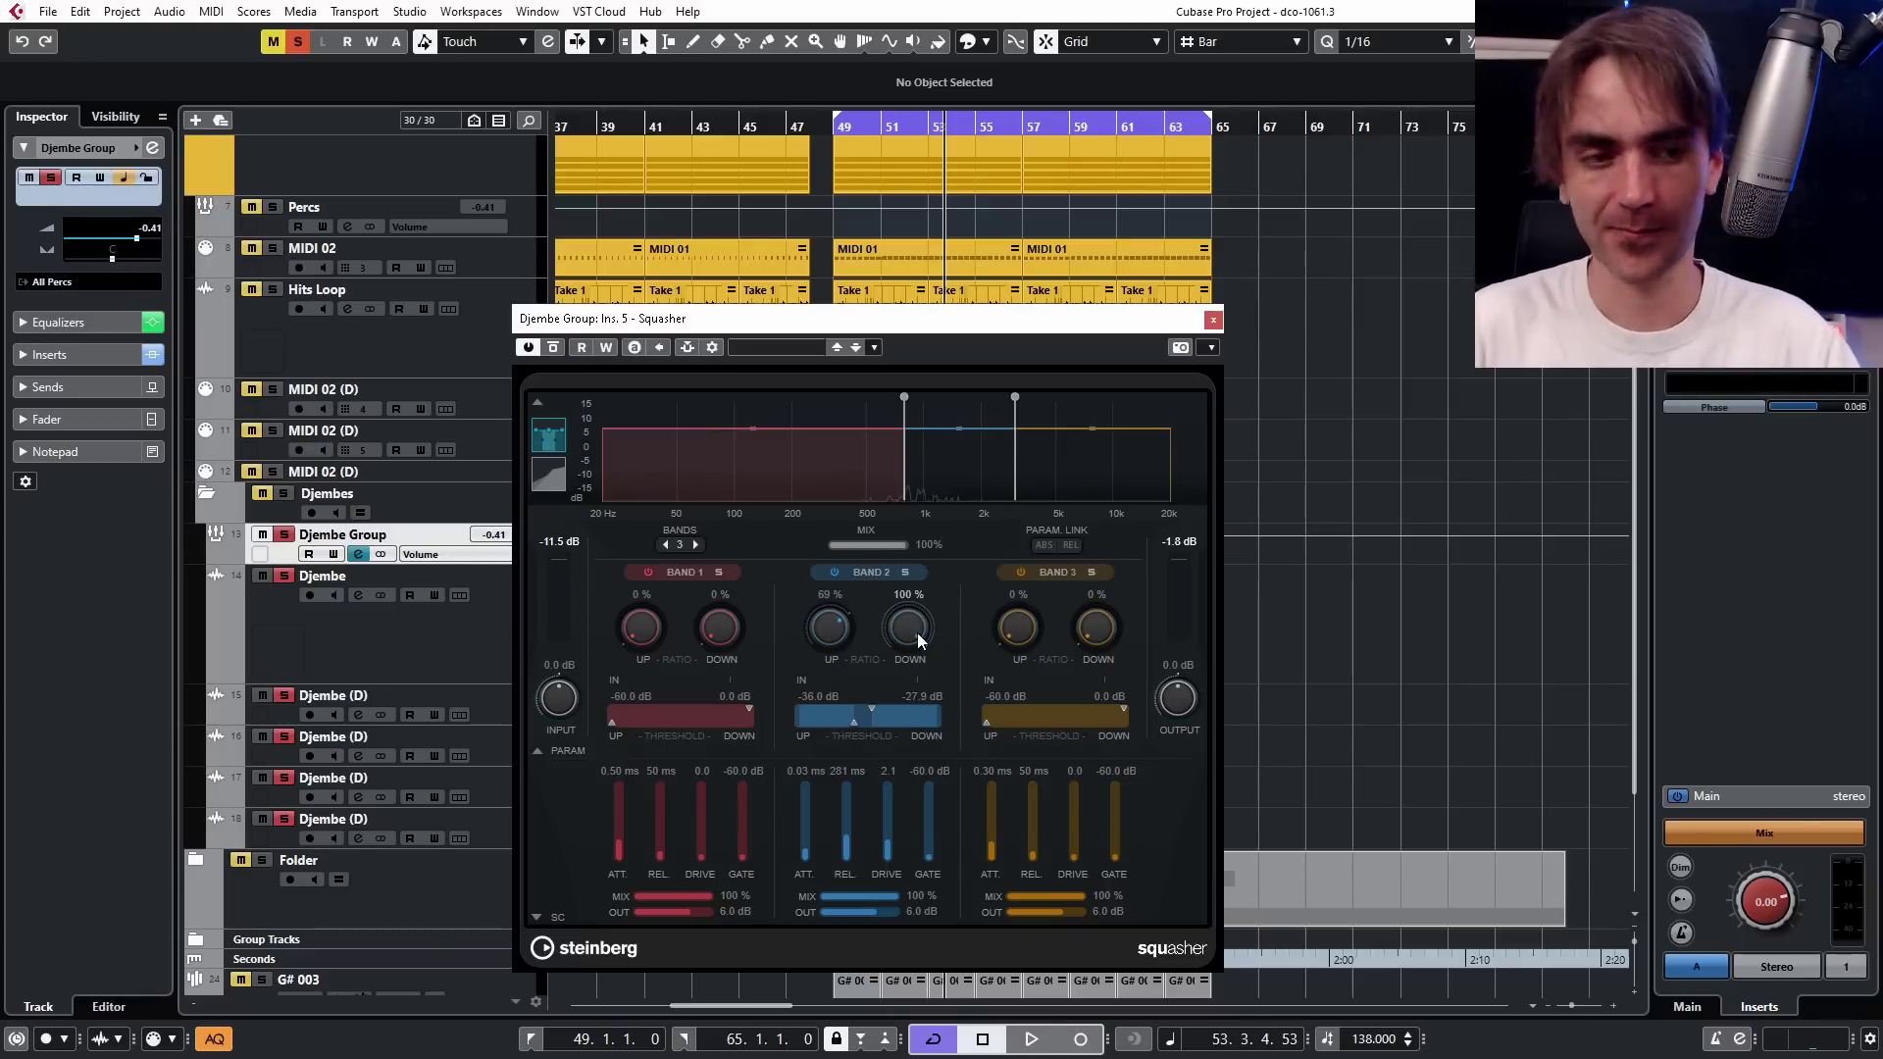
pyautogui.press('space')
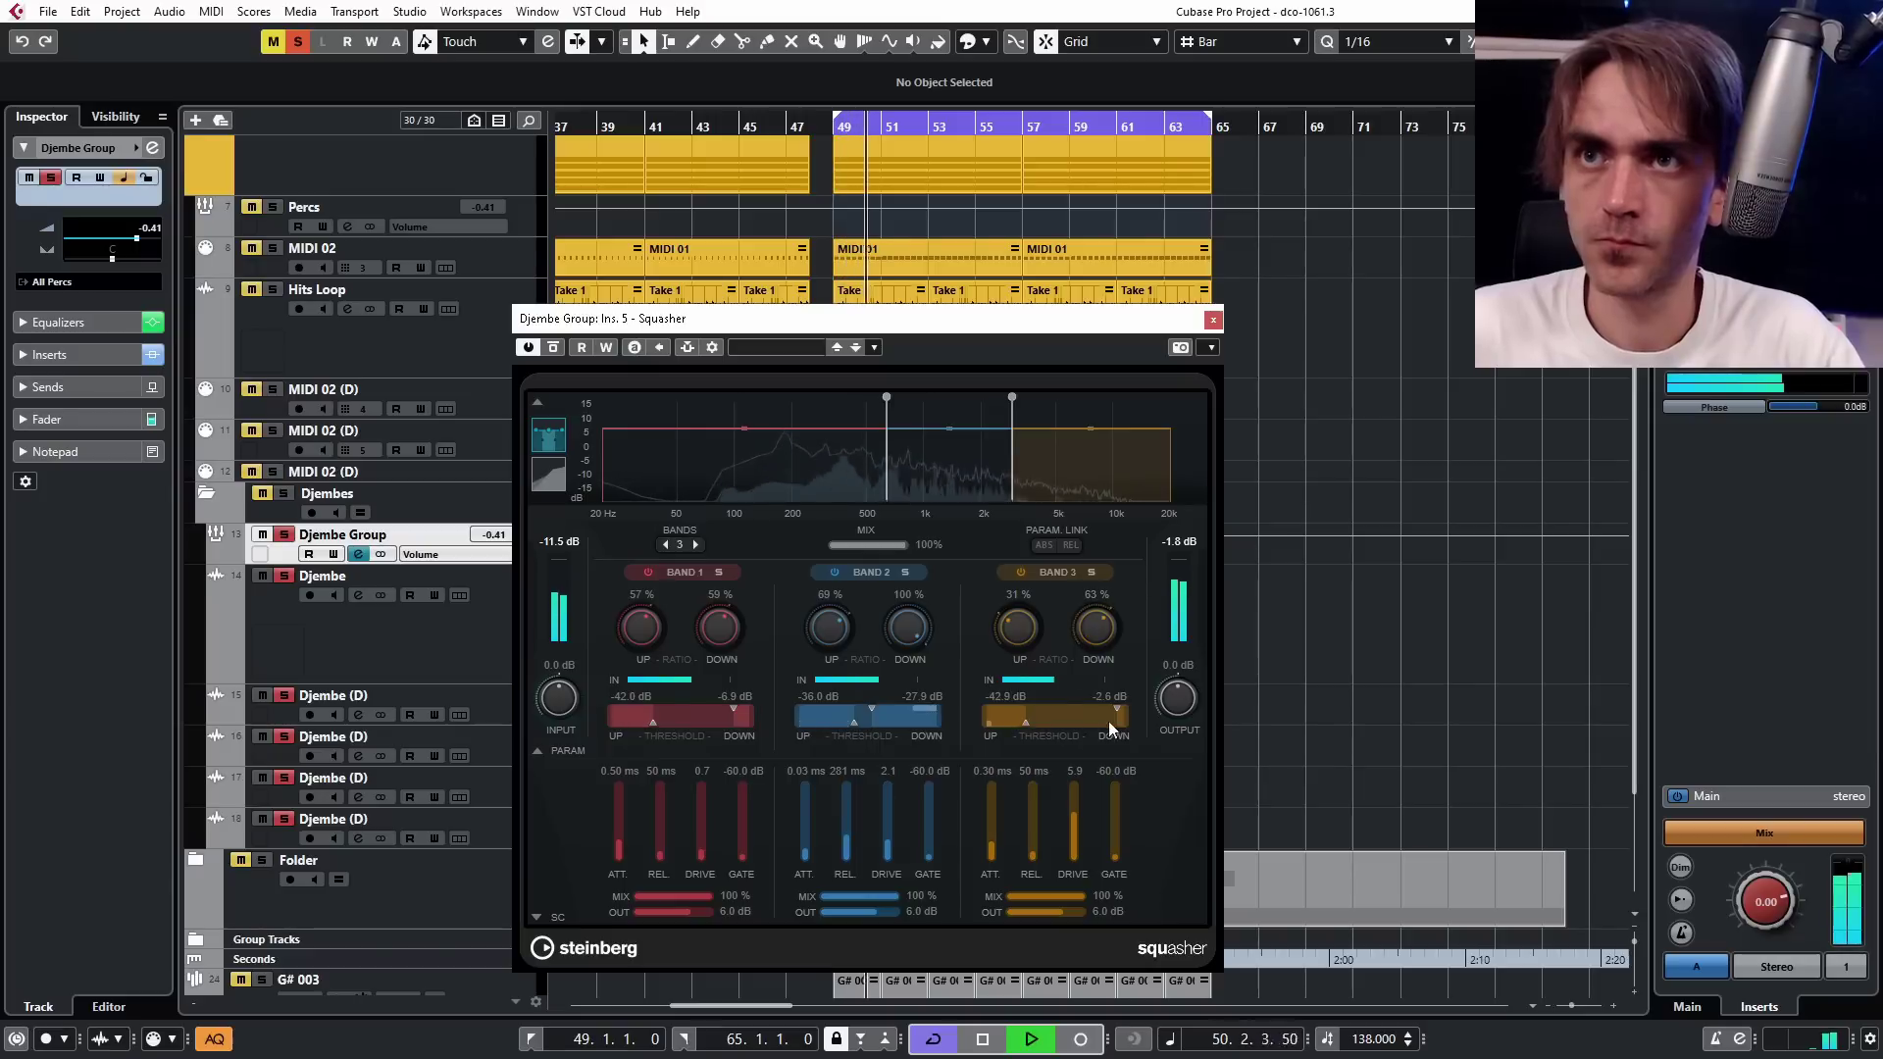
# Set the gates of bands 1, 2 and 3 to -44.4, -41.1 and -57.5 dB, and compare the sound with Squasher bypassed.
pyautogui.moveTo(745, 850)
pyautogui.mouseDown()
pyautogui.moveTo(740, 830)
pyautogui.moveTo(741, 845)
pyautogui.mouseUp()
pyautogui.moveTo(932, 846); pyautogui.dragTo(939, 820)
pyautogui.moveTo(1118, 836); pyautogui.dragTo(1116, 849)
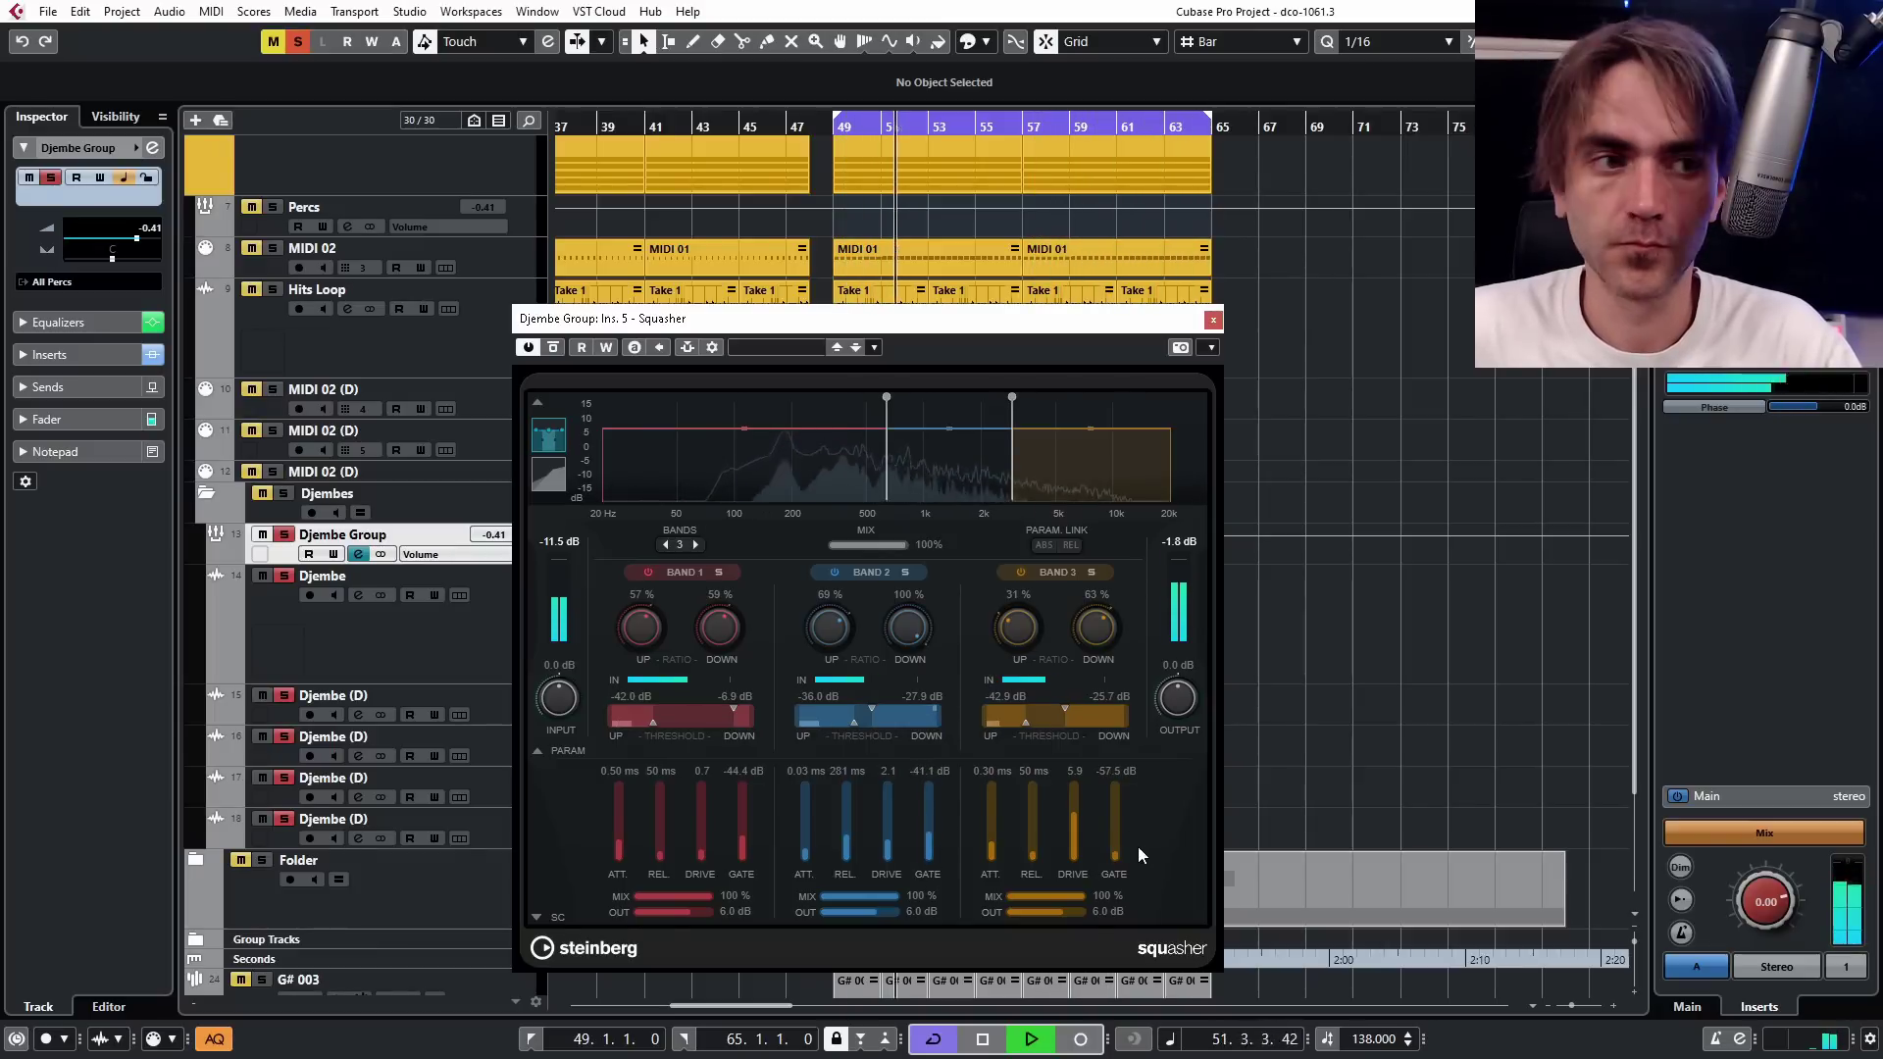
pyautogui.click(554, 349)
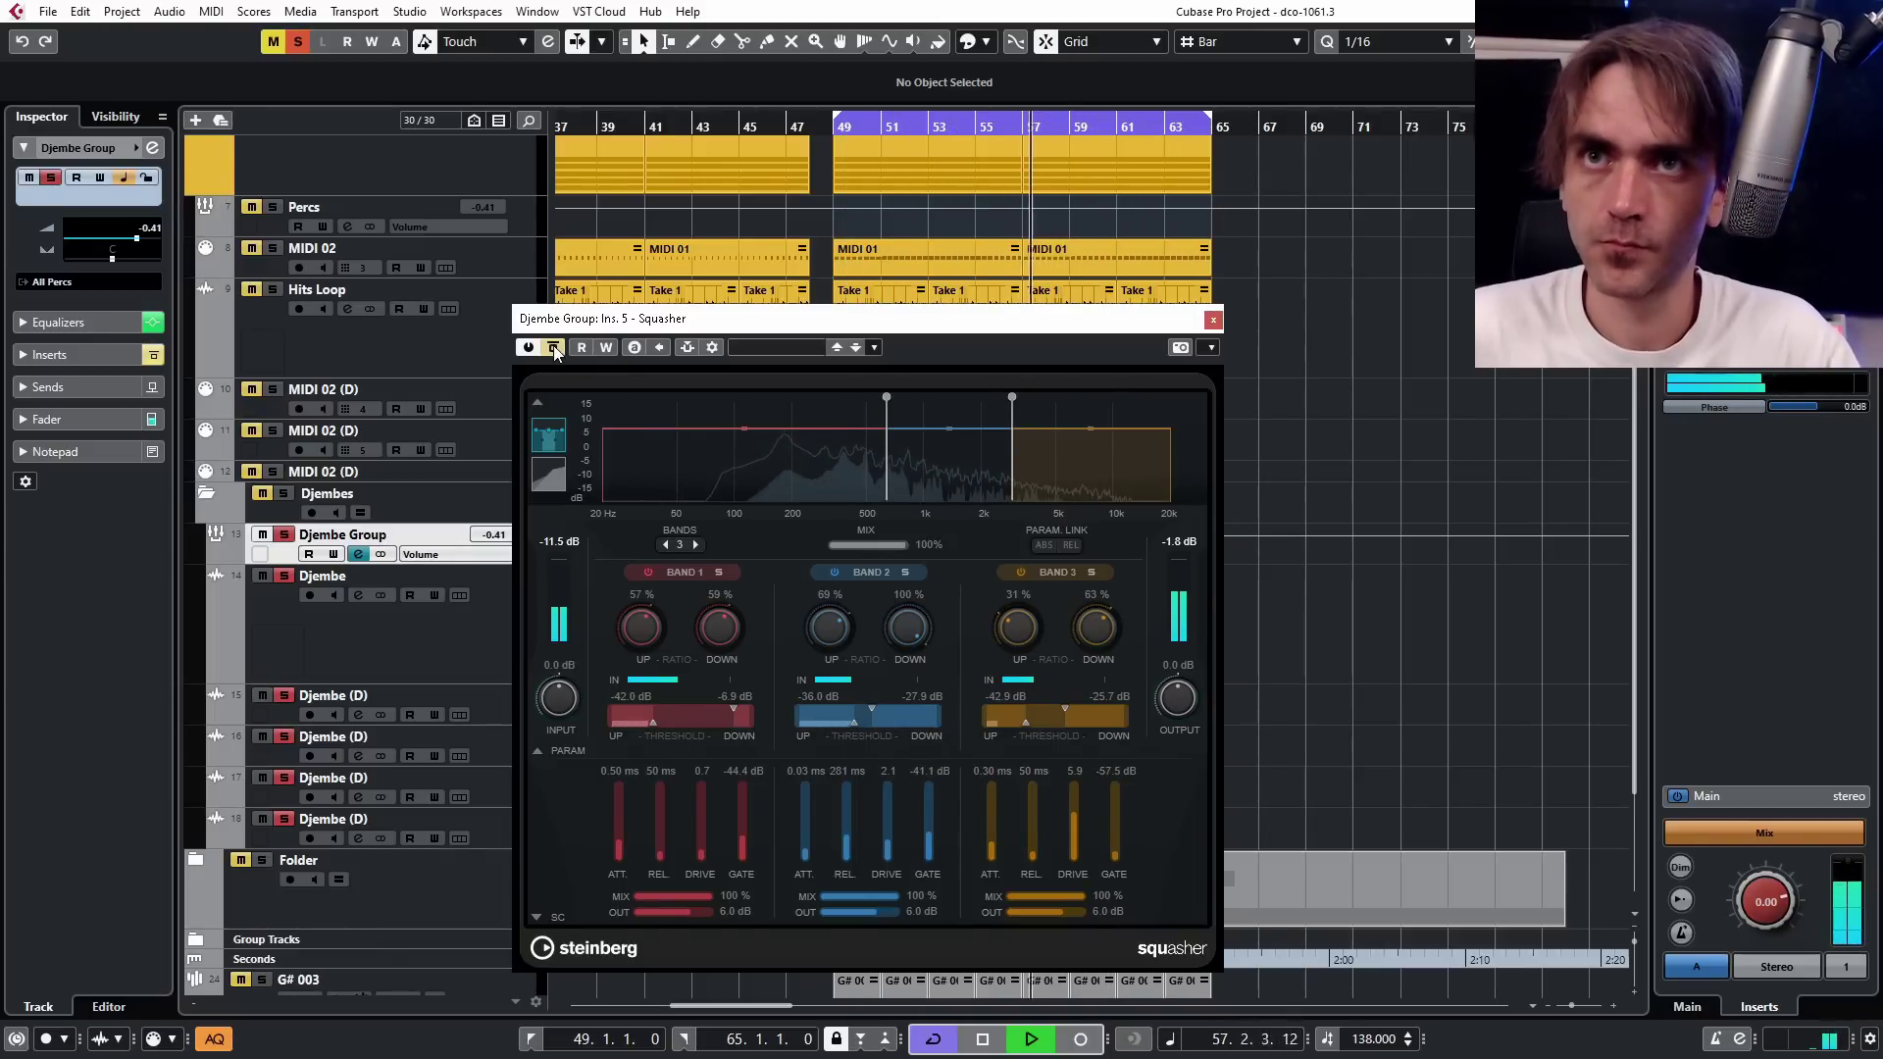
pyautogui.click(554, 349)
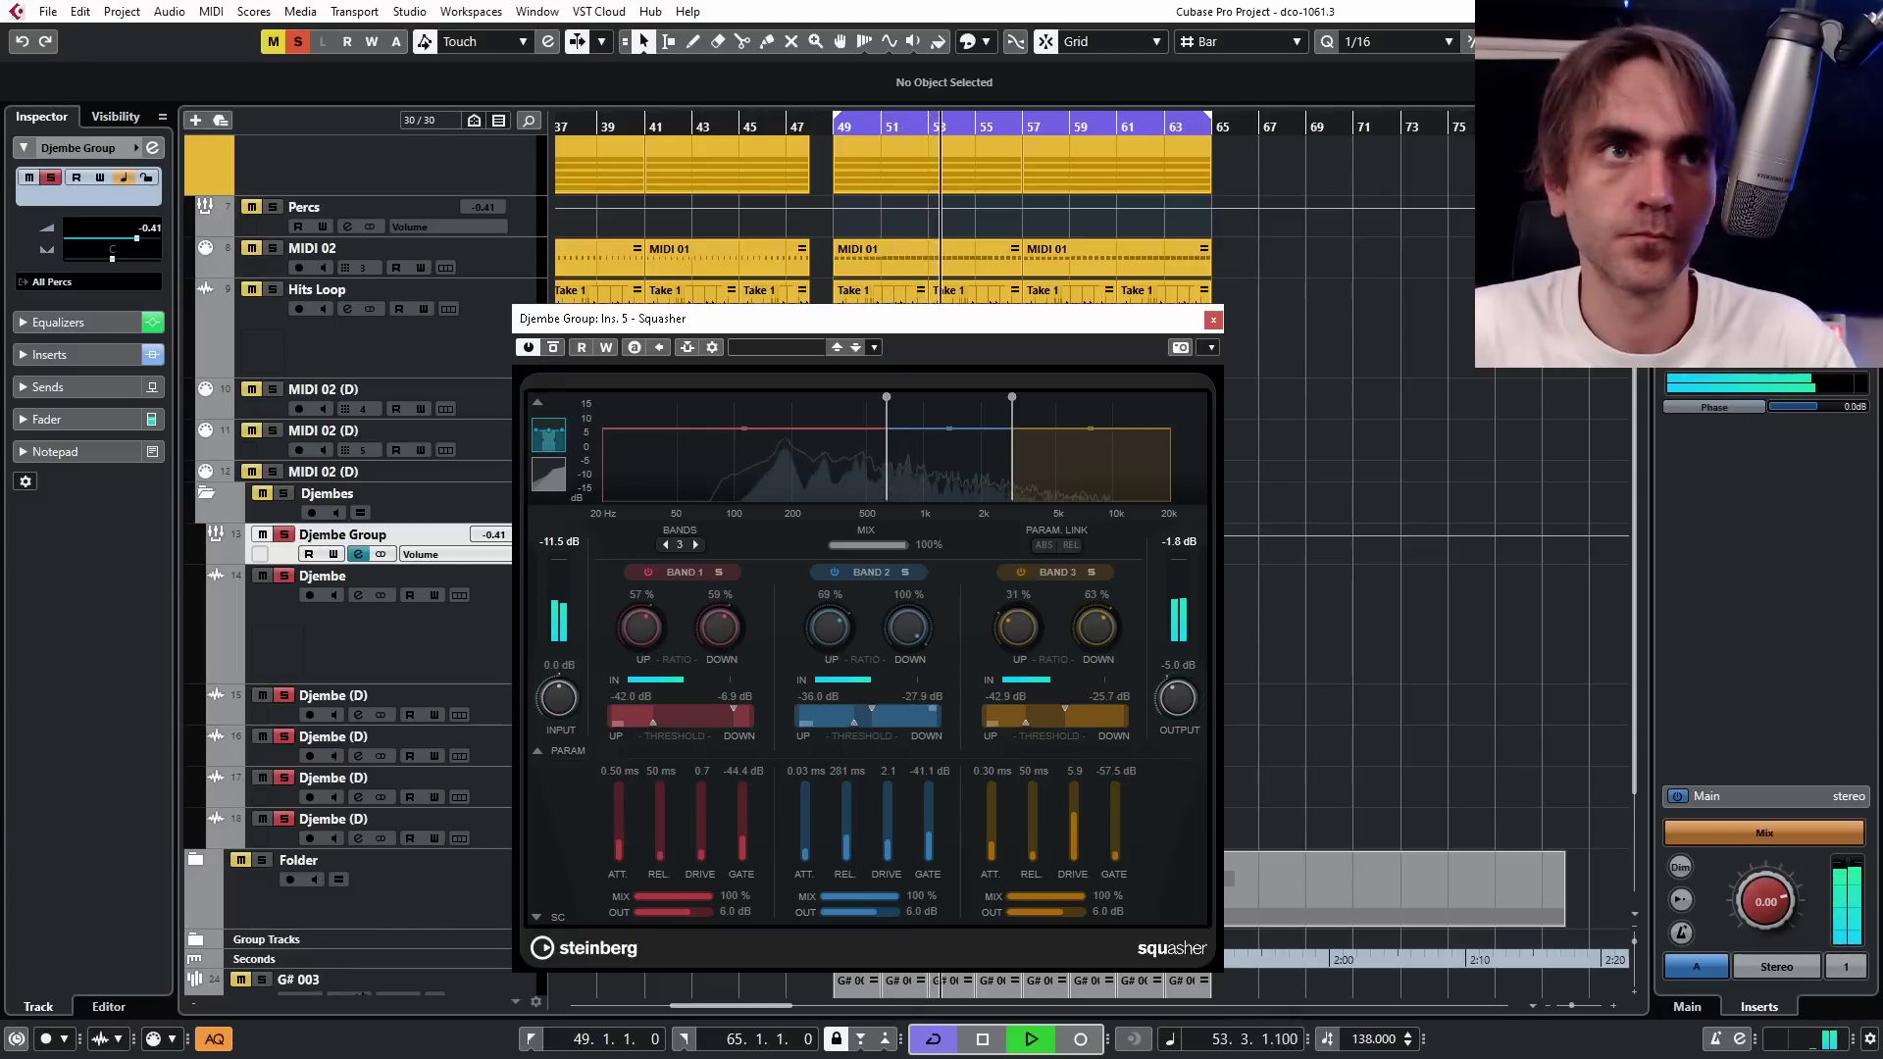
# Lower Squasher's output to -8.4 dB and the Djembe Group channel fader to -0.62 dB while listening in the mix, then stop playback.
pyautogui.scroll(-4, 1178, 698)
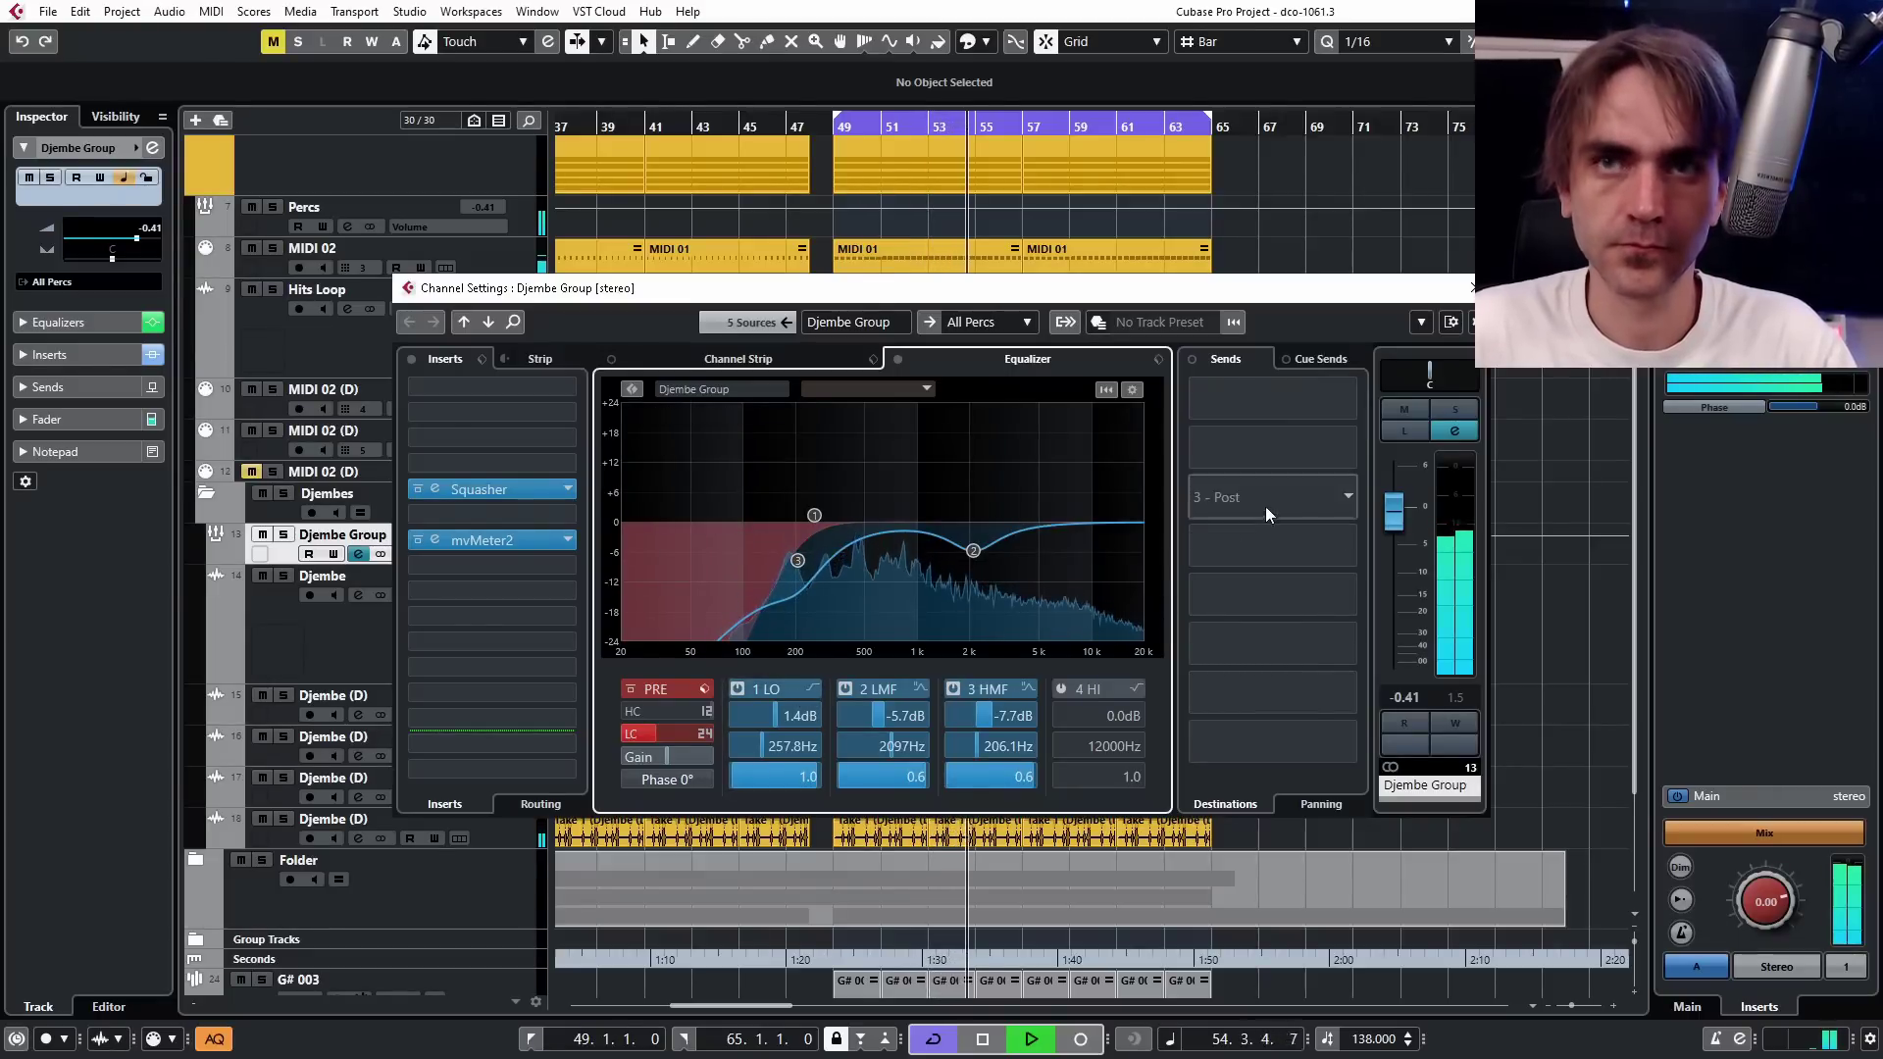
pyautogui.moveTo(1393, 511); pyautogui.dragTo(1393, 520)
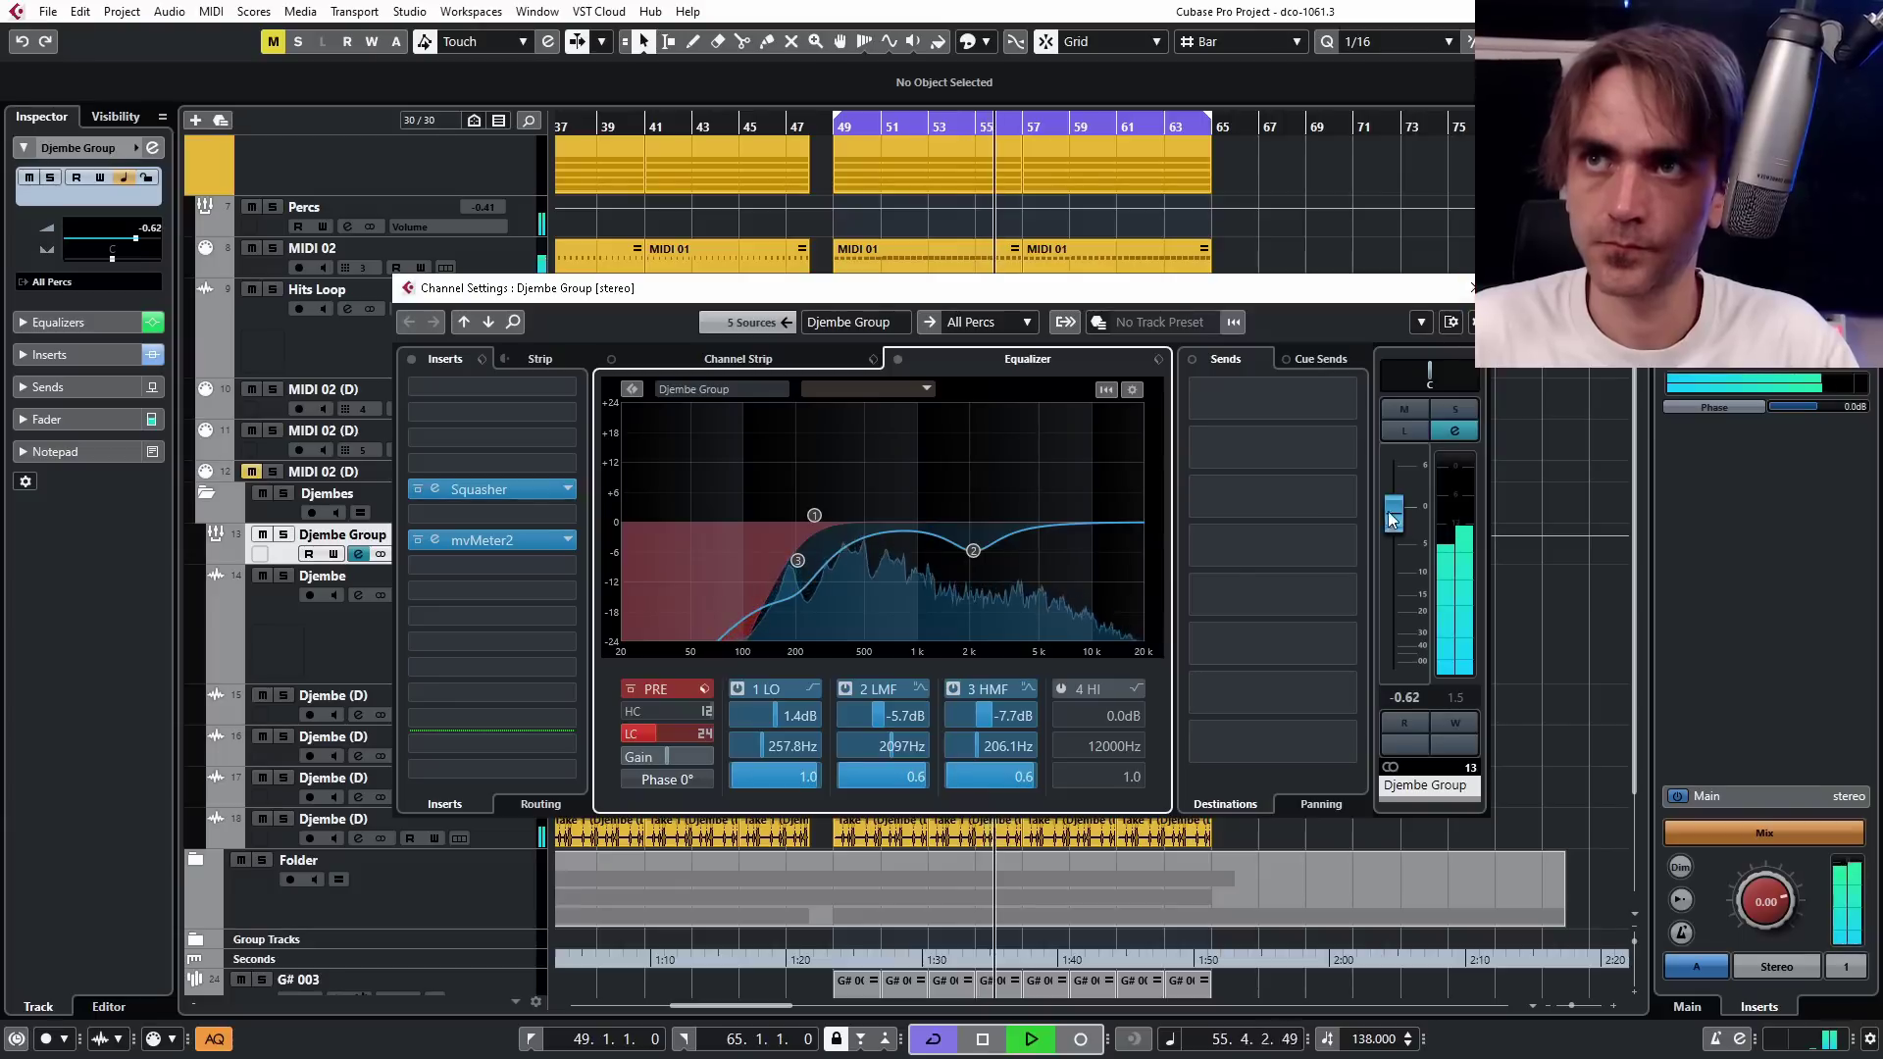
pyautogui.click(1472, 287)
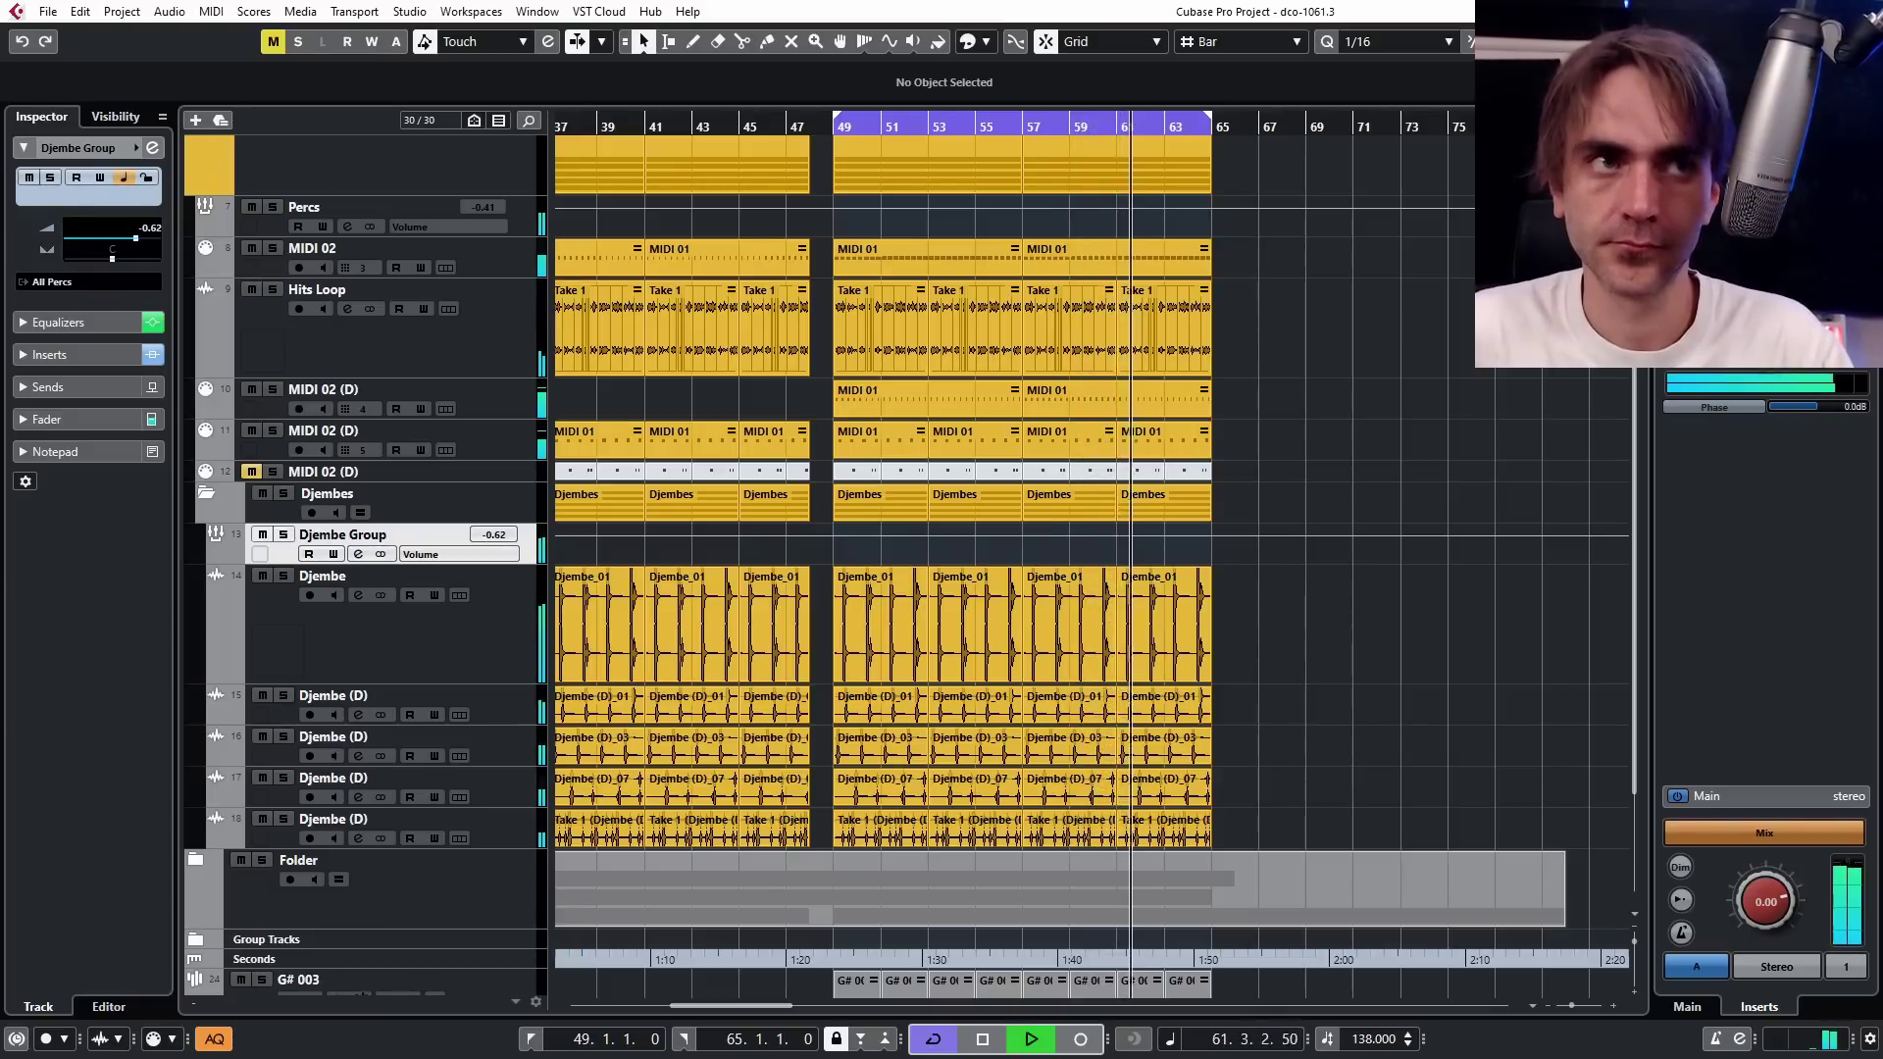
pyautogui.press('space')
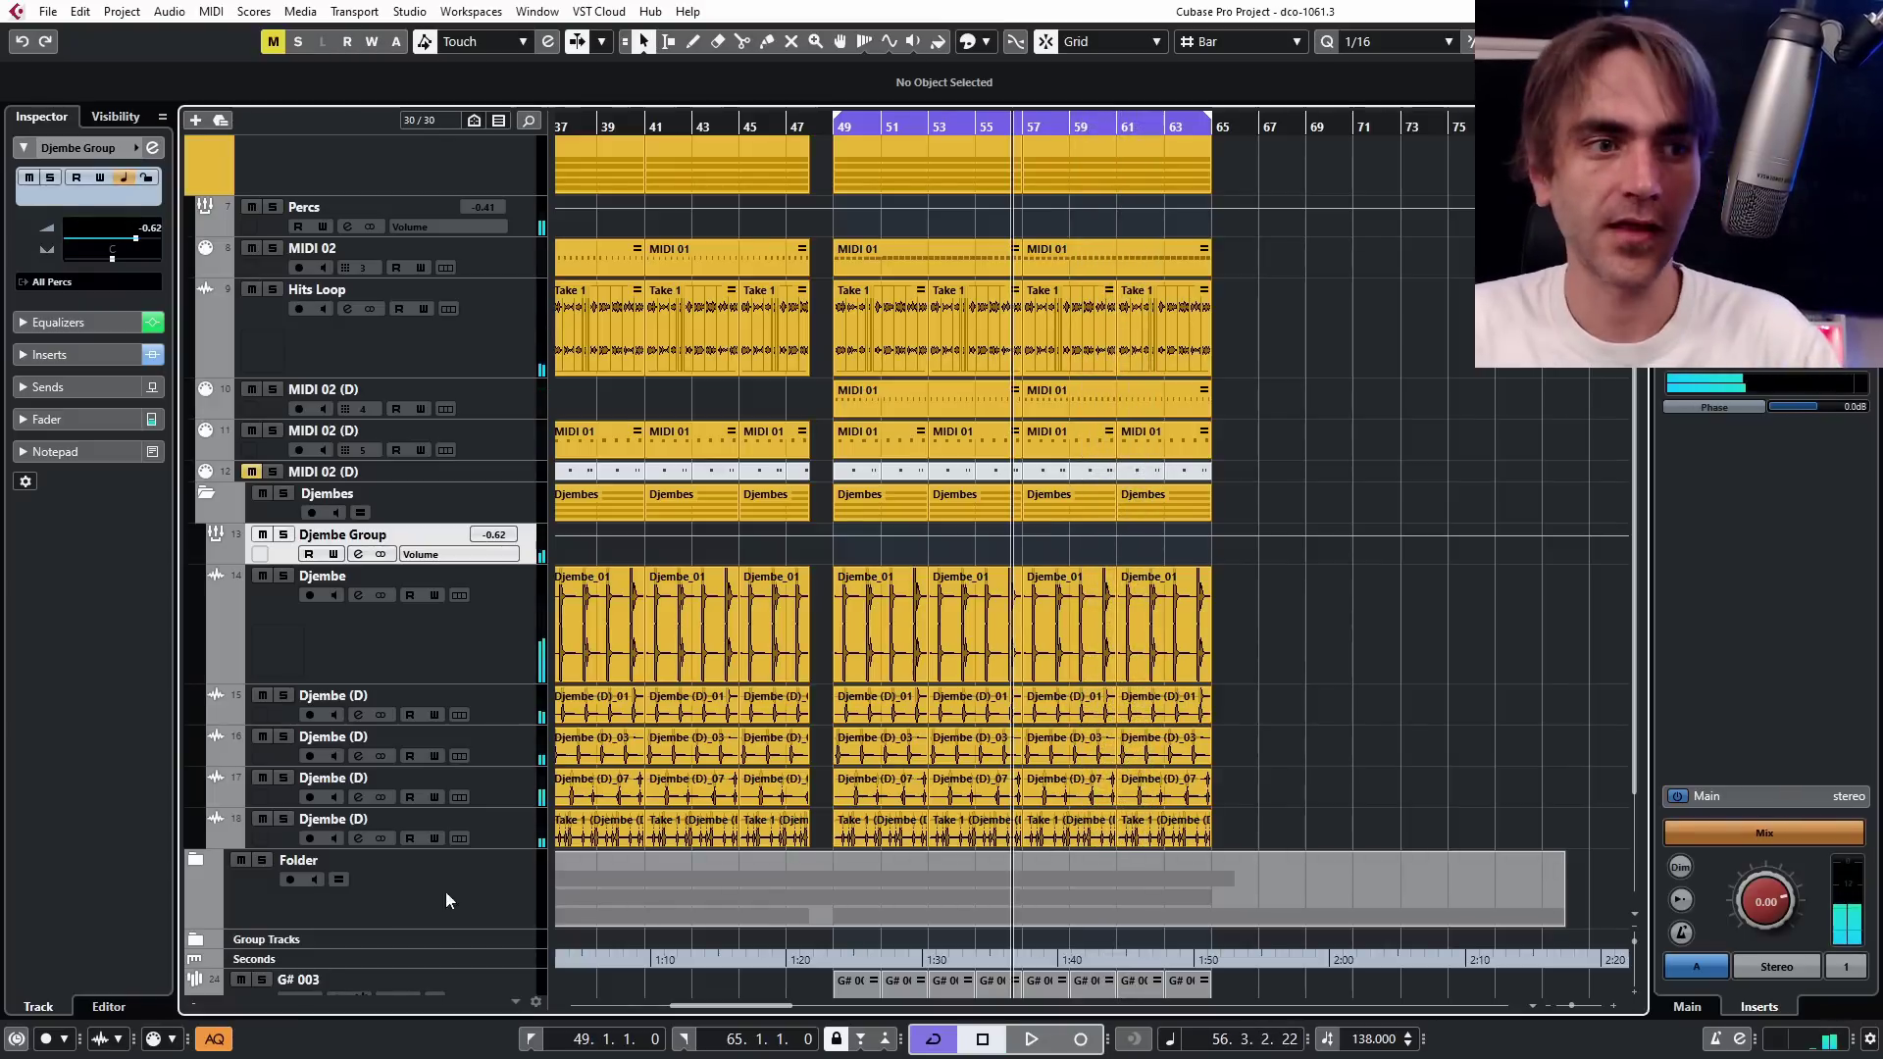
# Reopen Squasher on the Djembe Group and compare its transfer curve view with its spectrum view.
pyautogui.click(148, 177)
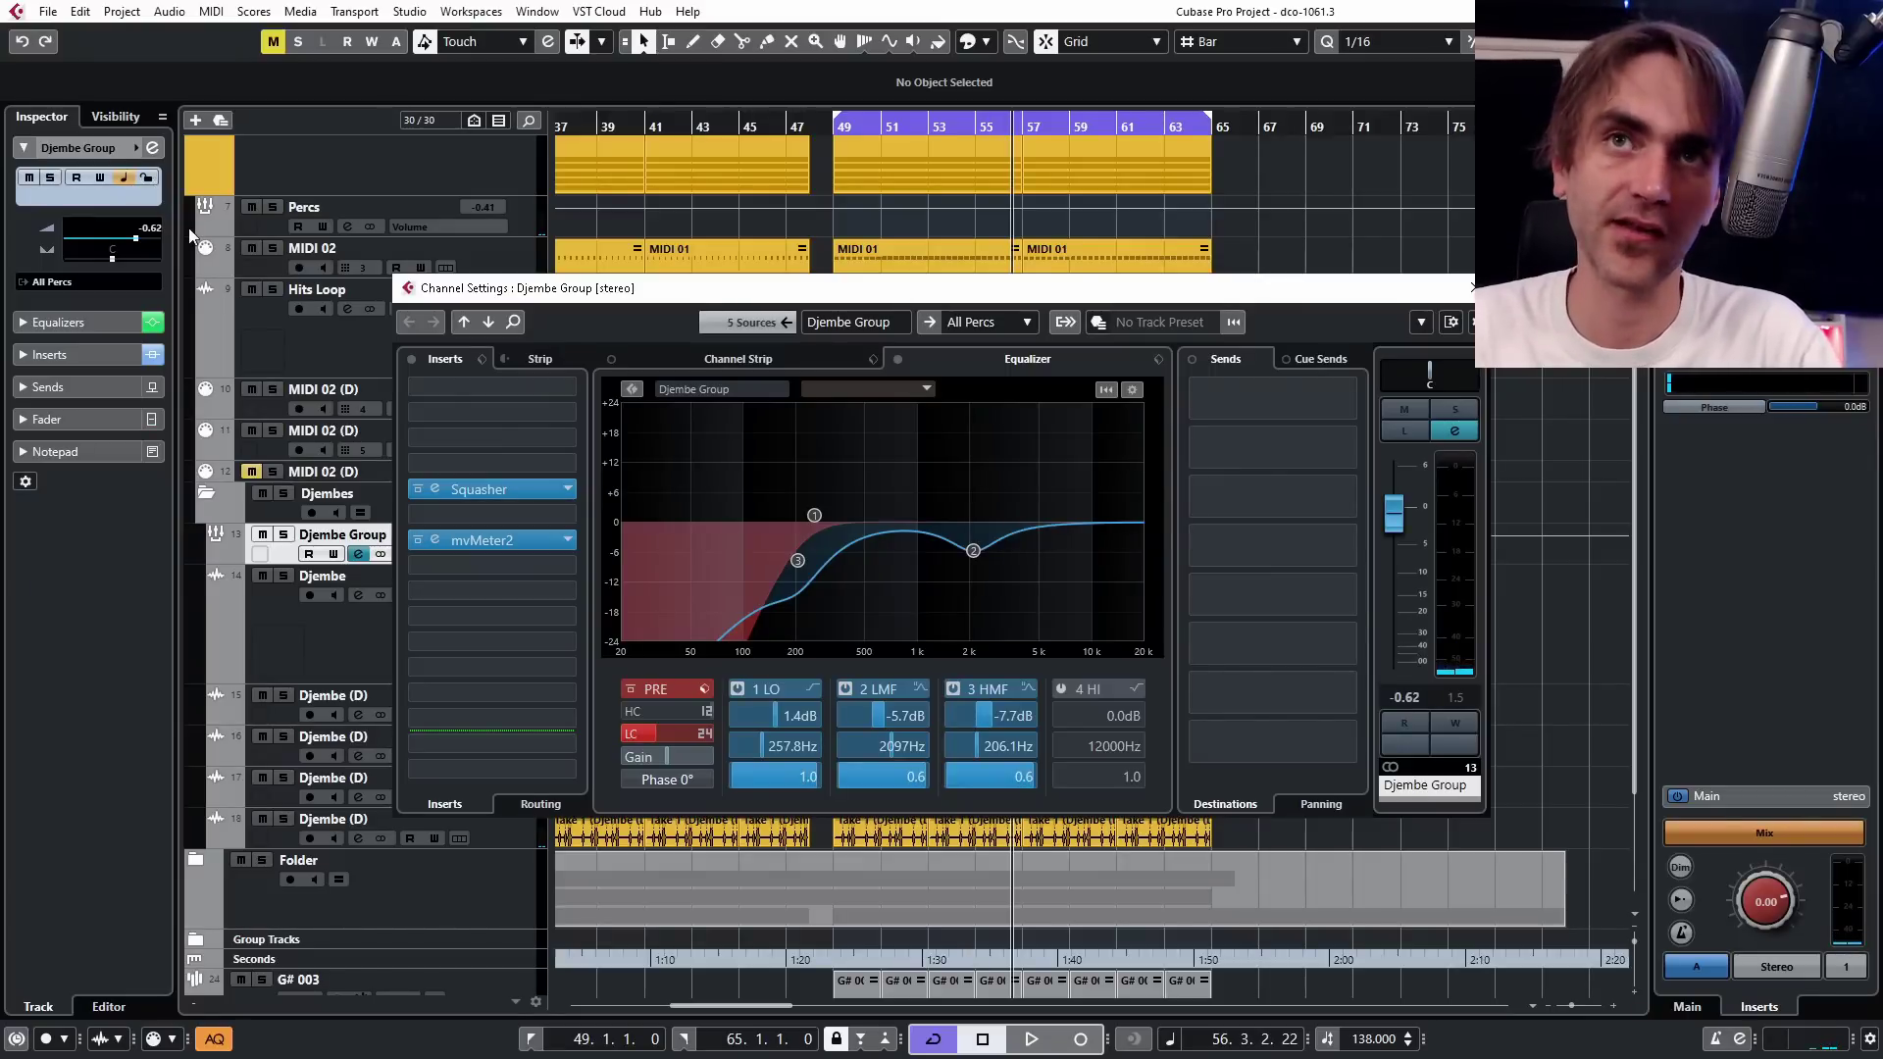
pyautogui.click(436, 490)
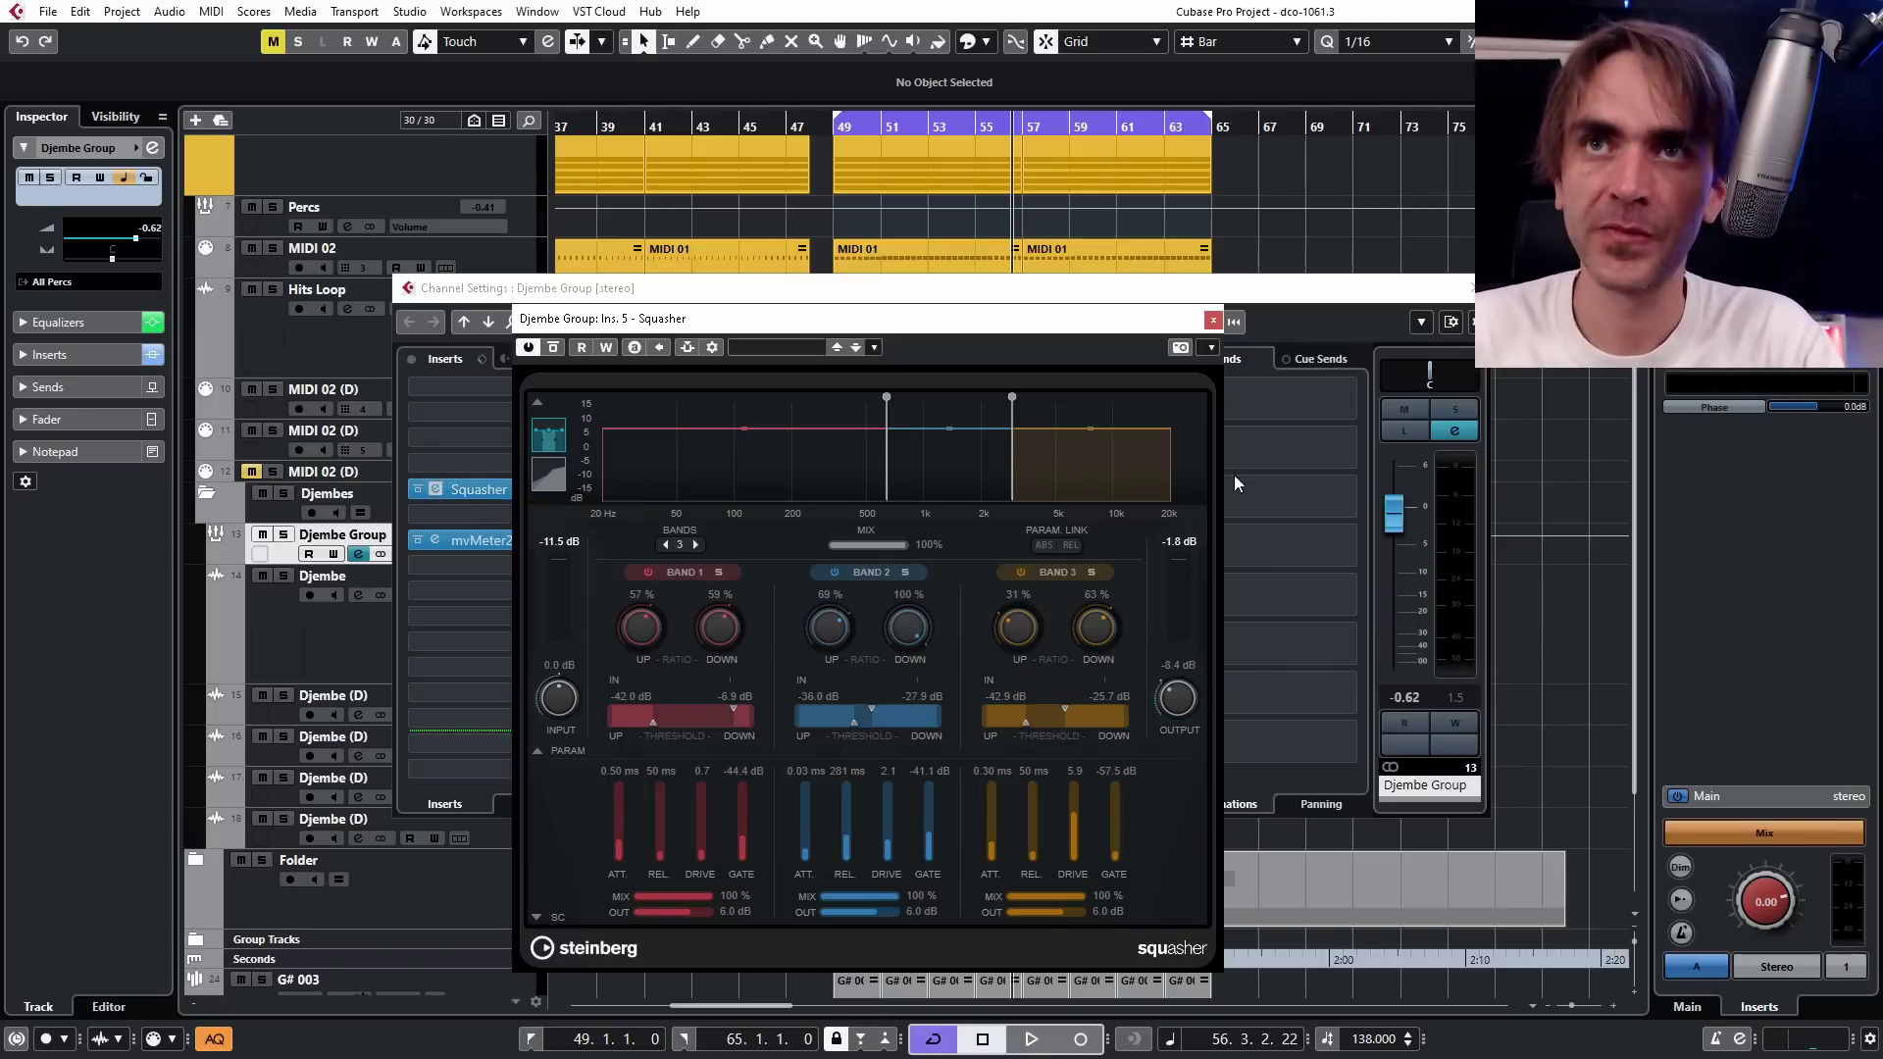
pyautogui.click(552, 469)
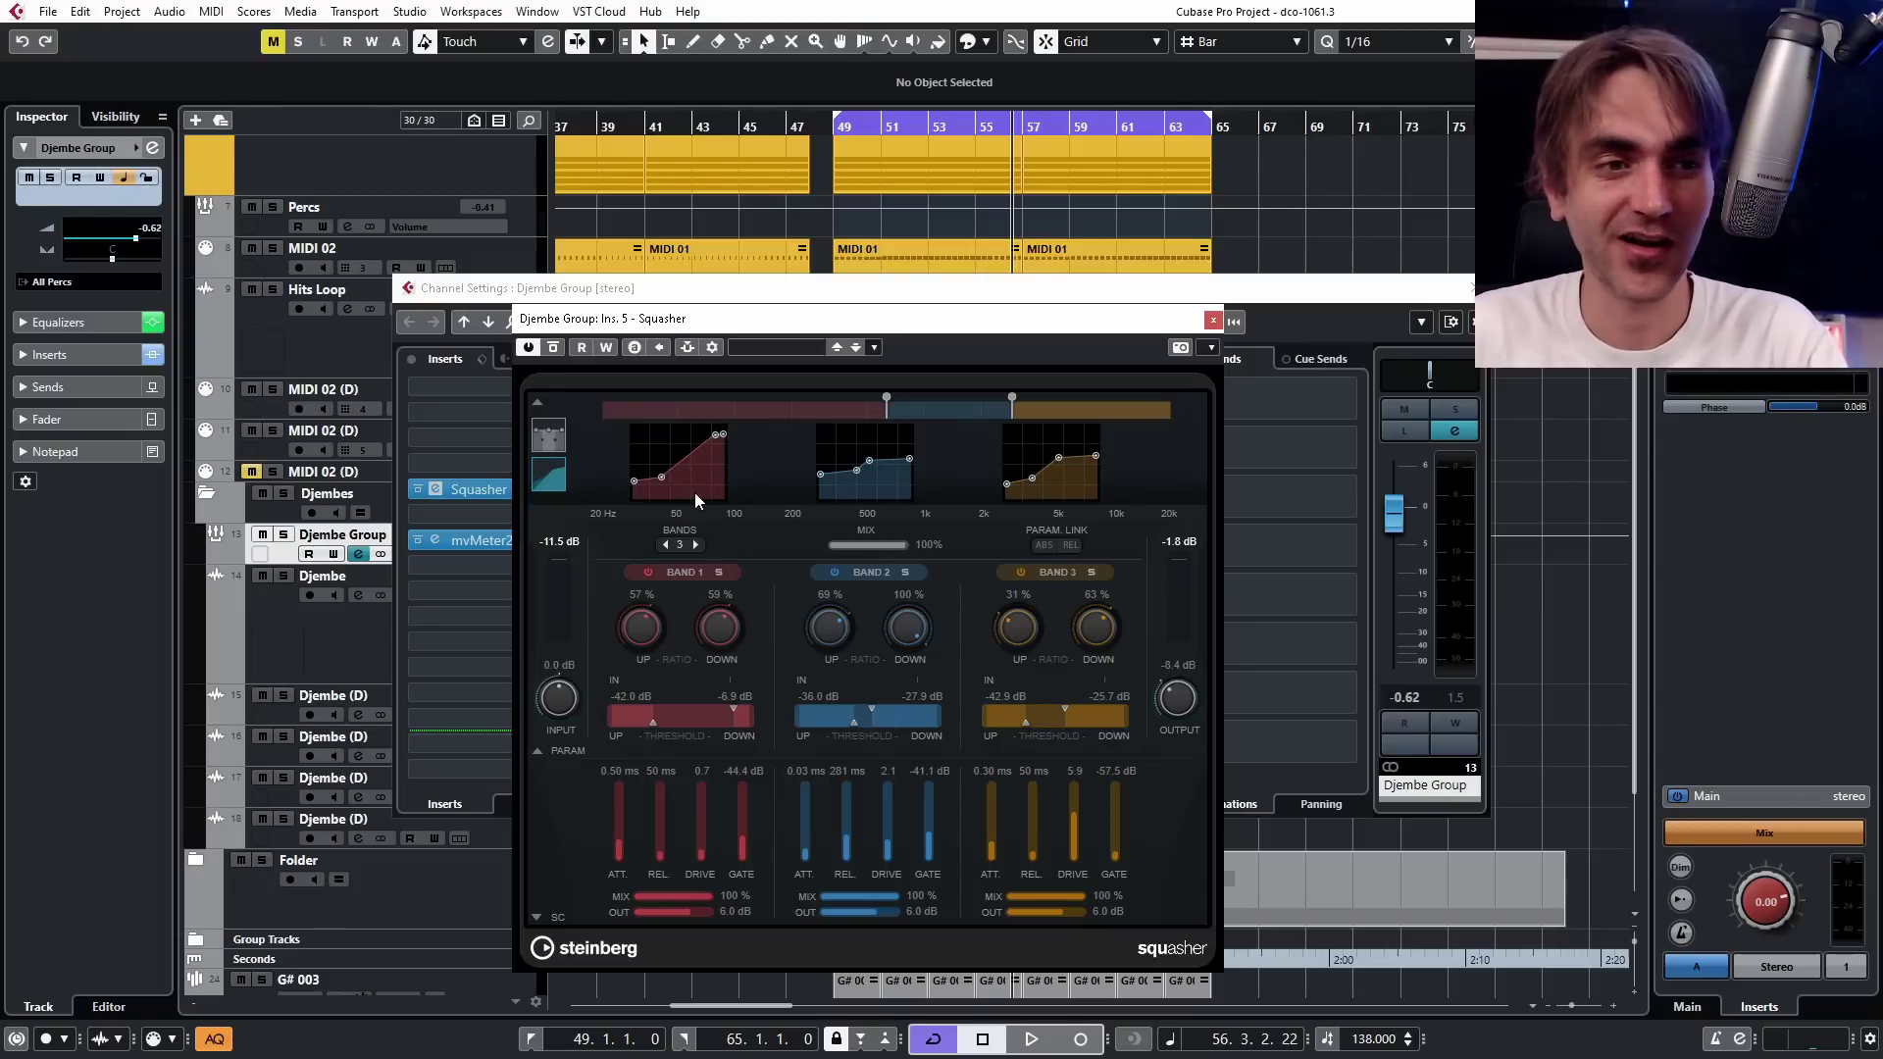
pyautogui.click(559, 438)
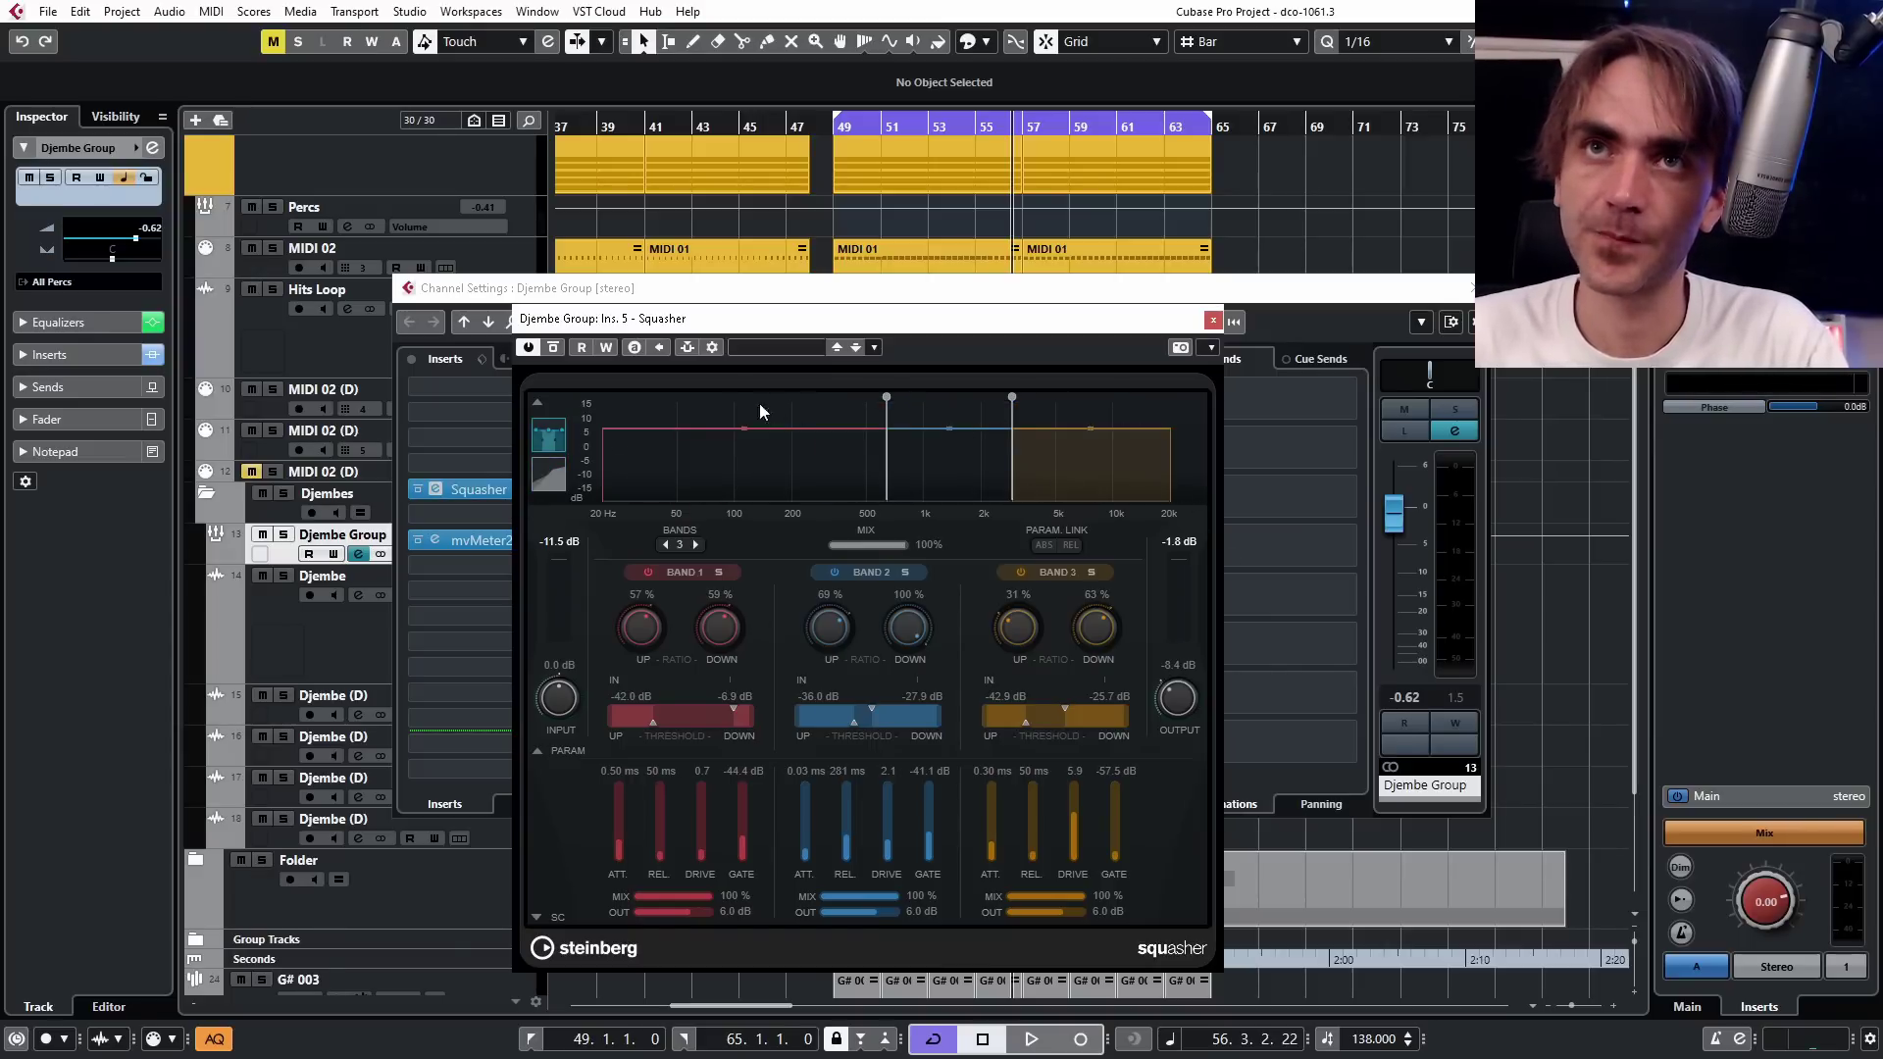
pyautogui.click(547, 477)
pyautogui.click(541, 439)
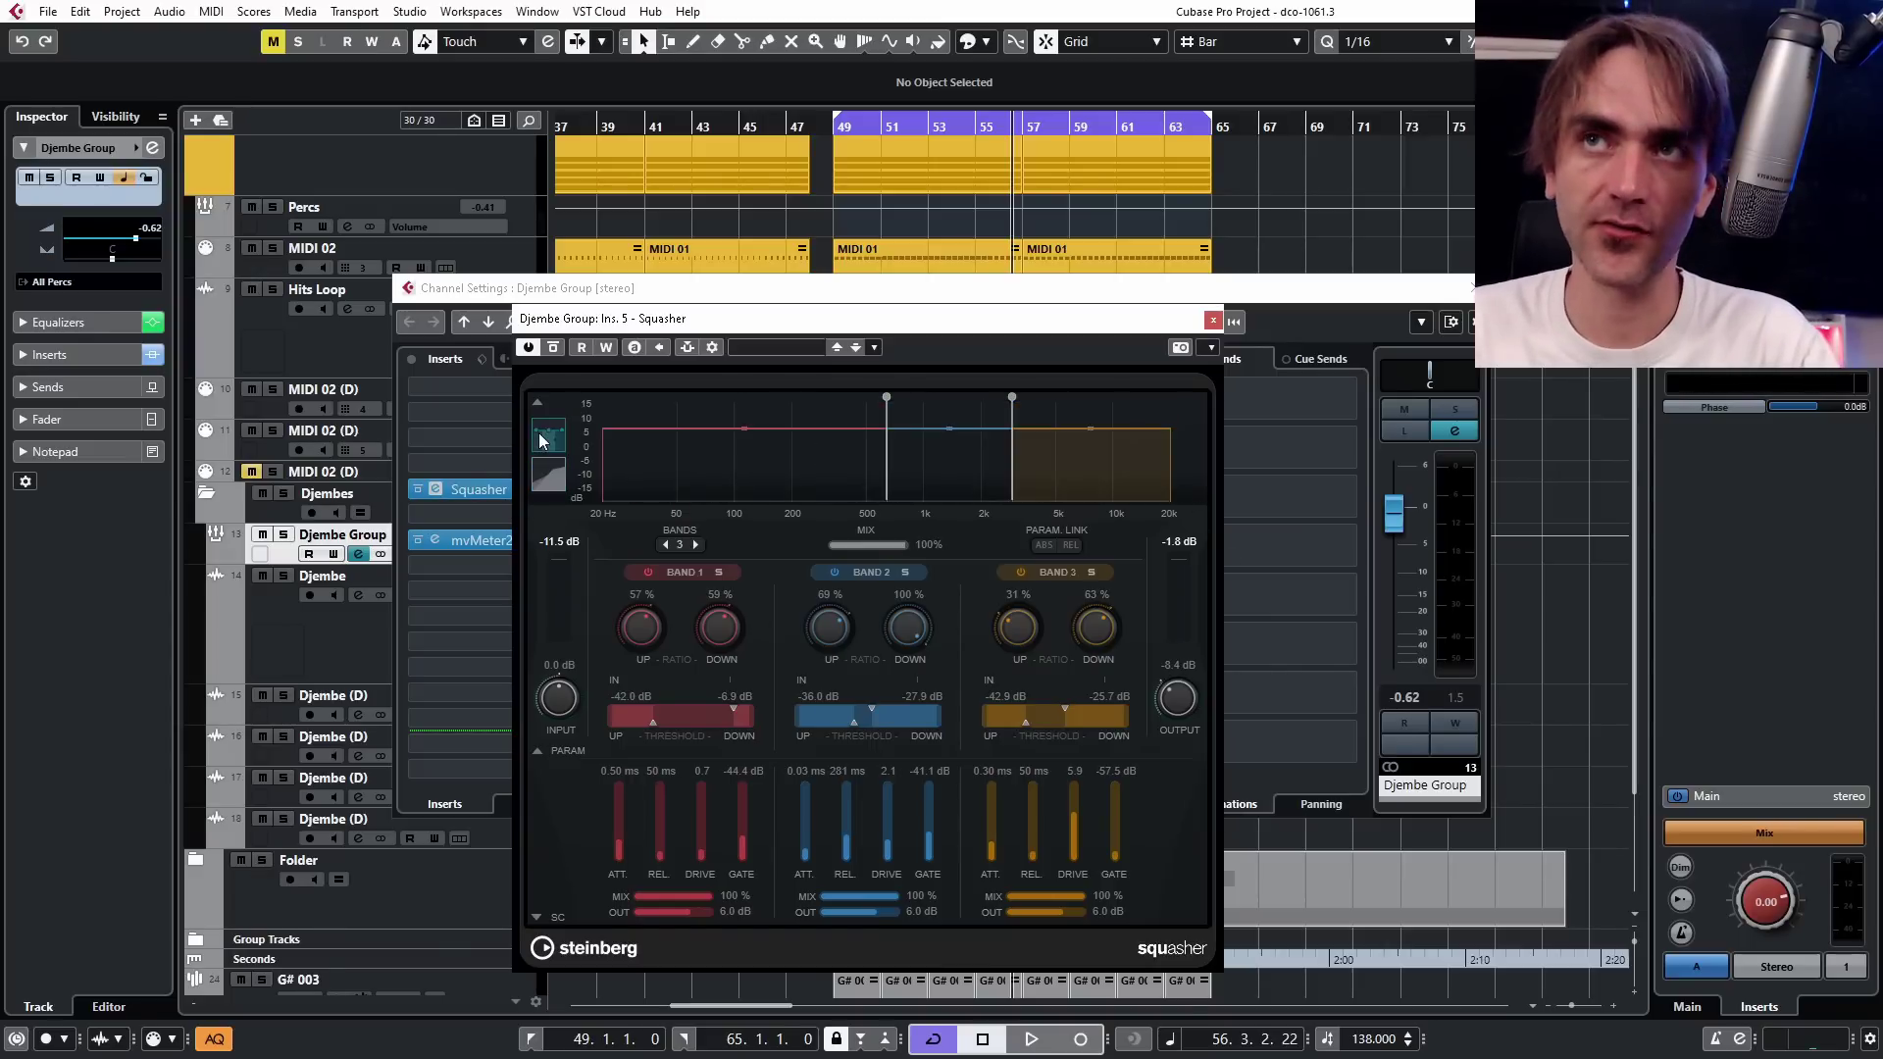
pyautogui.press('Escape')
pyautogui.click(479, 489)
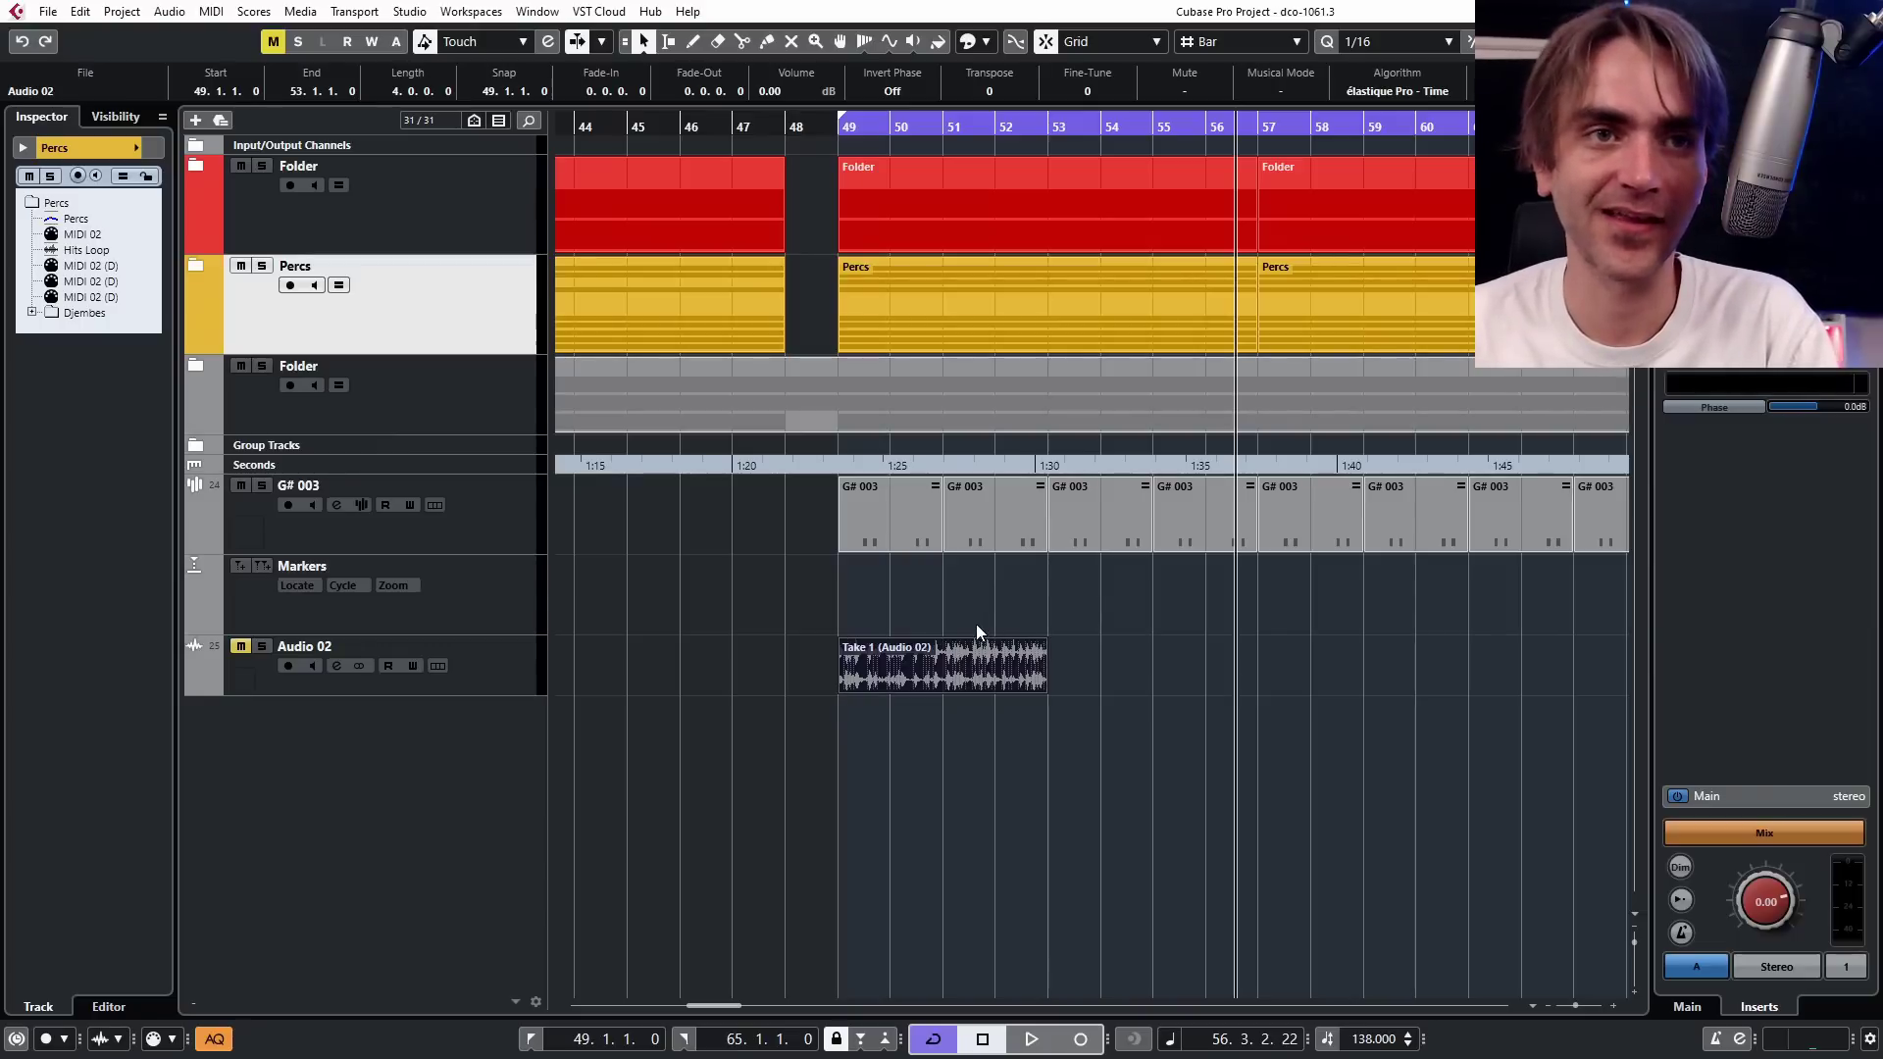
# Expand the Percs folder to inspect the Hits Loop clip at bar 49, then collapse the folder.
pyautogui.click(890, 701)
pyautogui.keyDown('ctrl'); pyautogui.scroll(4, 932, 686); pyautogui.keyUp('ctrl')
pyautogui.keyDown('ctrl'); pyautogui.scroll(-2, 932, 686); pyautogui.keyUp('ctrl')
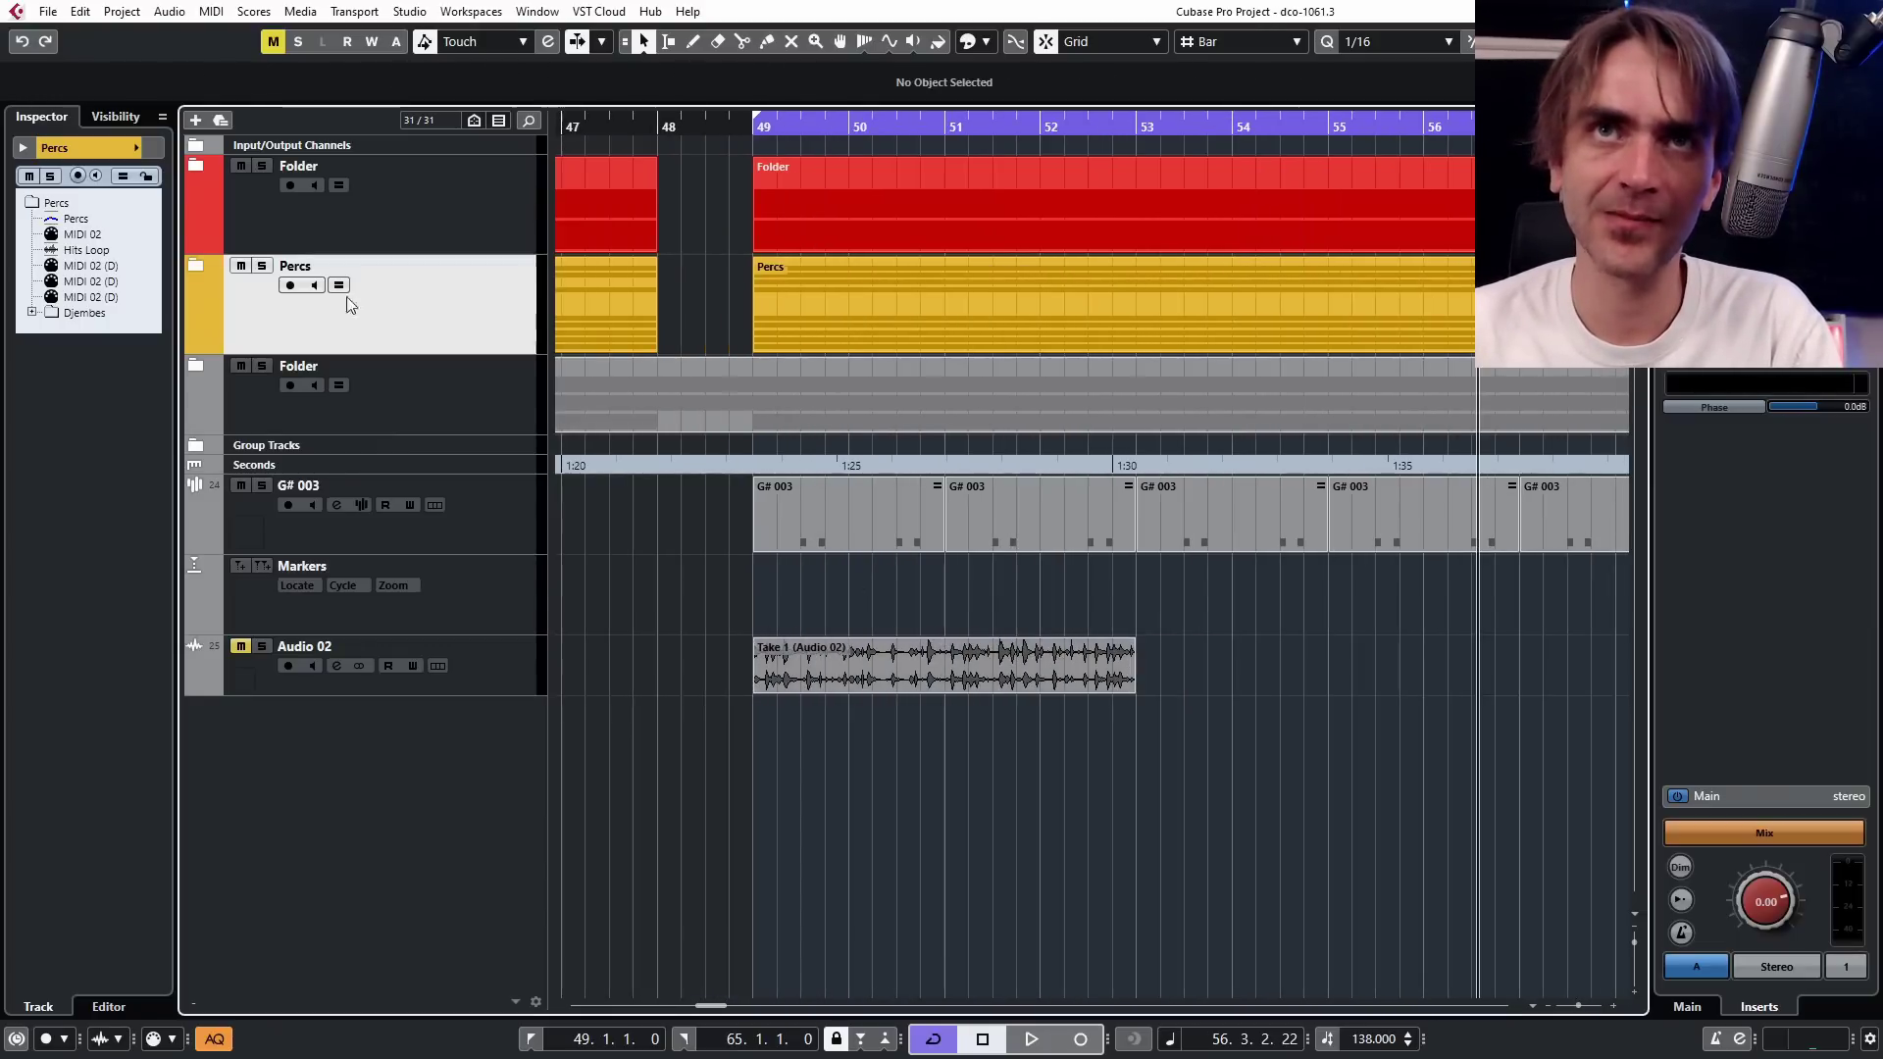
pyautogui.click(191, 265)
pyautogui.click(824, 456)
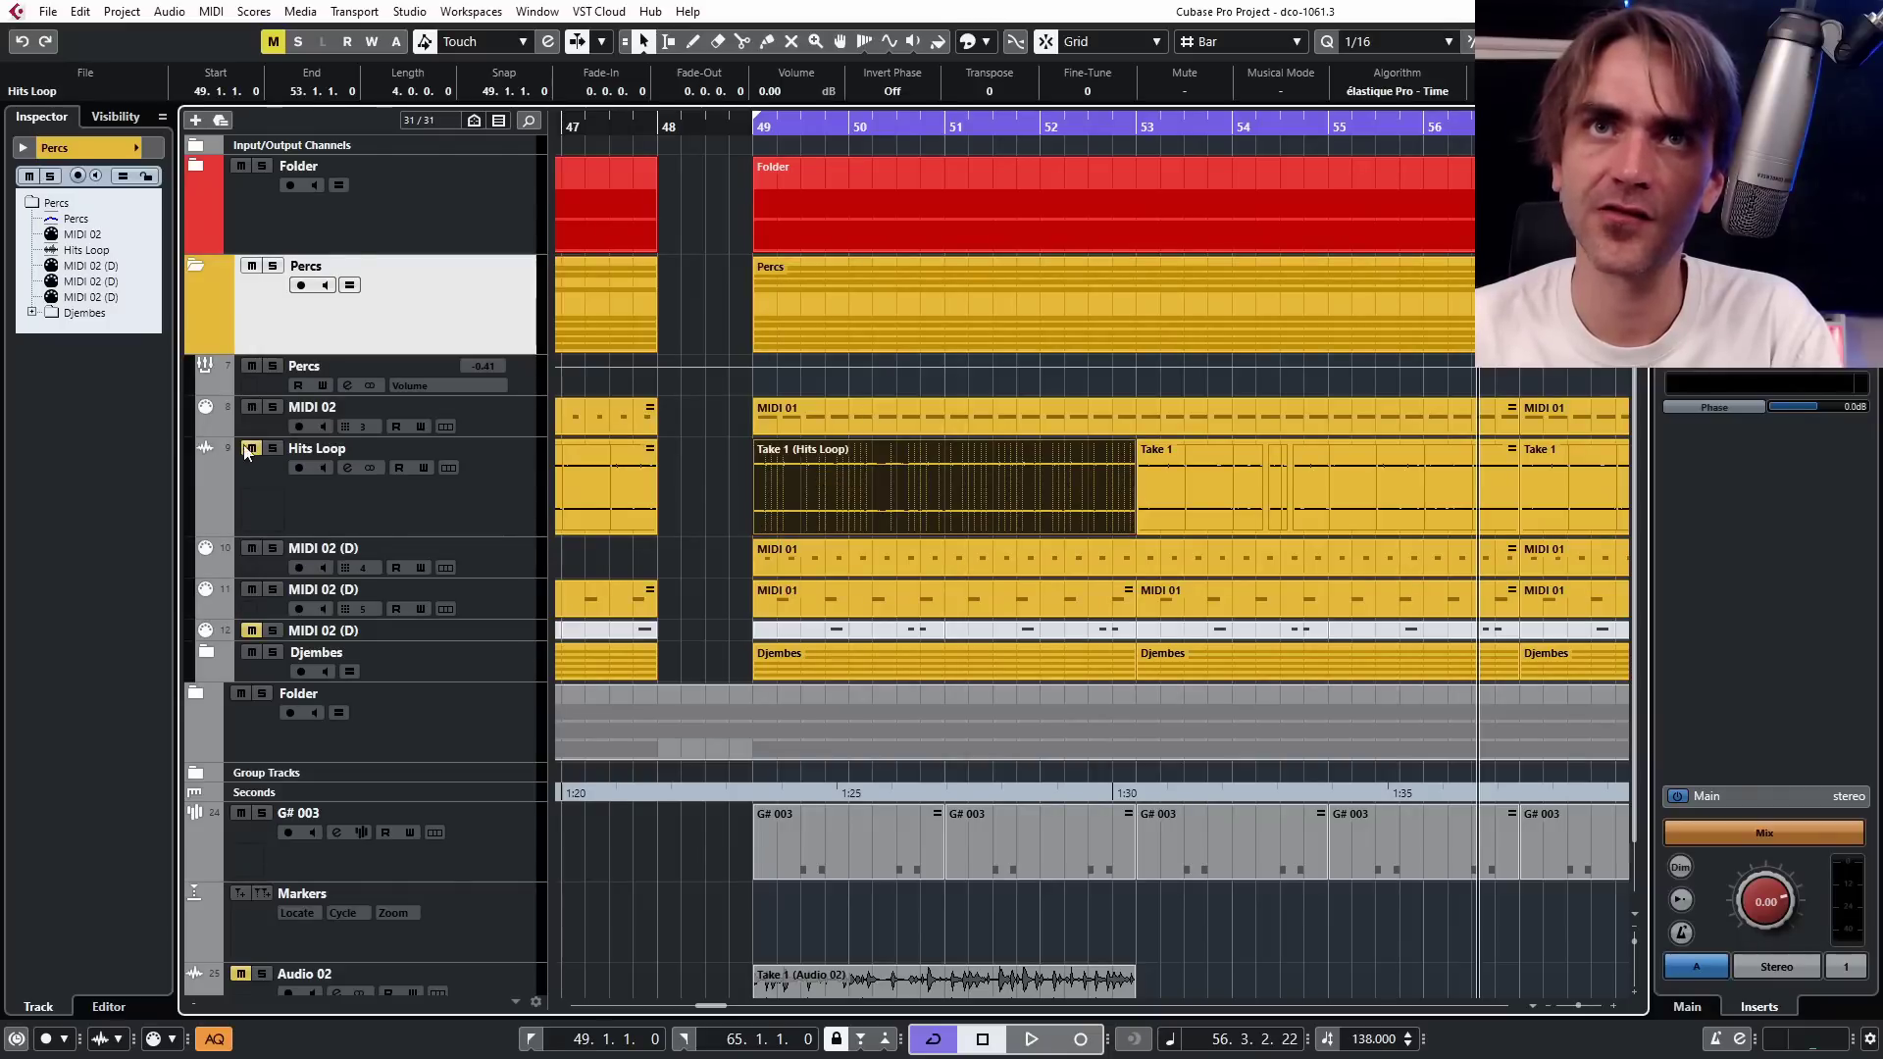
pyautogui.click(201, 267)
# Create a sampler track from the Audio 02 clip and switch its playback to Slice mode.
pyautogui.click(1028, 682)
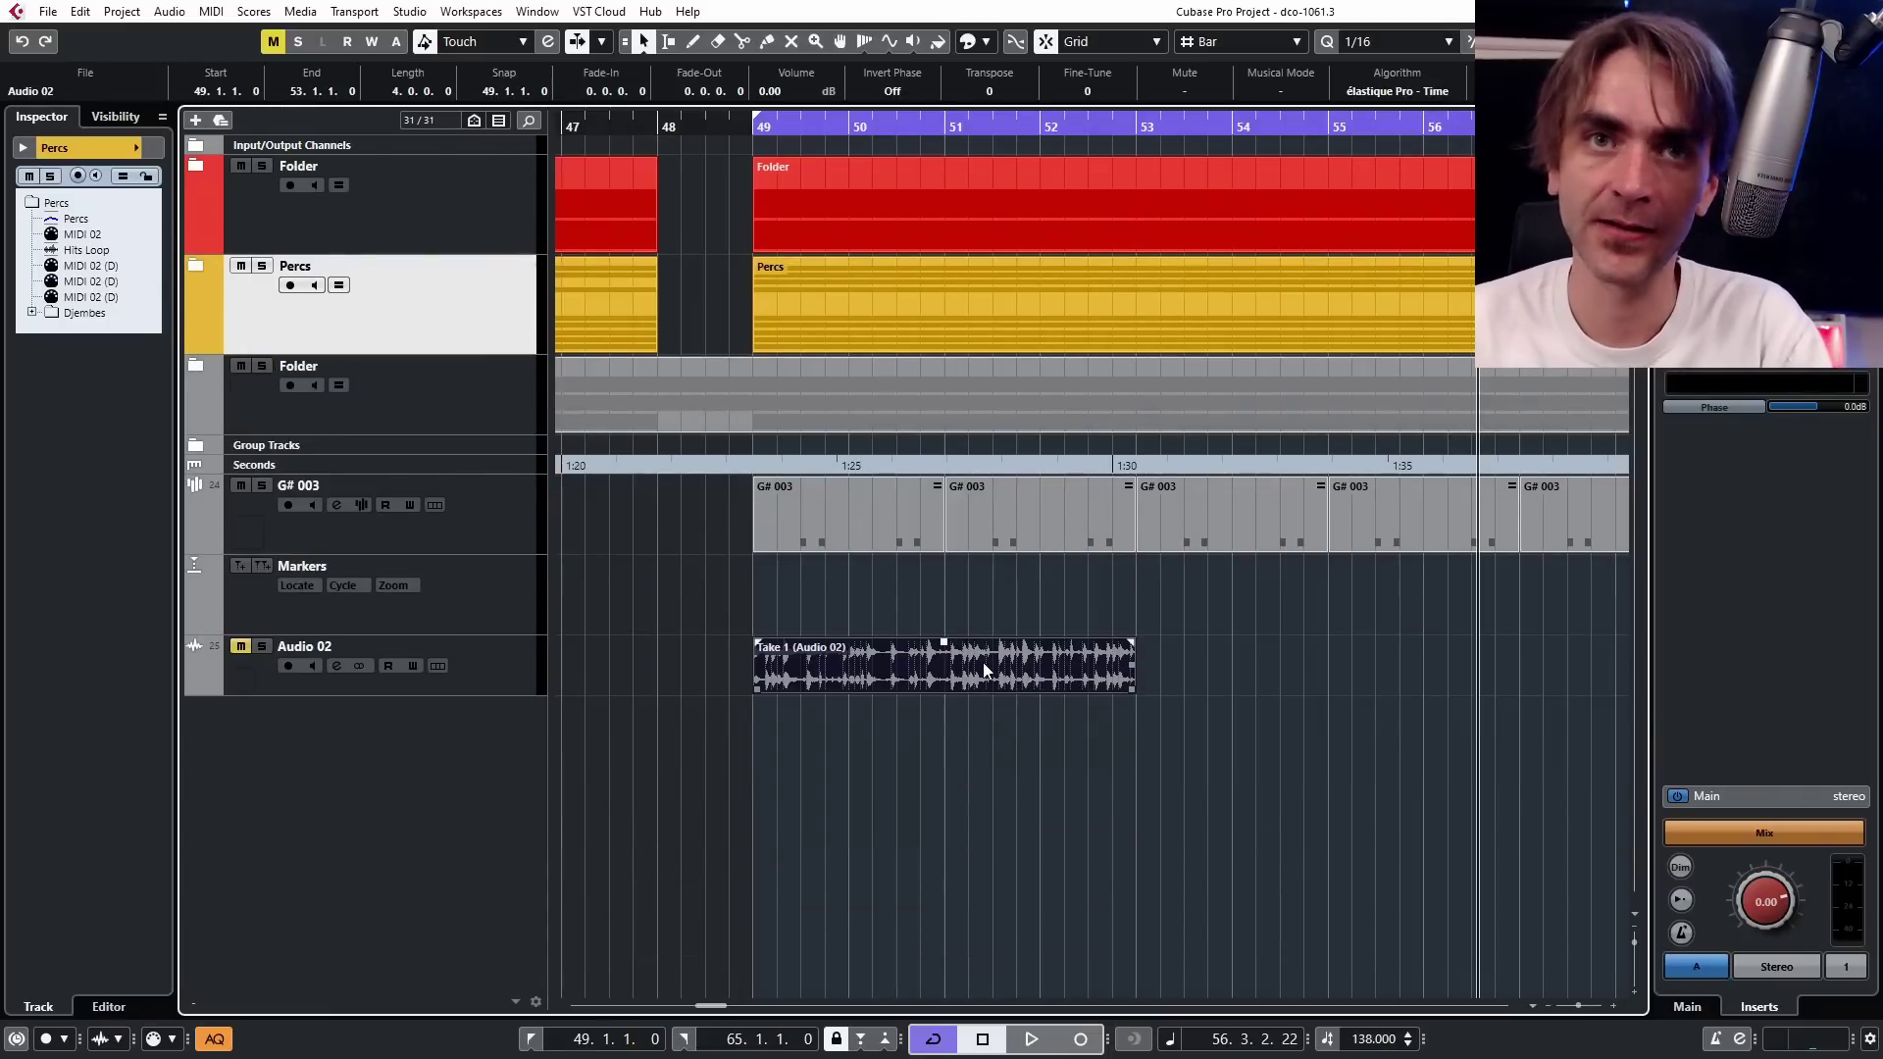
pyautogui.rightClick(983, 662)
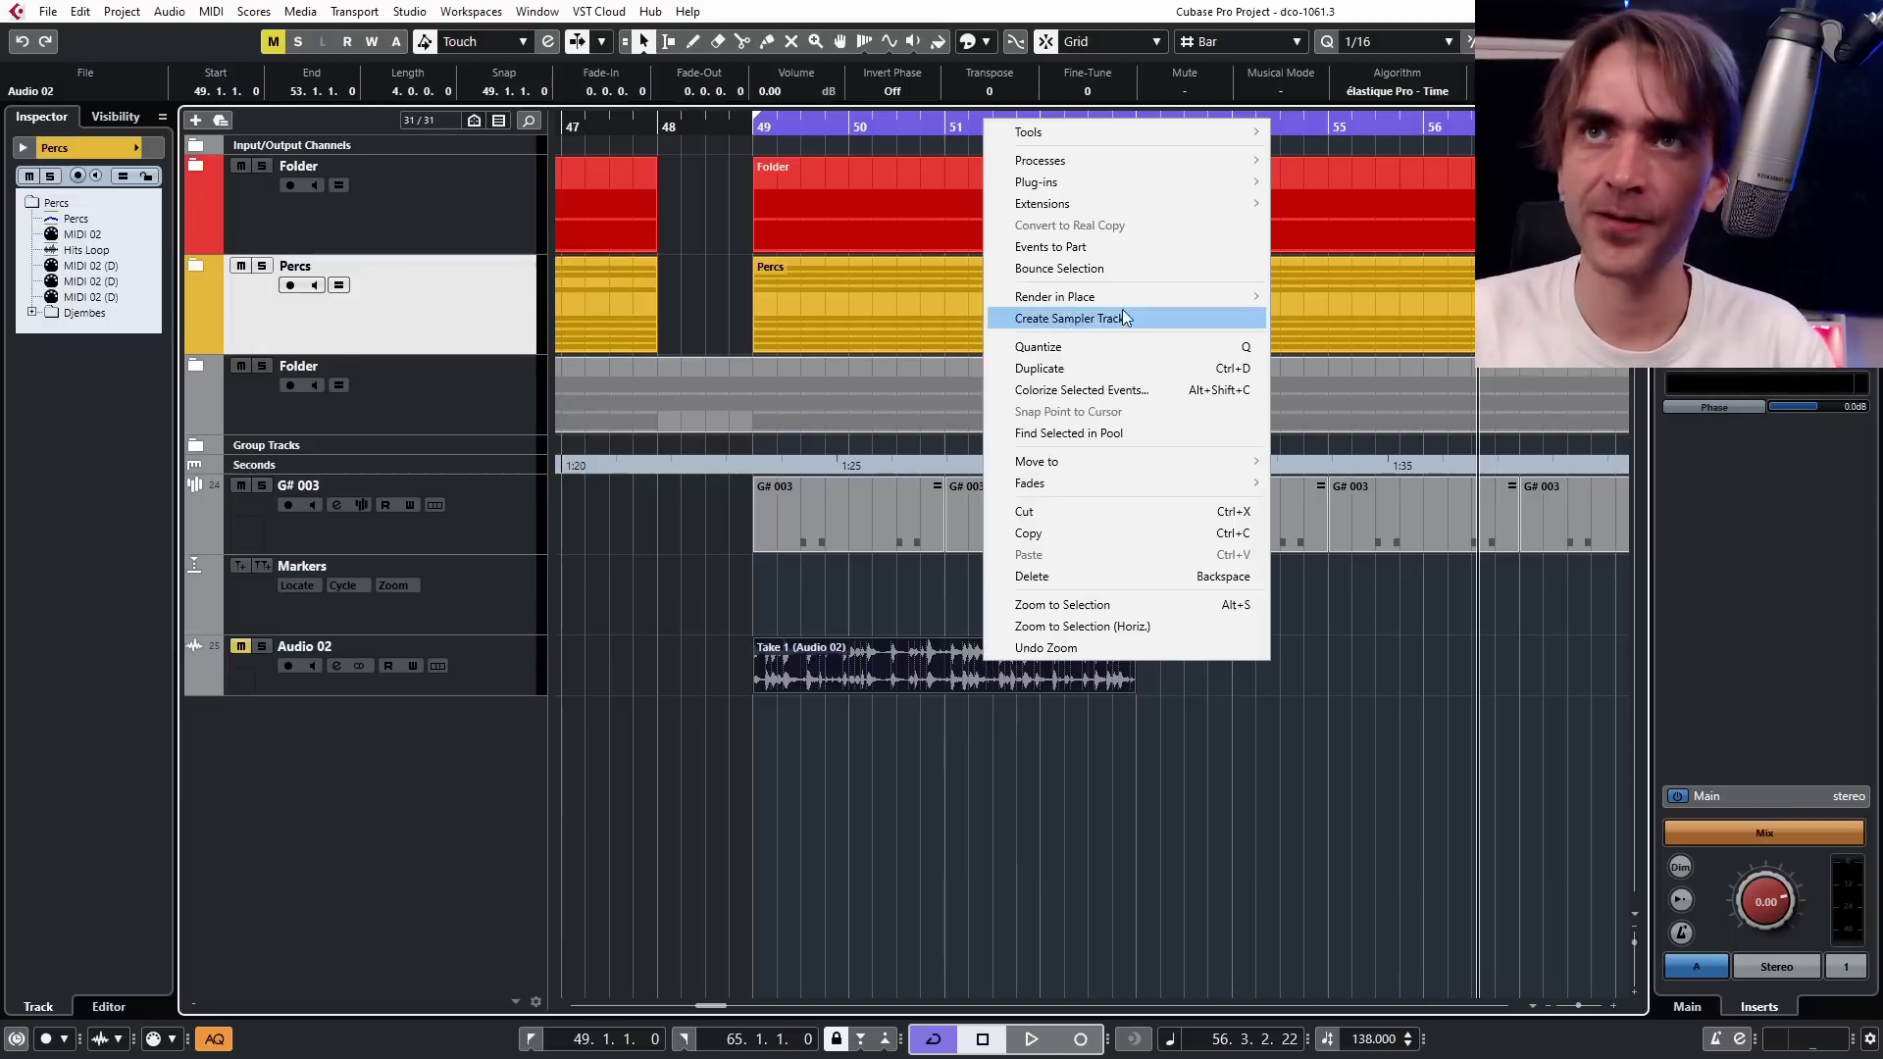
pyautogui.click(1070, 319)
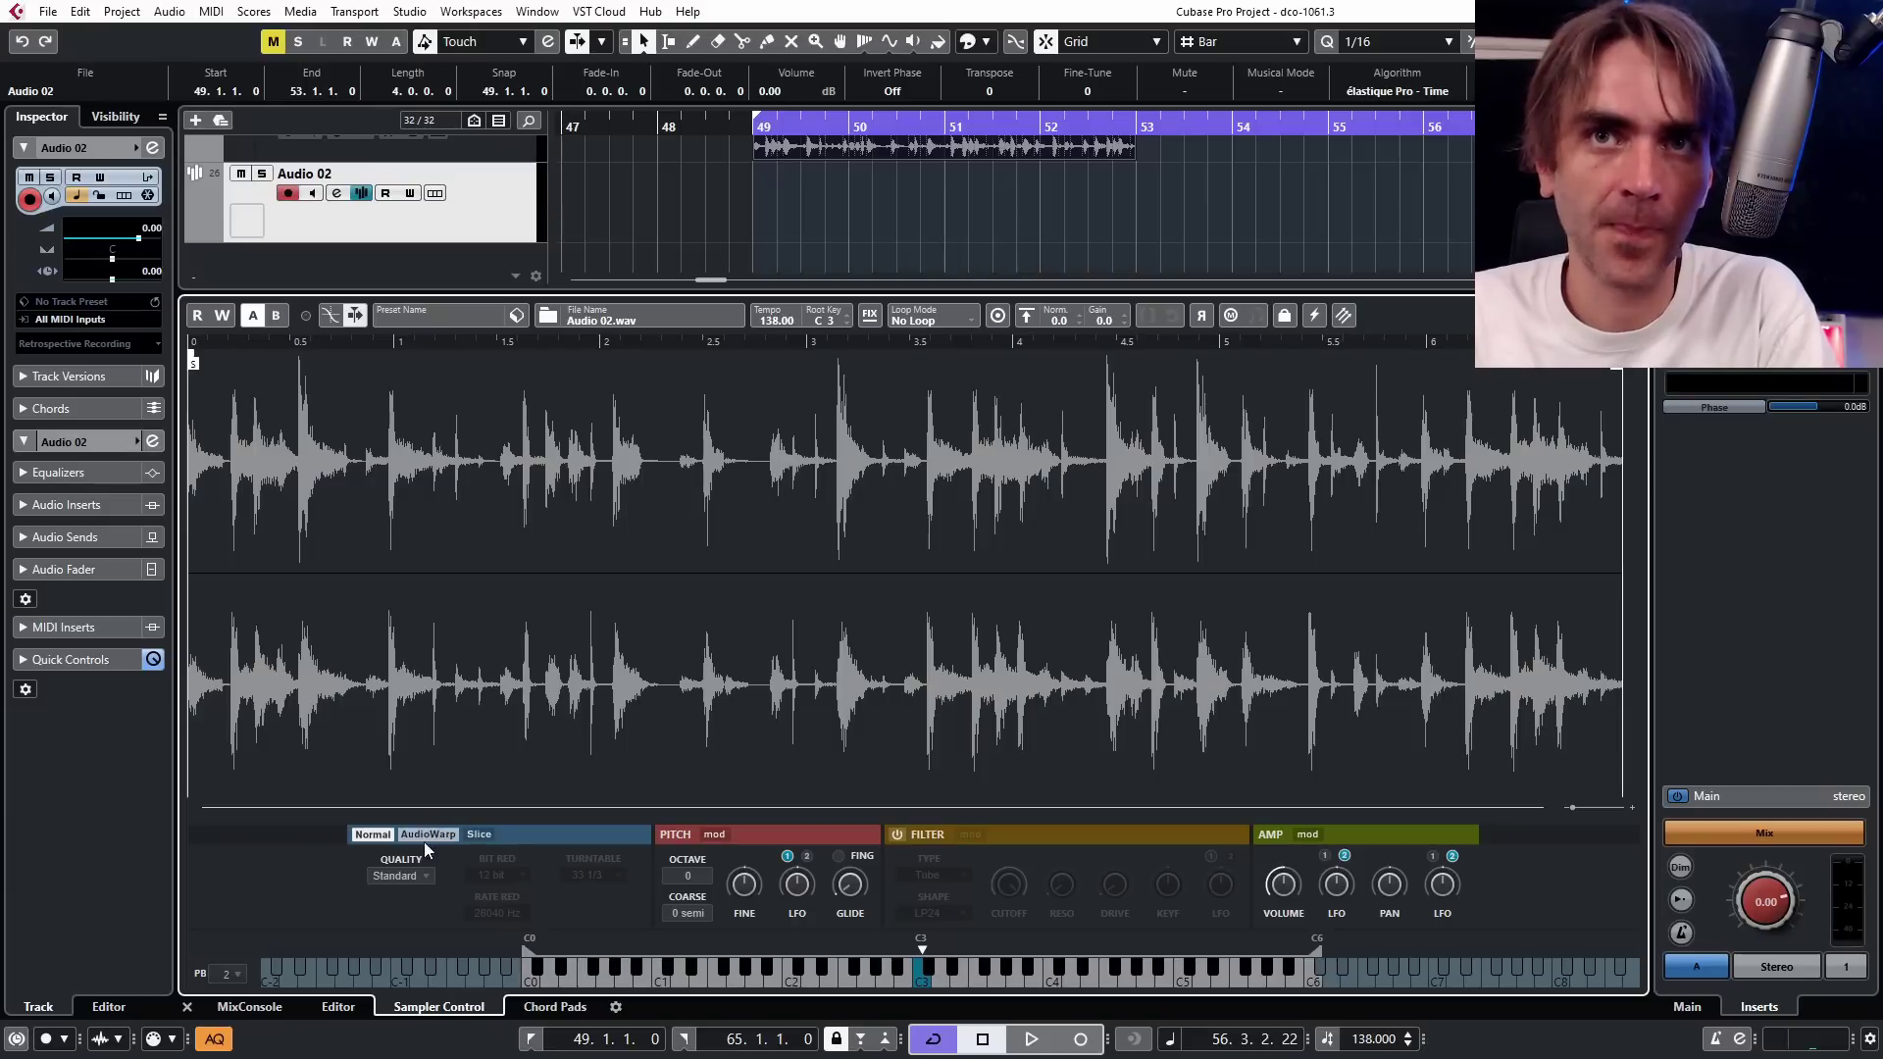
pyautogui.click(481, 836)
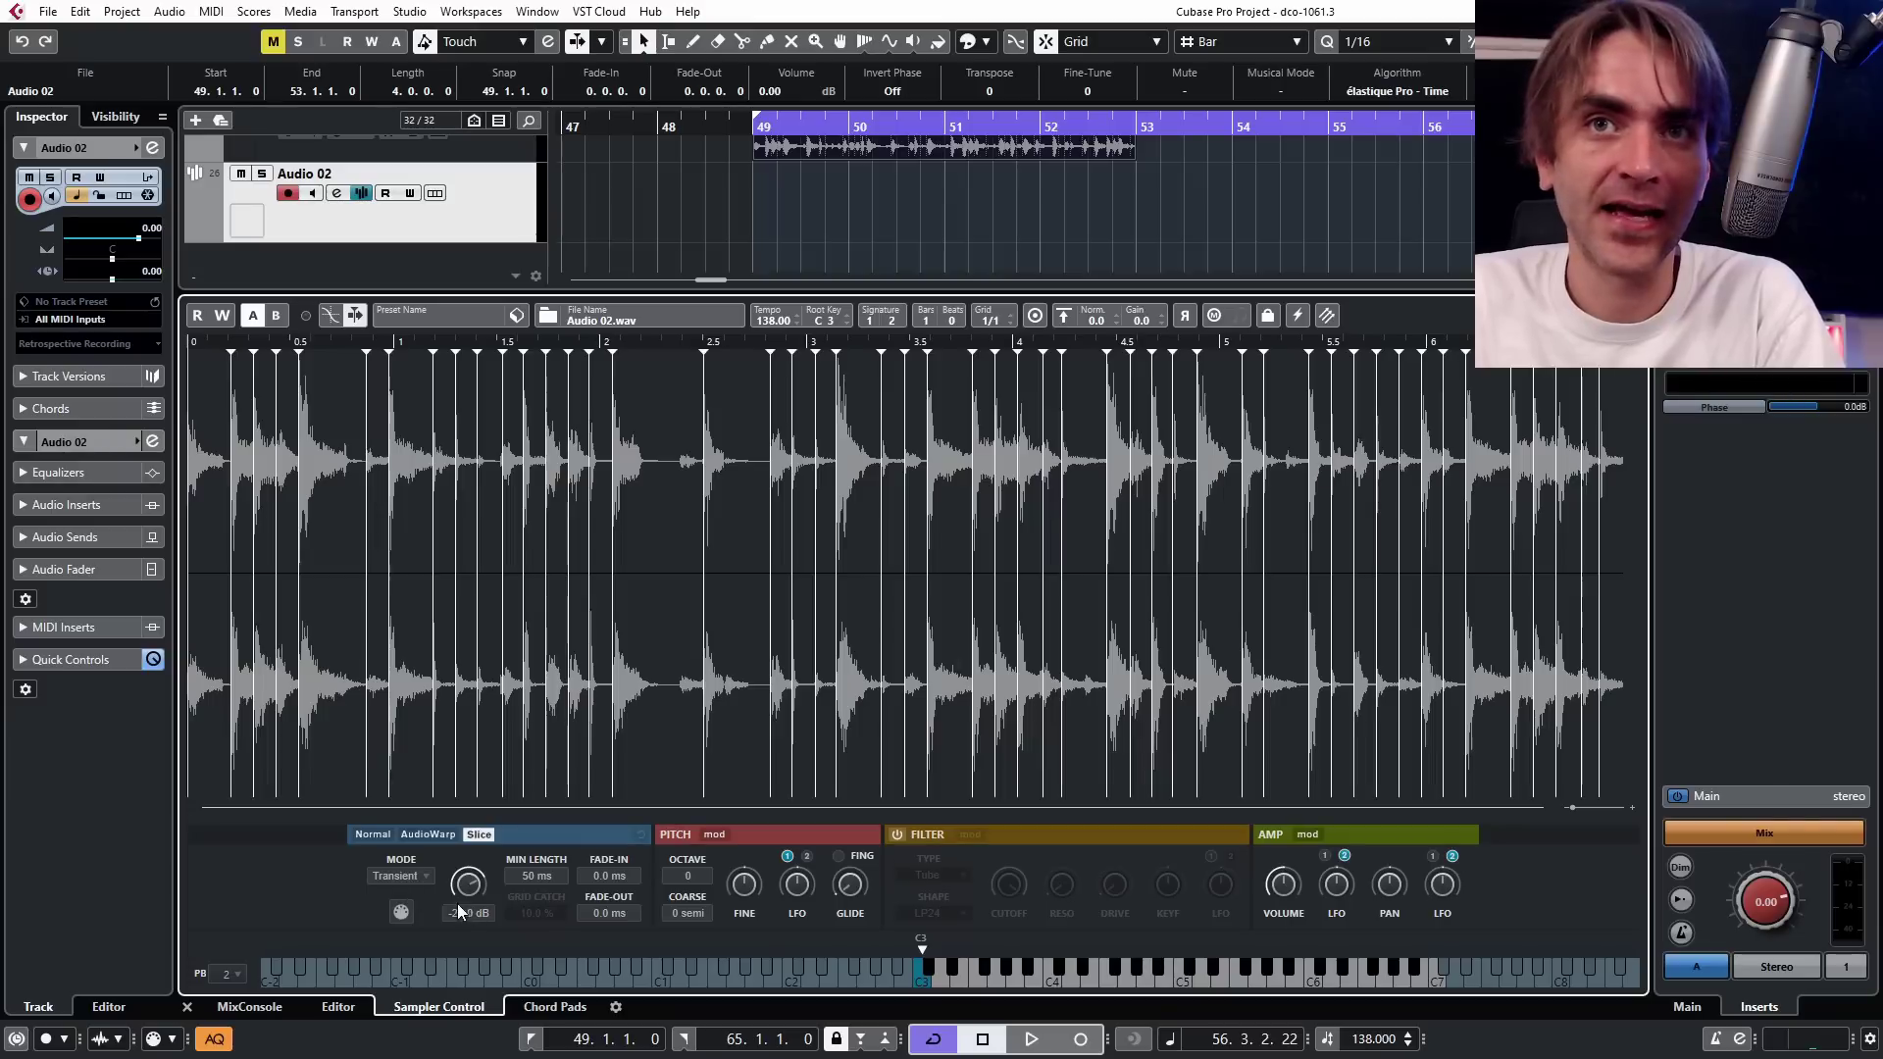
# Audition several slices of the sample on the Sampler Control keyboard, then close the lower zone.
pyautogui.click(939, 979)
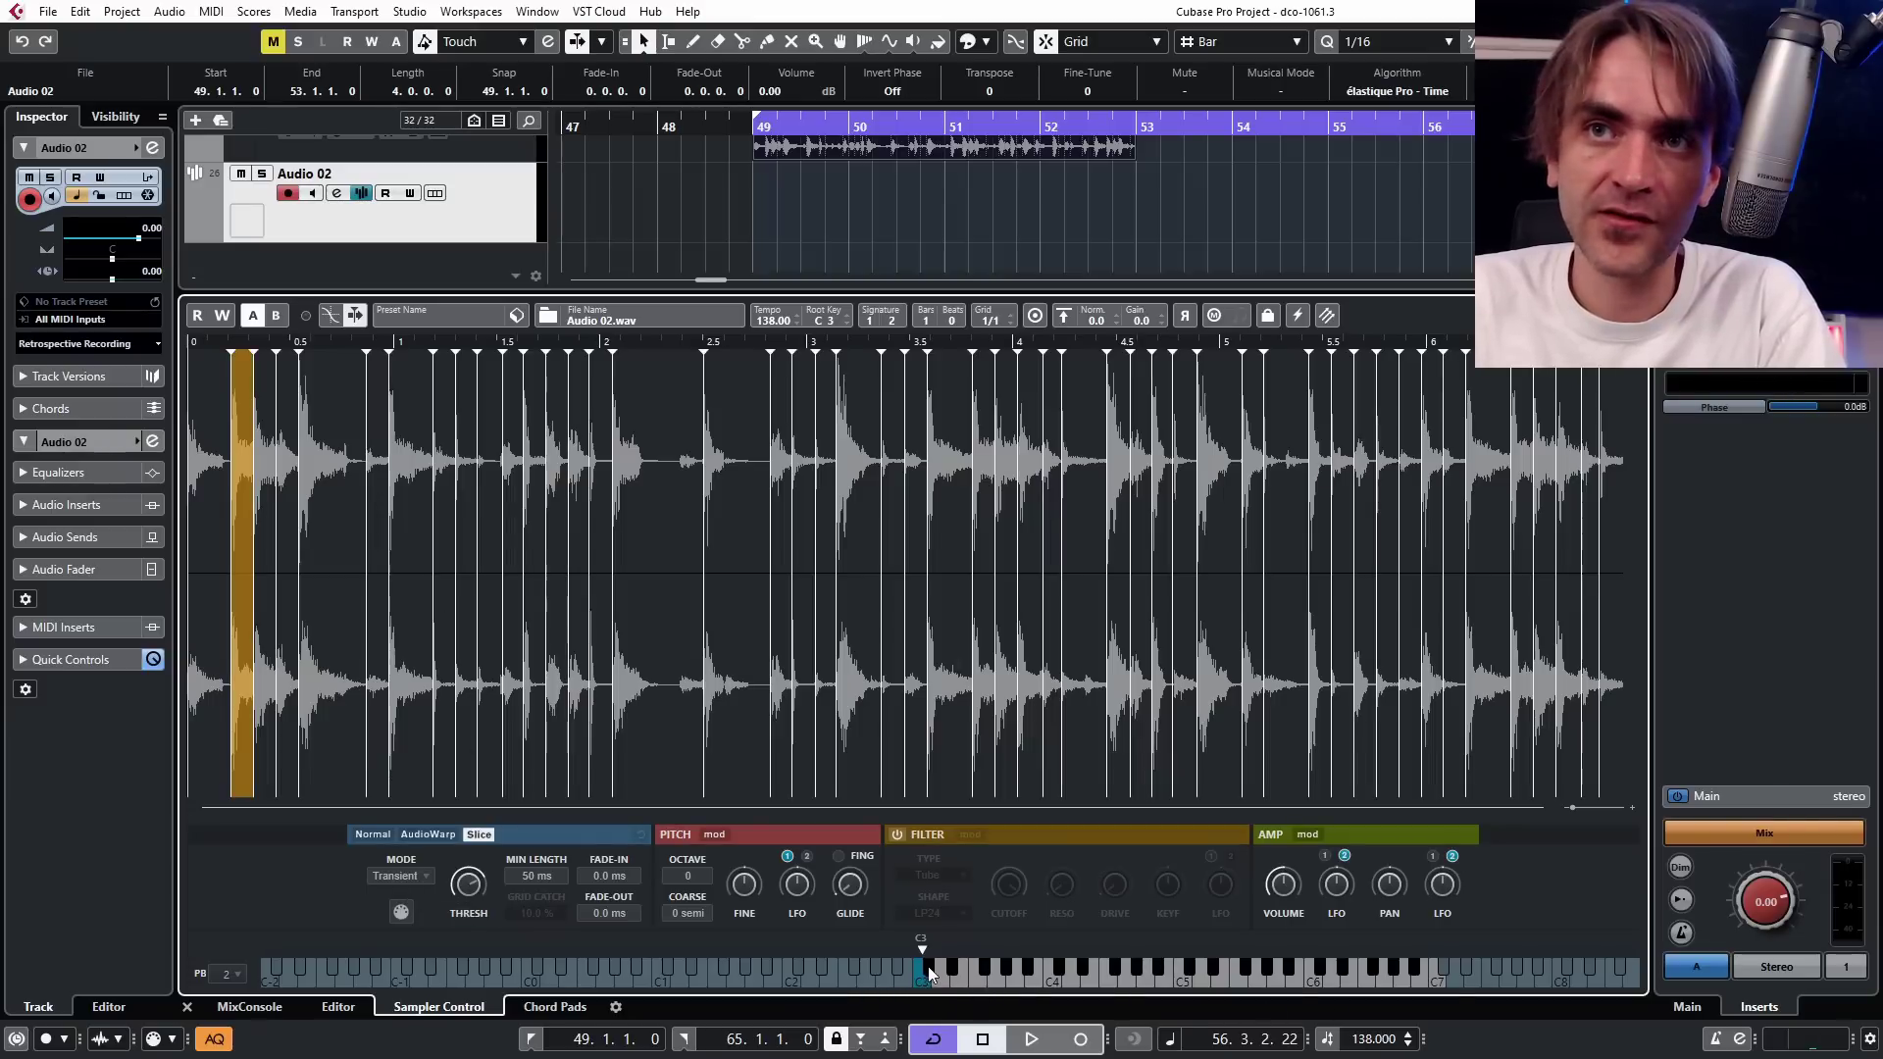
pyautogui.click(949, 988)
pyautogui.click(966, 993)
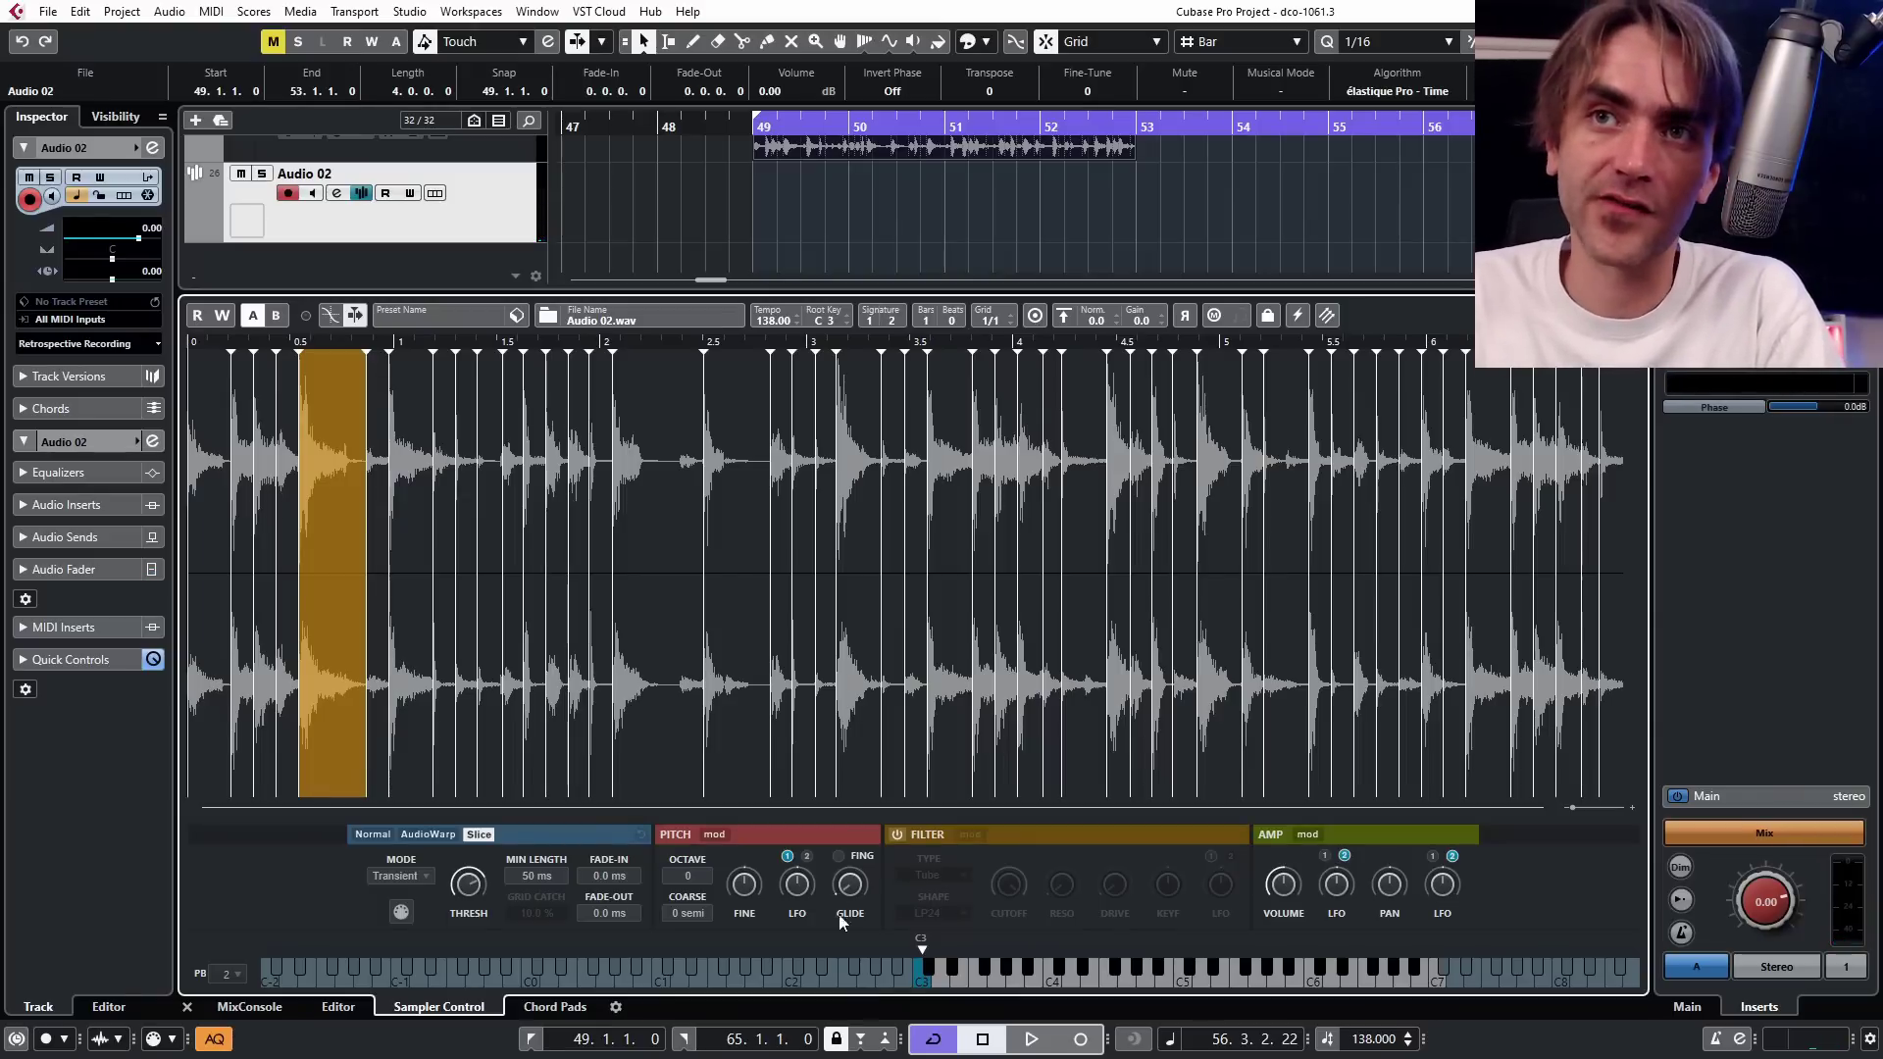
pyautogui.hotkey('ctrl', 'alt', 'e')
pyautogui.click(1262, 819)
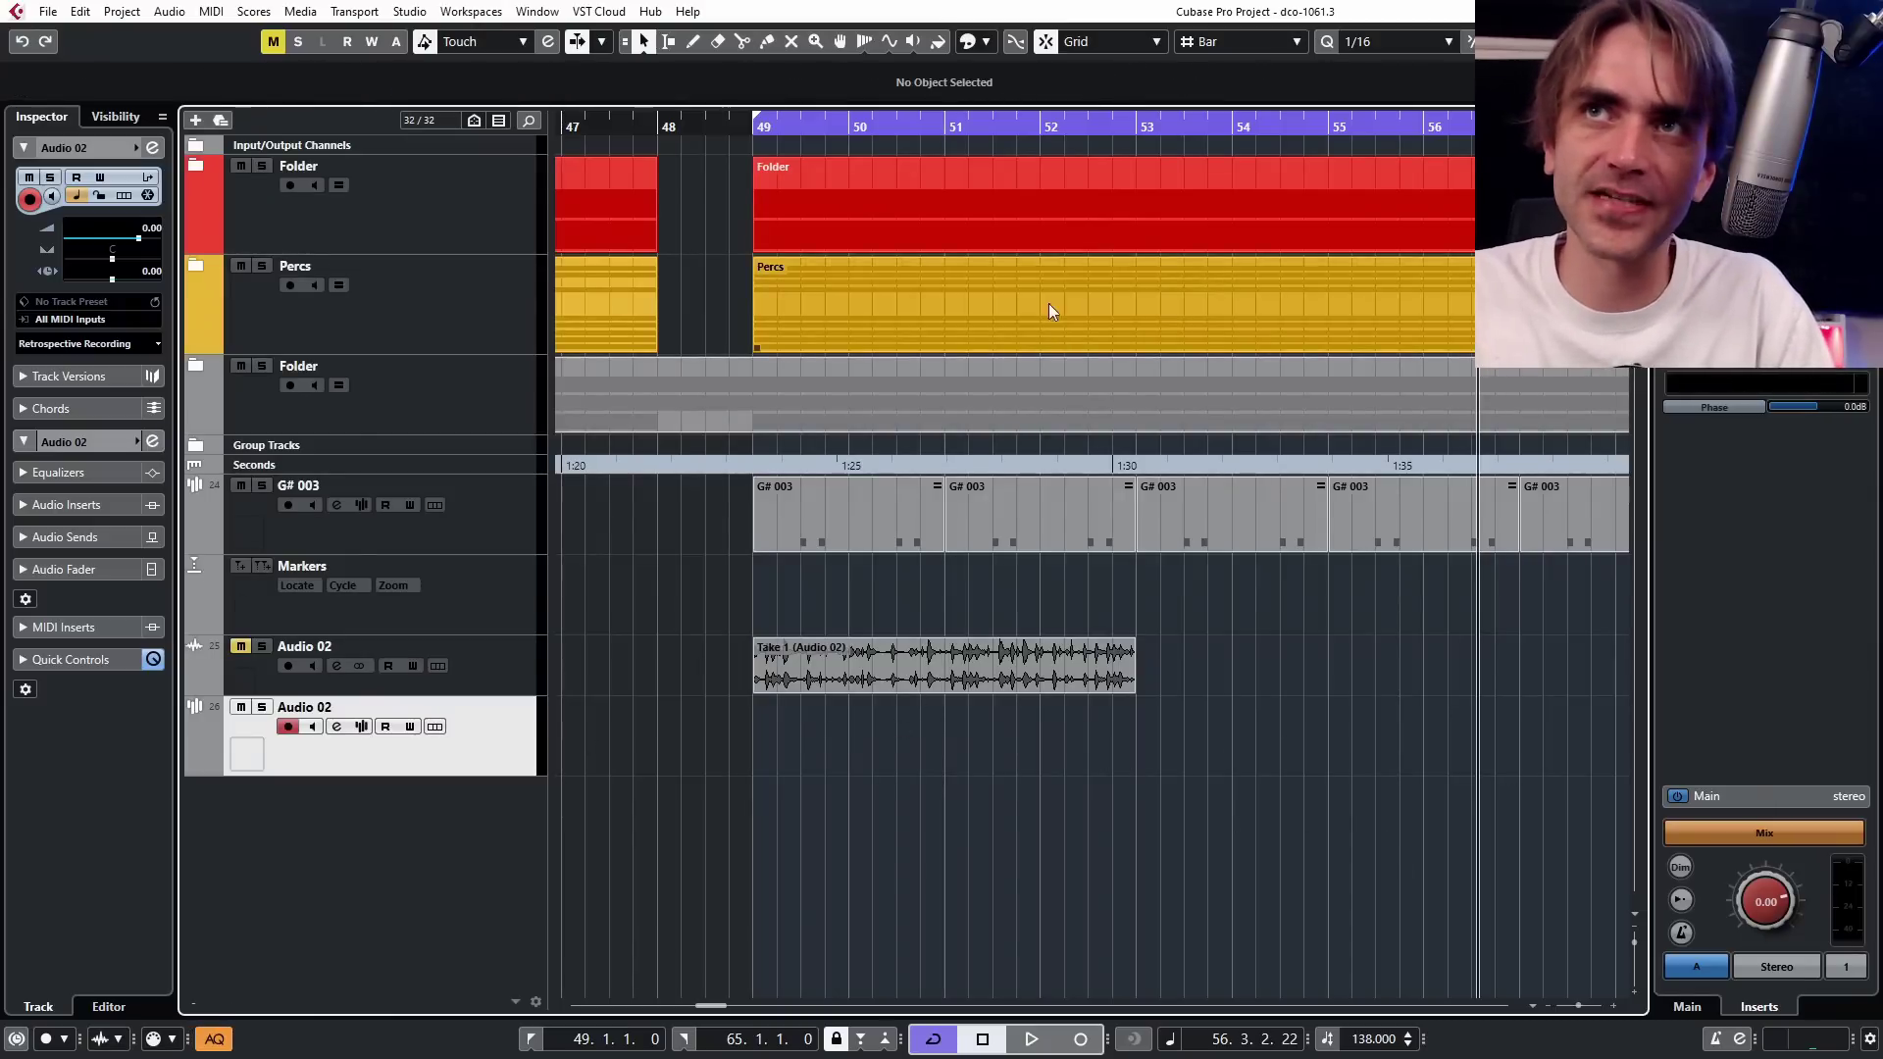
# Create a part over bars 49 to 53 on the Audio 02 sampler track and fill its first bar with sixteenth-note C3 hits.
pyautogui.keyDown('alt'); pyautogui.click(1136, 125); pyautogui.keyUp('alt')
pyautogui.doubleClick(797, 749)
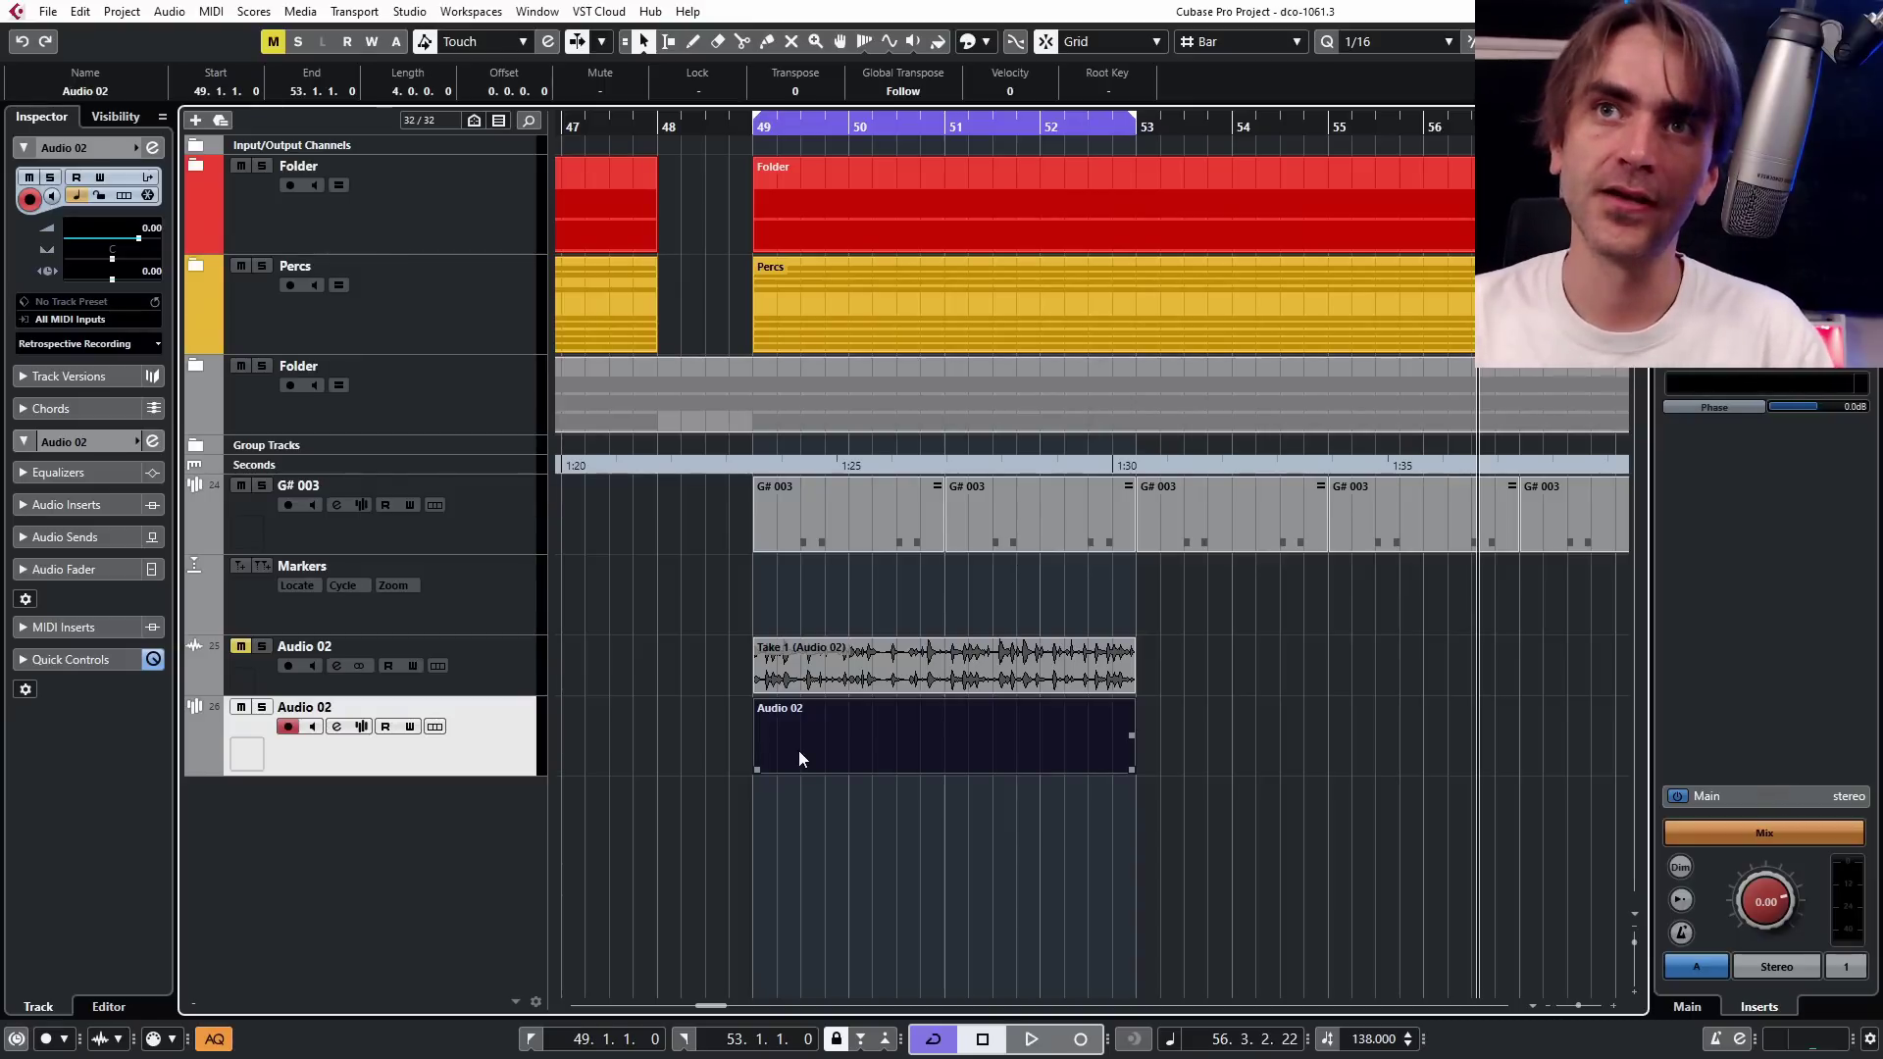
pyautogui.doubleClick(799, 750)
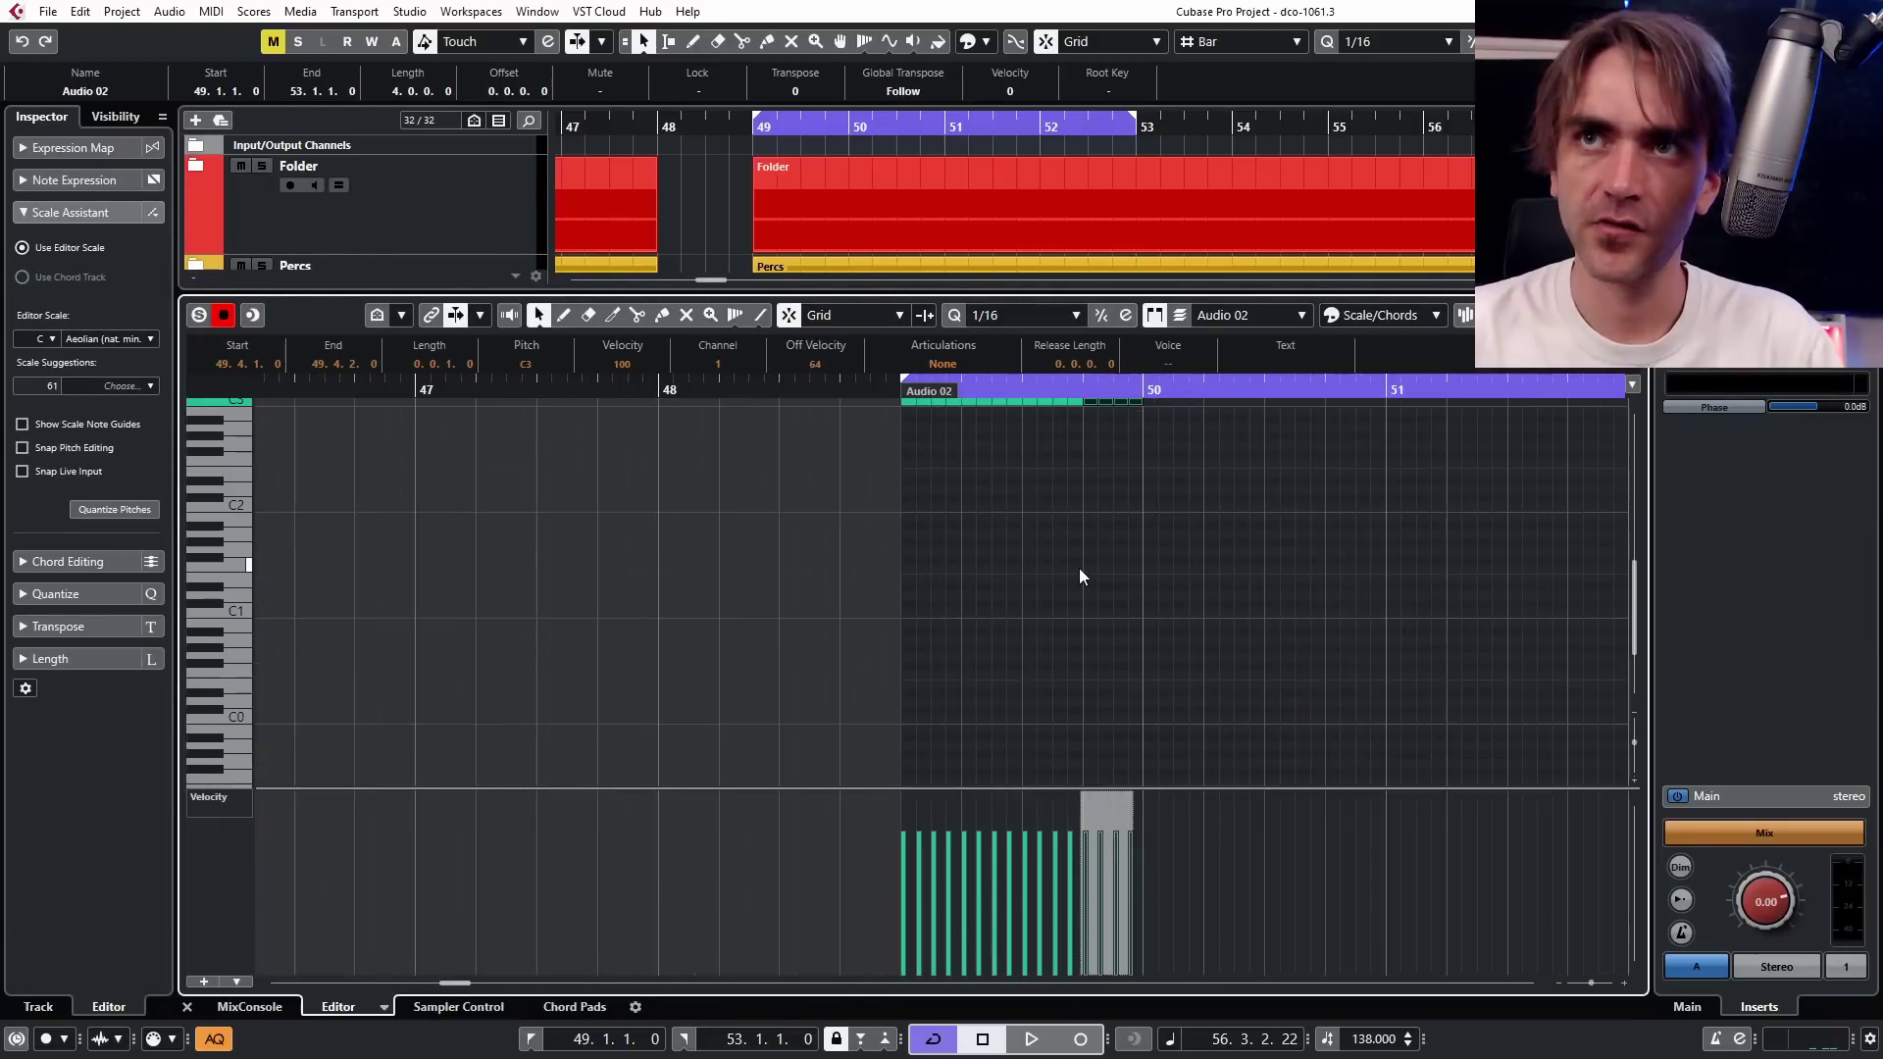
# Duplicate the C3 sixteenth notes until they fill all four bars of the part, then close the editor.
pyautogui.scroll(3, 1080, 577)
pyautogui.moveTo(1228, 566); pyautogui.dragTo(775, 689)
pyautogui.hotkey('ctrl', 'd')
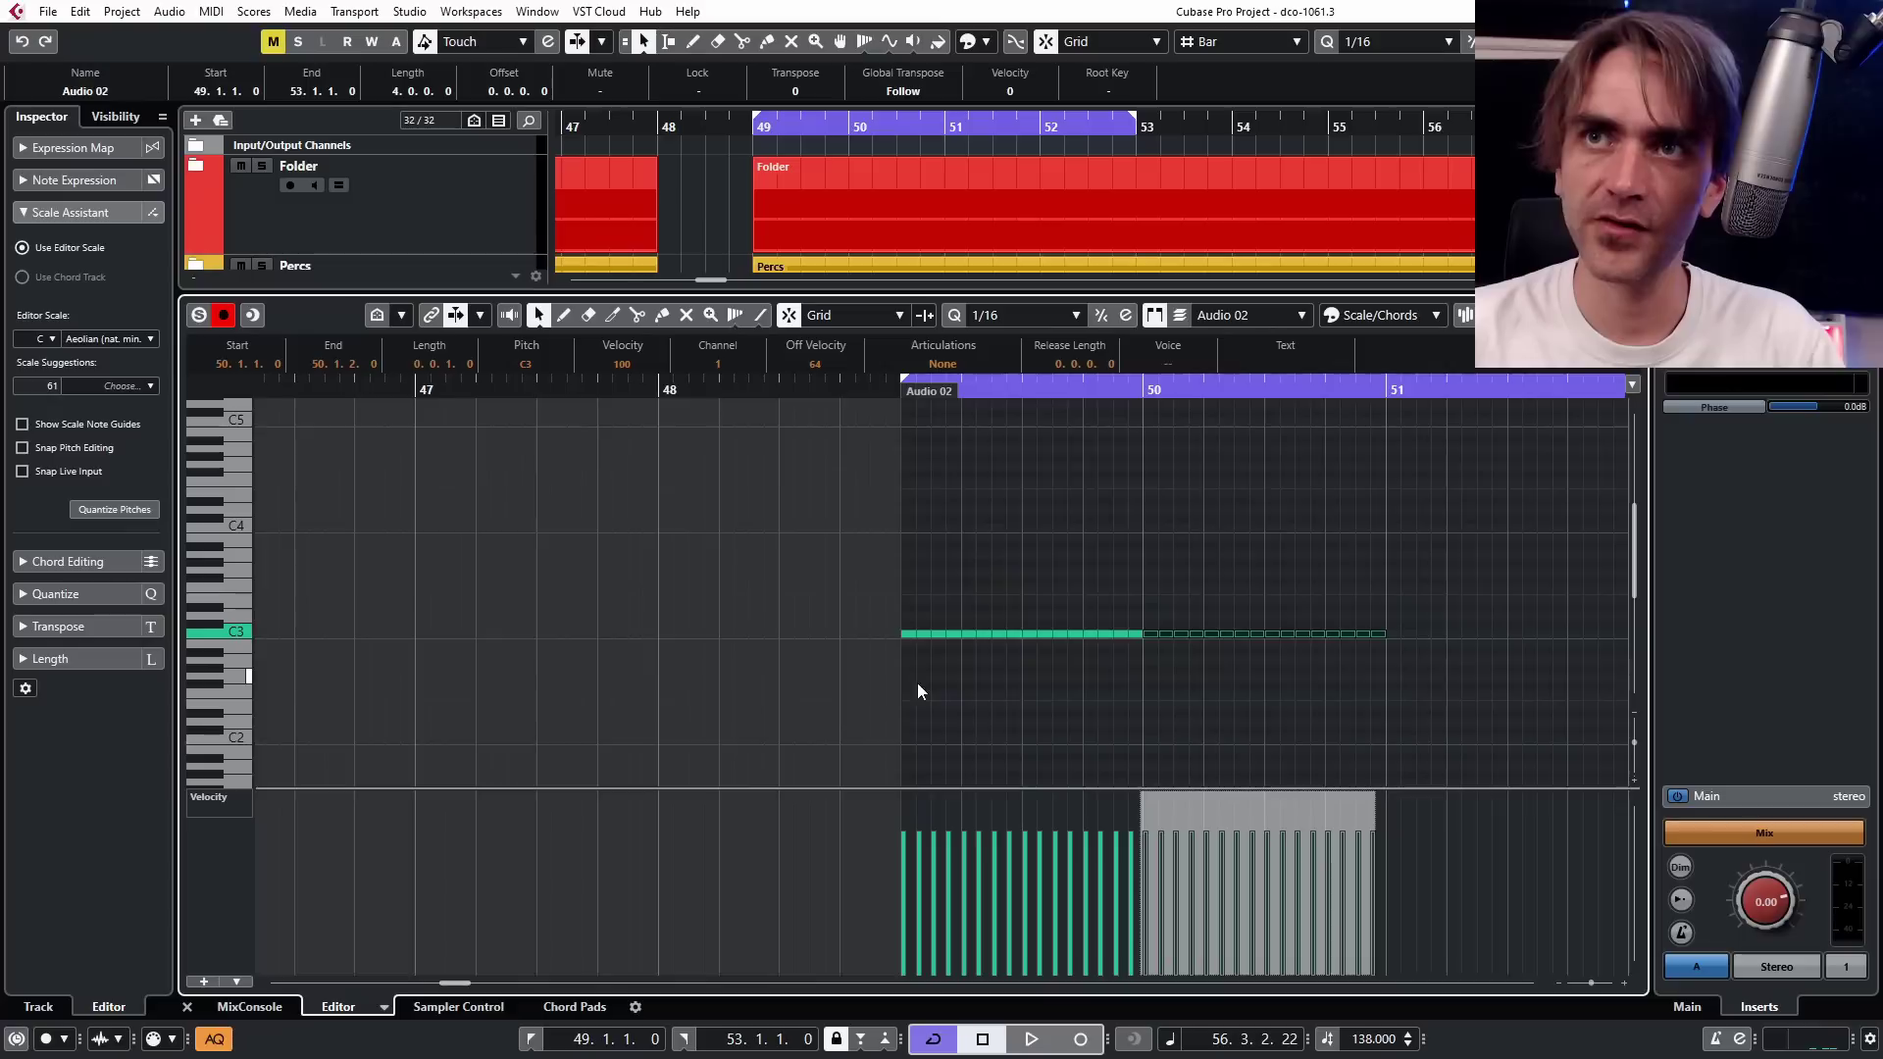
pyautogui.scroll(-3, 914, 684)
pyautogui.hscroll(3, 1128, 608)
pyautogui.moveTo(1079, 588); pyautogui.dragTo(569, 669)
pyautogui.hotkey('ctrl', 'd')
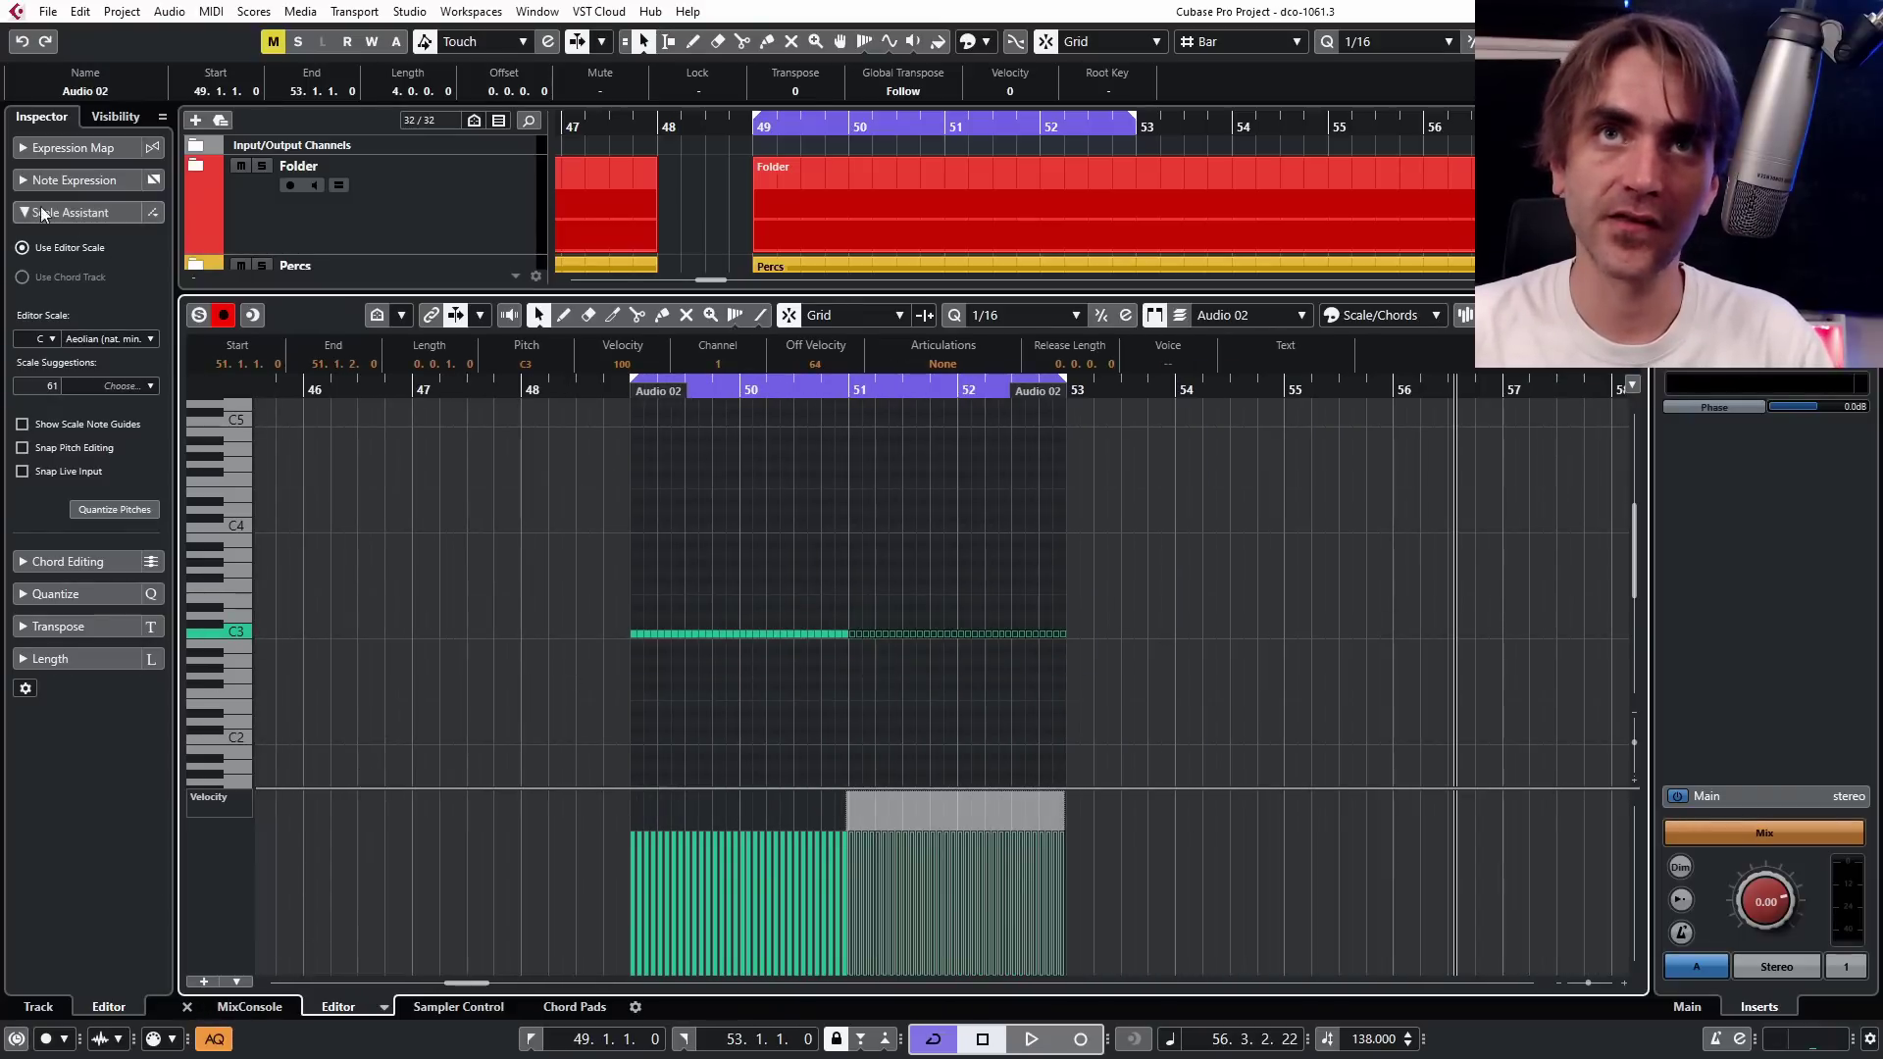
pyautogui.hotkey('ctrl', 'e')
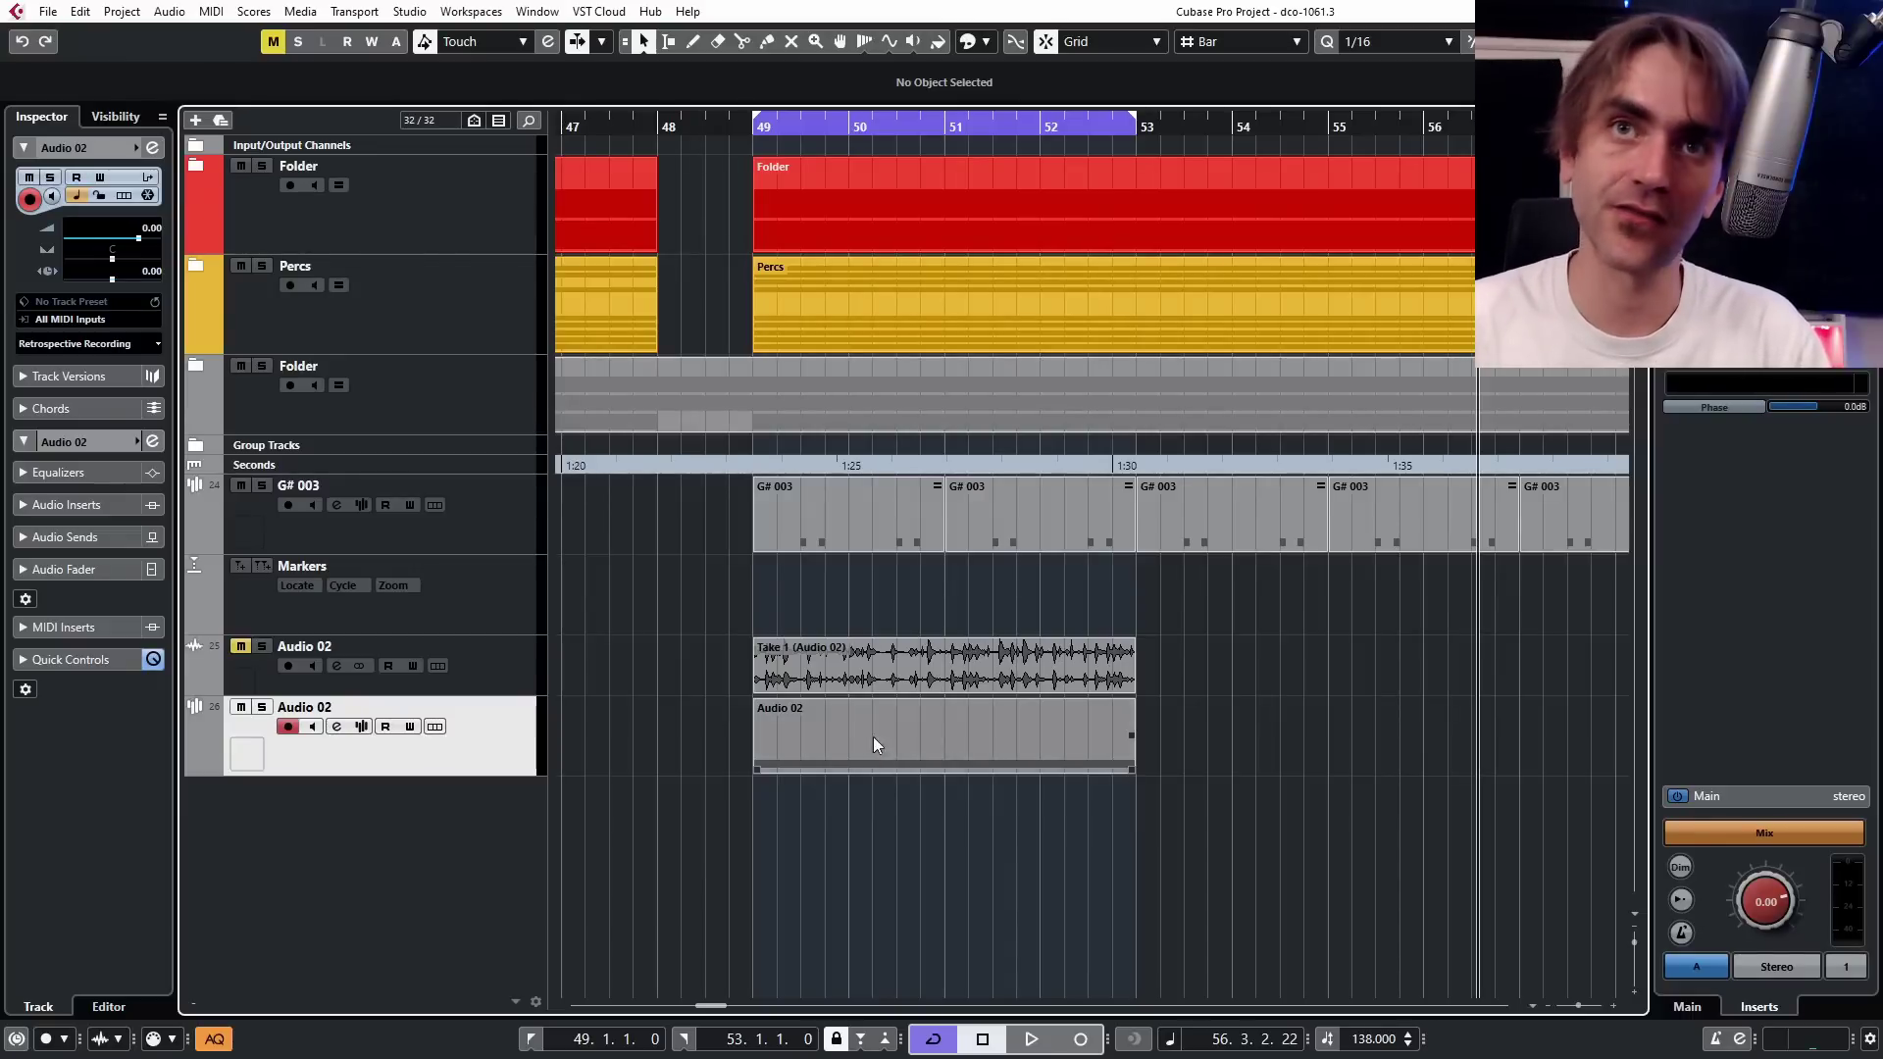
# Return the cursor to bar 49 and solo the Audio 02 sampler track.
pyautogui.press('1')
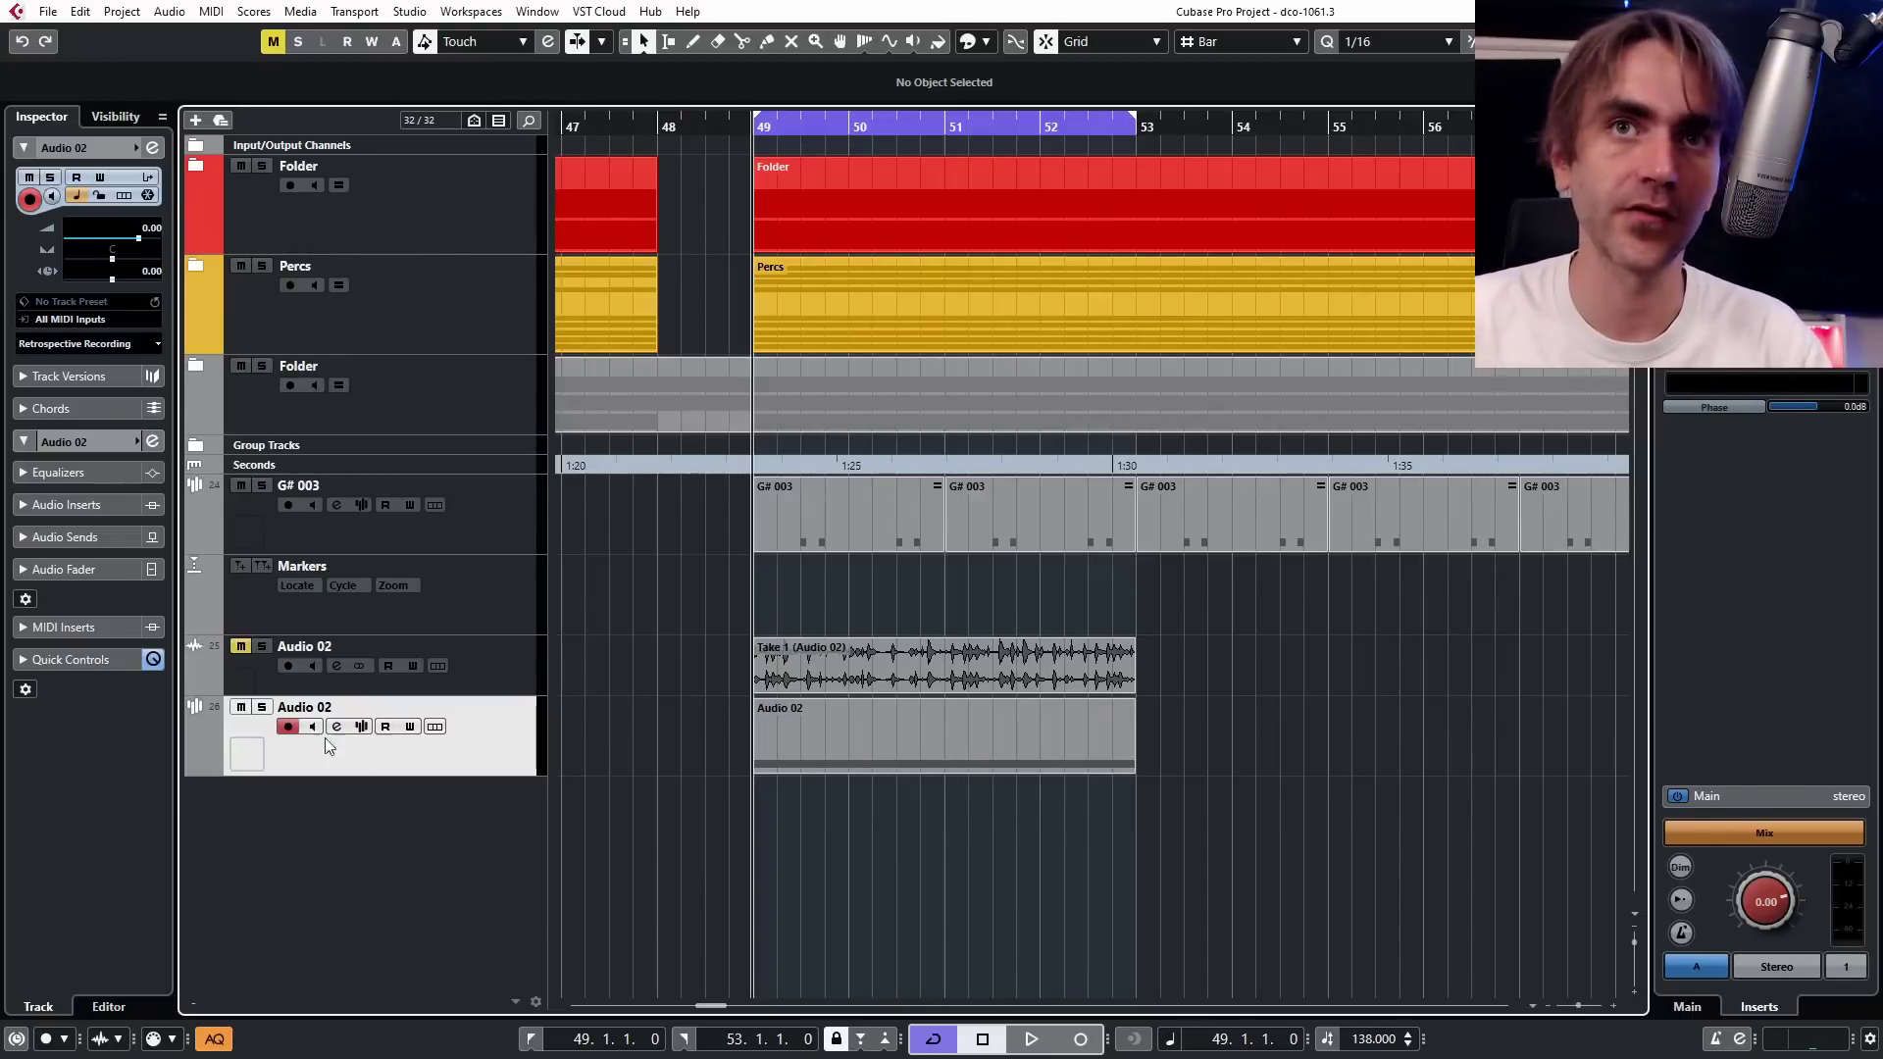
pyautogui.click(262, 708)
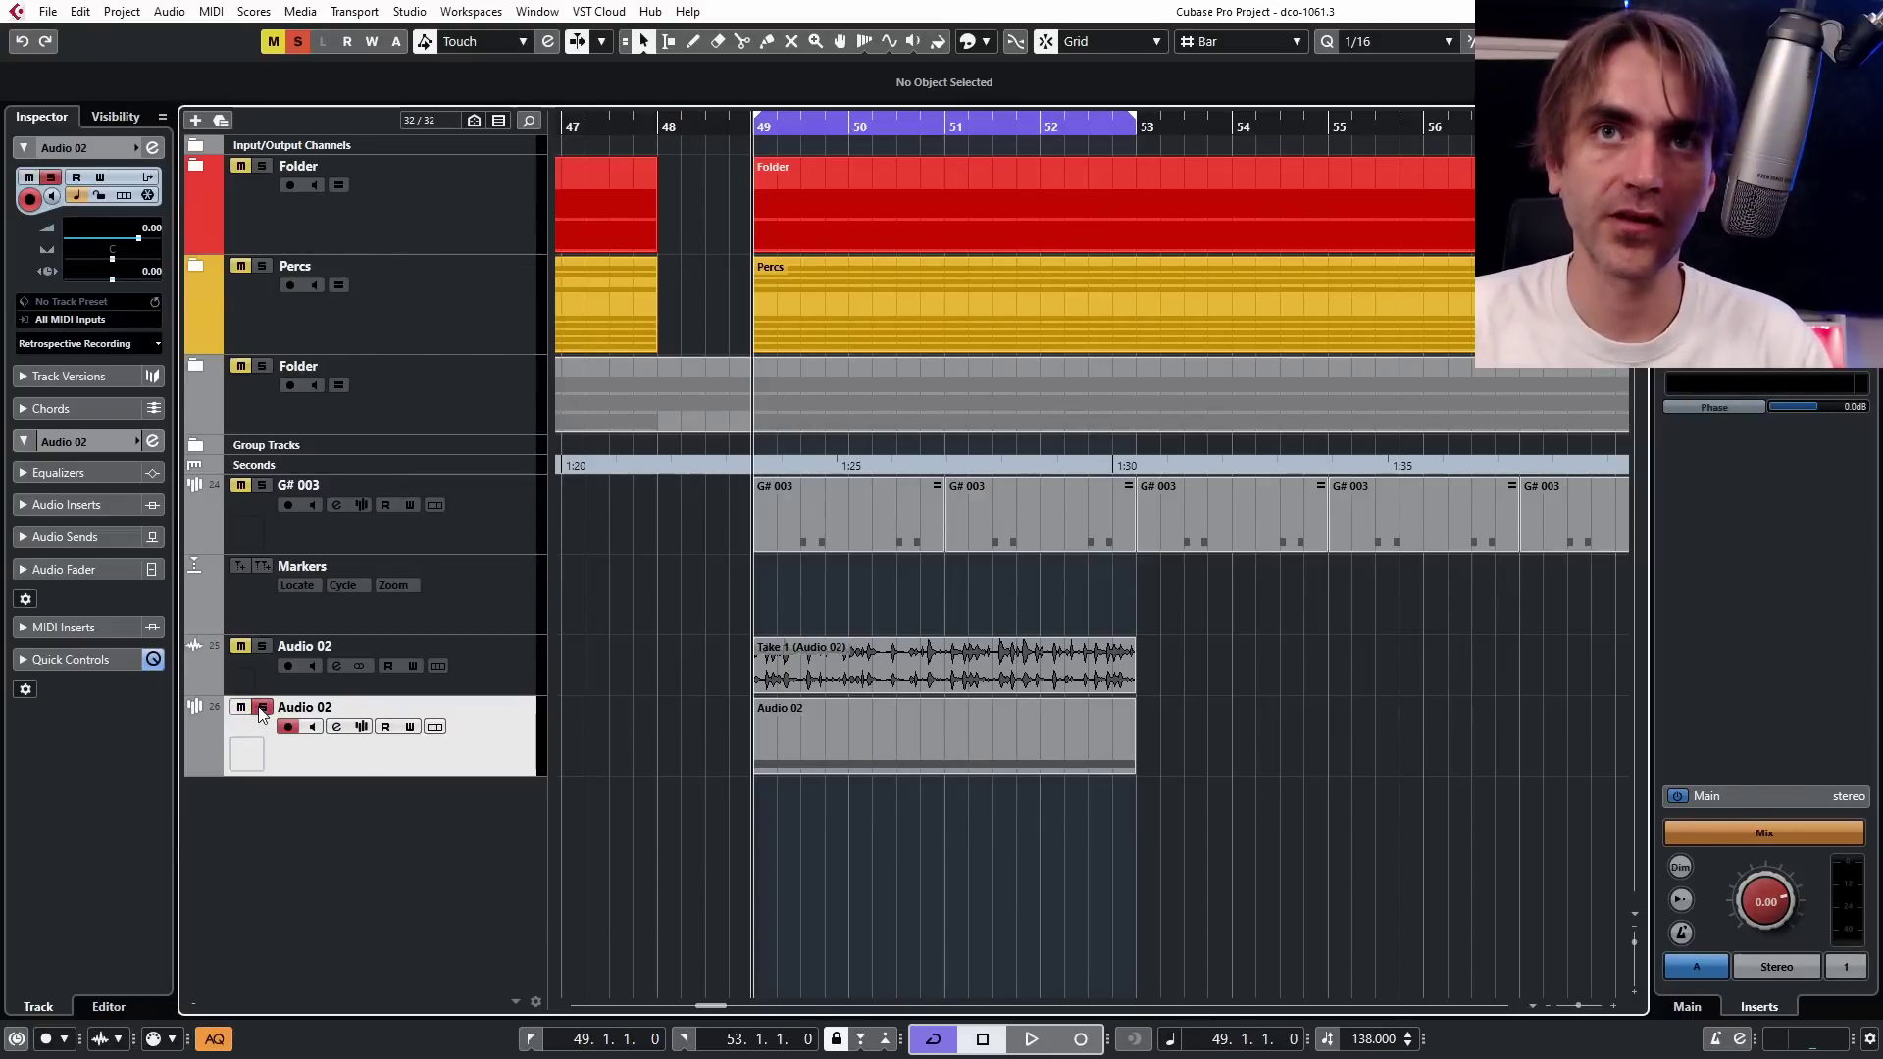
# Add a MIDI Modifiers insert to the Audio 02 sampler track and set its first random target to Pitch.
pyautogui.click(262, 708)
pyautogui.click(262, 708)
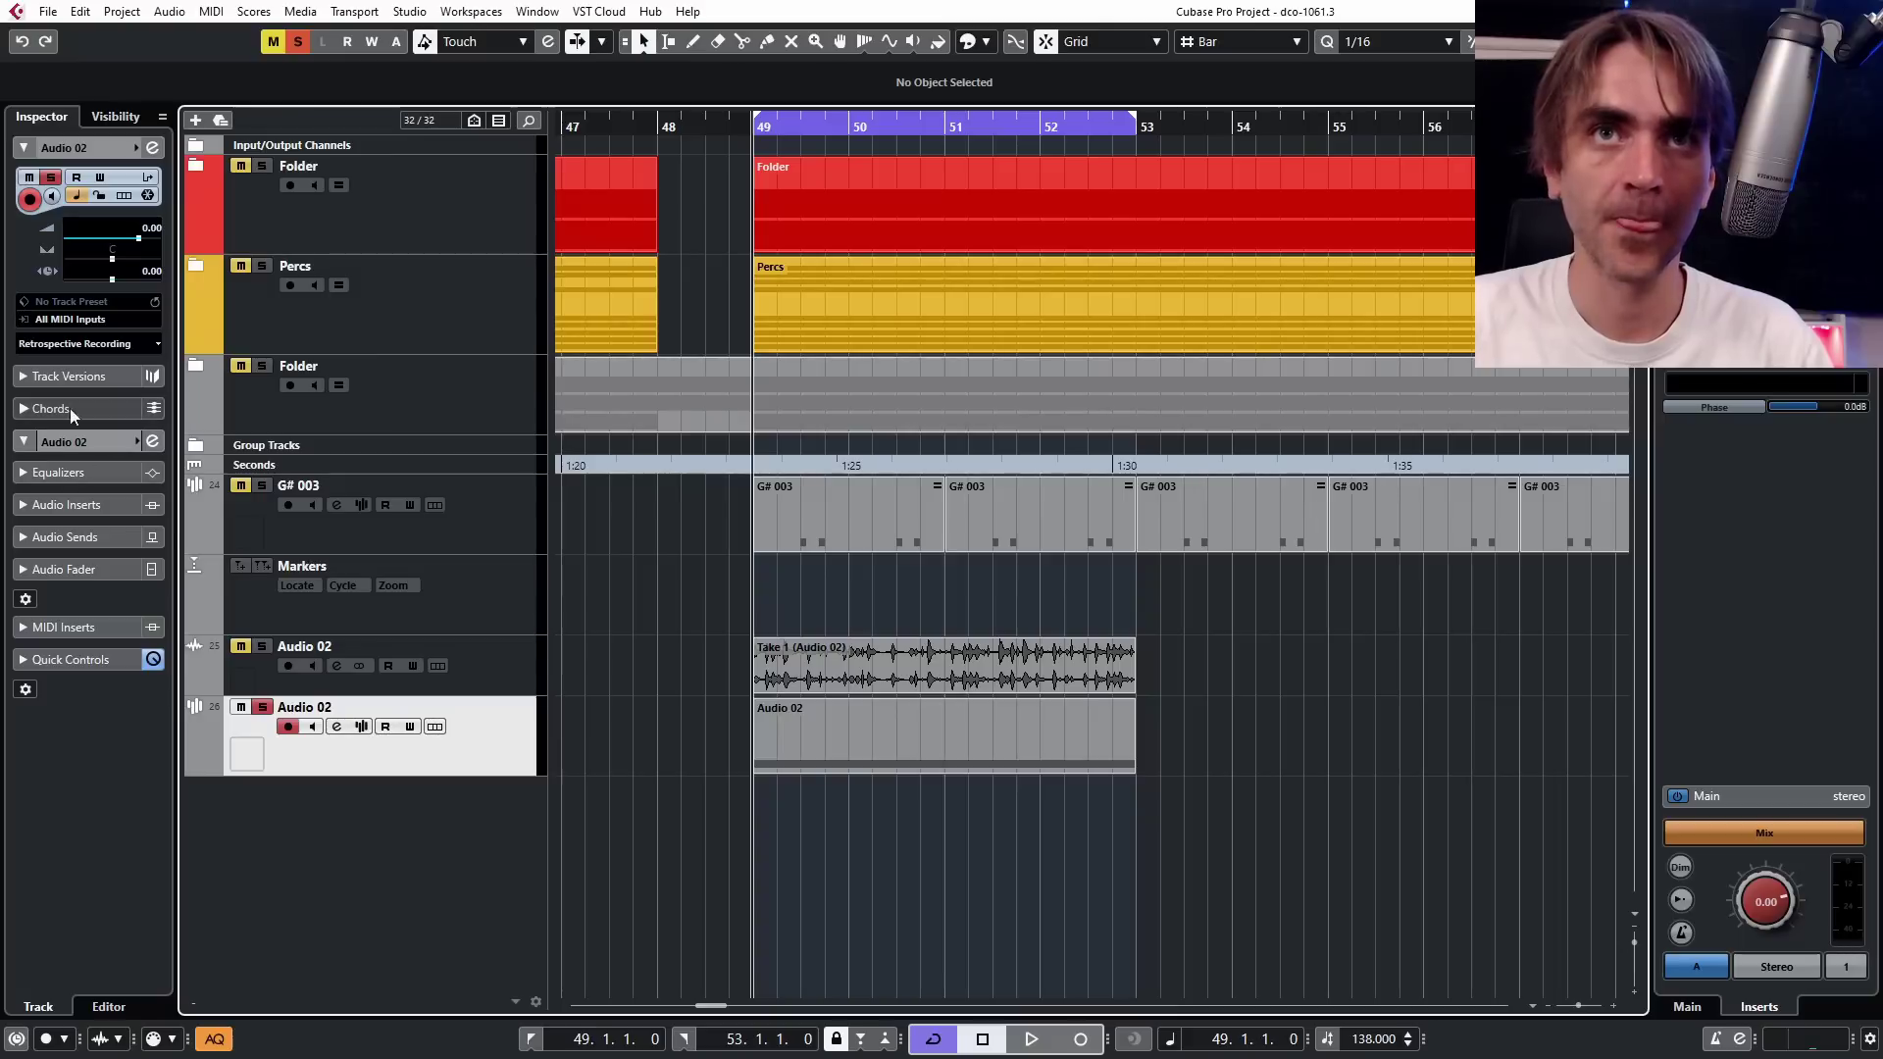
pyautogui.click(64, 627)
pyautogui.click(67, 316)
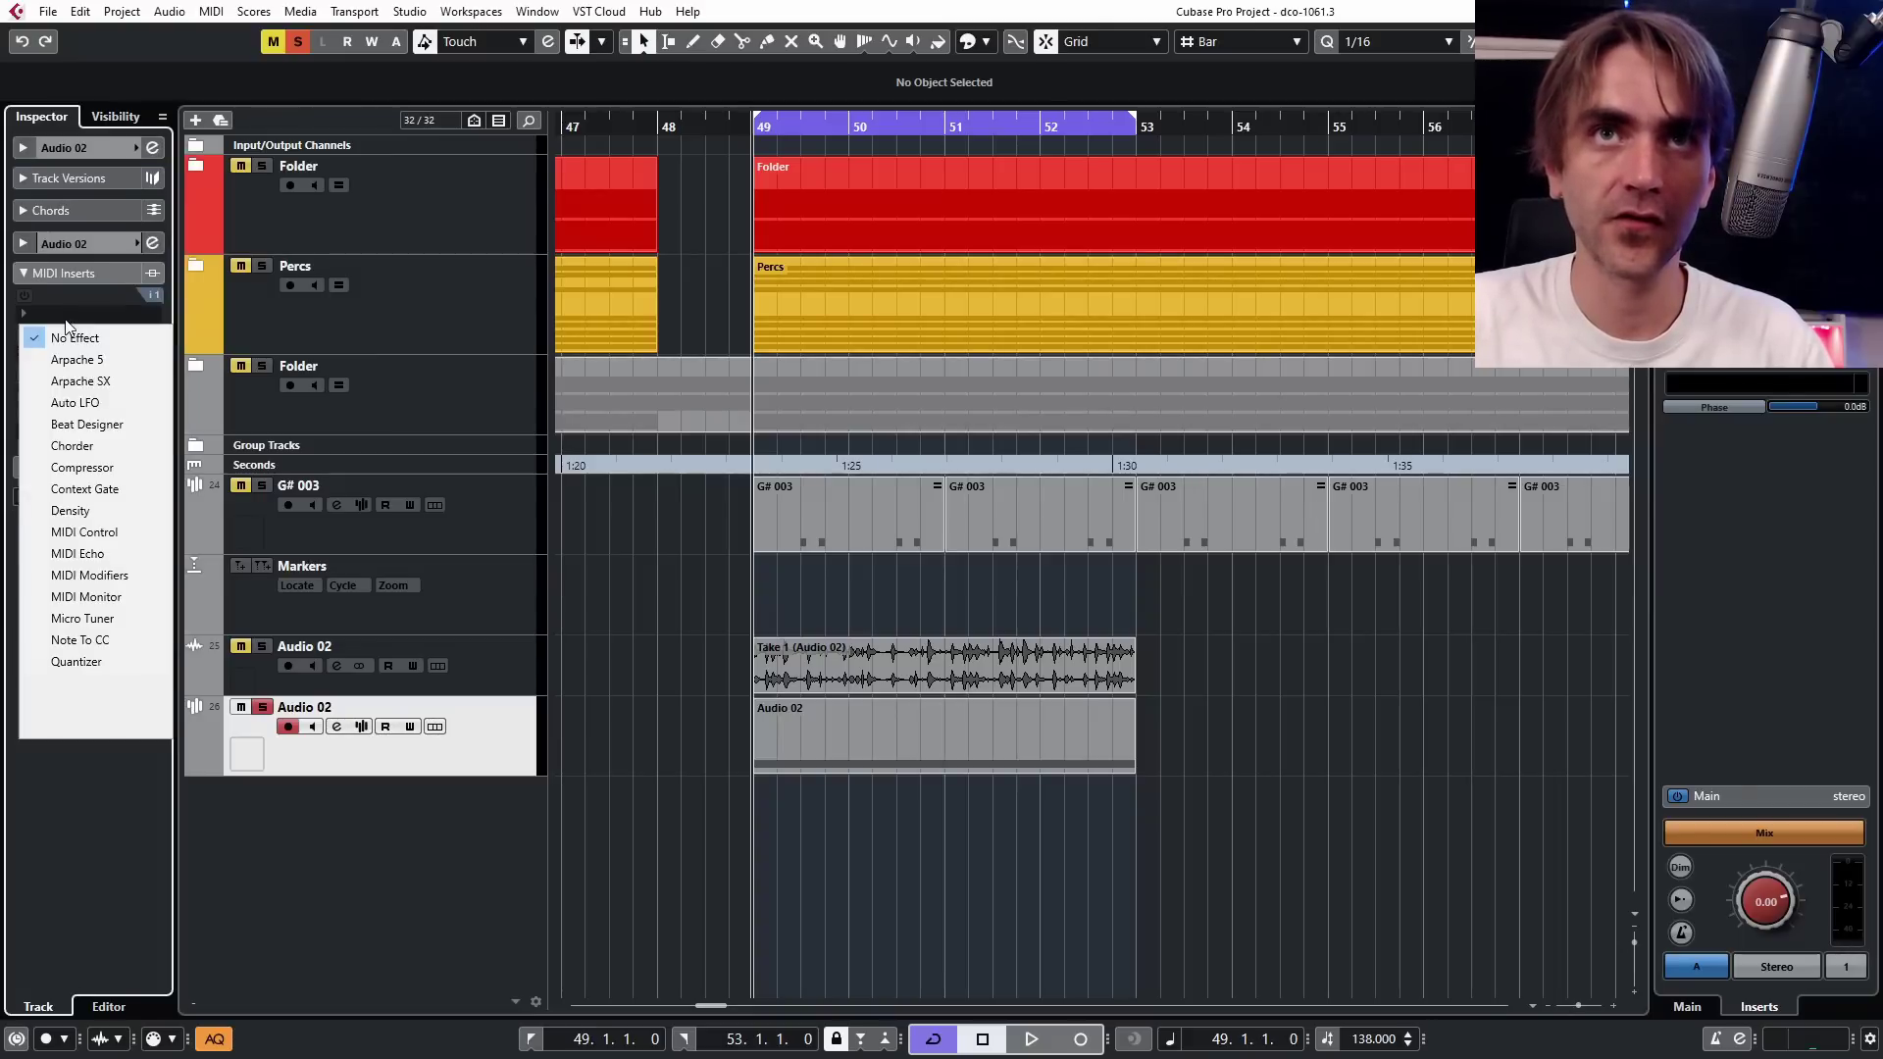
pyautogui.click(89, 575)
pyautogui.click(39, 438)
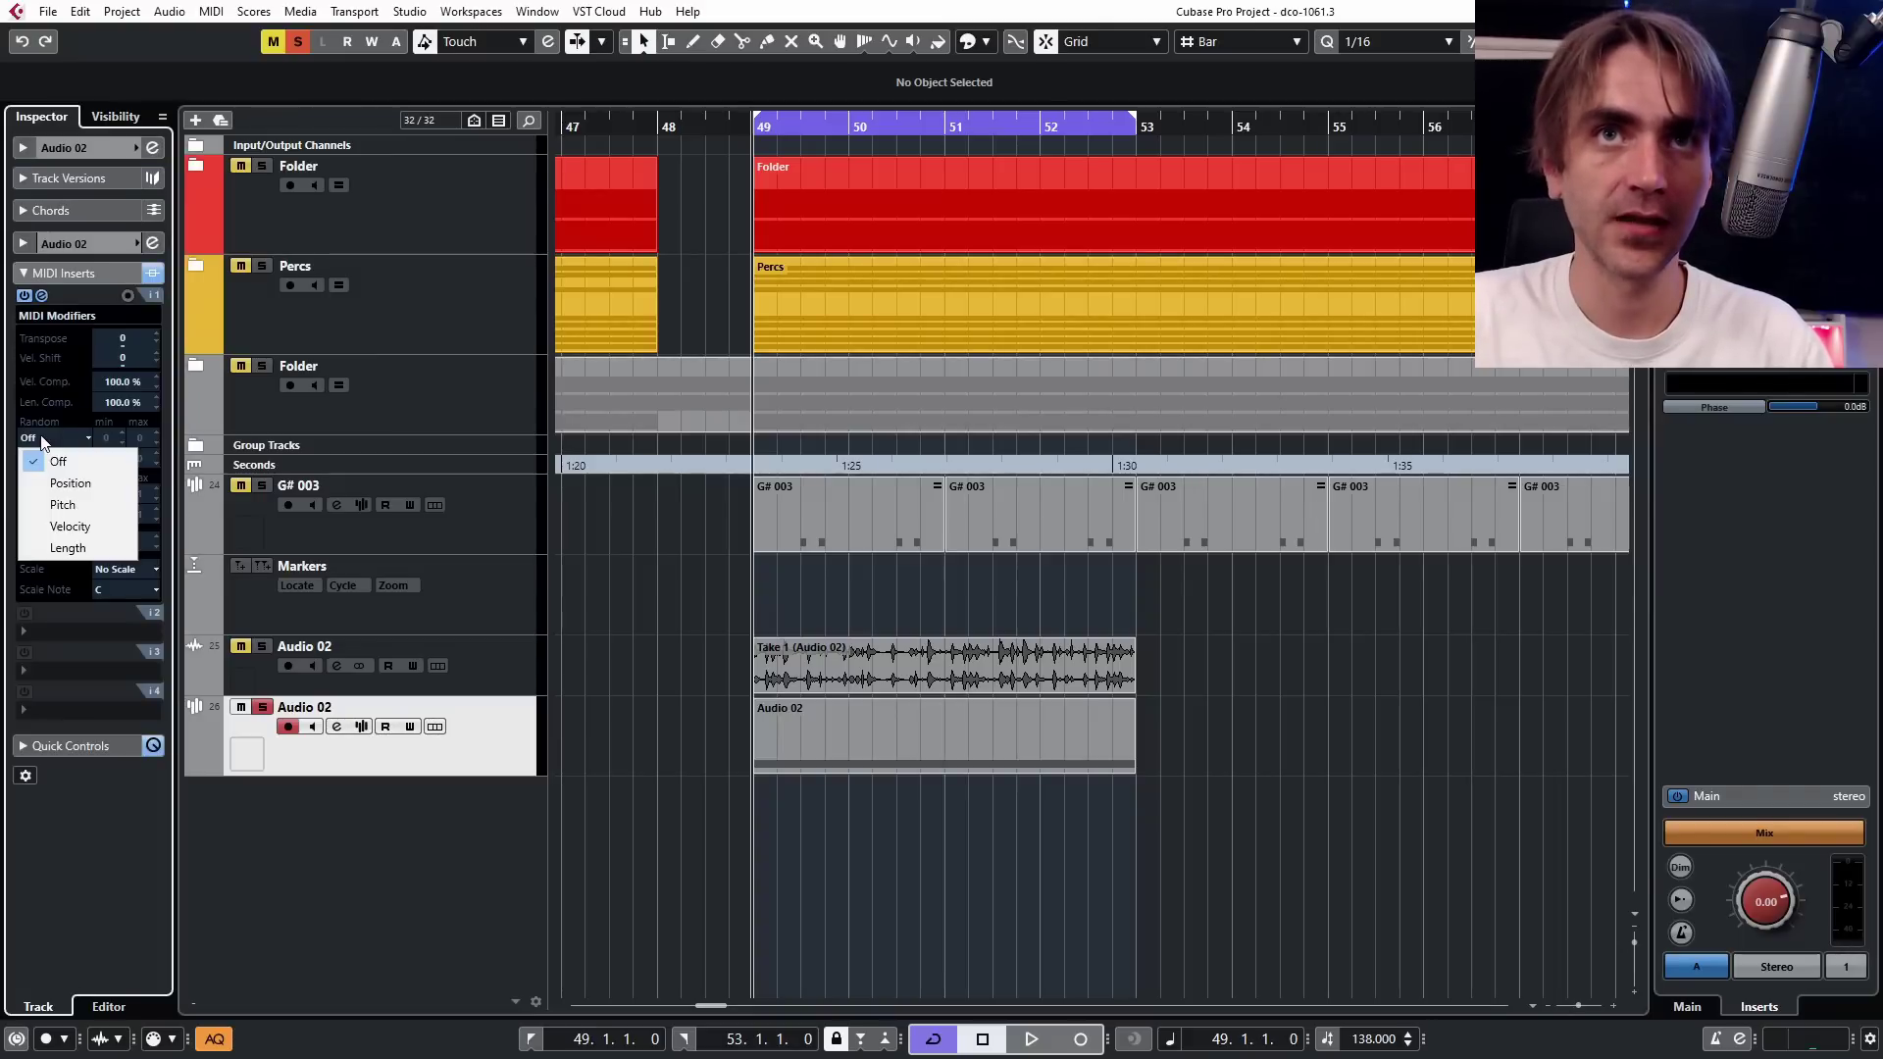
pyautogui.click(62, 504)
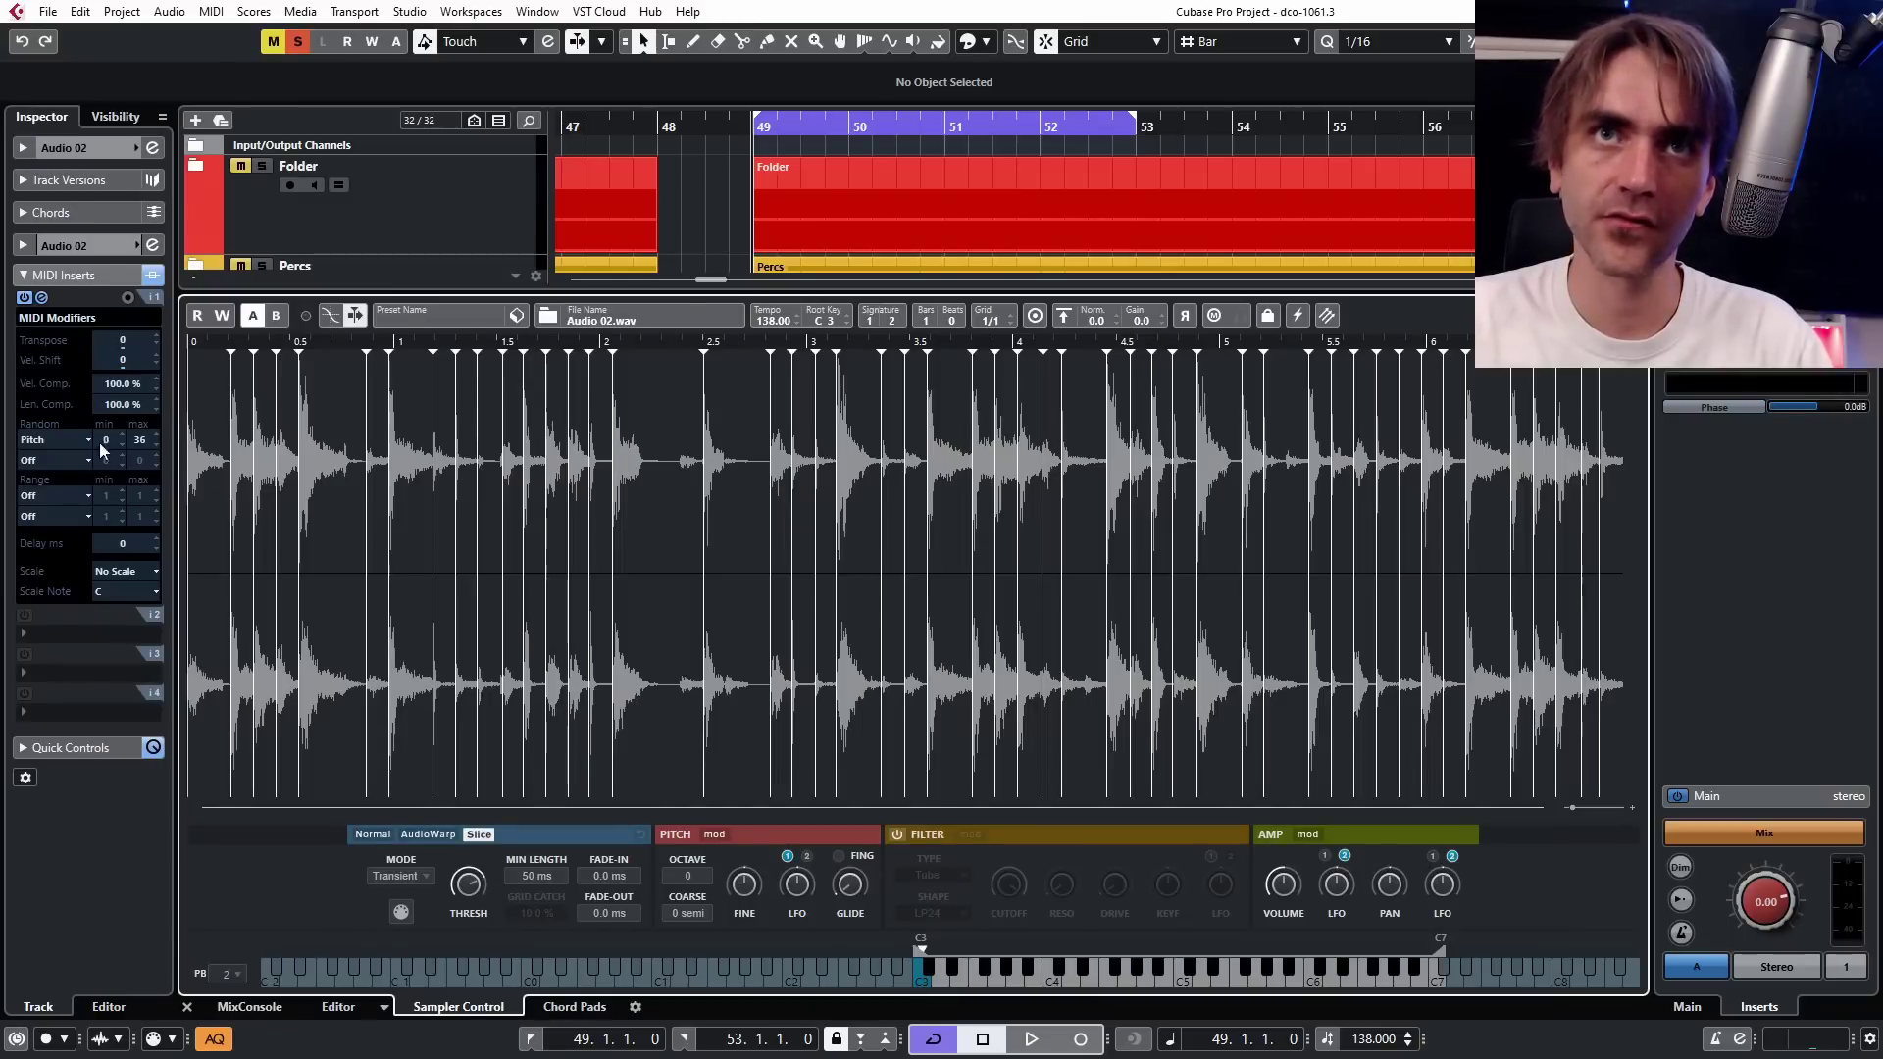
# Set the random Pitch range to 0 to 48, randomize Length from -280 to 500, and audition the soloed part.
pyautogui.scroll(11, 143, 448)
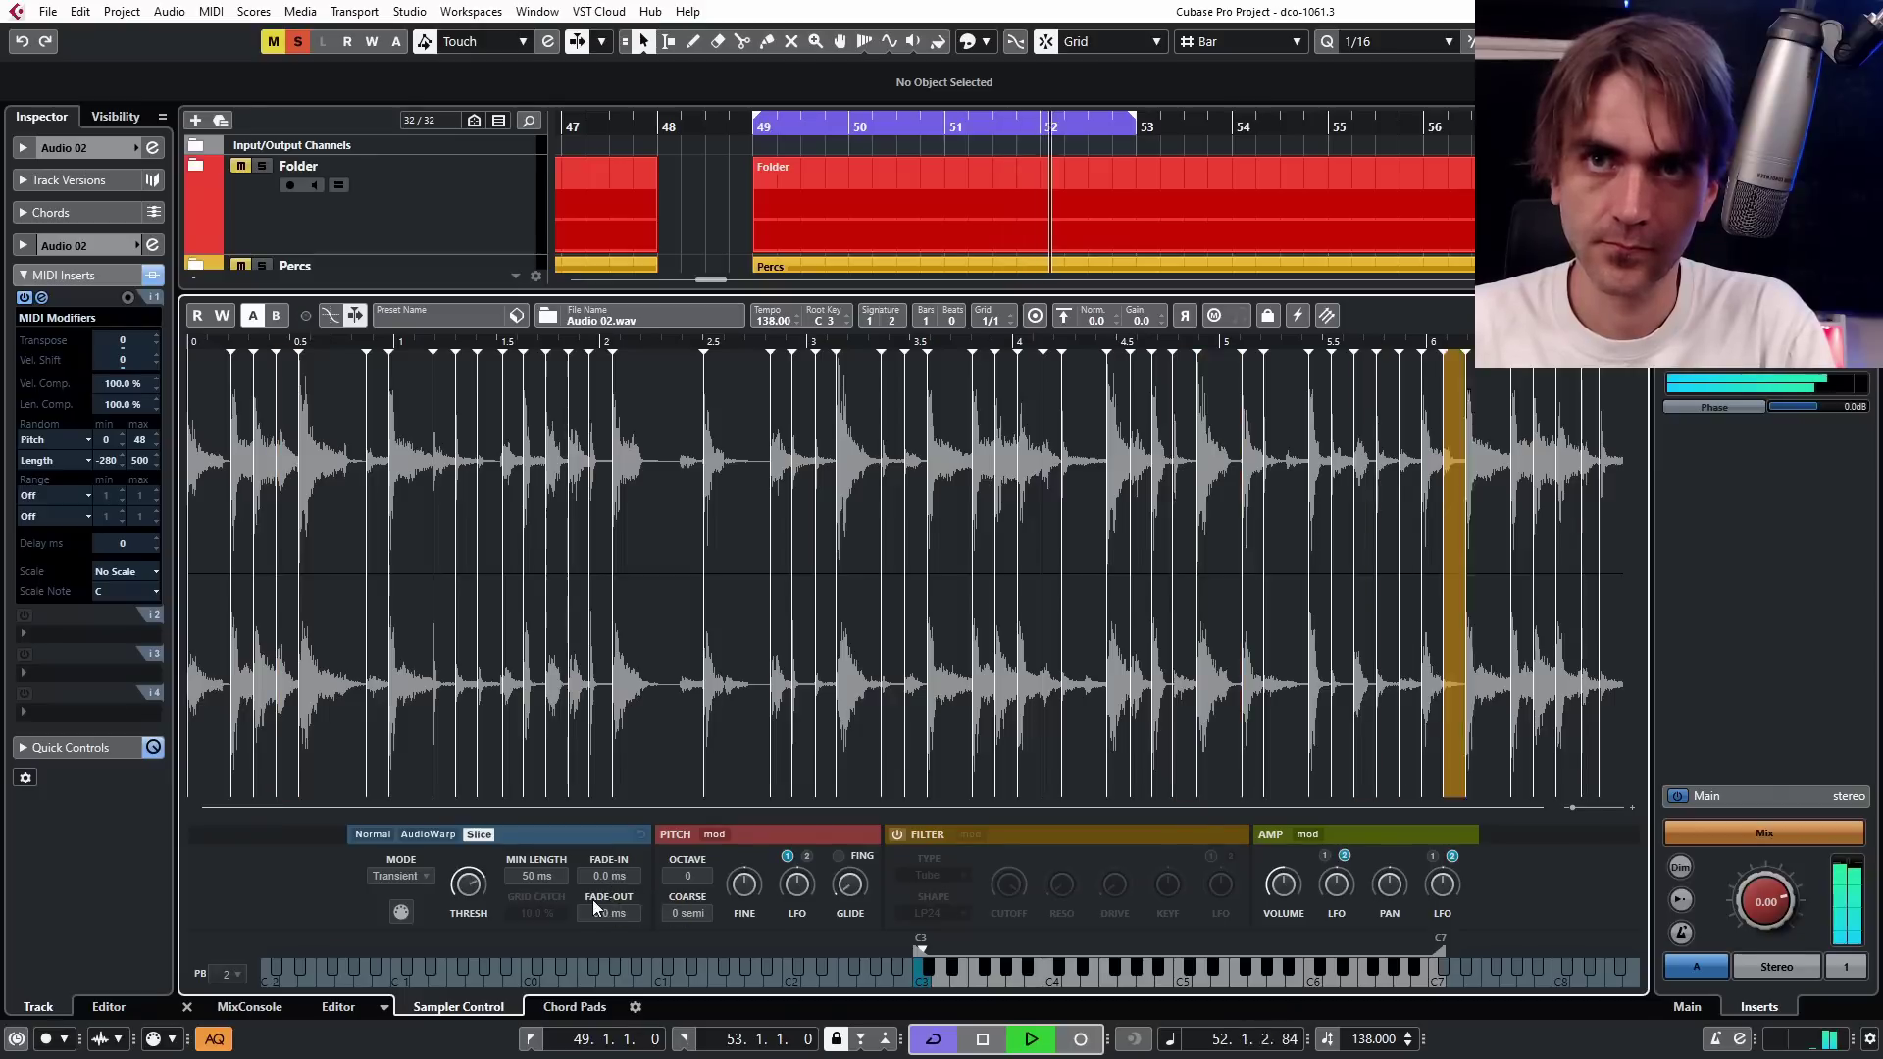
pyautogui.moveTo(479, 888)
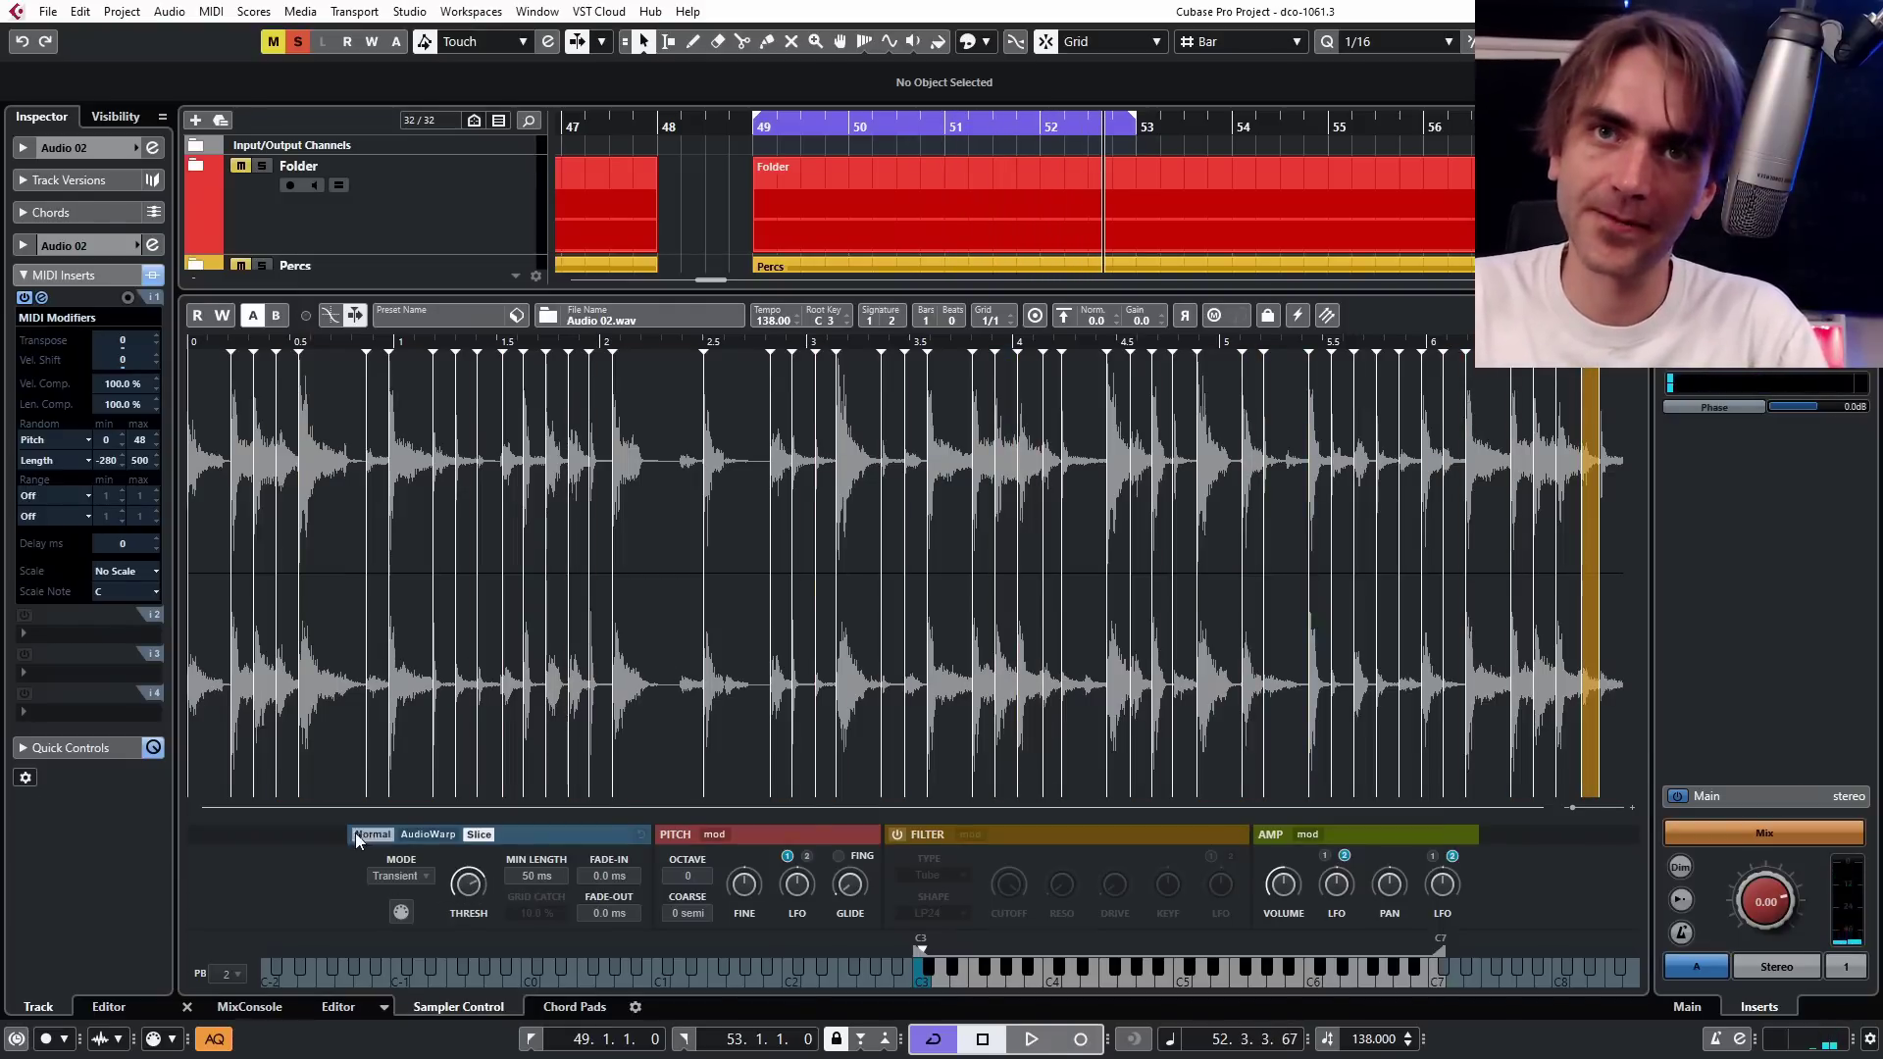
pyautogui.hotkey('ctrl', 'alt', 'e')
# Try time-stretching the Audio 02 sampler part to eight bars, ending at bar 57, and undo the stretch.
pyautogui.click(1049, 736)
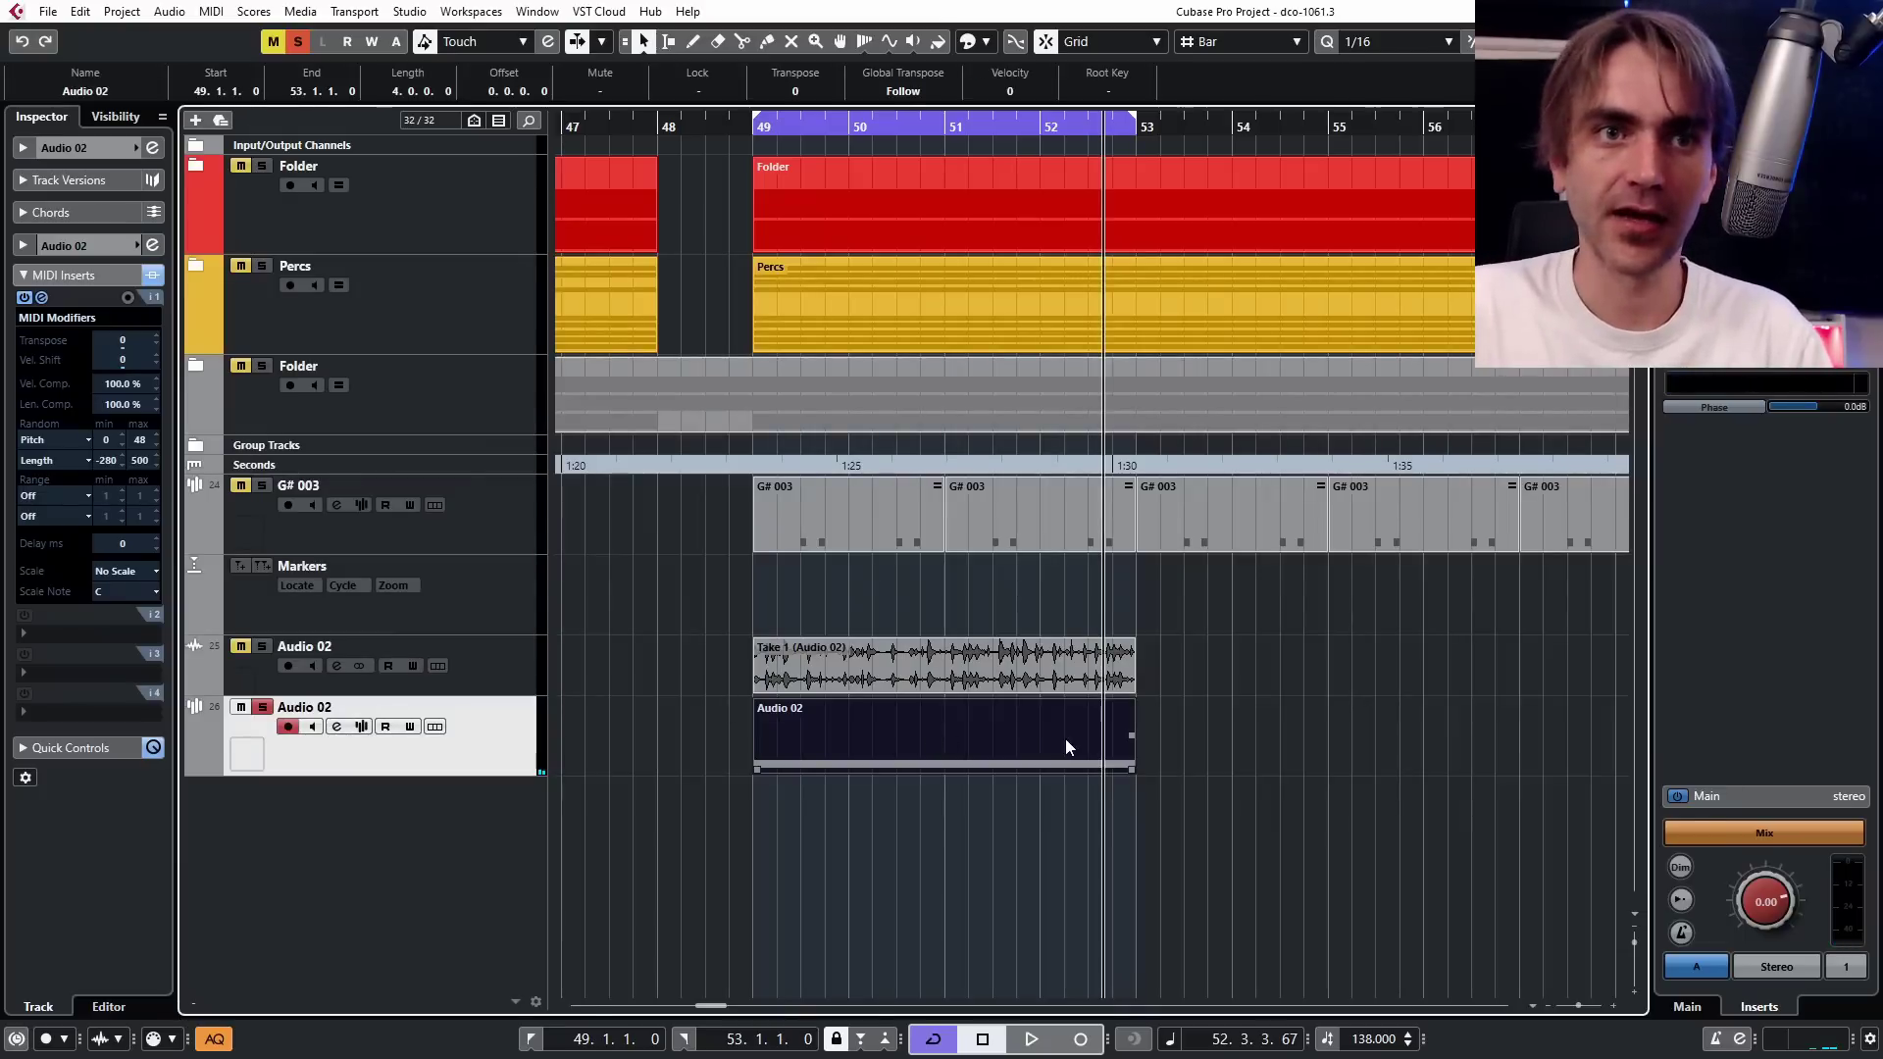
pyautogui.scroll(-1, 1151, 785)
pyautogui.press('1')
pyautogui.press('1')
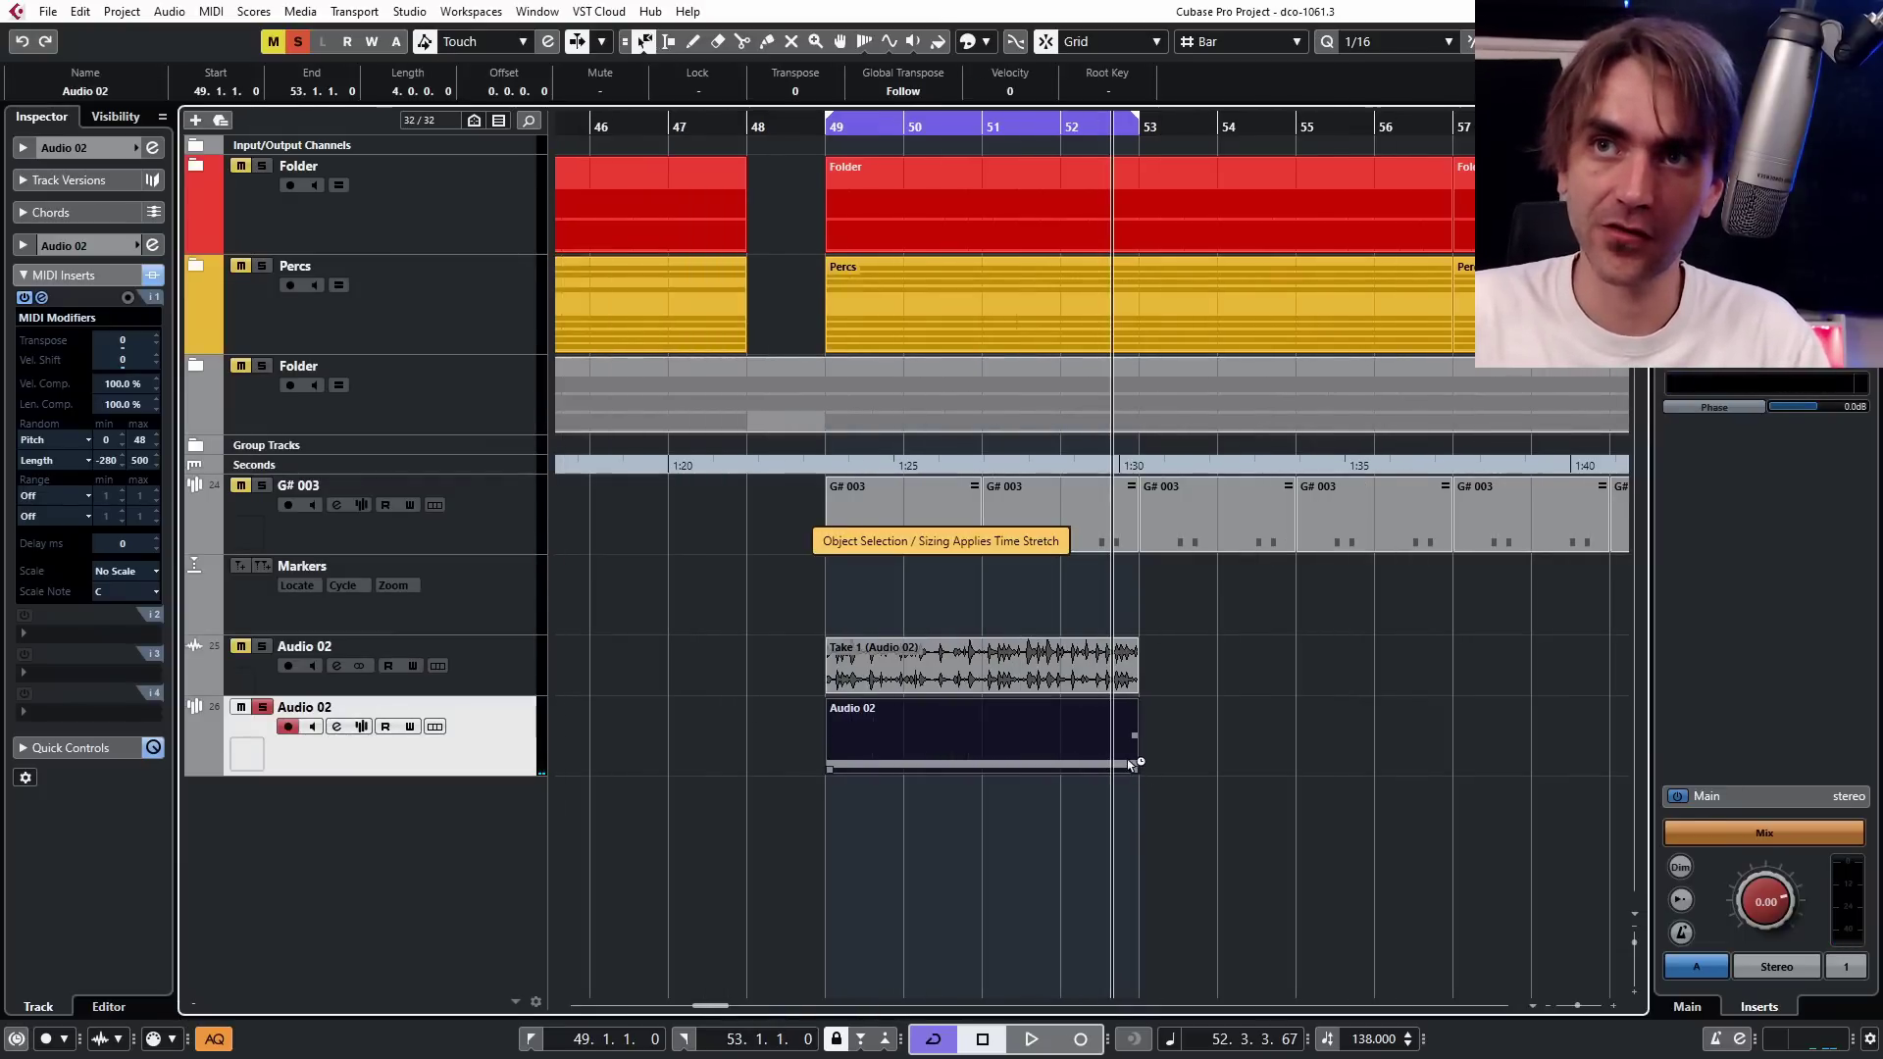
pyautogui.moveTo(1137, 774); pyautogui.dragTo(1429, 771)
pyautogui.press('1')
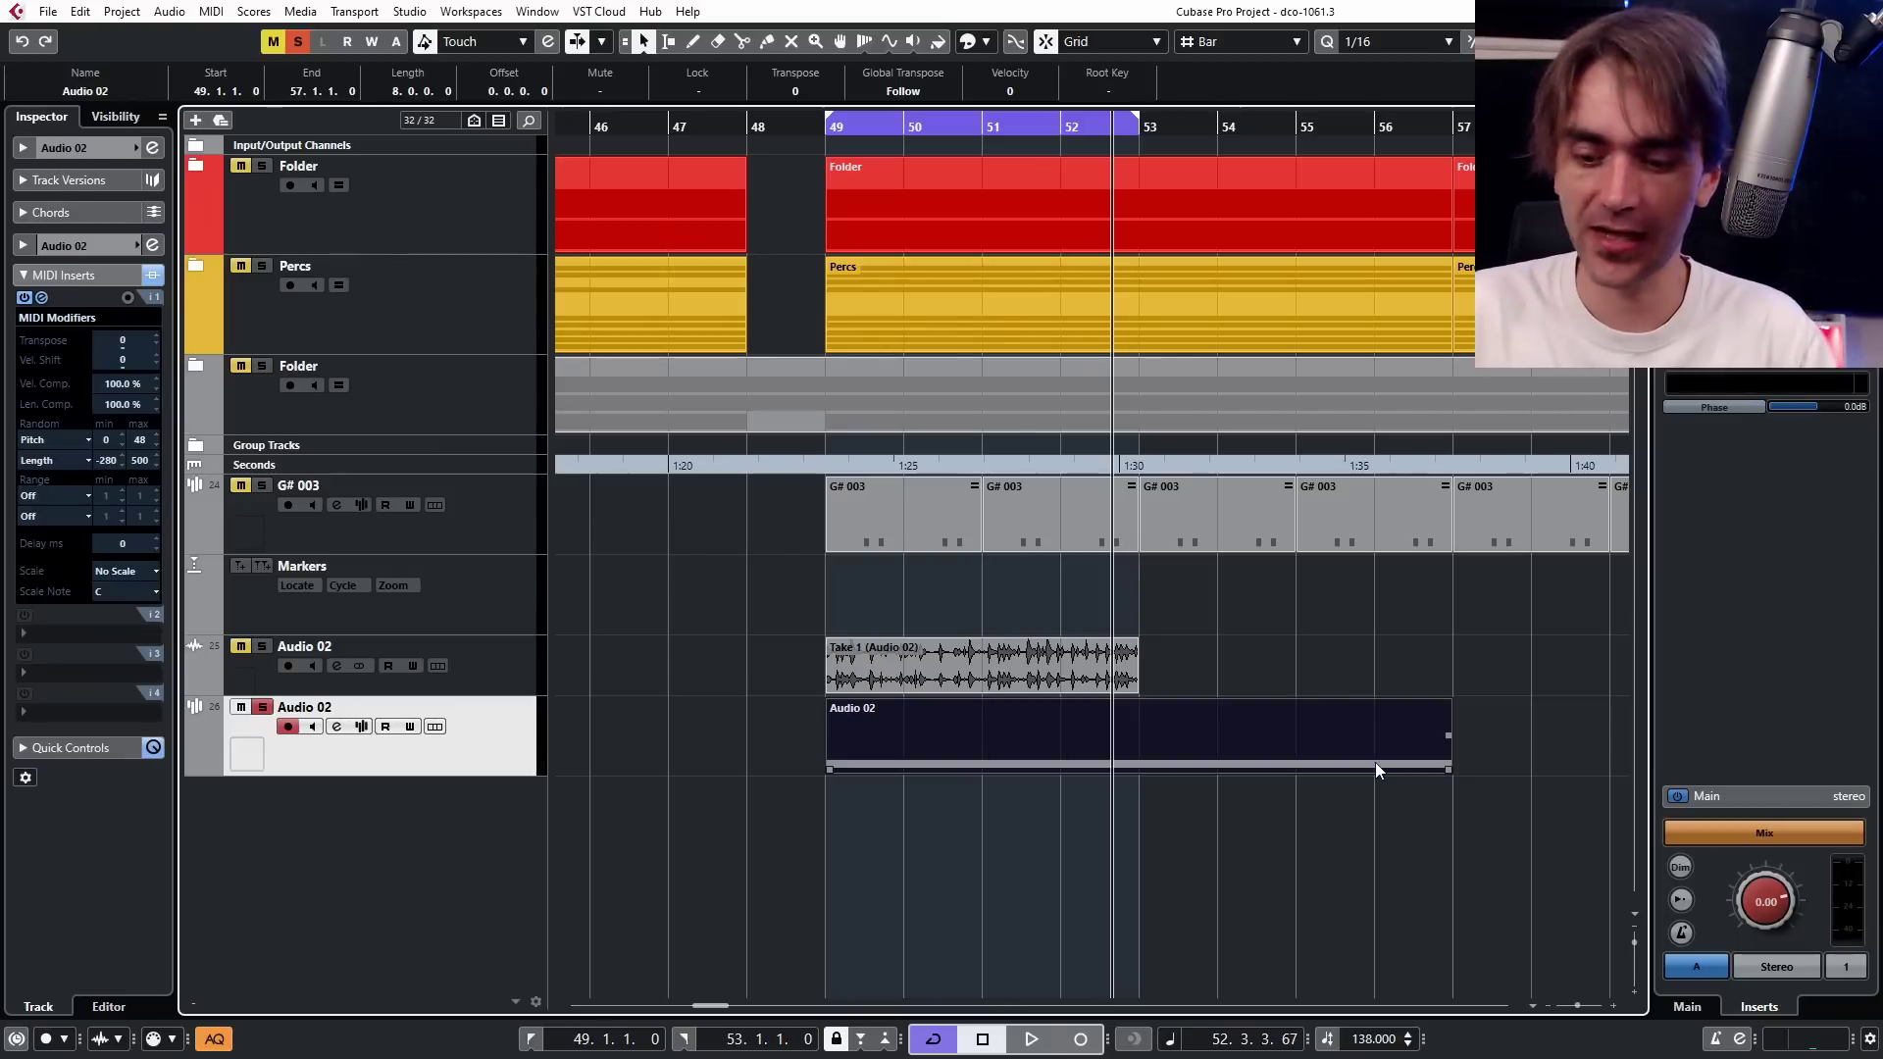
pyautogui.hotkey('ctrl', 'z')
# Play the sampler part unsoloed with the mix and narrow the random Length range to -160 to 325.
pyautogui.press('space')
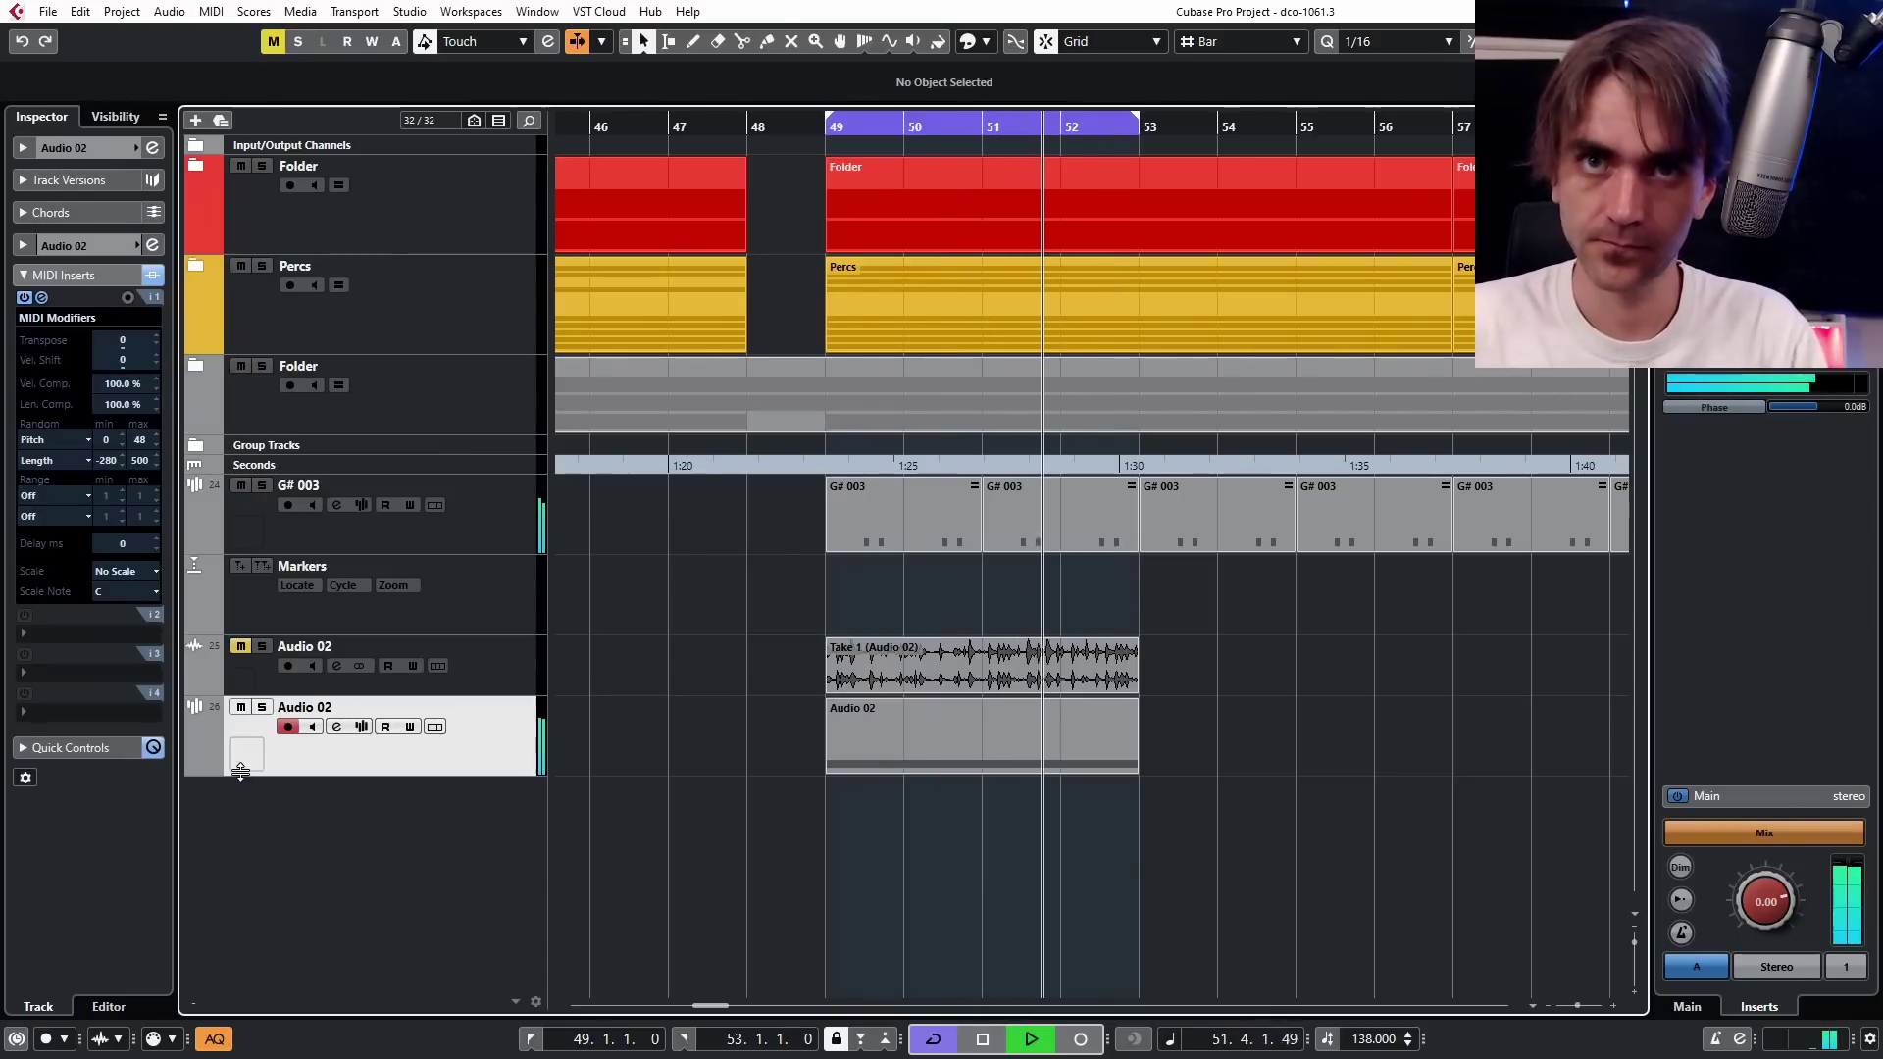
pyautogui.scroll(6, 98, 460)
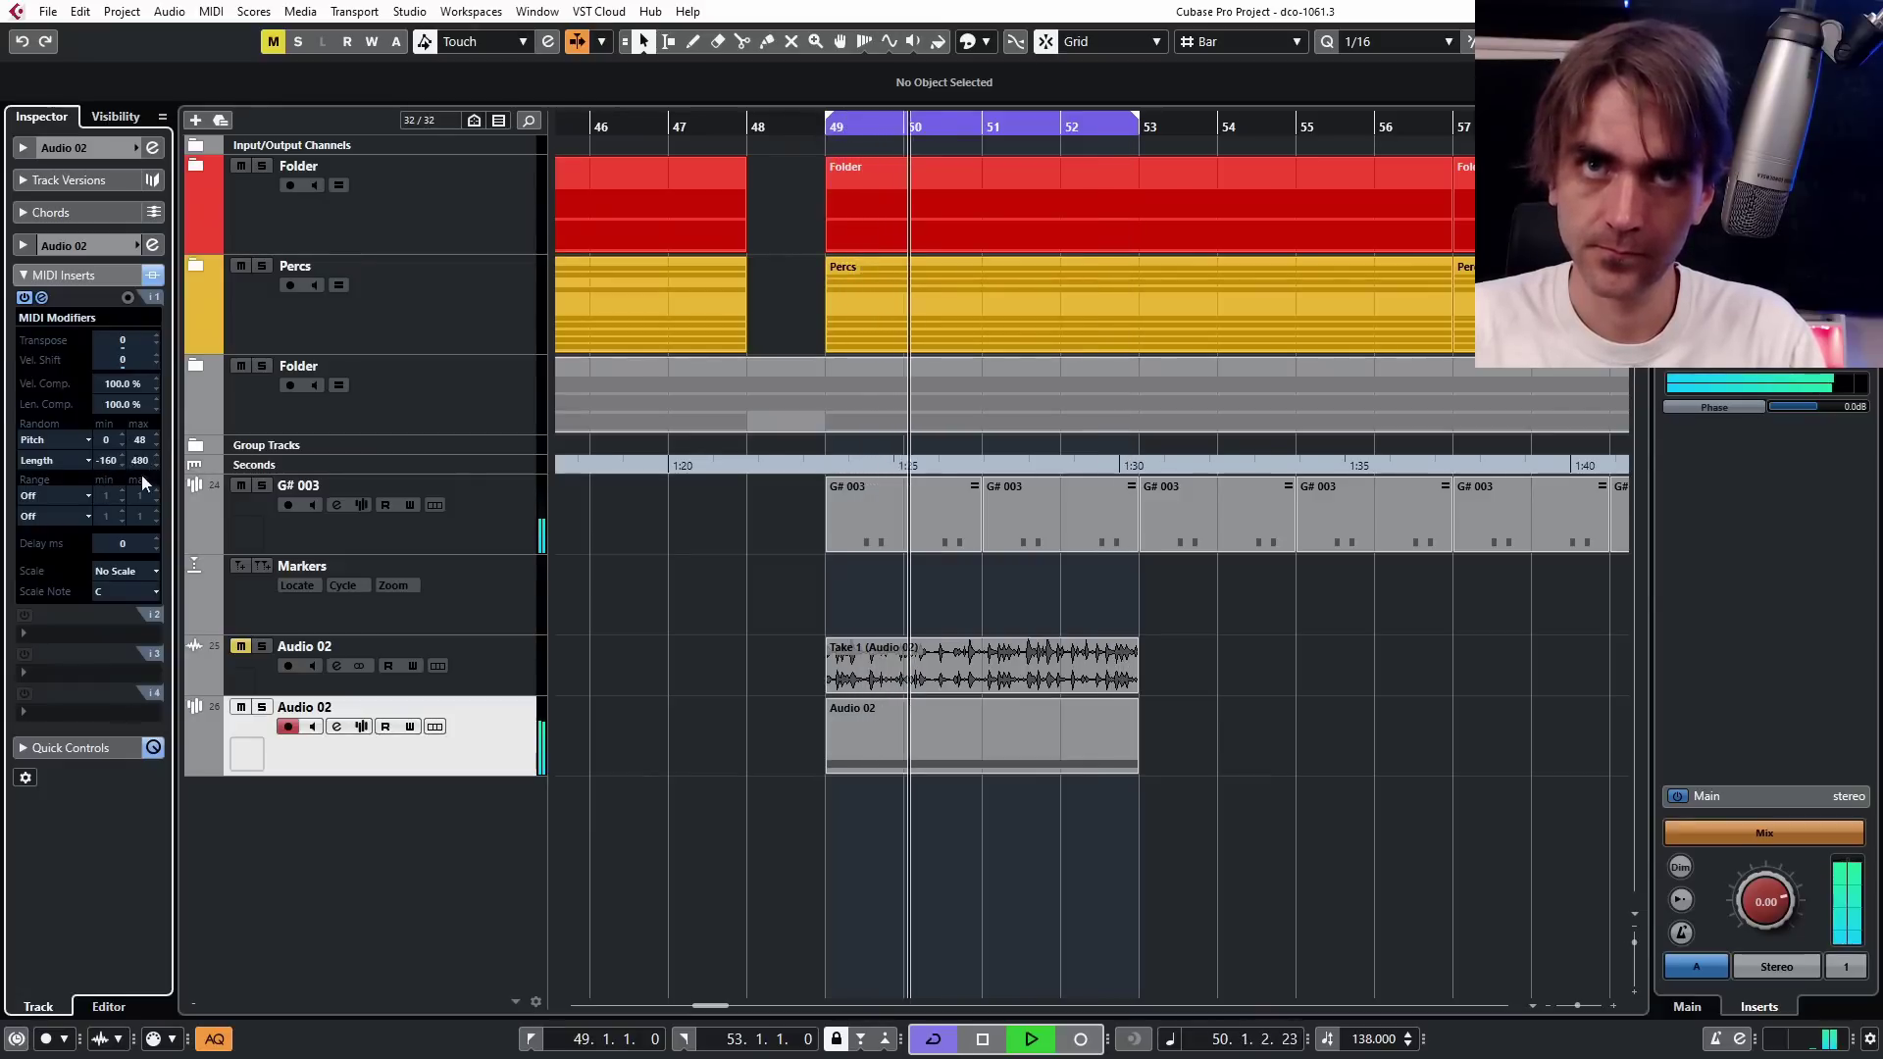
pyautogui.scroll(-7, 138, 463)
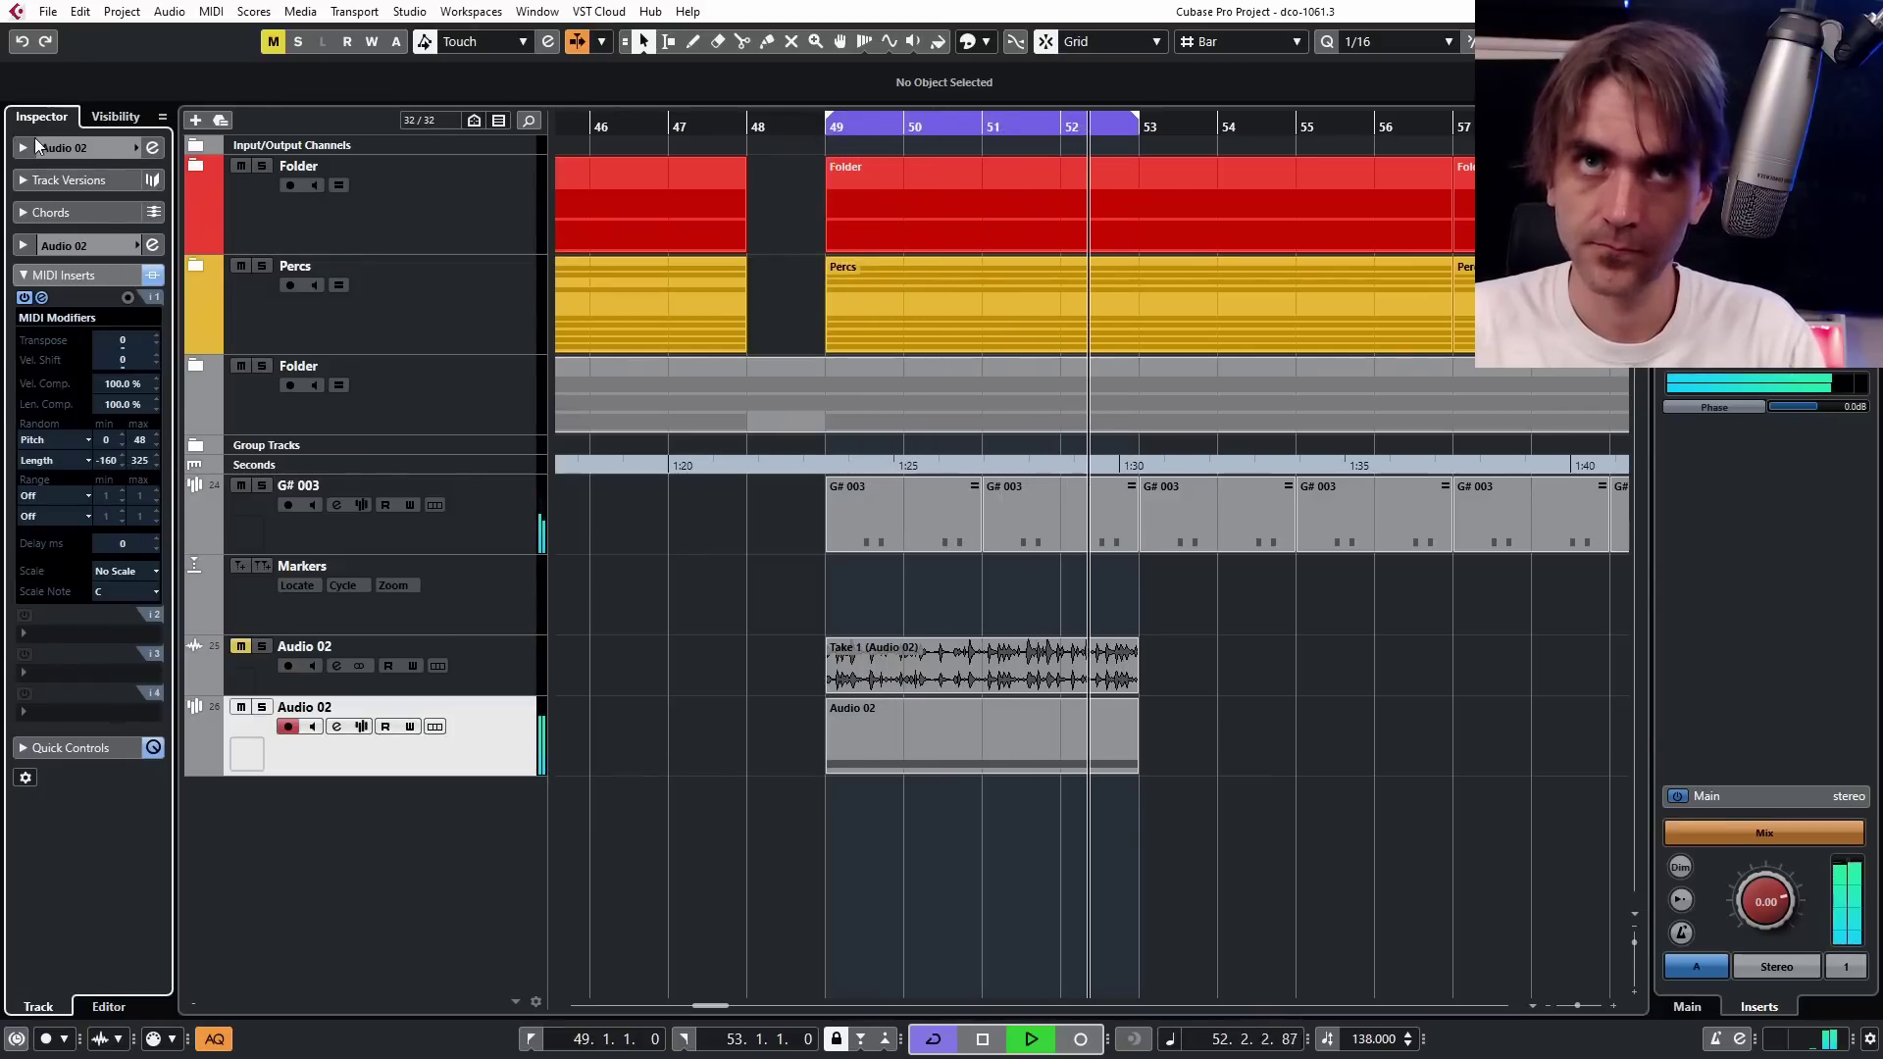
# Lower the Audio 02 sampler channel volume to -2.01 dB, close its channel settings and display its Sampler Control.
pyautogui.press('e')
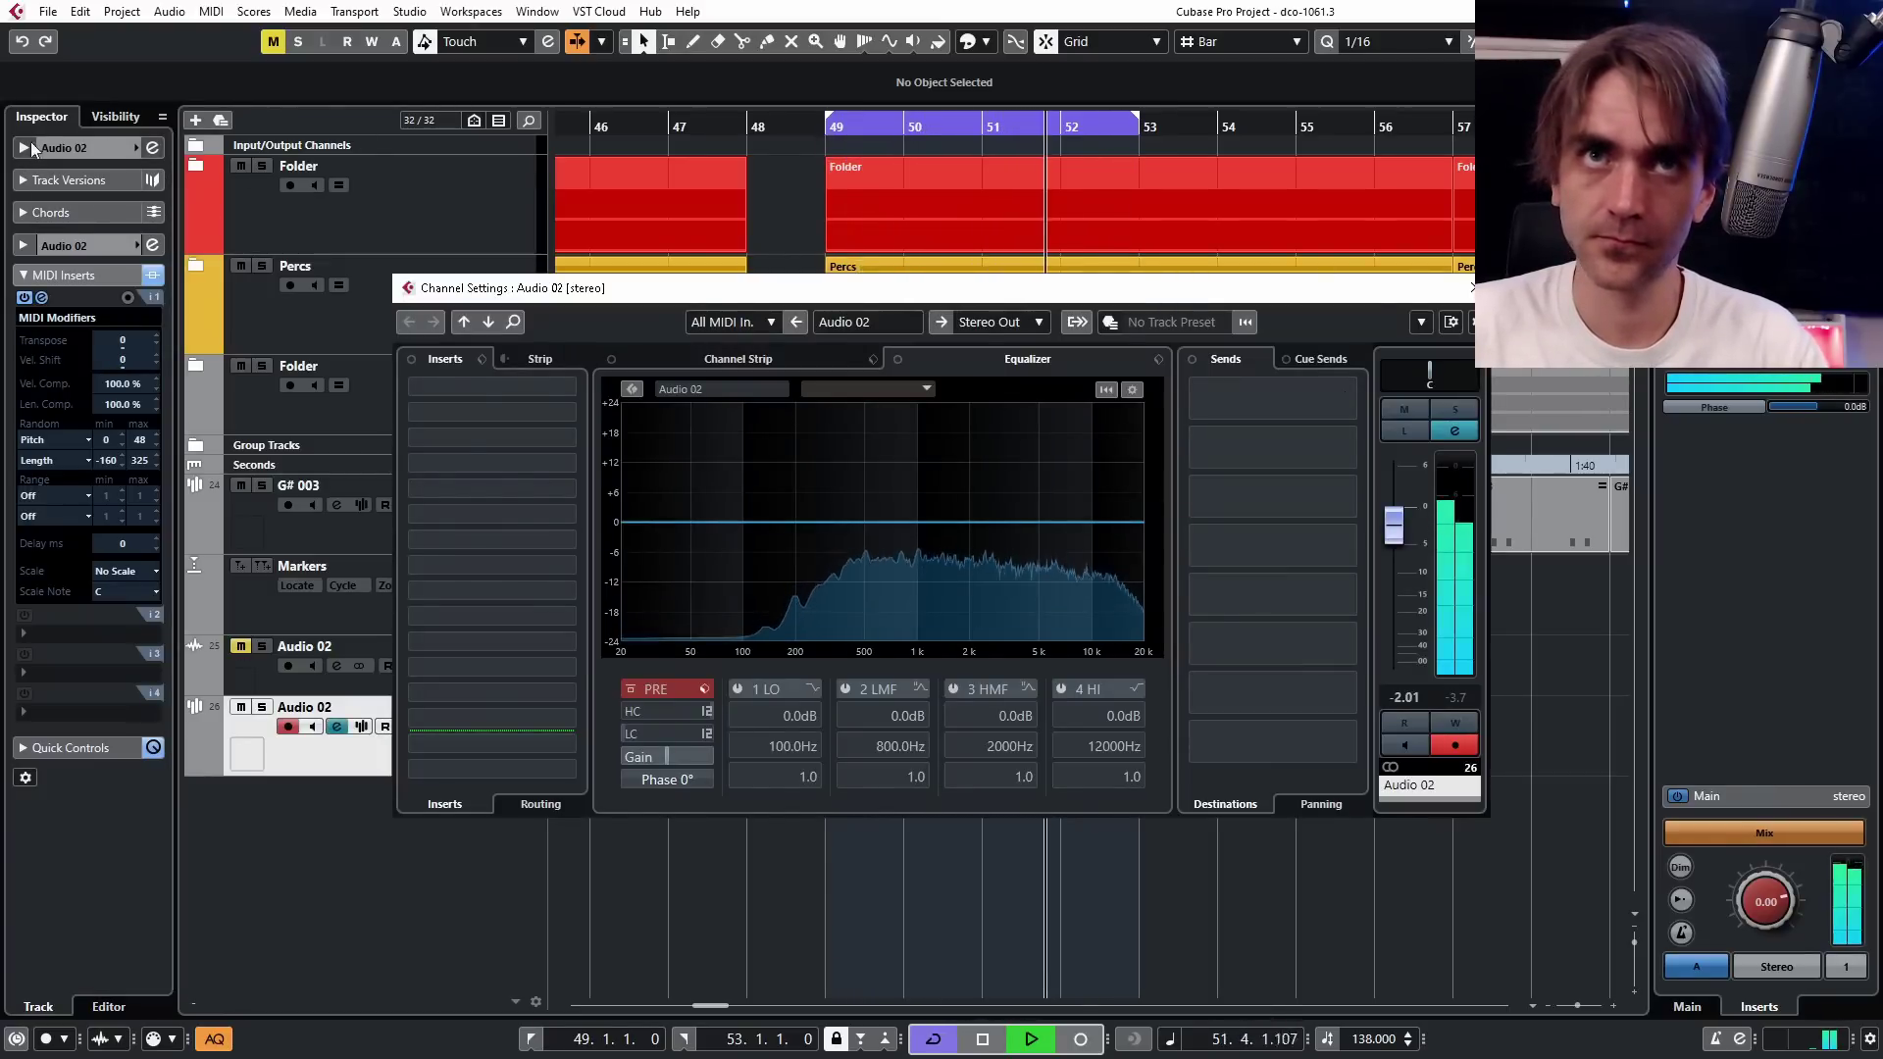
pyautogui.press('e')
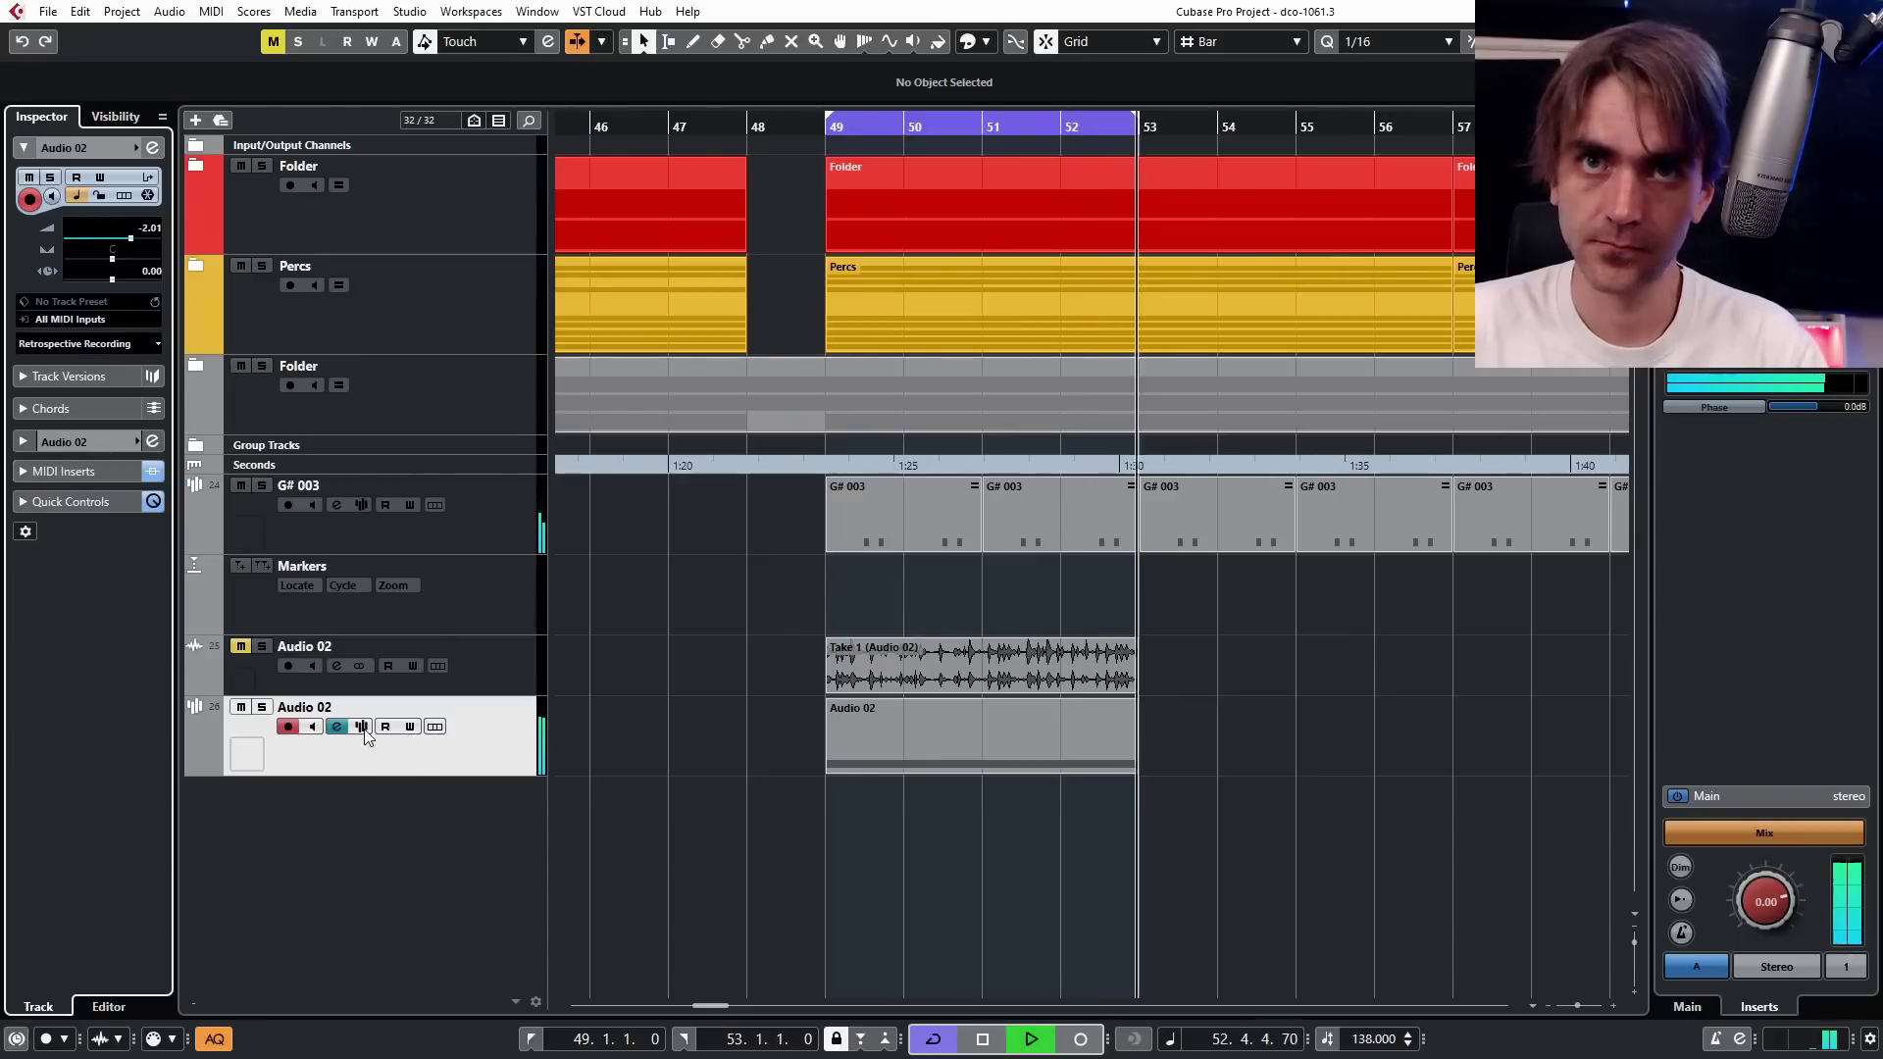
pyautogui.hotkey('ctrl', 'alt', 'e')
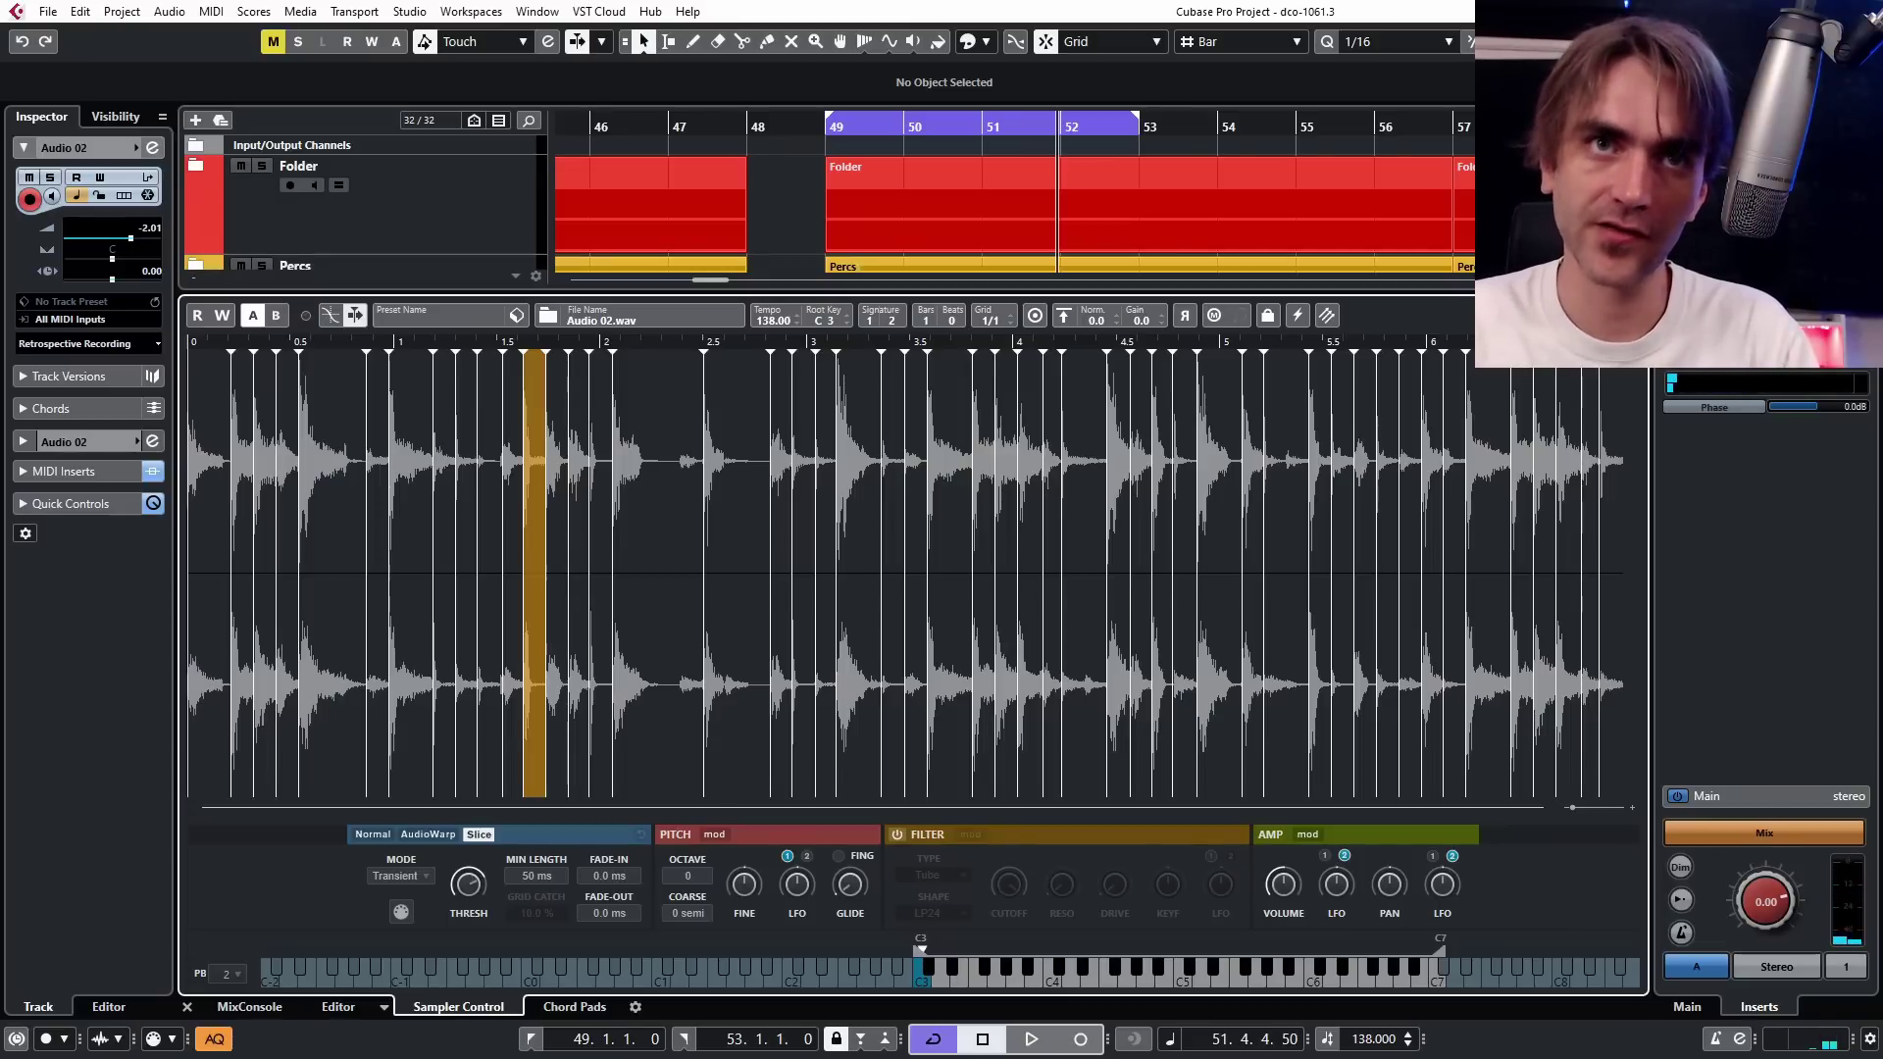
# Apply a 24 dB/Oct low cut at about 237 Hz to the Audio 02 sampler channel.
pyautogui.press('e')
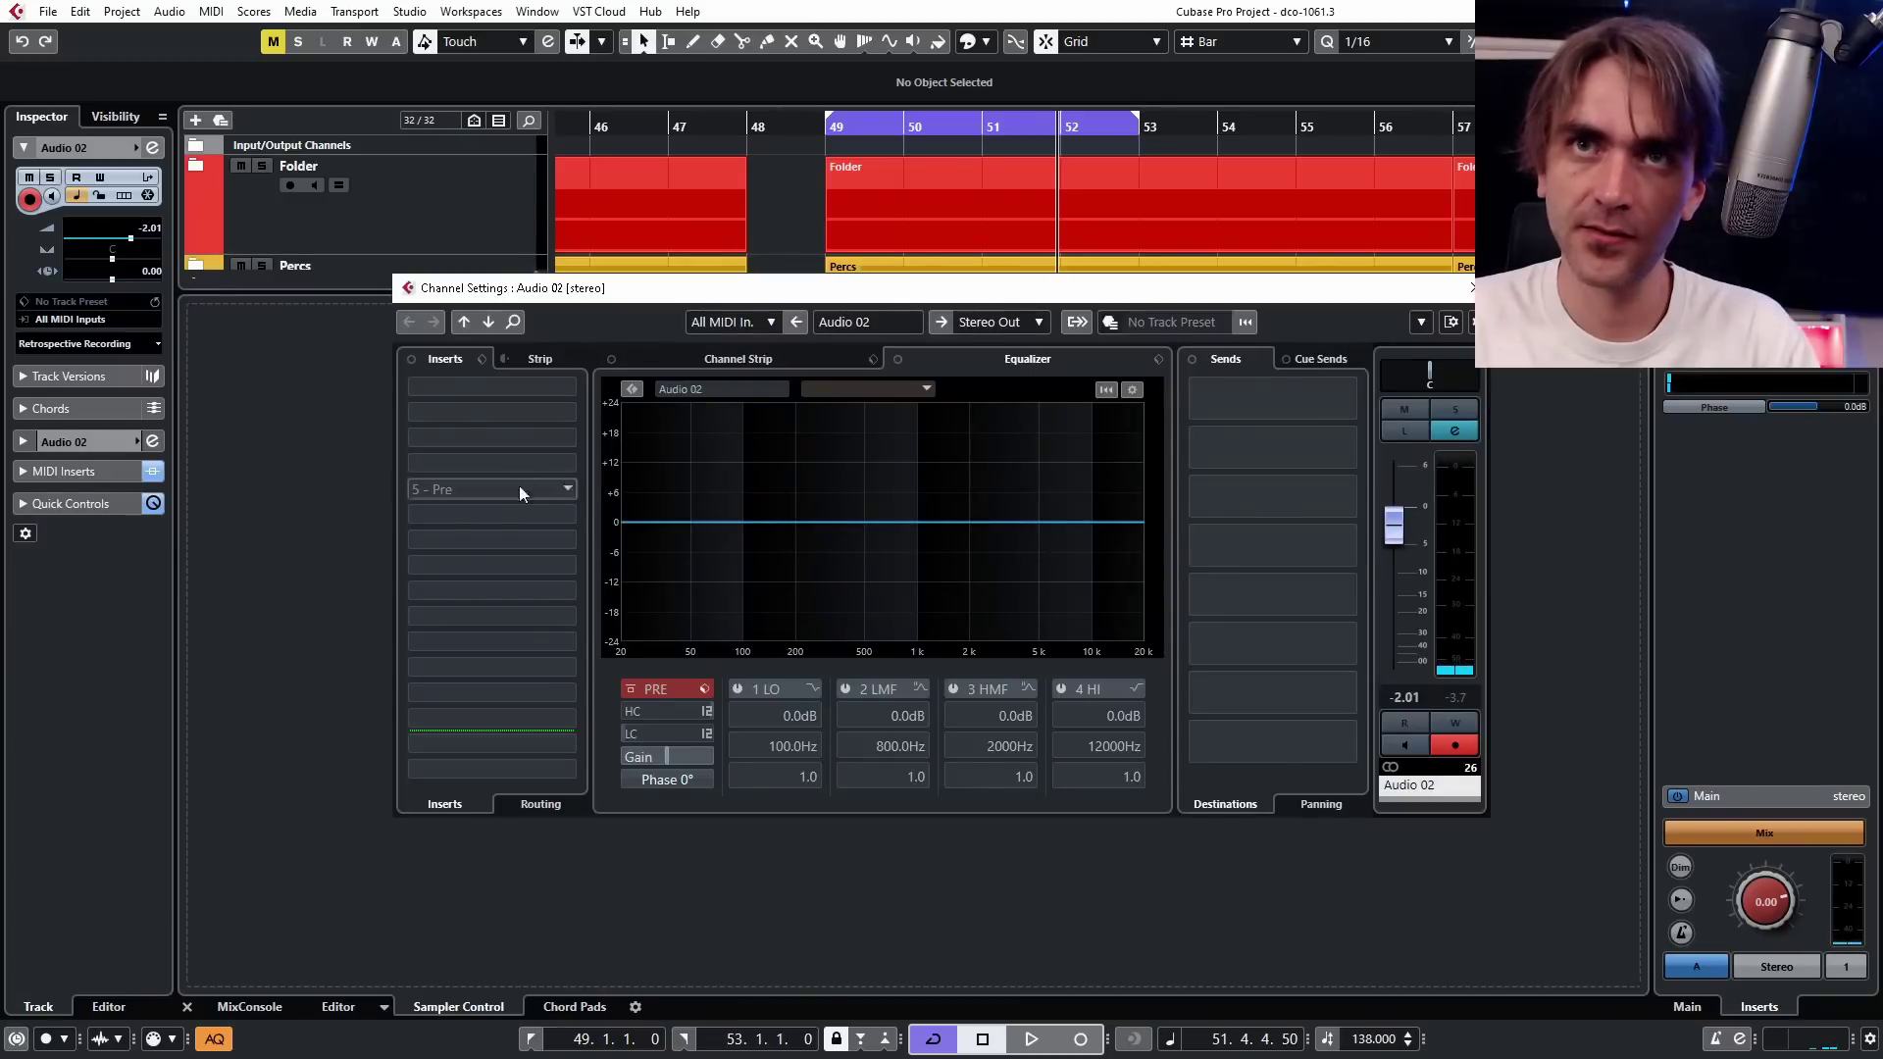
pyautogui.click(706, 734)
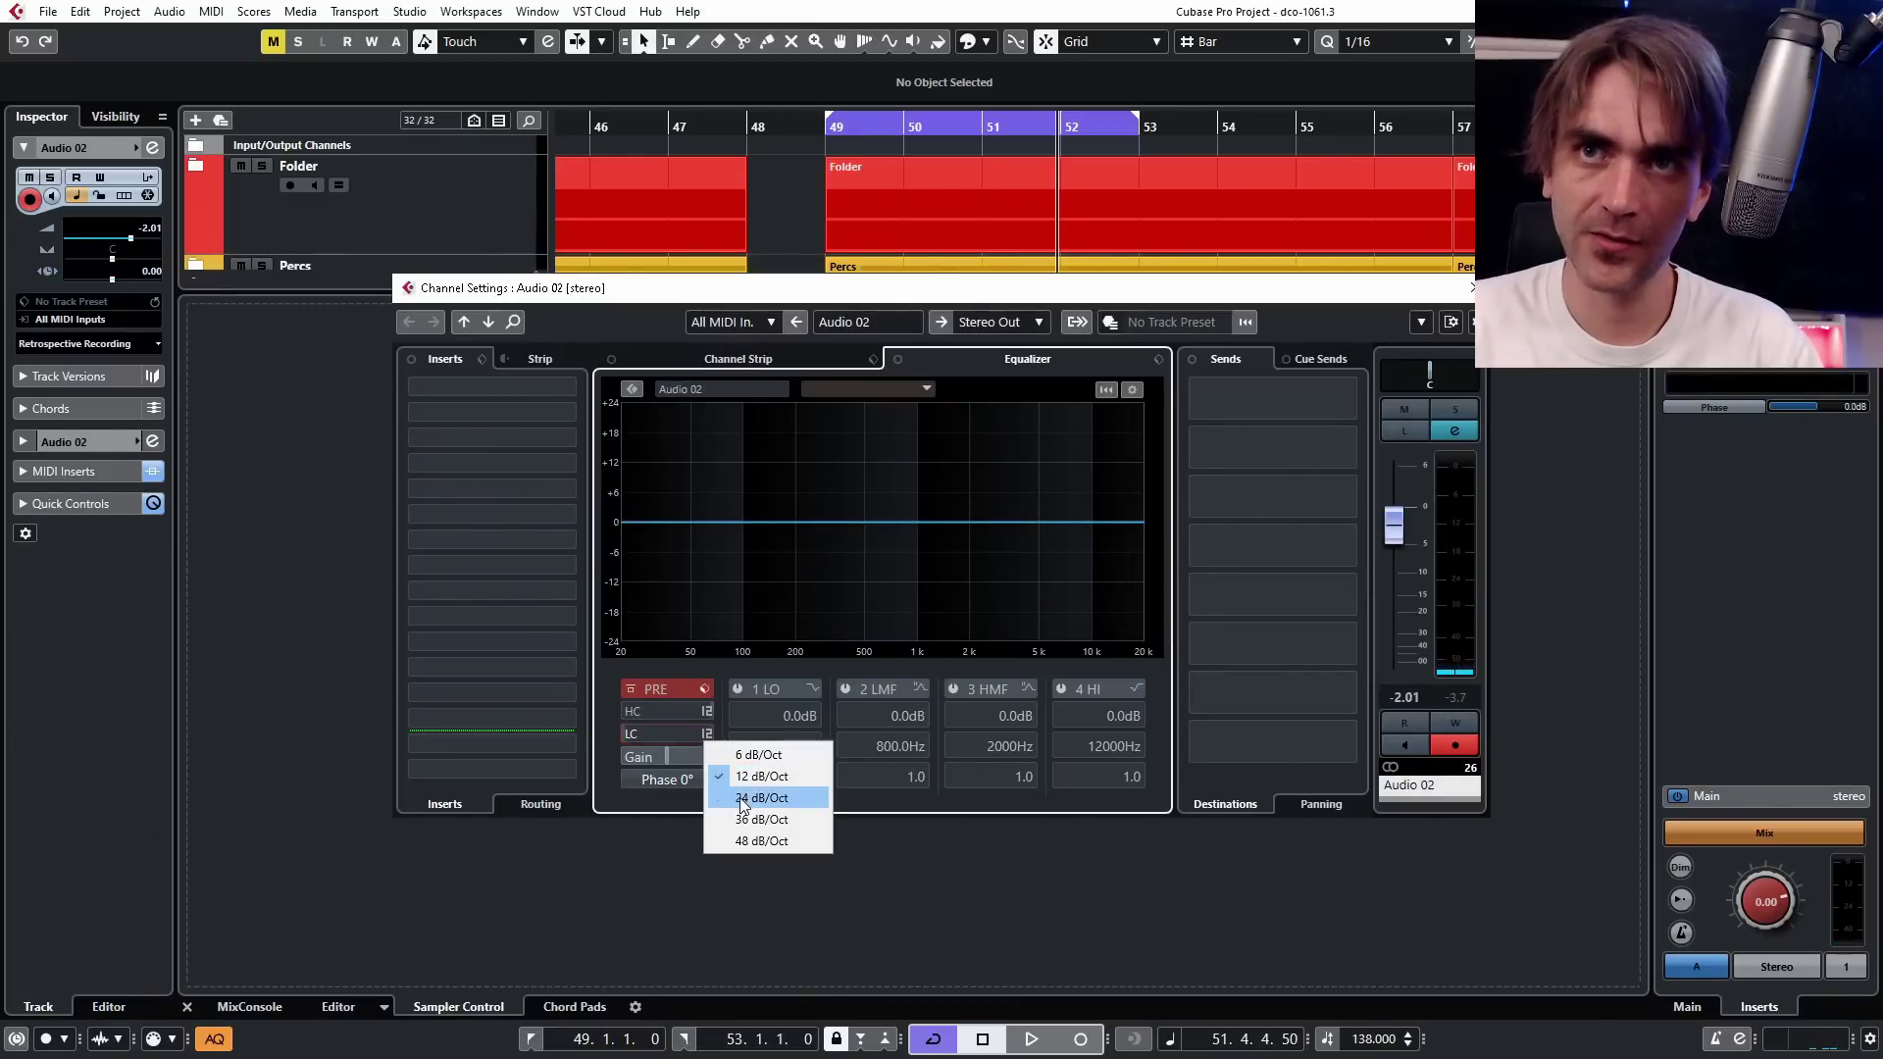
pyautogui.click(743, 797)
pyautogui.click(630, 733)
pyautogui.moveTo(647, 550); pyautogui.dragTo(751, 554)
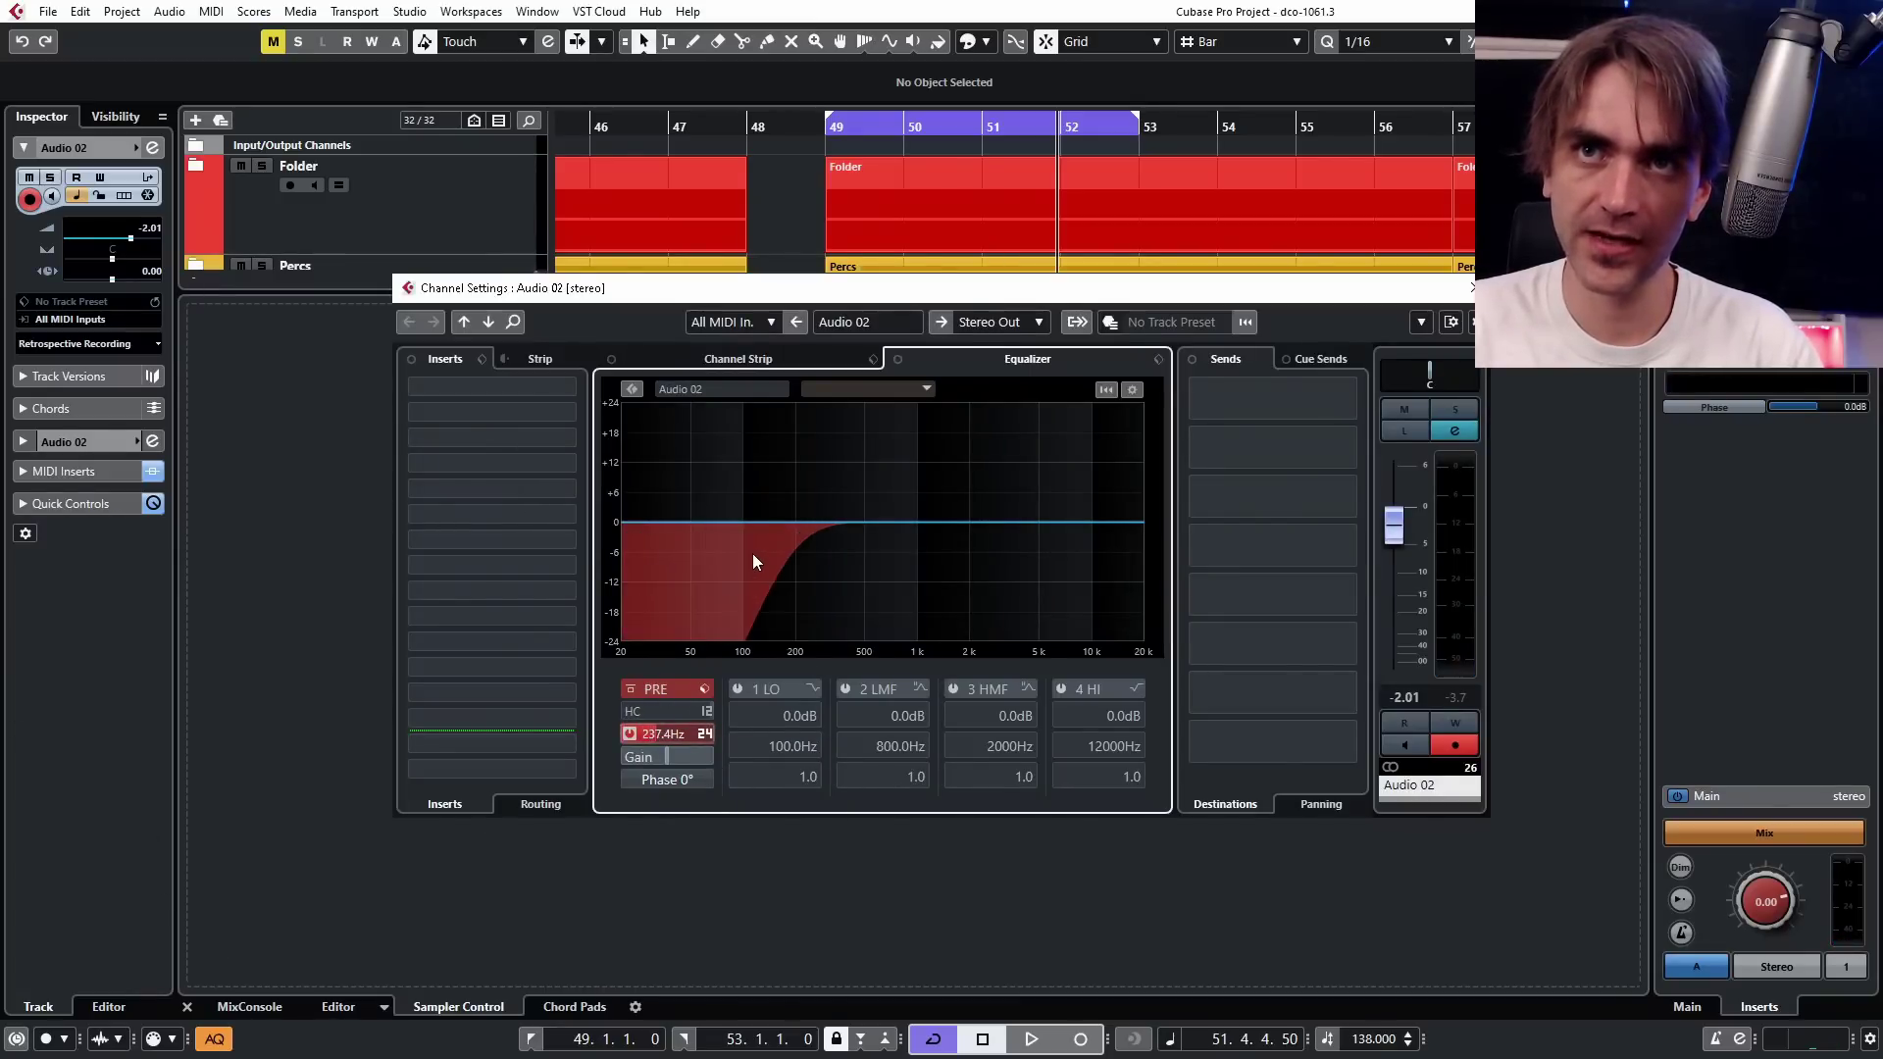
# Insert ColourCopy(x64) in the channel's third insert slot, cut EQ band 3 by 5.1 dB at about 415 Hz with Q 0.5, and close the channel settings.
pyautogui.click(475, 444)
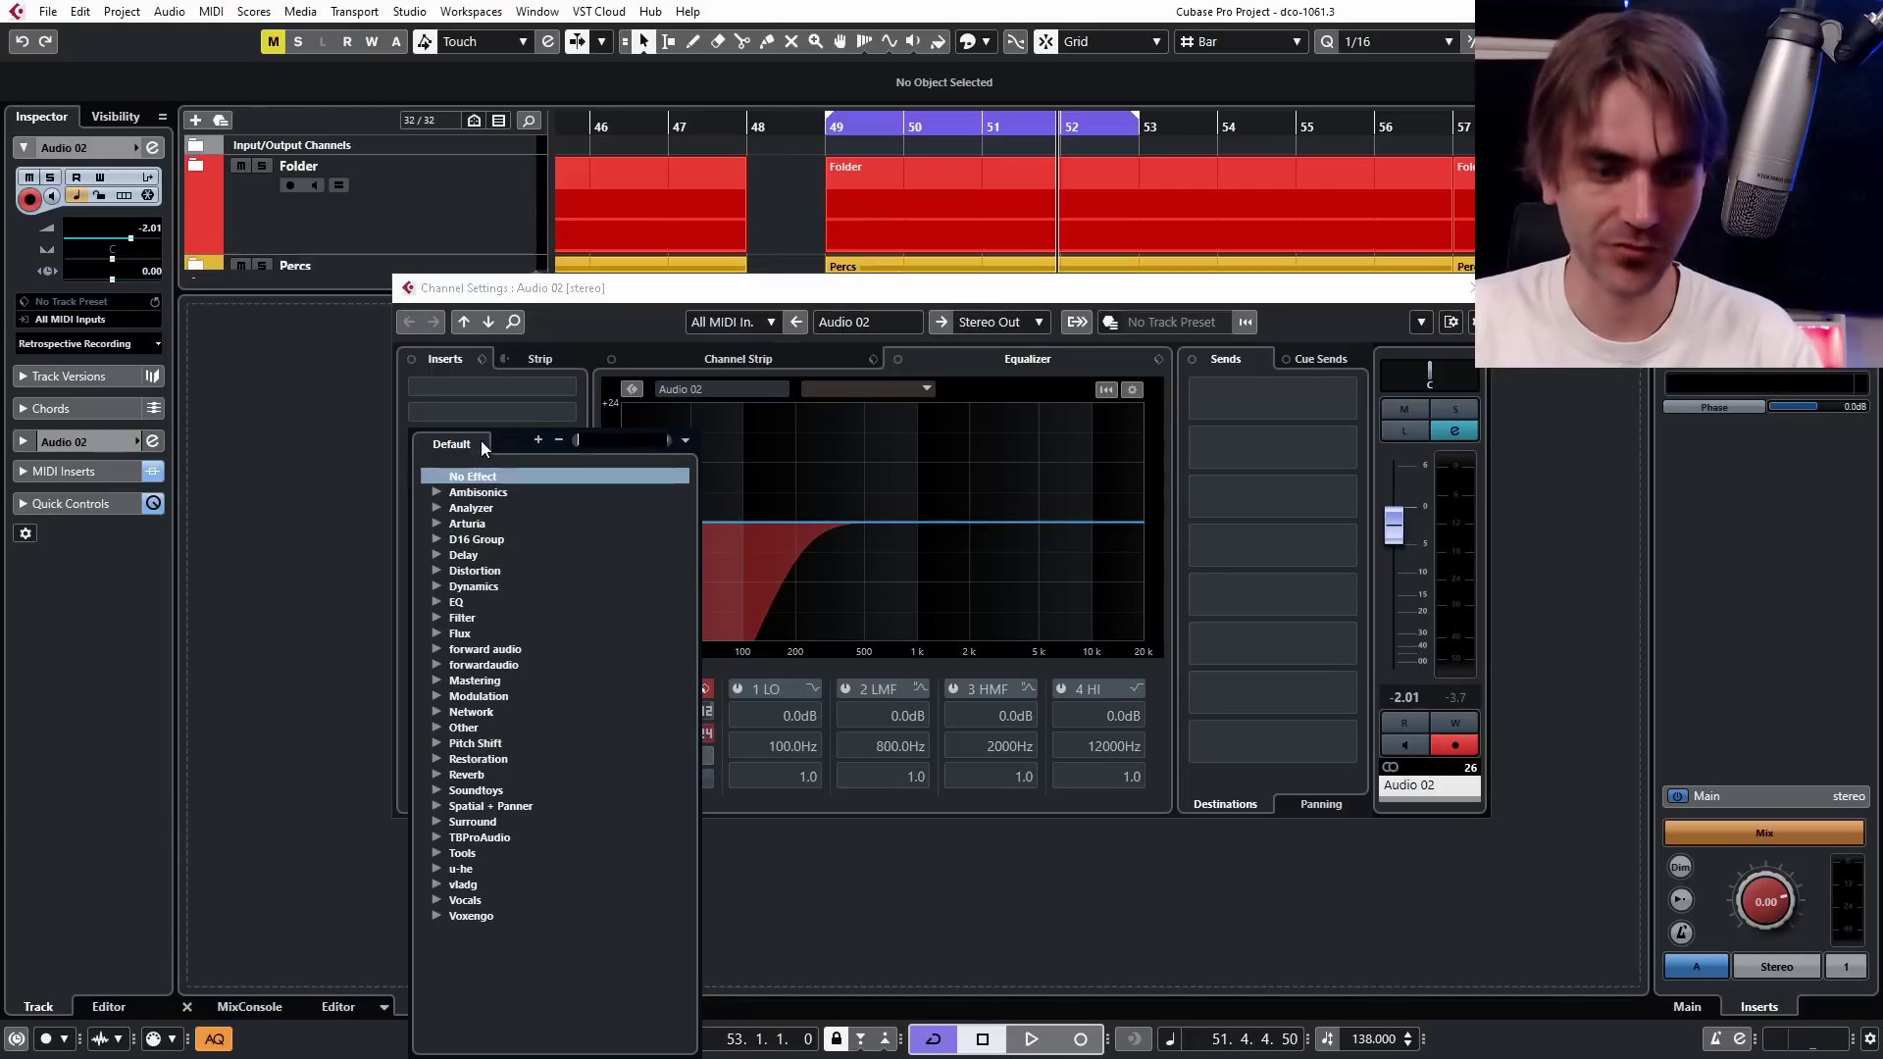
pyautogui.write('colo')
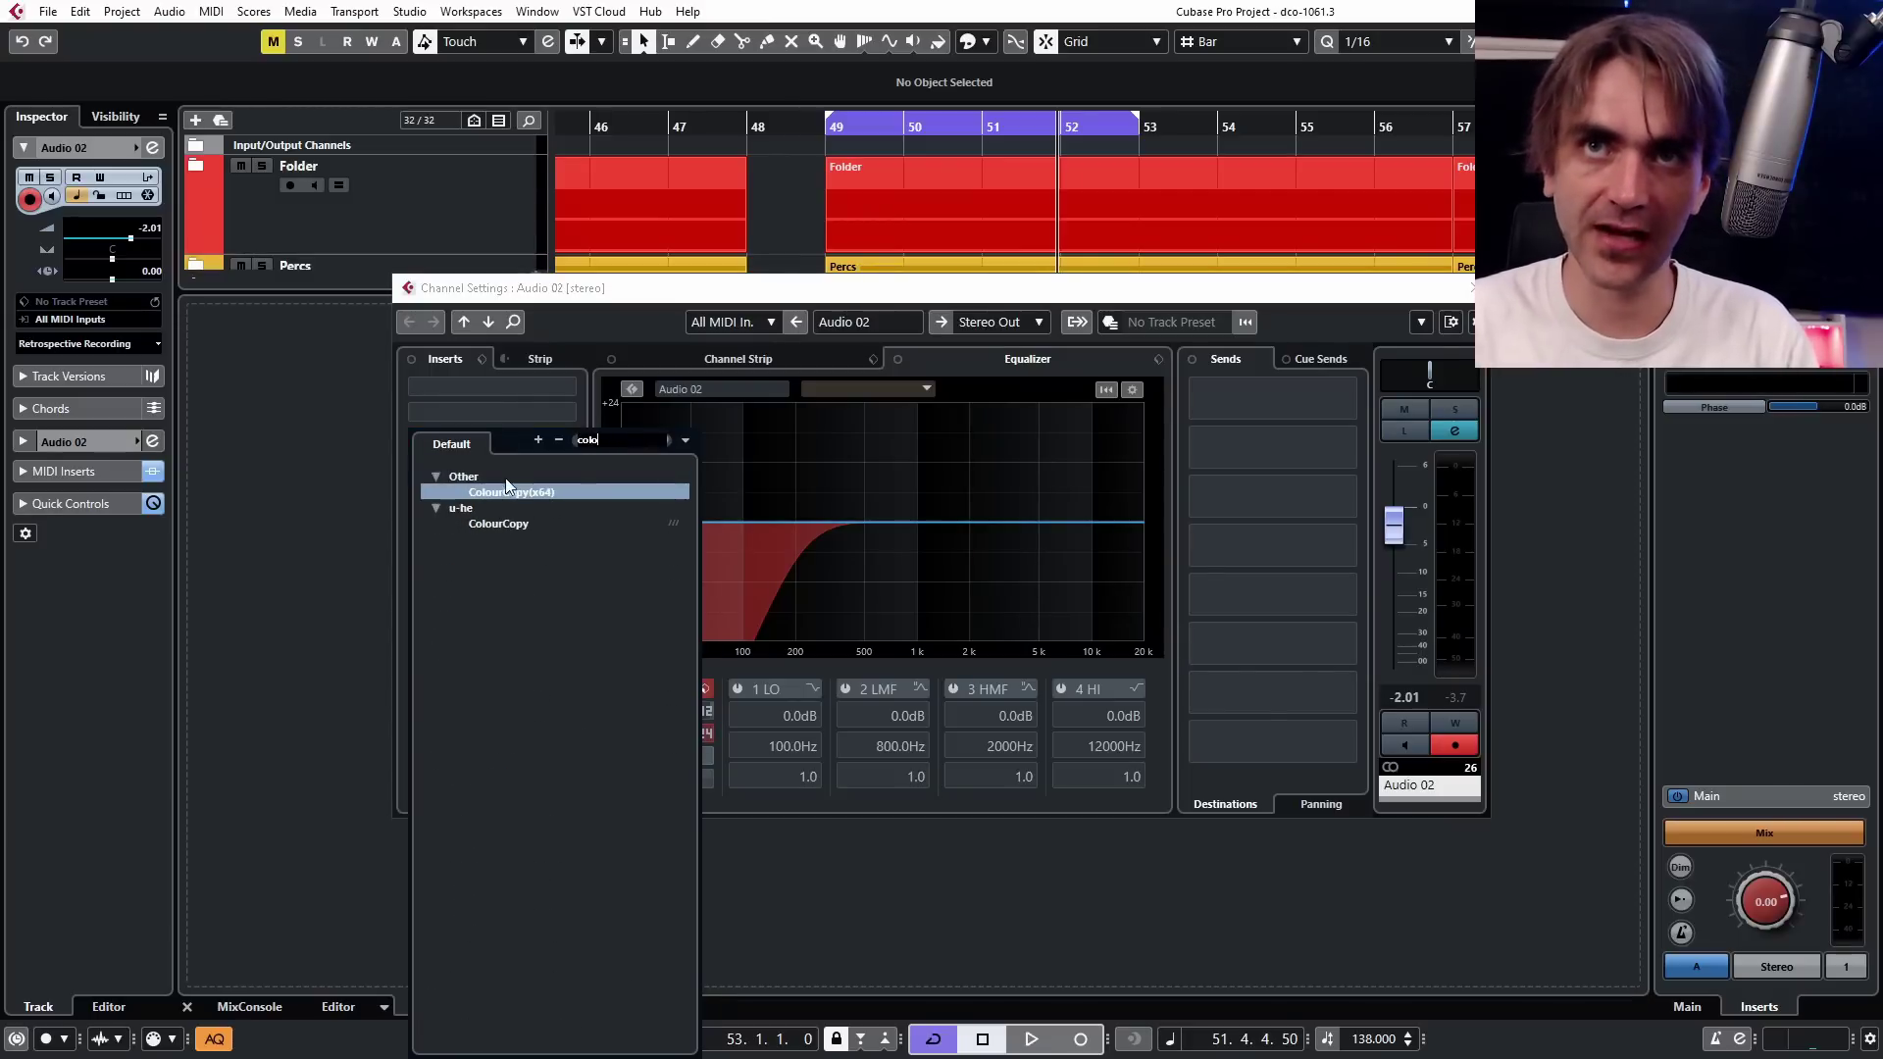
pyautogui.click(506, 491)
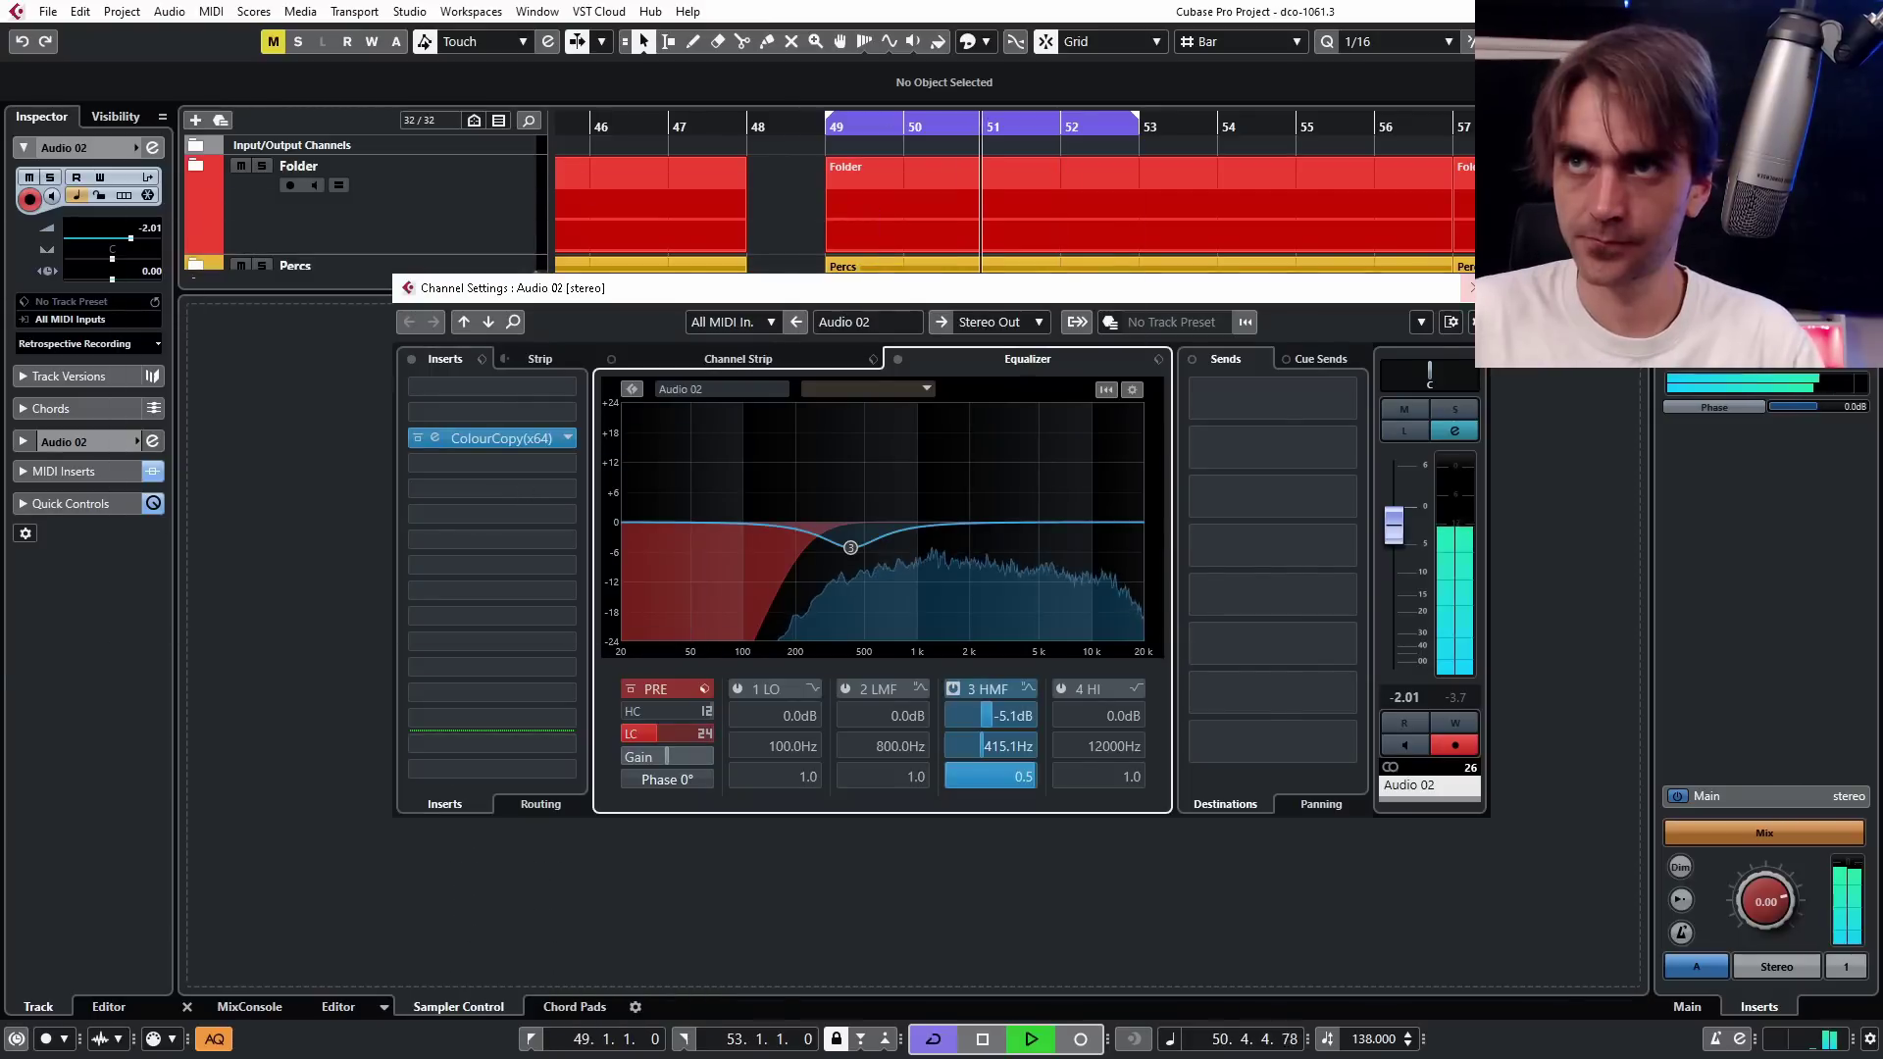
pyautogui.click(1472, 287)
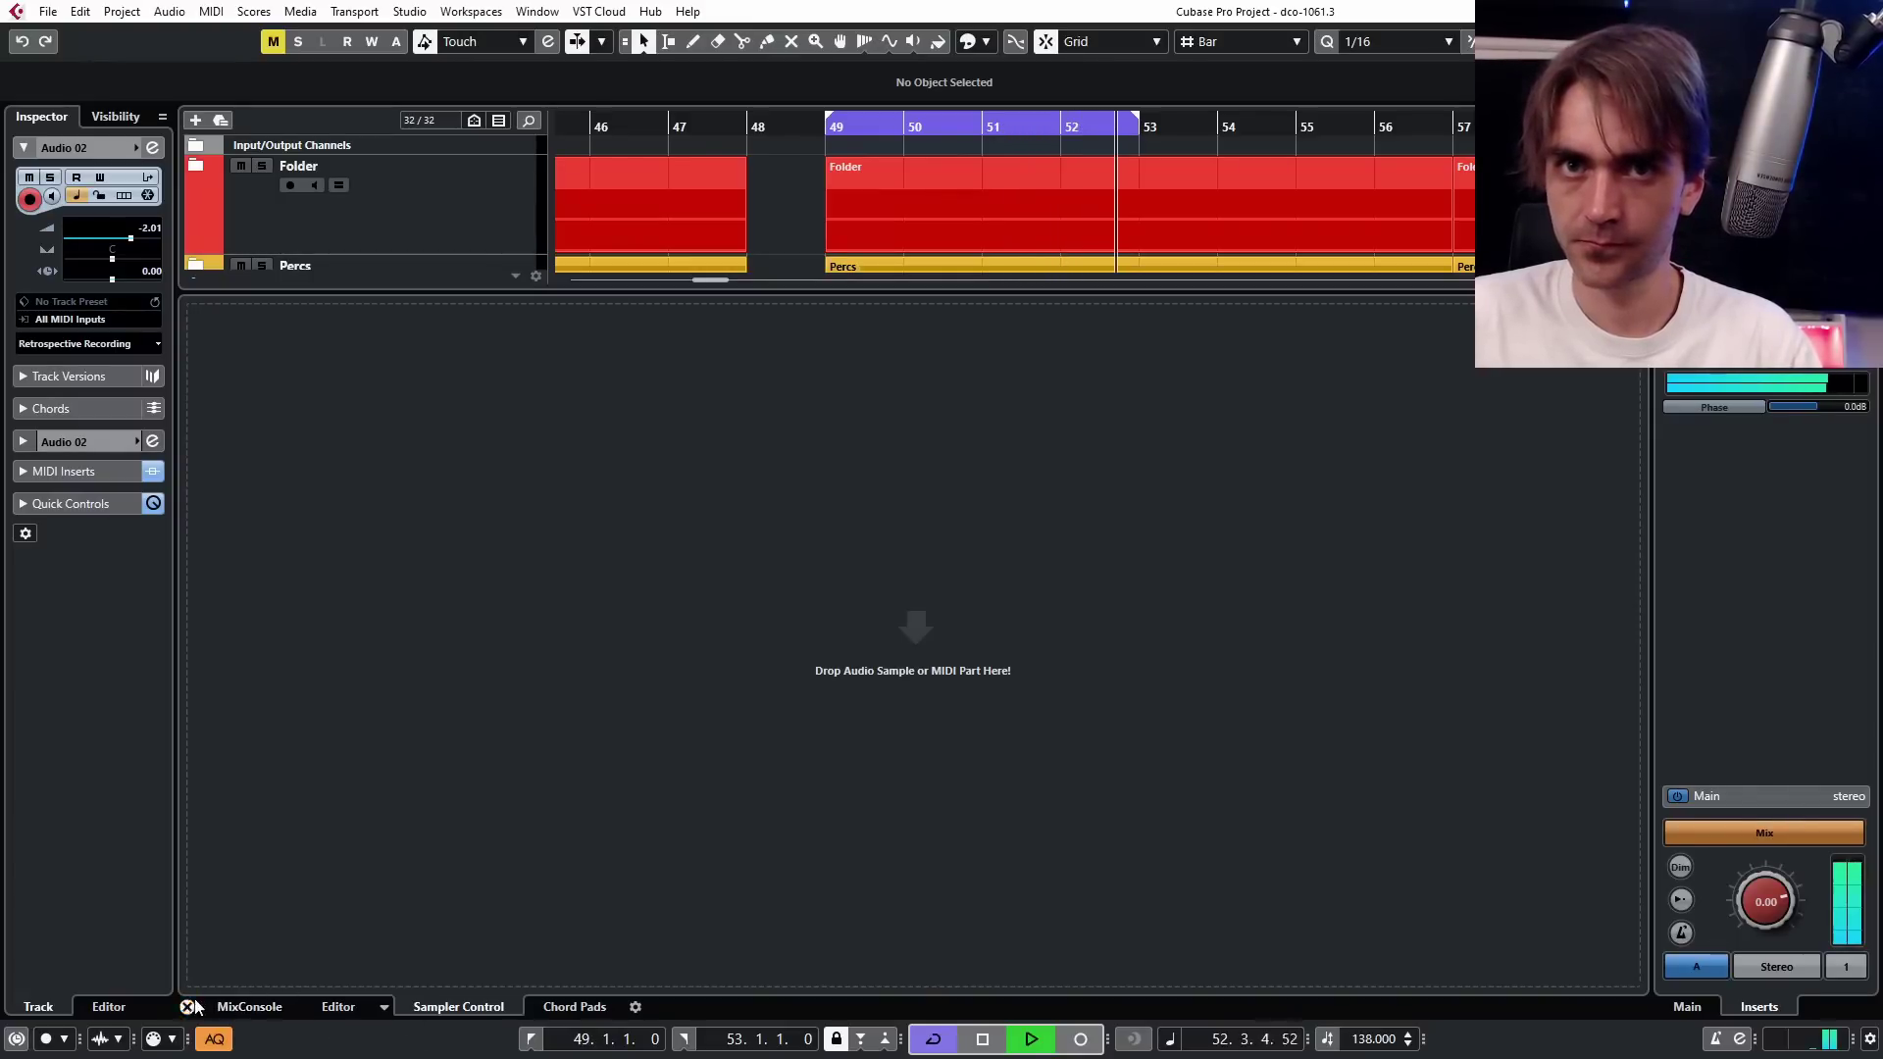
# Bring back the Sampler Control for the Audio 02 sampler track, watch the random slices play, and stop playback.
pyautogui.click(338, 1007)
pyautogui.click(365, 727)
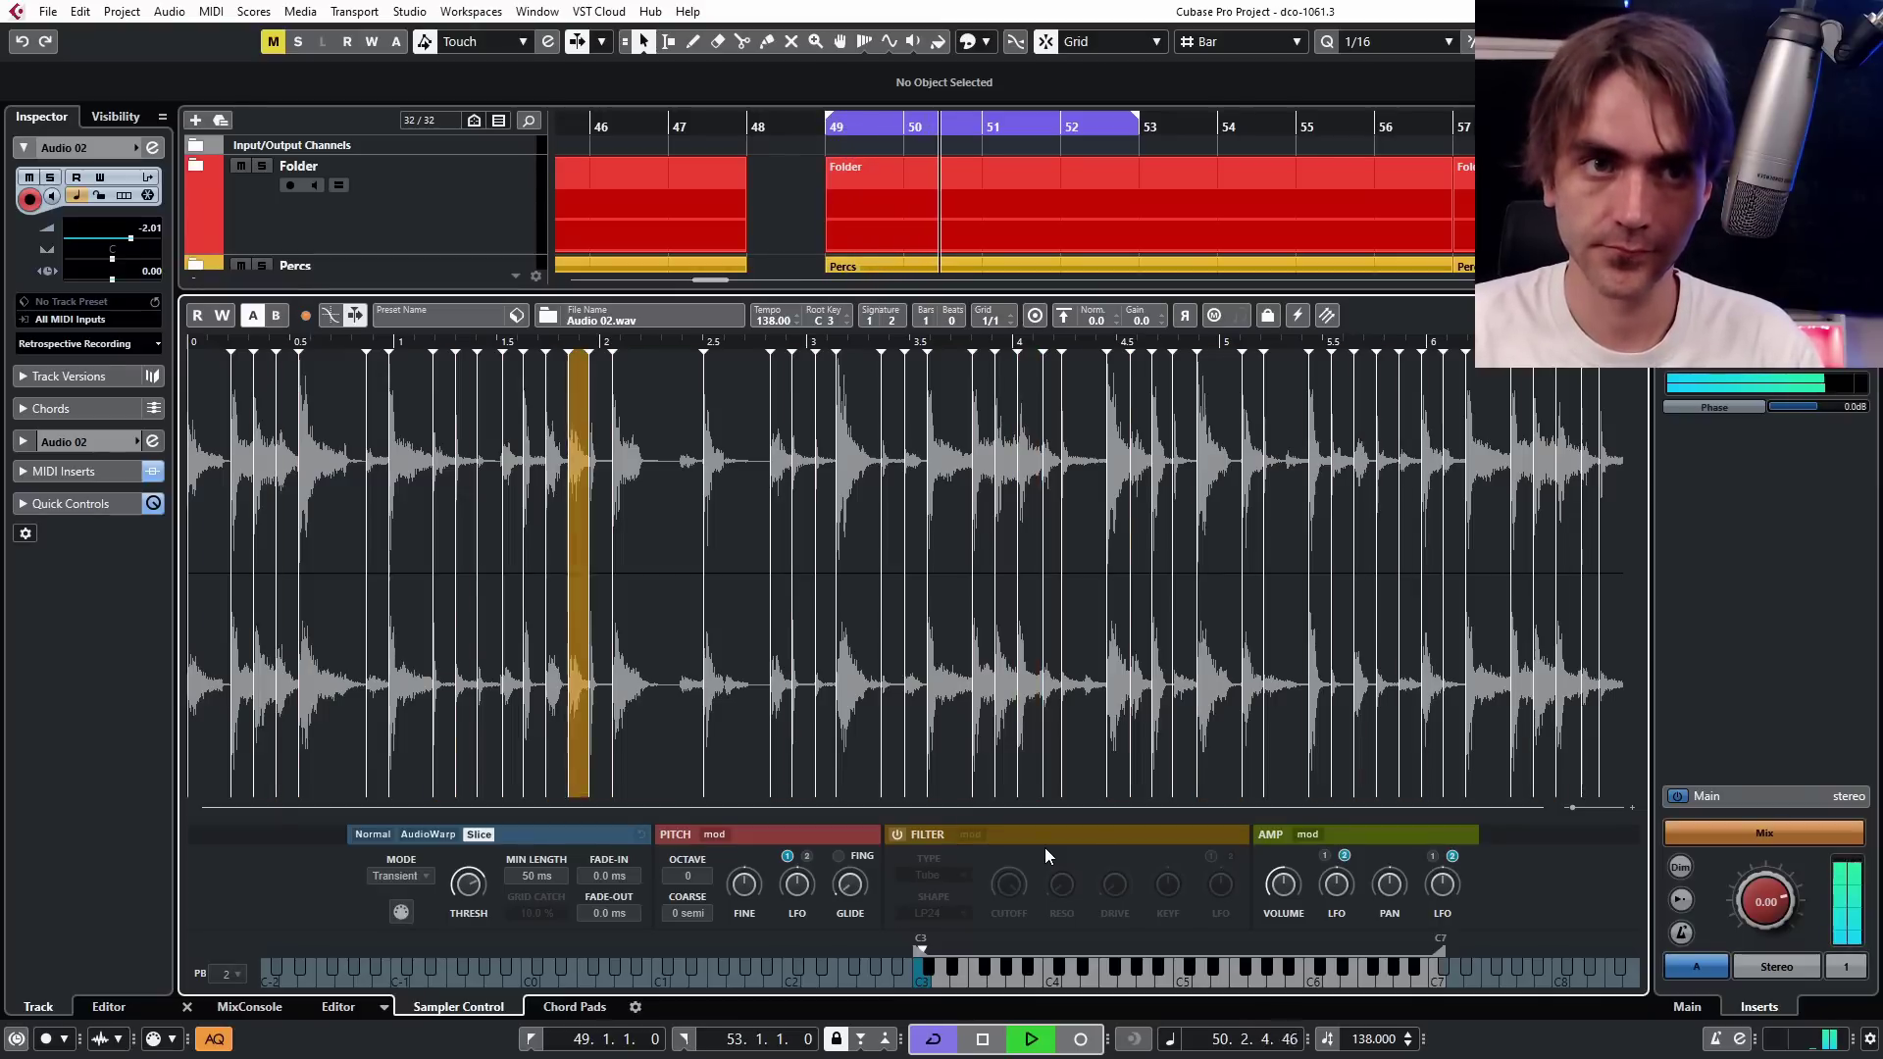
pyautogui.press('space')
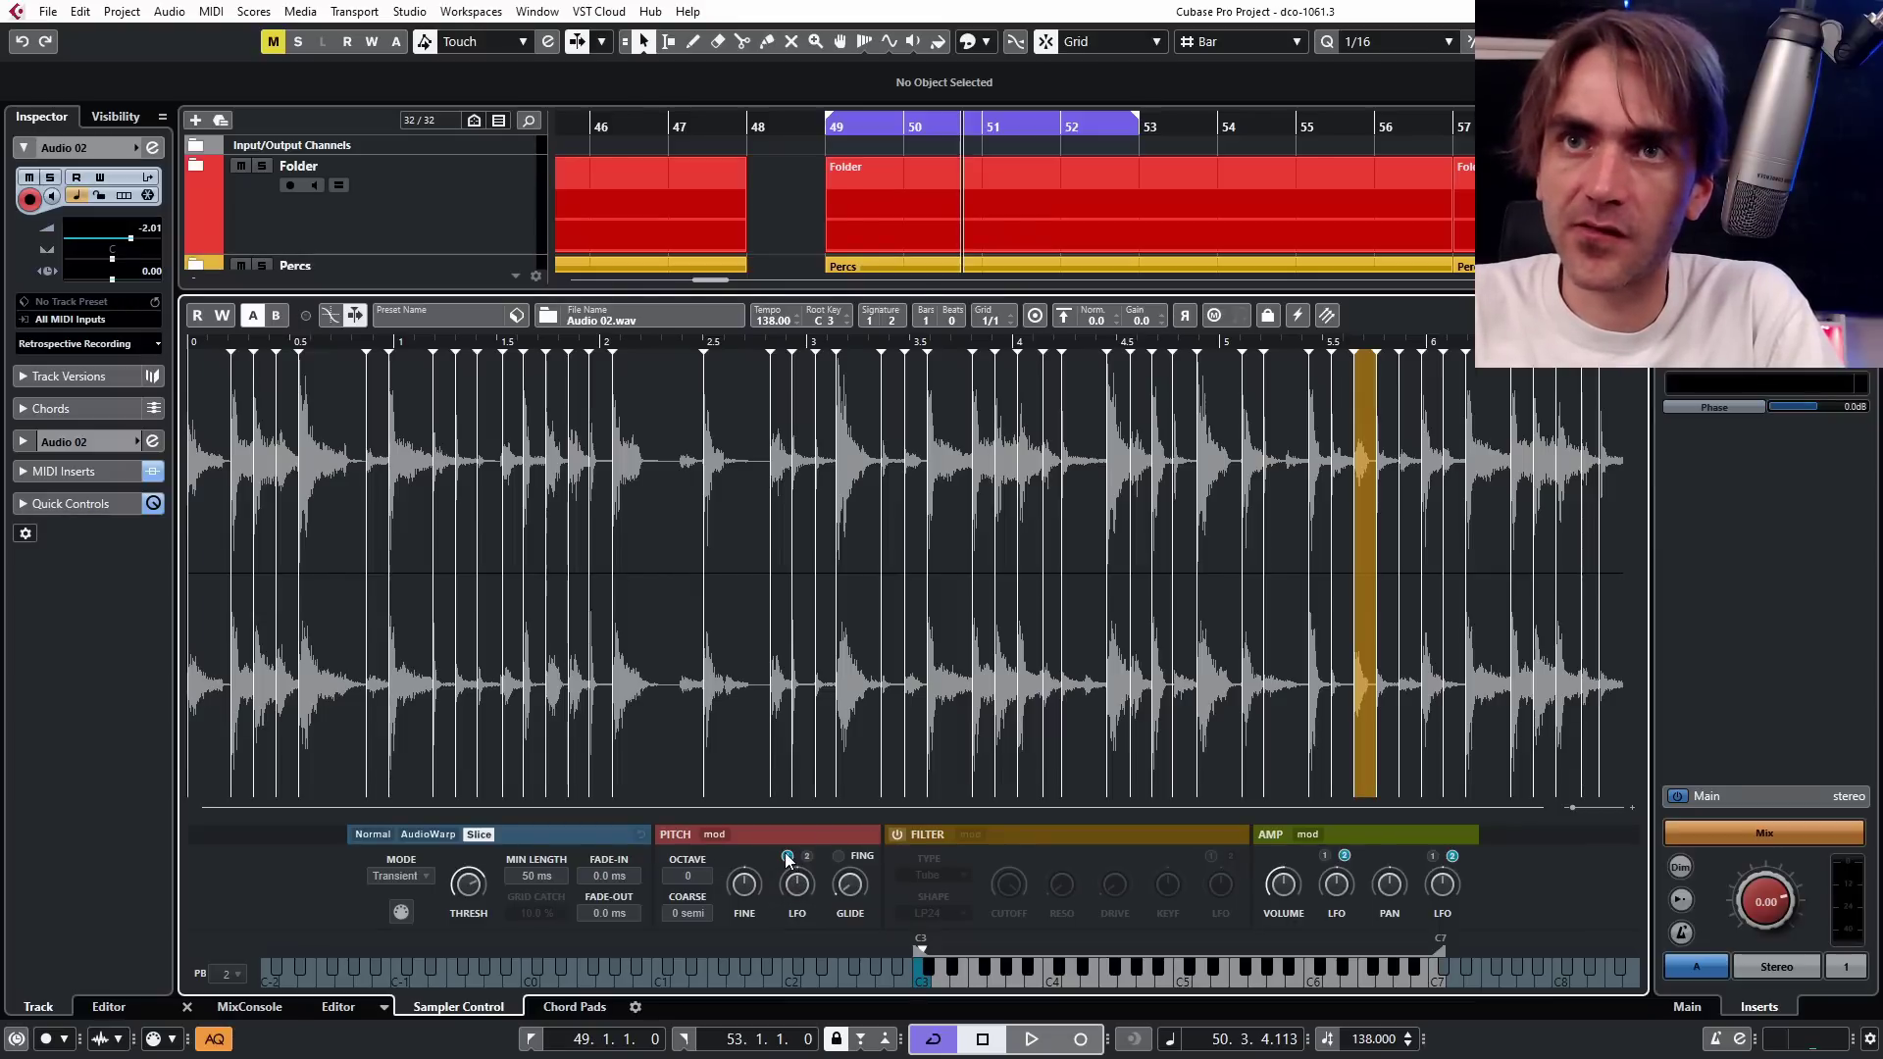
# Set the sampler LFO waveform to S & H 1, check the amp modulation page, and return to the pitch modulation page.
pyautogui.click(726, 837)
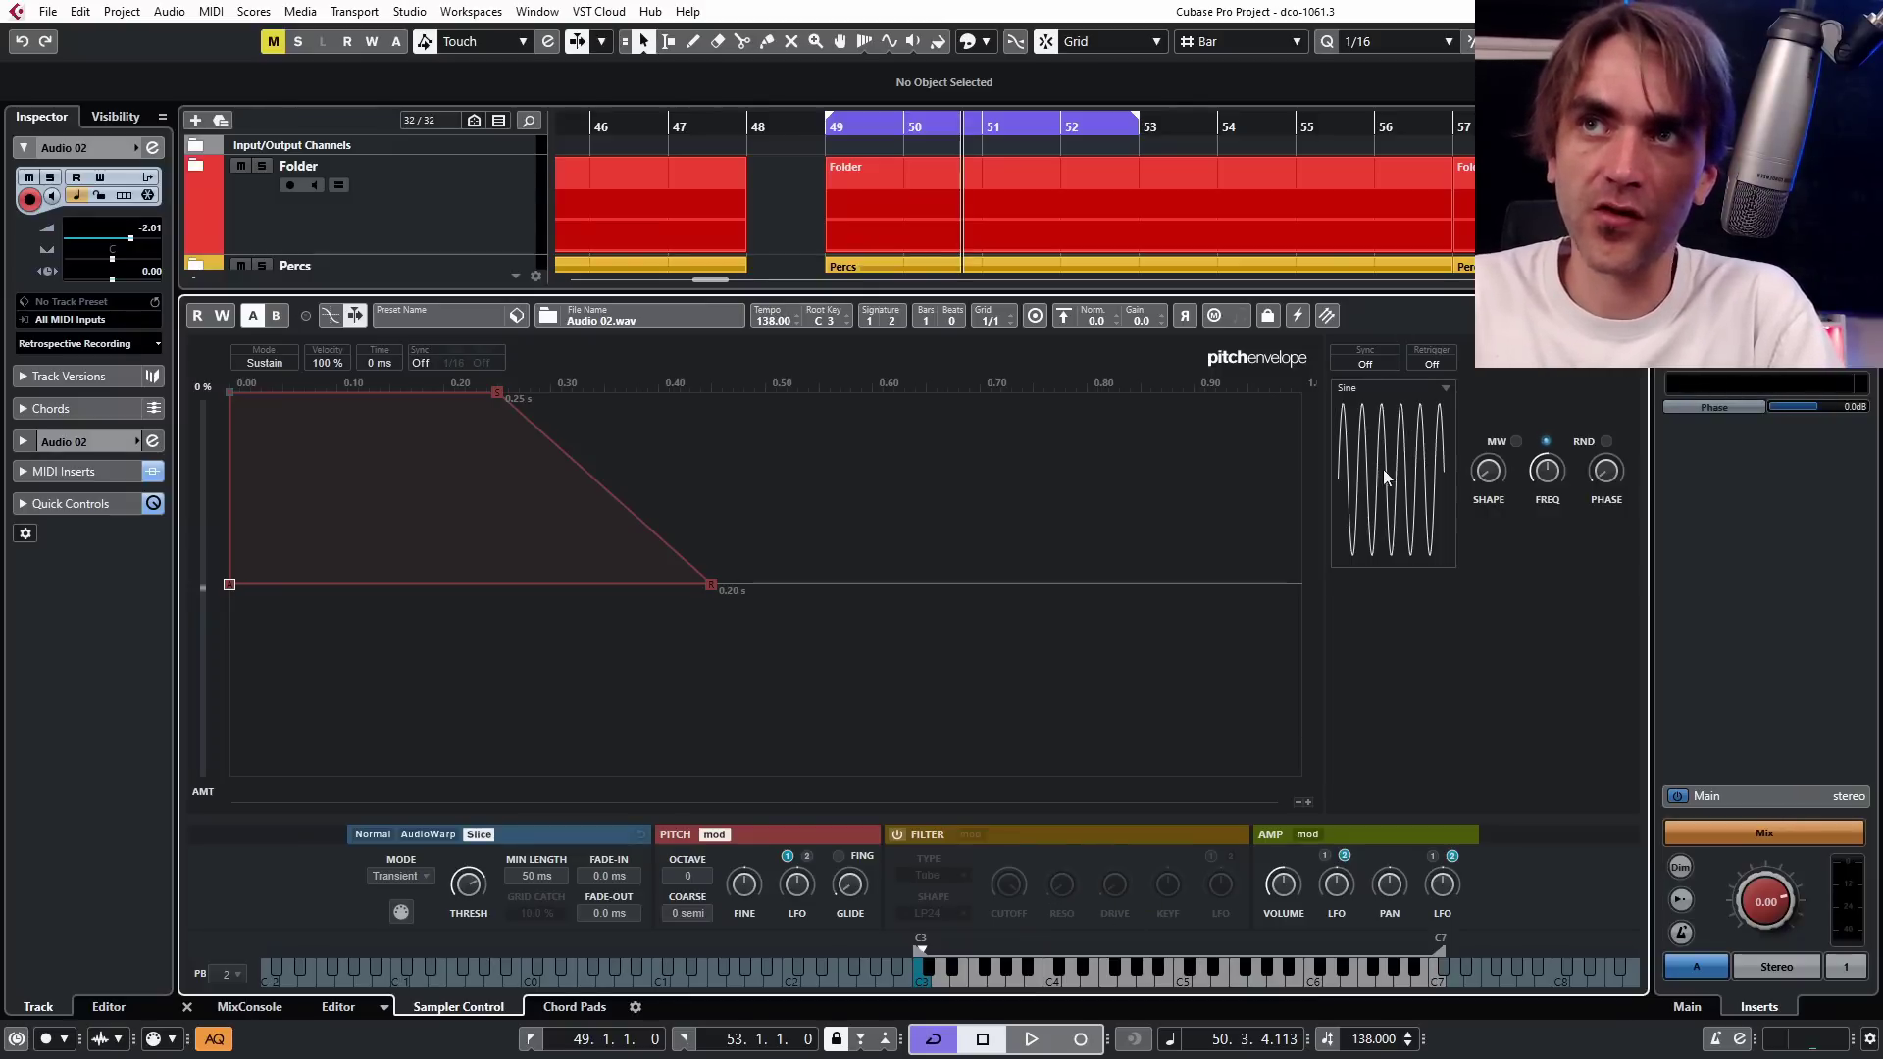
pyautogui.click(1446, 390)
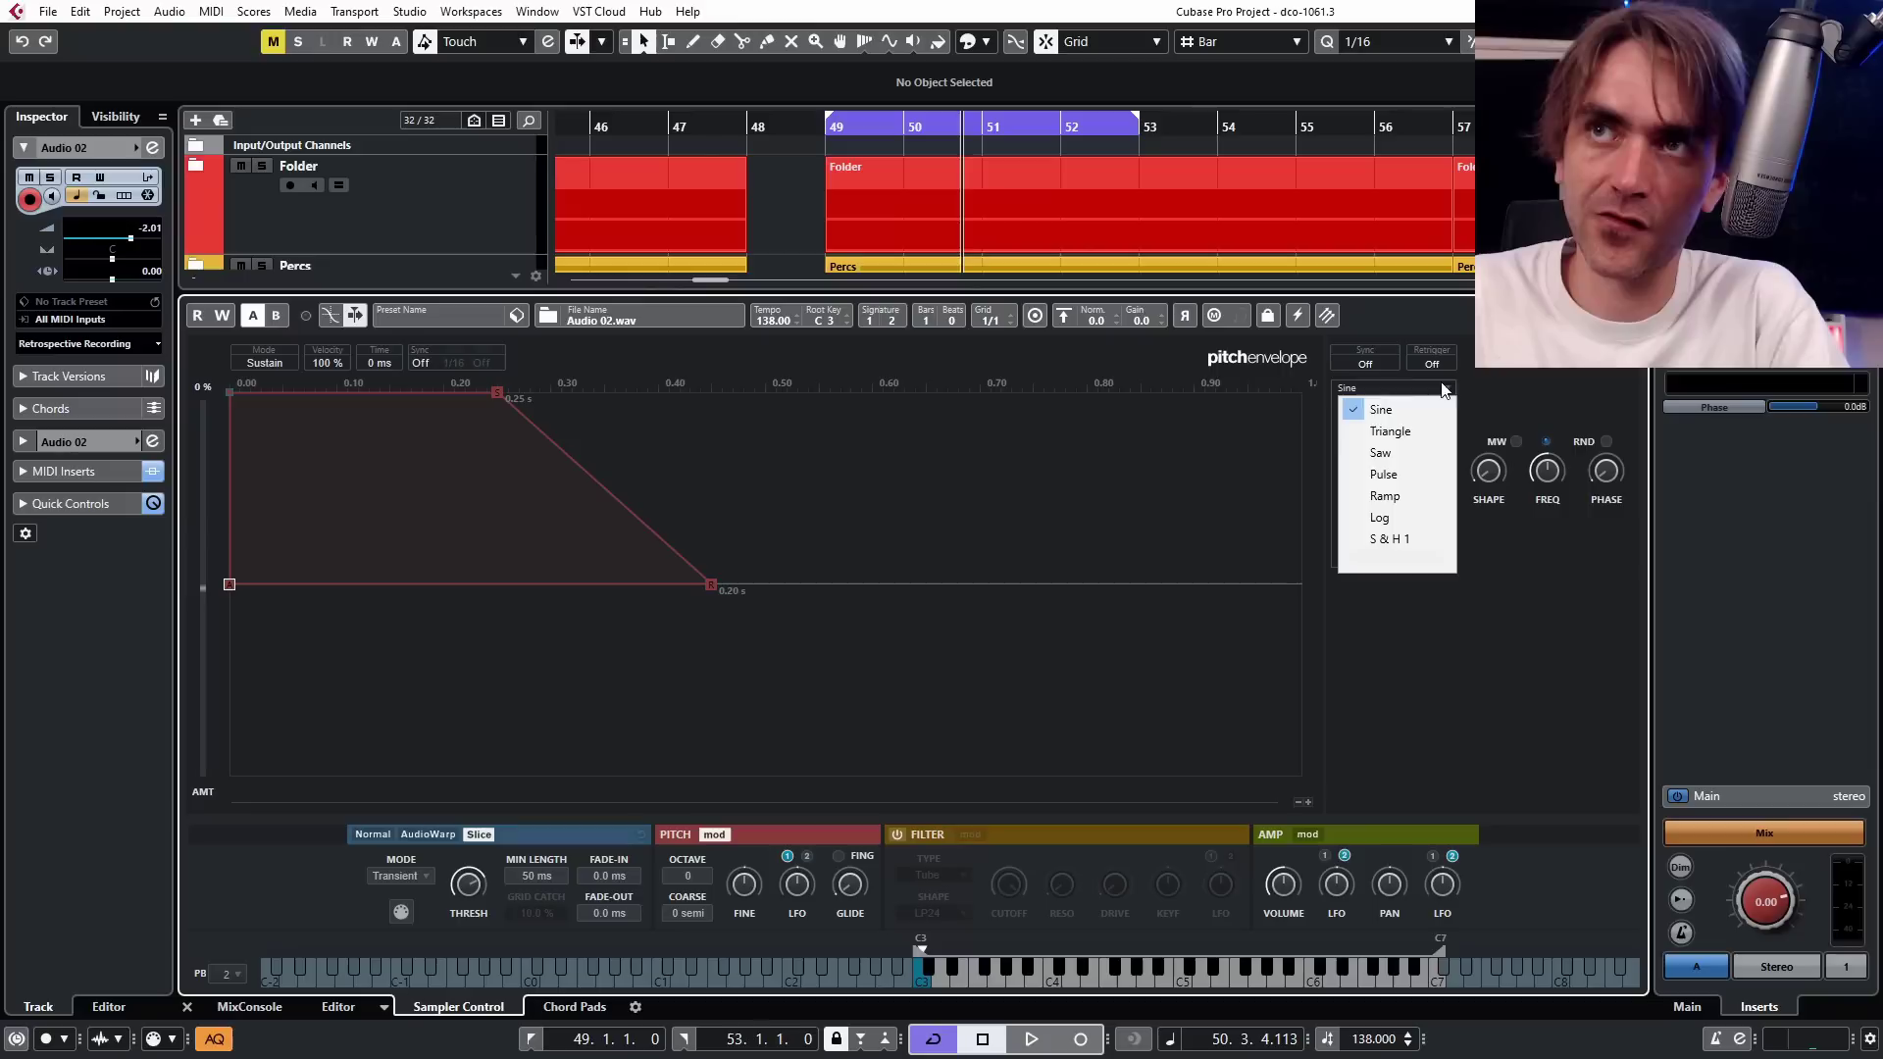
pyautogui.click(1394, 535)
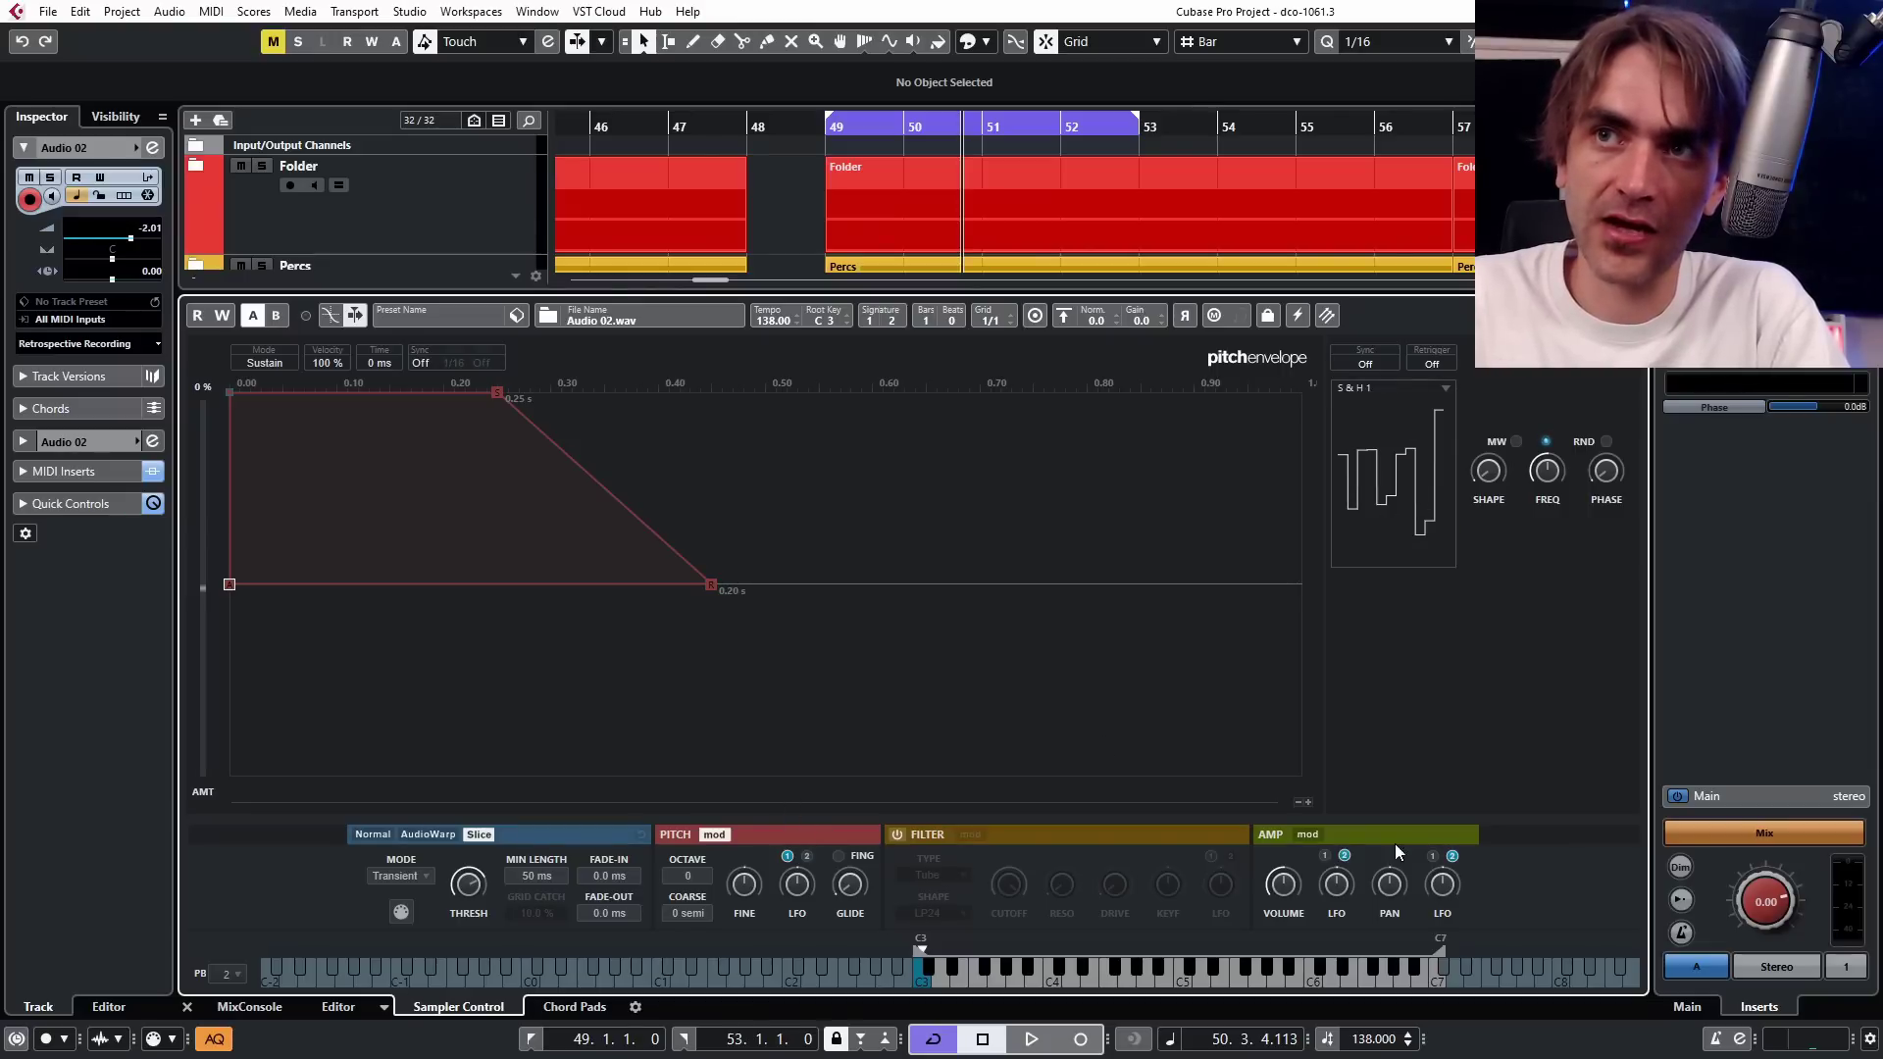
pyautogui.click(1287, 835)
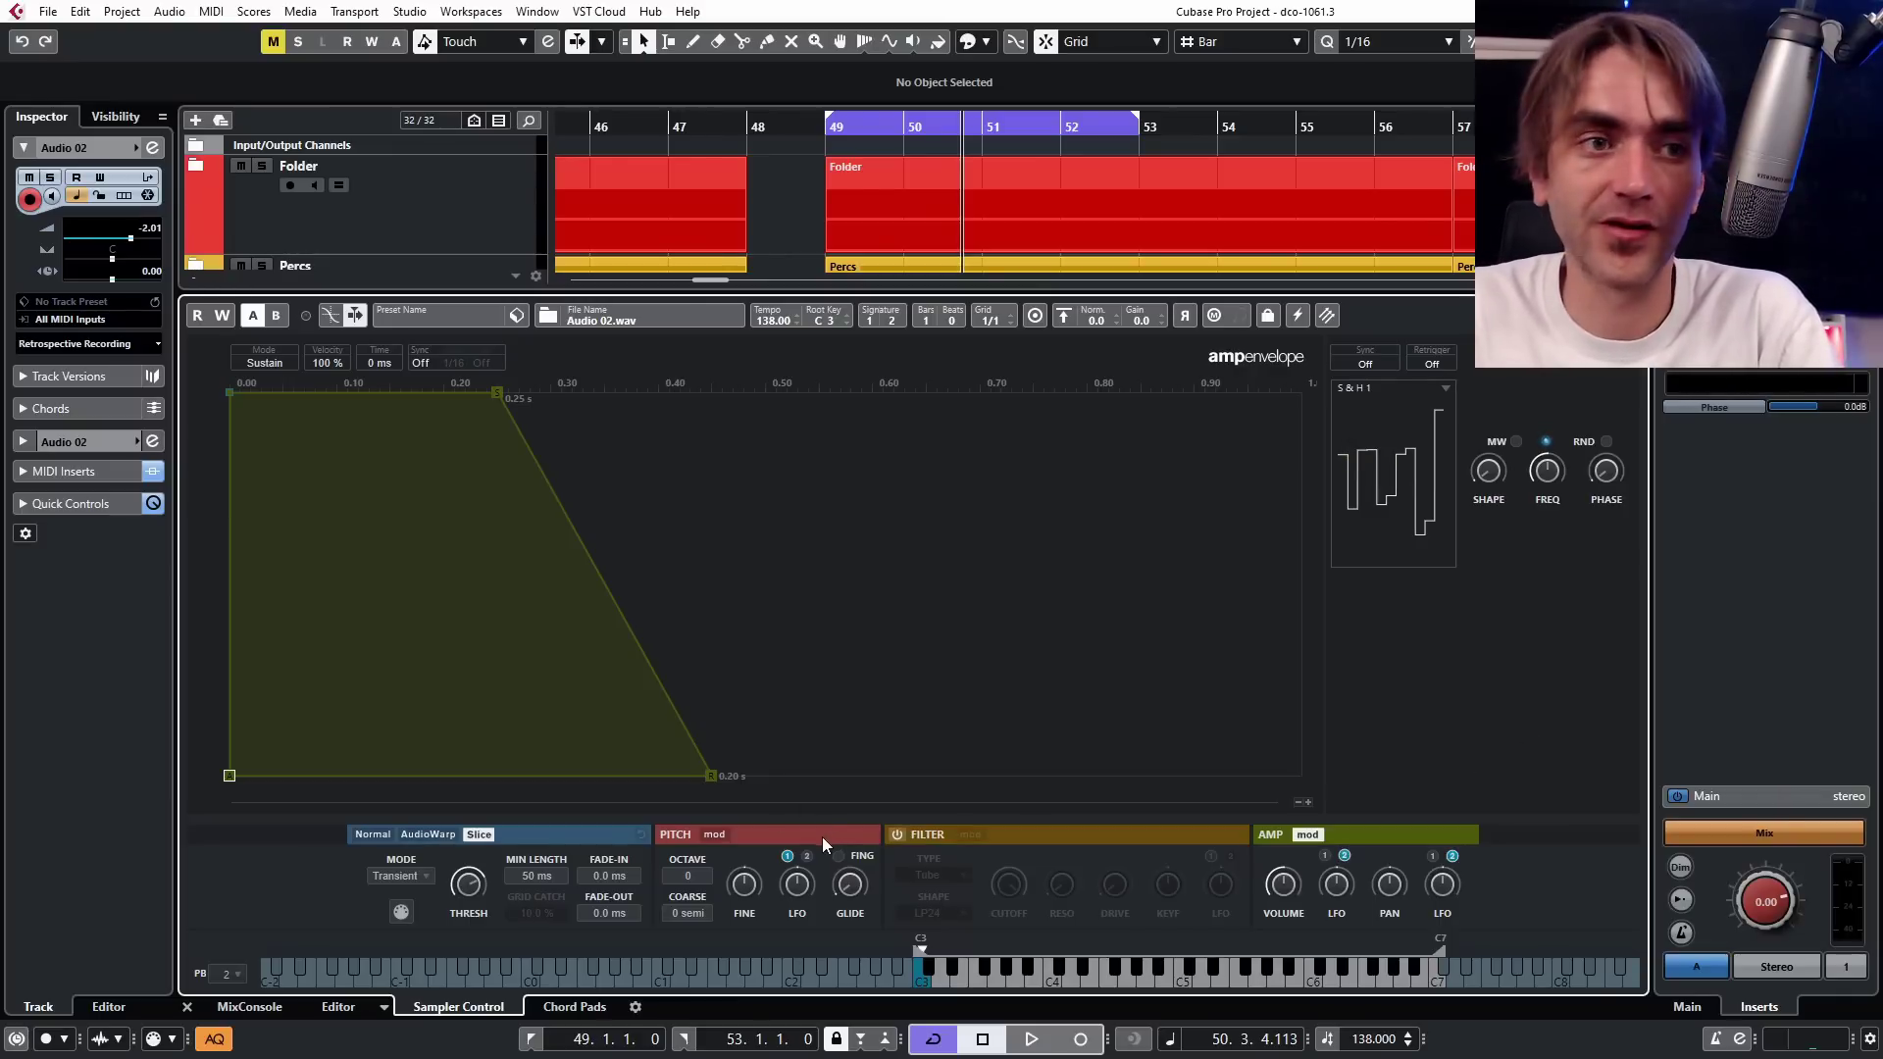
pyautogui.click(714, 833)
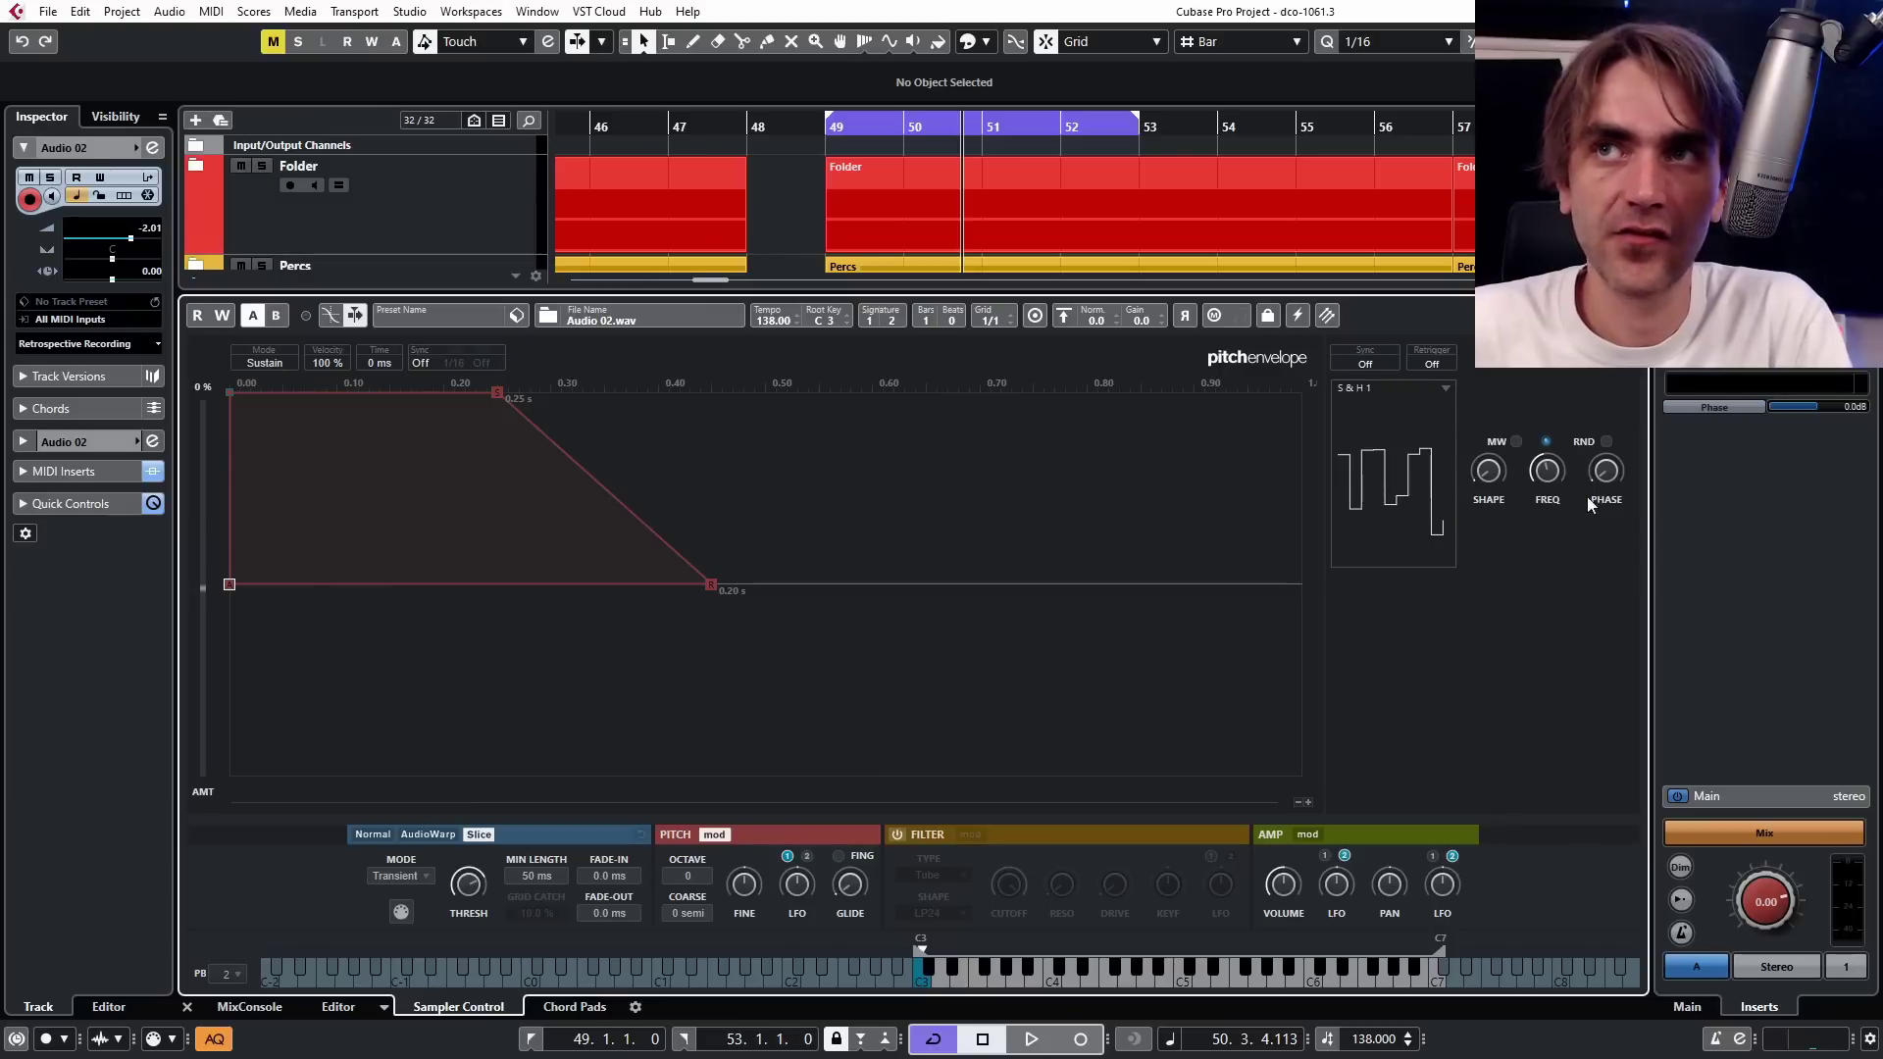
# Set the LFO sync to Tempo + Retrig and raise the pitch LFO modulation depth during playback.
pyautogui.moveTo(813, 895)
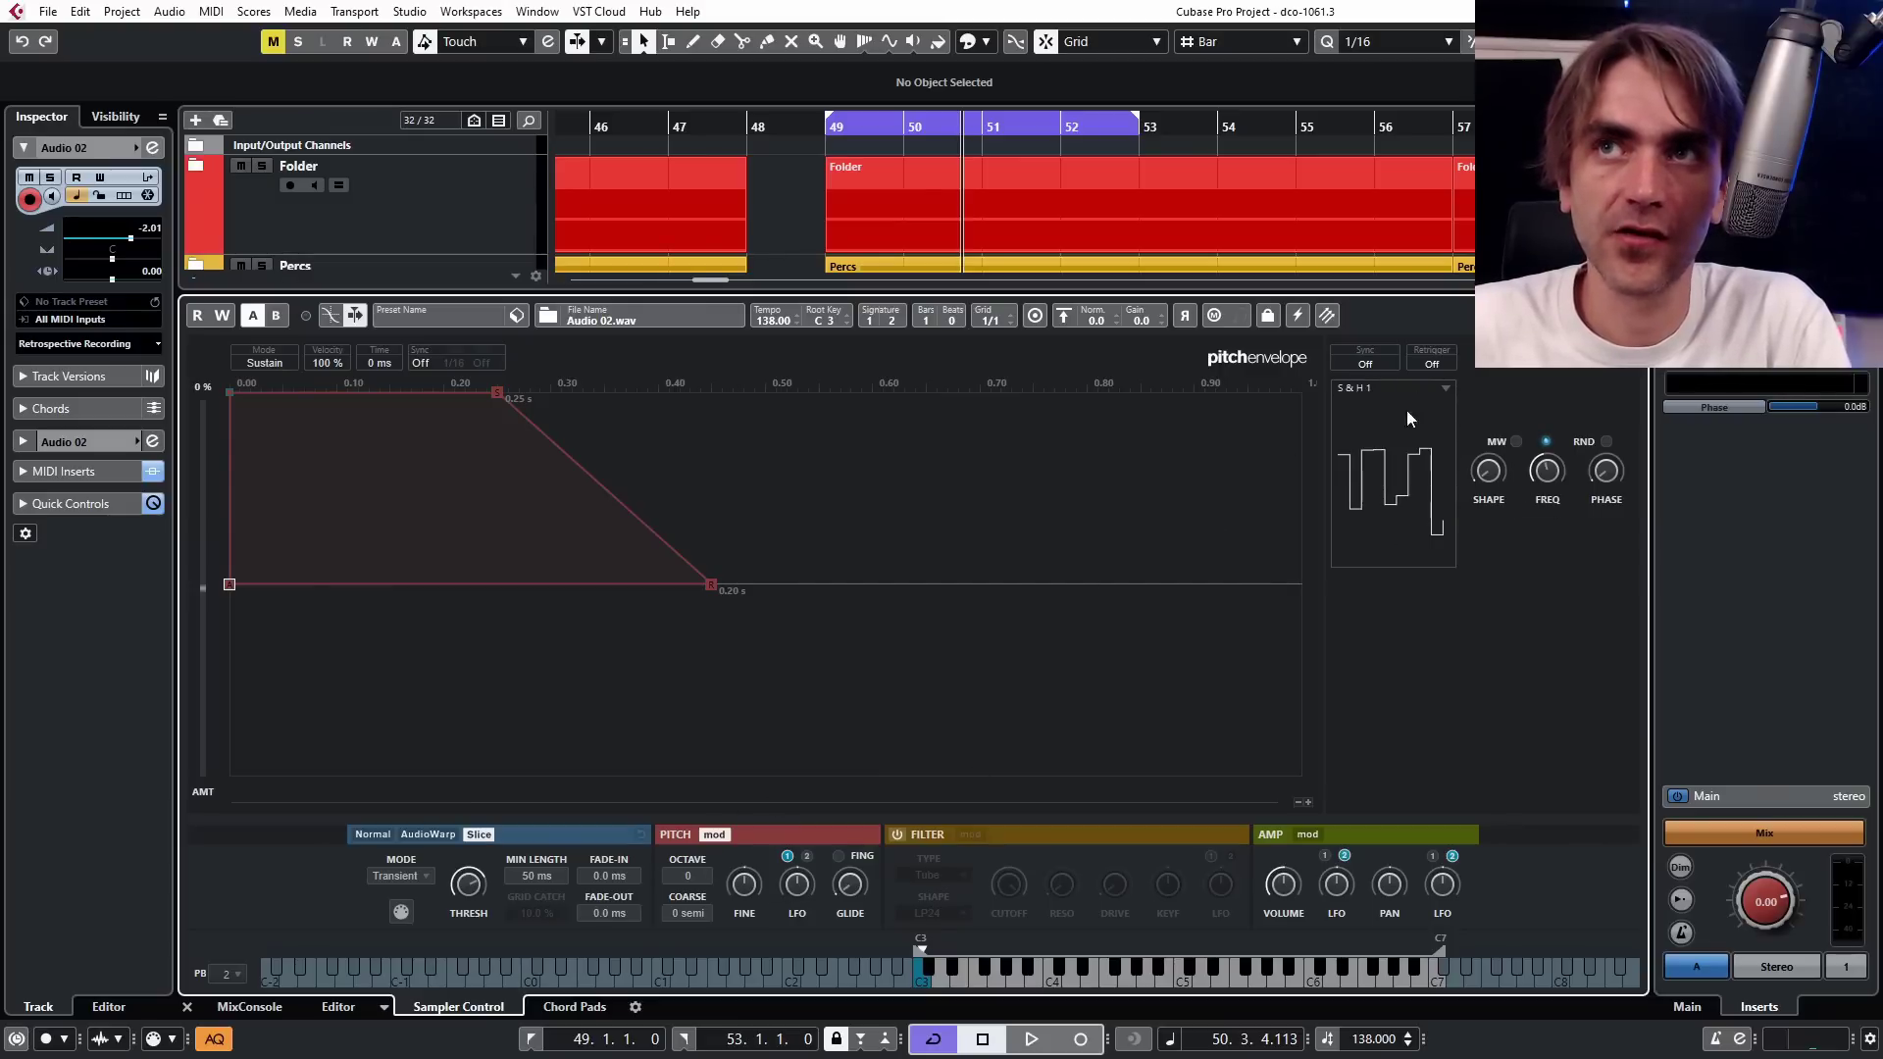
pyautogui.click(1365, 365)
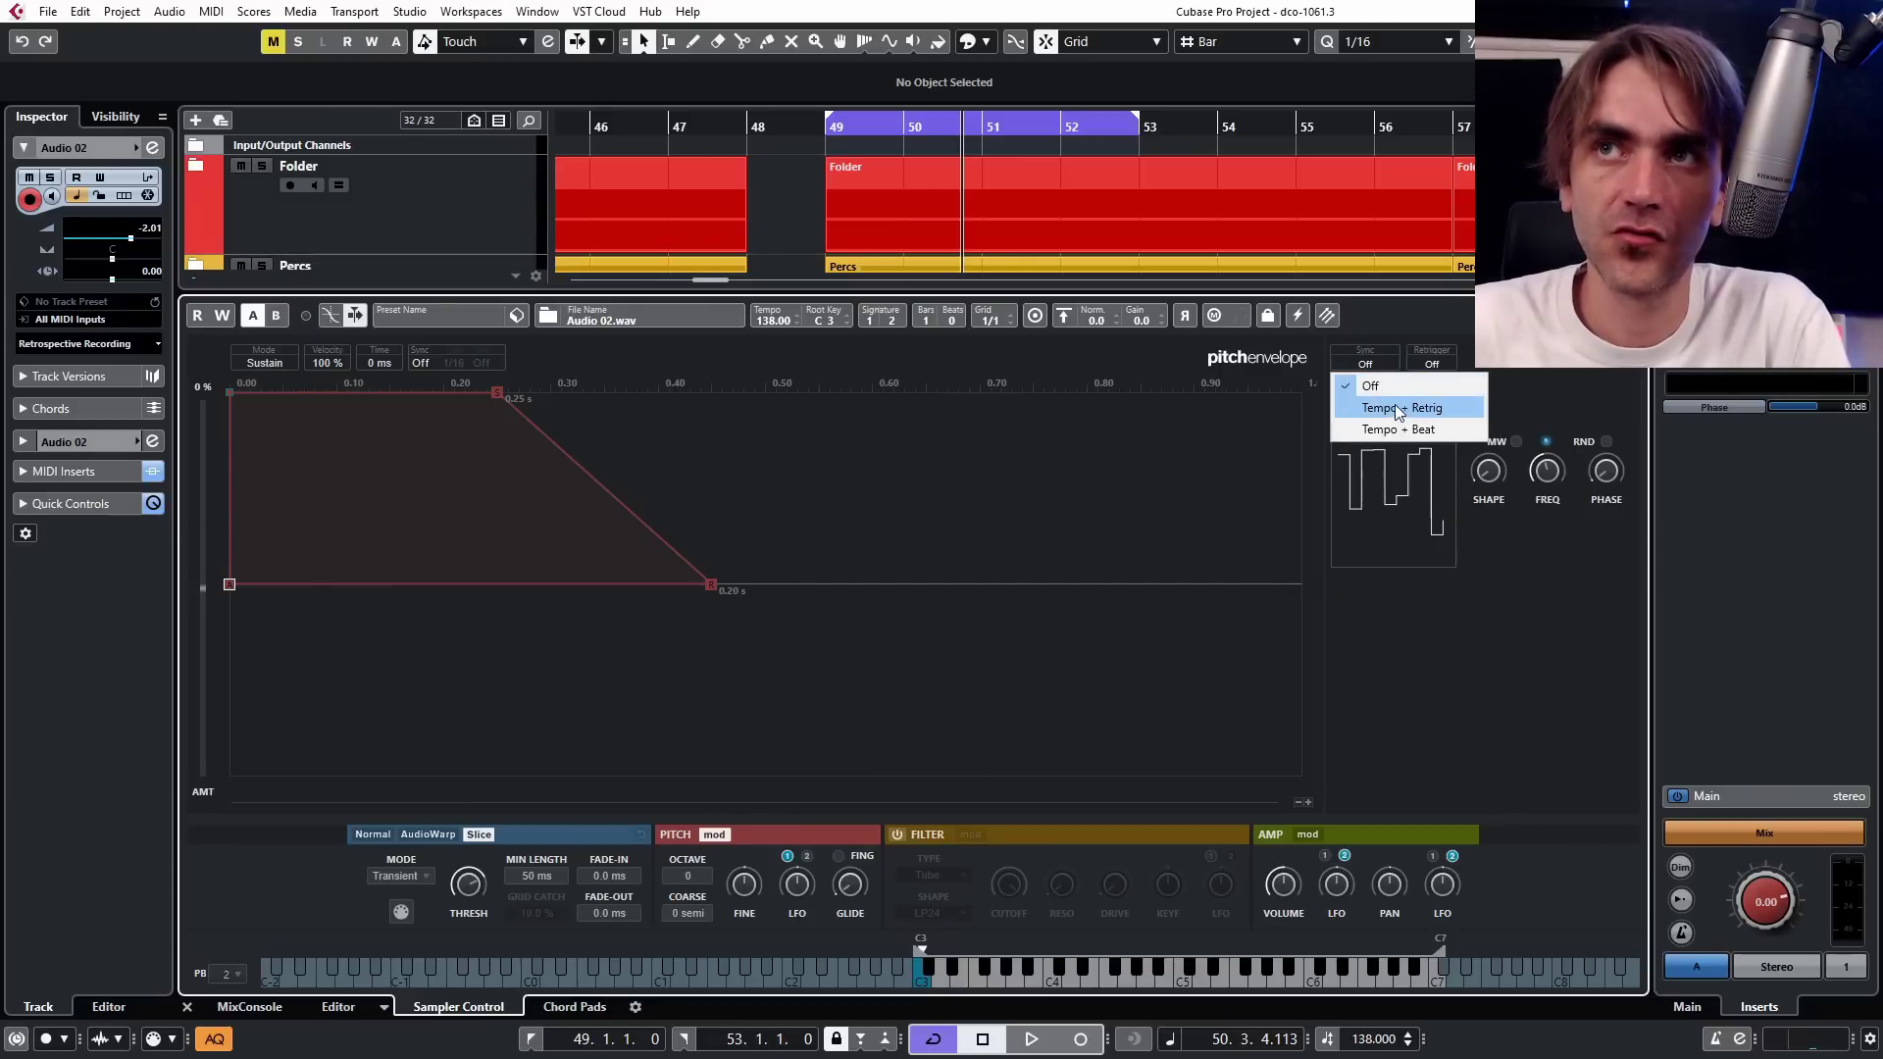
pyautogui.click(1399, 409)
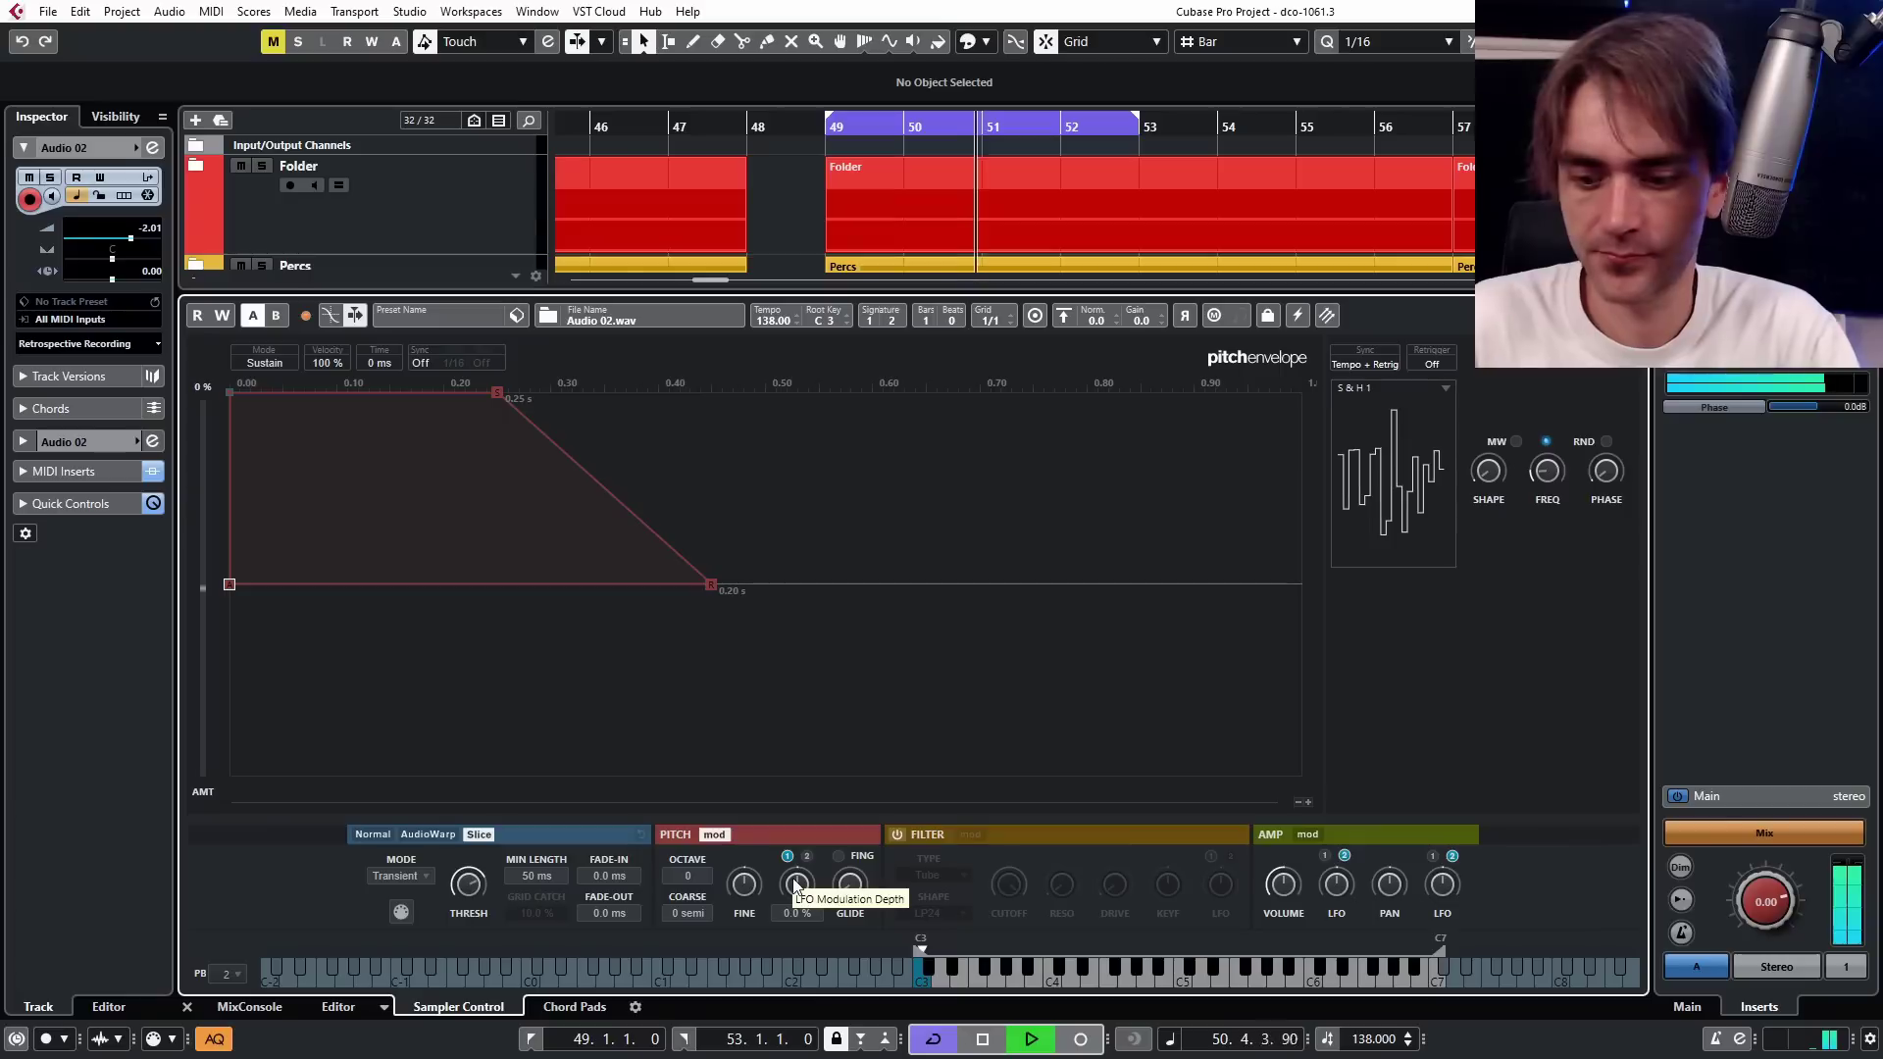
pyautogui.press('space')
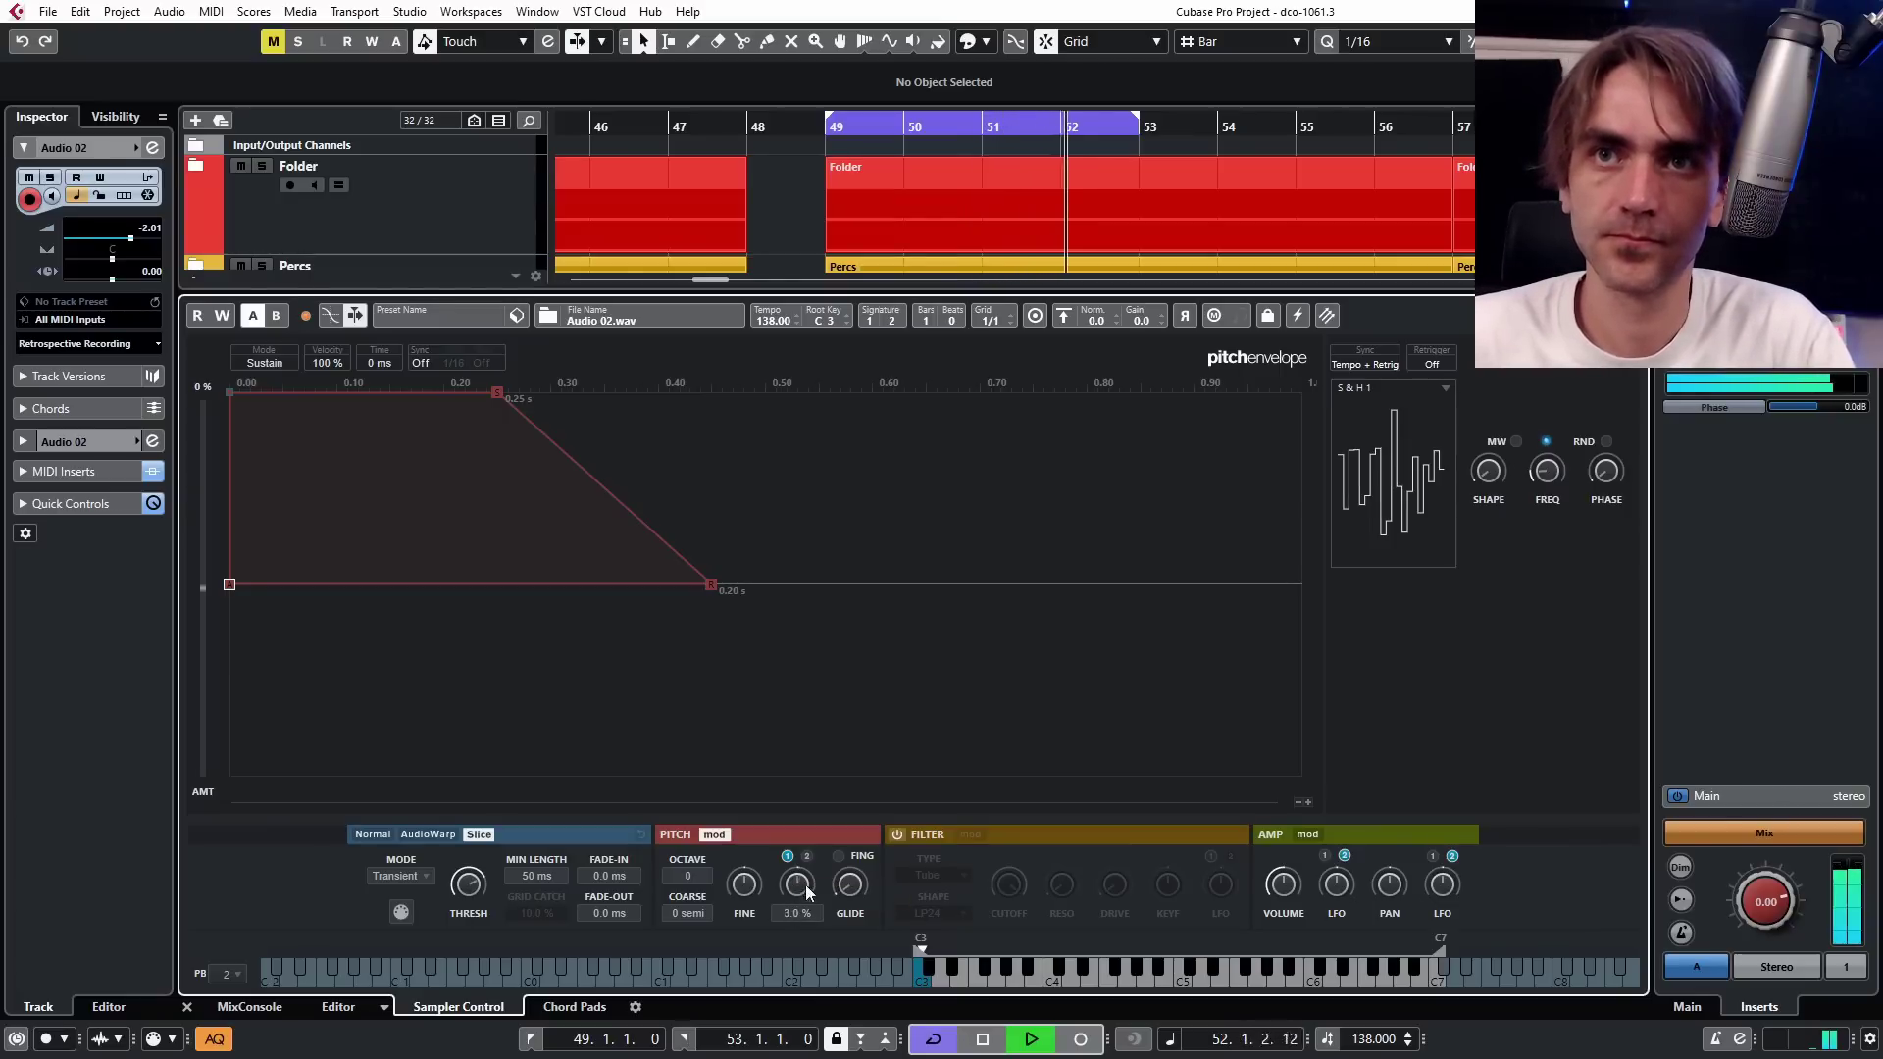
pyautogui.moveTo(843, 893)
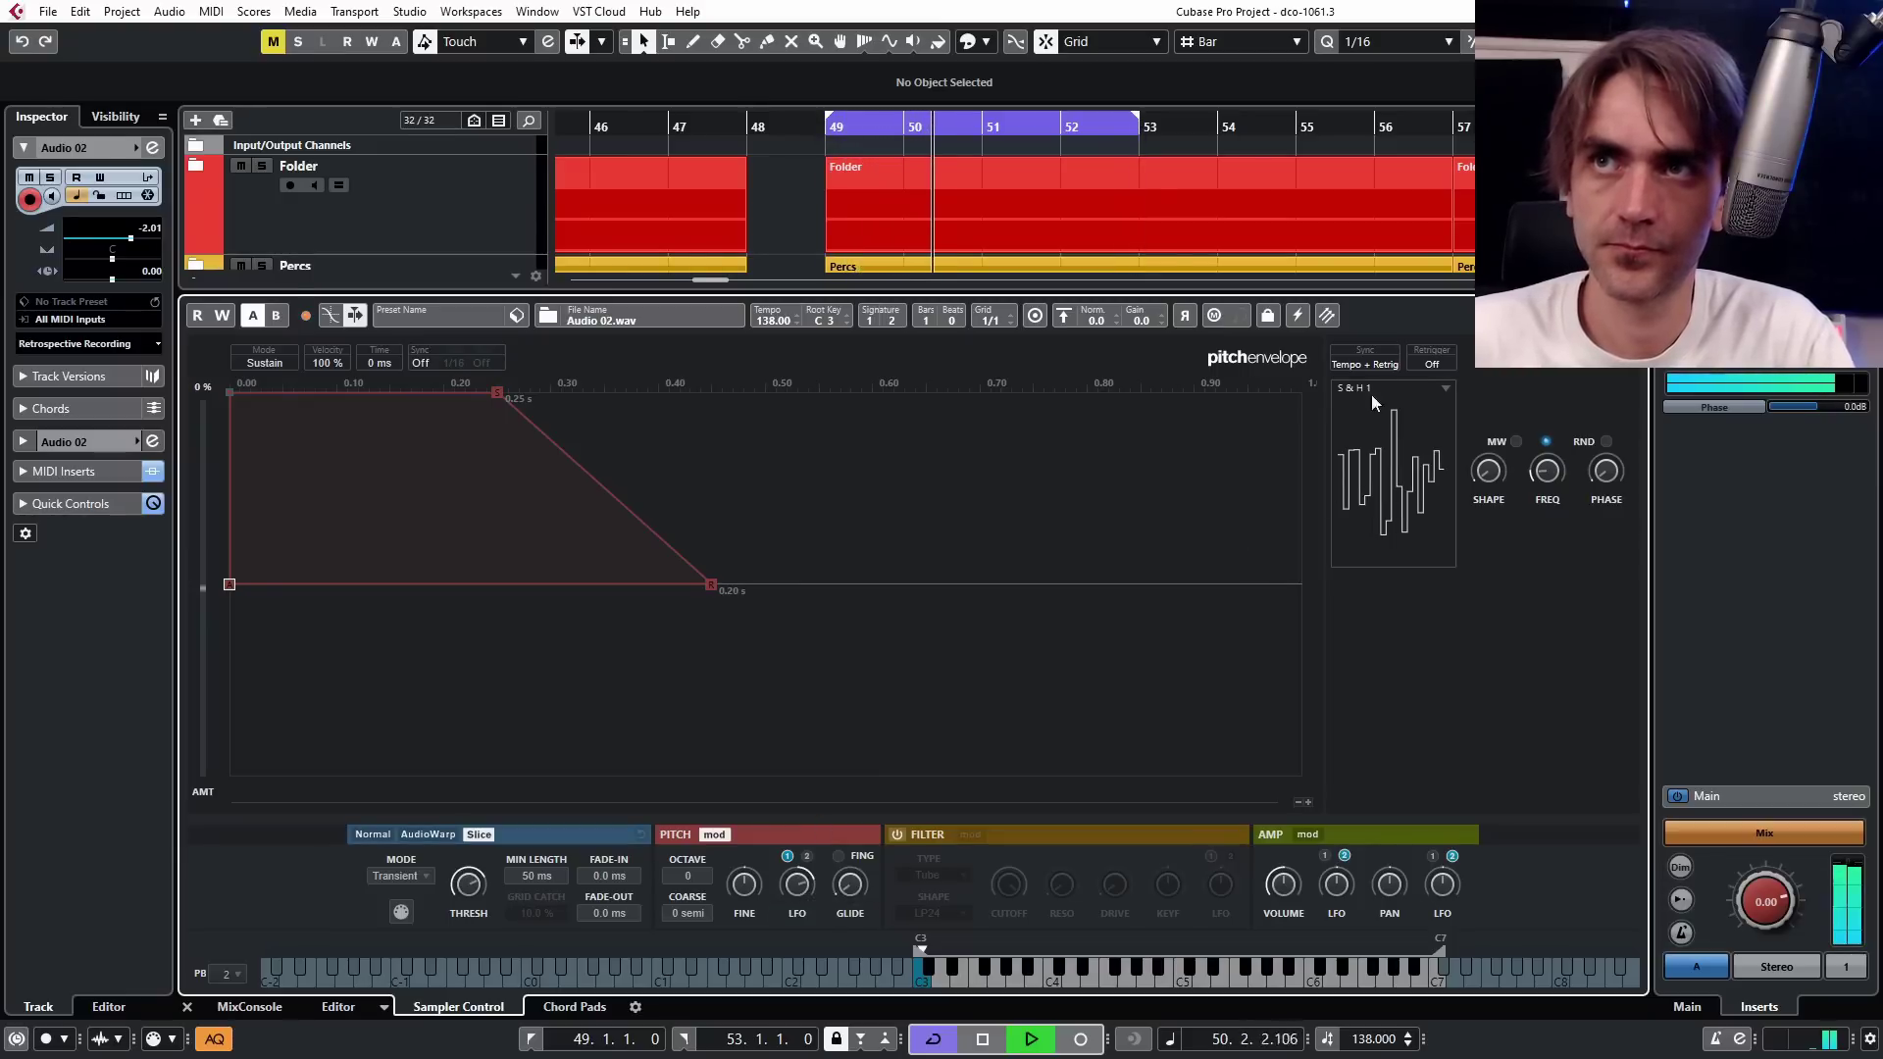
# Change the LFO sync to Tempo + Beat and restart playback to hear the pitch modulation.
pyautogui.click(1364, 364)
pyautogui.click(1391, 428)
pyautogui.press('space')
pyautogui.press('space')
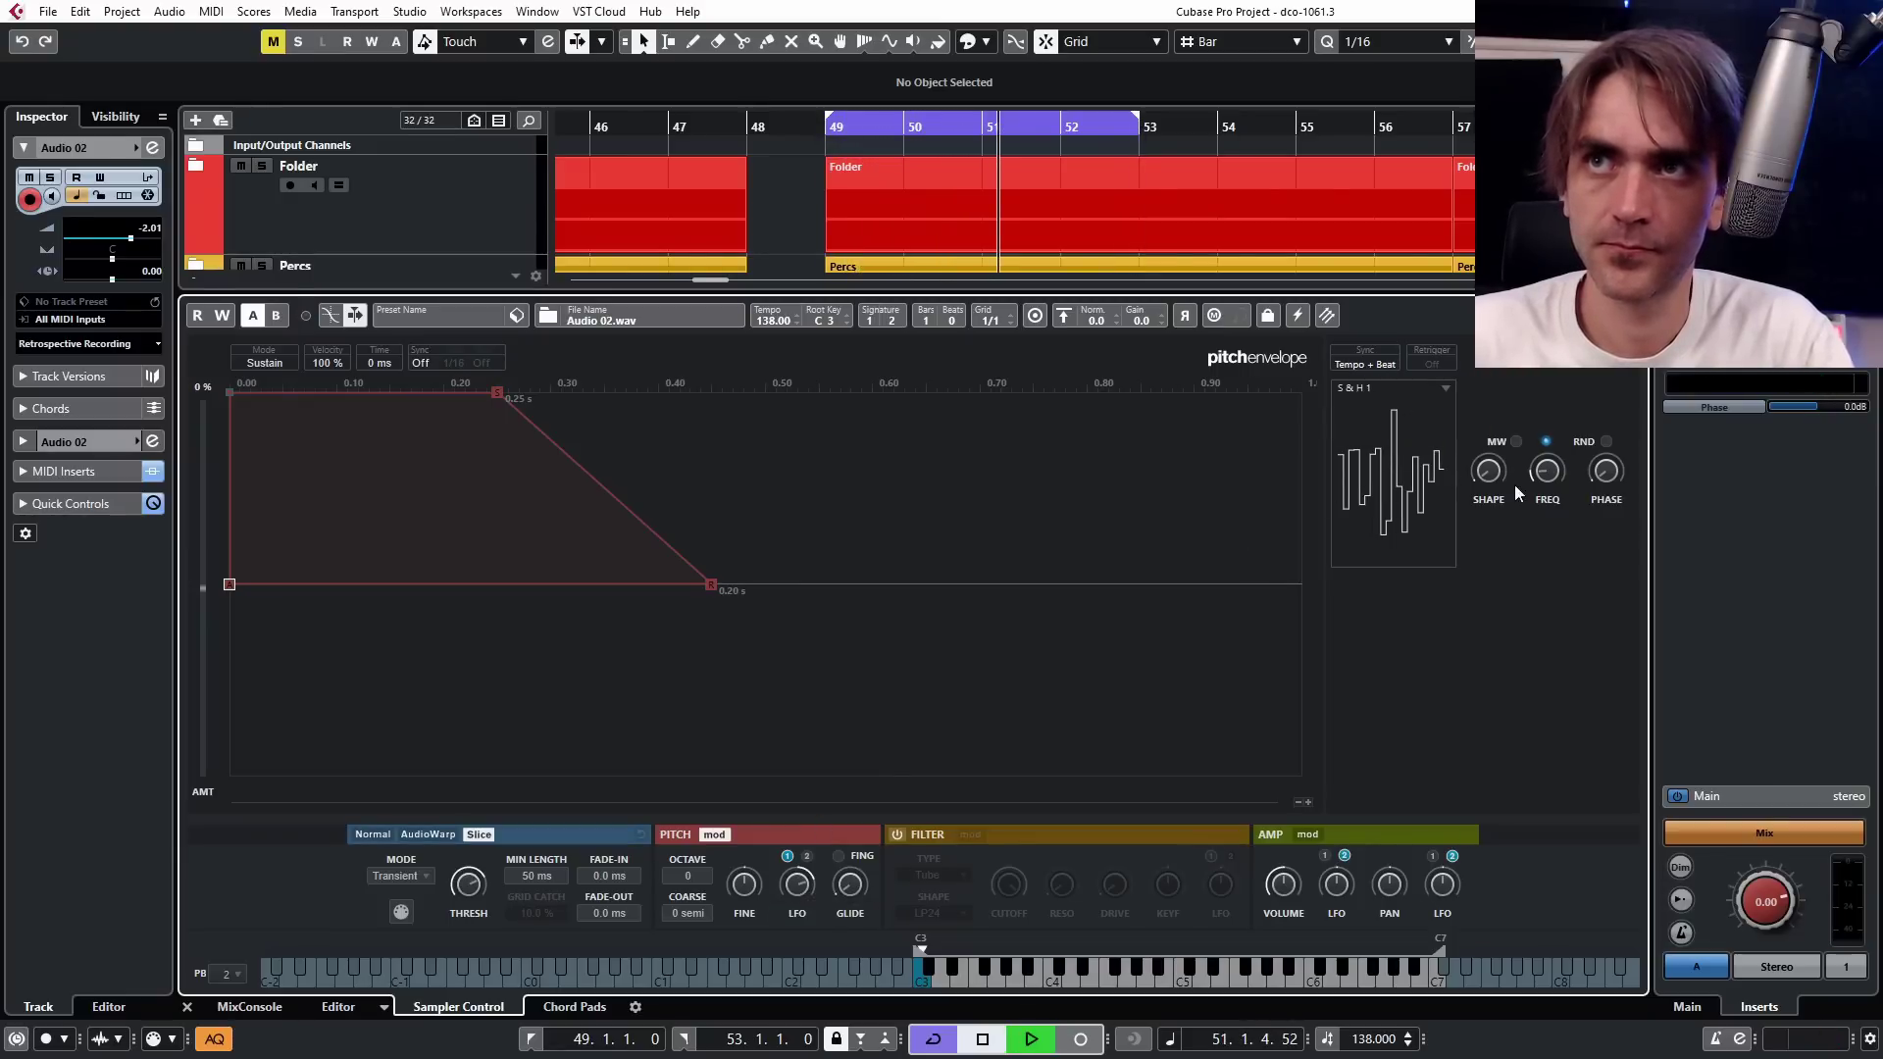
# Try a pitch octave of 1 on the sampler during playback and return it to 0.
pyautogui.moveTo(1550, 479)
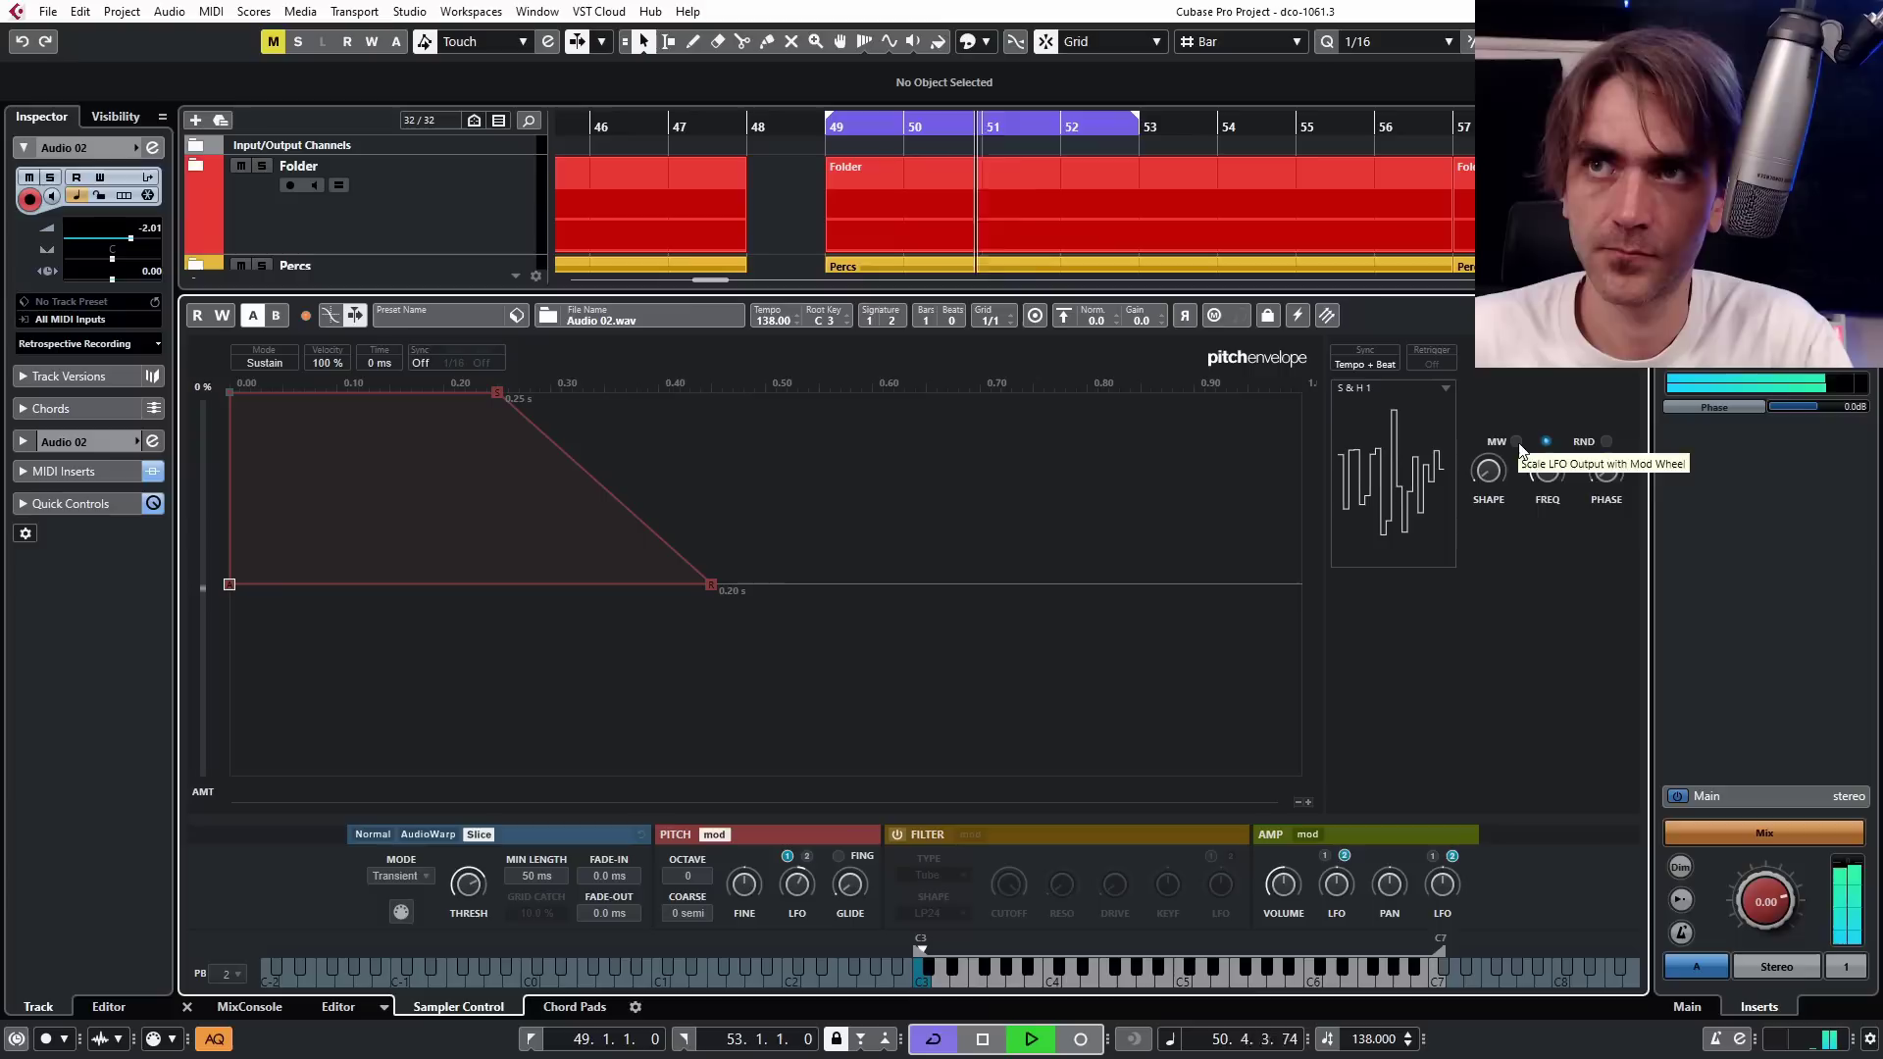
pyautogui.scroll(4, 704, 876)
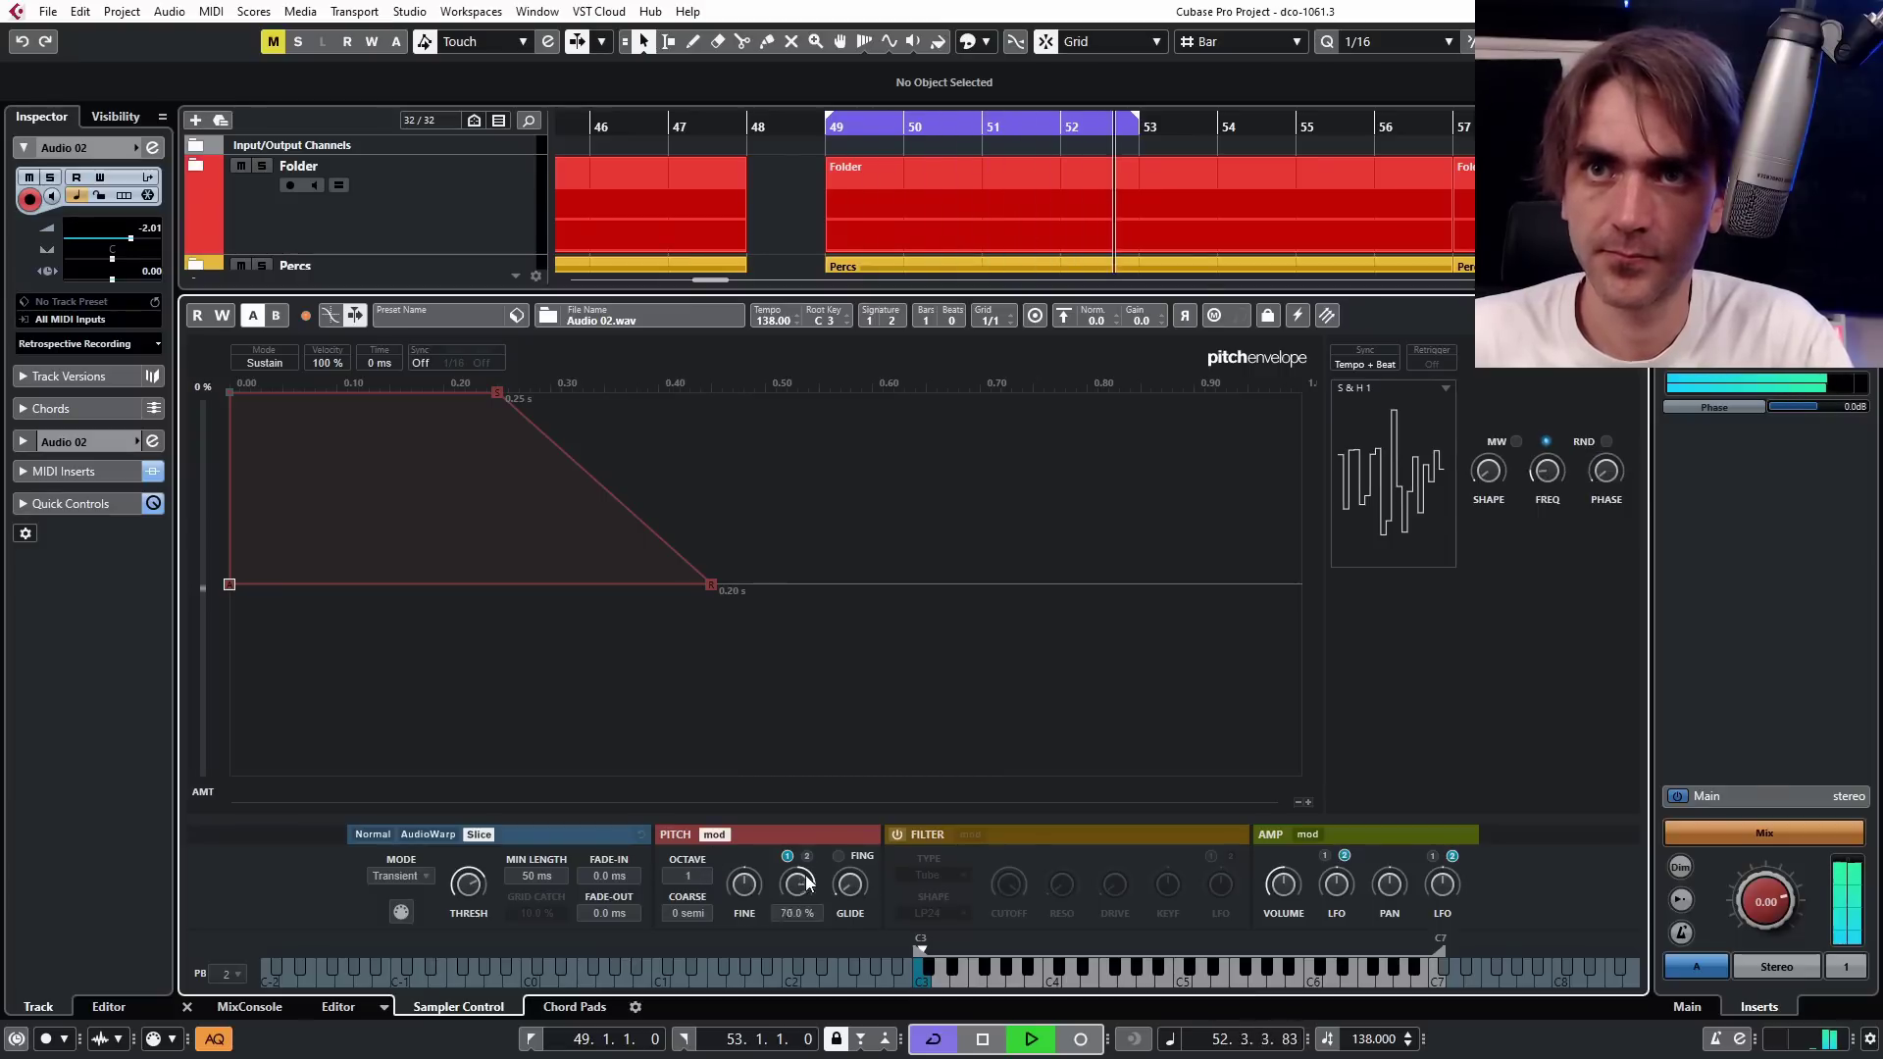
pyautogui.scroll(-5, 698, 875)
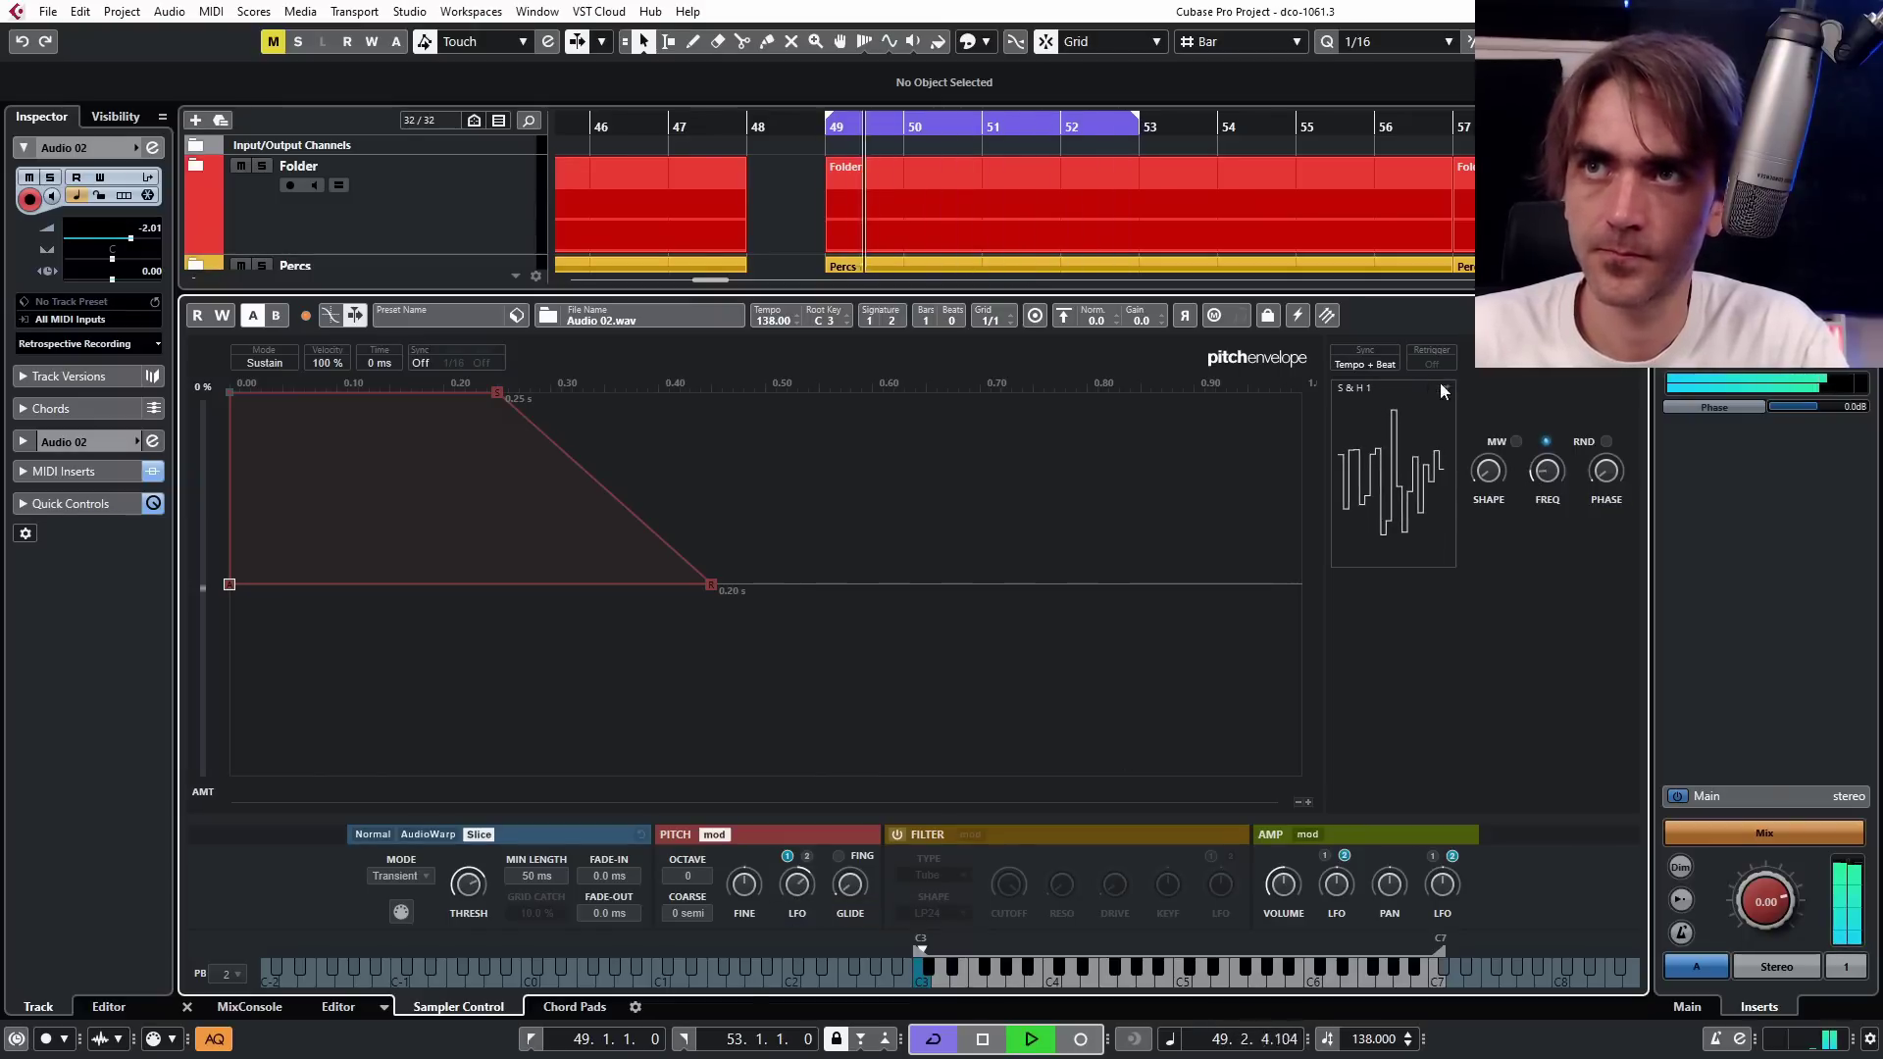
pyautogui.scroll(-1, 1442, 390)
pyautogui.scroll(1, 1447, 392)
# Display the second sampler LFO, enable the sampler filter, and adjust its cutoff to 3605 Hz during playback.
pyautogui.click(1609, 358)
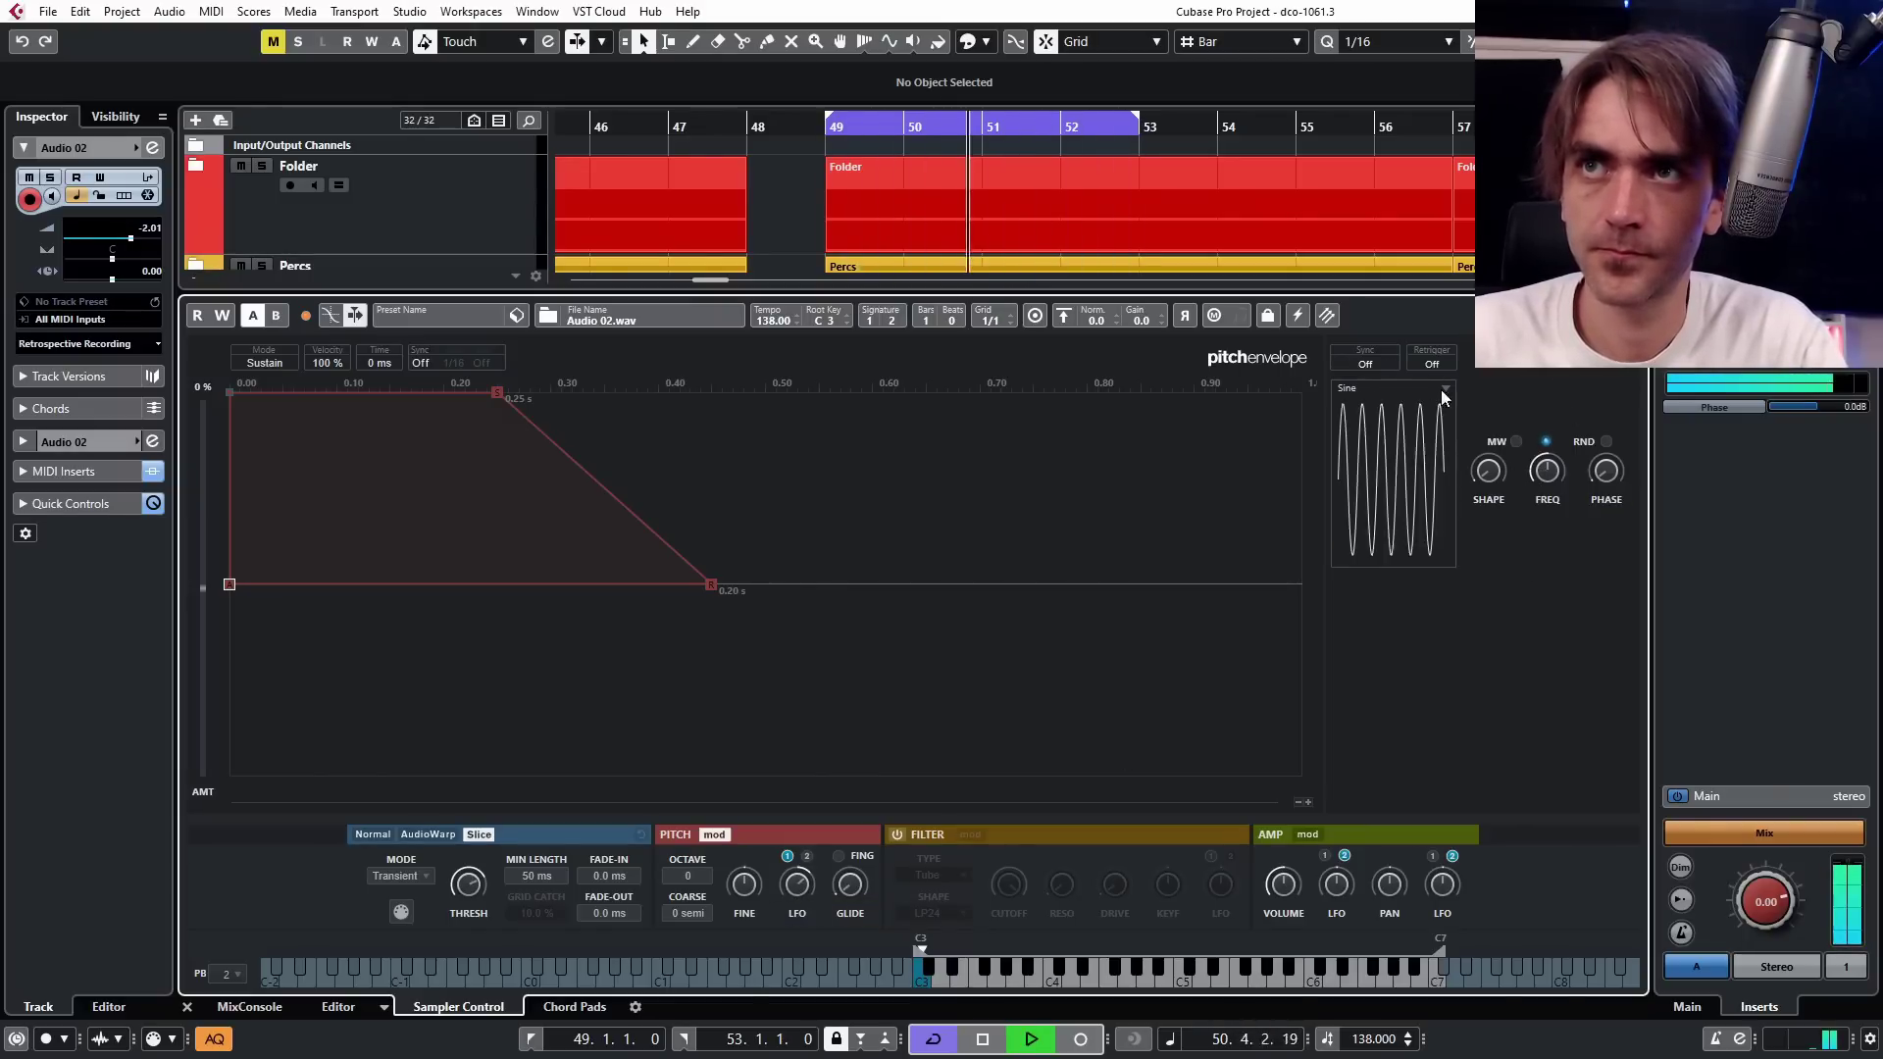
pyautogui.click(896, 835)
pyautogui.moveTo(1008, 886); pyautogui.dragTo(998, 981)
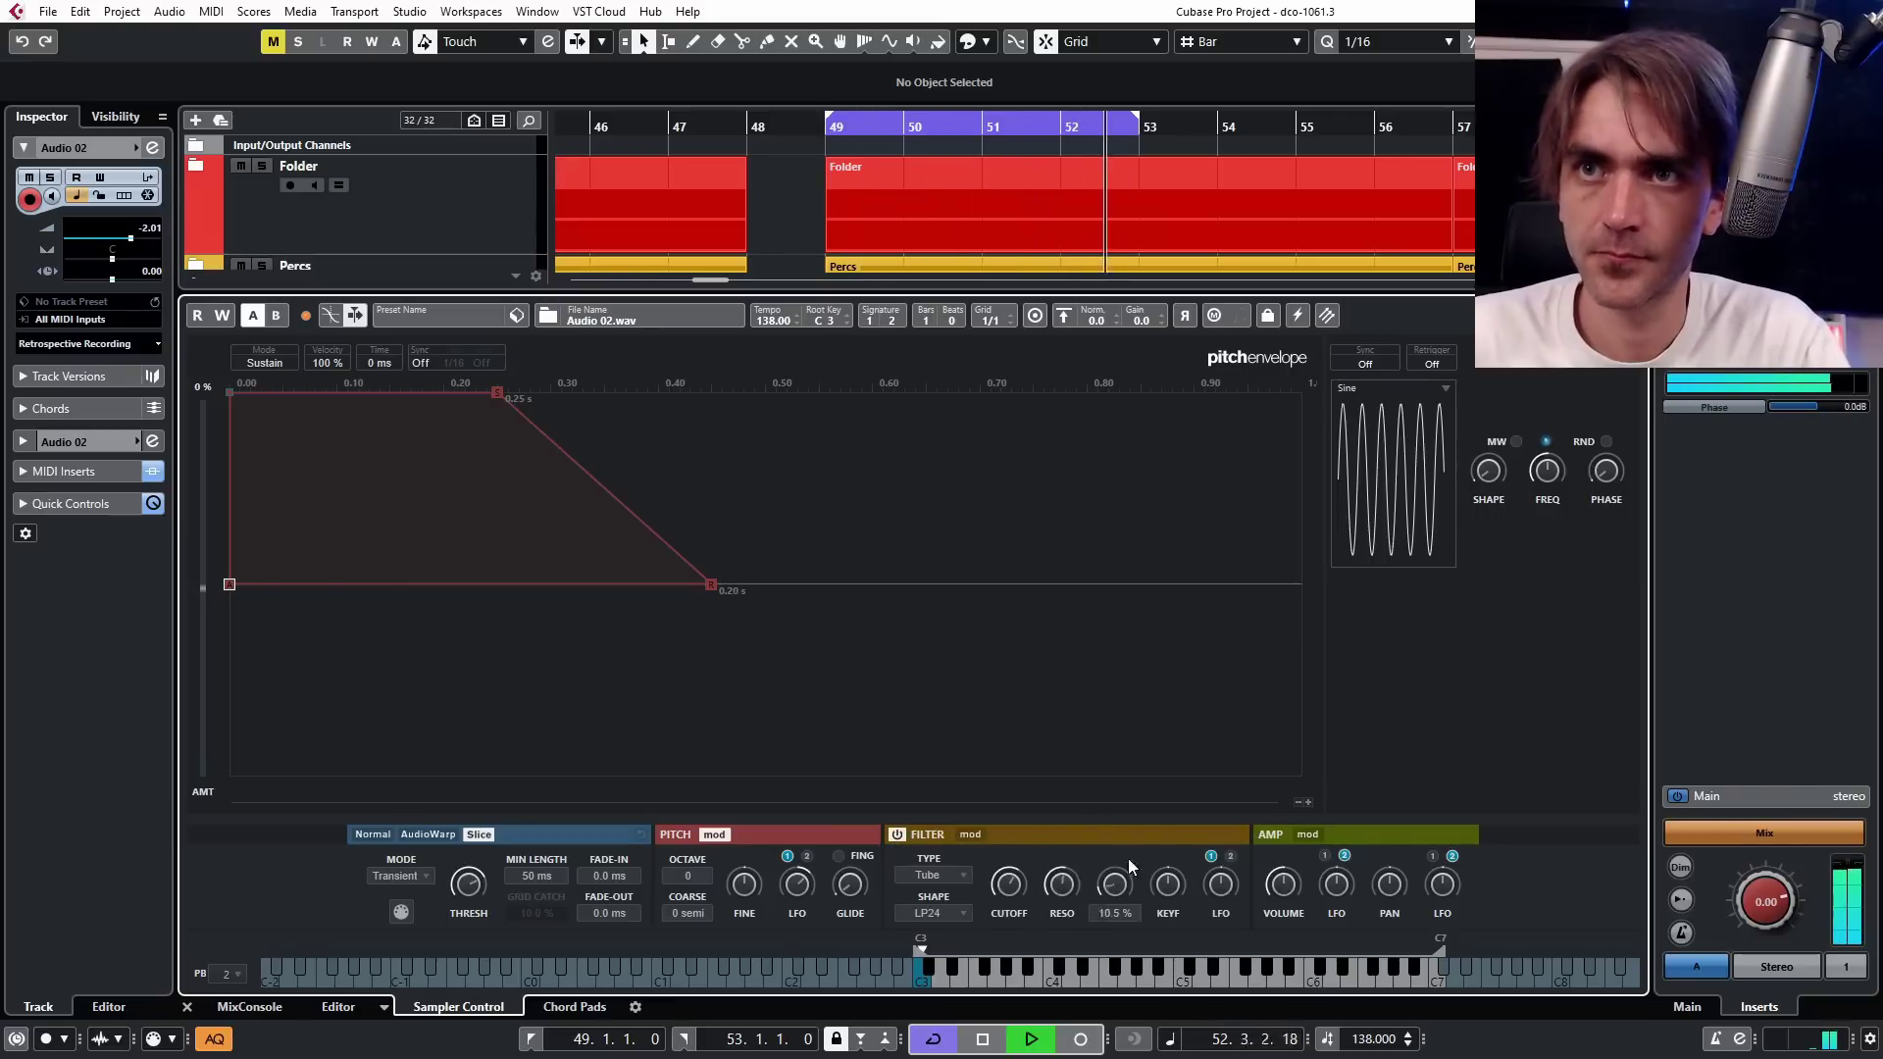
pyautogui.moveTo(1020, 904); pyautogui.dragTo(1050, 873)
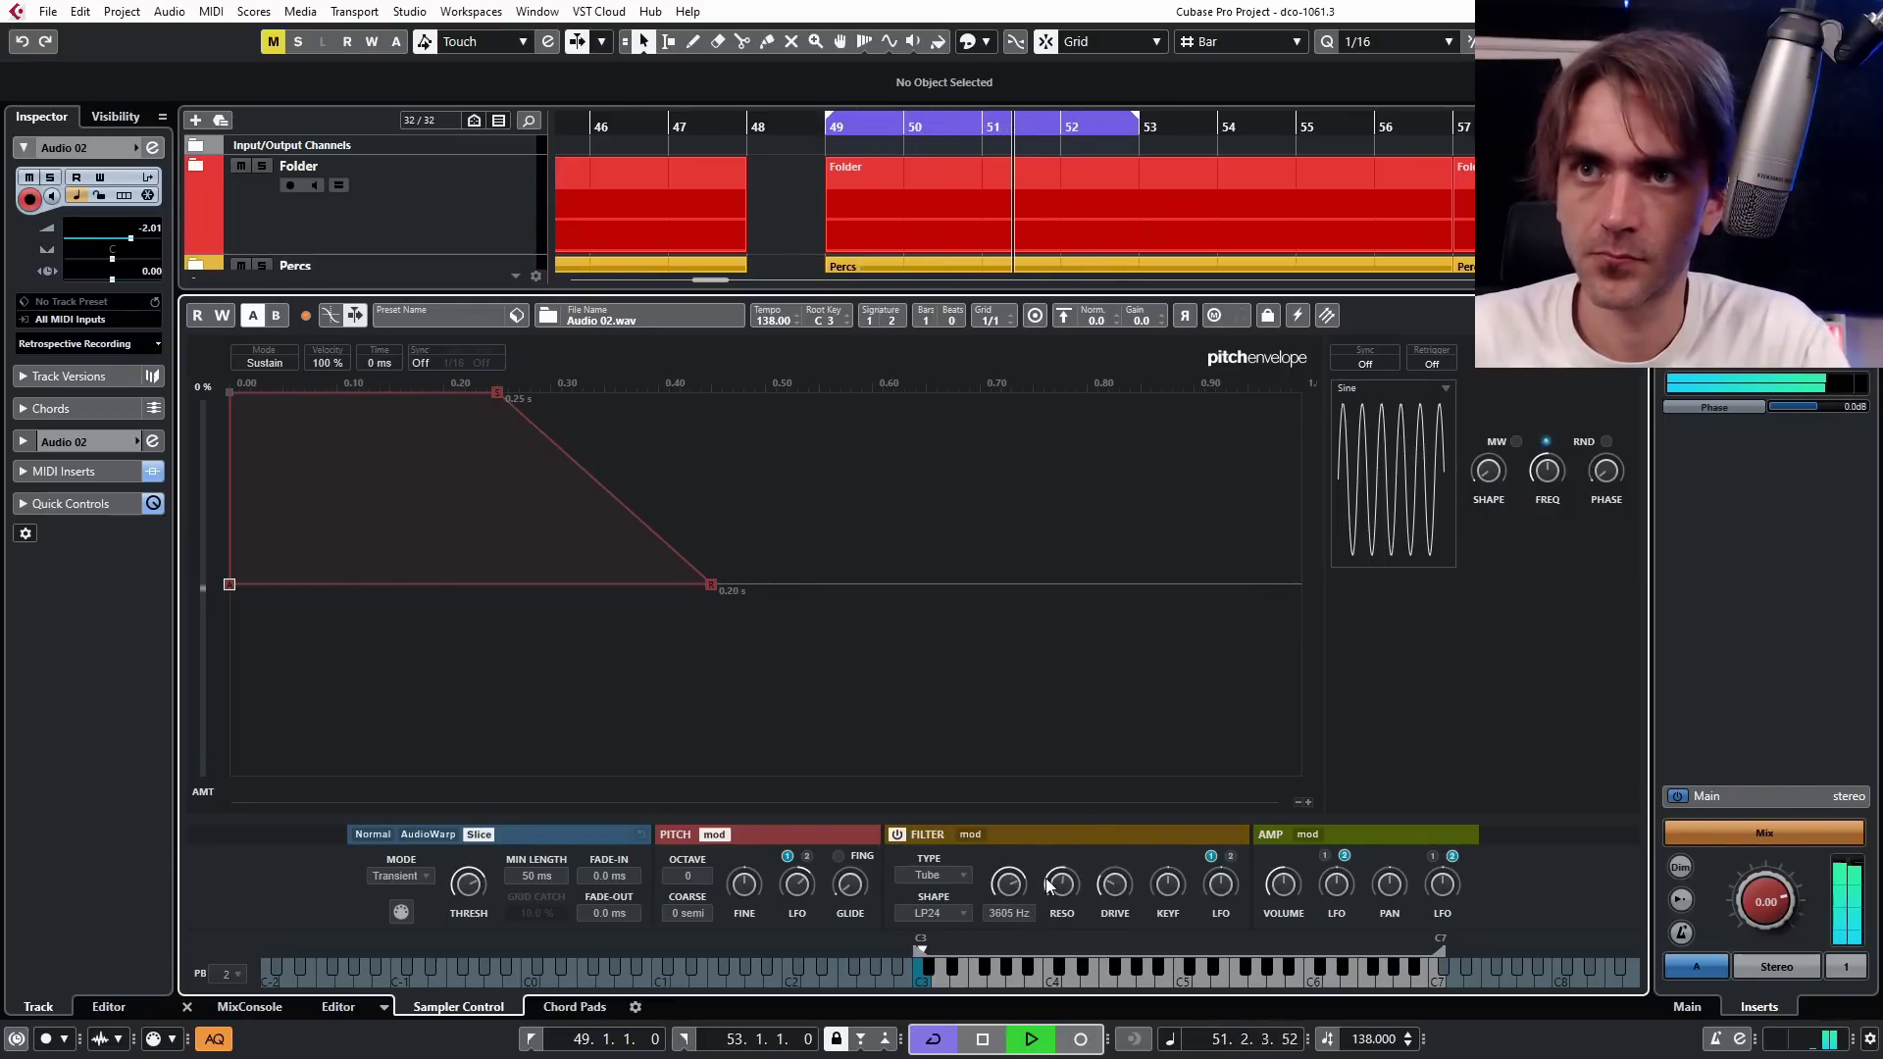
# Change the sampler filter shape to BP24 and sweep the cutoff to 1227 Hz.
pyautogui.click(935, 912)
pyautogui.click(950, 914)
pyautogui.click(949, 912)
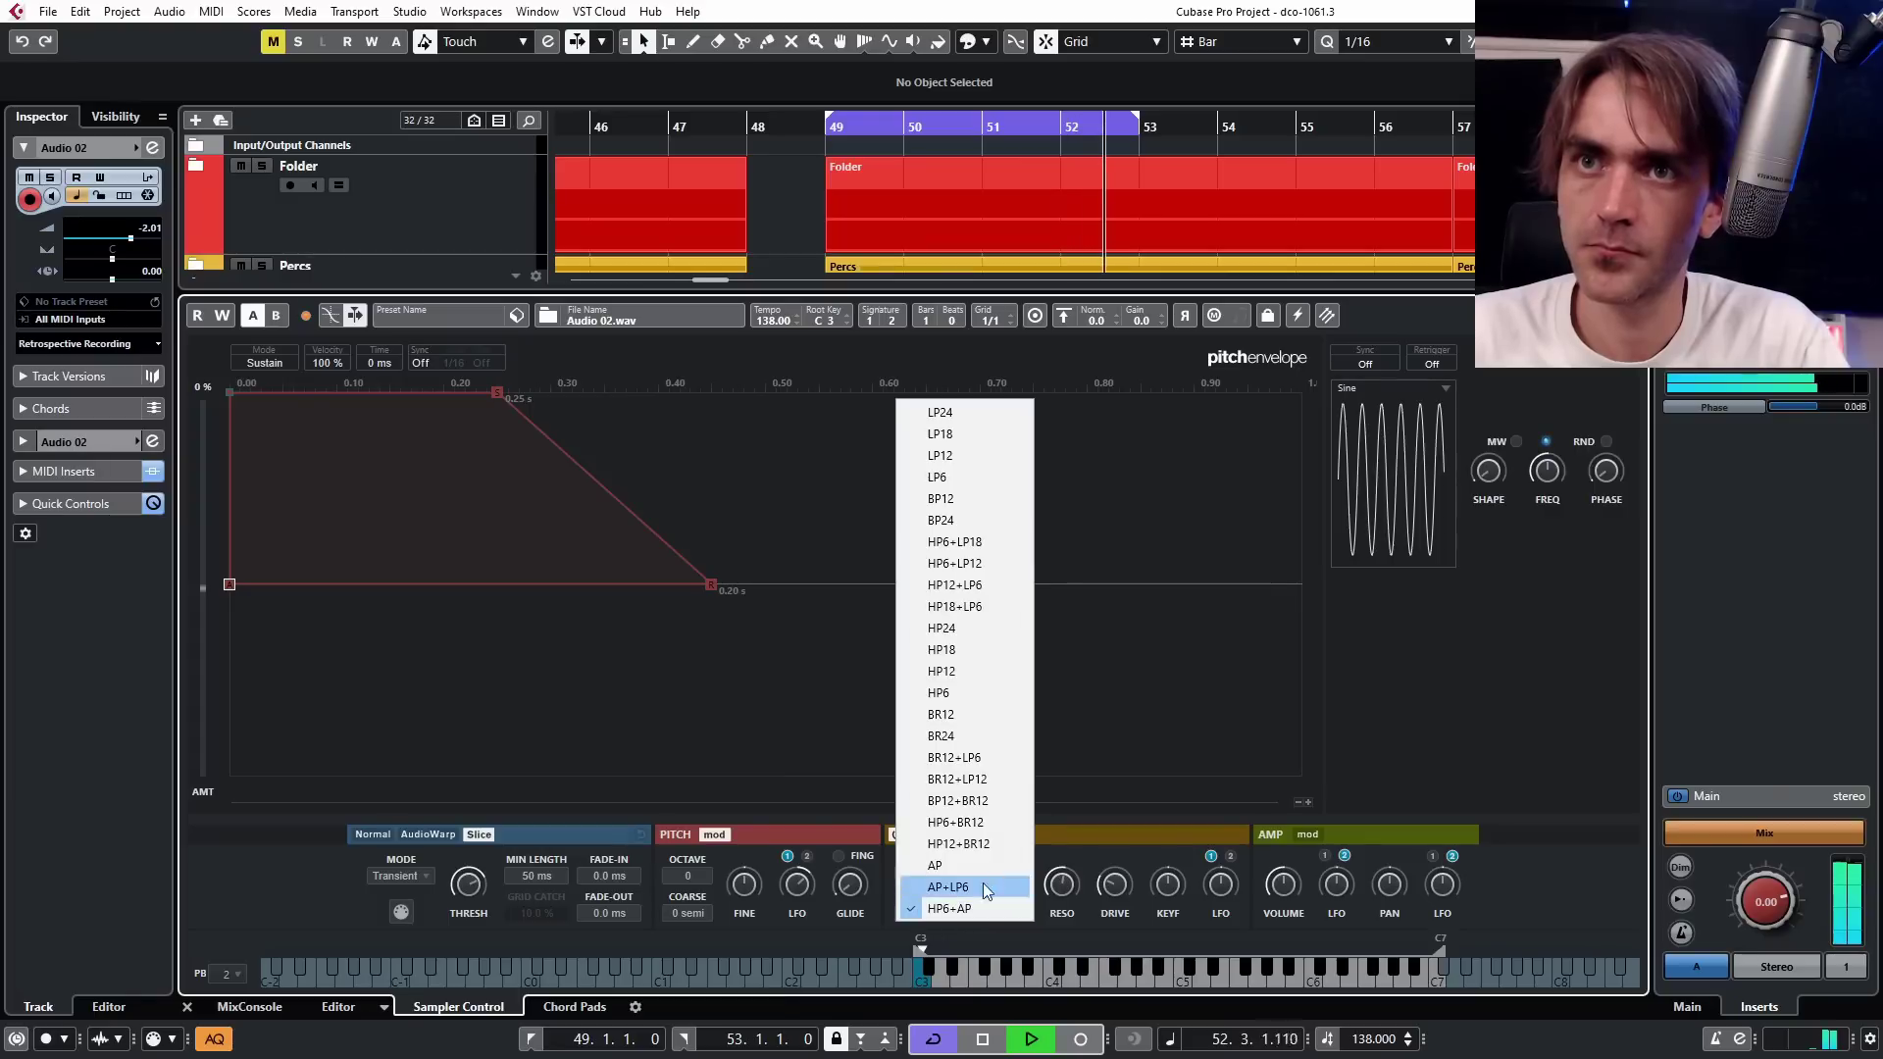
pyautogui.click(967, 521)
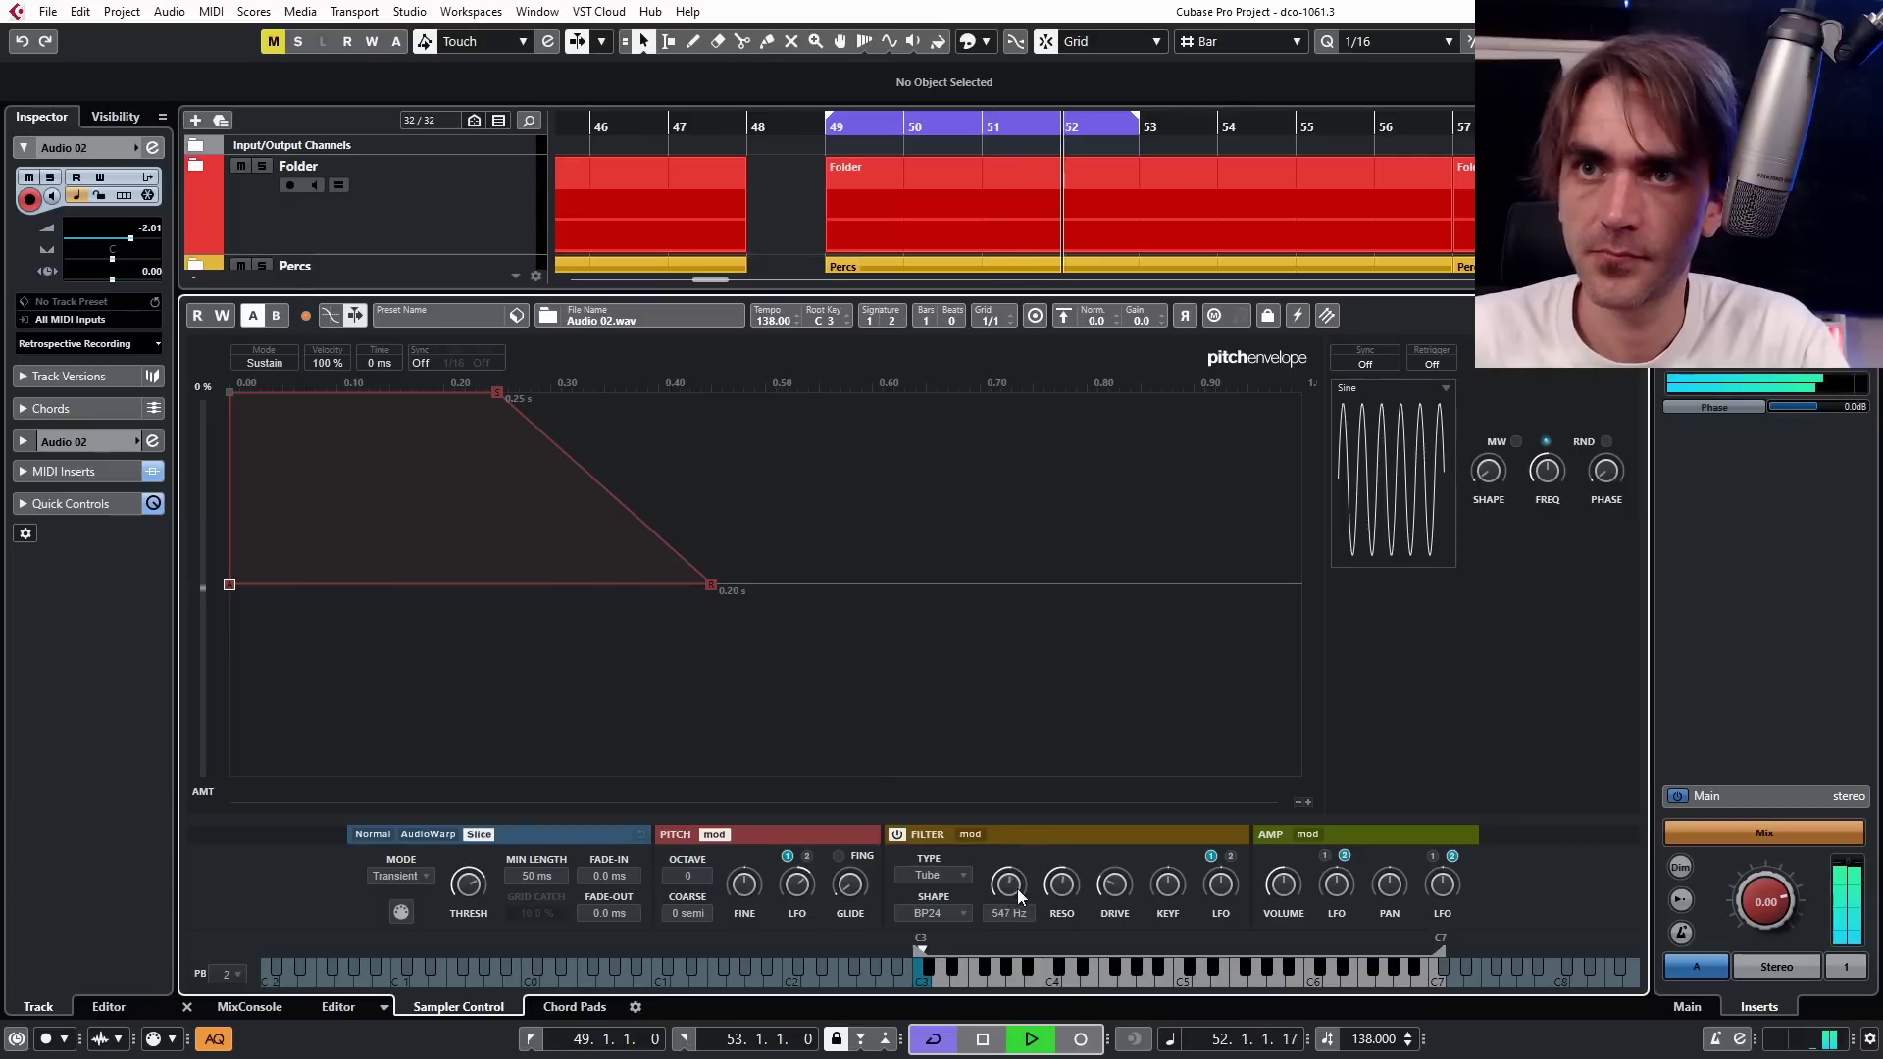
pyautogui.moveTo(1028, 861); pyautogui.dragTo(1117, 891)
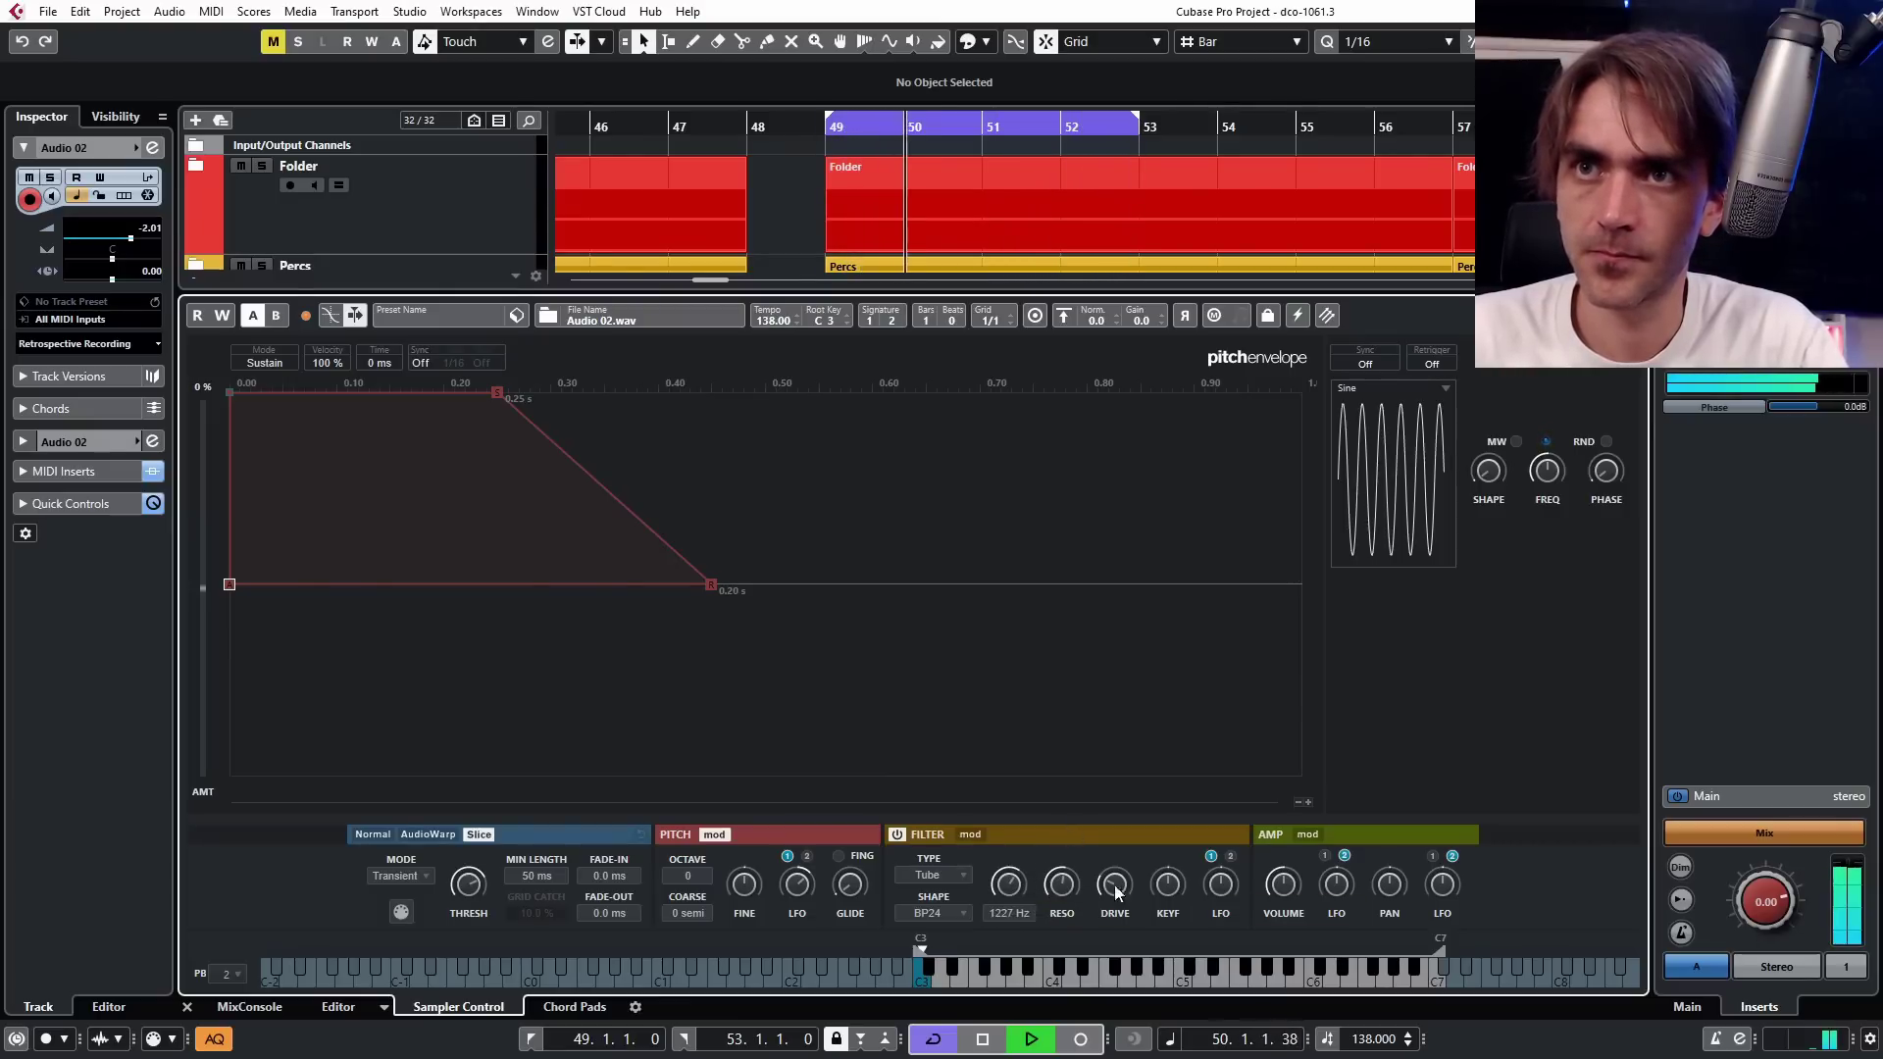
# Modulate the filter with LFO 2 at a raised depth, using the S & H 1 waveform and Tempo + Beat sync.
pyautogui.click(1231, 858)
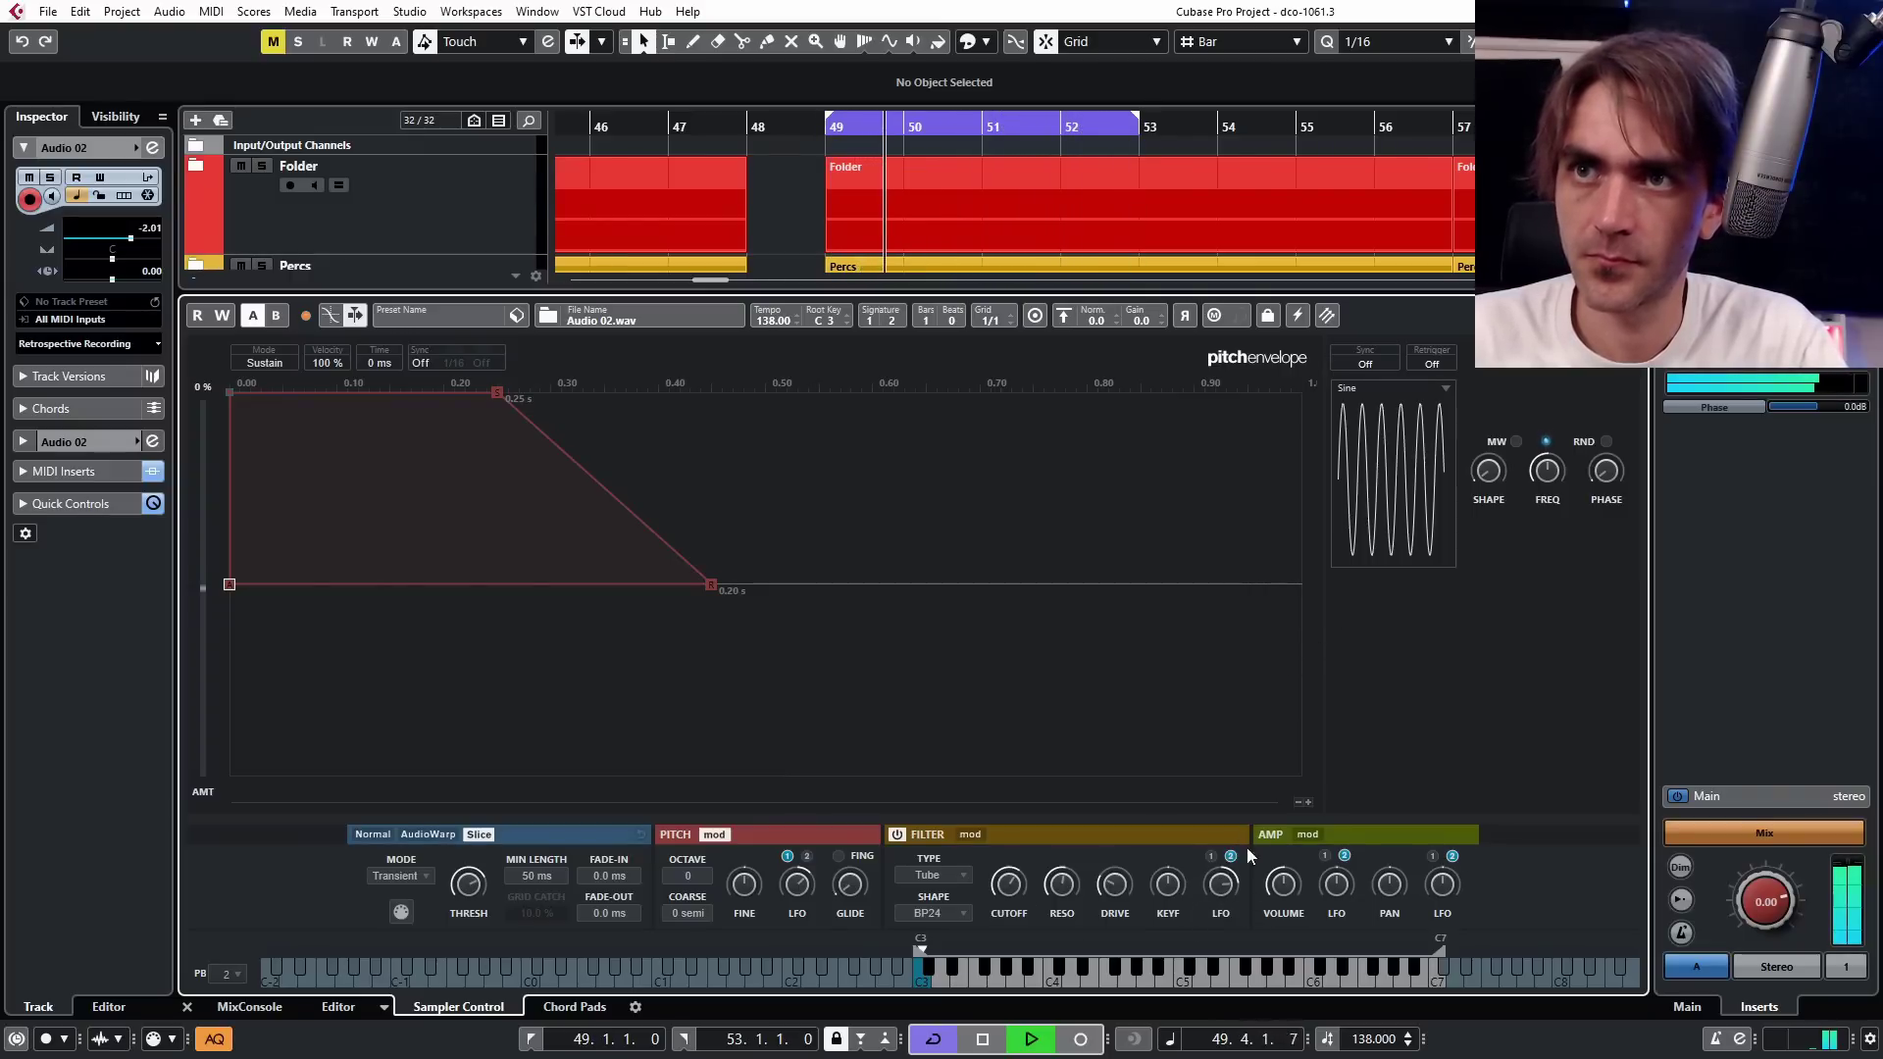
pyautogui.click(1412, 550)
pyautogui.click(1413, 547)
pyautogui.click(1365, 360)
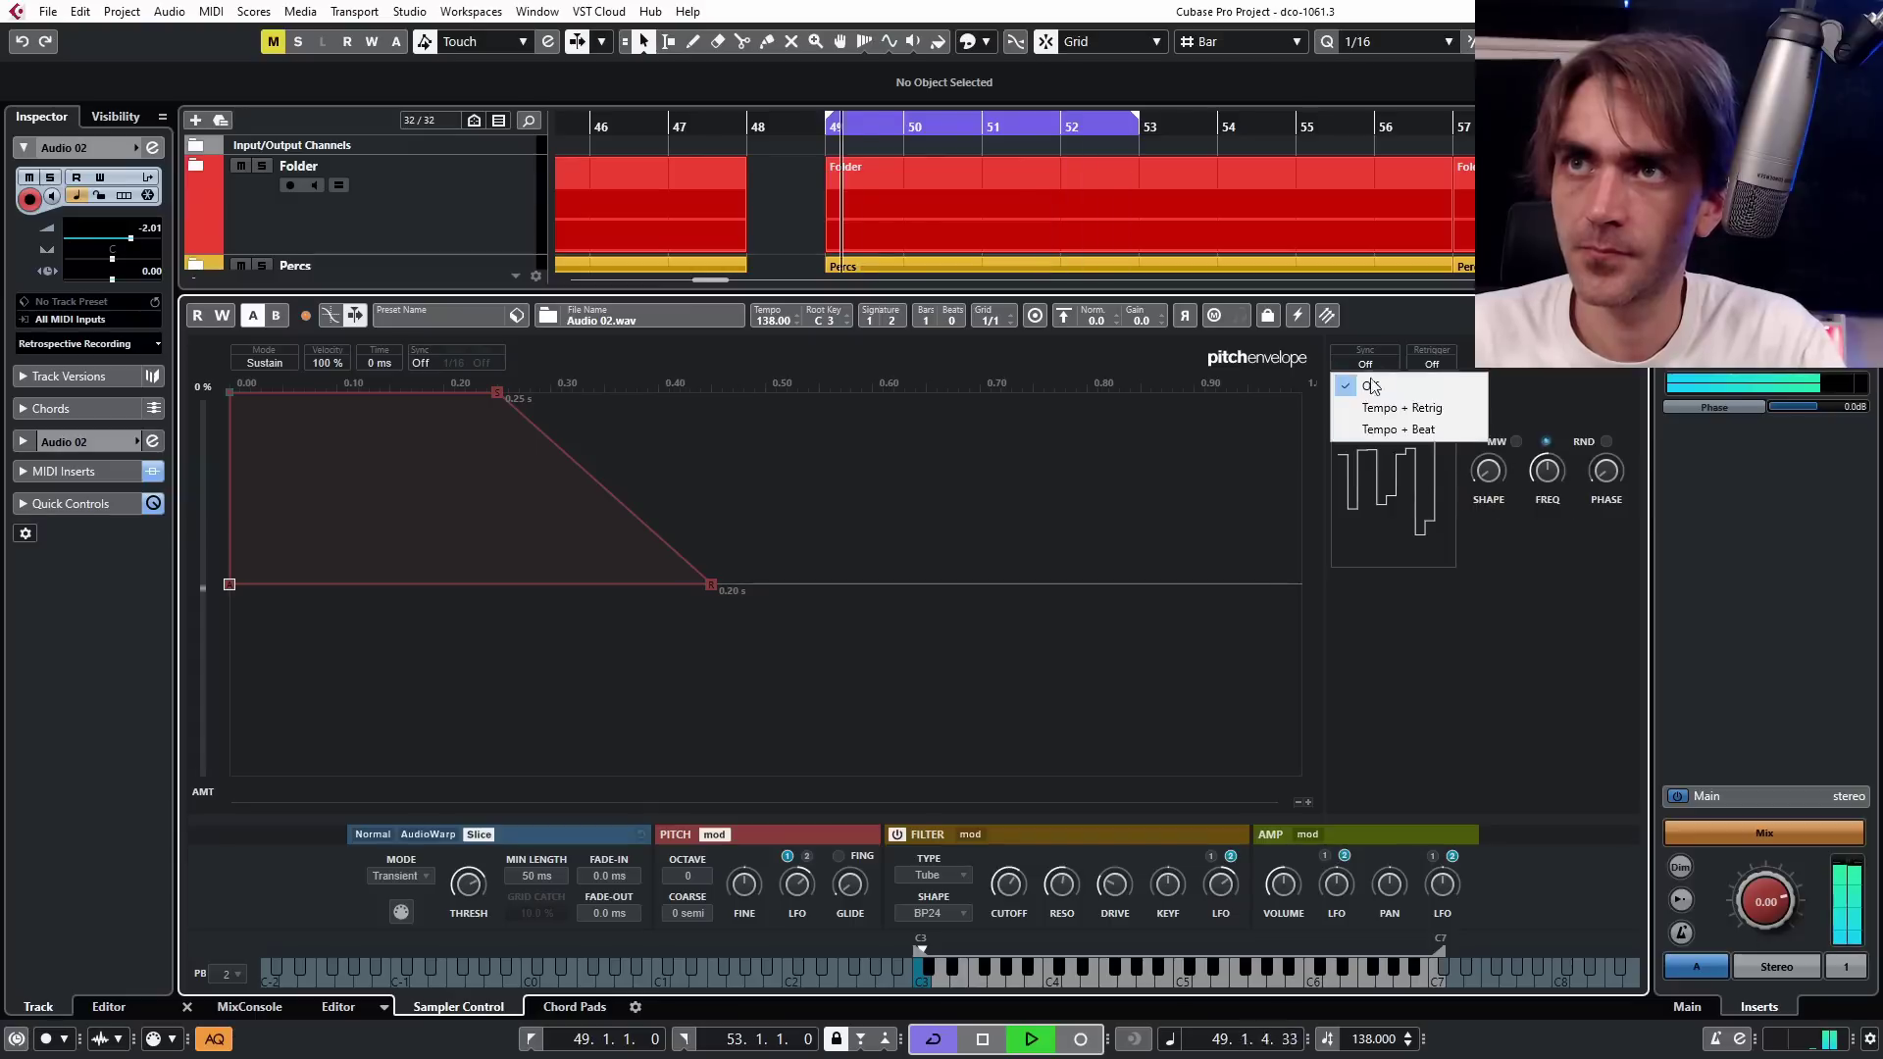
pyautogui.click(1383, 432)
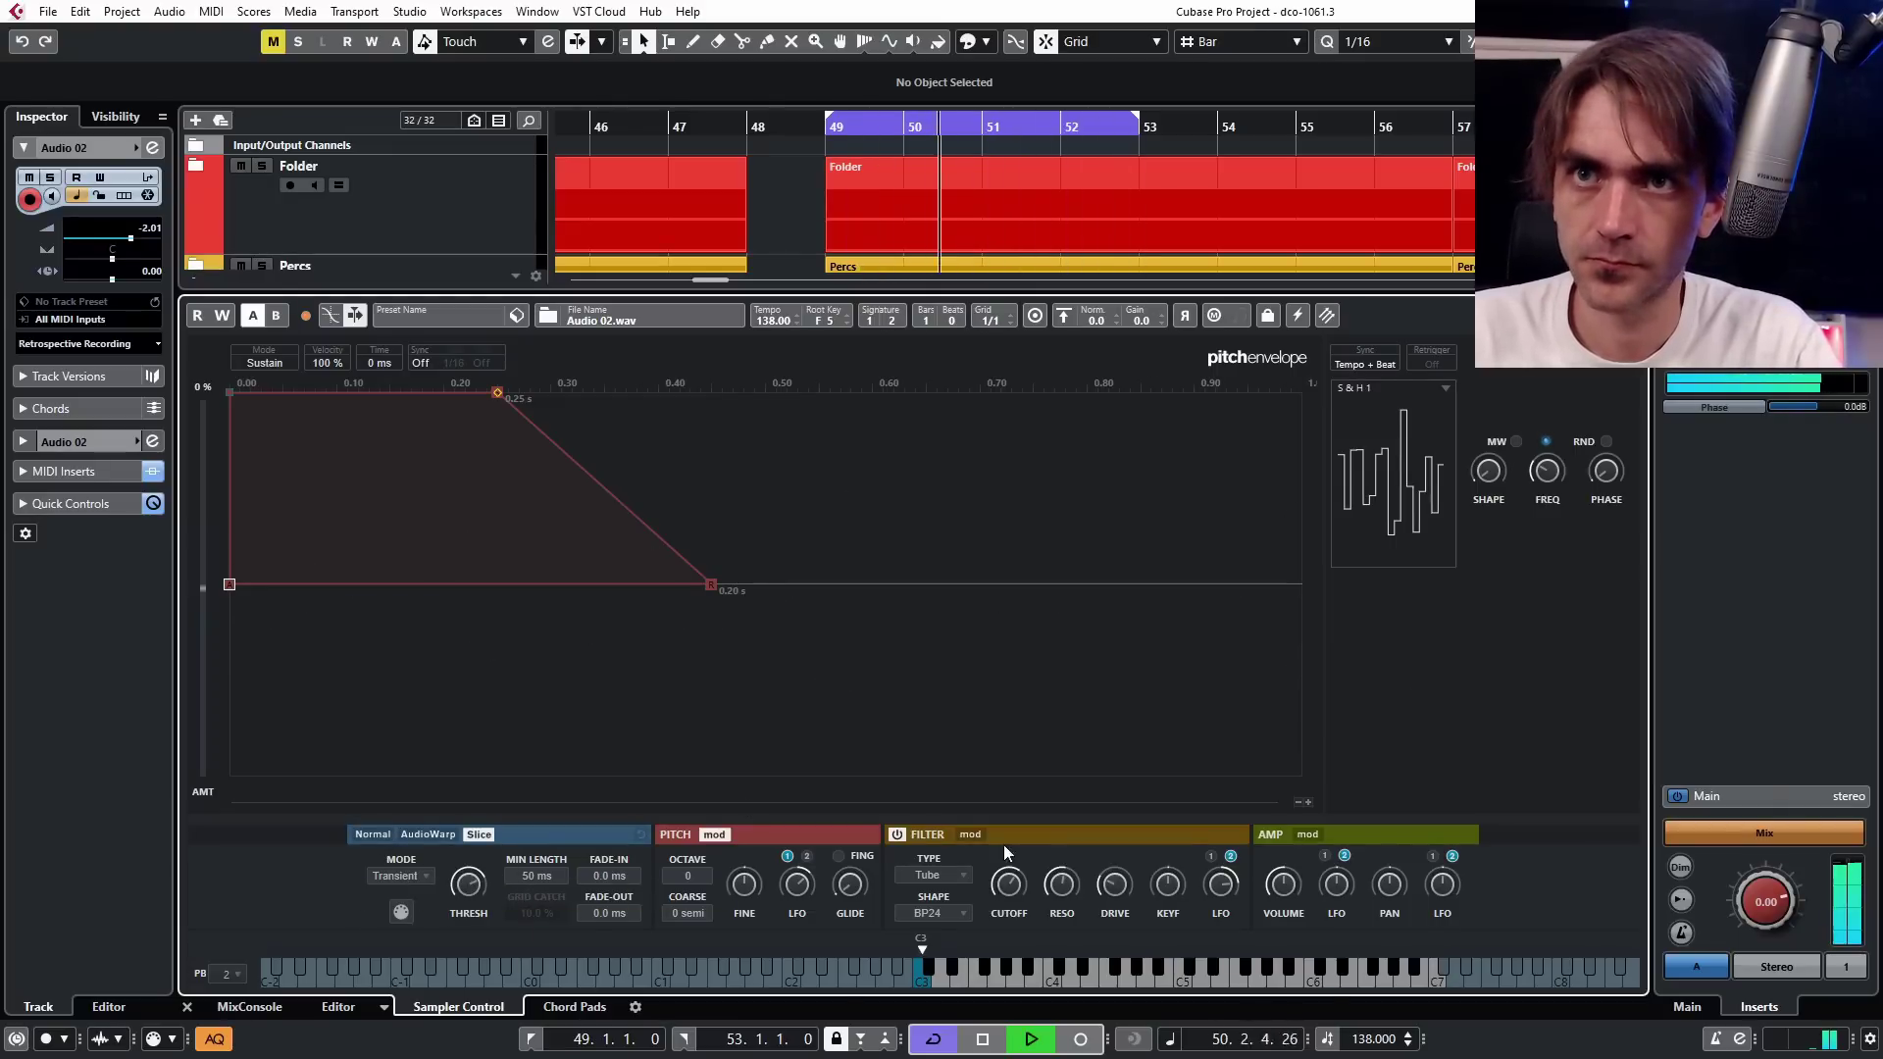
# Check the amp modulation page, turn off the random Length setting in MIDI Modifiers, and return to the slice waveform.
pyautogui.click(1308, 834)
pyautogui.click(64, 471)
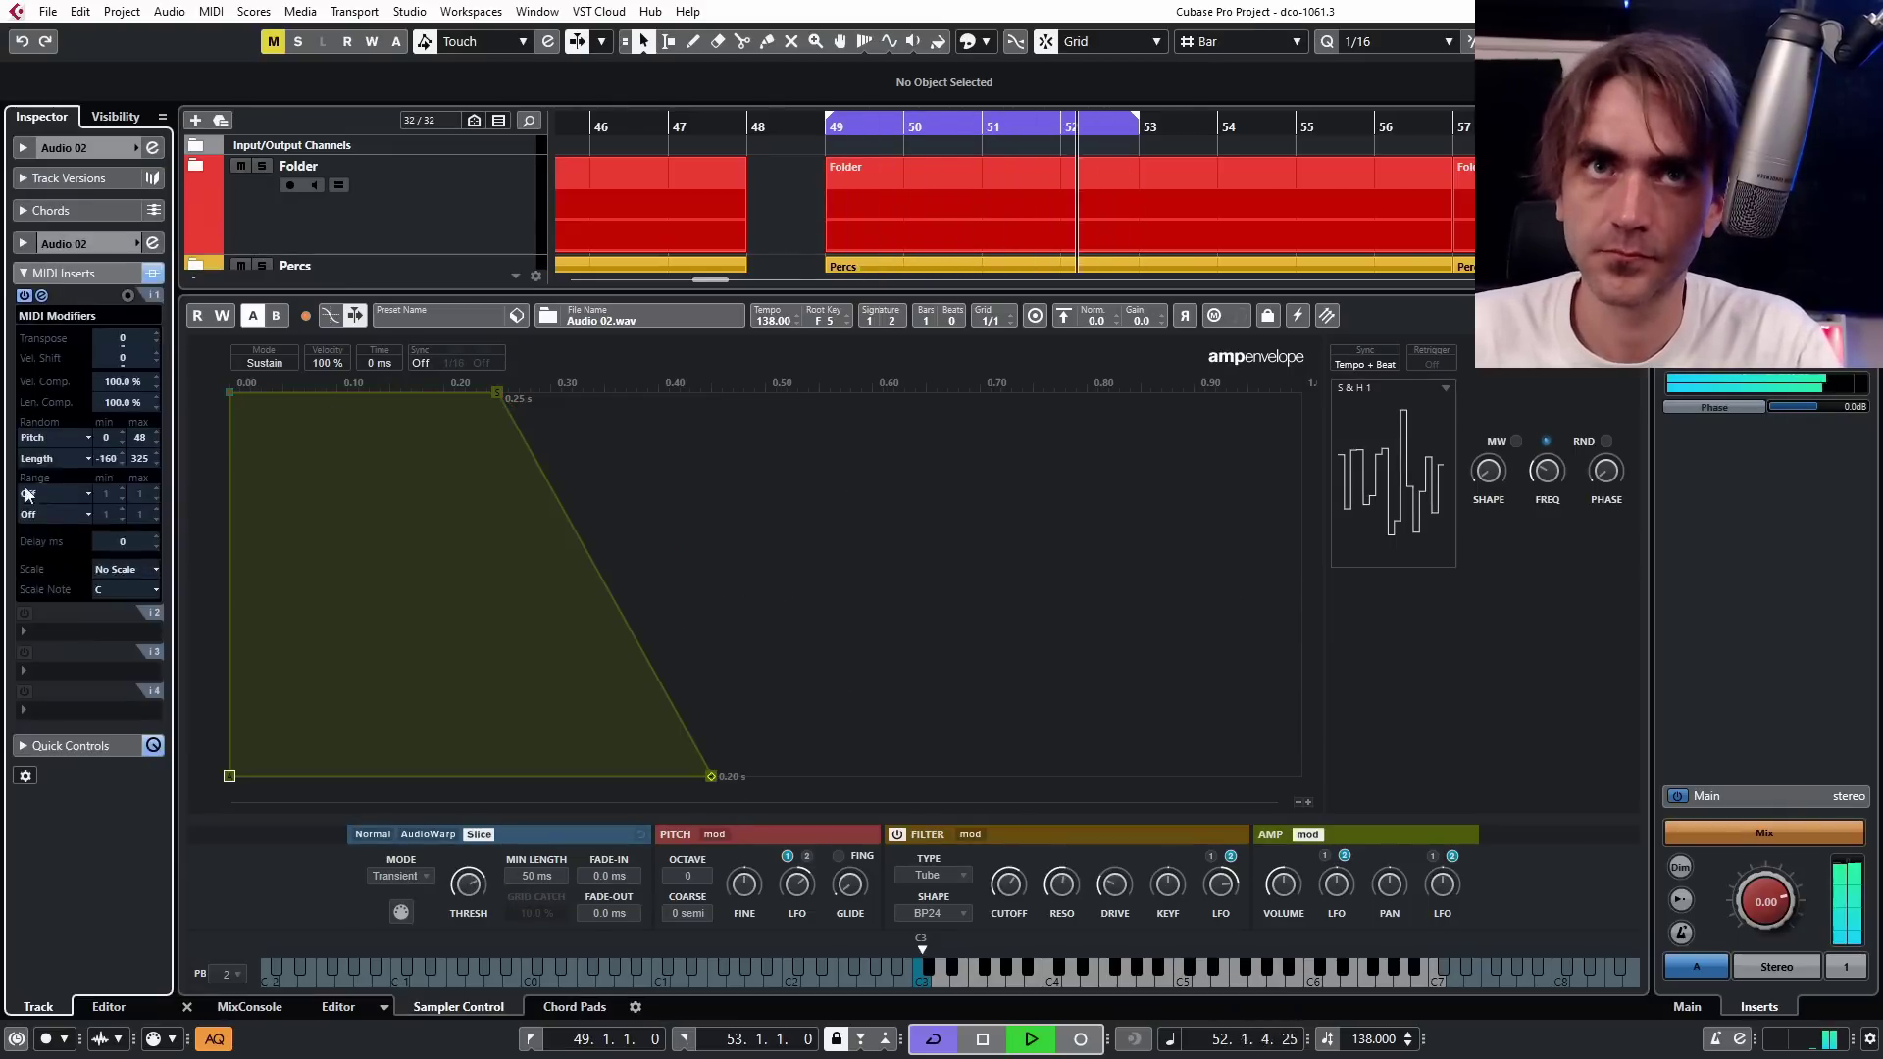
pyautogui.click(533, 839)
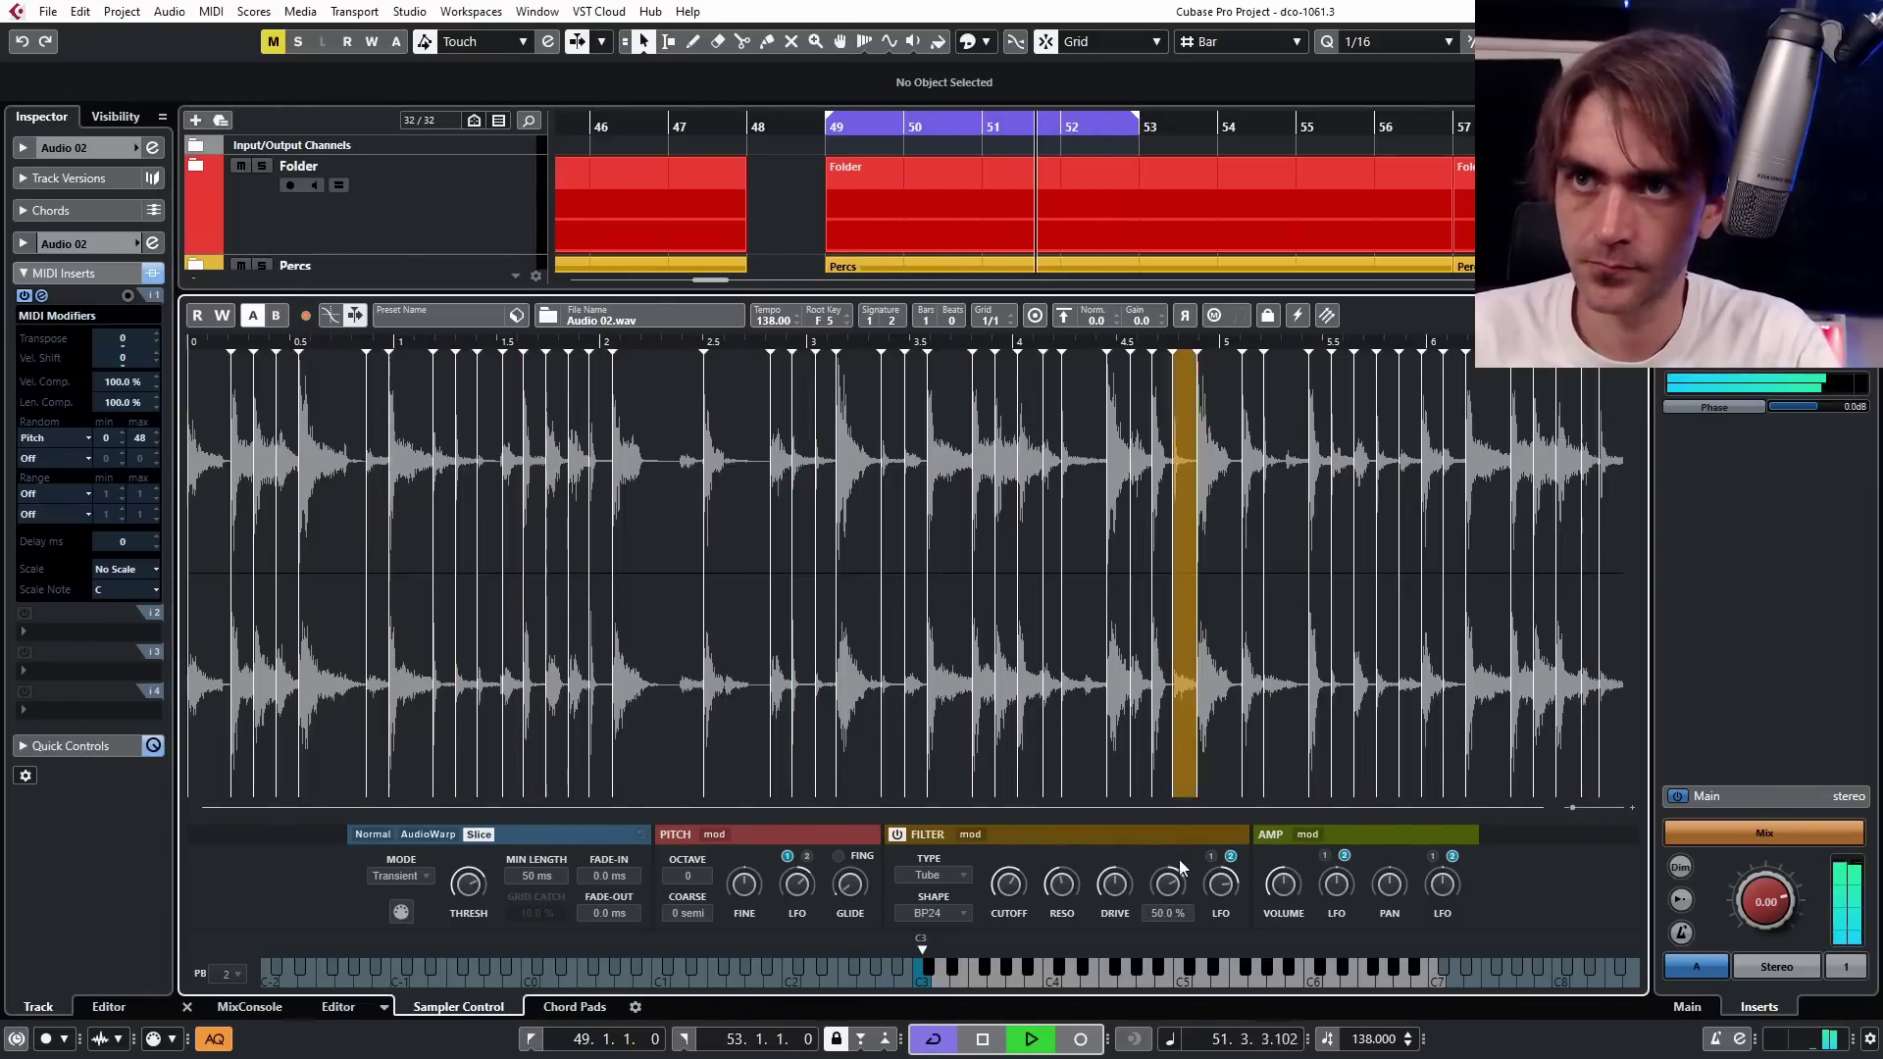
# Set the sampler pitch to octave 1 and coarse 4 semitones, and lower the filter cutoff to 451 Hz.
pyautogui.moveTo(1128, 927)
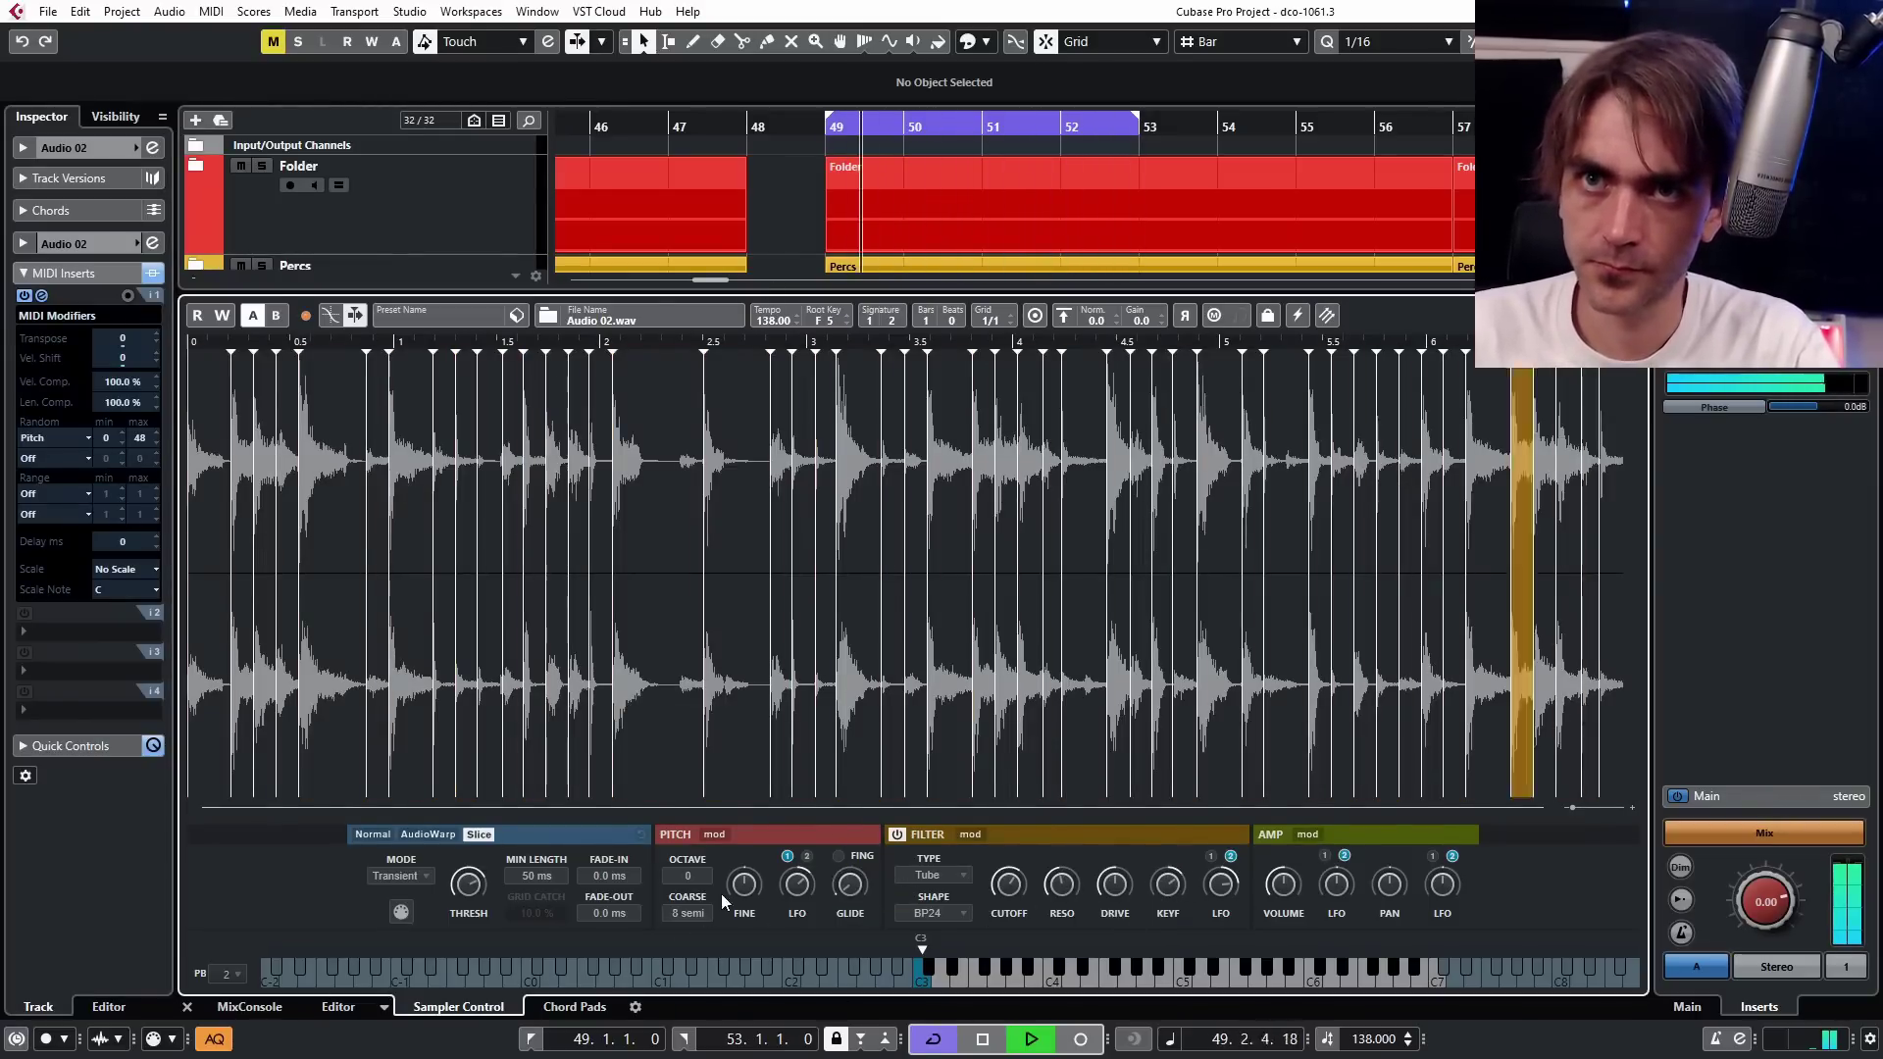
pyautogui.scroll(11, 691, 914)
pyautogui.scroll(5, 692, 914)
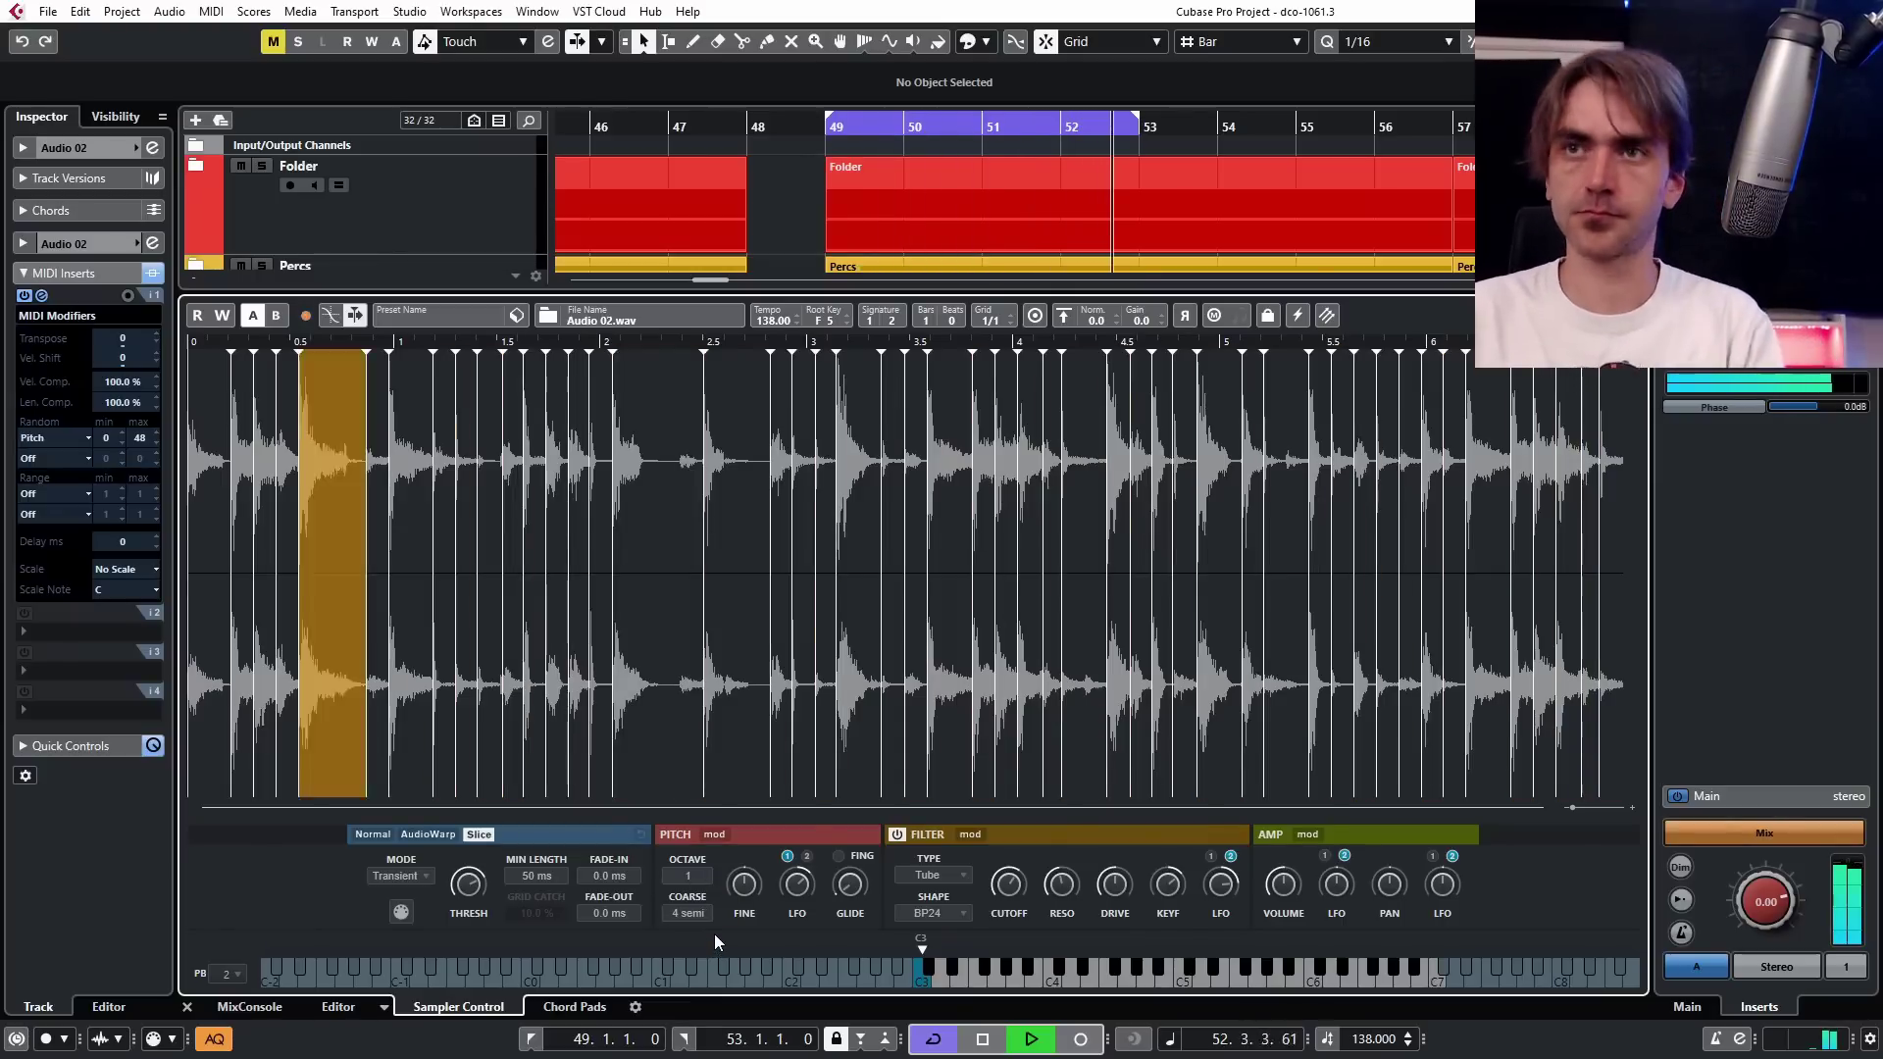
pyautogui.moveTo(1010, 888)
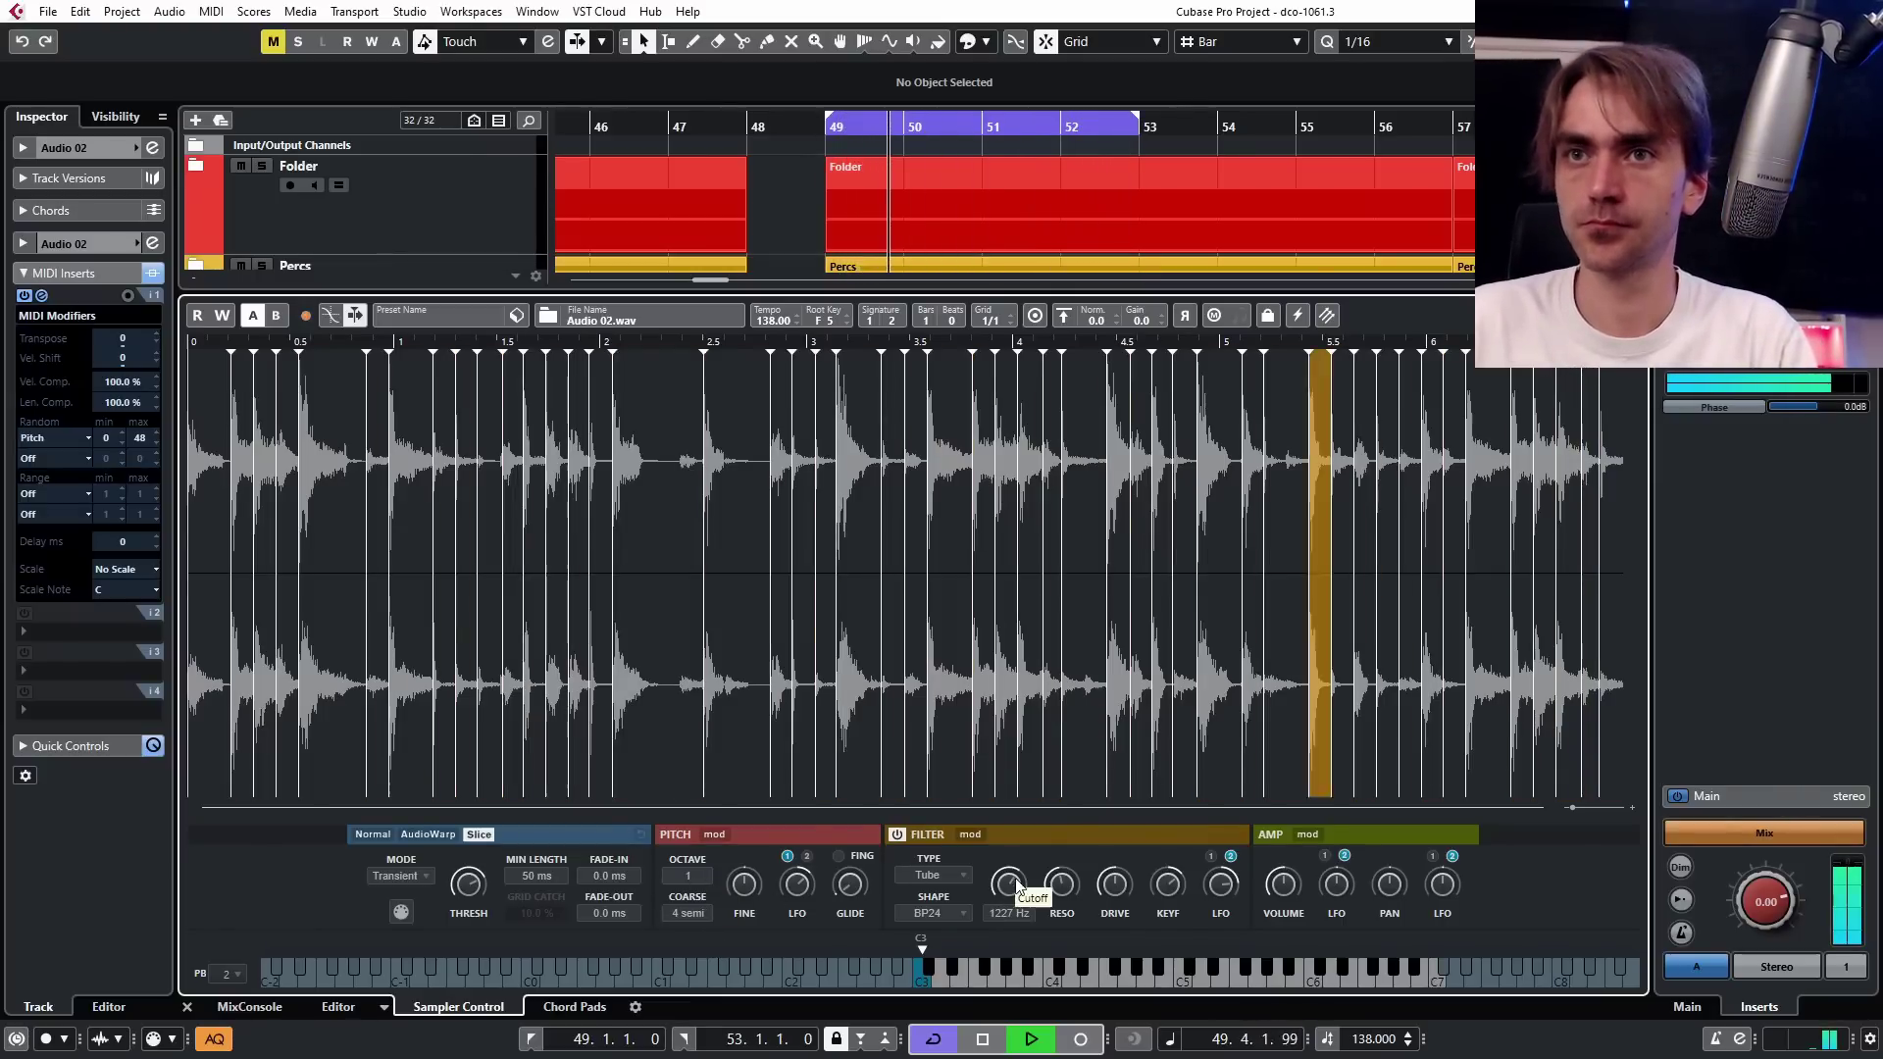
pyautogui.moveTo(1104, 887)
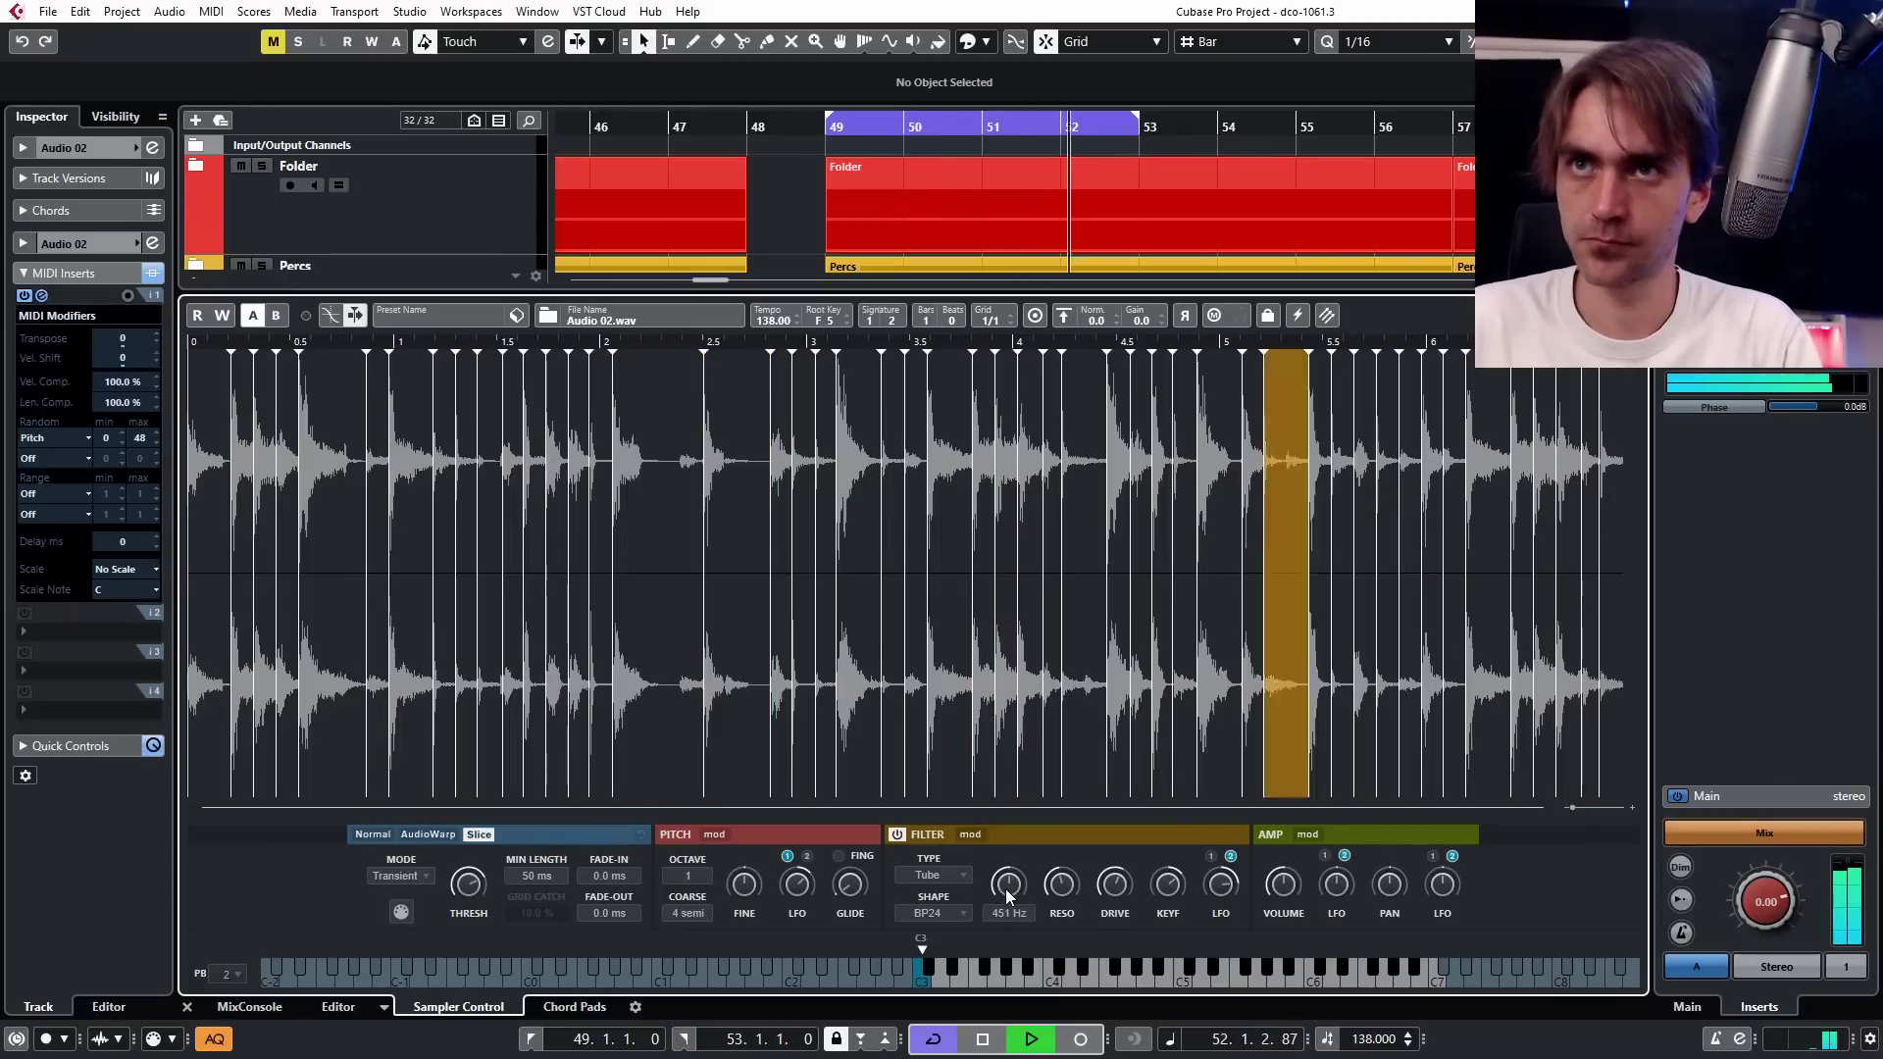
# Compare the Audio 02 sampler track with the original Audio 02 and the red Folder by soloing them, and open the sampler's pitch modulation page.
pyautogui.hotkey('alt', 'F3')
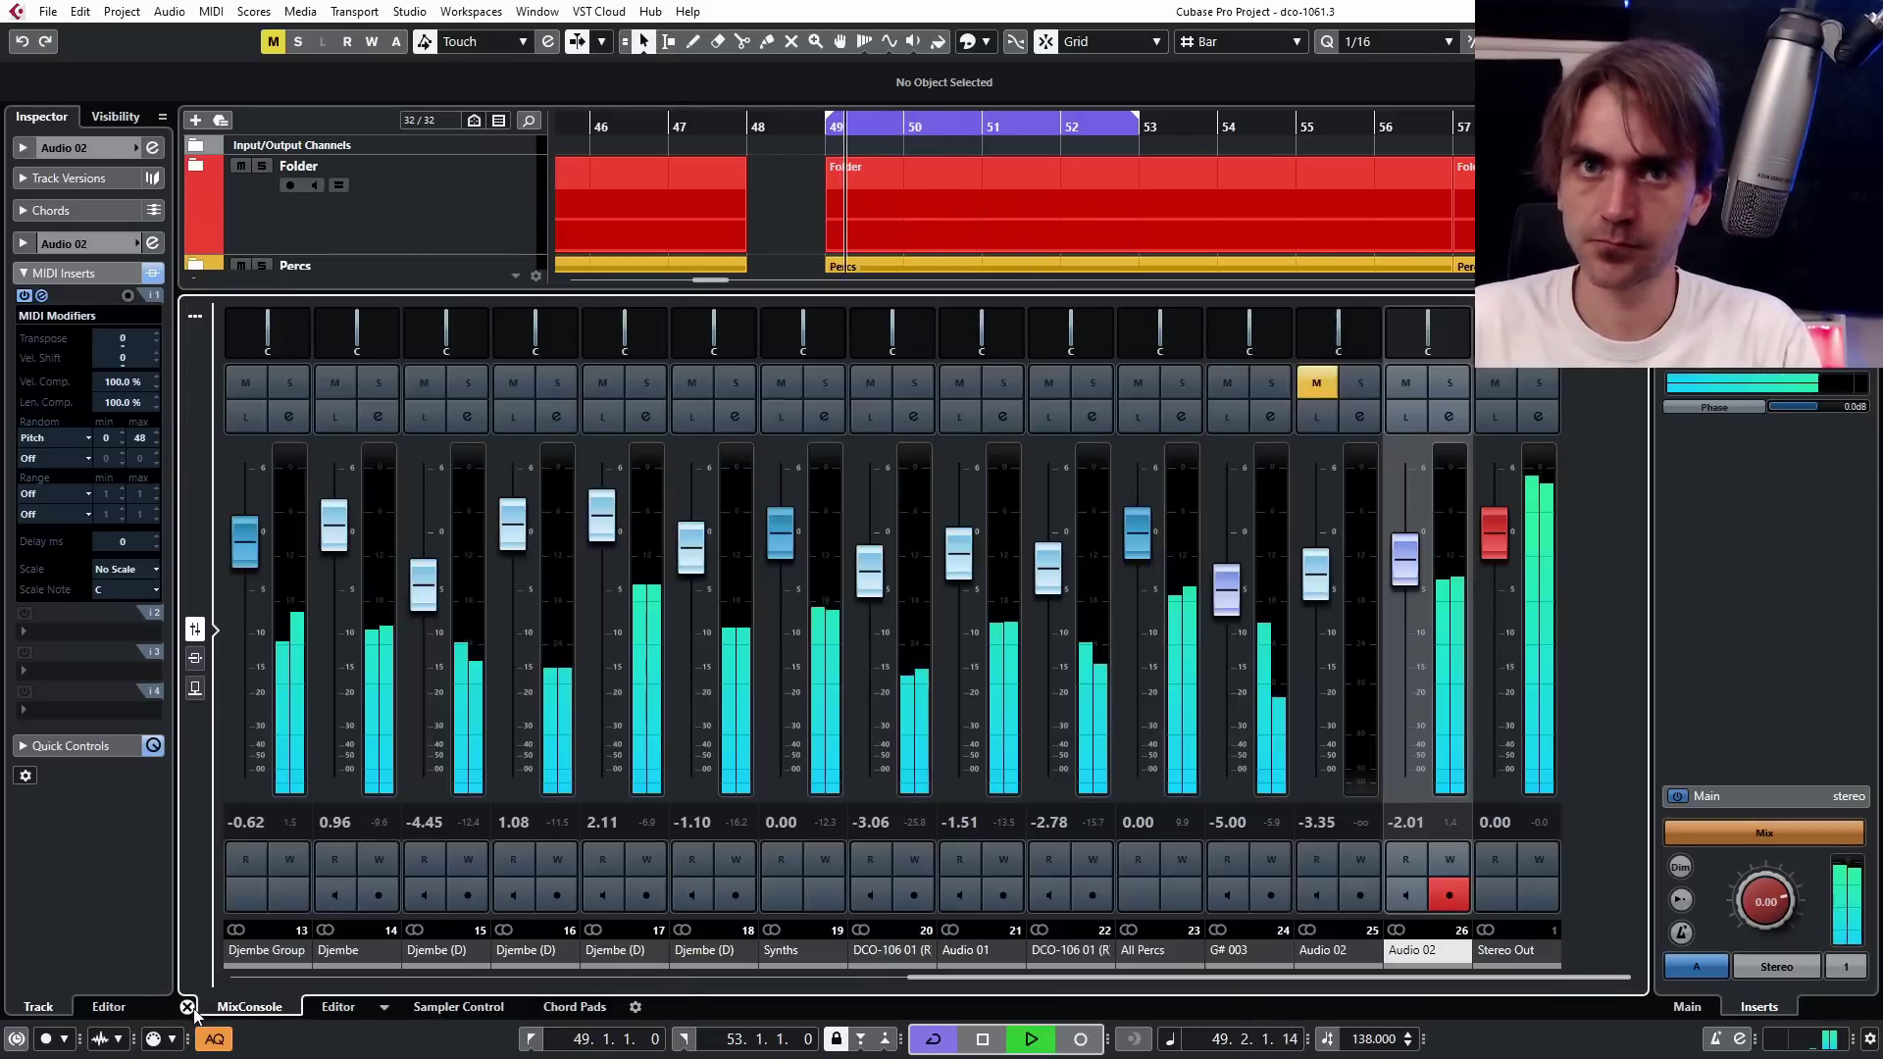
pyautogui.hotkey('alt', 'F3')
pyautogui.click(263, 708)
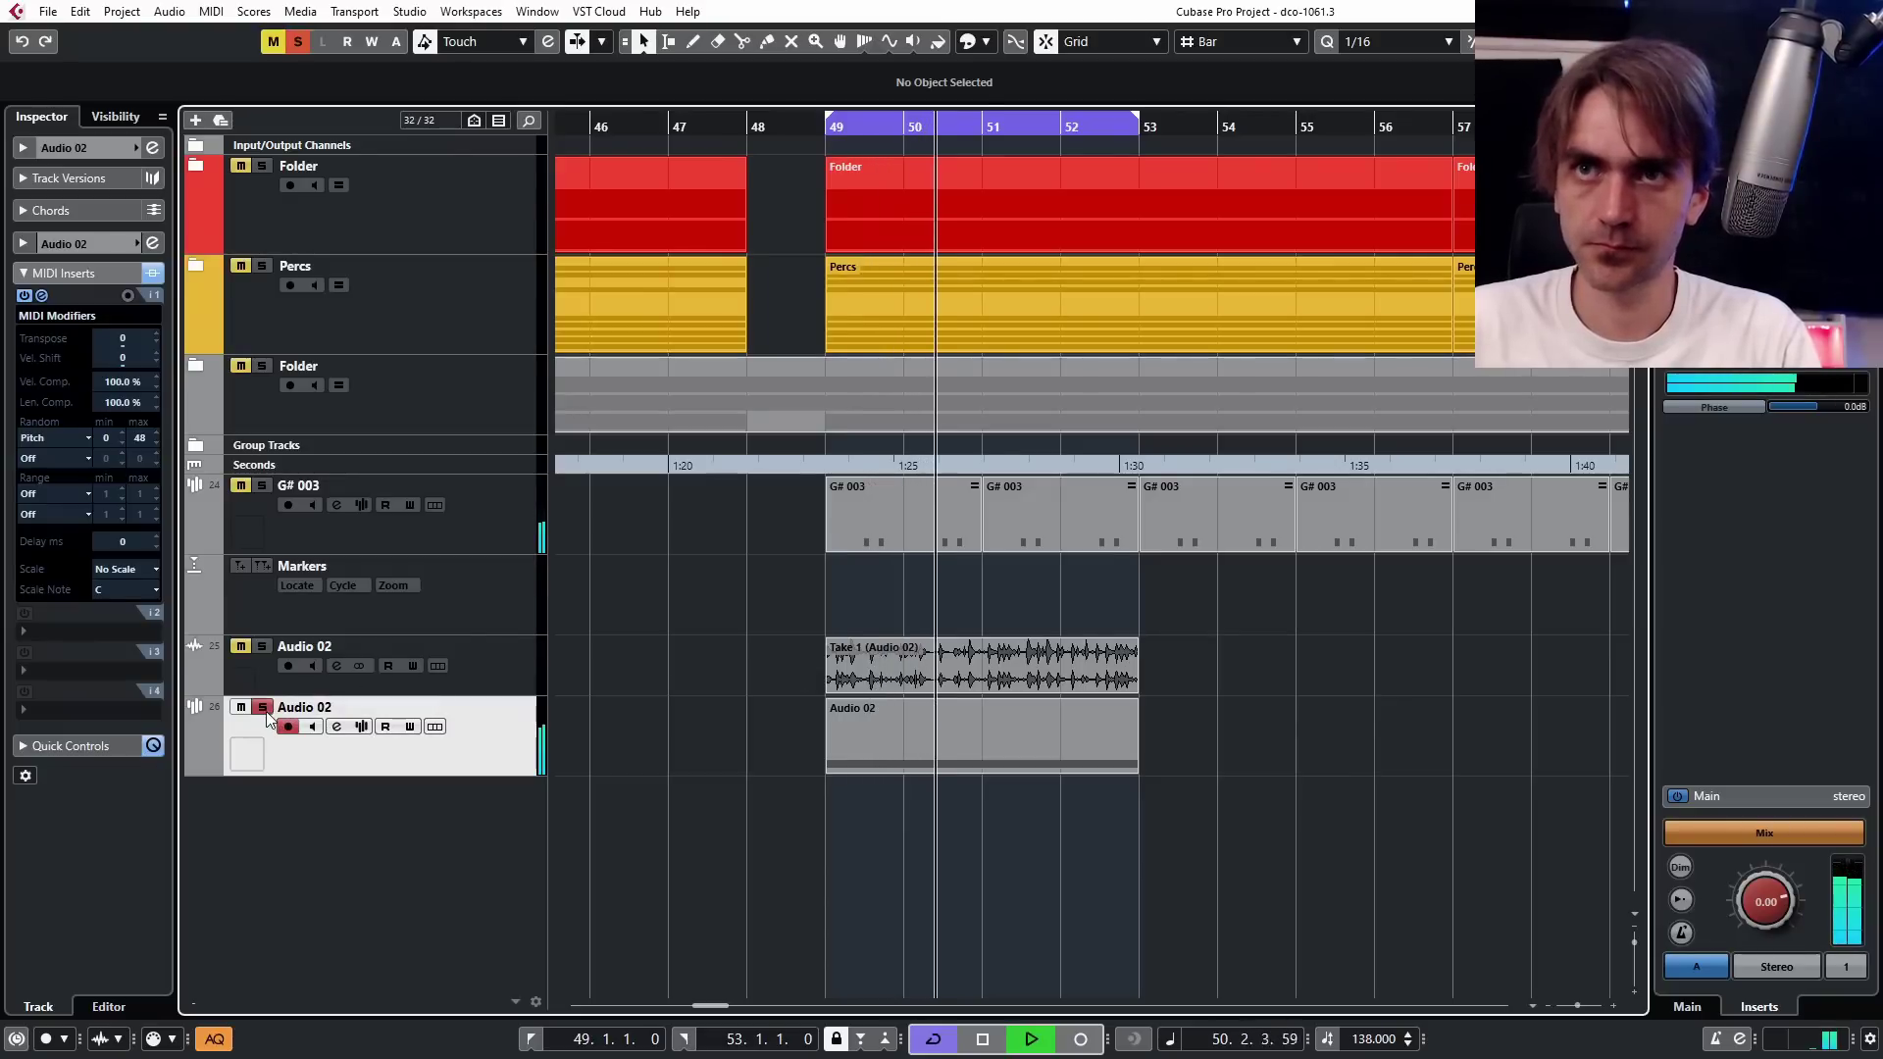
pyautogui.click(263, 647)
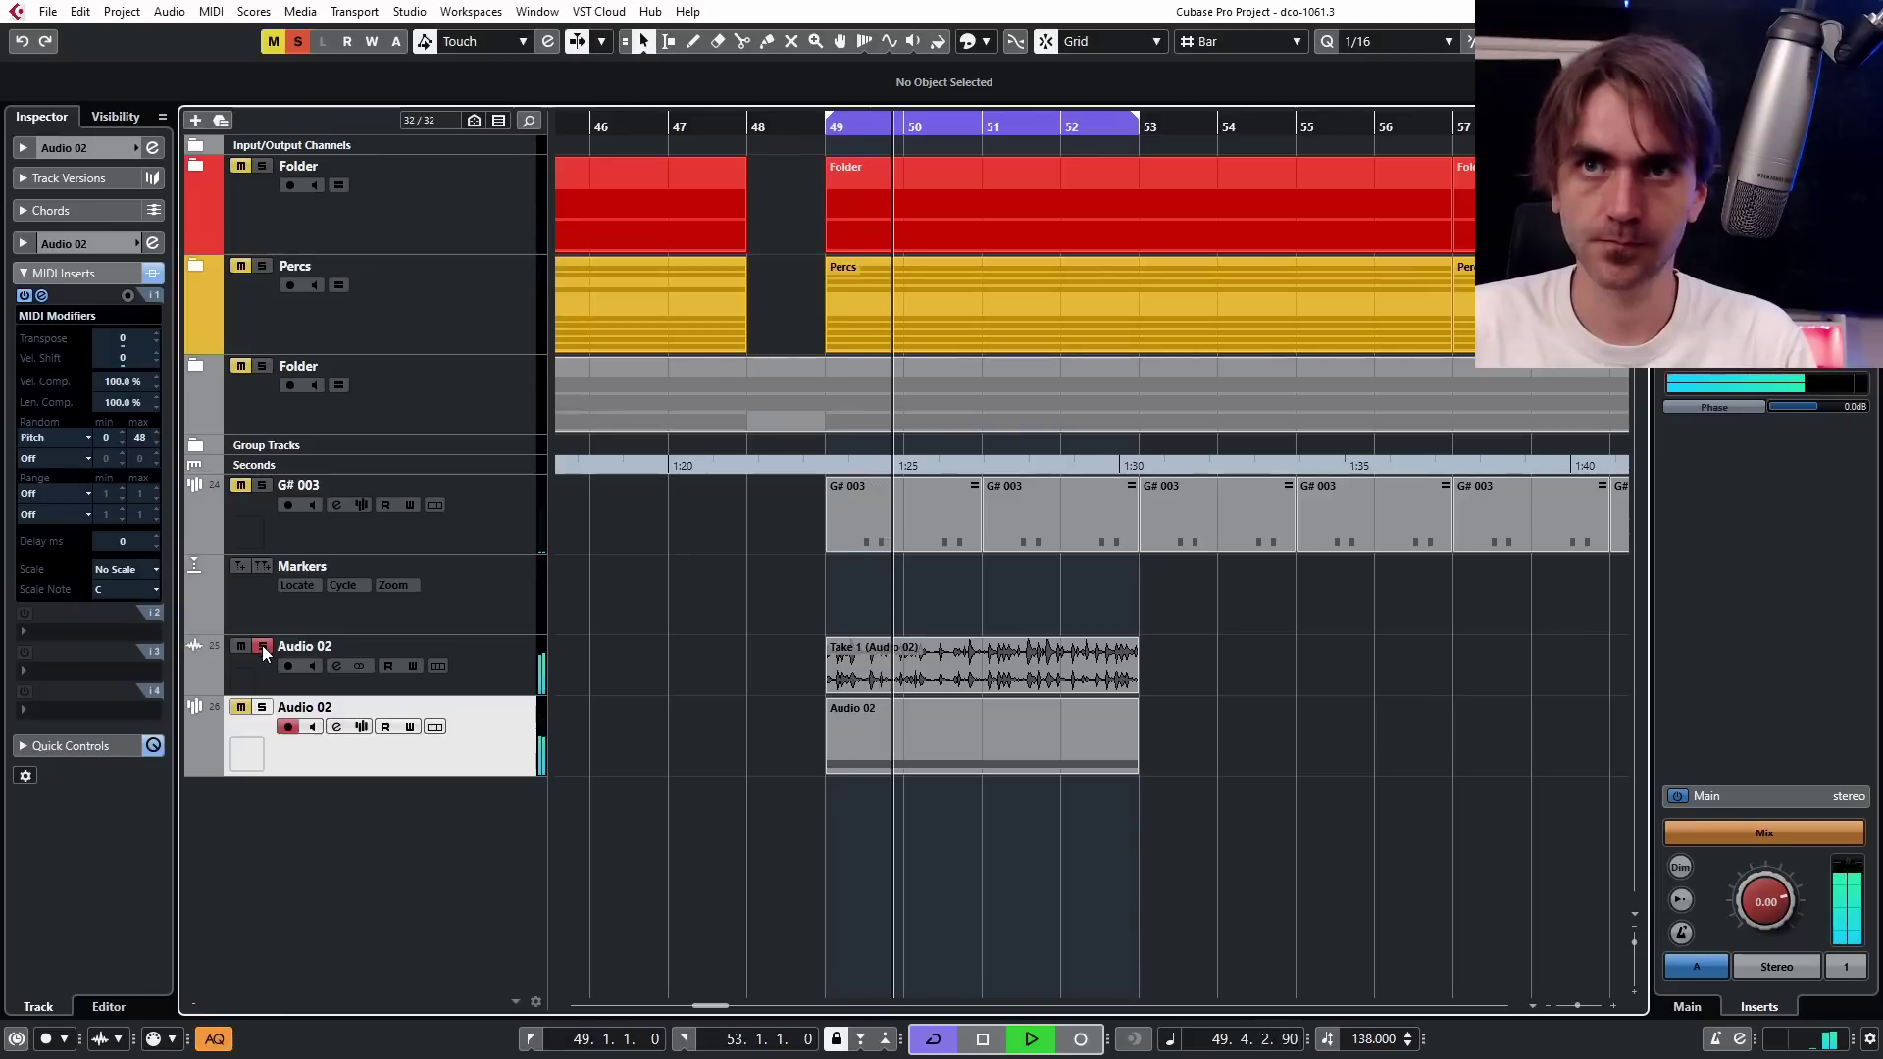
pyautogui.click(263, 709)
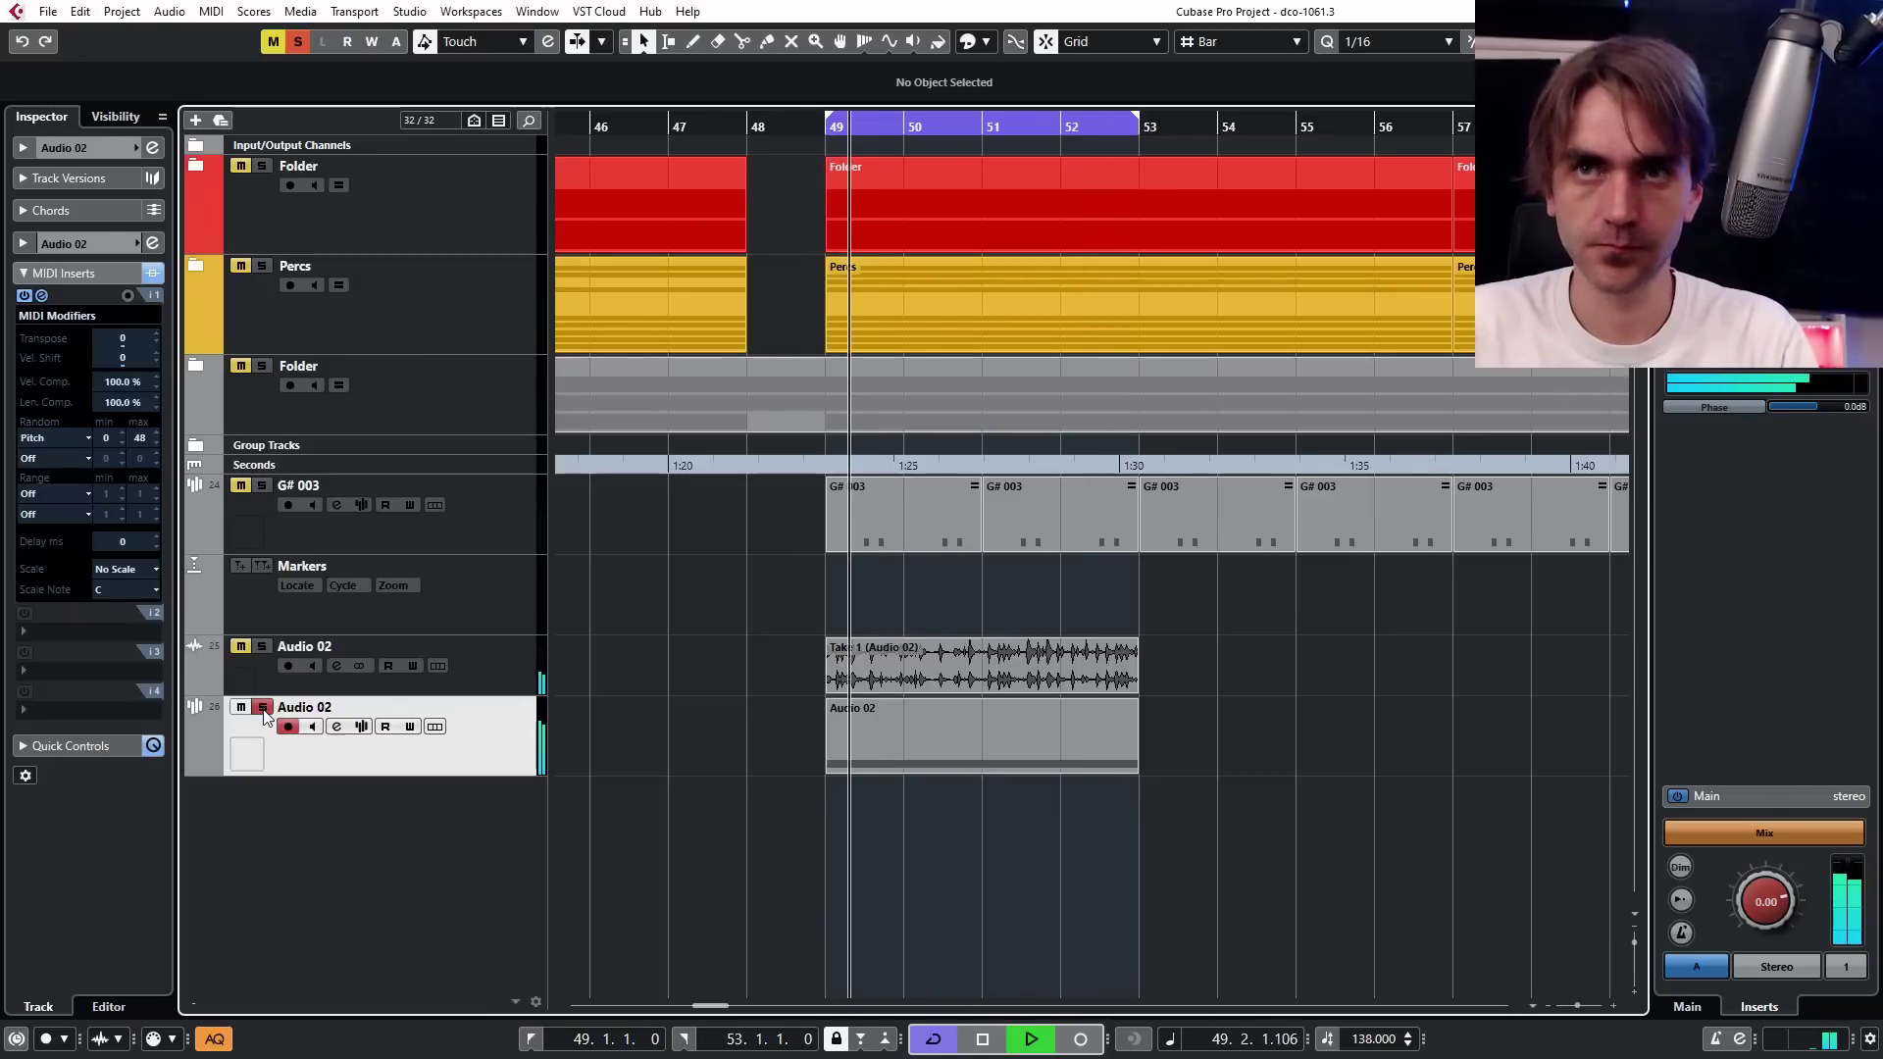
pyautogui.click(262, 167)
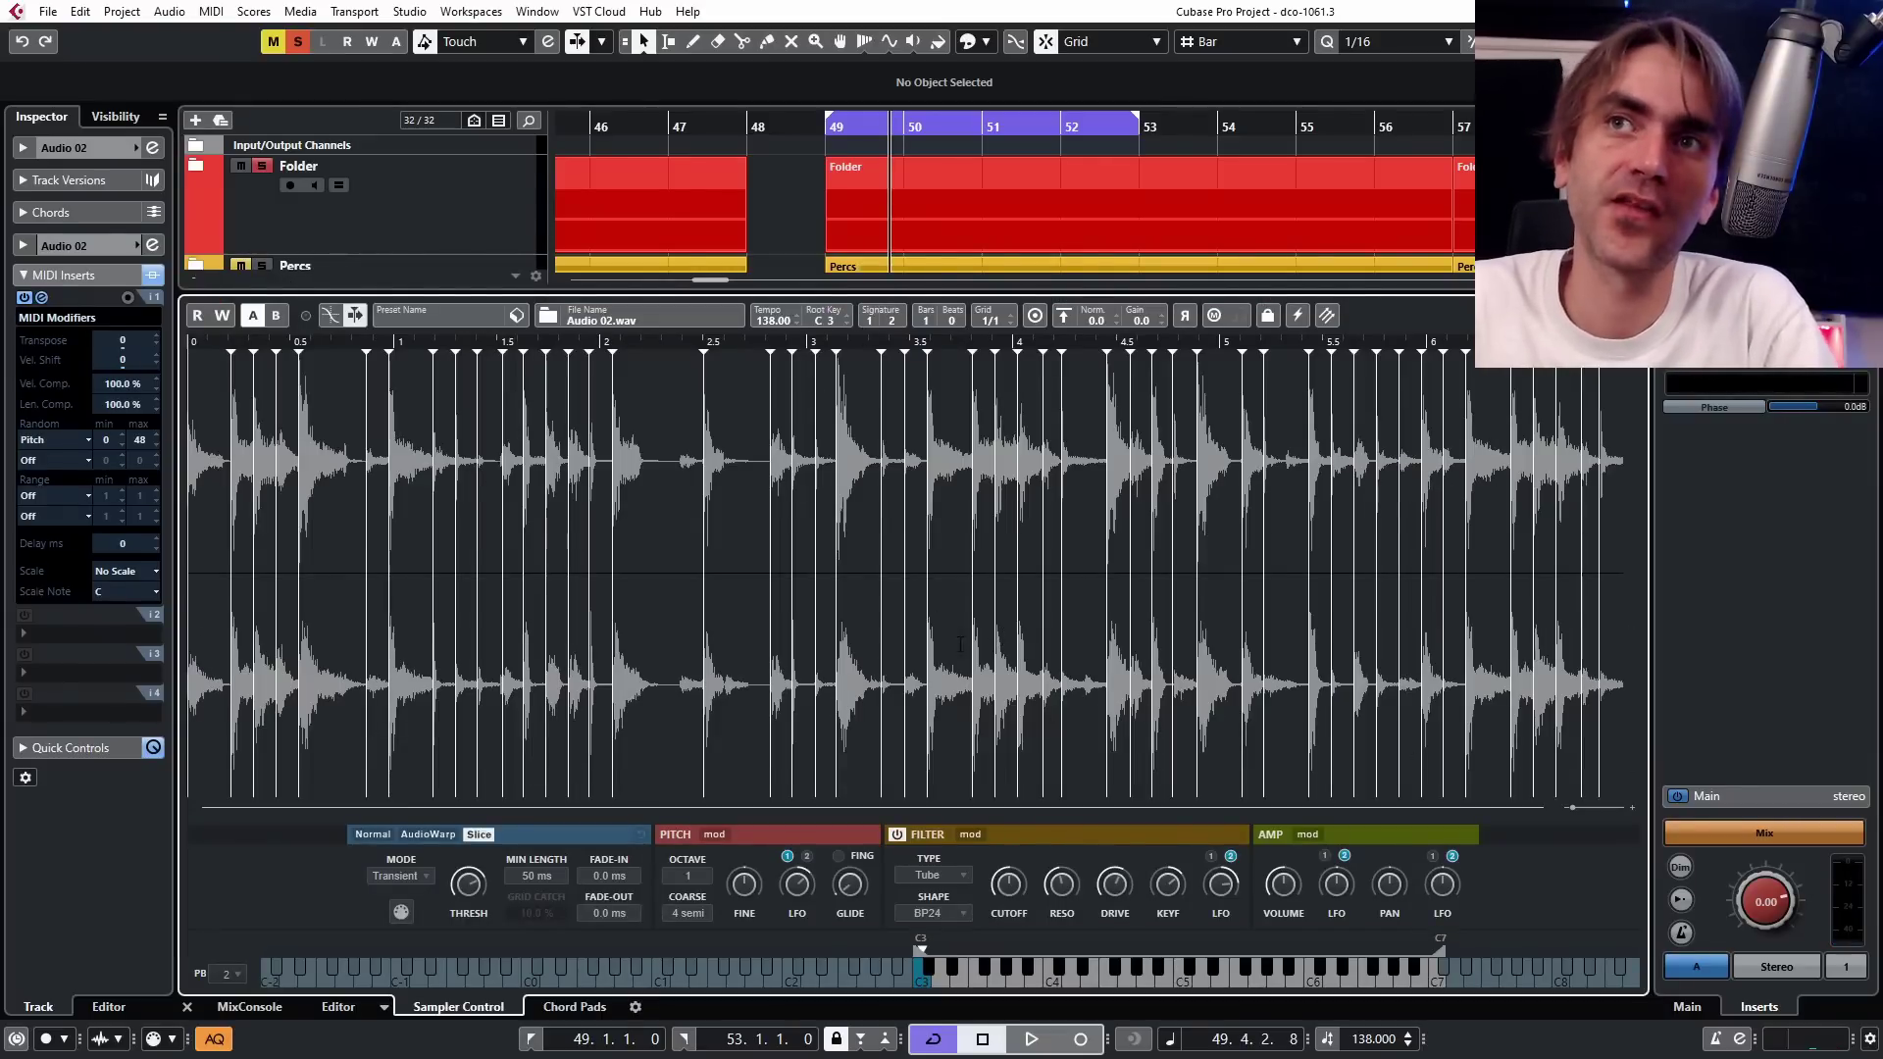
pyautogui.click(713, 837)
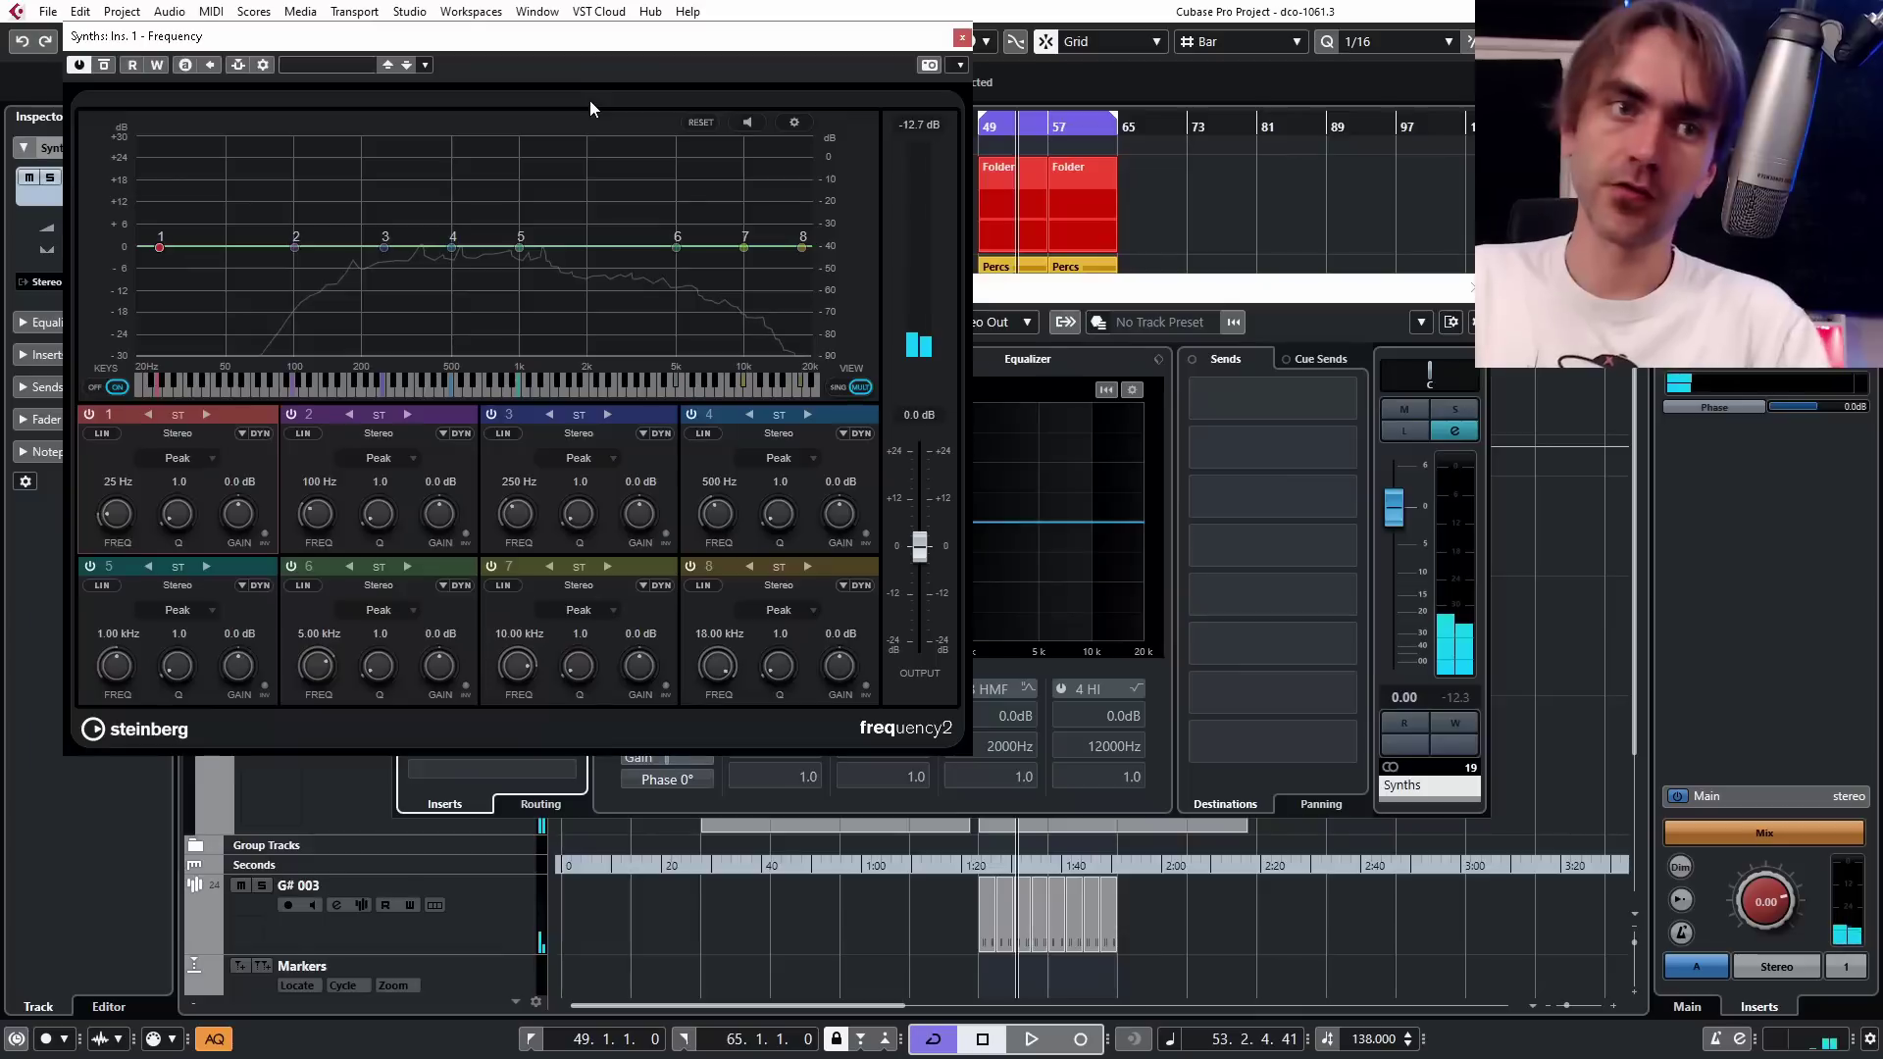
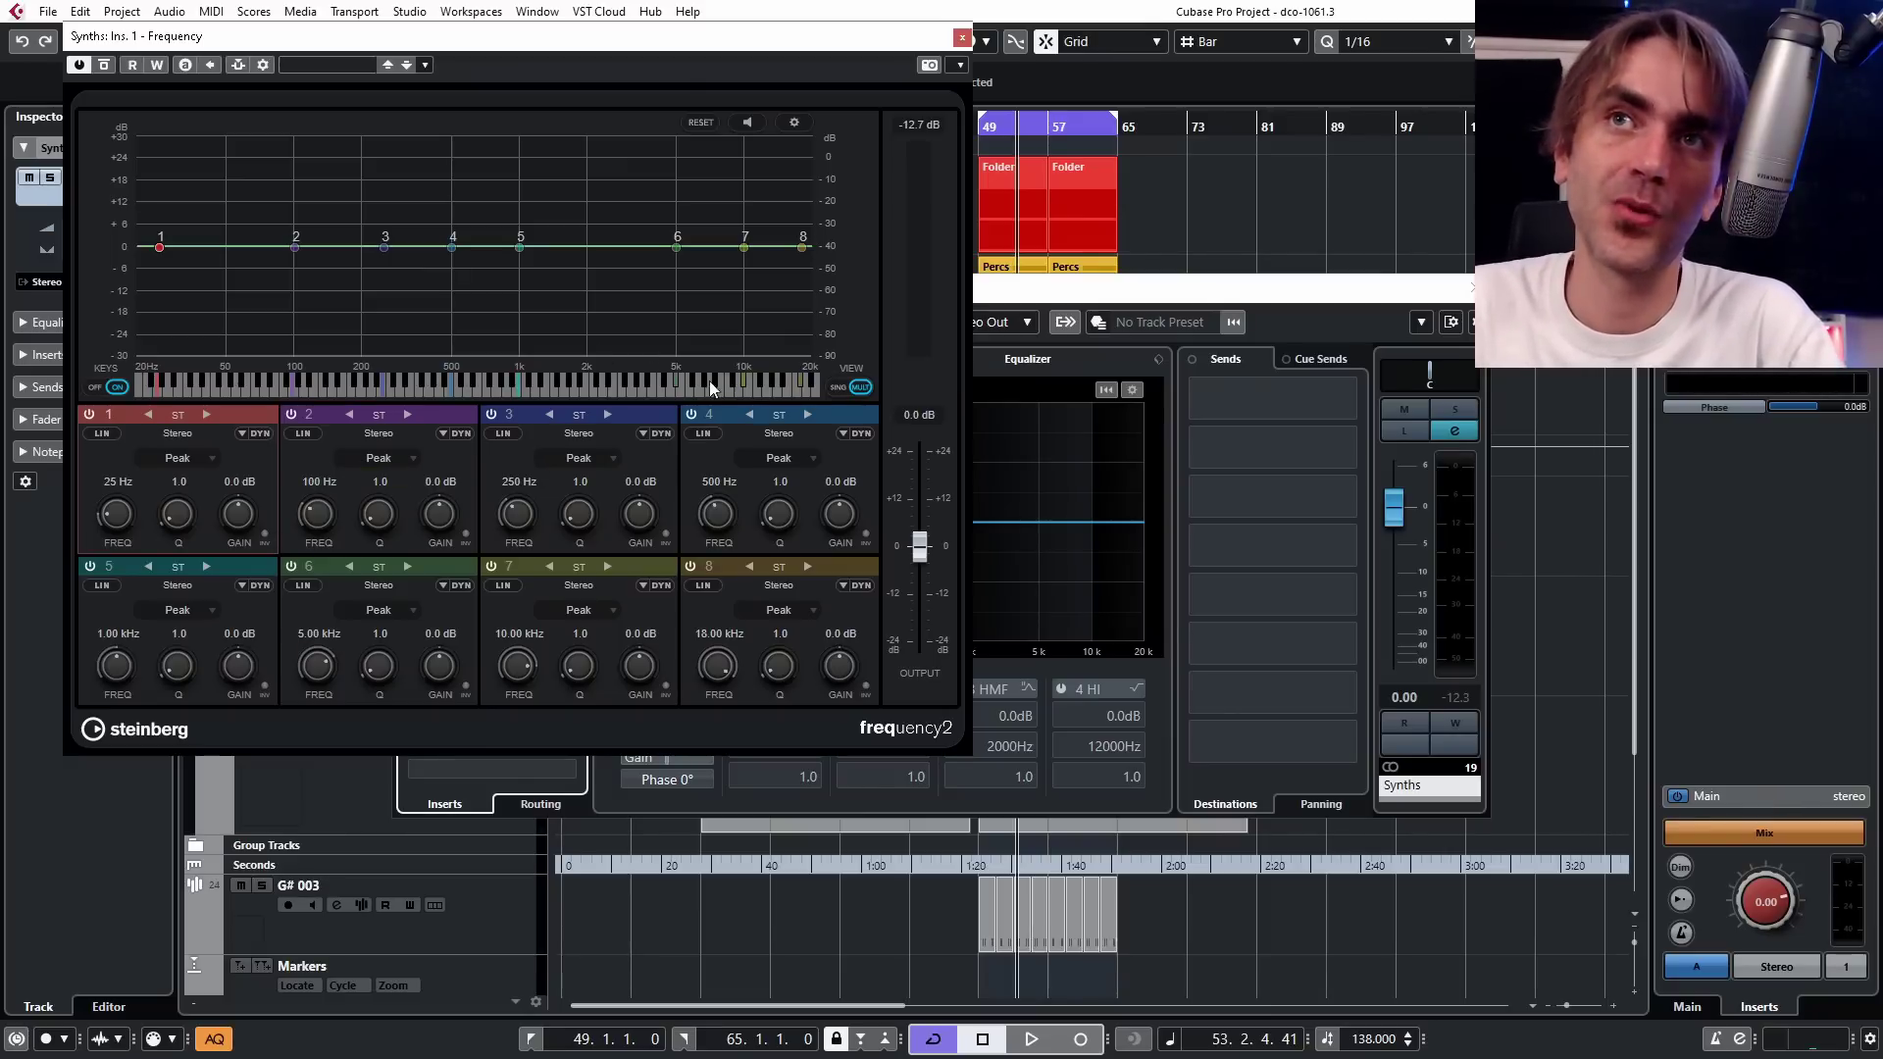
# Compare the single-band and multi-band views of Frequency on the Synths group, and close the plug-in and its channel settings.
pyautogui.click(838, 388)
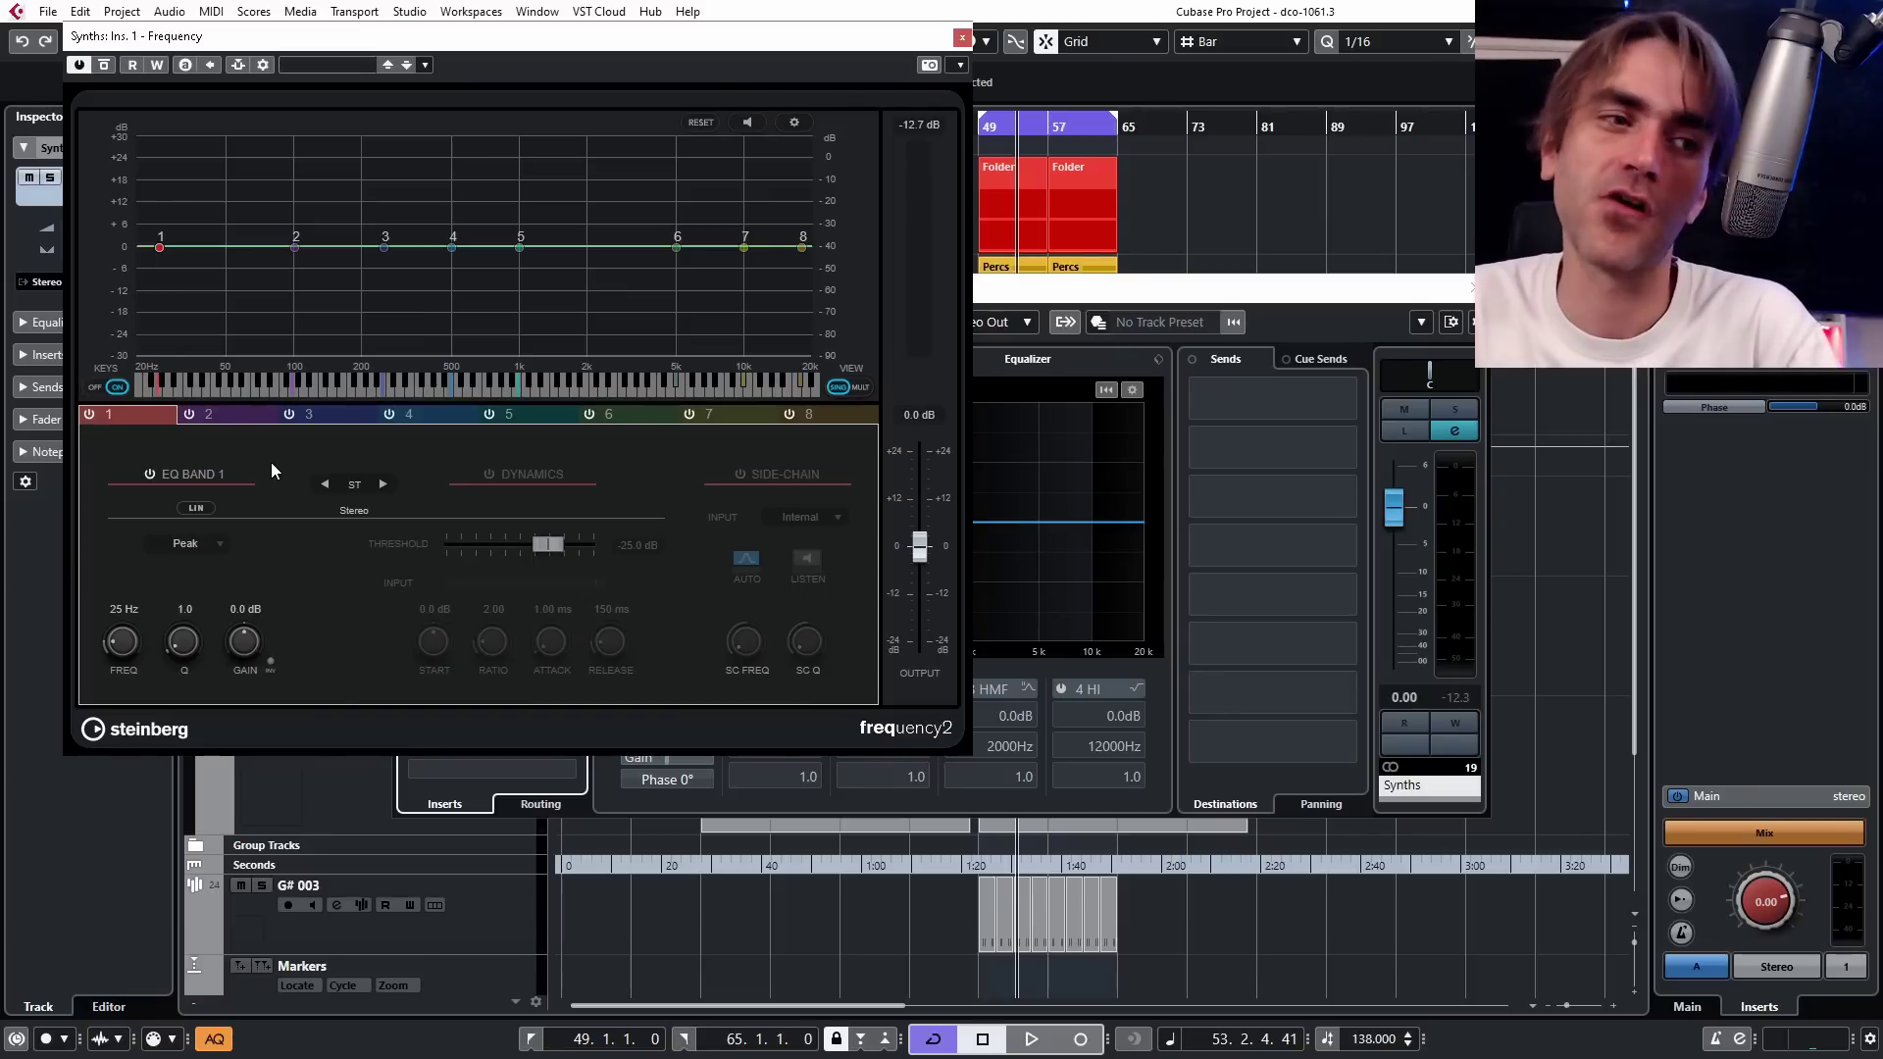
pyautogui.click(277, 415)
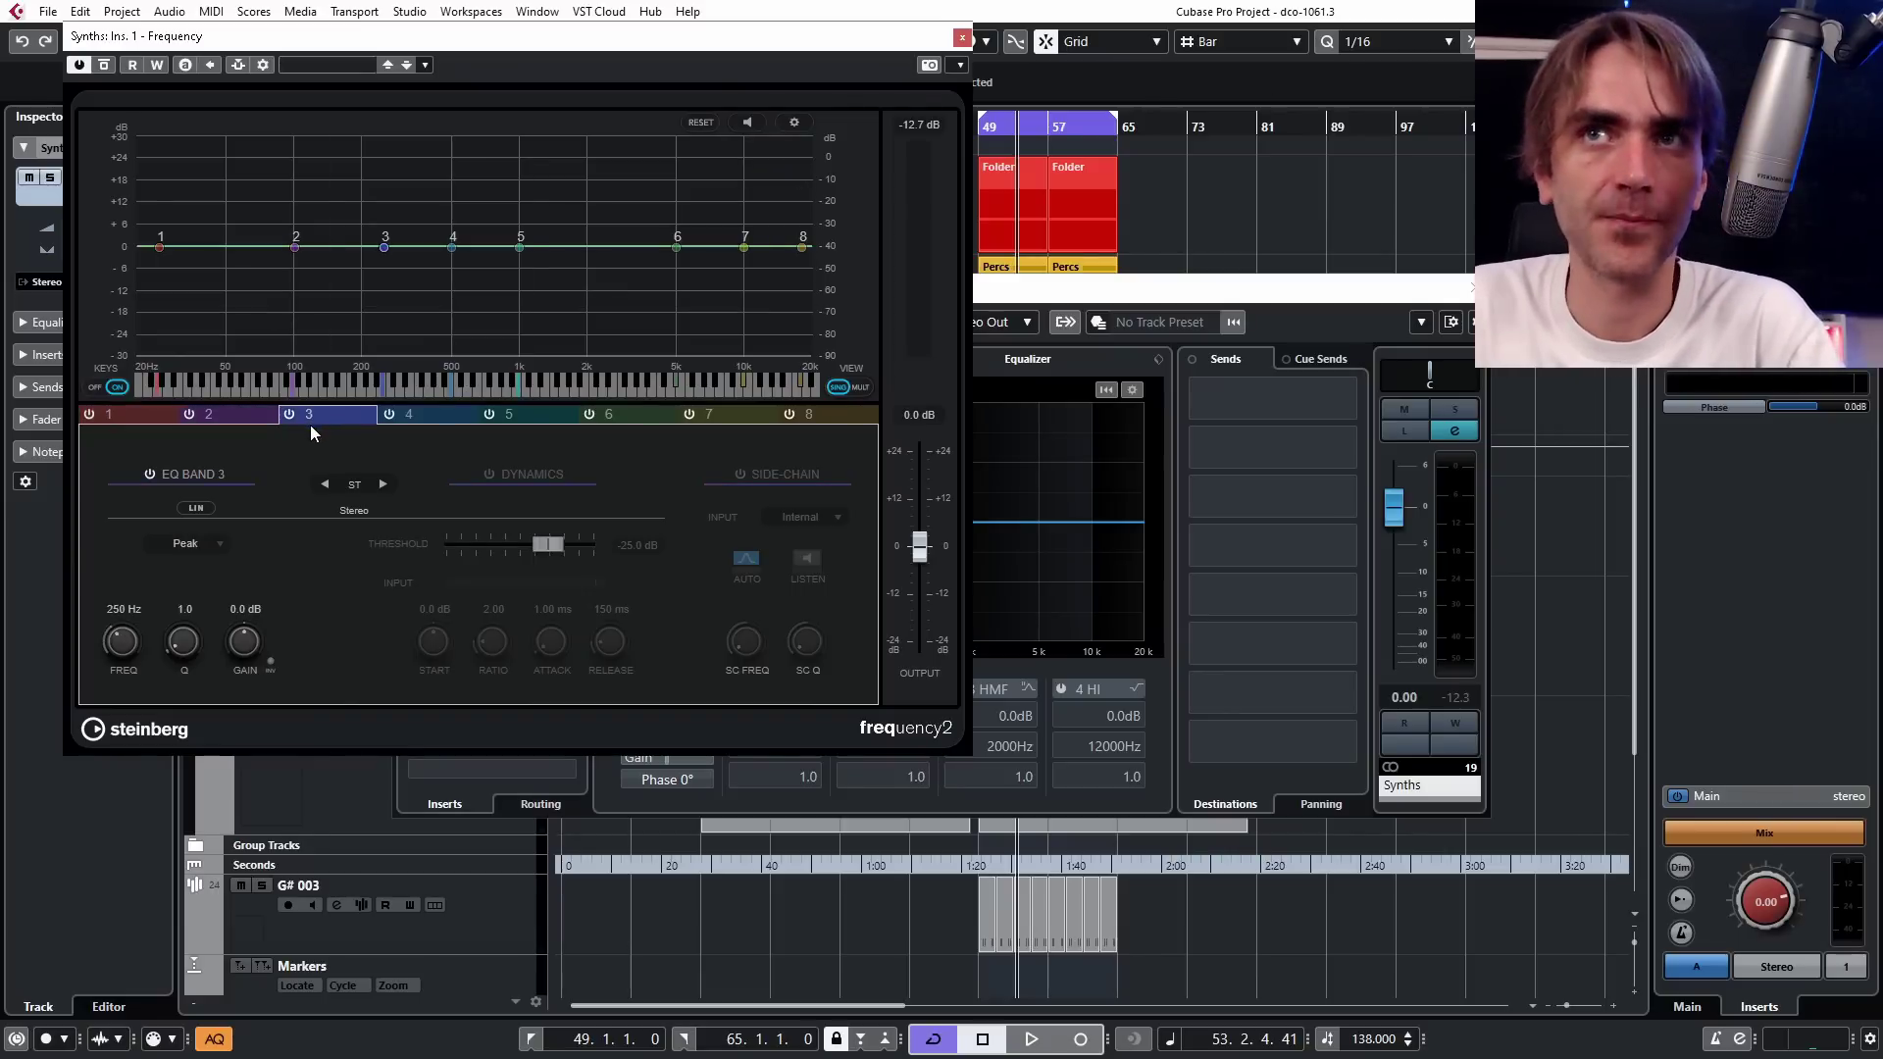
pyautogui.click(157, 417)
pyautogui.click(861, 388)
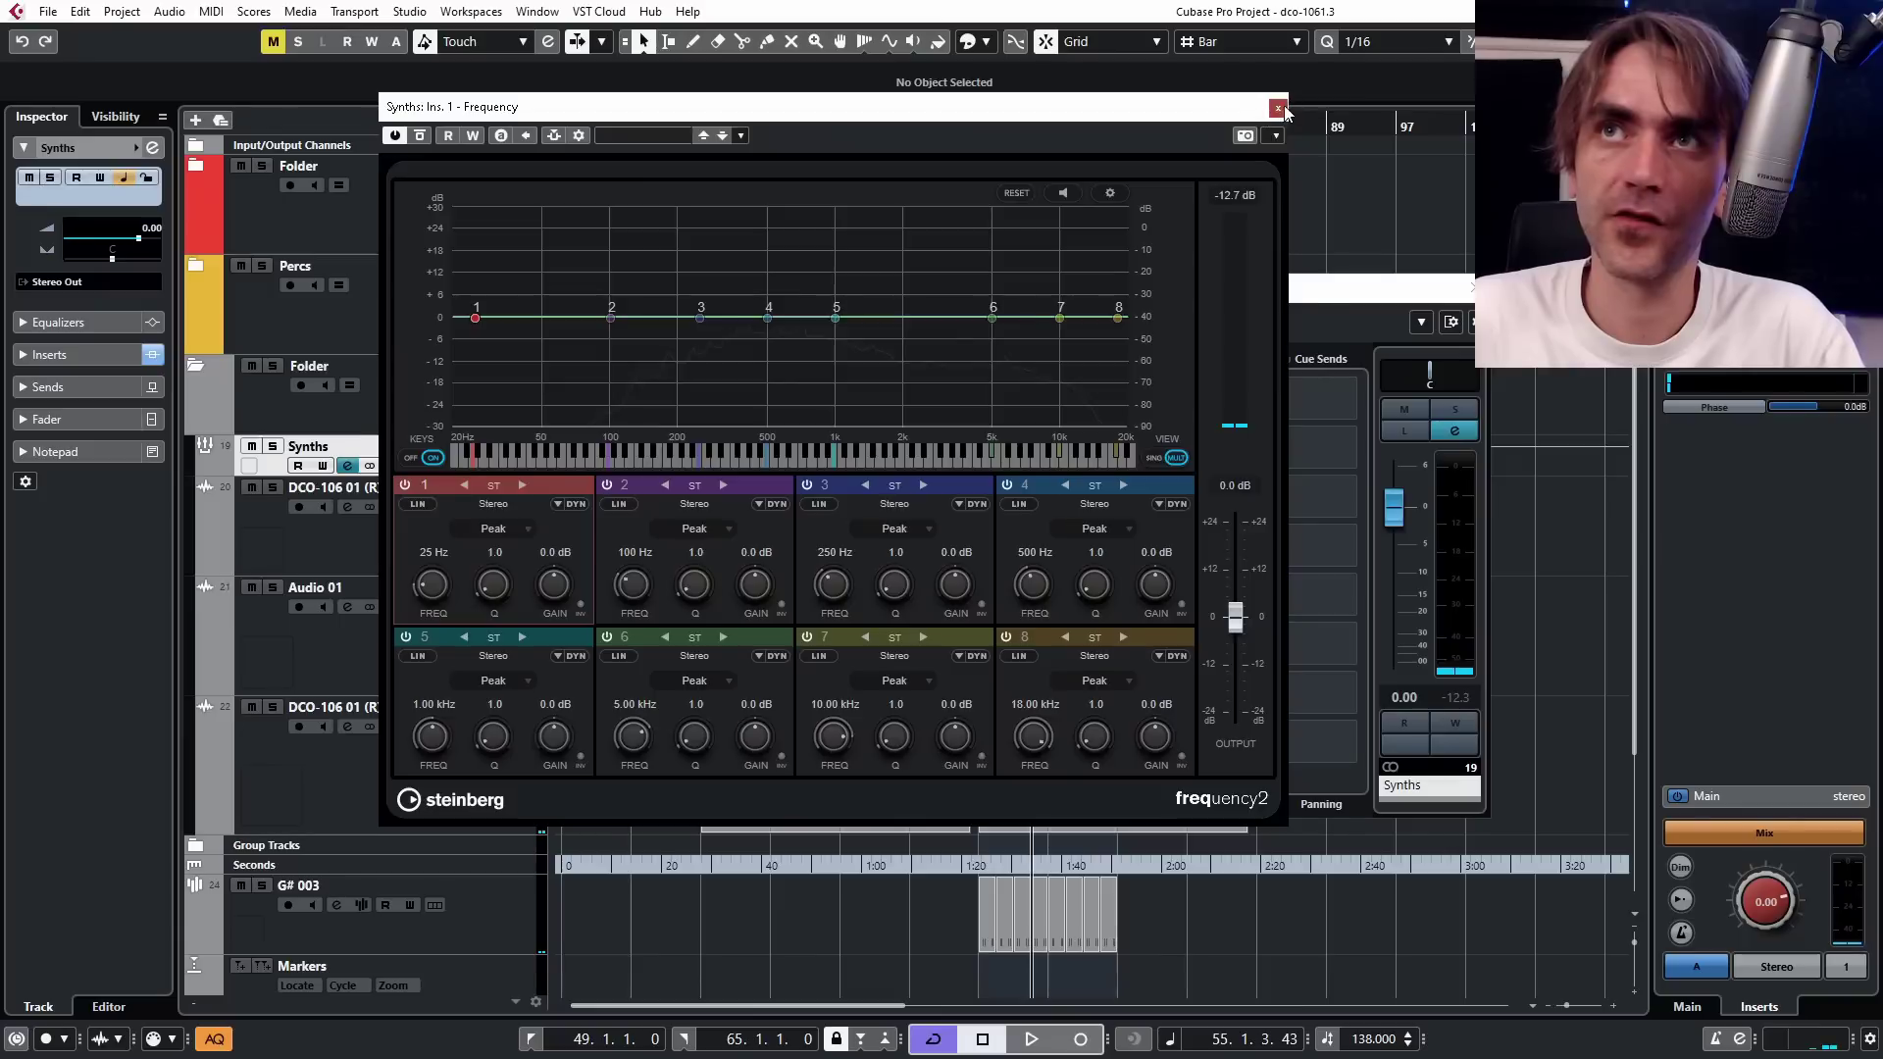
pyautogui.click(1279, 108)
pyautogui.click(1468, 288)
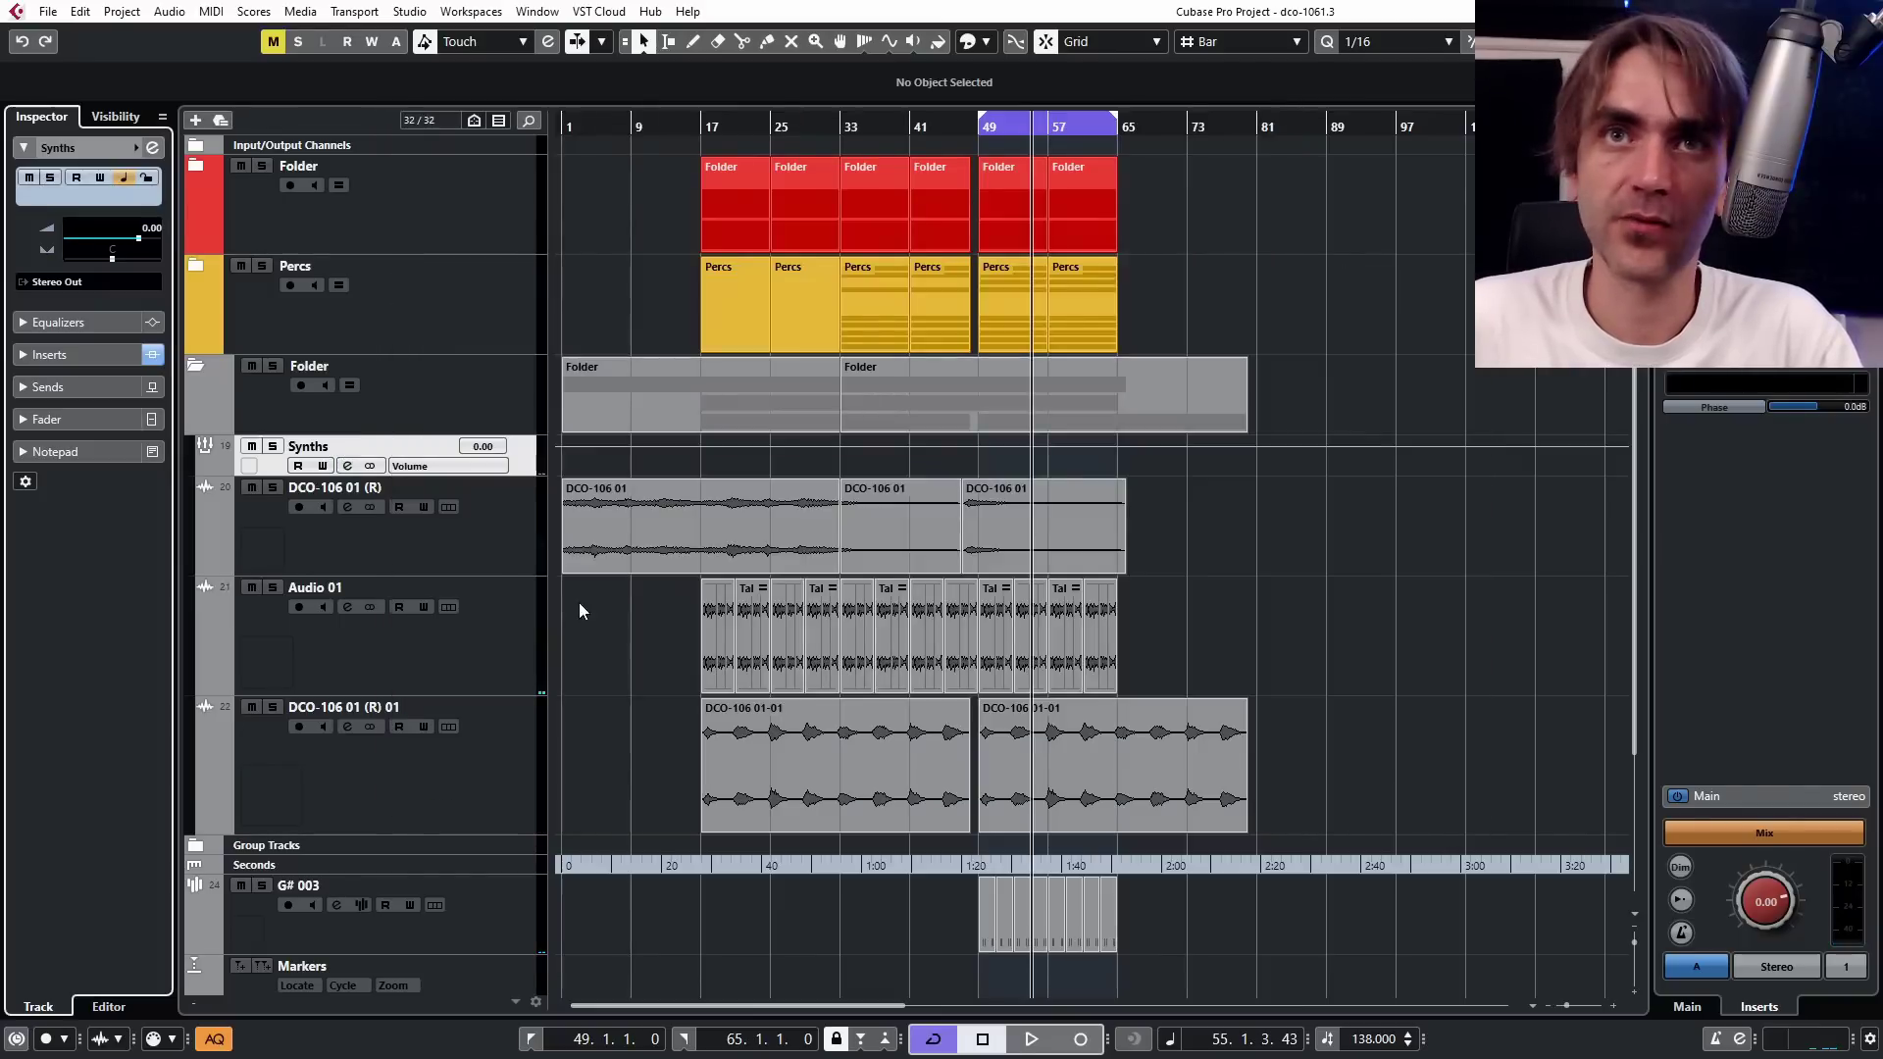
# Review the channel EQ settings of DCO-106 01 (R) and Audio 01, including Audio 01's low-cut filter, and close the channel settings.
pyautogui.click(473, 496)
pyautogui.click(154, 148)
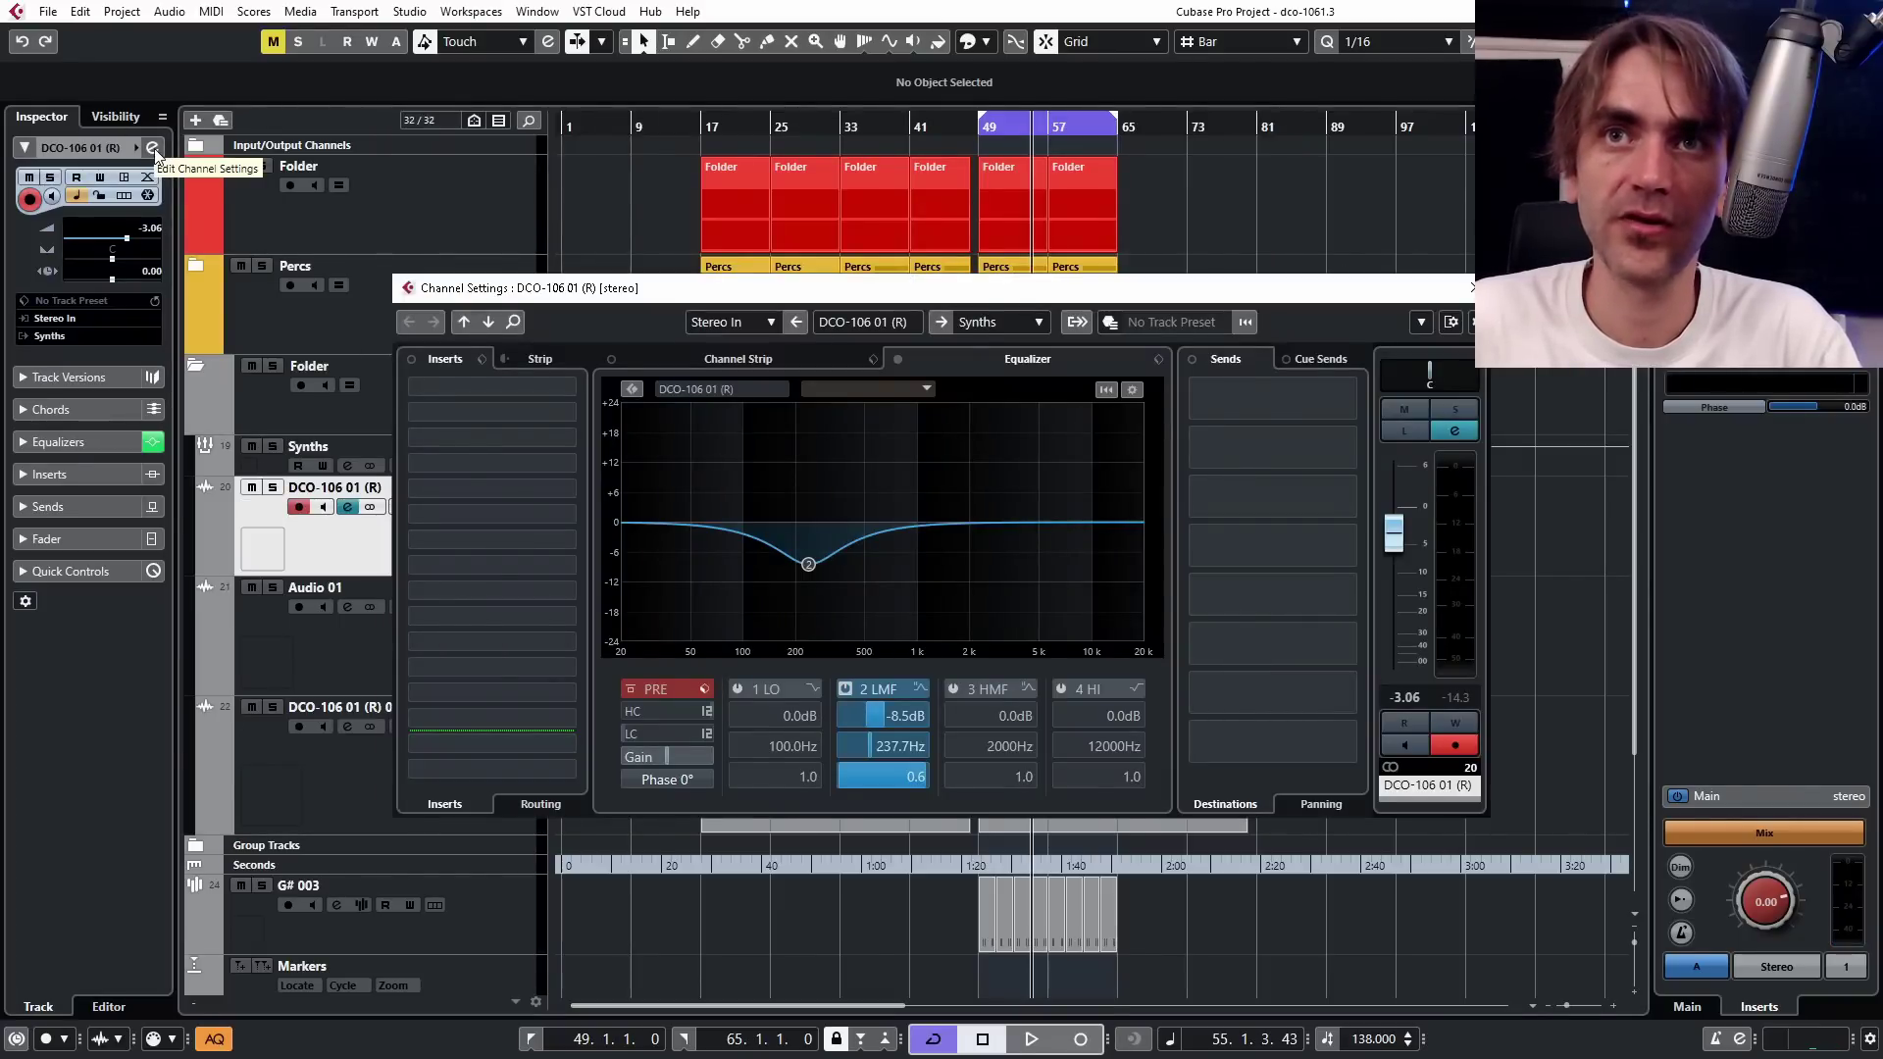
pyautogui.press('Down')
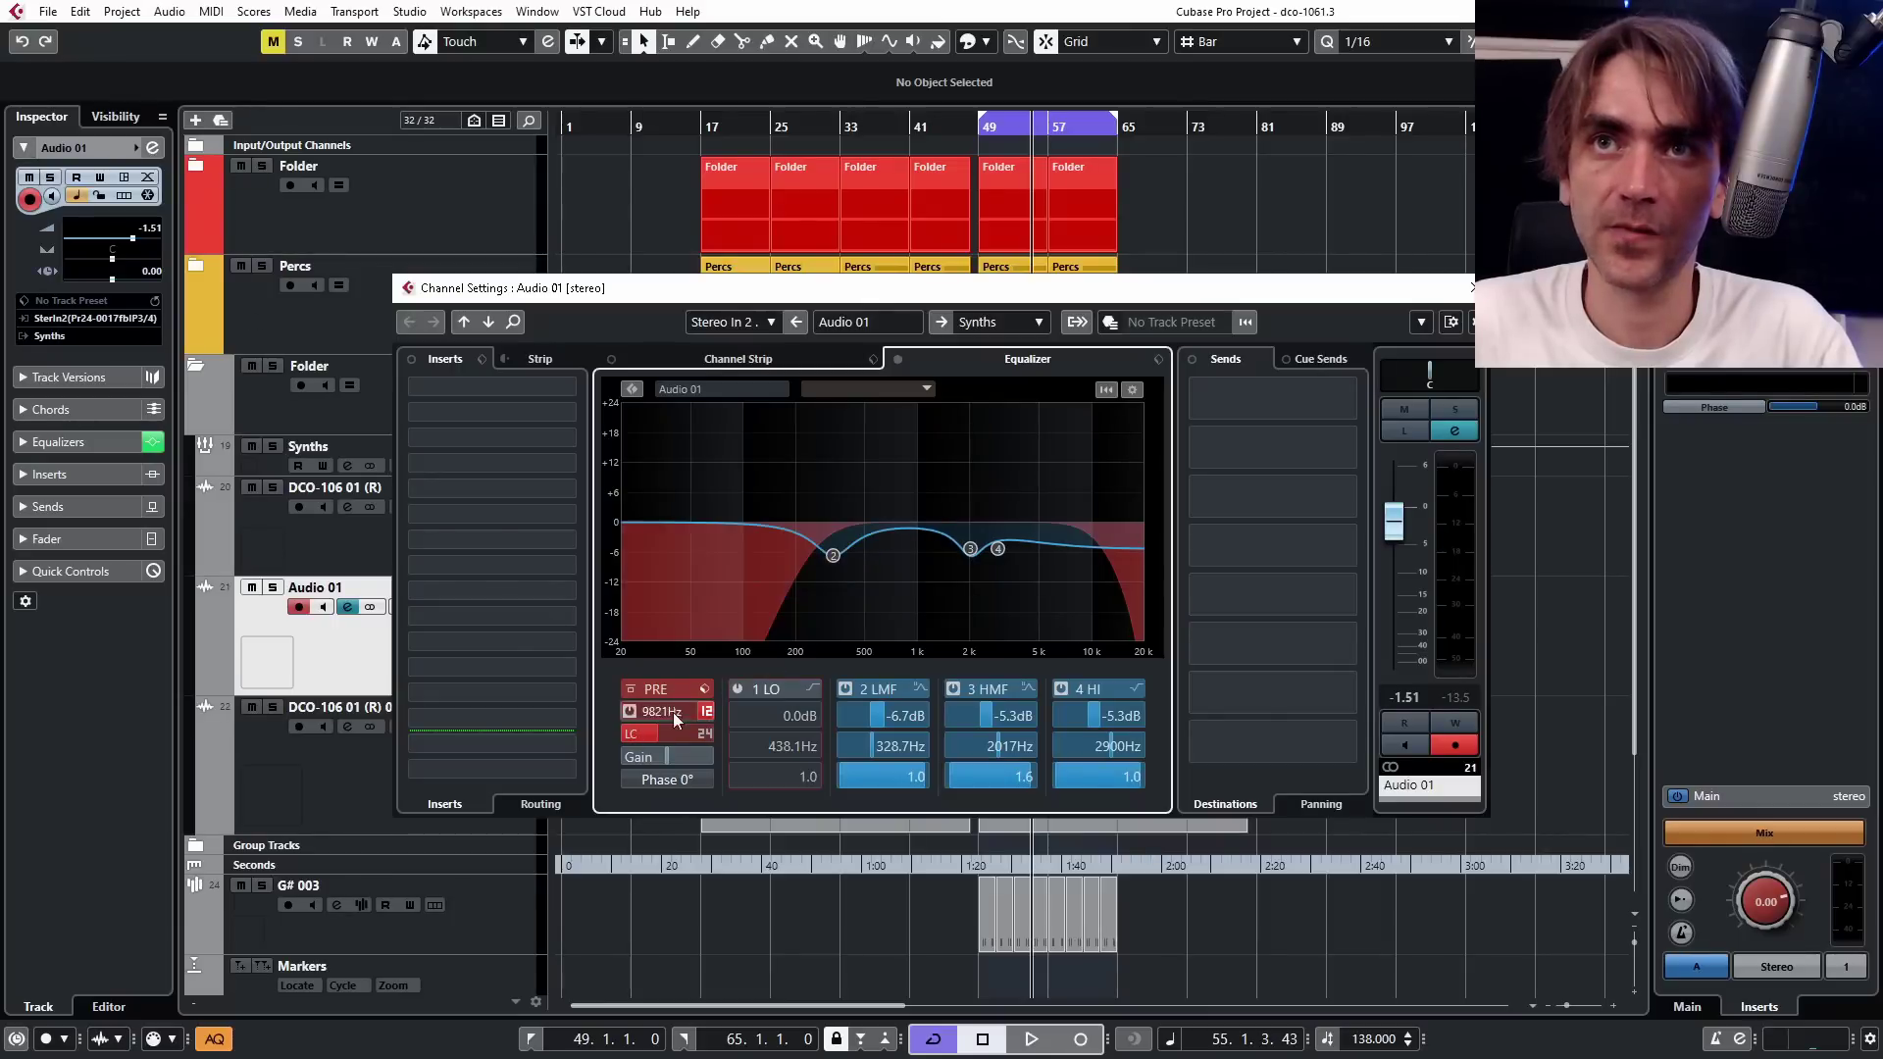
pyautogui.click(632, 733)
pyautogui.press('Escape')
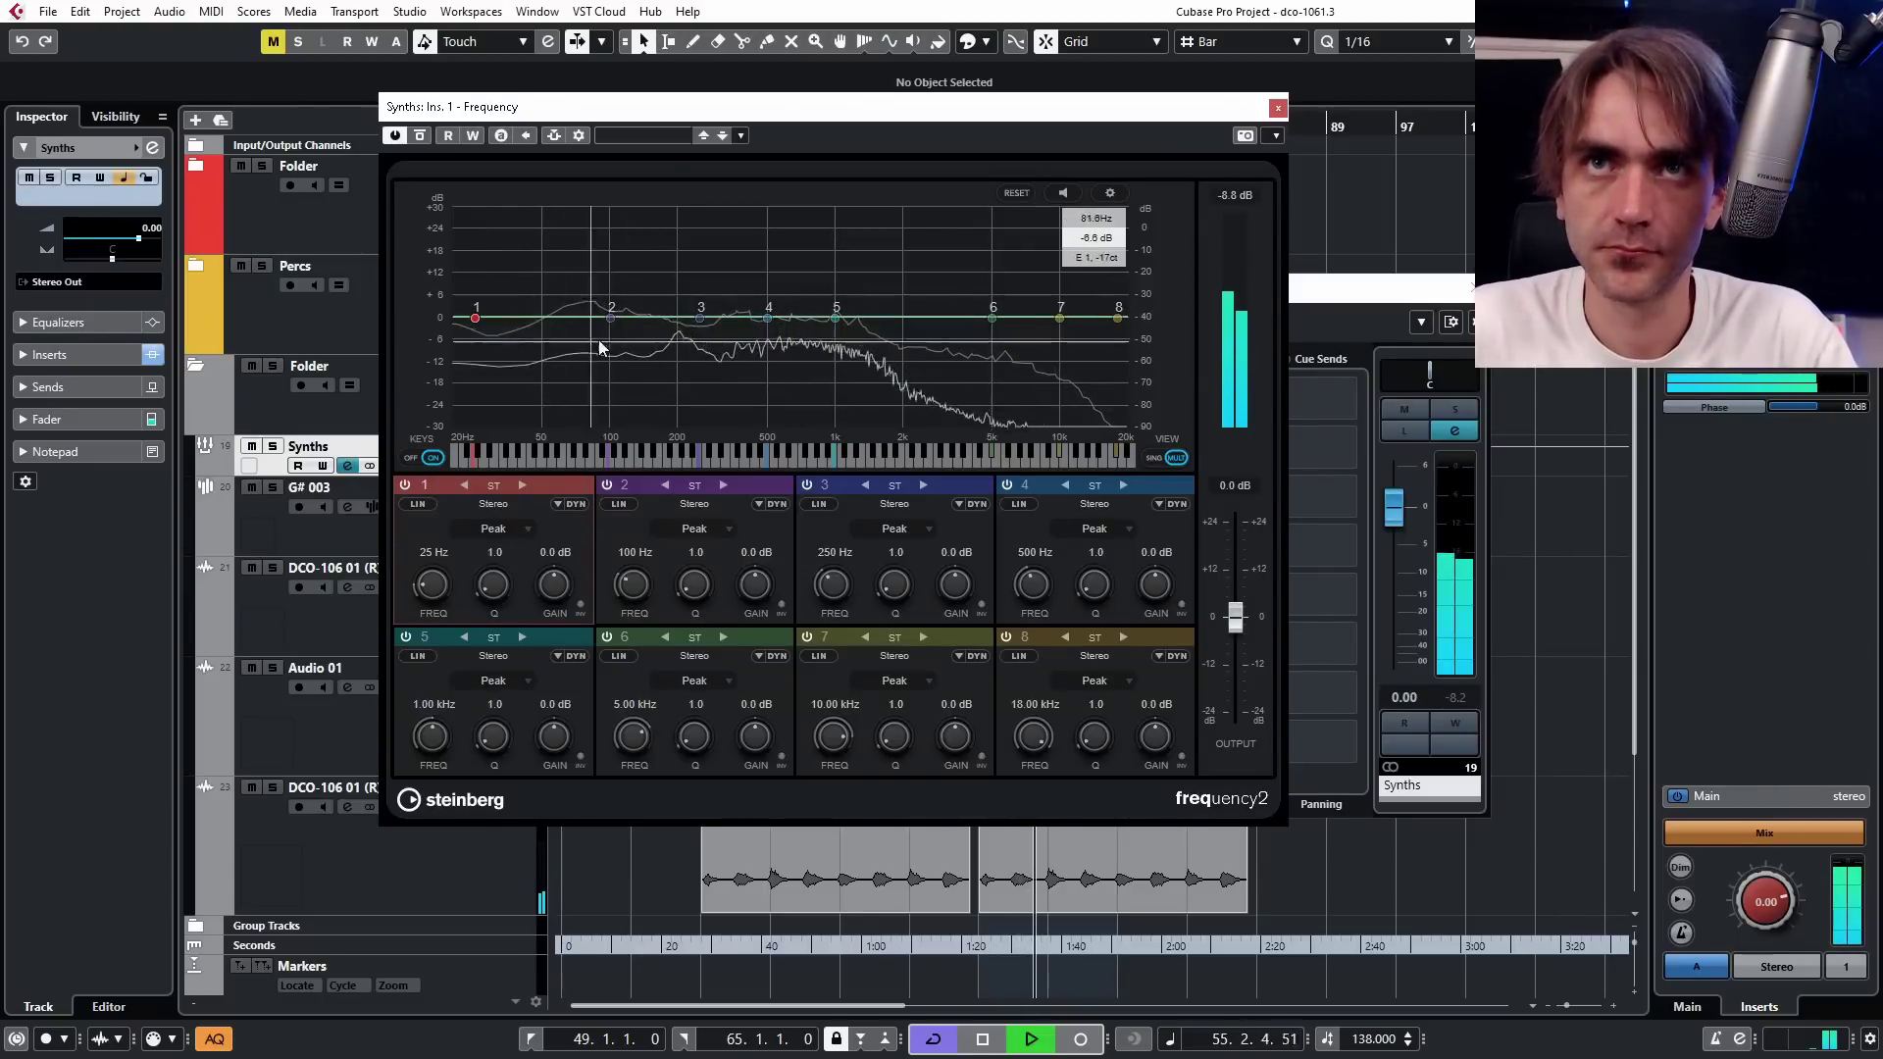
# Stop playback and shape Frequency band 1 on the Synths group as a Low Shelf at 163 Hz with -24 dB gain.
pyautogui.press('space')
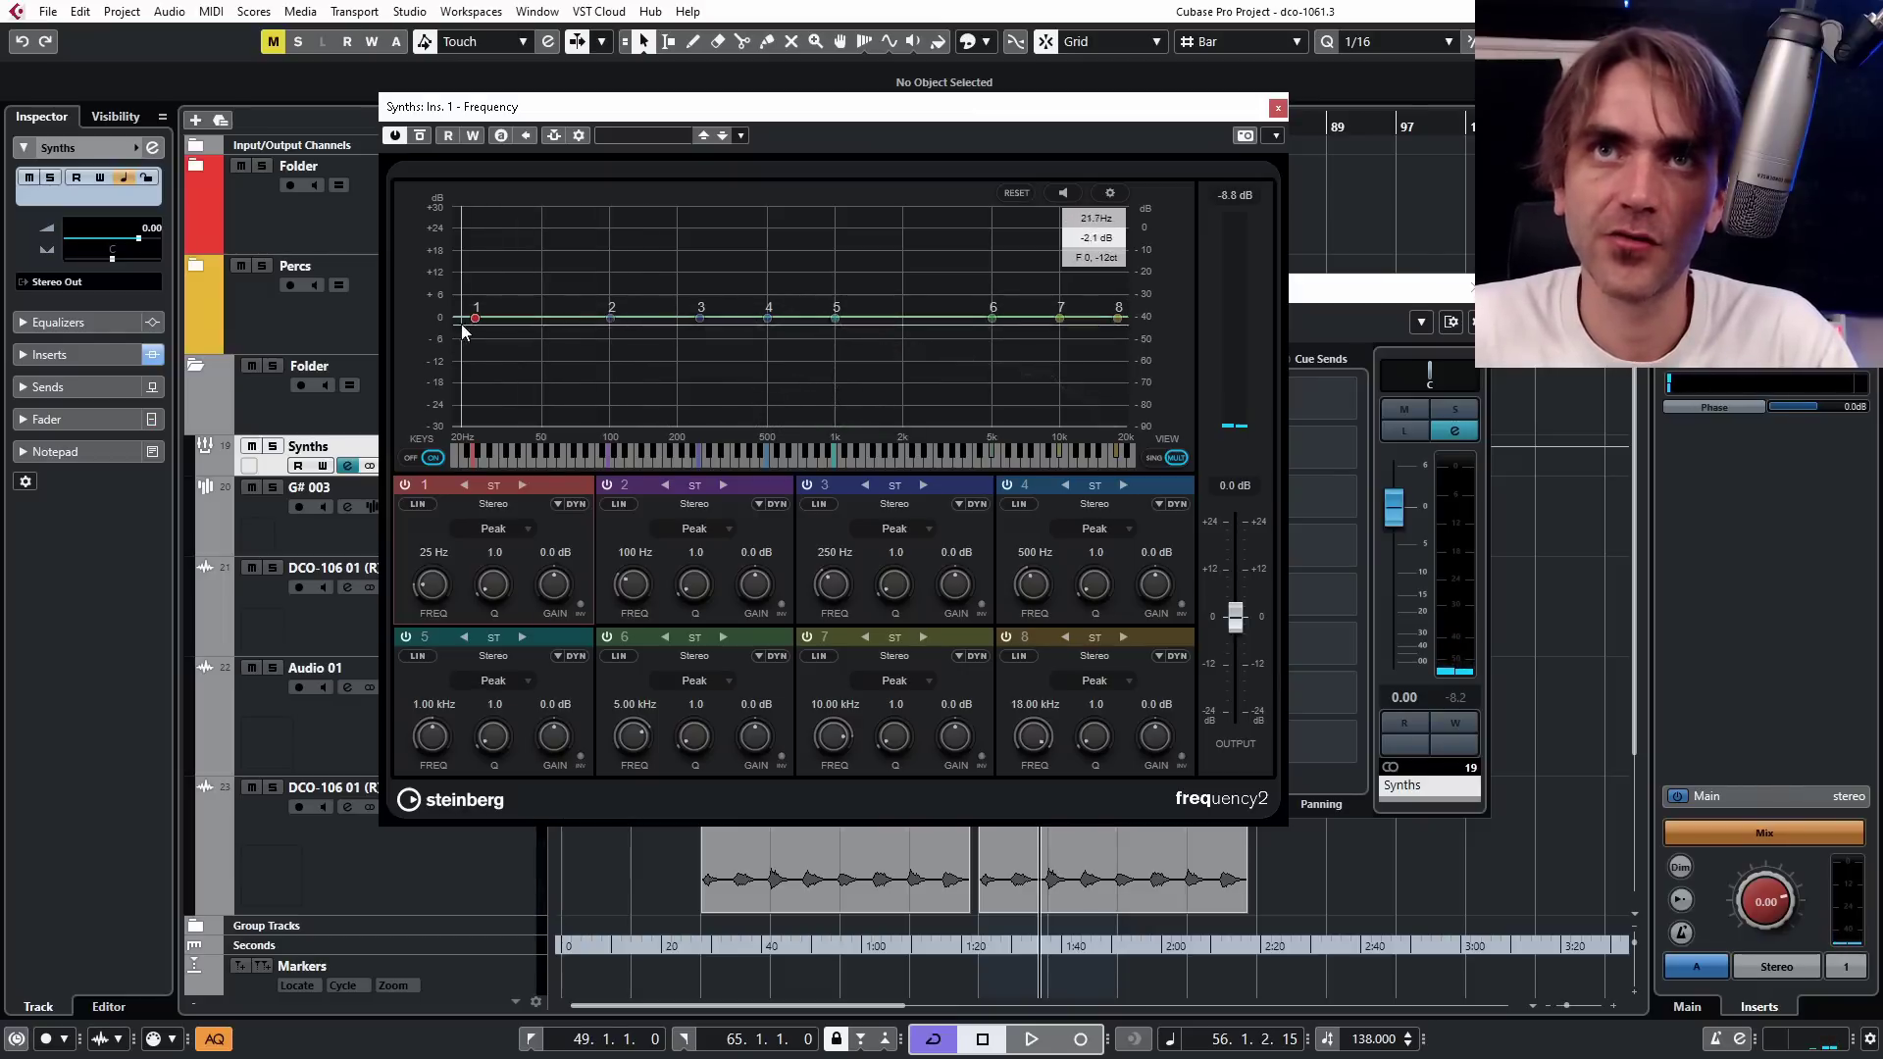
pyautogui.moveTo(476, 318); pyautogui.dragTo(516, 347)
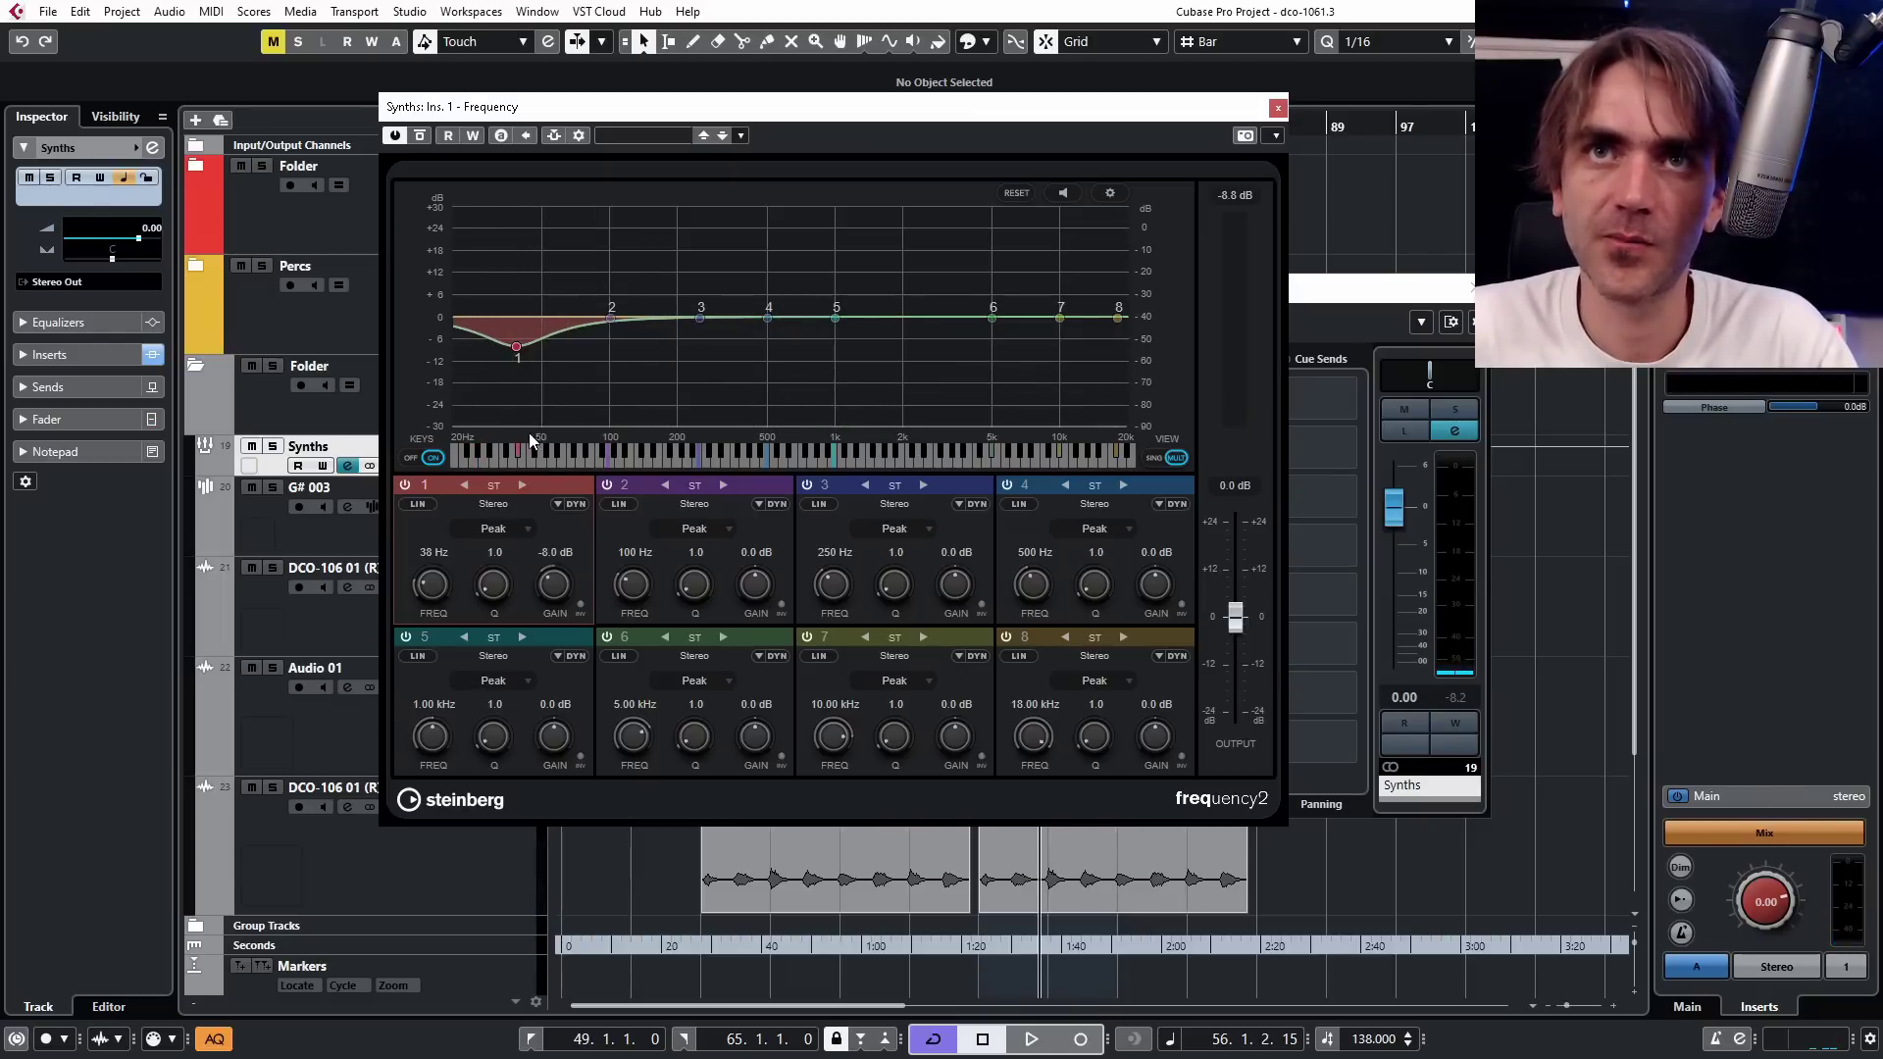
pyautogui.click(529, 531)
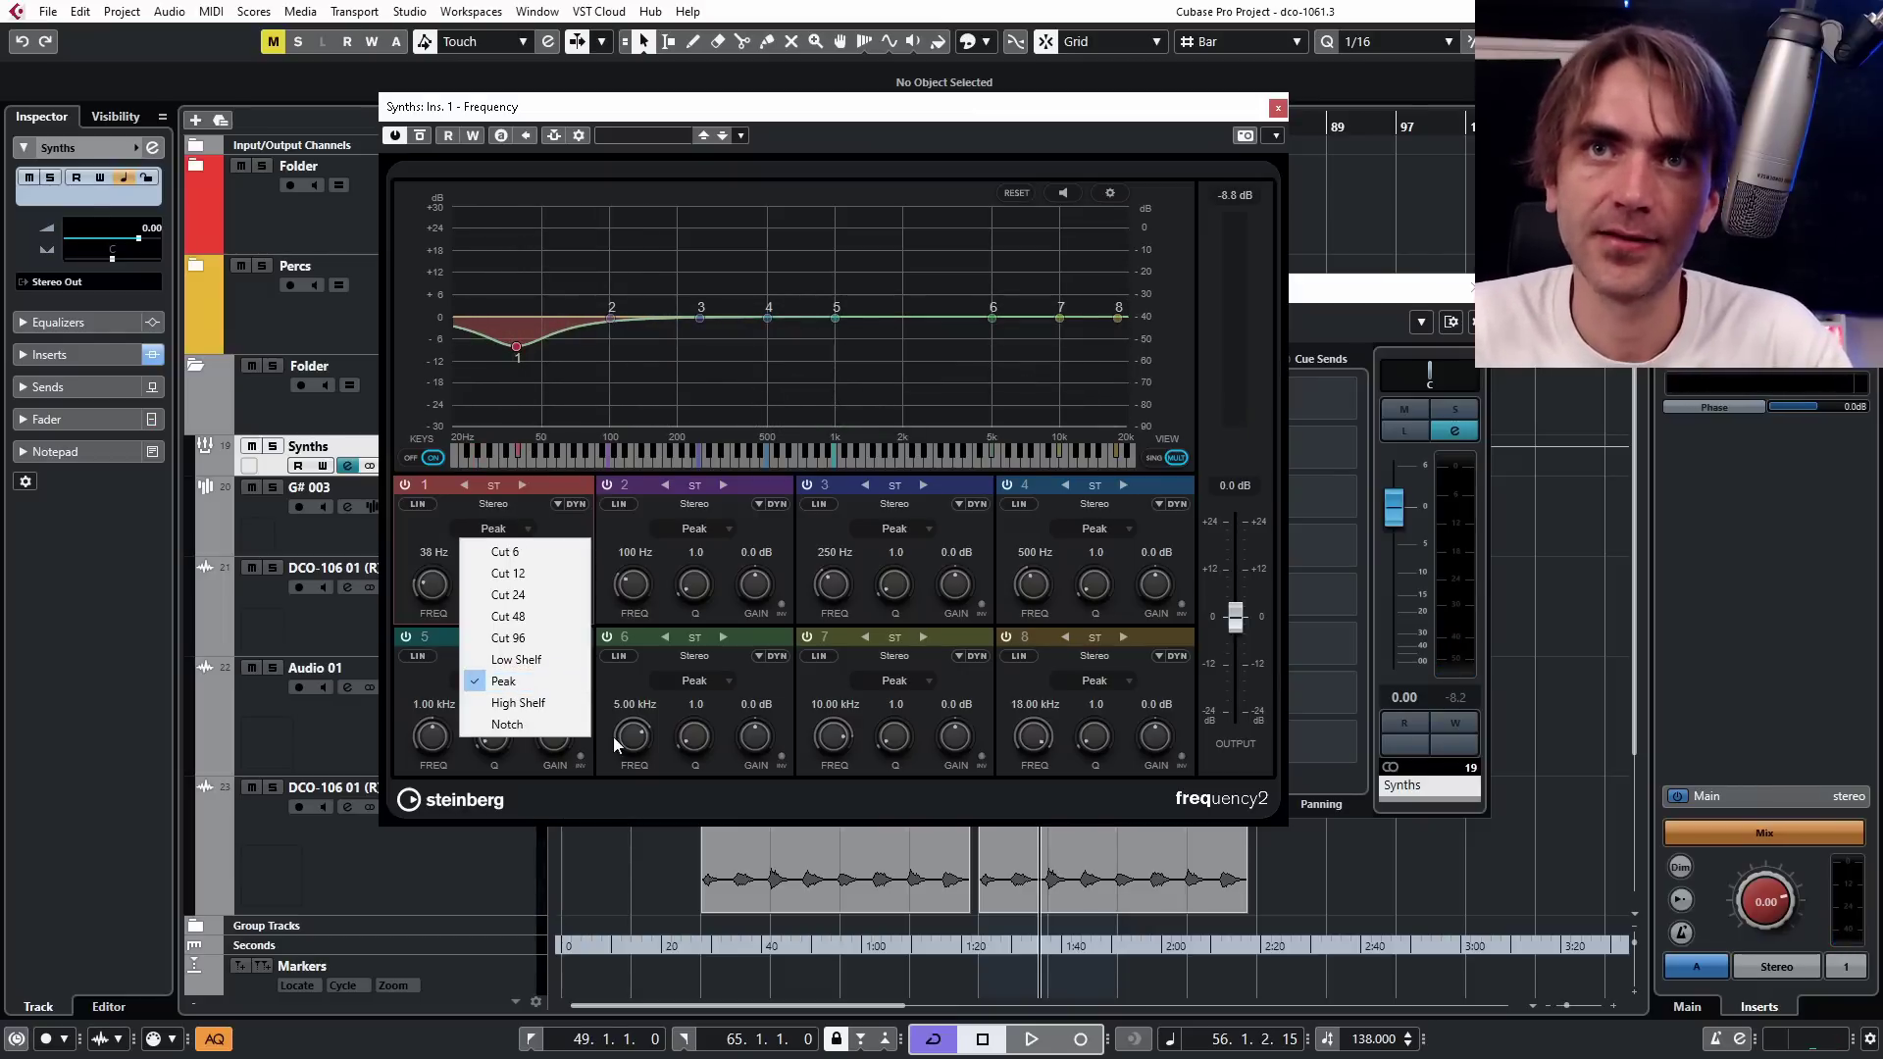
pyautogui.click(516, 659)
pyautogui.moveTo(516, 347); pyautogui.dragTo(658, 420)
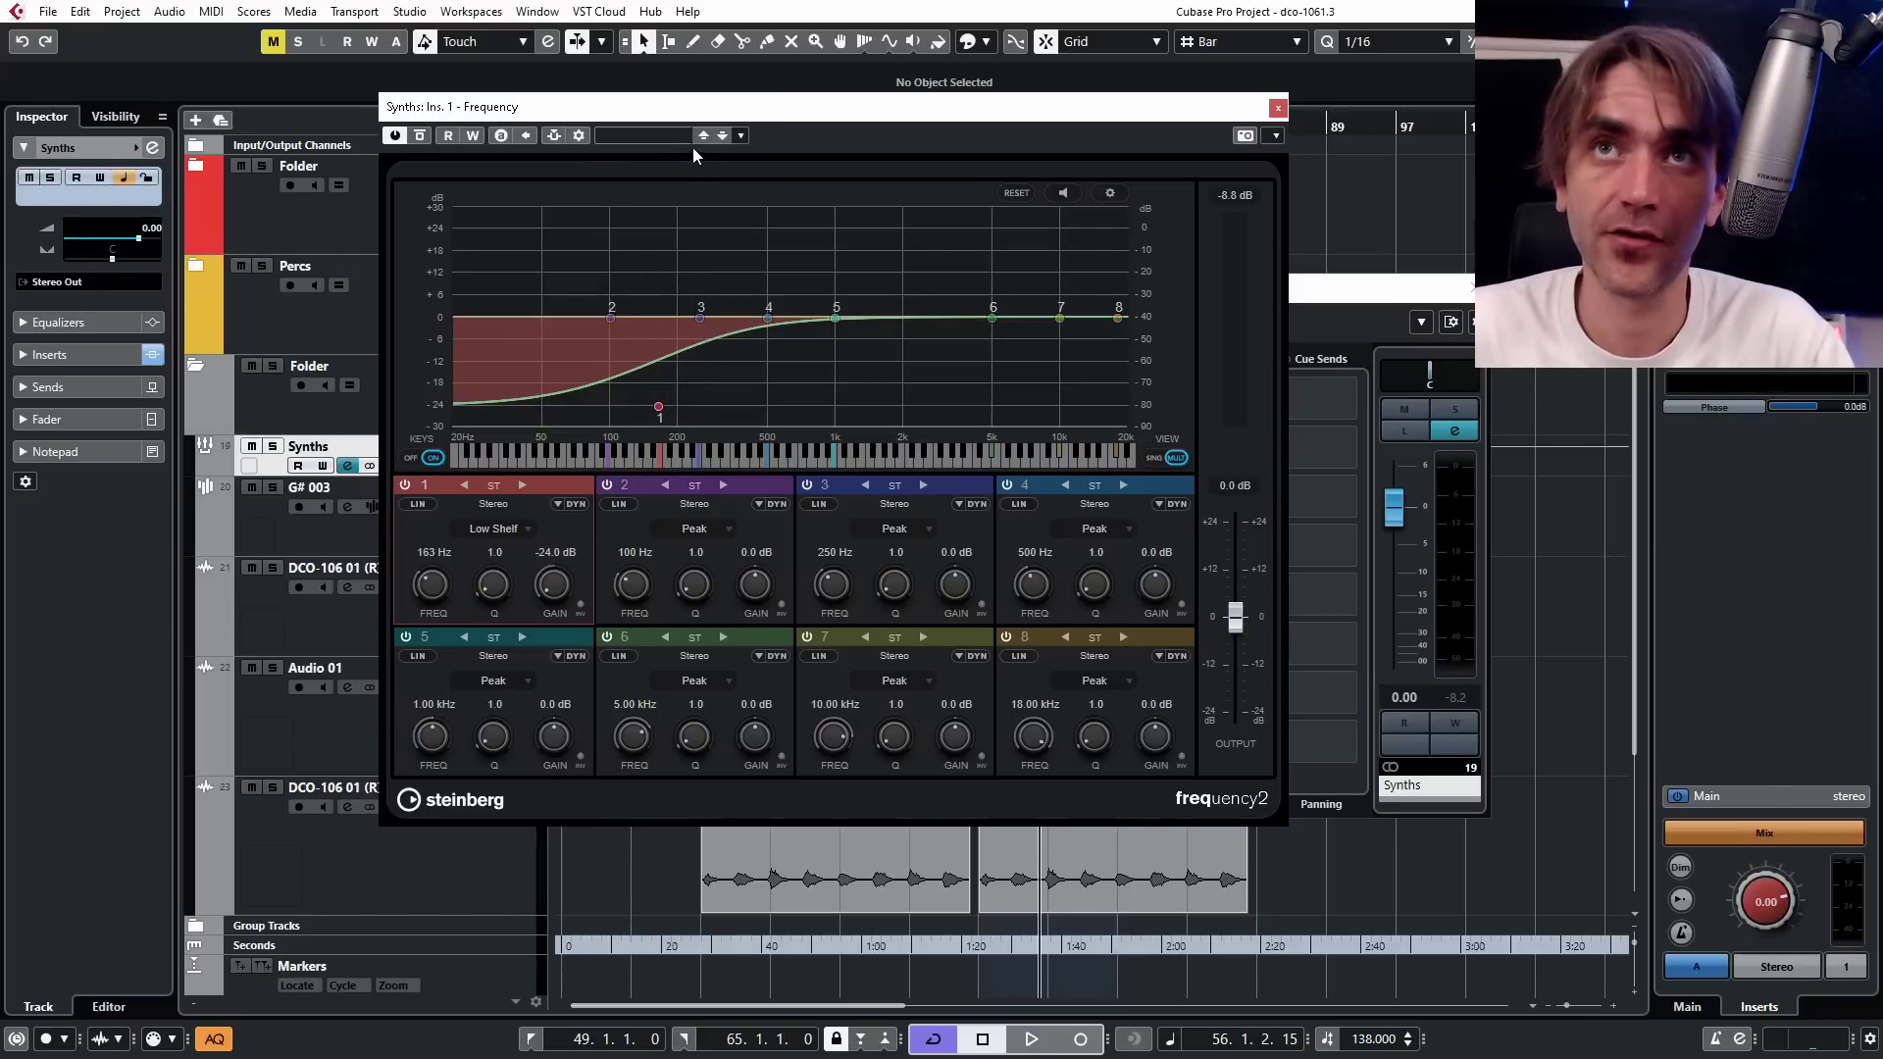
# Open Frequency's side-chain routing and add FalconVSTx64 01 as the source for side-chain input 1.
pyautogui.click(579, 137)
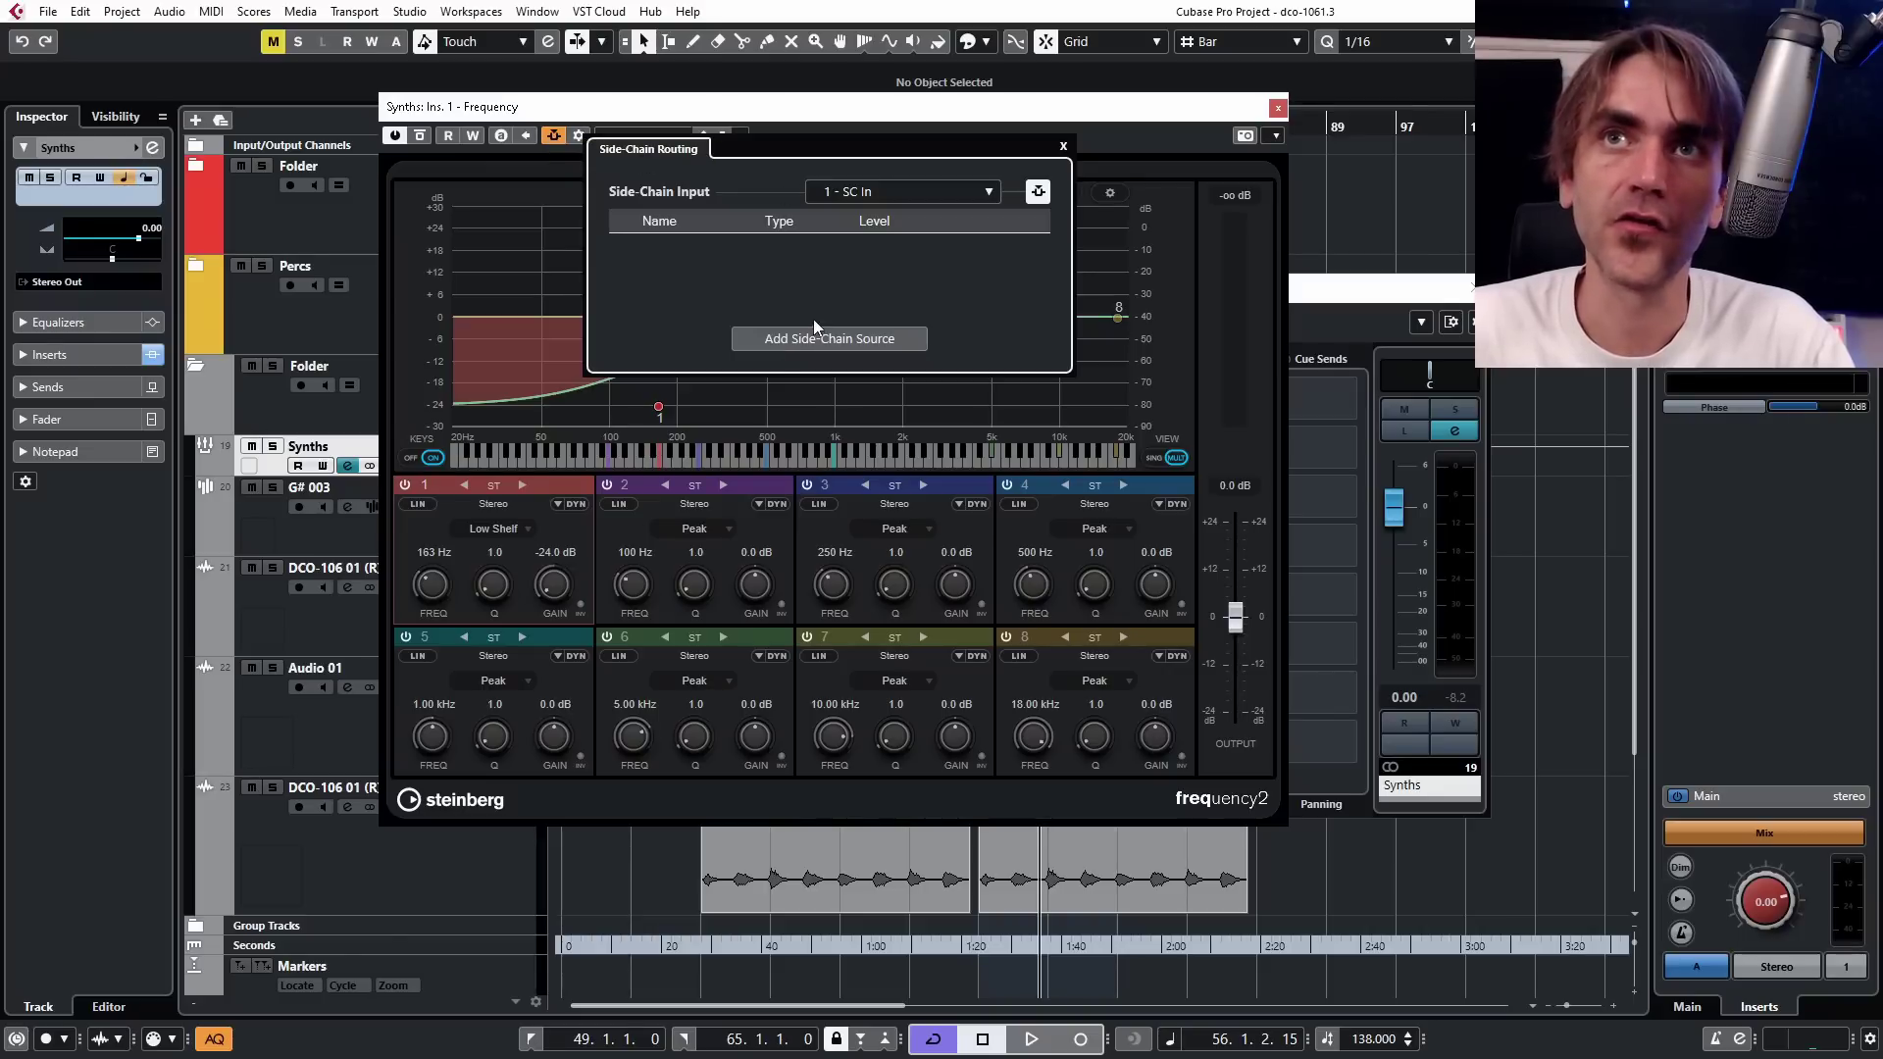
pyautogui.click(791, 338)
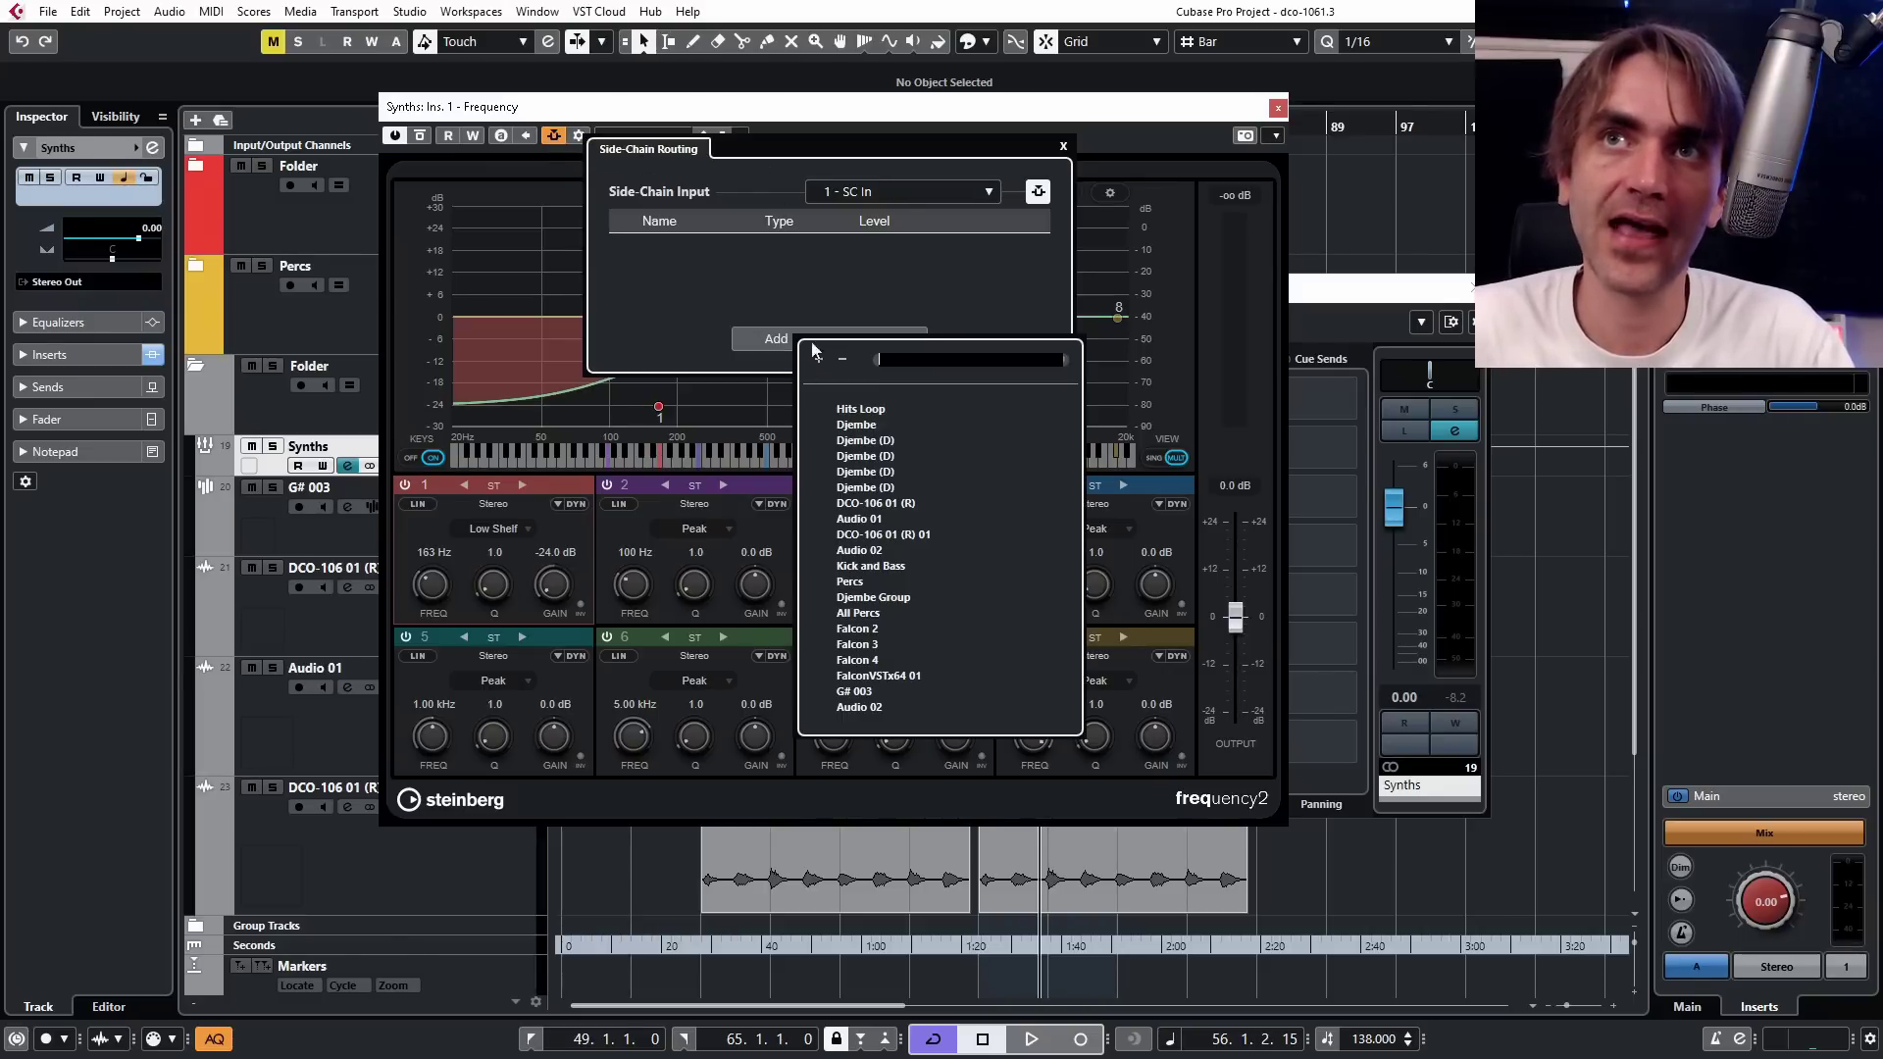
pyautogui.click(686, 259)
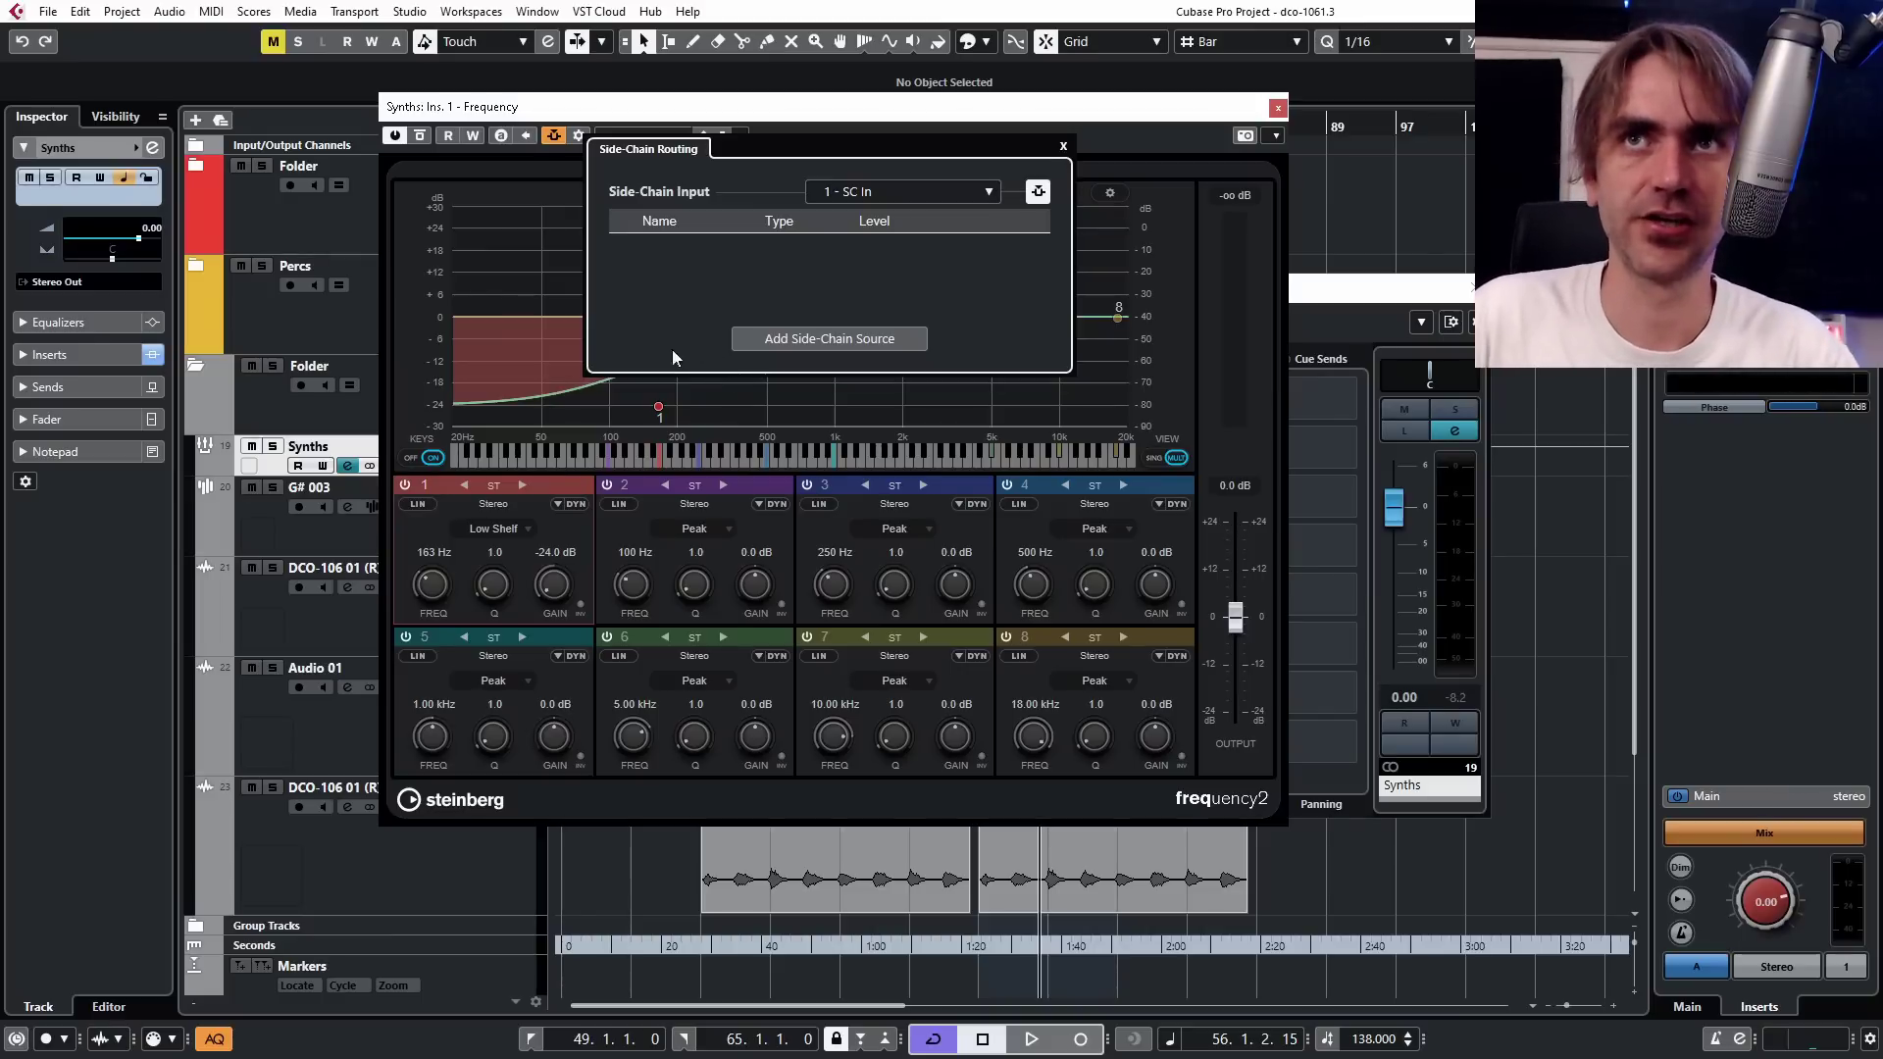
pyautogui.click(889, 193)
pyautogui.click(881, 294)
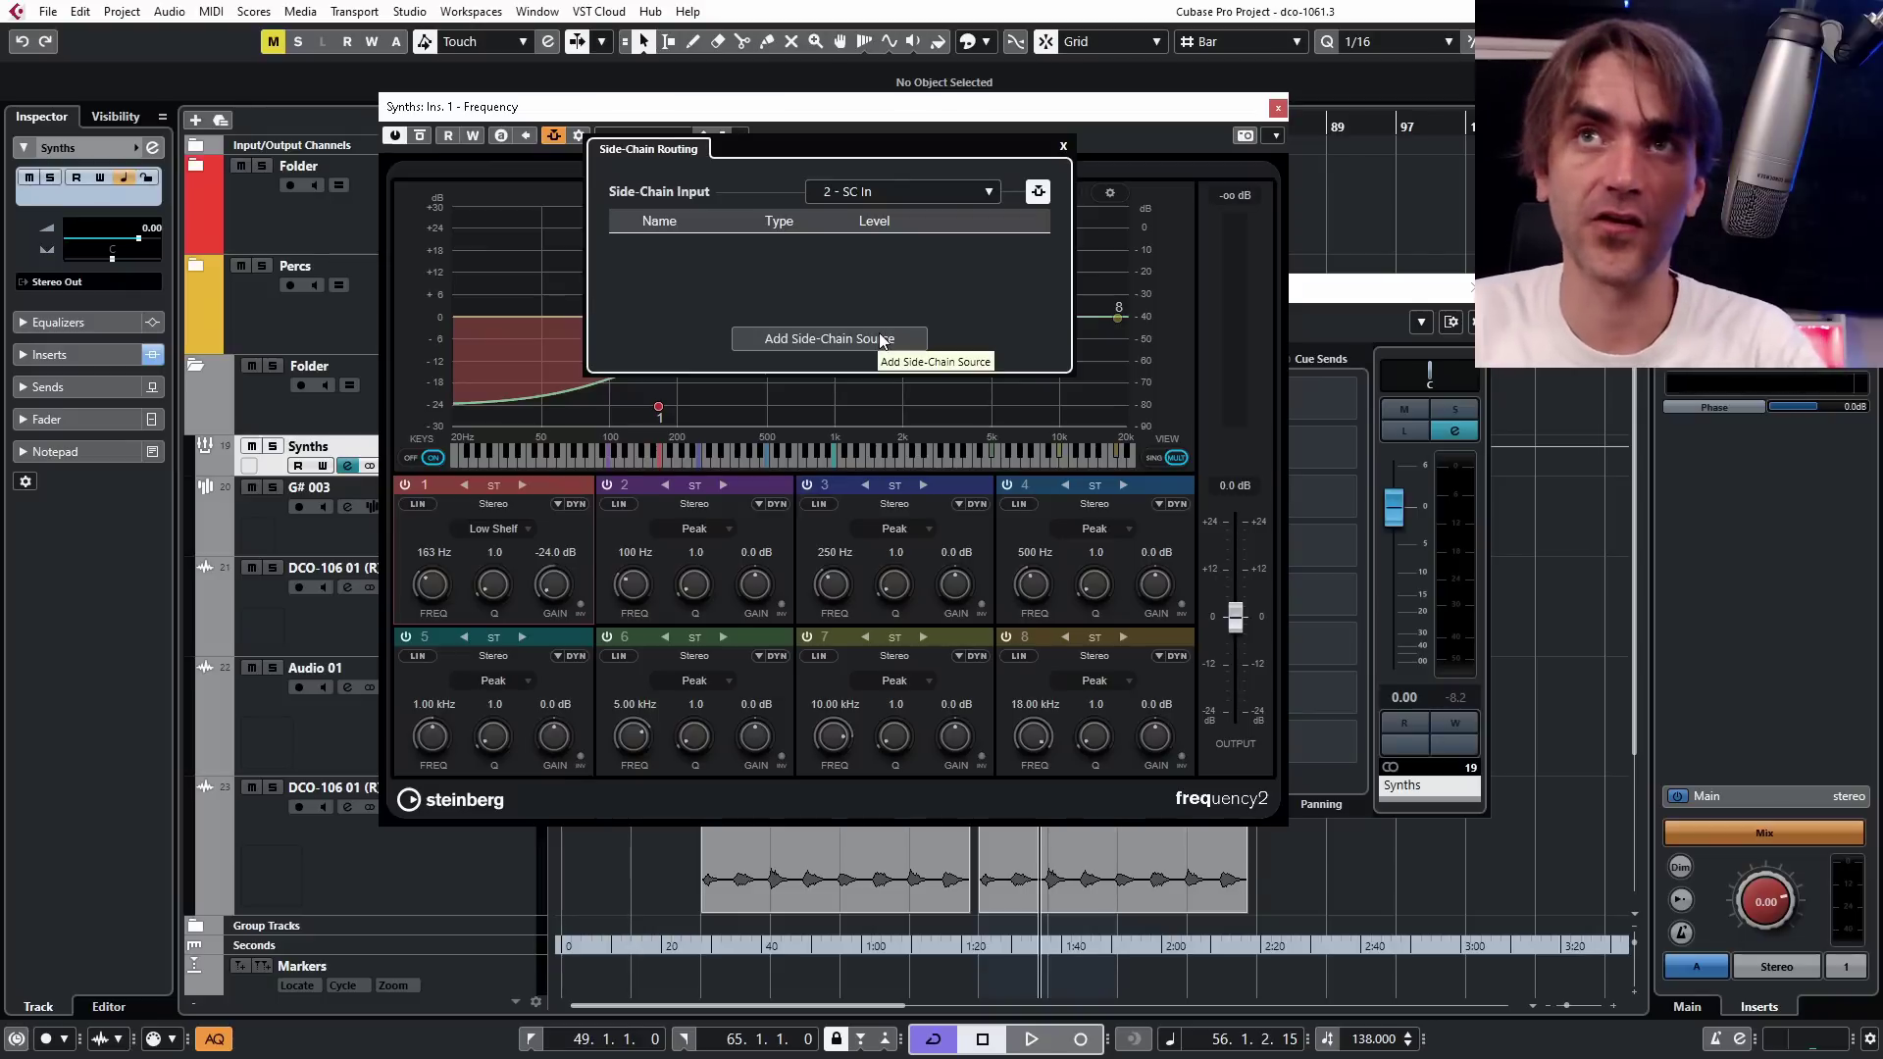
pyautogui.click(859, 190)
pyautogui.click(893, 282)
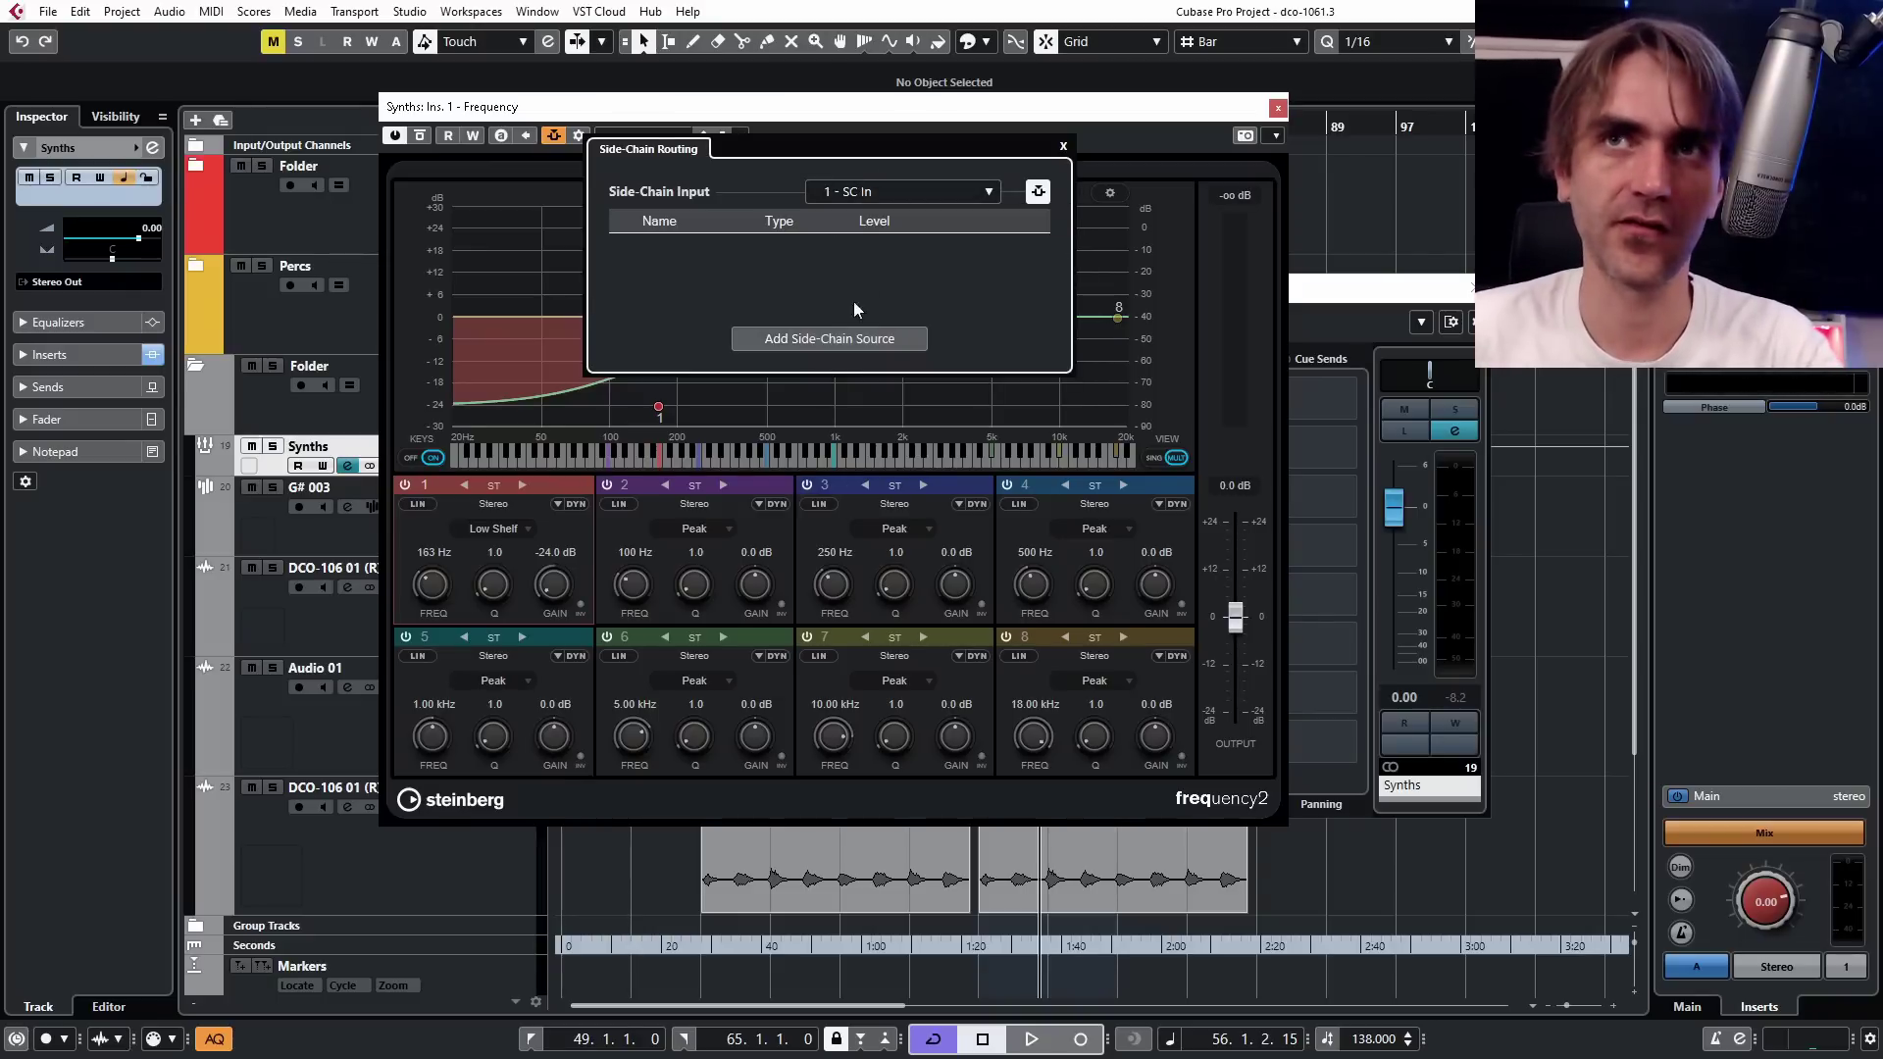
pyautogui.click(802, 343)
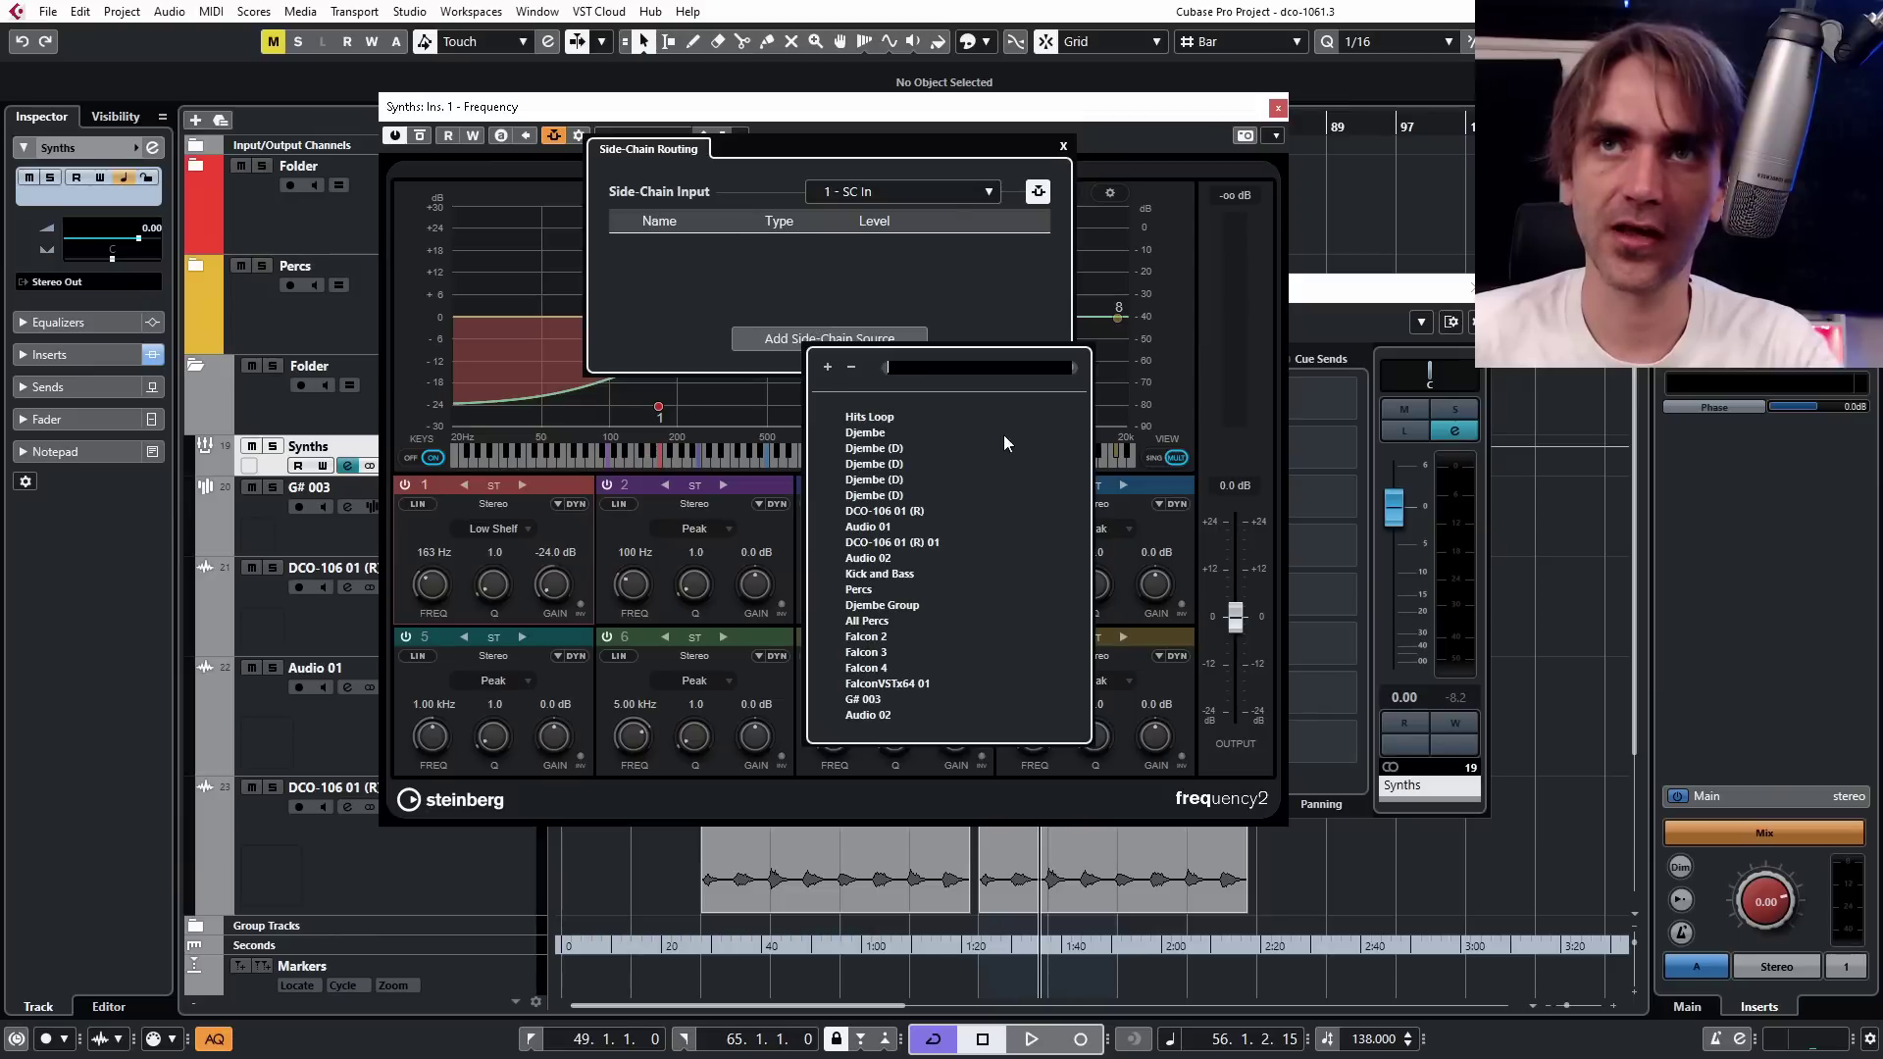
pyautogui.click(892, 683)
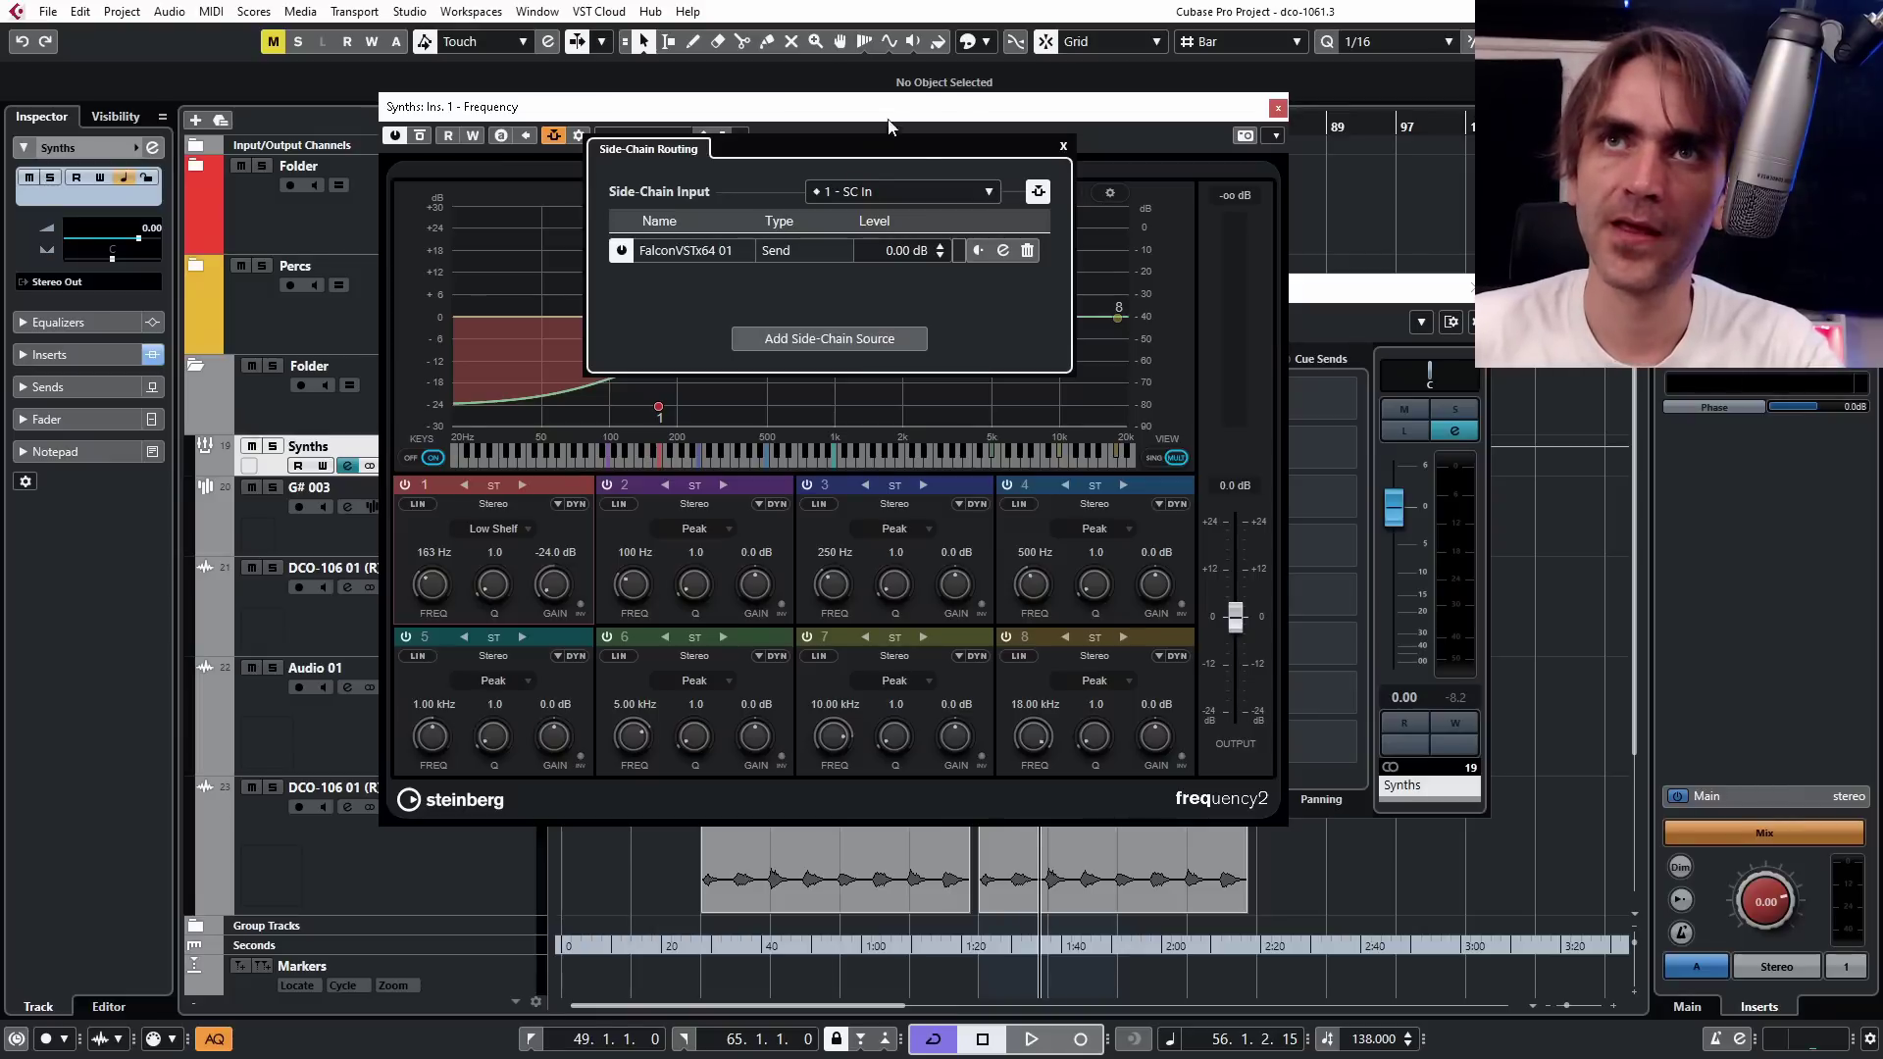
# Add Falcon 2 as the source for side-chain input 2, and switch the routing to side-chain input 3.
pyautogui.click(904, 188)
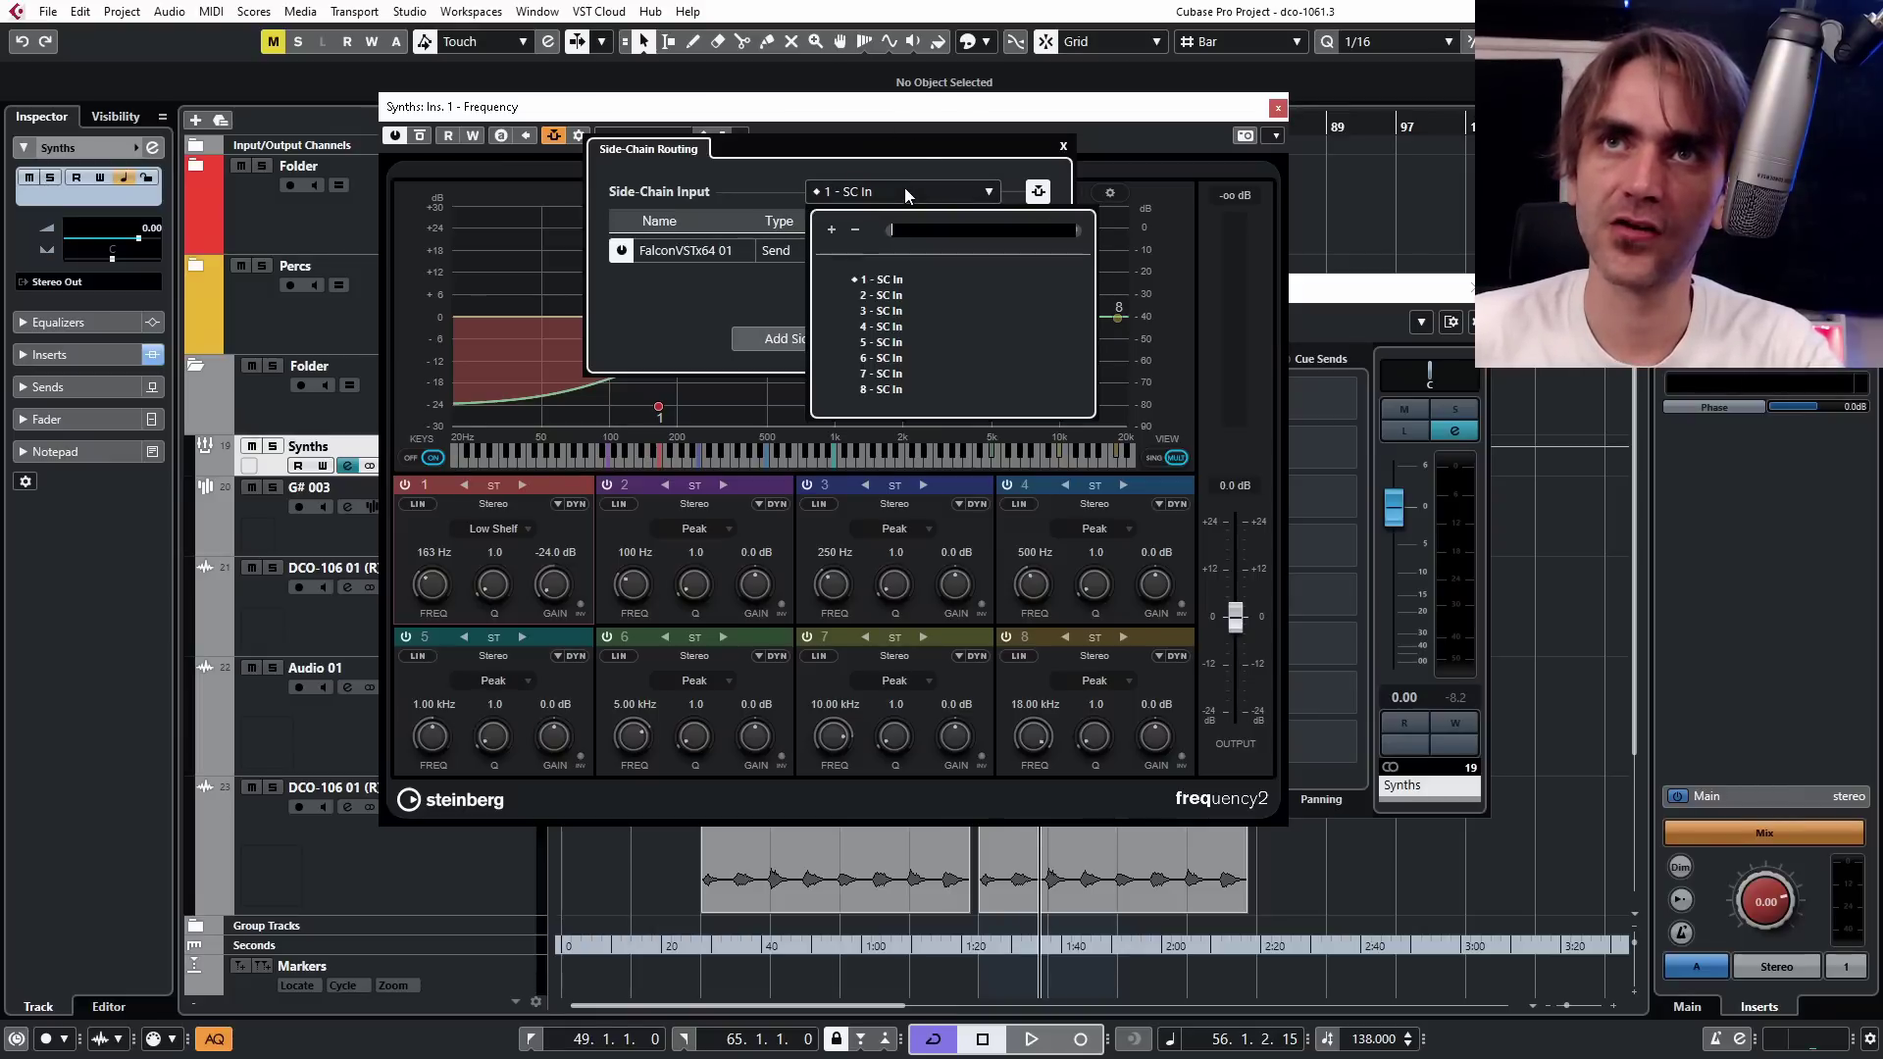
pyautogui.click(886, 296)
pyautogui.click(848, 343)
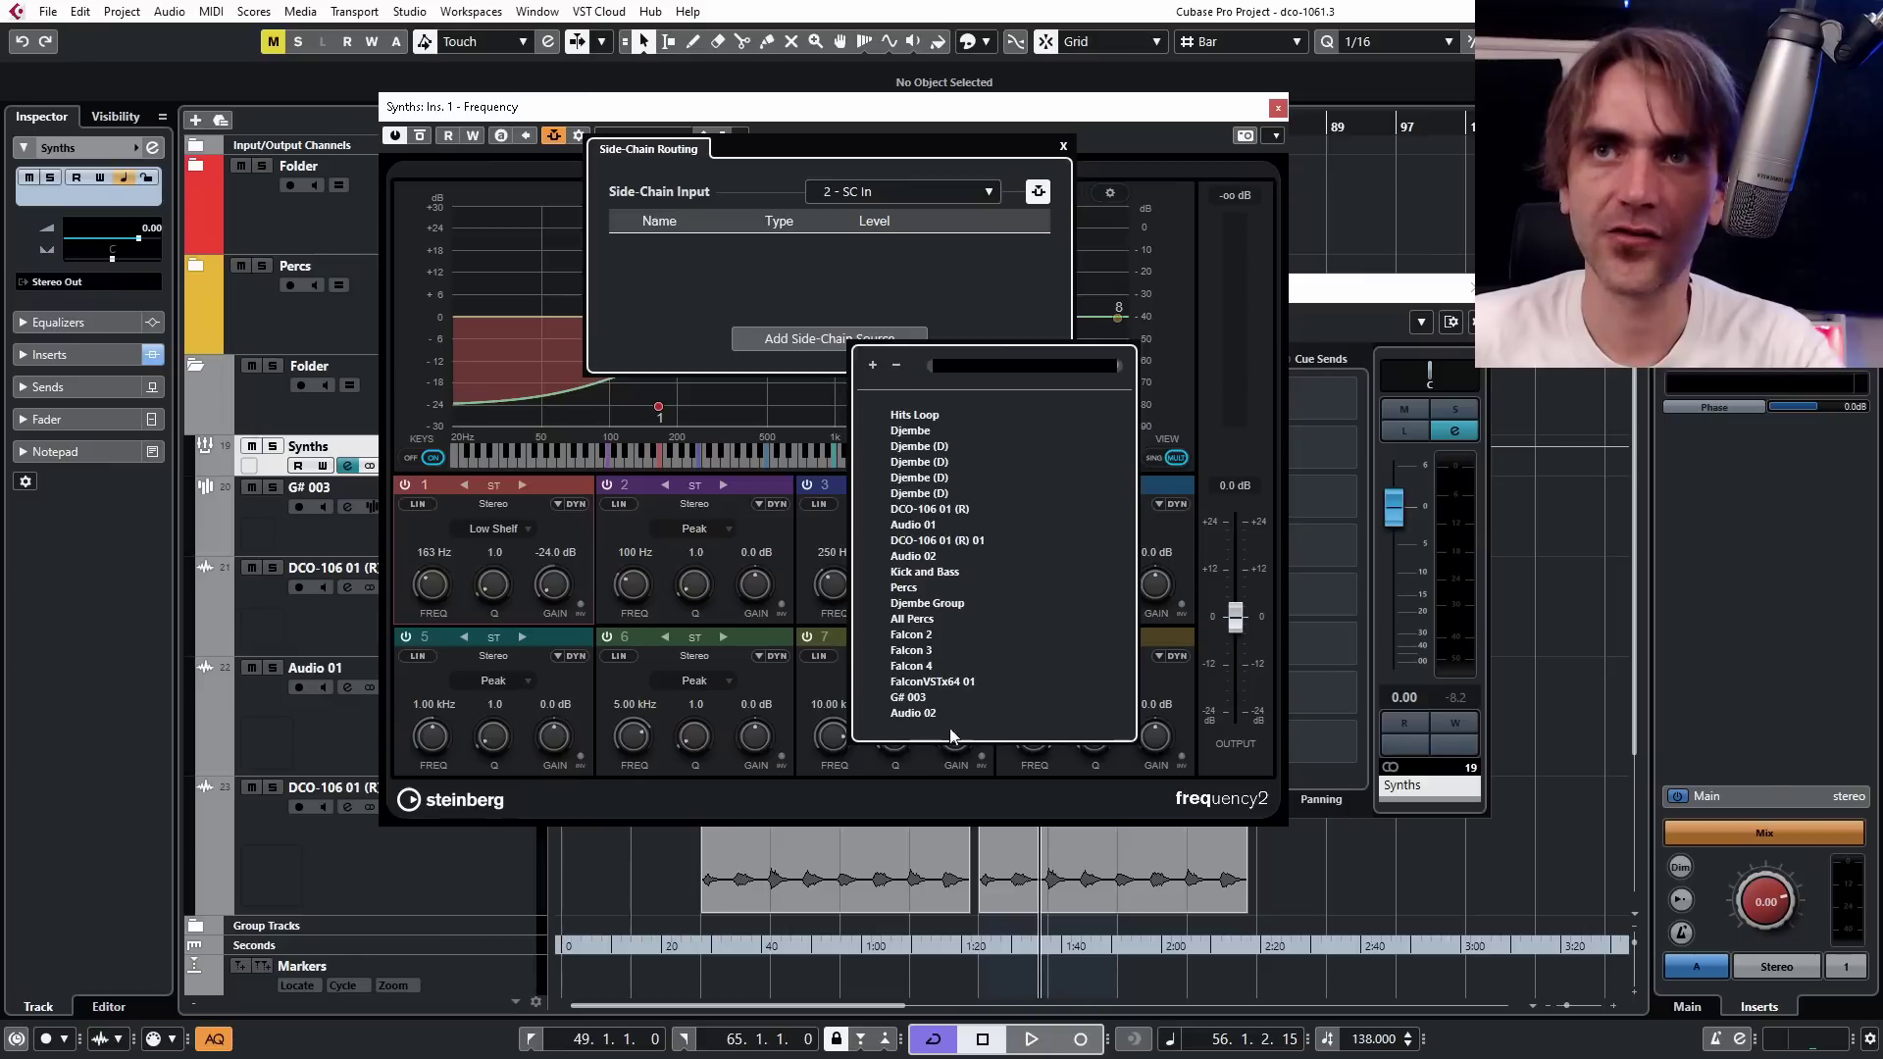
pyautogui.click(912, 634)
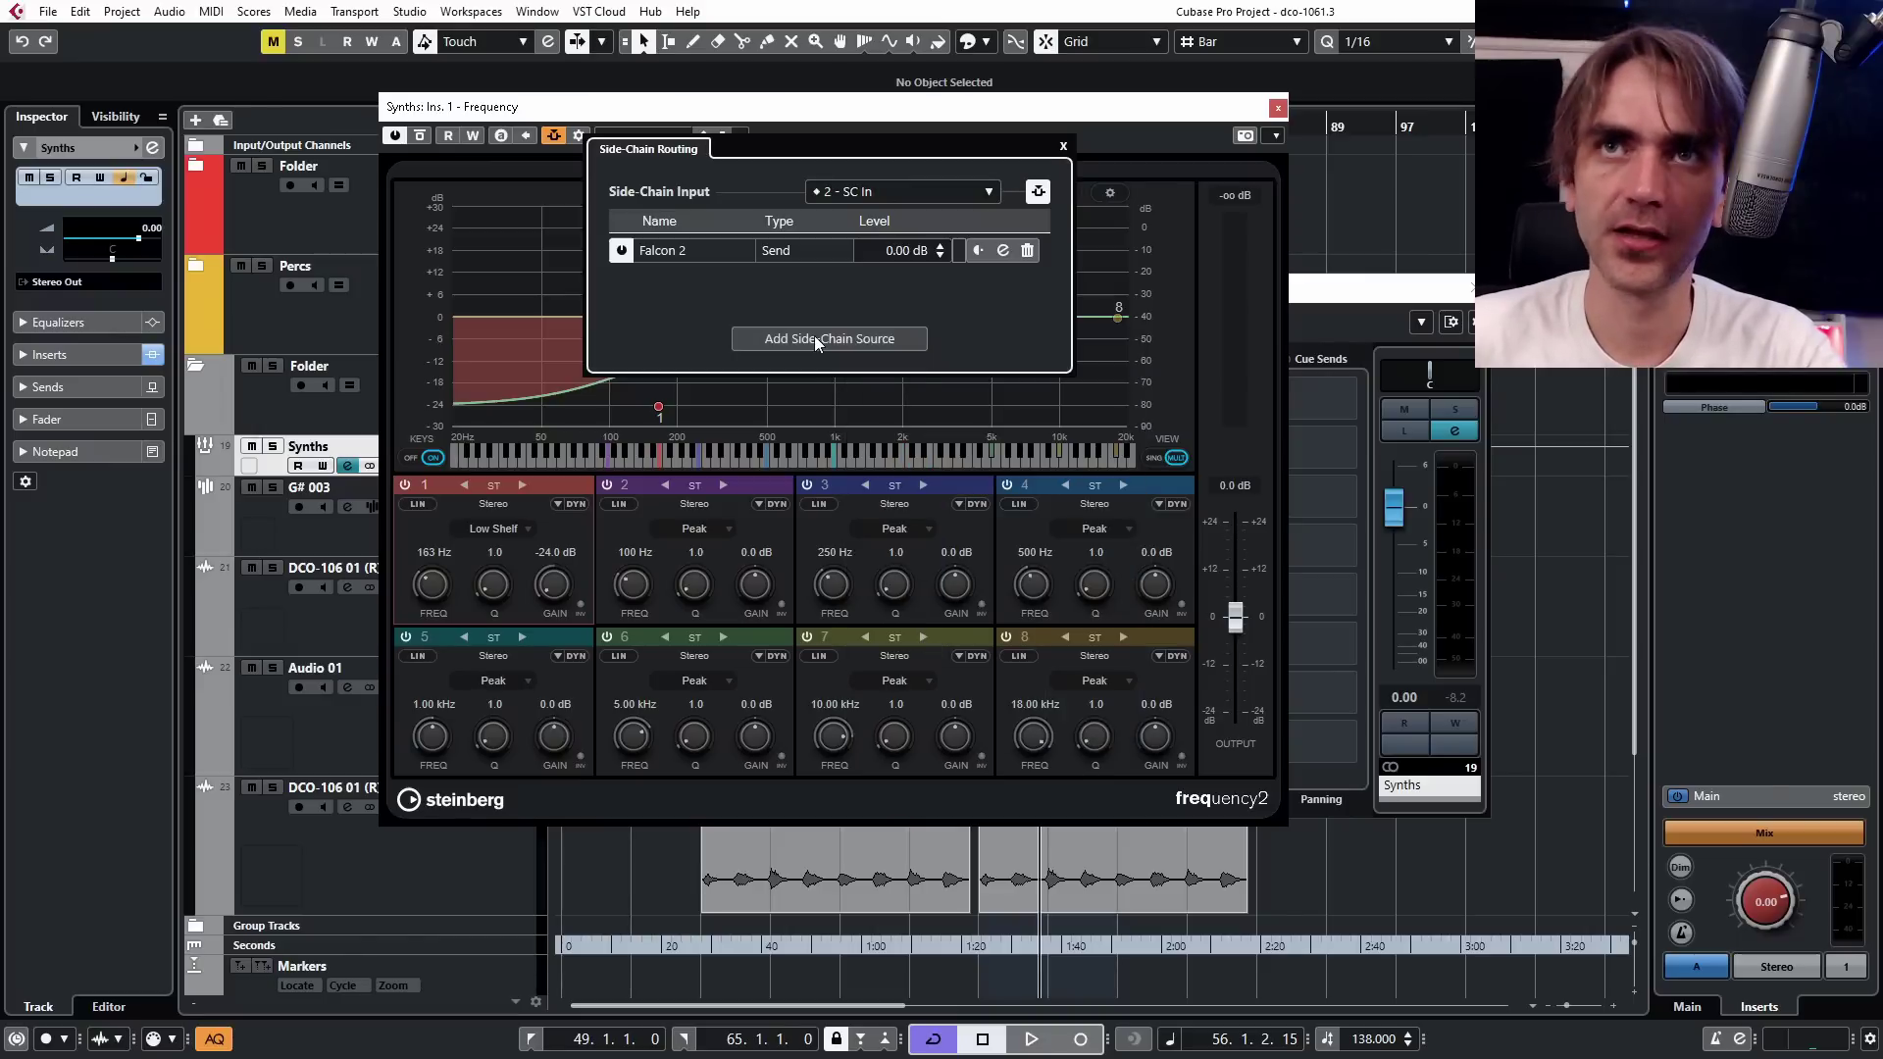
pyautogui.click(815, 335)
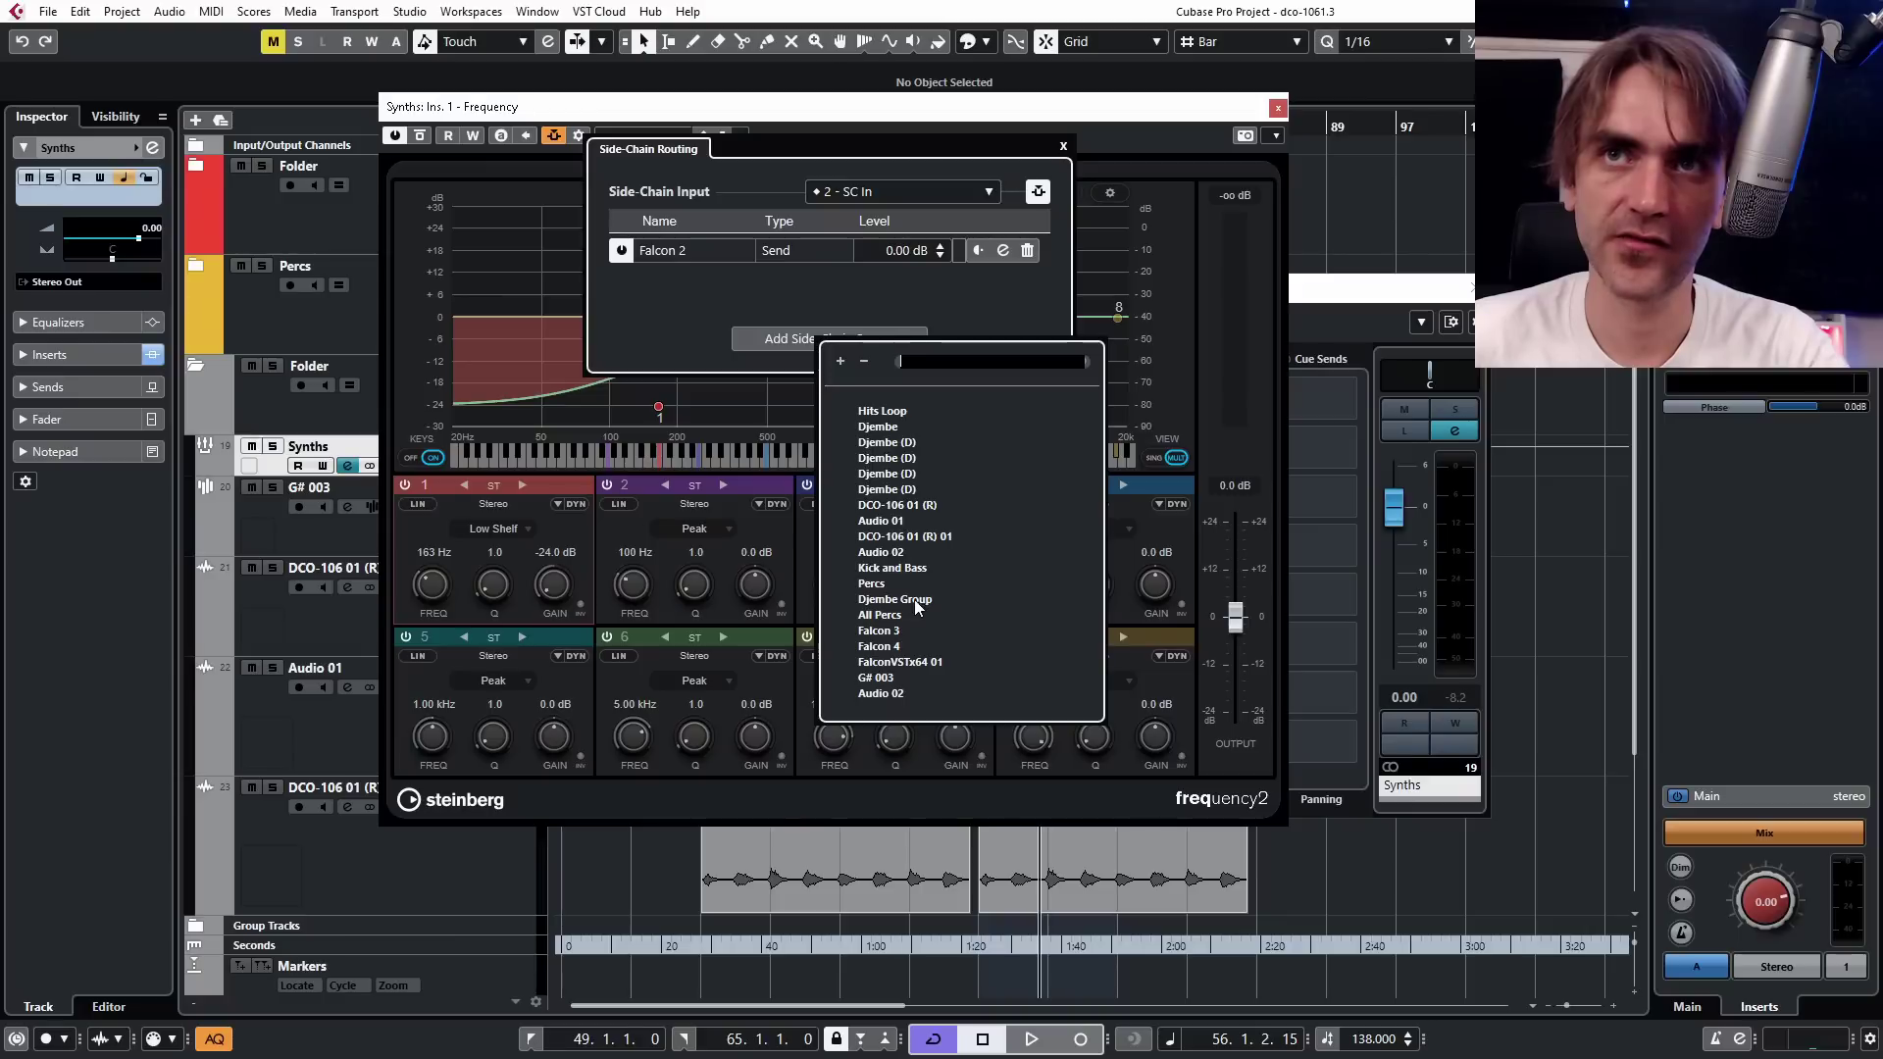
pyautogui.click(897, 192)
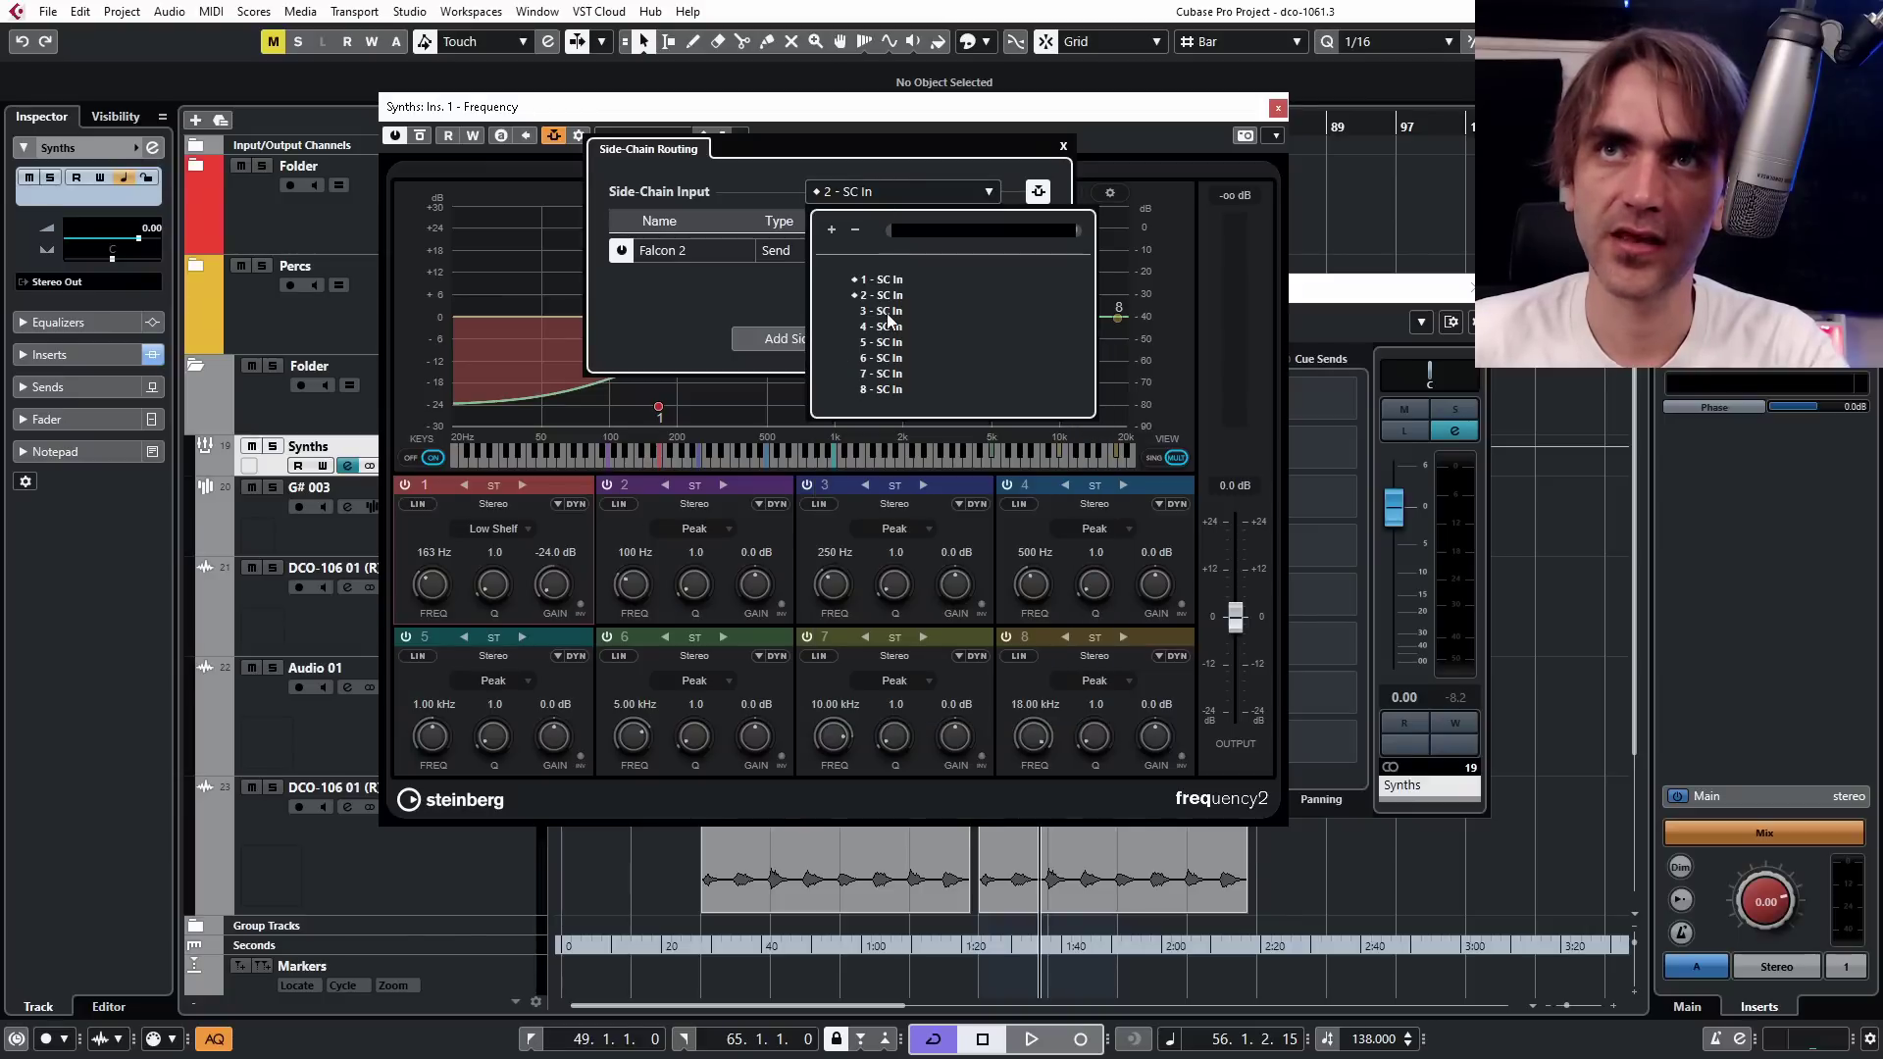
pyautogui.click(887, 314)
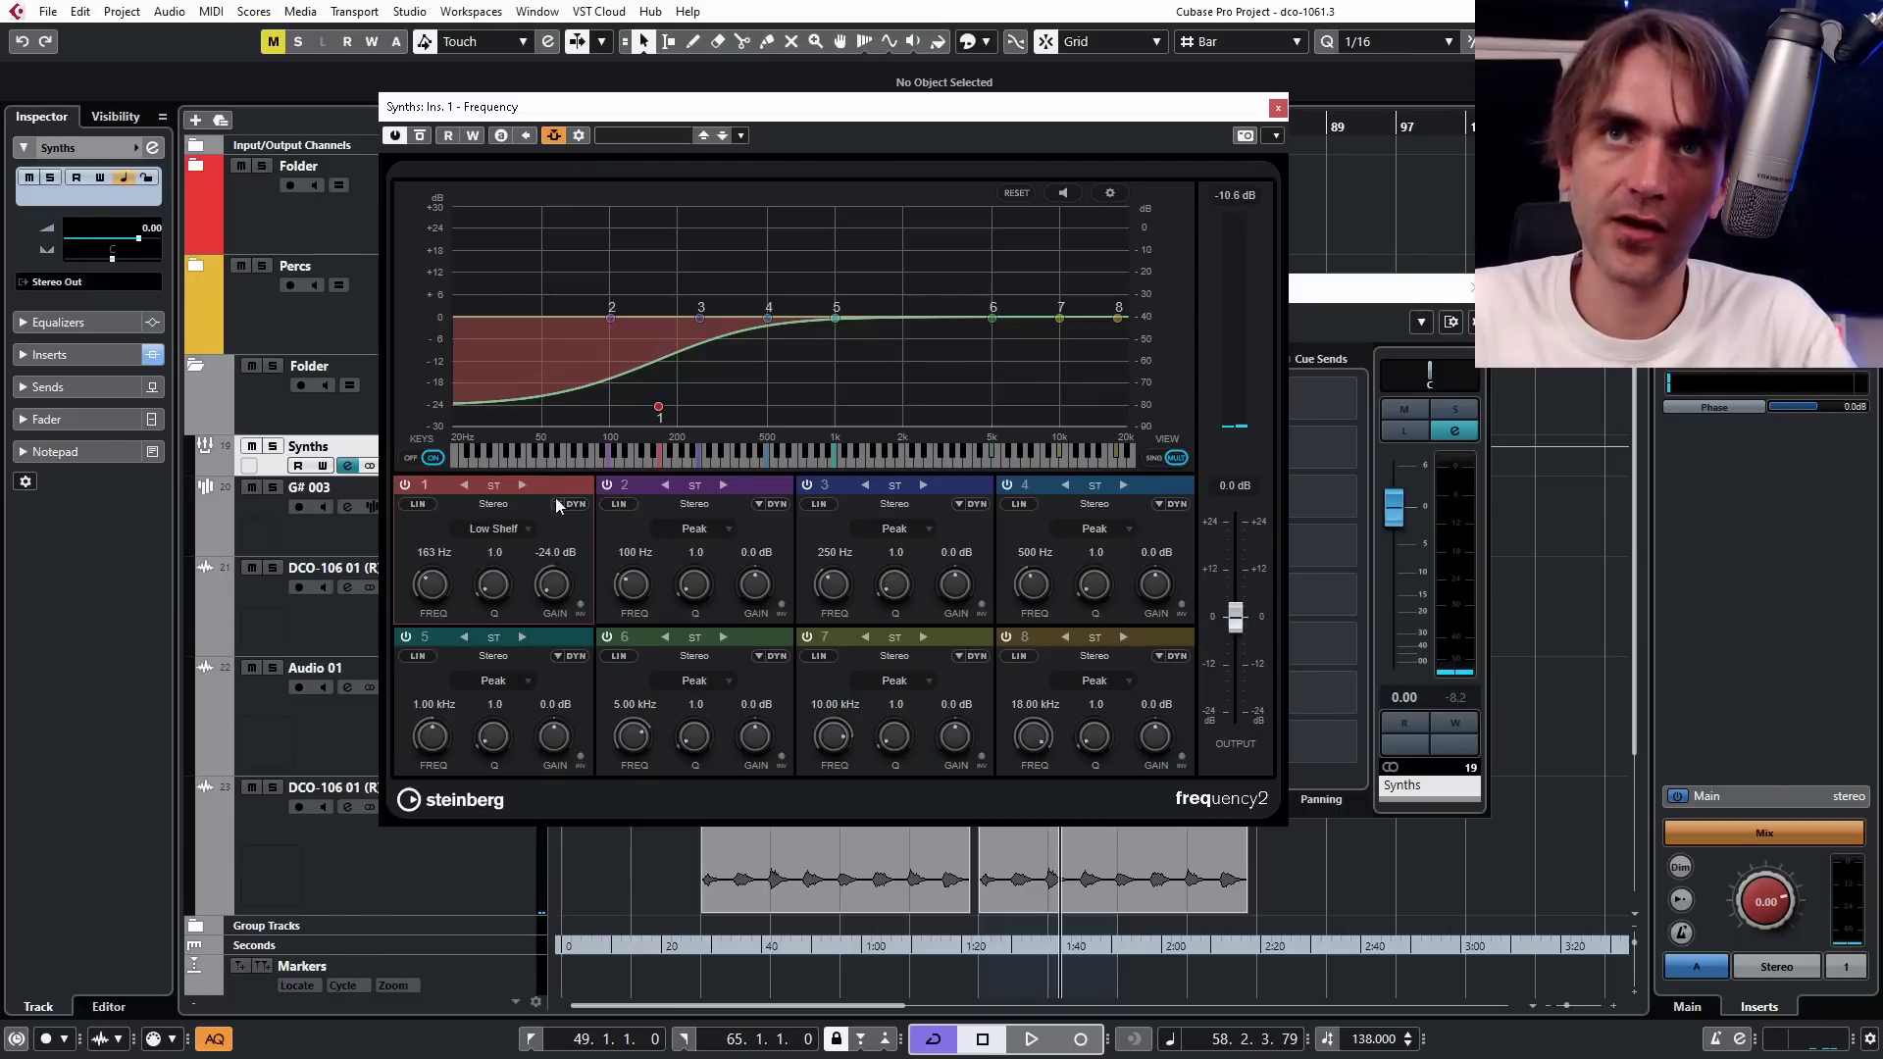
# Show Frequency in single-band view, enable dynamics for band 1, and set its side-chain input to Side-Chain 1.
pyautogui.click(561, 504)
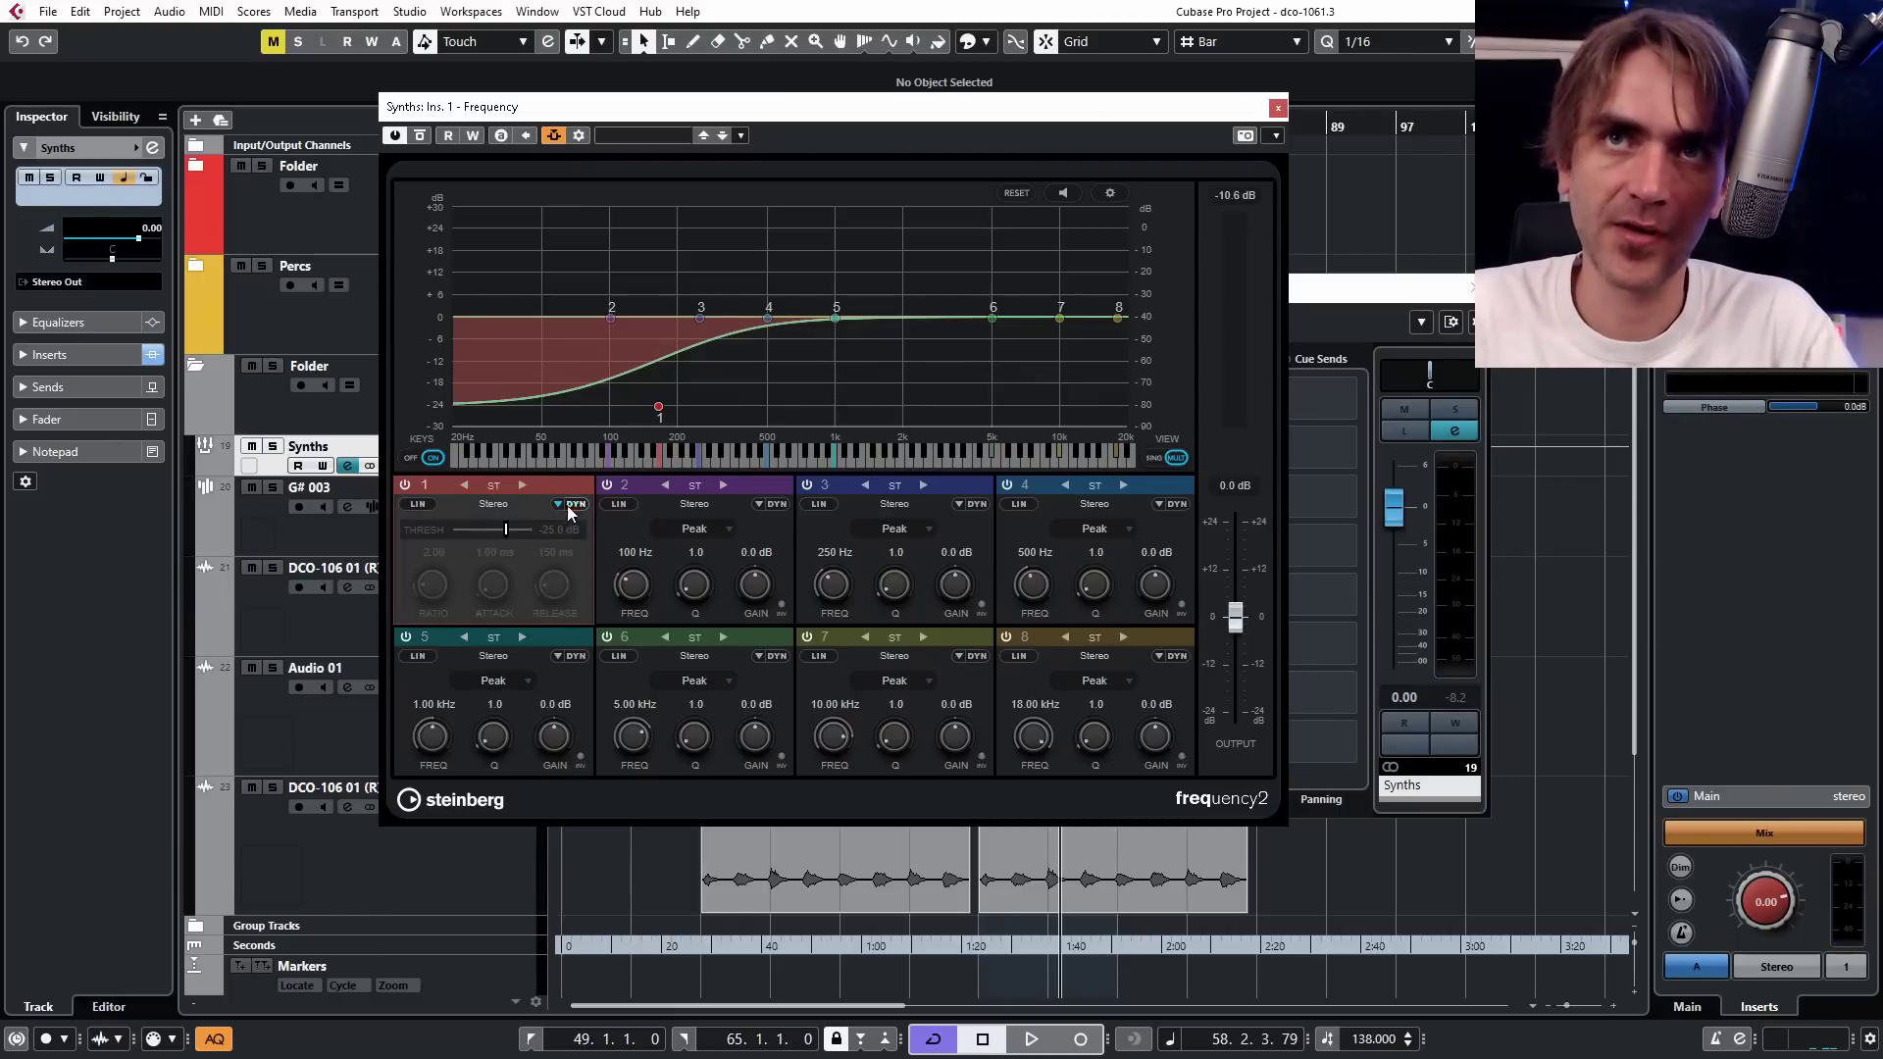
pyautogui.click(573, 506)
pyautogui.click(571, 505)
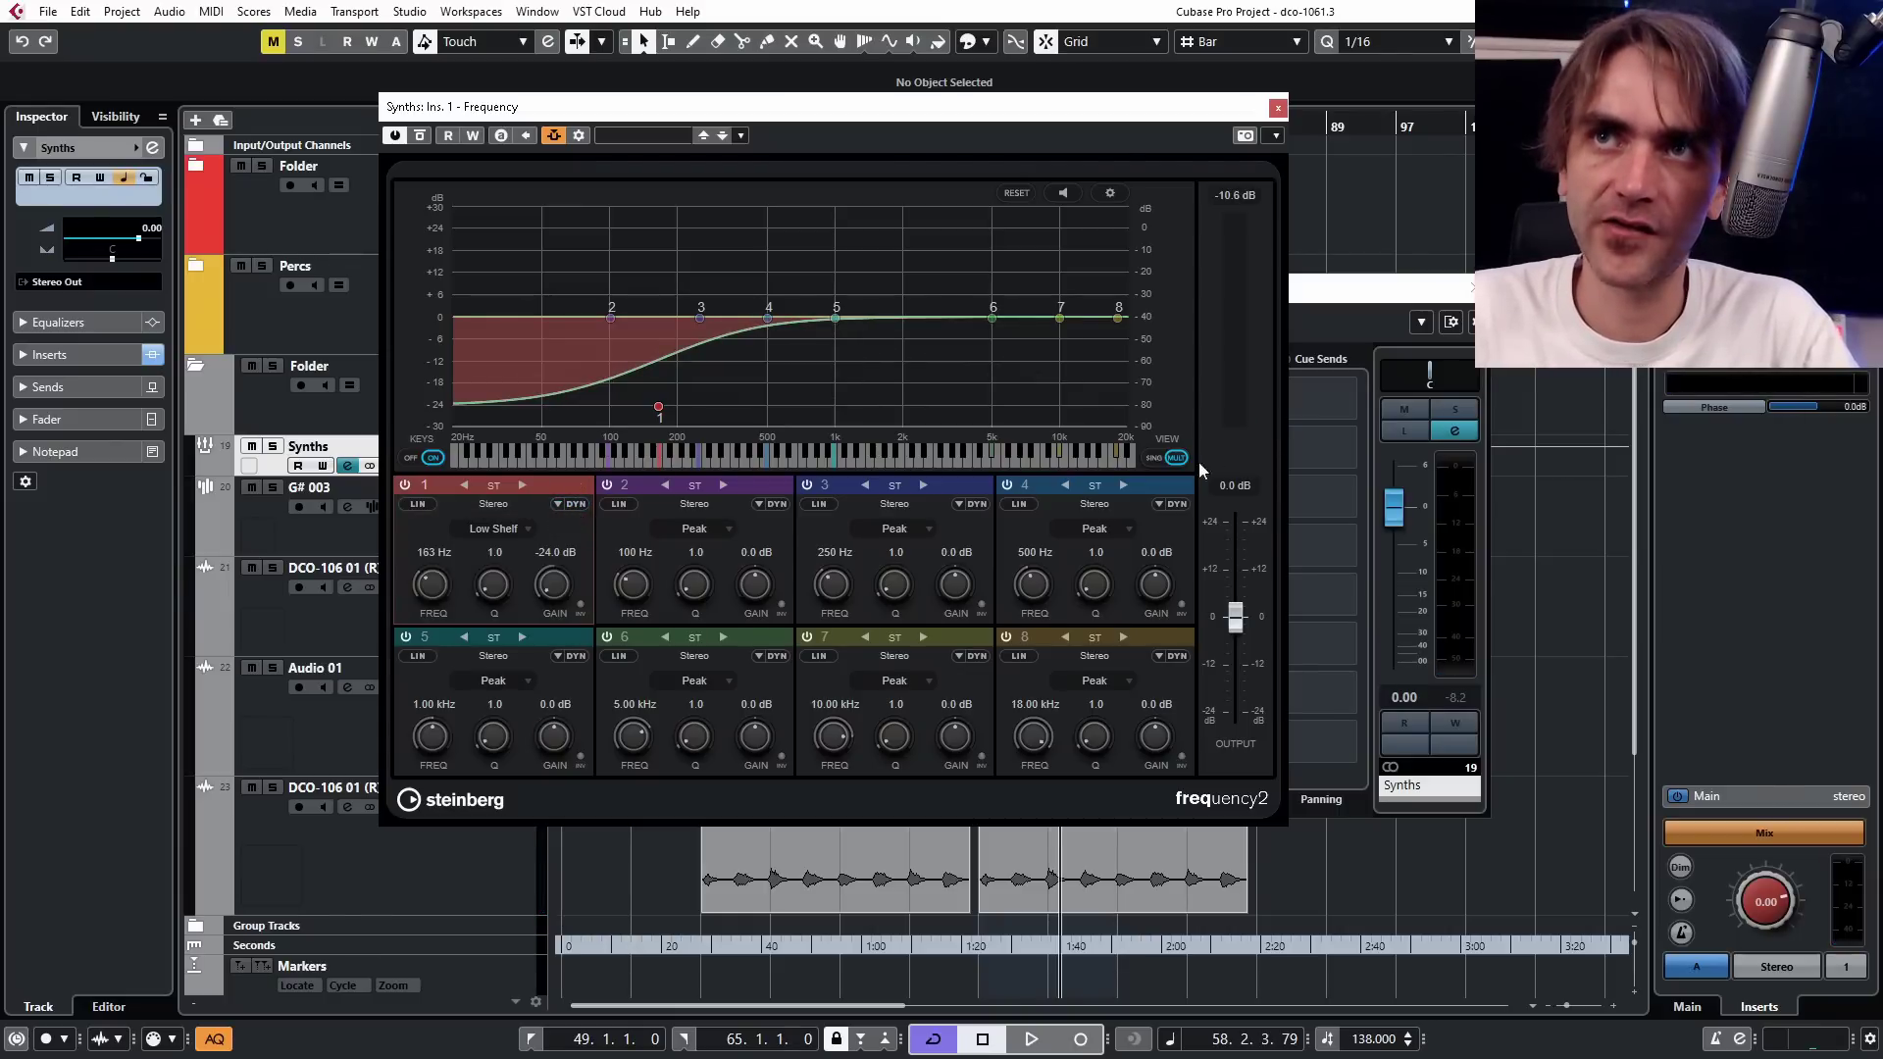
pyautogui.click(1165, 458)
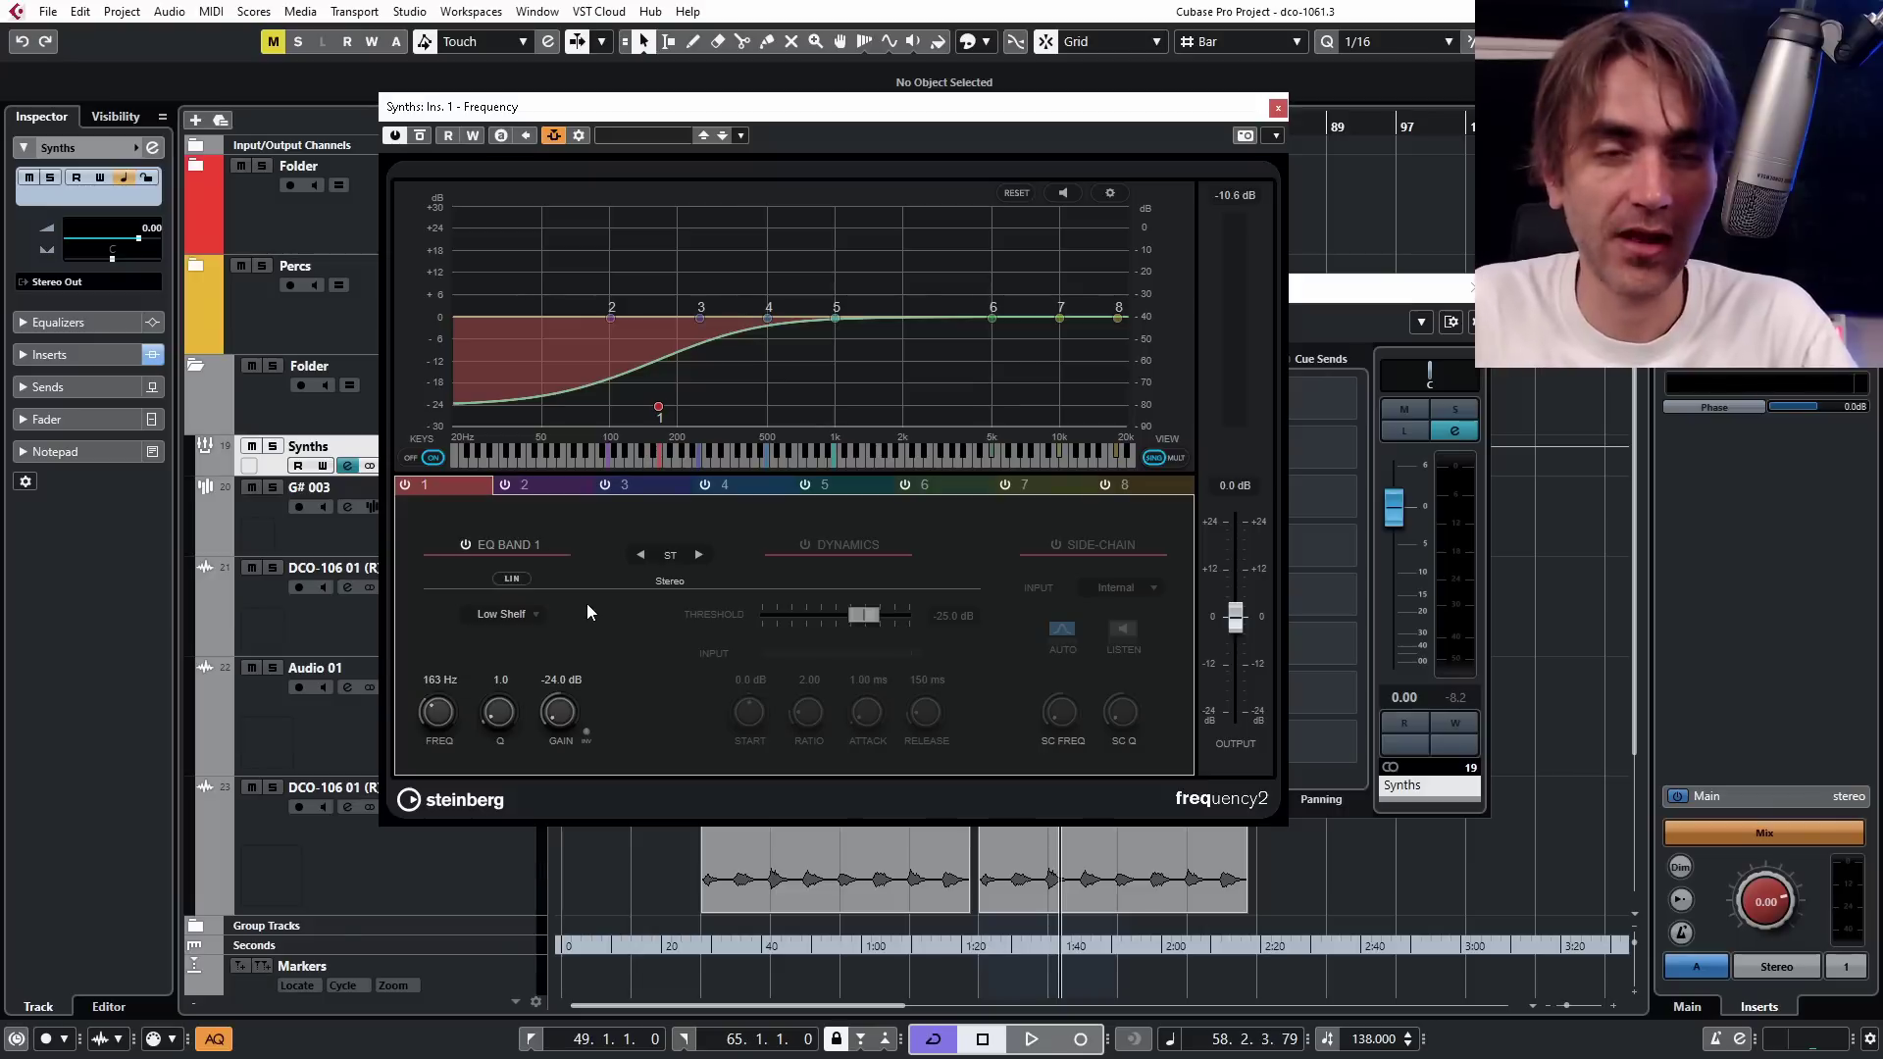
pyautogui.click(806, 546)
pyautogui.click(1128, 588)
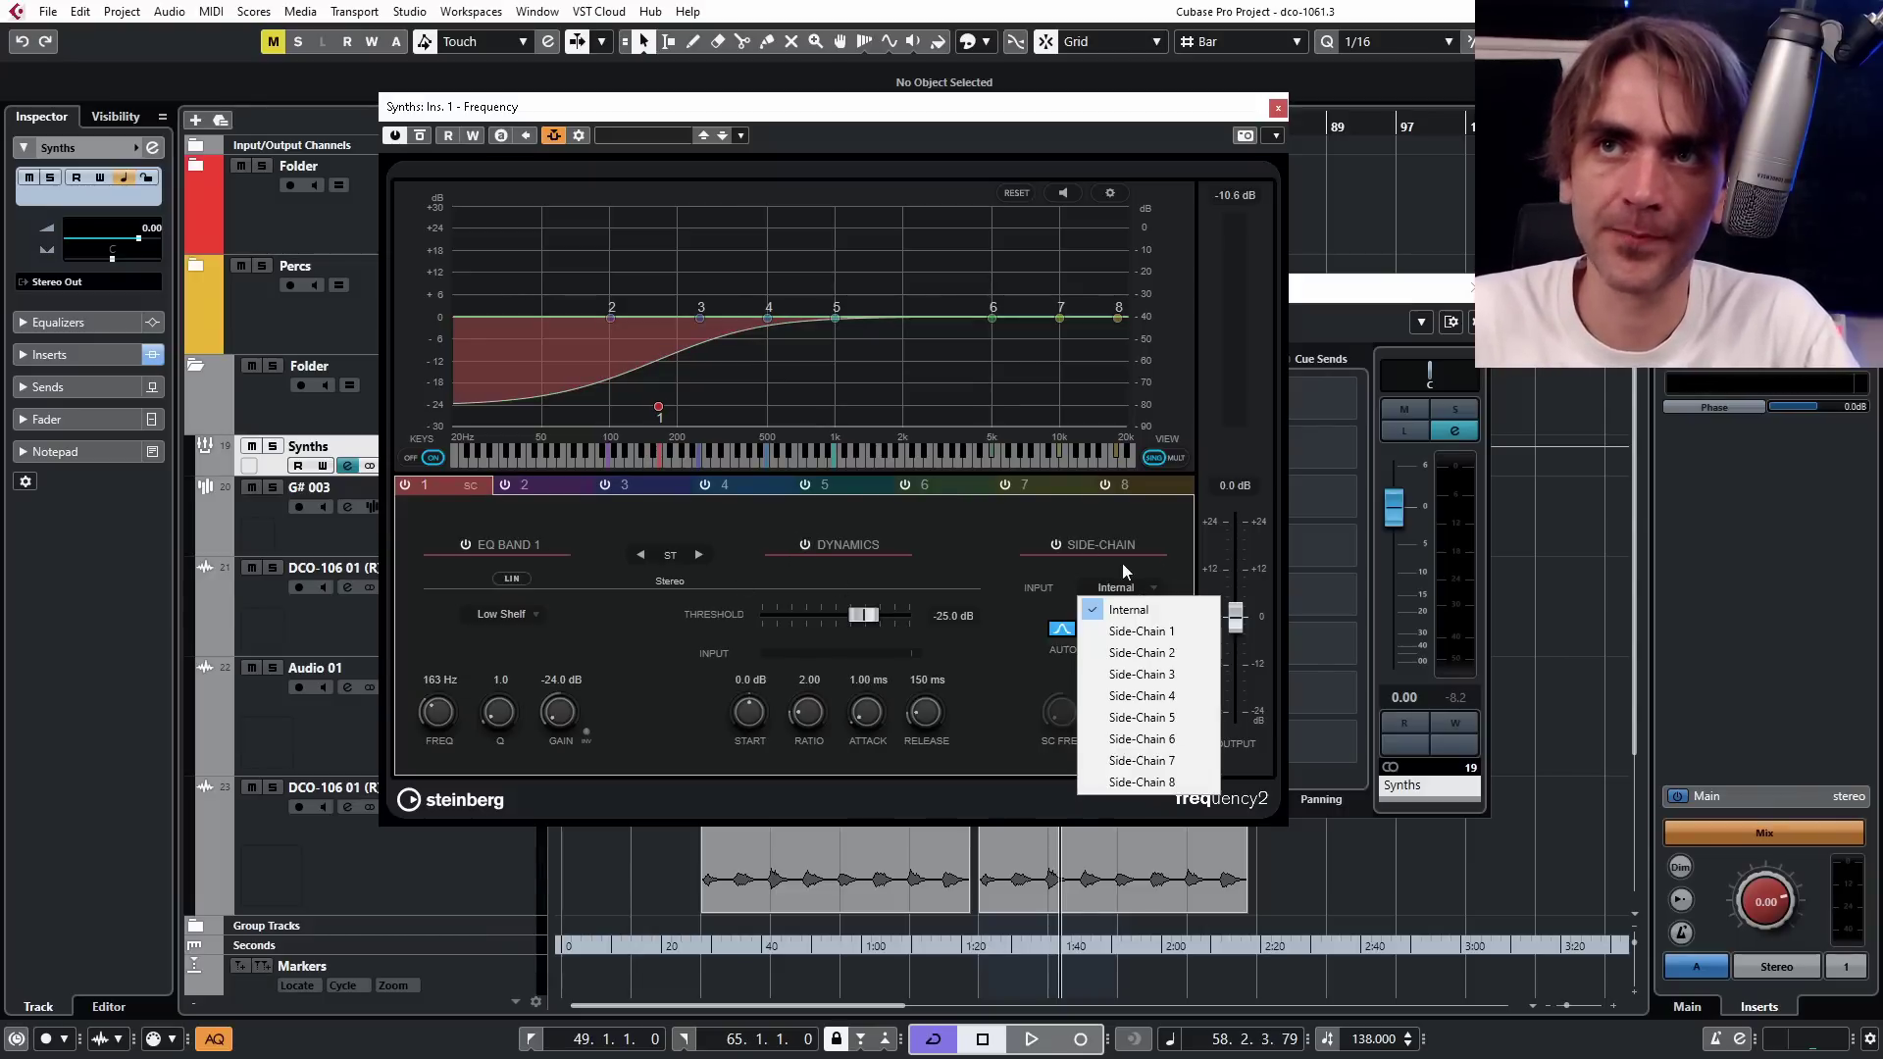
pyautogui.click(1150, 632)
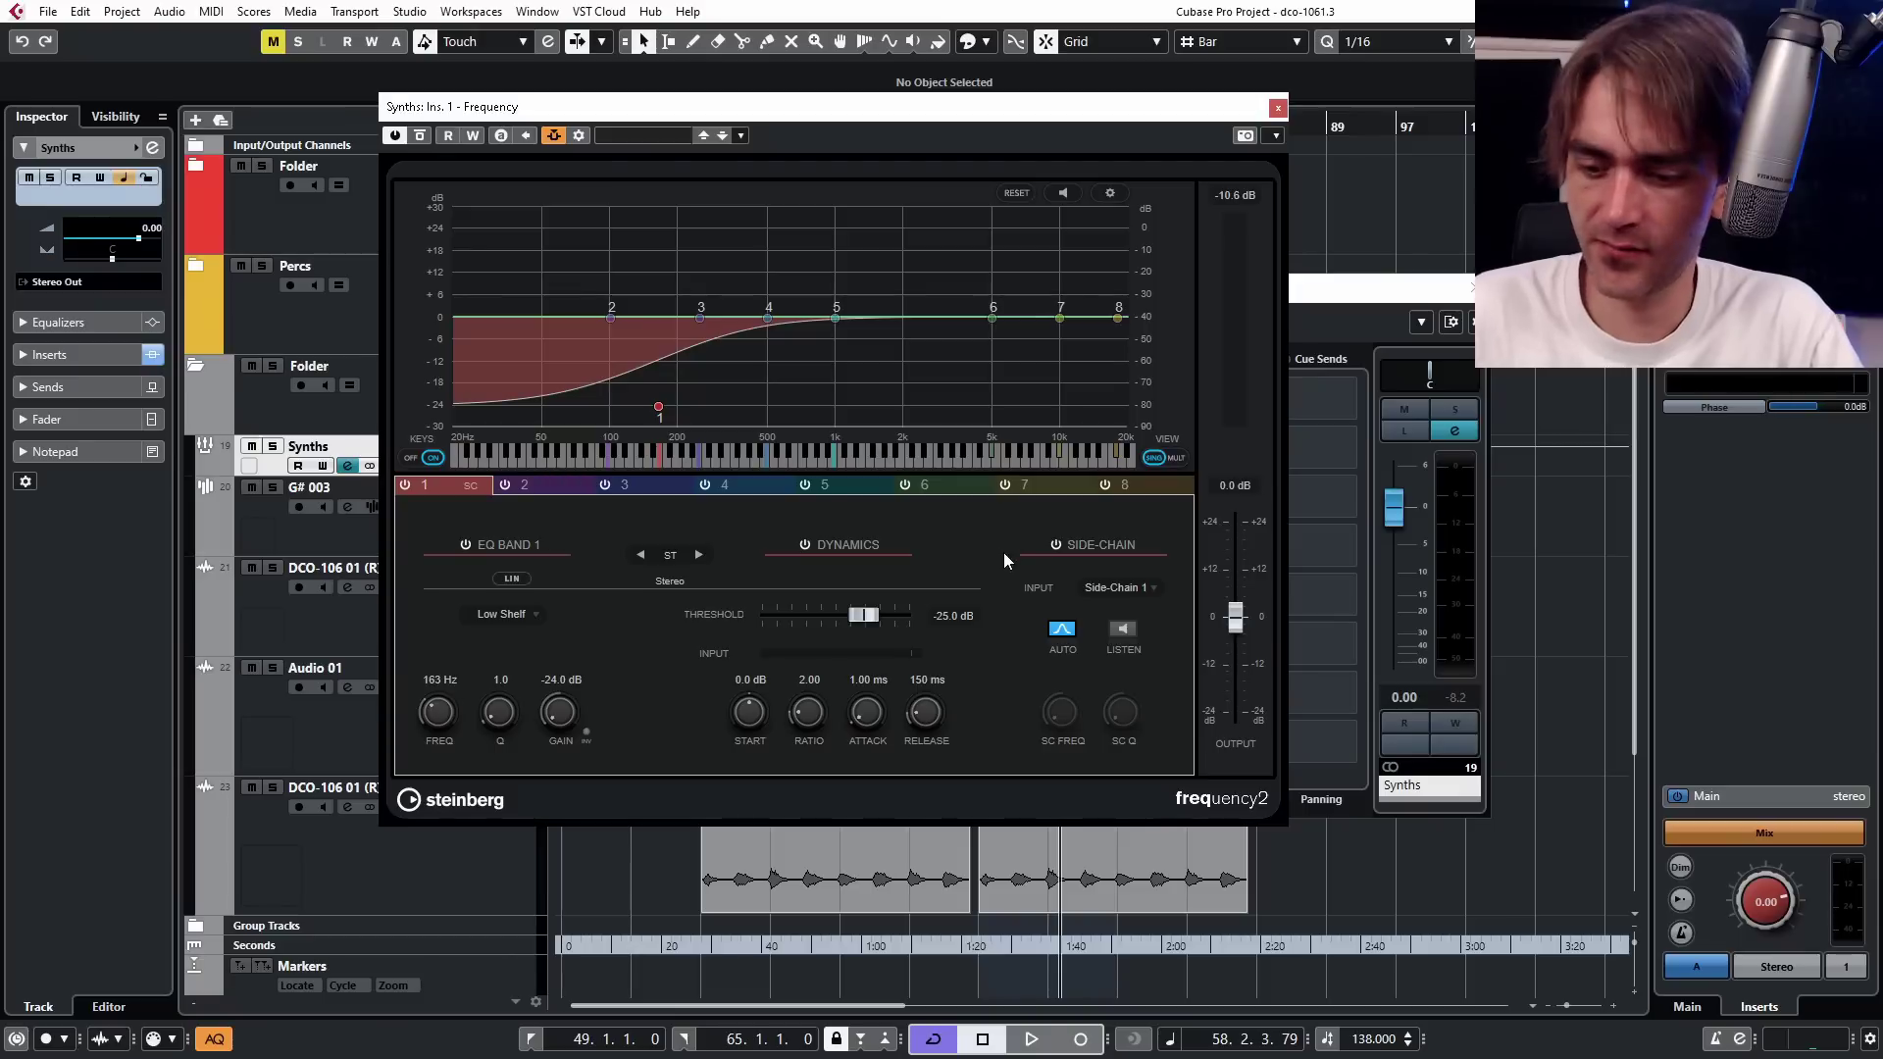
# During playback, set band 1's Q to 3.5 and its dynamics to threshold -41.1 dB, ratio 6.32 and release 289 ms.
pyautogui.press('space')
pyautogui.moveTo(808, 713); pyautogui.dragTo(810, 687)
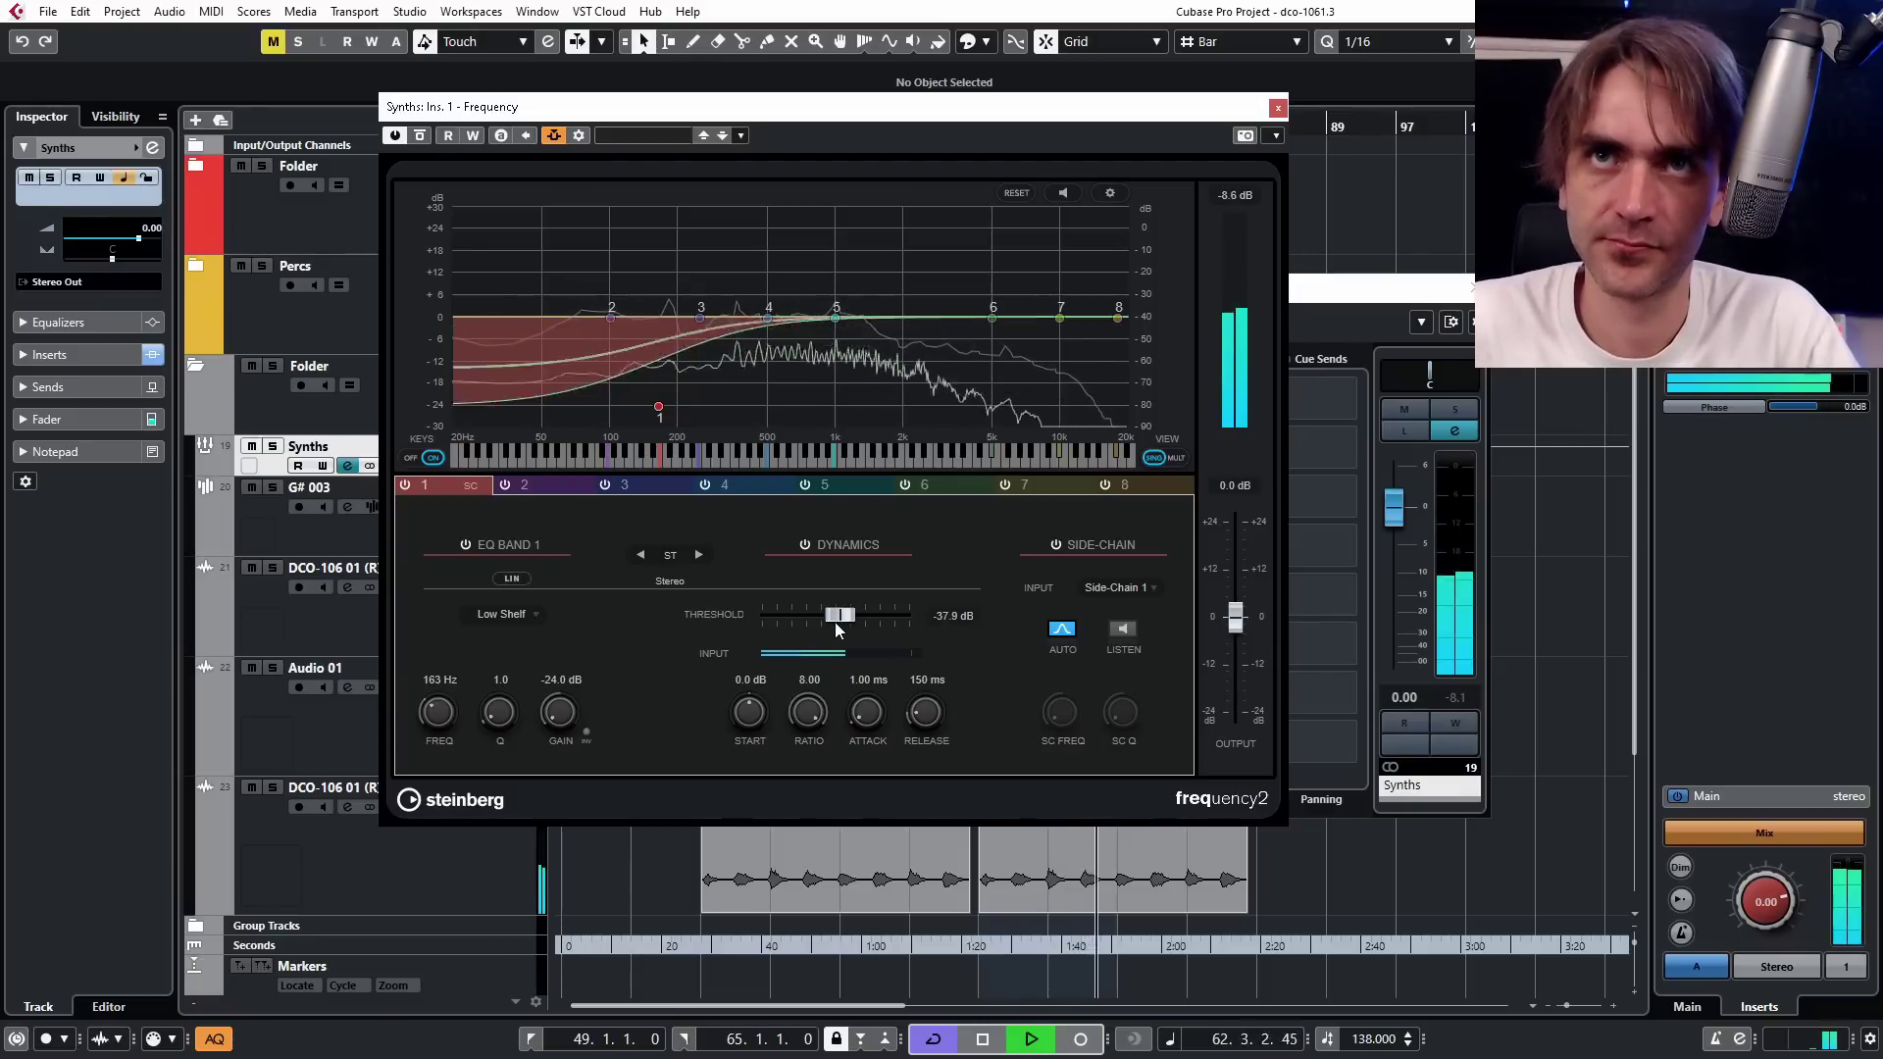
pyautogui.moveTo(834, 622); pyautogui.dragTo(821, 622)
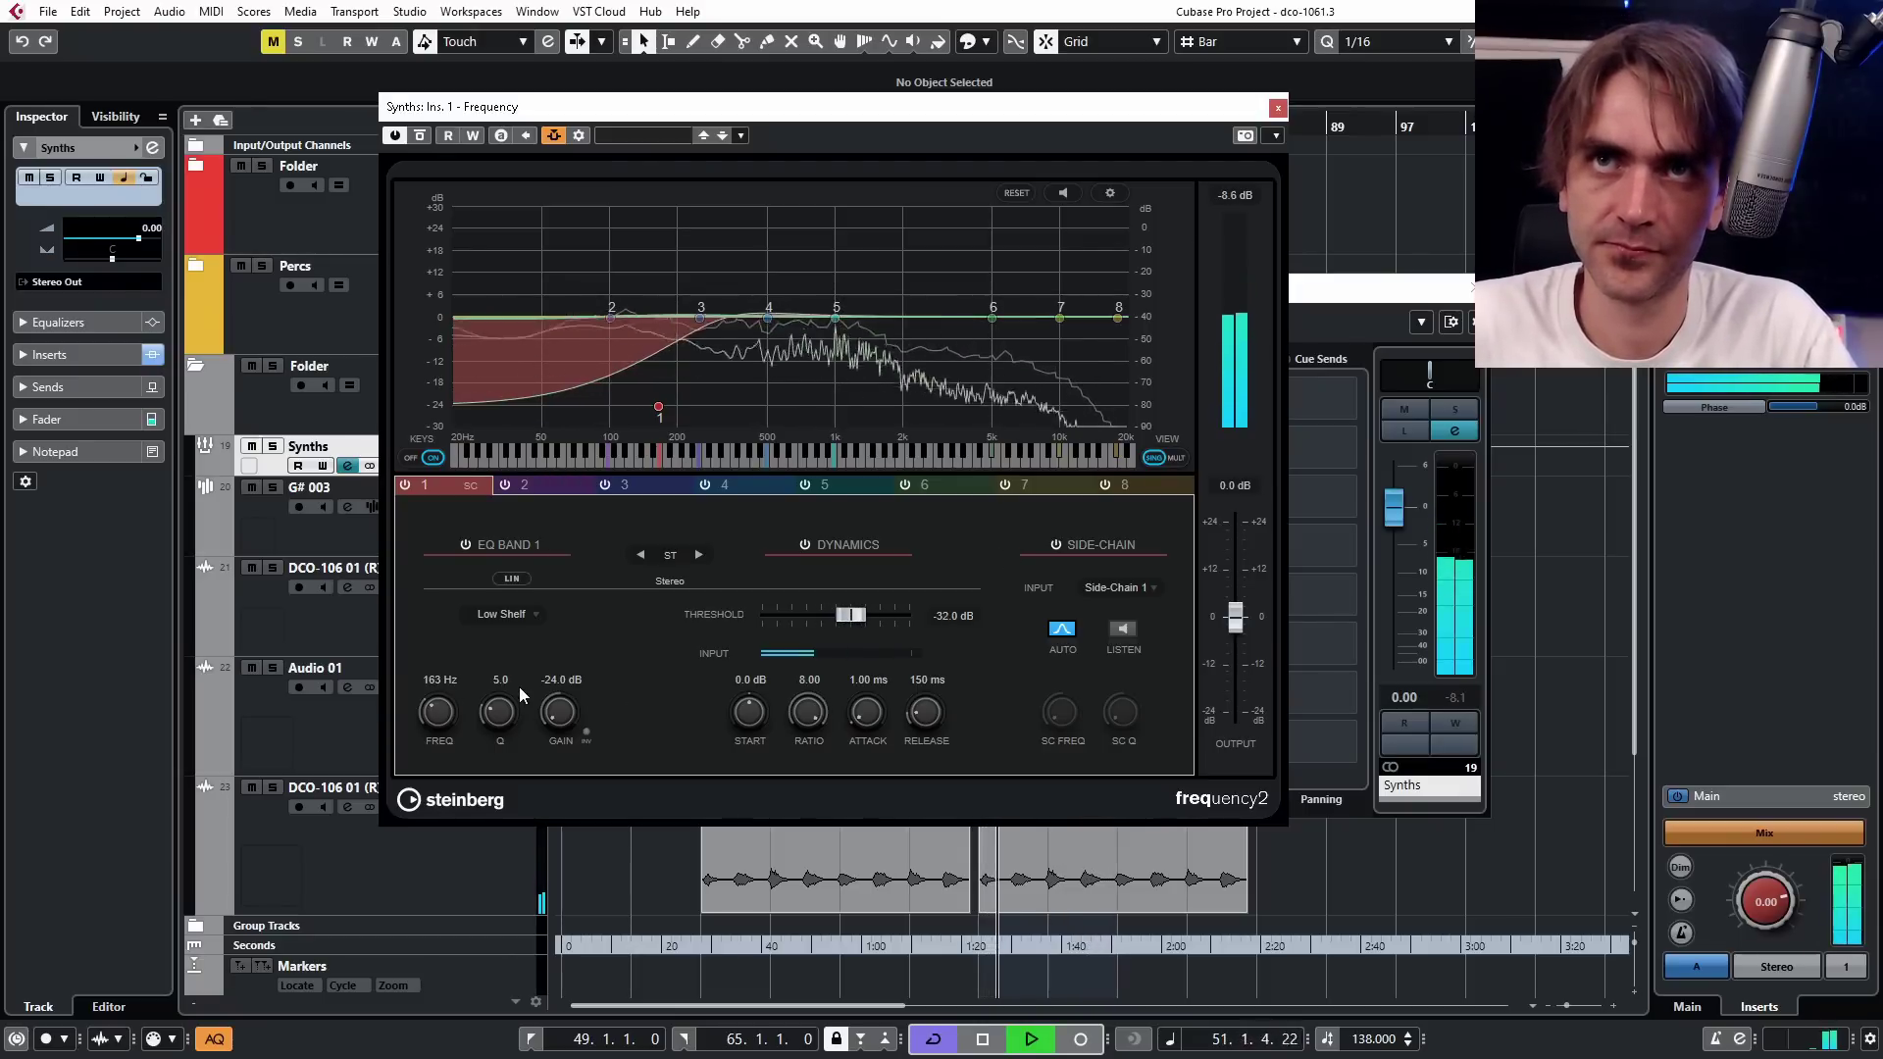
pyautogui.moveTo(499, 713); pyautogui.dragTo(506, 725)
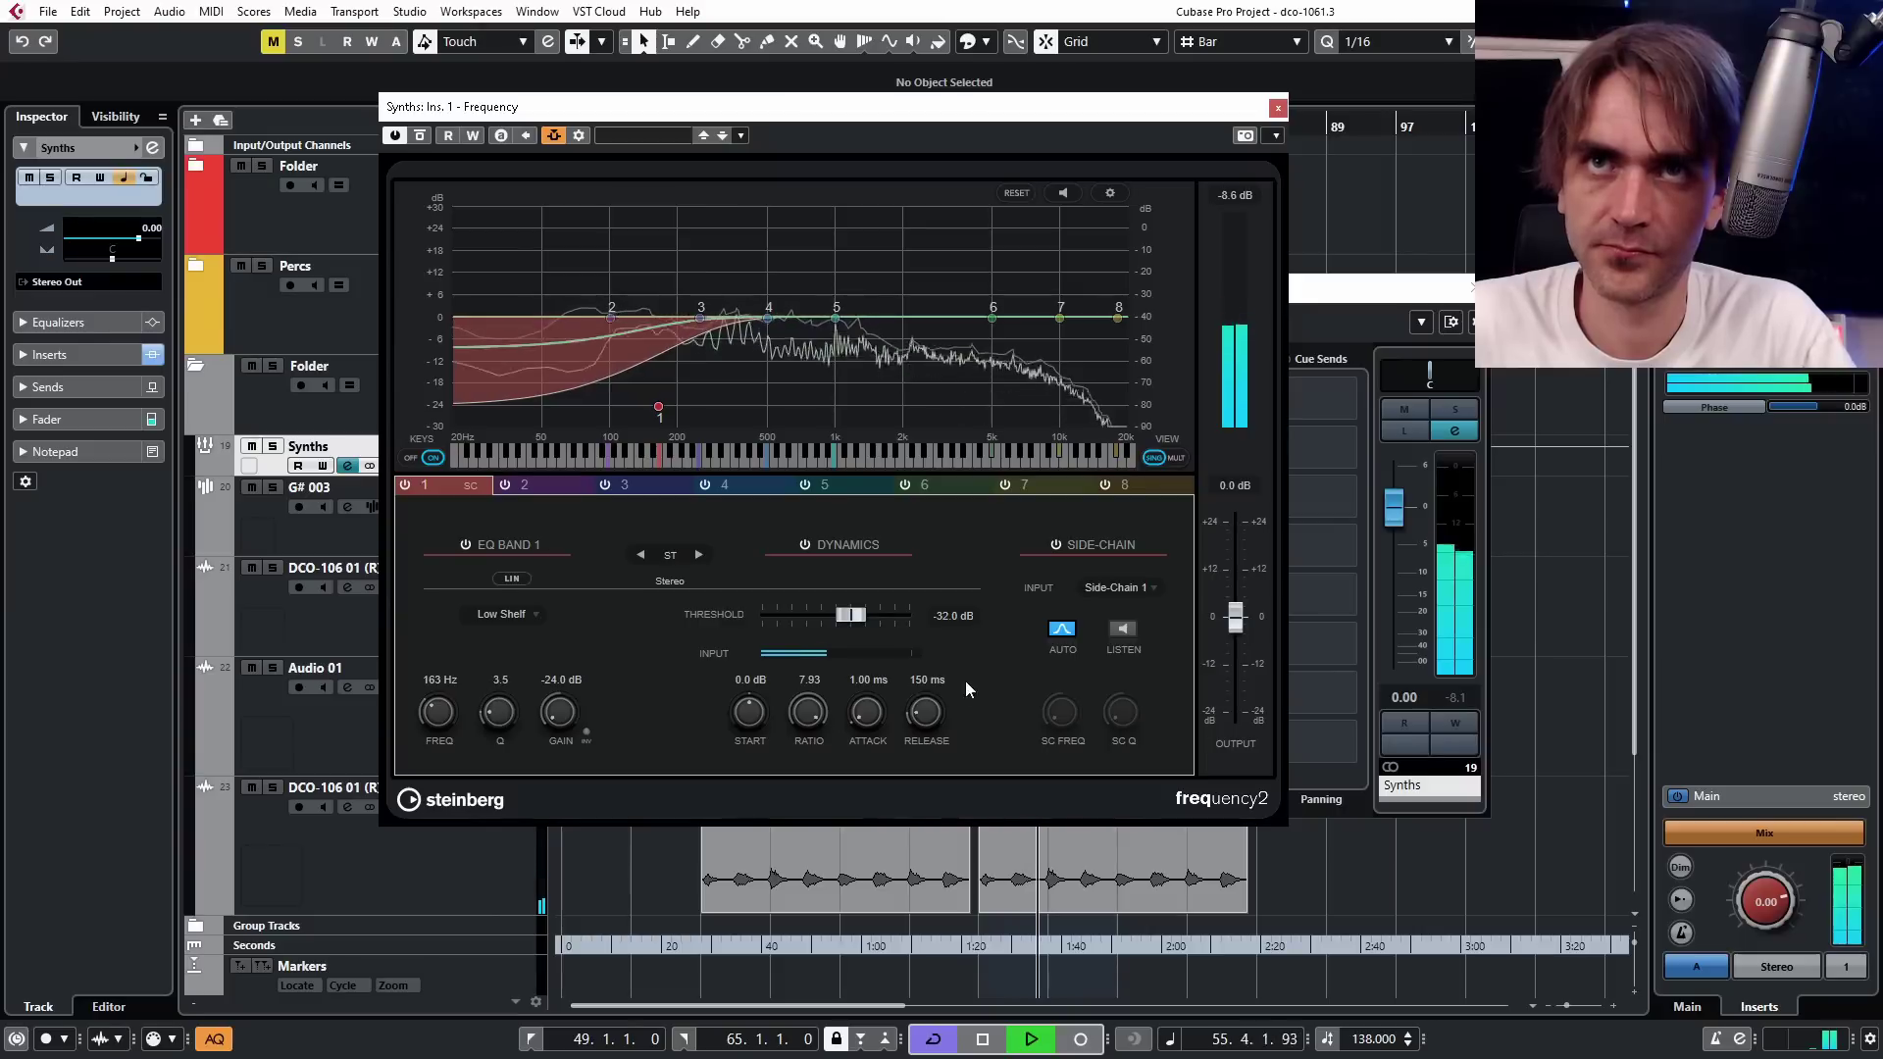
pyautogui.moveTo(852, 617); pyautogui.dragTo(841, 617)
pyautogui.moveTo(925, 718); pyautogui.dragTo(925, 709)
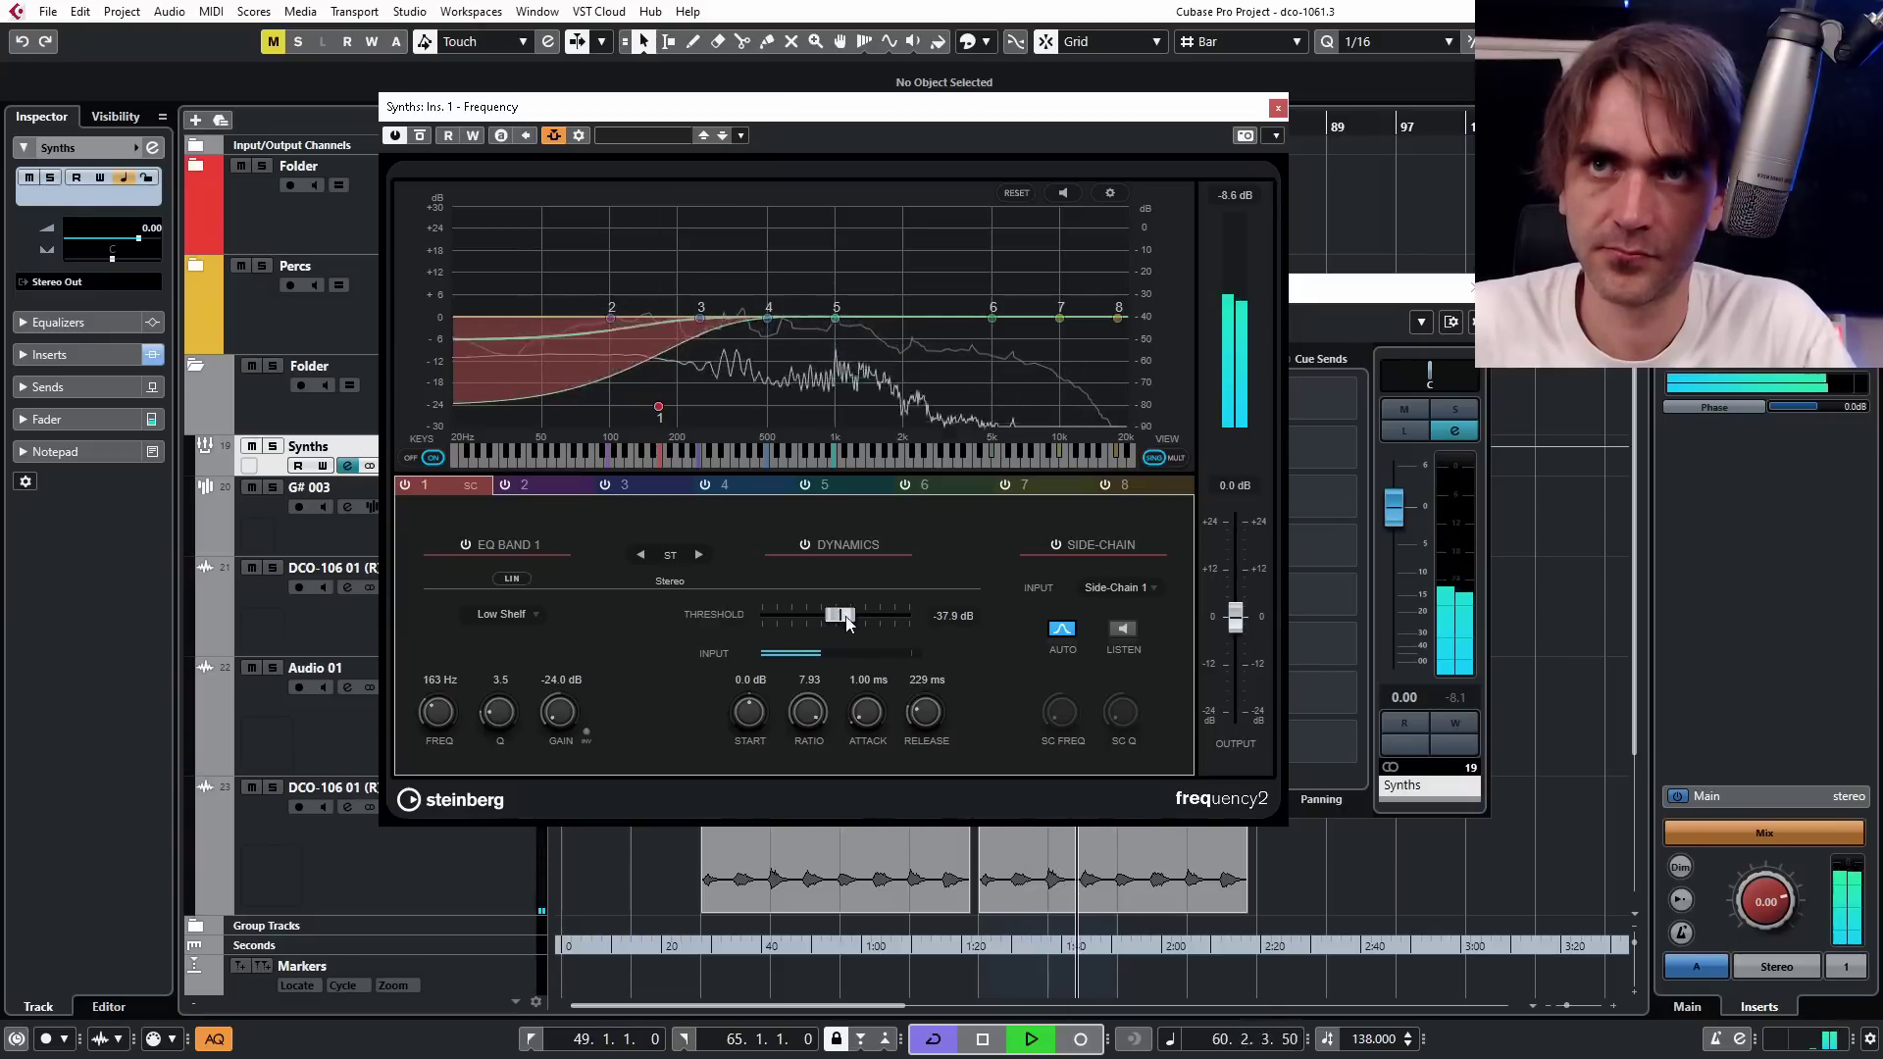
pyautogui.moveTo(841, 616); pyautogui.dragTo(834, 617)
pyautogui.moveTo(808, 703); pyautogui.dragTo(810, 744)
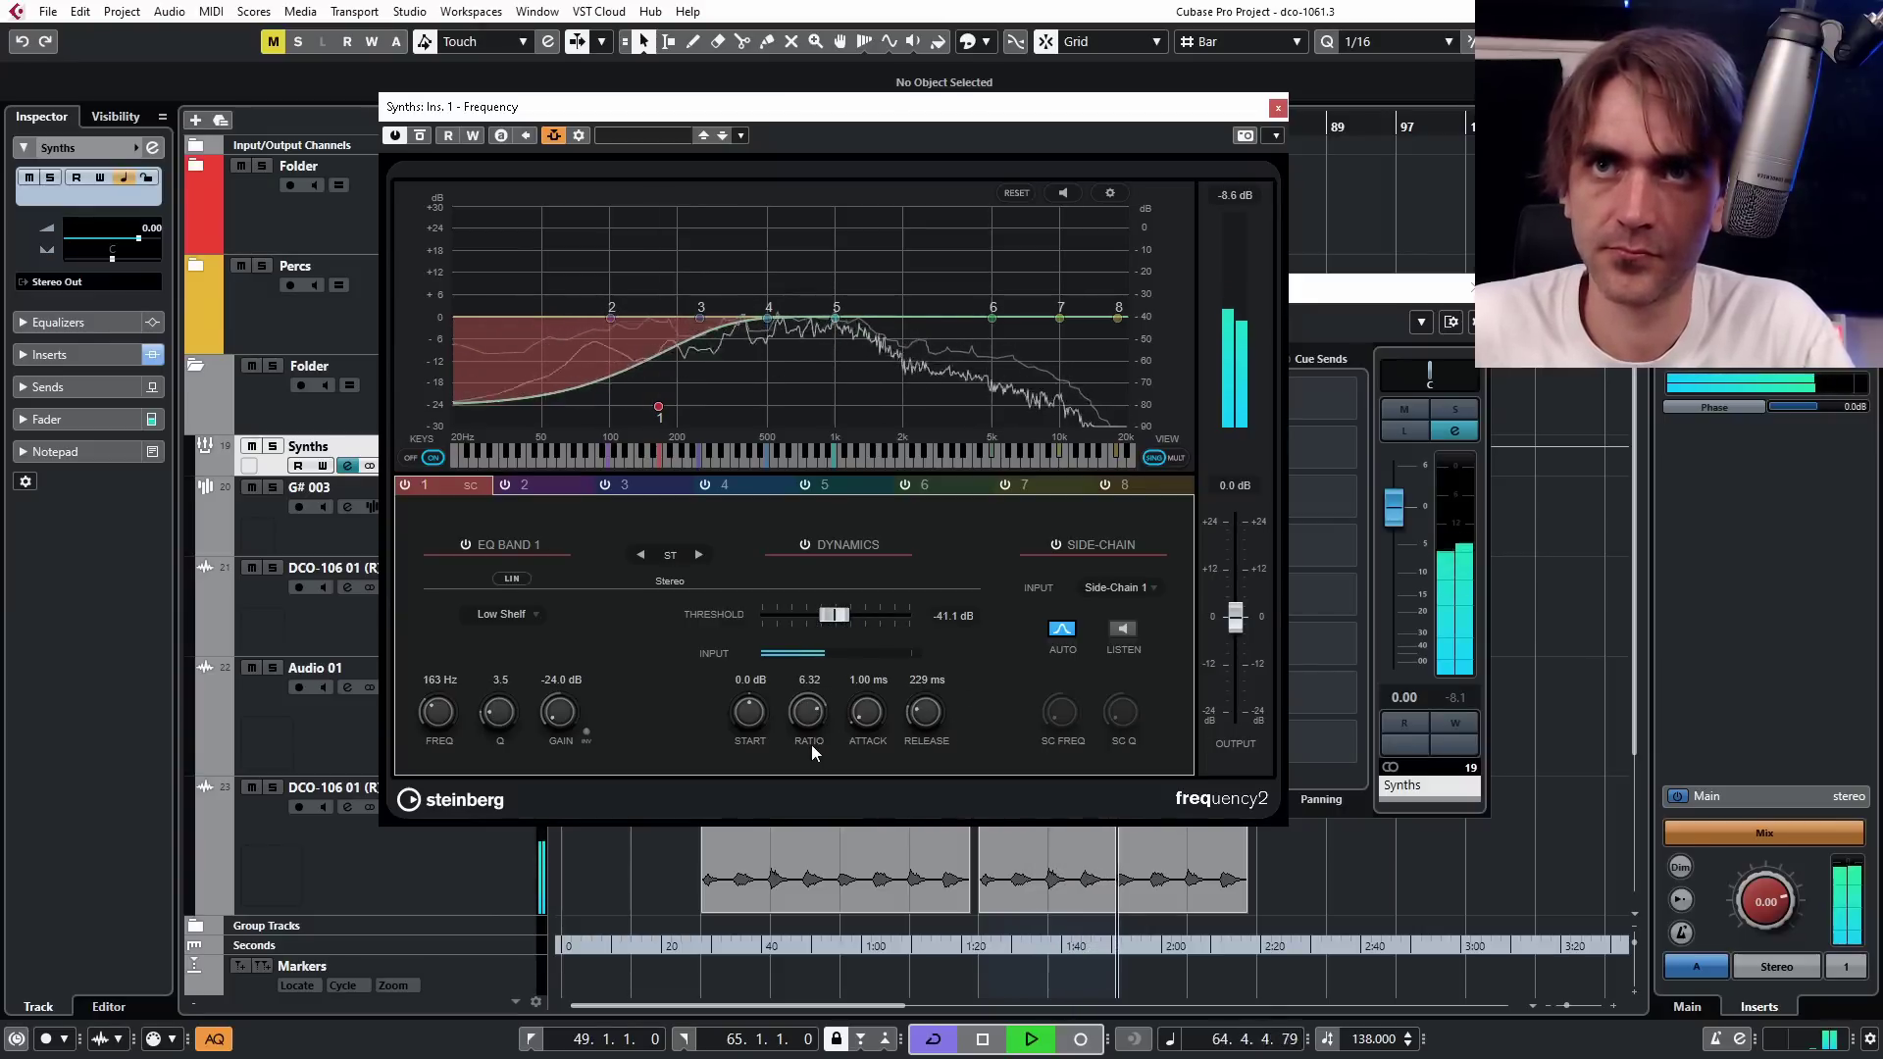
pyautogui.moveTo(927, 716); pyautogui.dragTo(929, 703)
# Lower band 1's frequency to 103 Hz, set its Q to 2.9, and stop playback.
pyautogui.moveTo(660, 408); pyautogui.dragTo(614, 416)
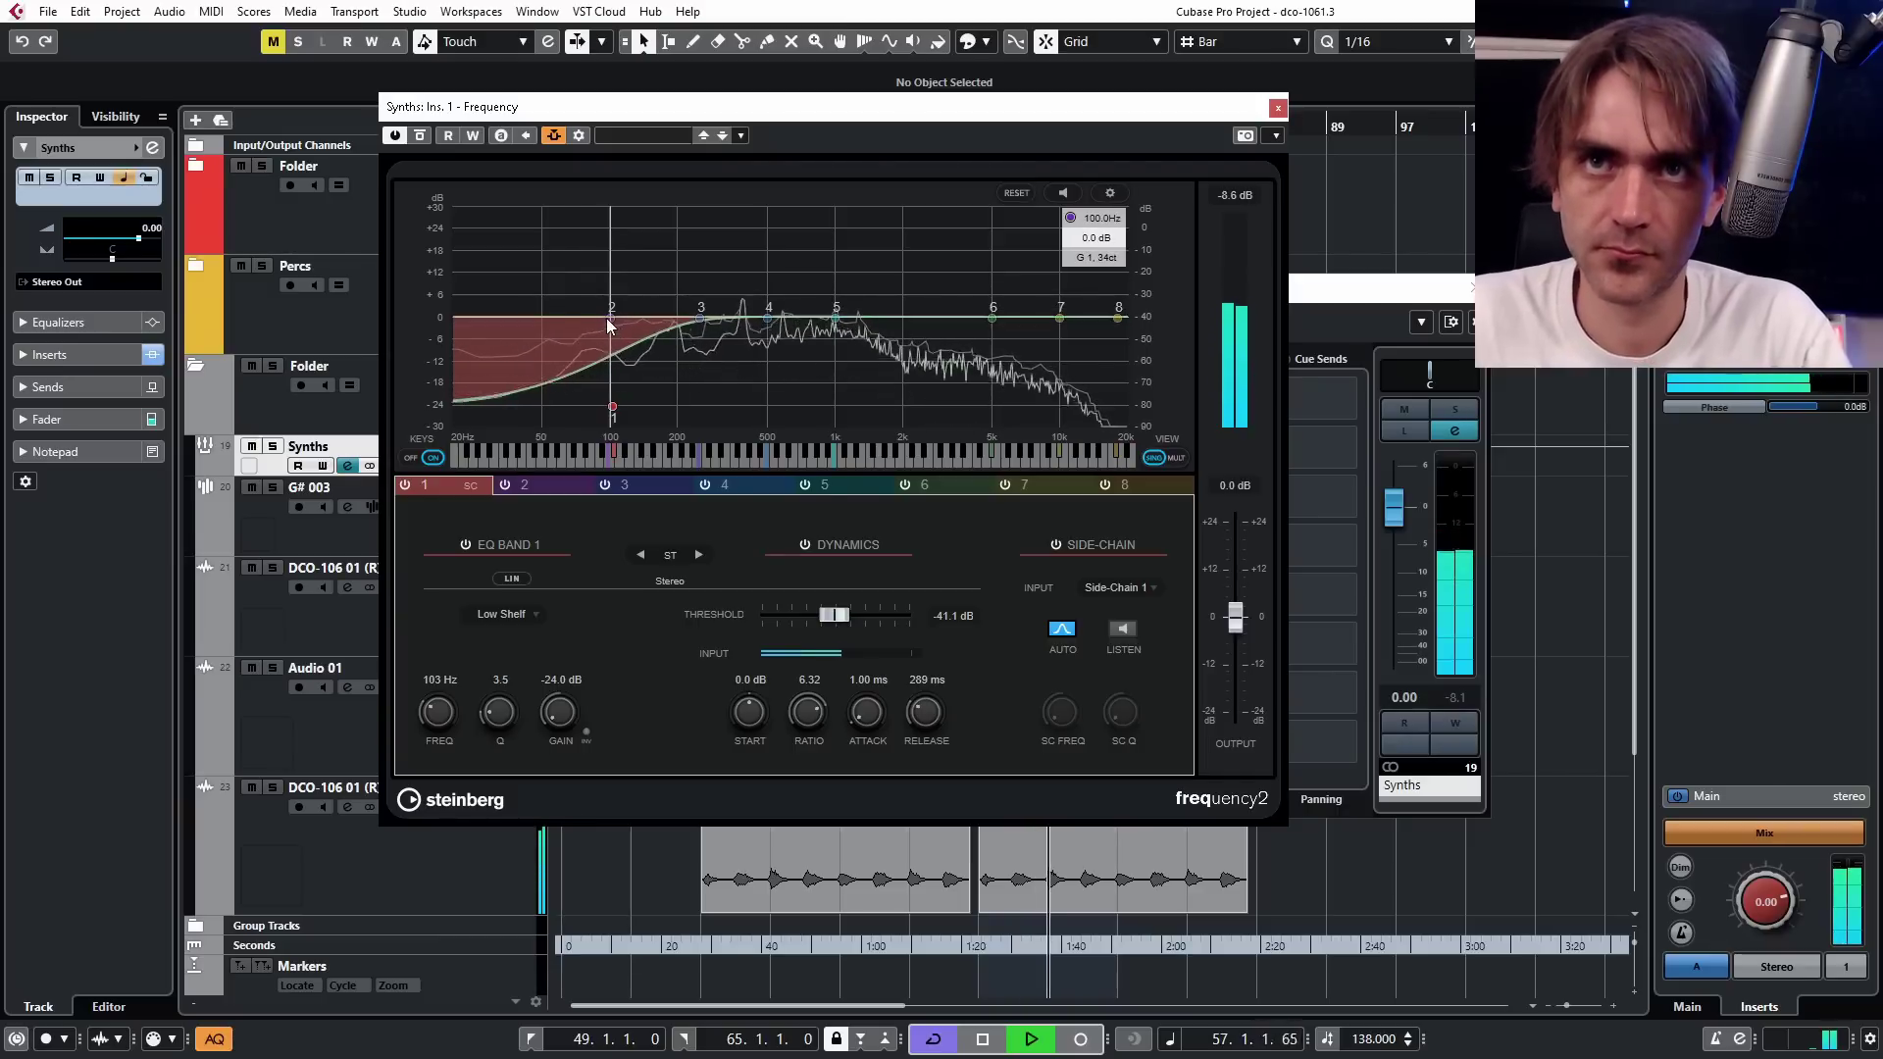
pyautogui.moveTo(514, 718); pyautogui.dragTo(493, 710)
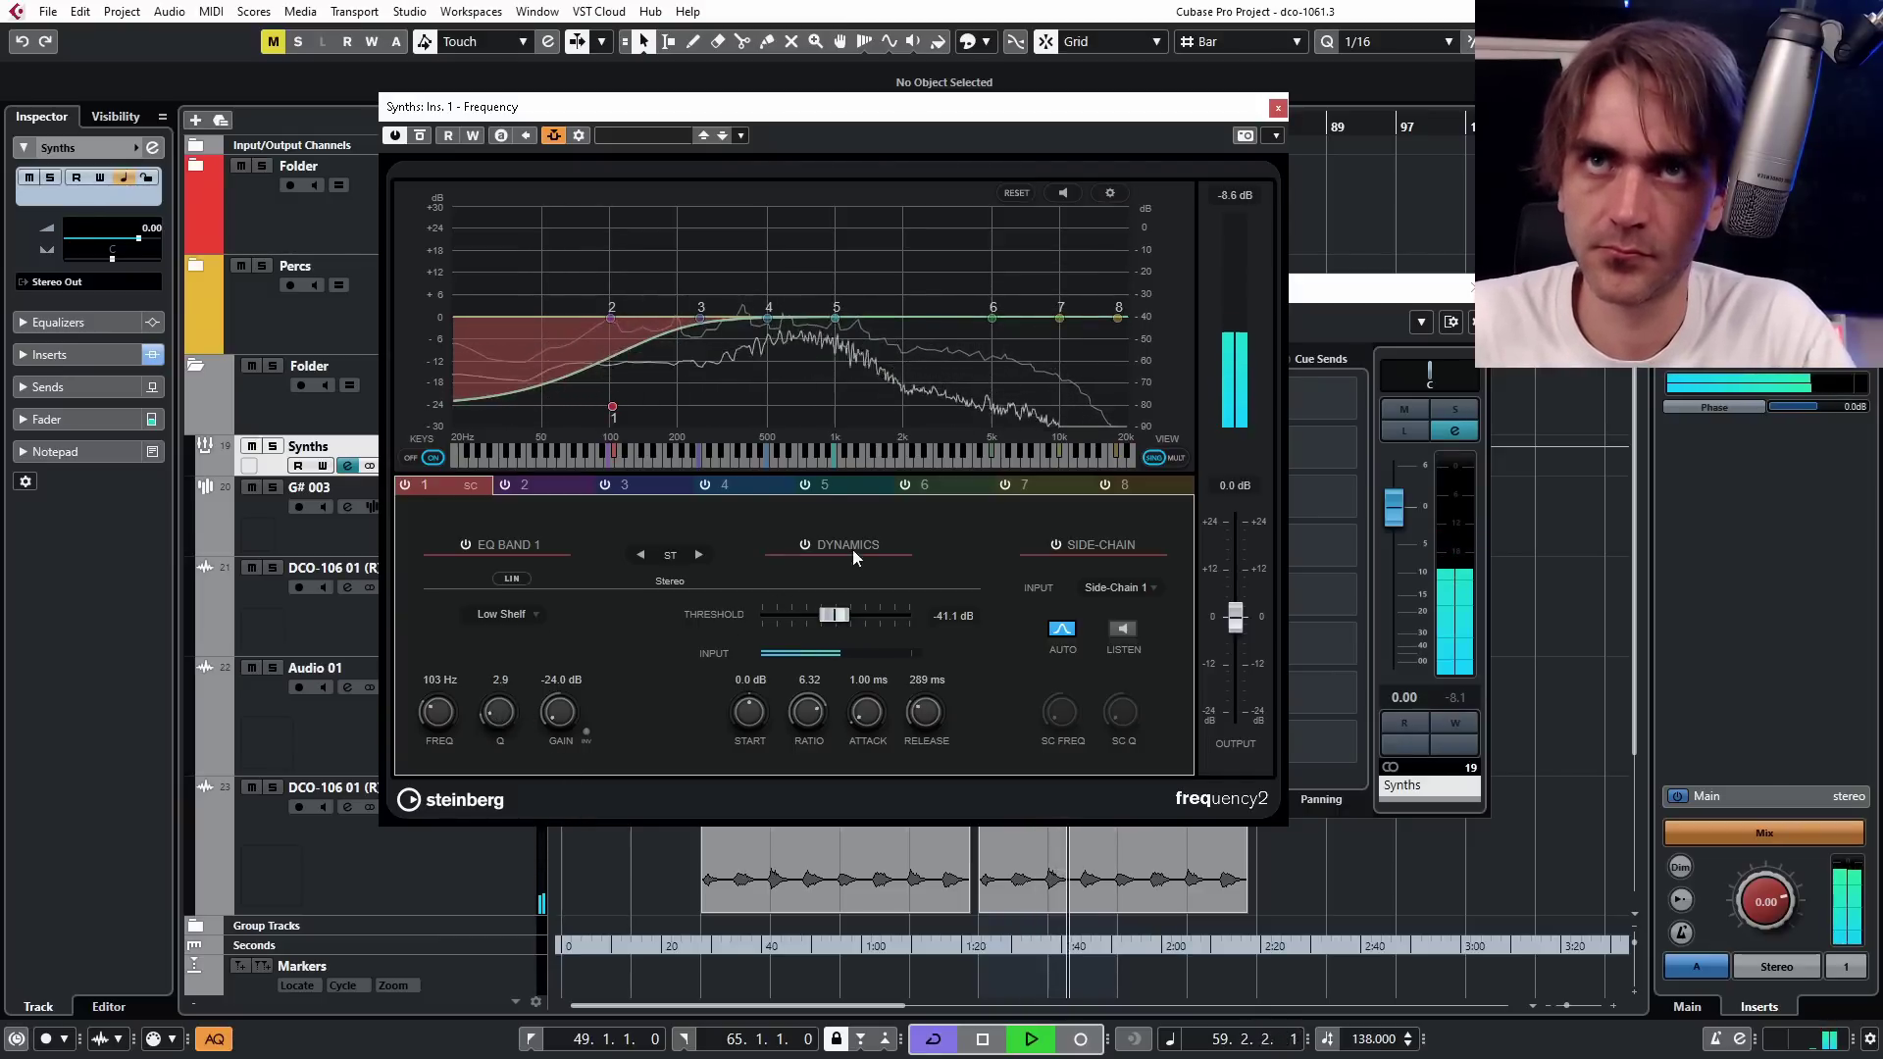
pyautogui.press('space')
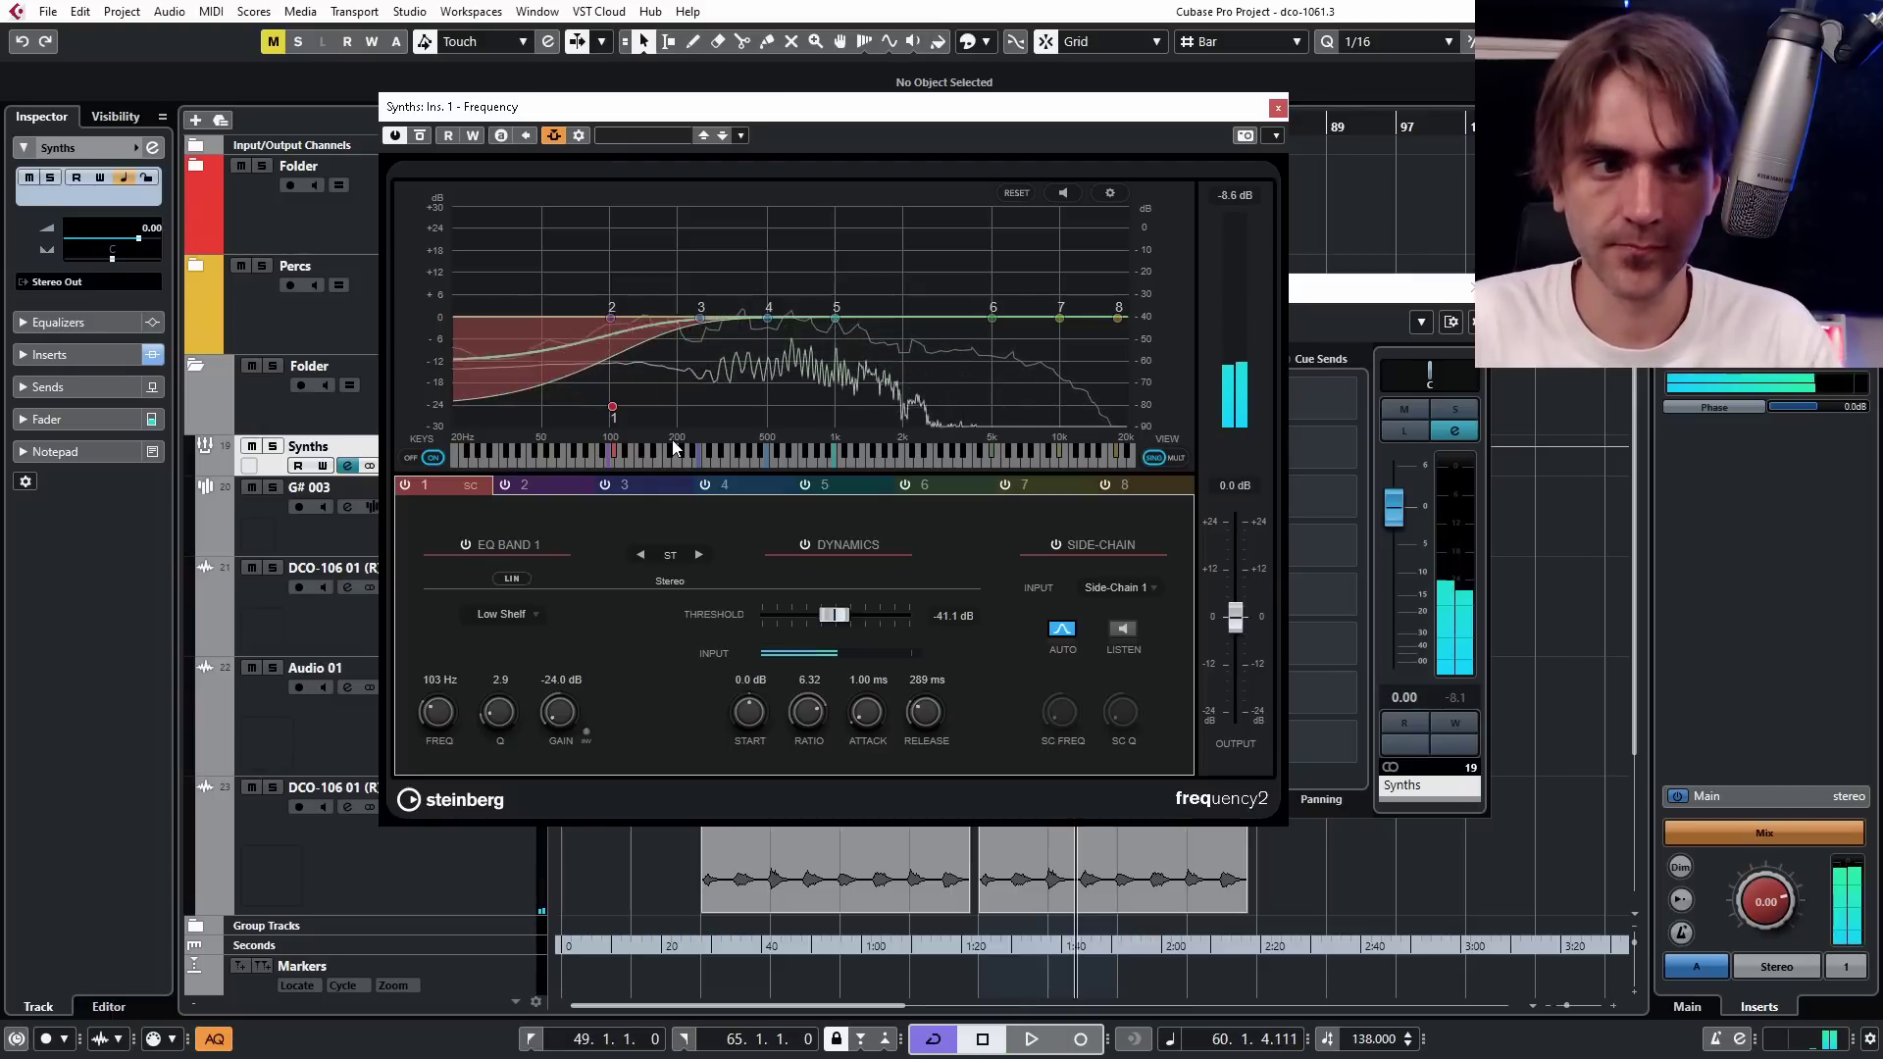
# Set band 2's gain to -18.5 dB, enable its dynamics with Side-Chain 2 as input, and start playback.
pyautogui.click(525, 484)
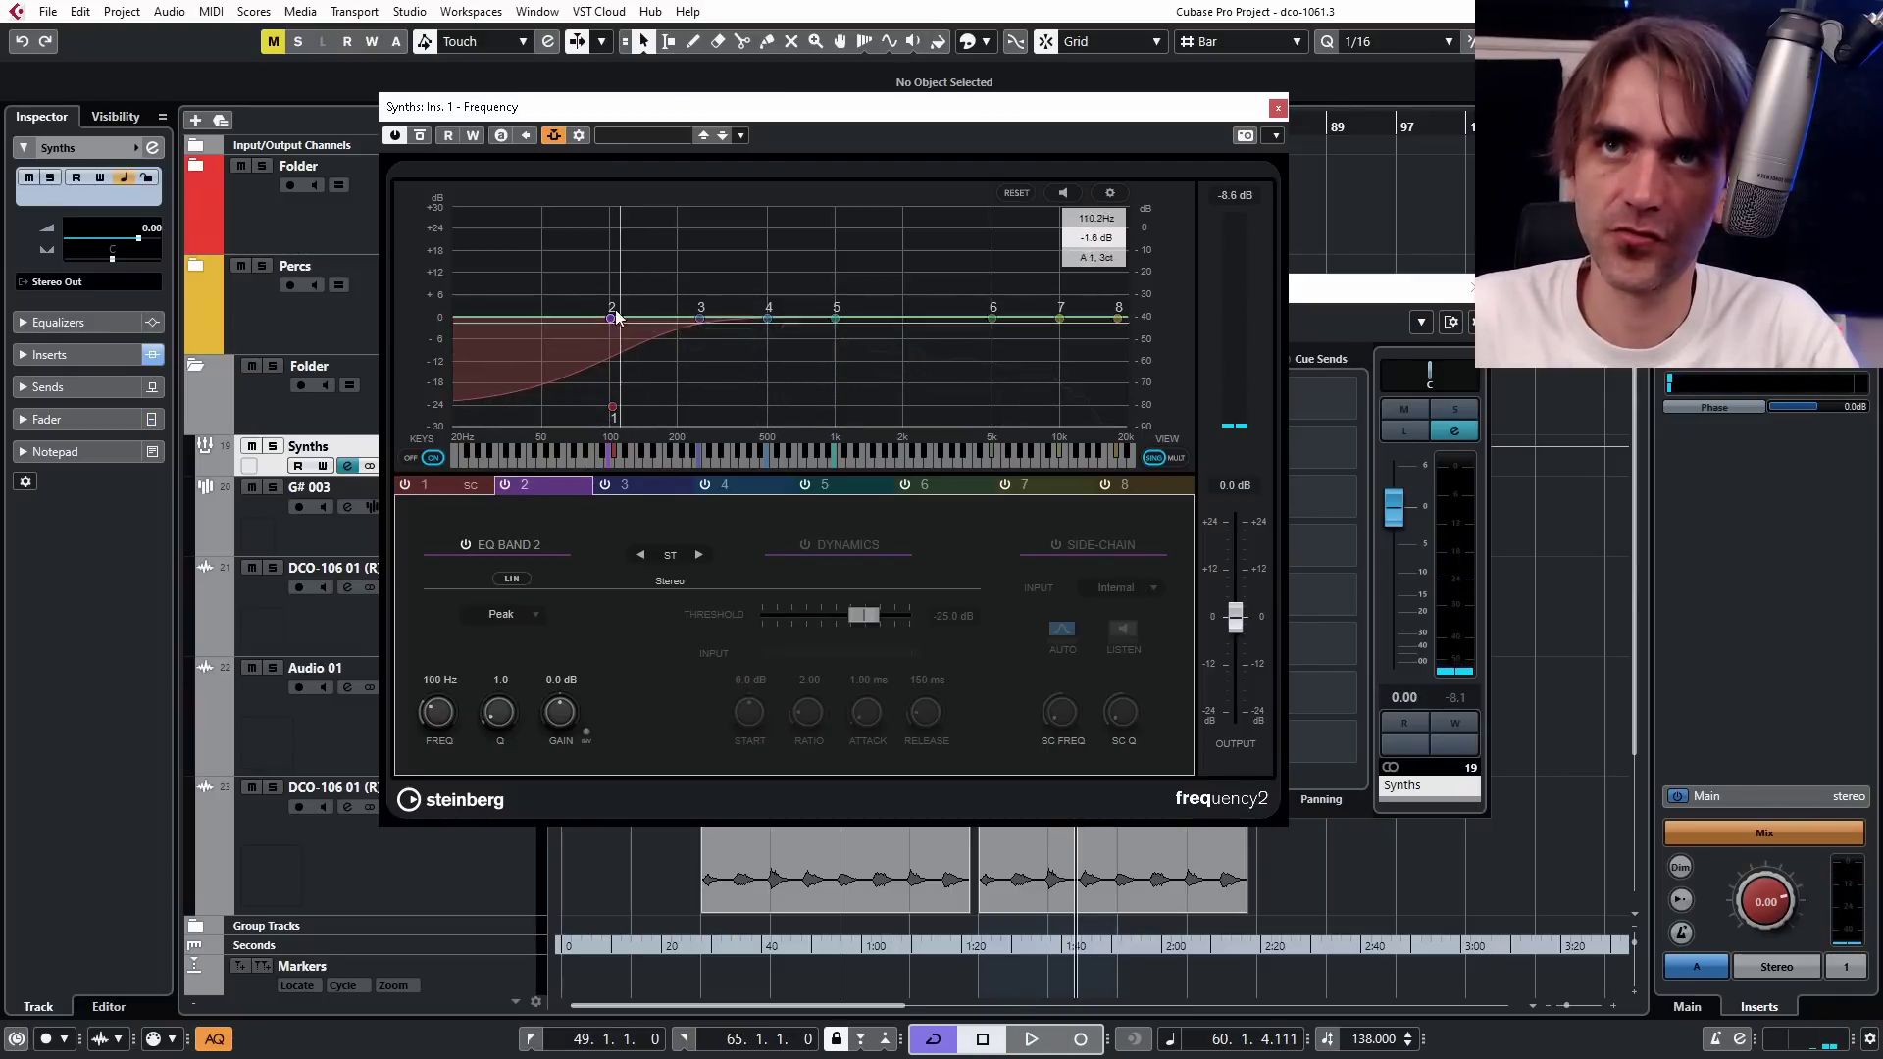
pyautogui.moveTo(557, 731); pyautogui.dragTo(552, 761)
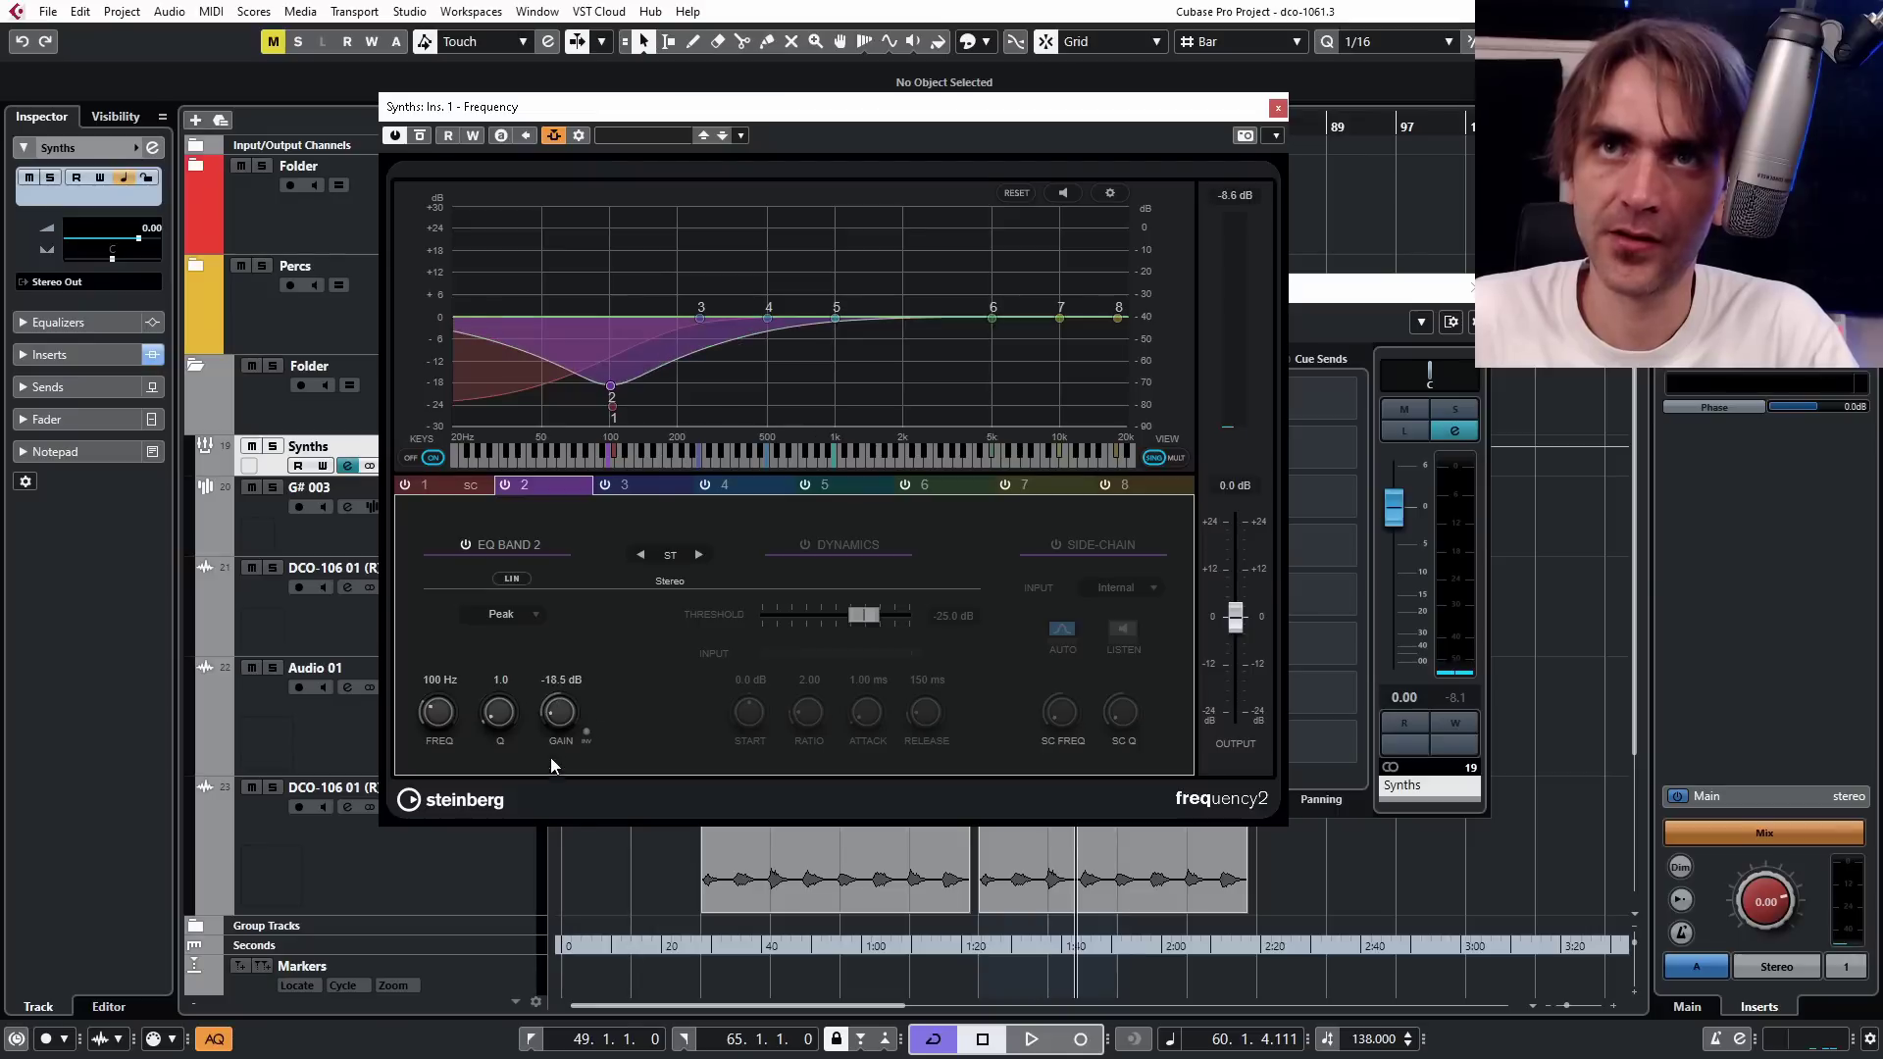
pyautogui.click(873, 547)
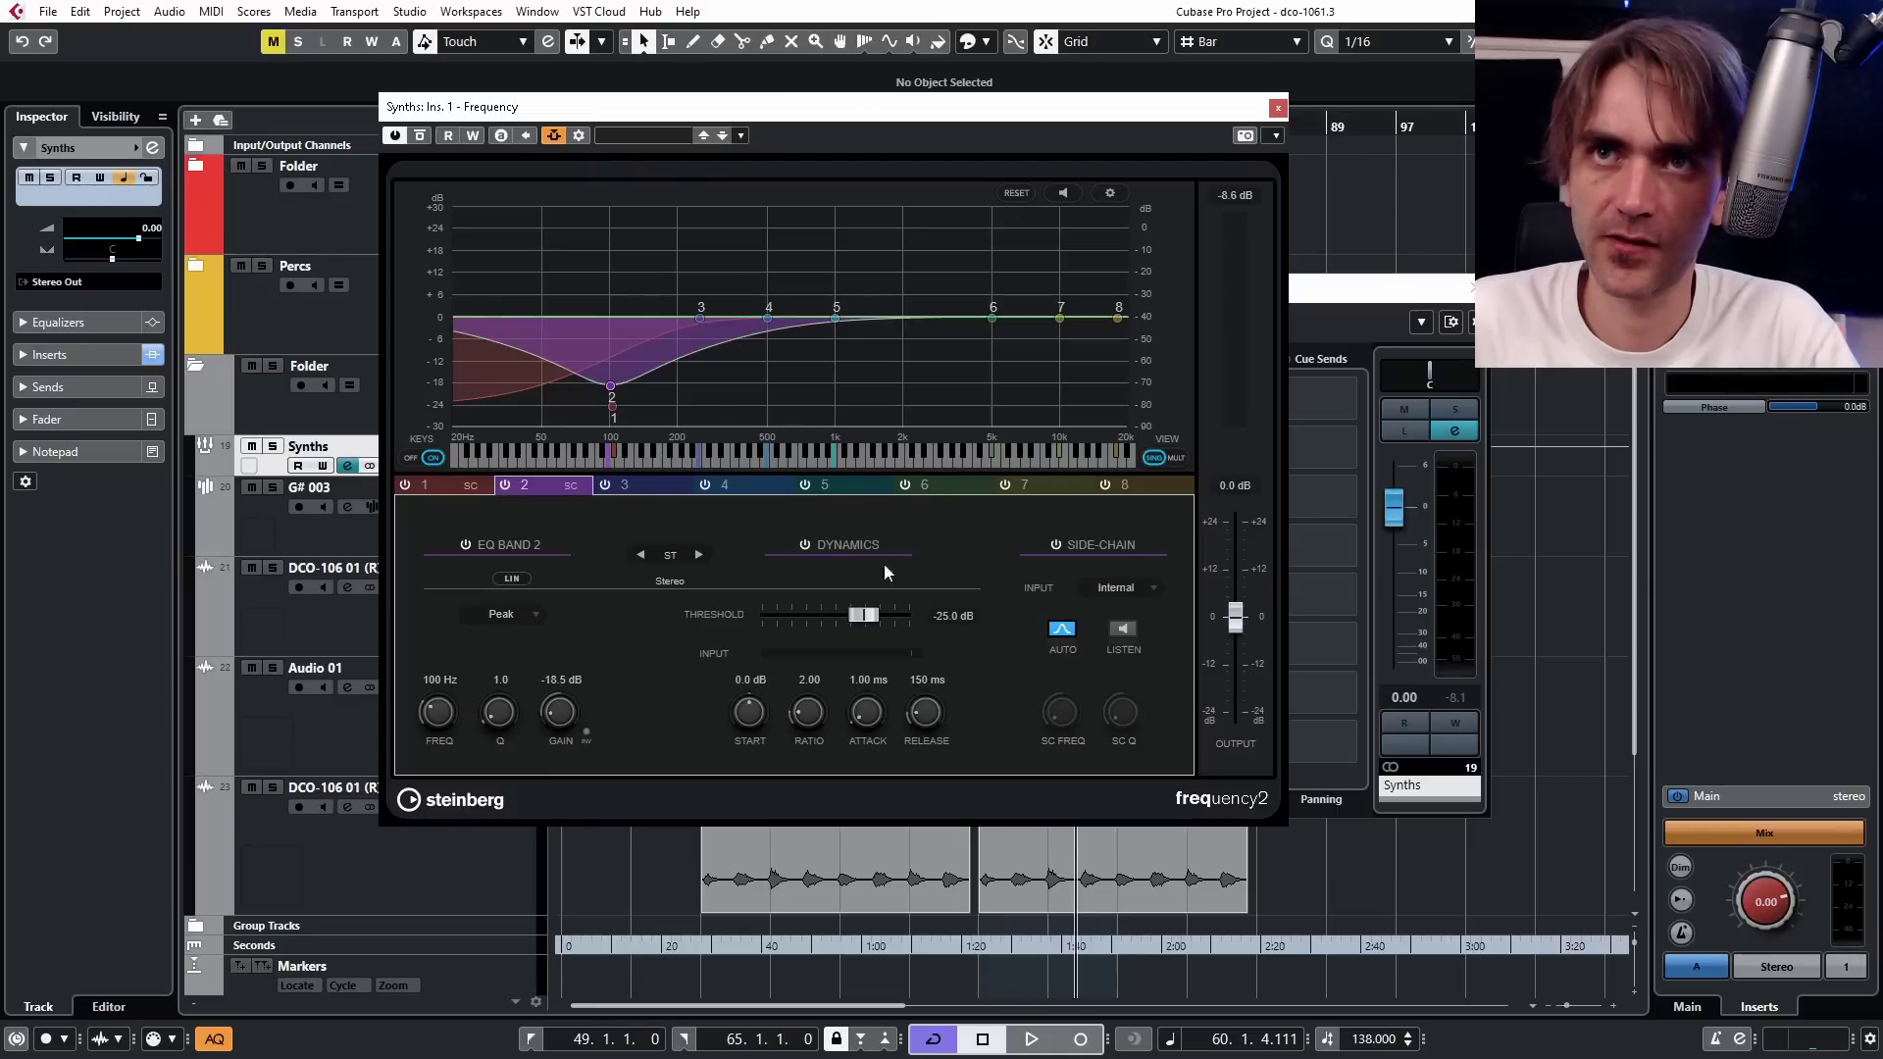
pyautogui.click(1131, 589)
pyautogui.click(1104, 645)
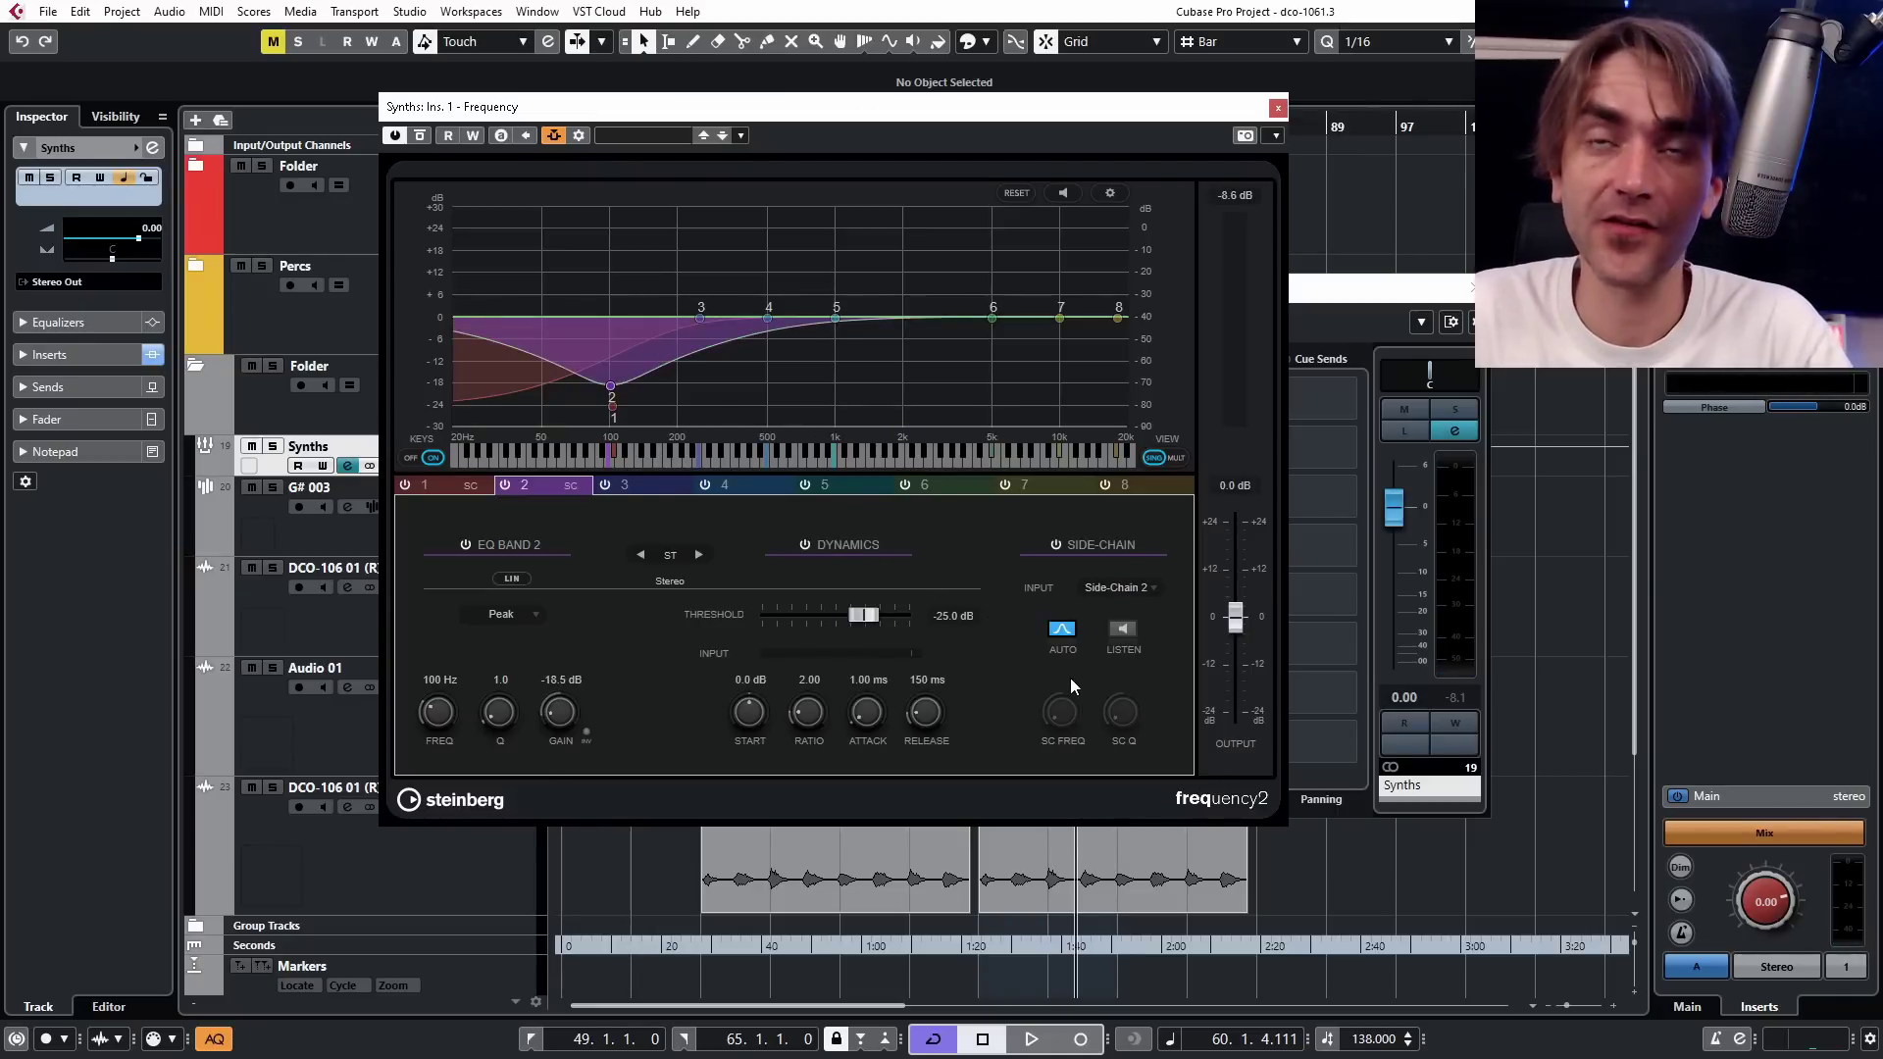
pyautogui.press('space')
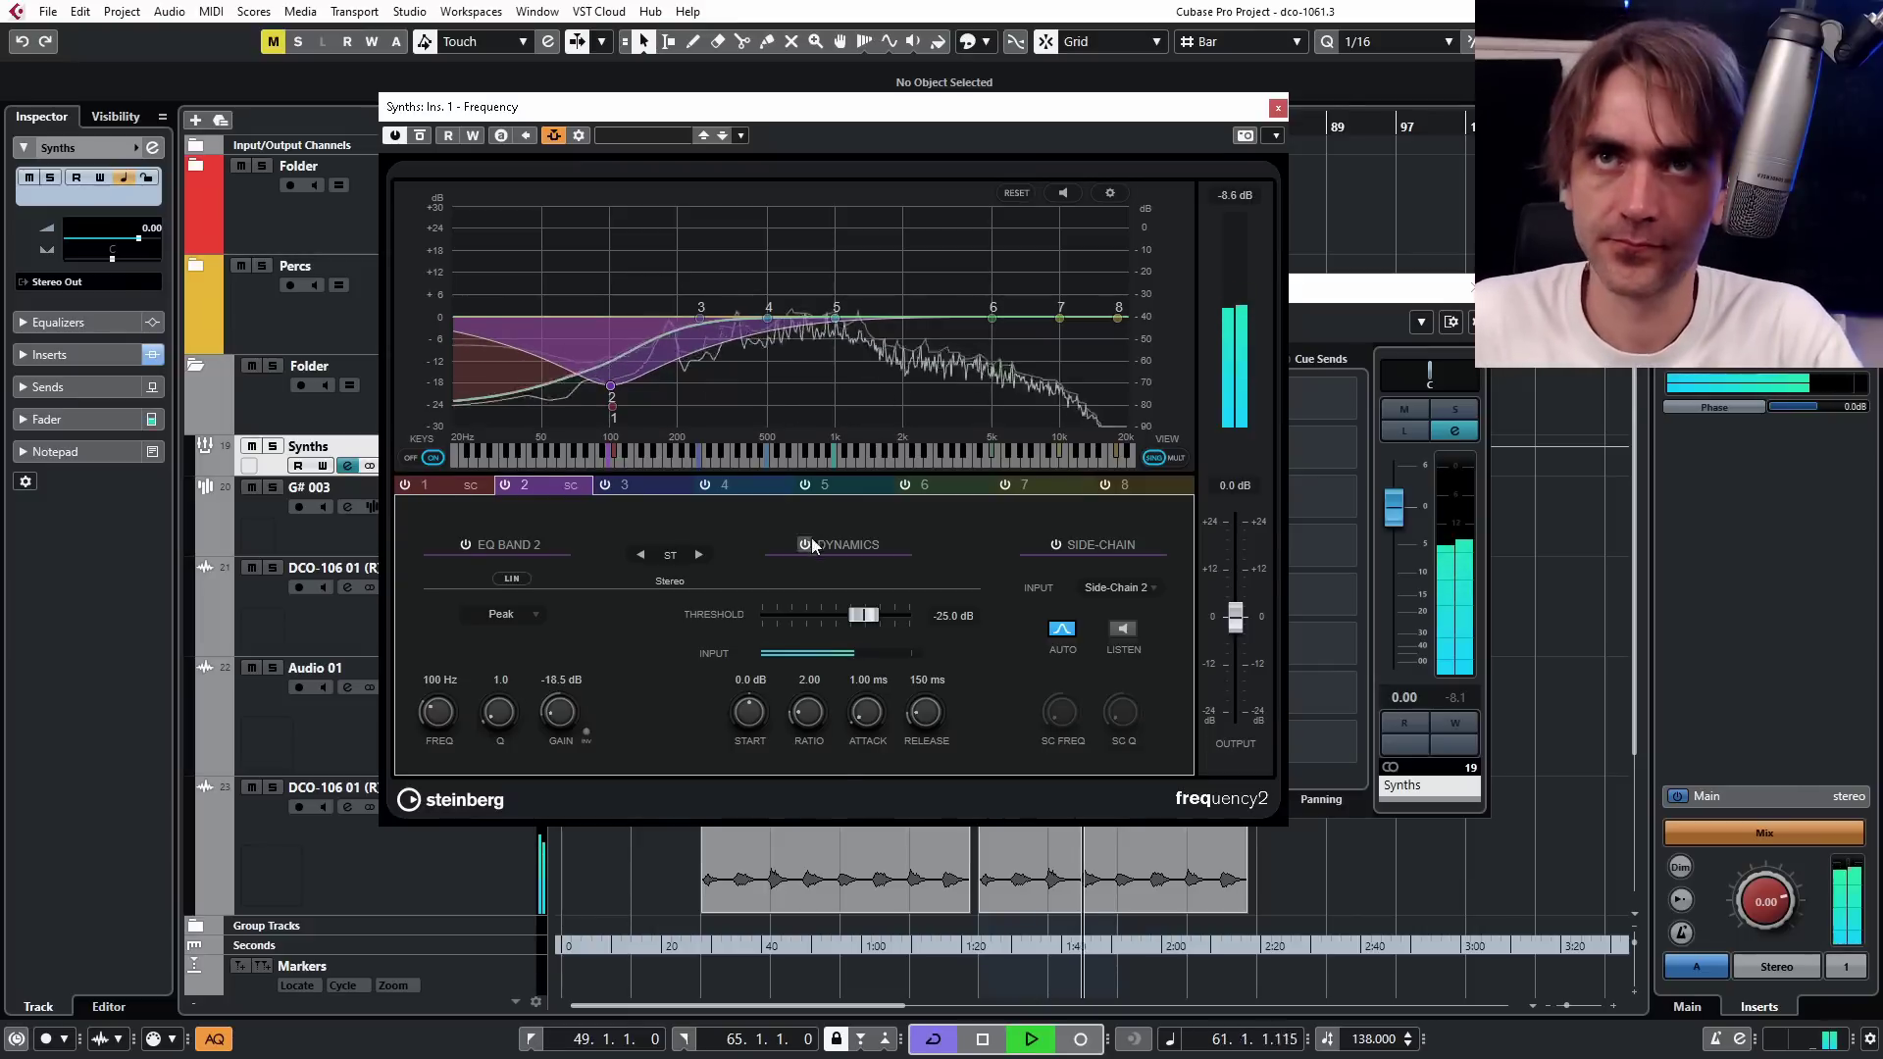
# During playback, set band 2 to 114 Hz, Q 1.3 and gain -20.4 dB, with dynamics threshold -34.7 dB and ratio 3.19.
pyautogui.moveTo(806, 696); pyautogui.dragTo(806, 677)
pyautogui.moveTo(498, 712); pyautogui.dragTo(534, 651)
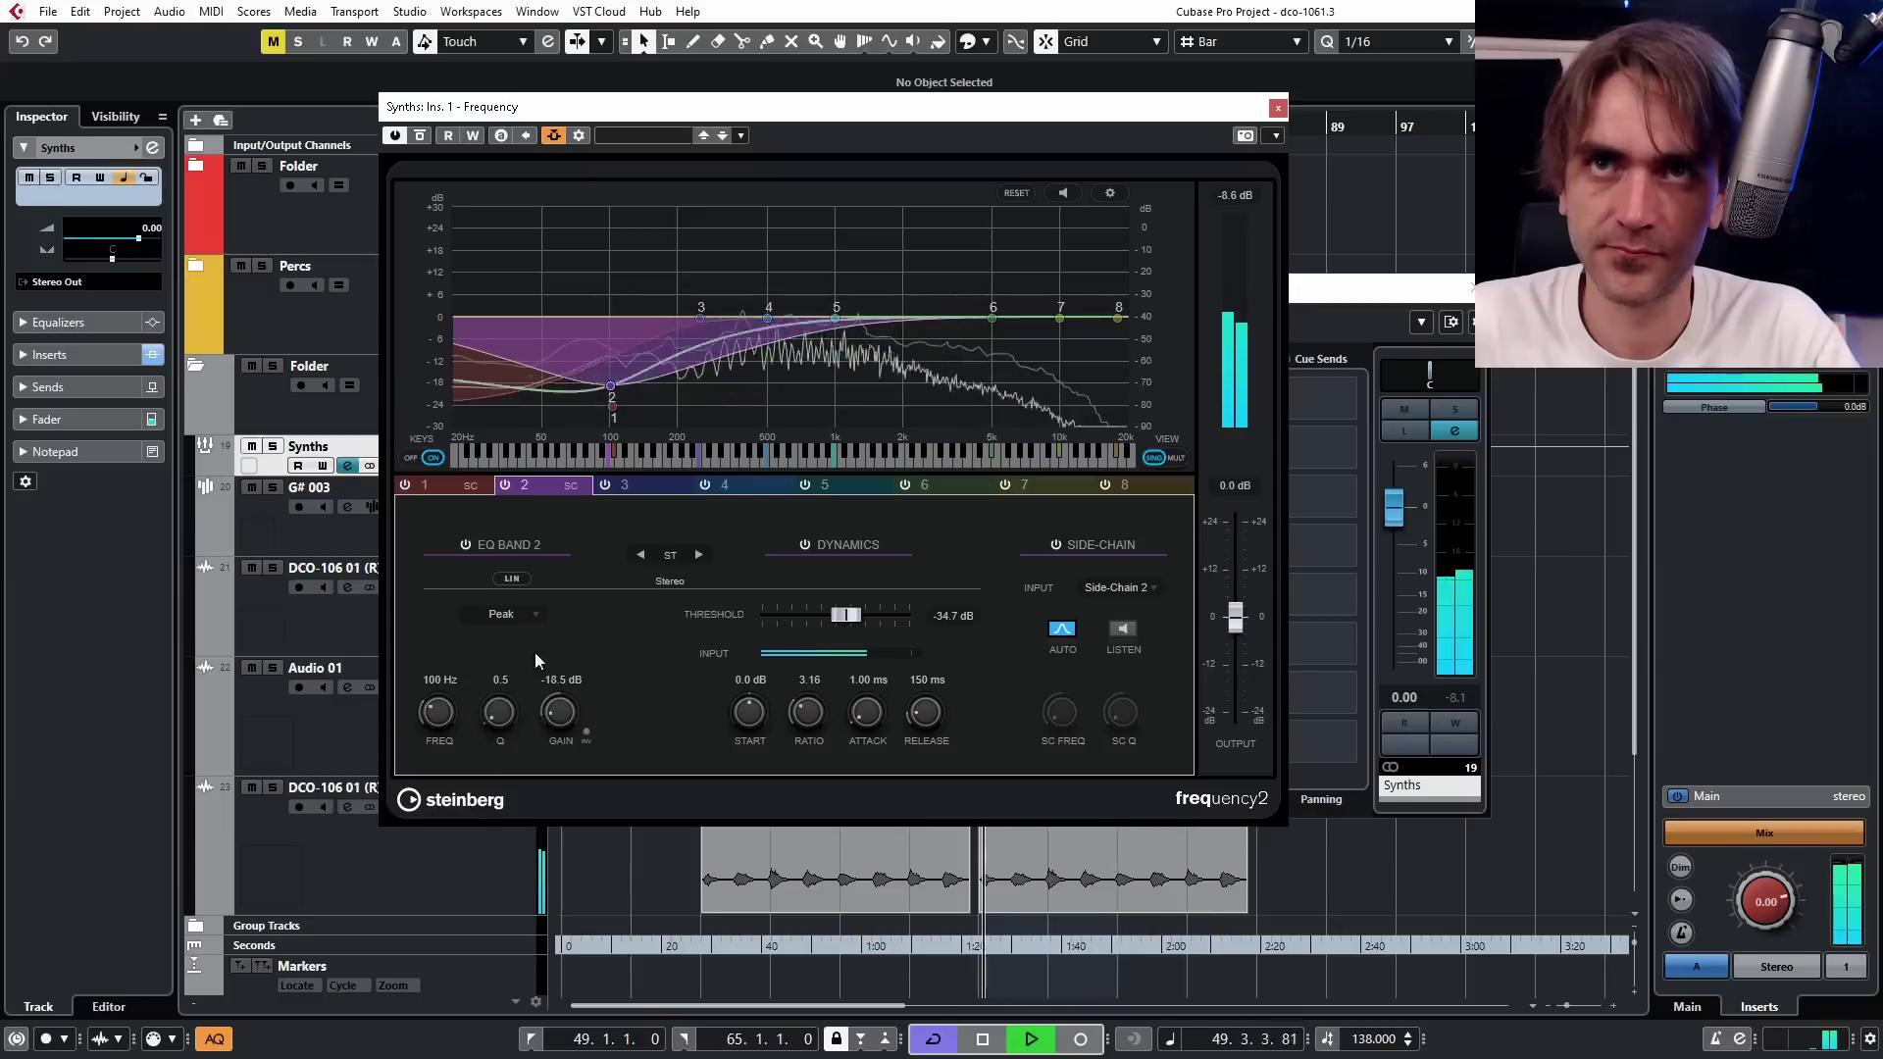
pyautogui.moveTo(438, 712); pyautogui.dragTo(449, 714)
pyautogui.scroll(1, 806, 713)
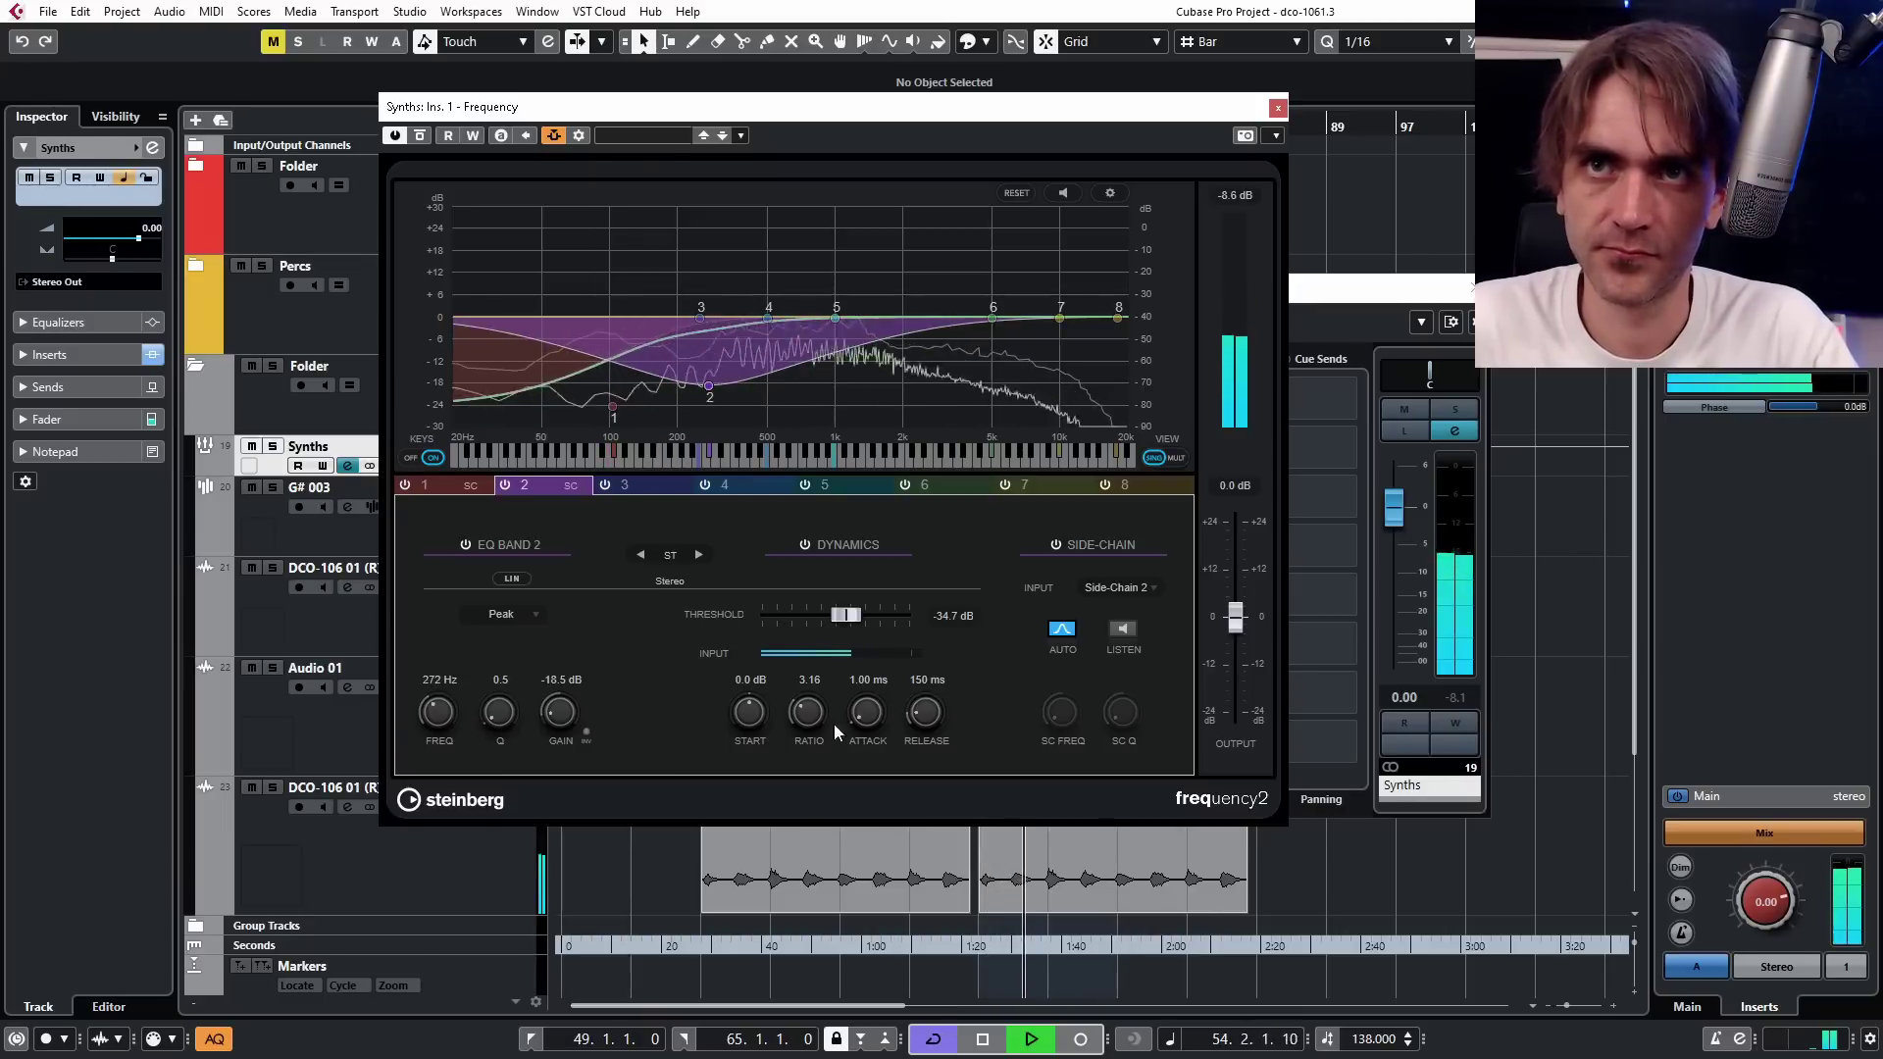
pyautogui.moveTo(498, 712); pyautogui.dragTo(498, 696)
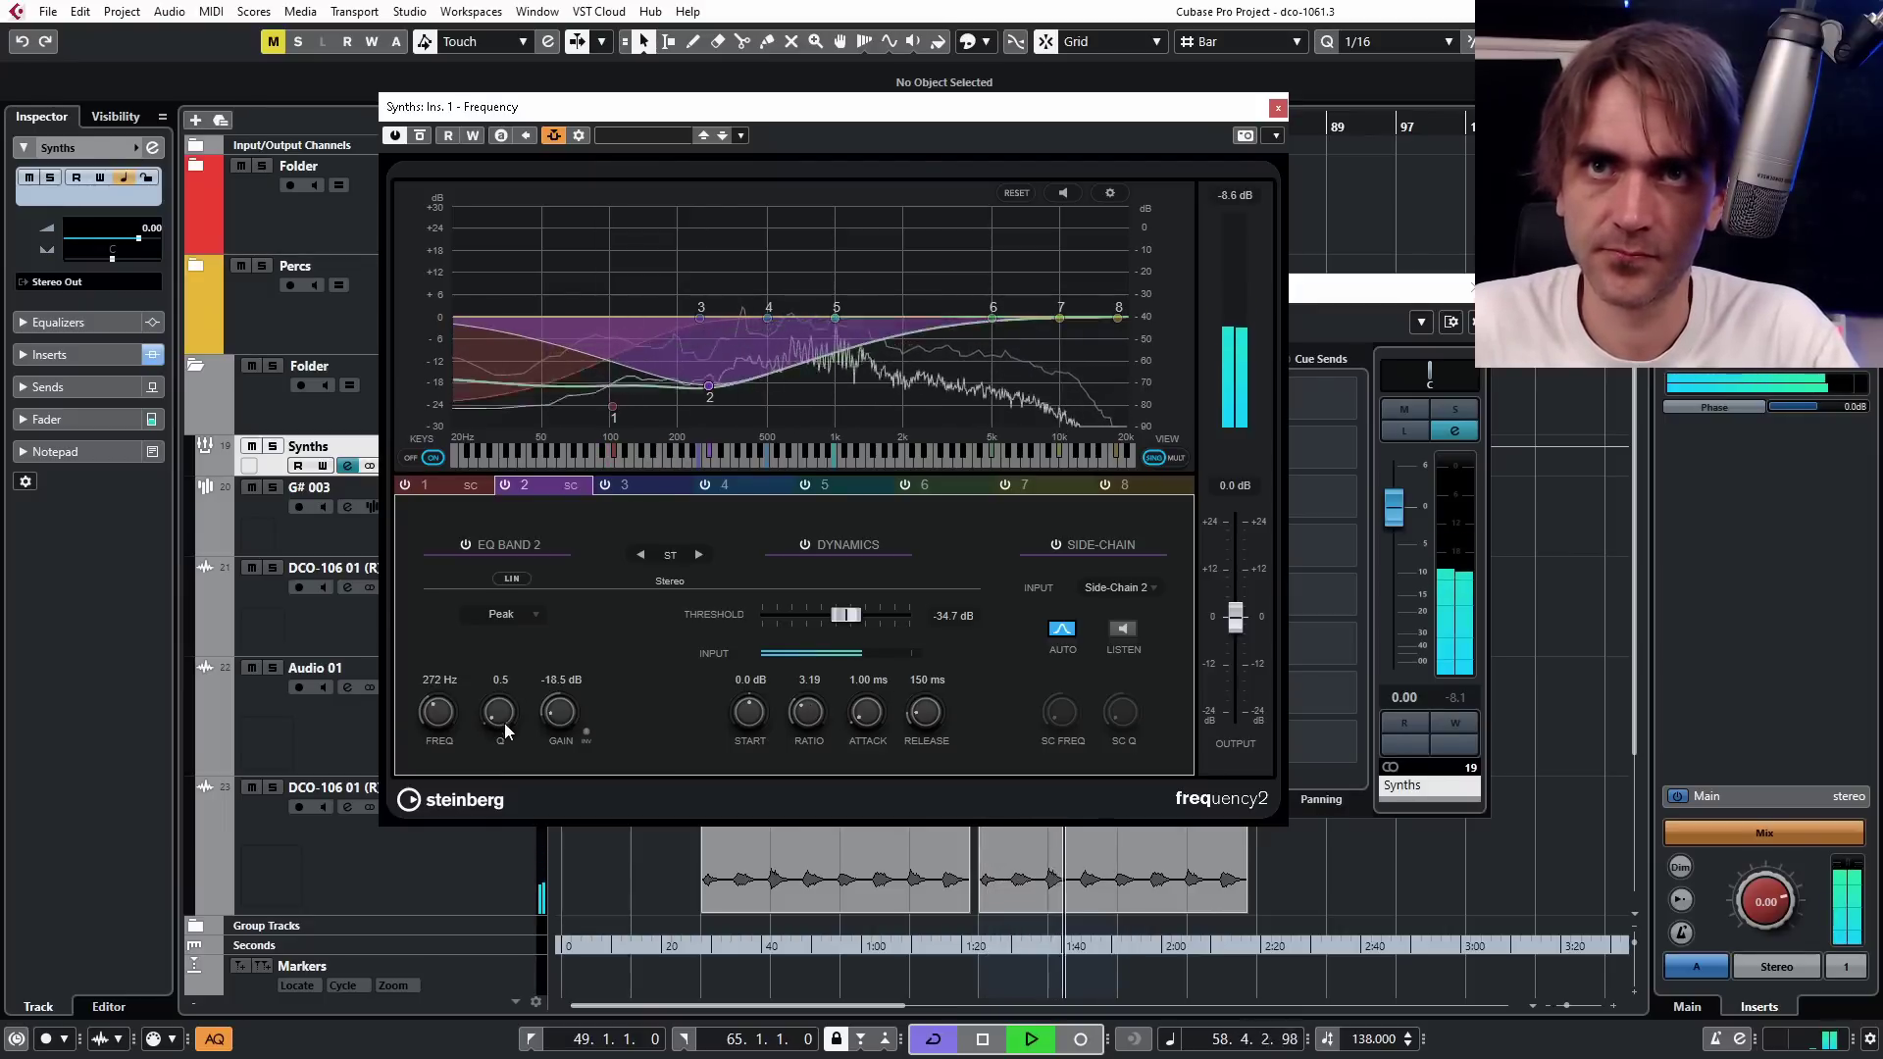
pyautogui.moveTo(709, 385); pyautogui.dragTo(623, 393)
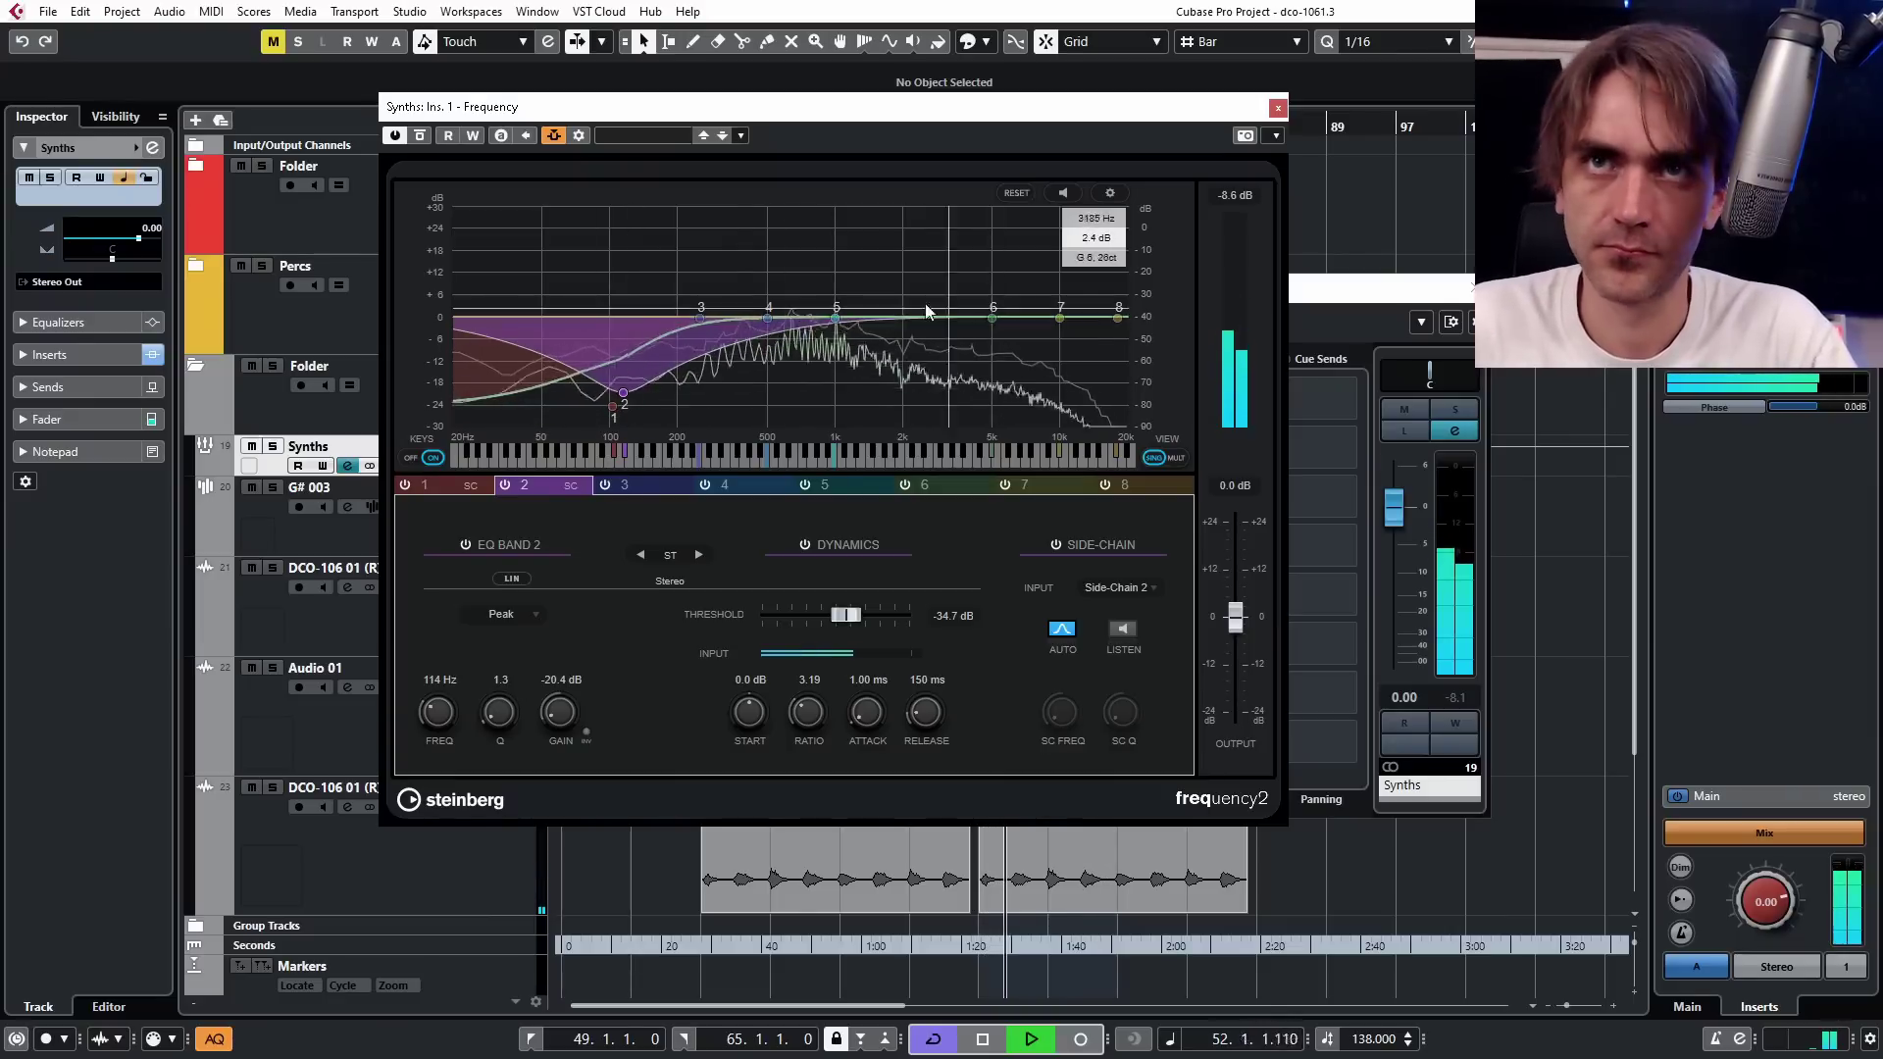
# Enable dynamics for band 3, set it to 384 Hz with gain -7.2 dB, and choose Side-Chain 3 as its input.
pyautogui.click(701, 319)
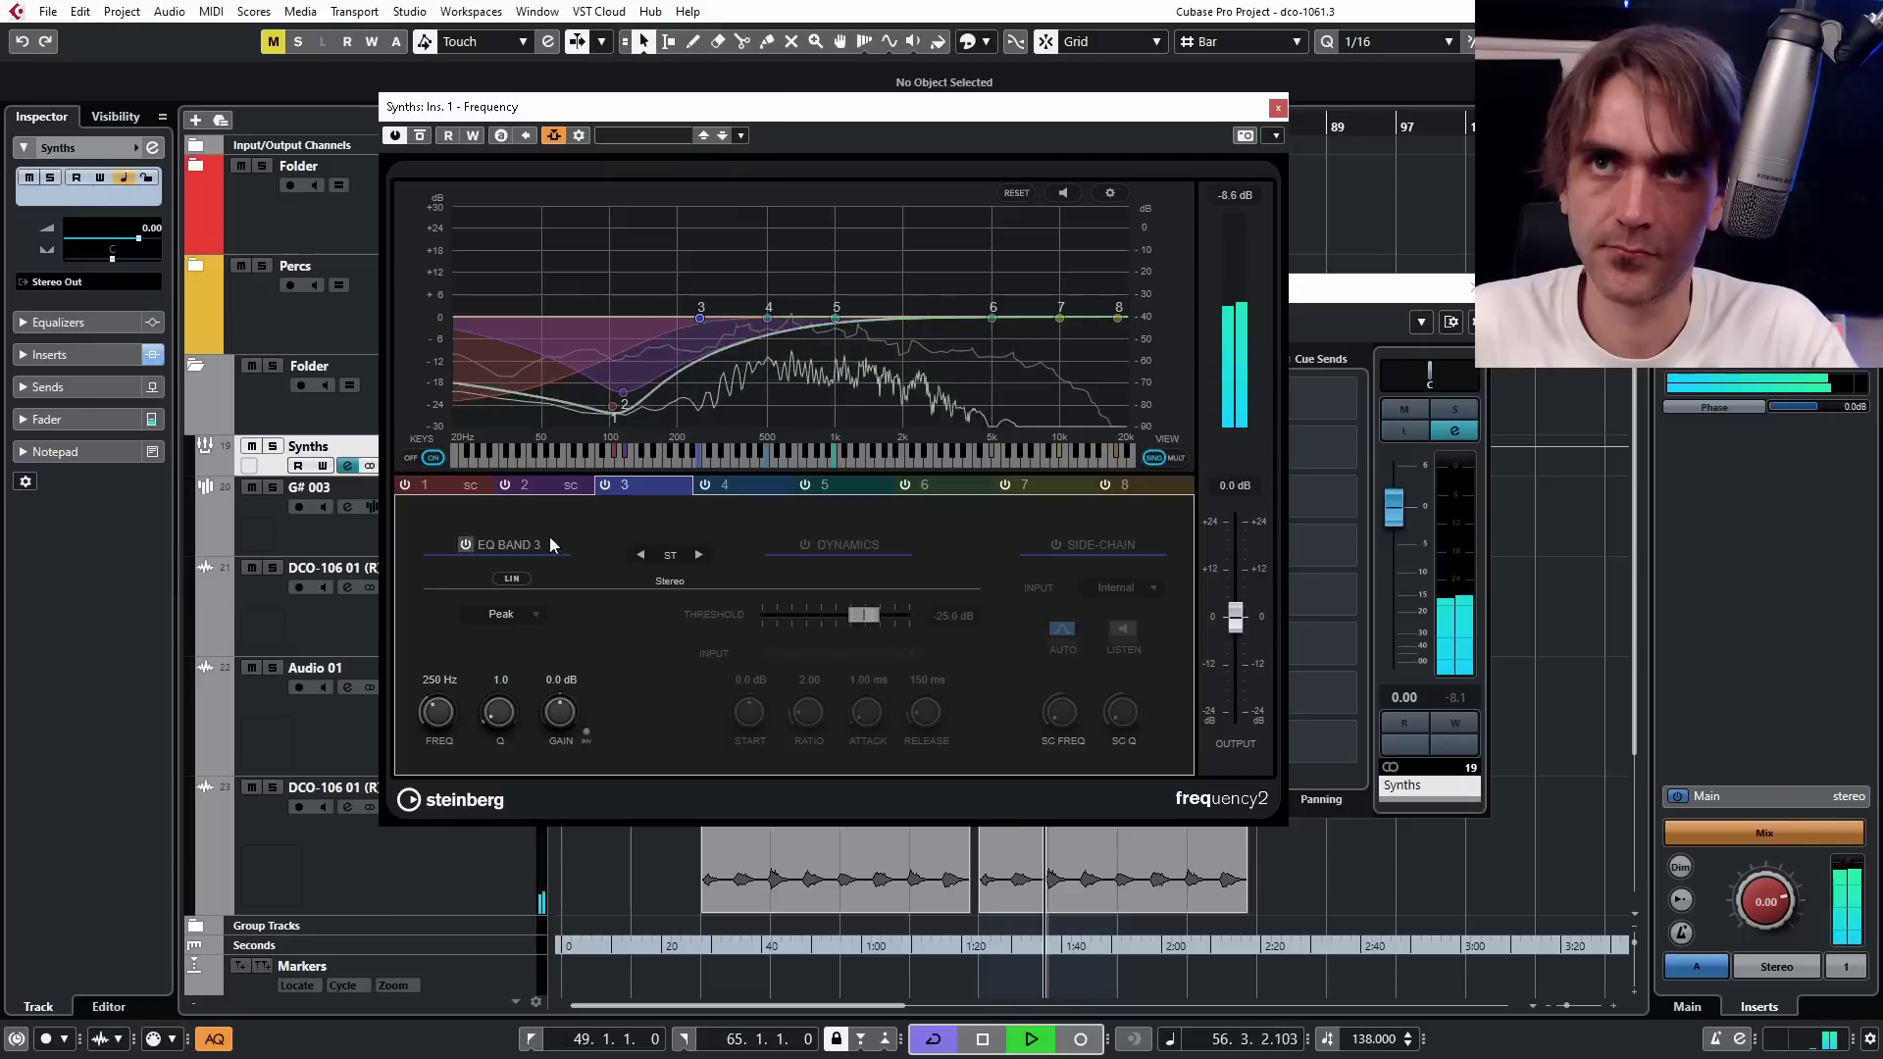
pyautogui.click(805, 545)
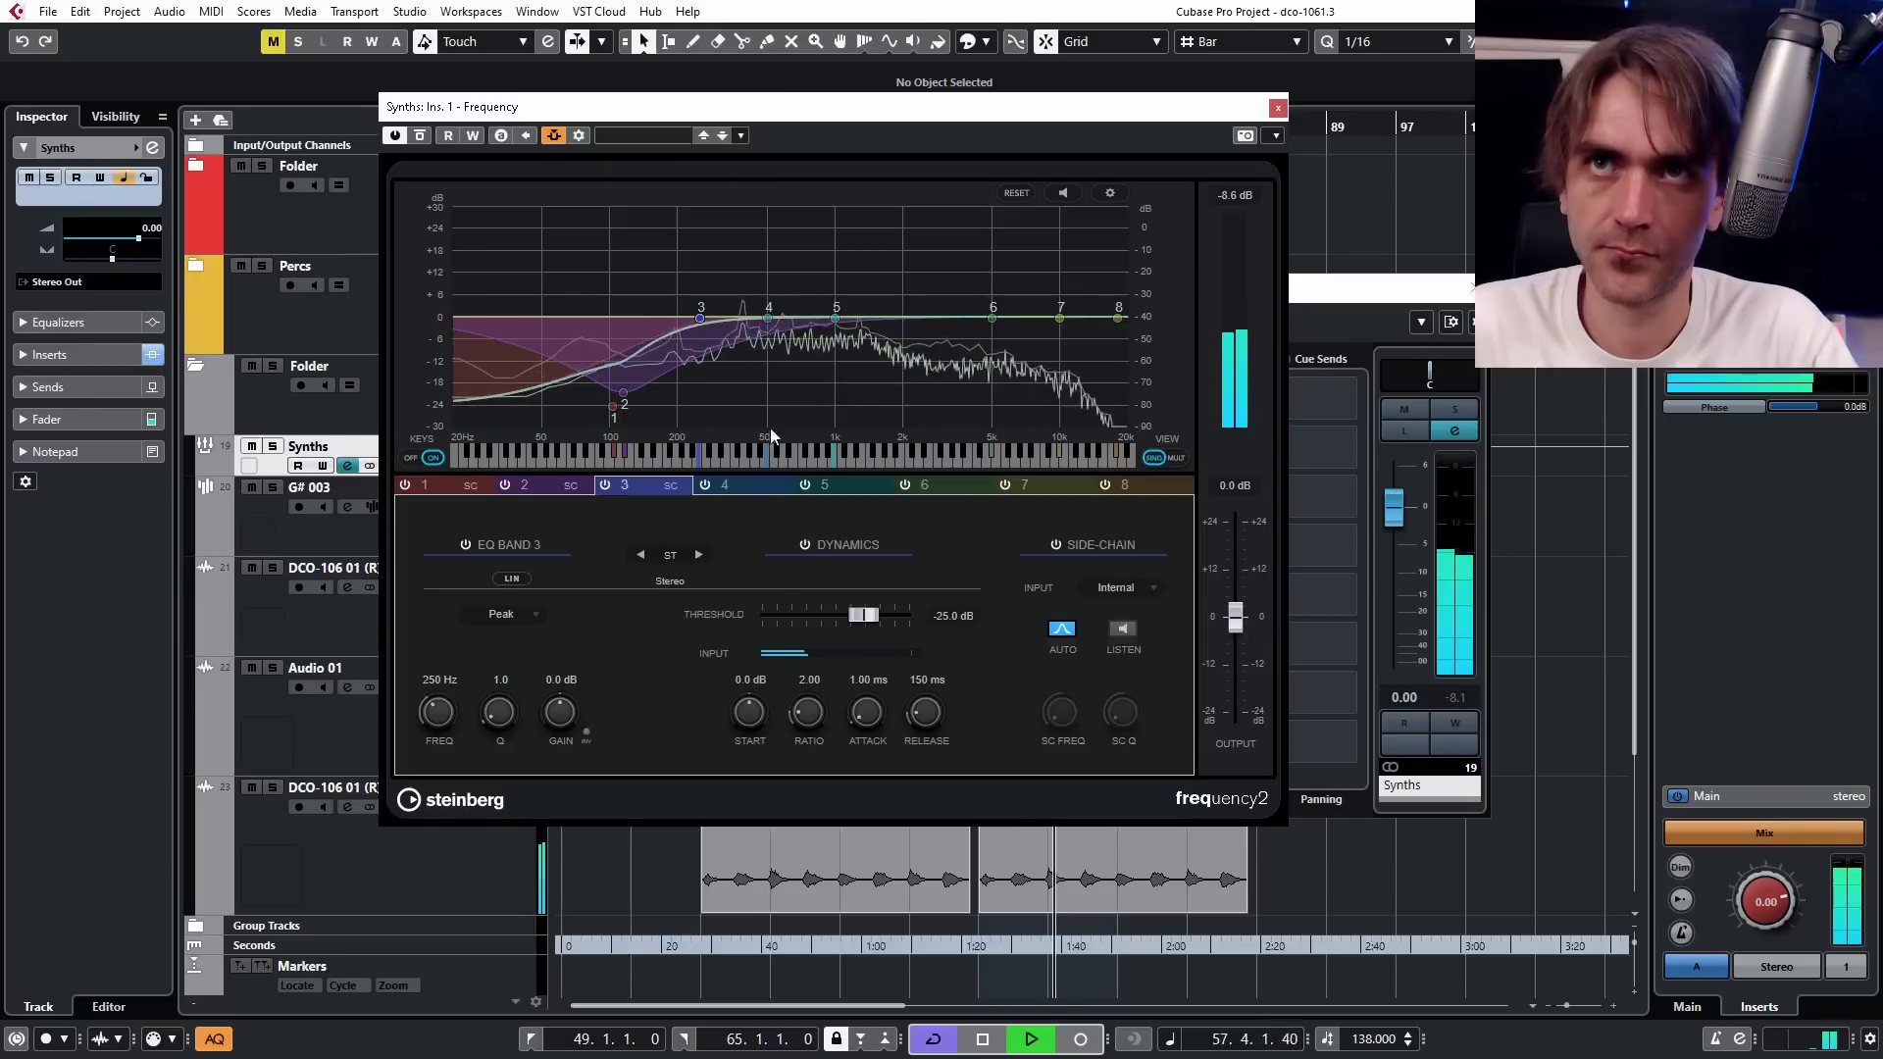
pyautogui.scroll(5, 457, 712)
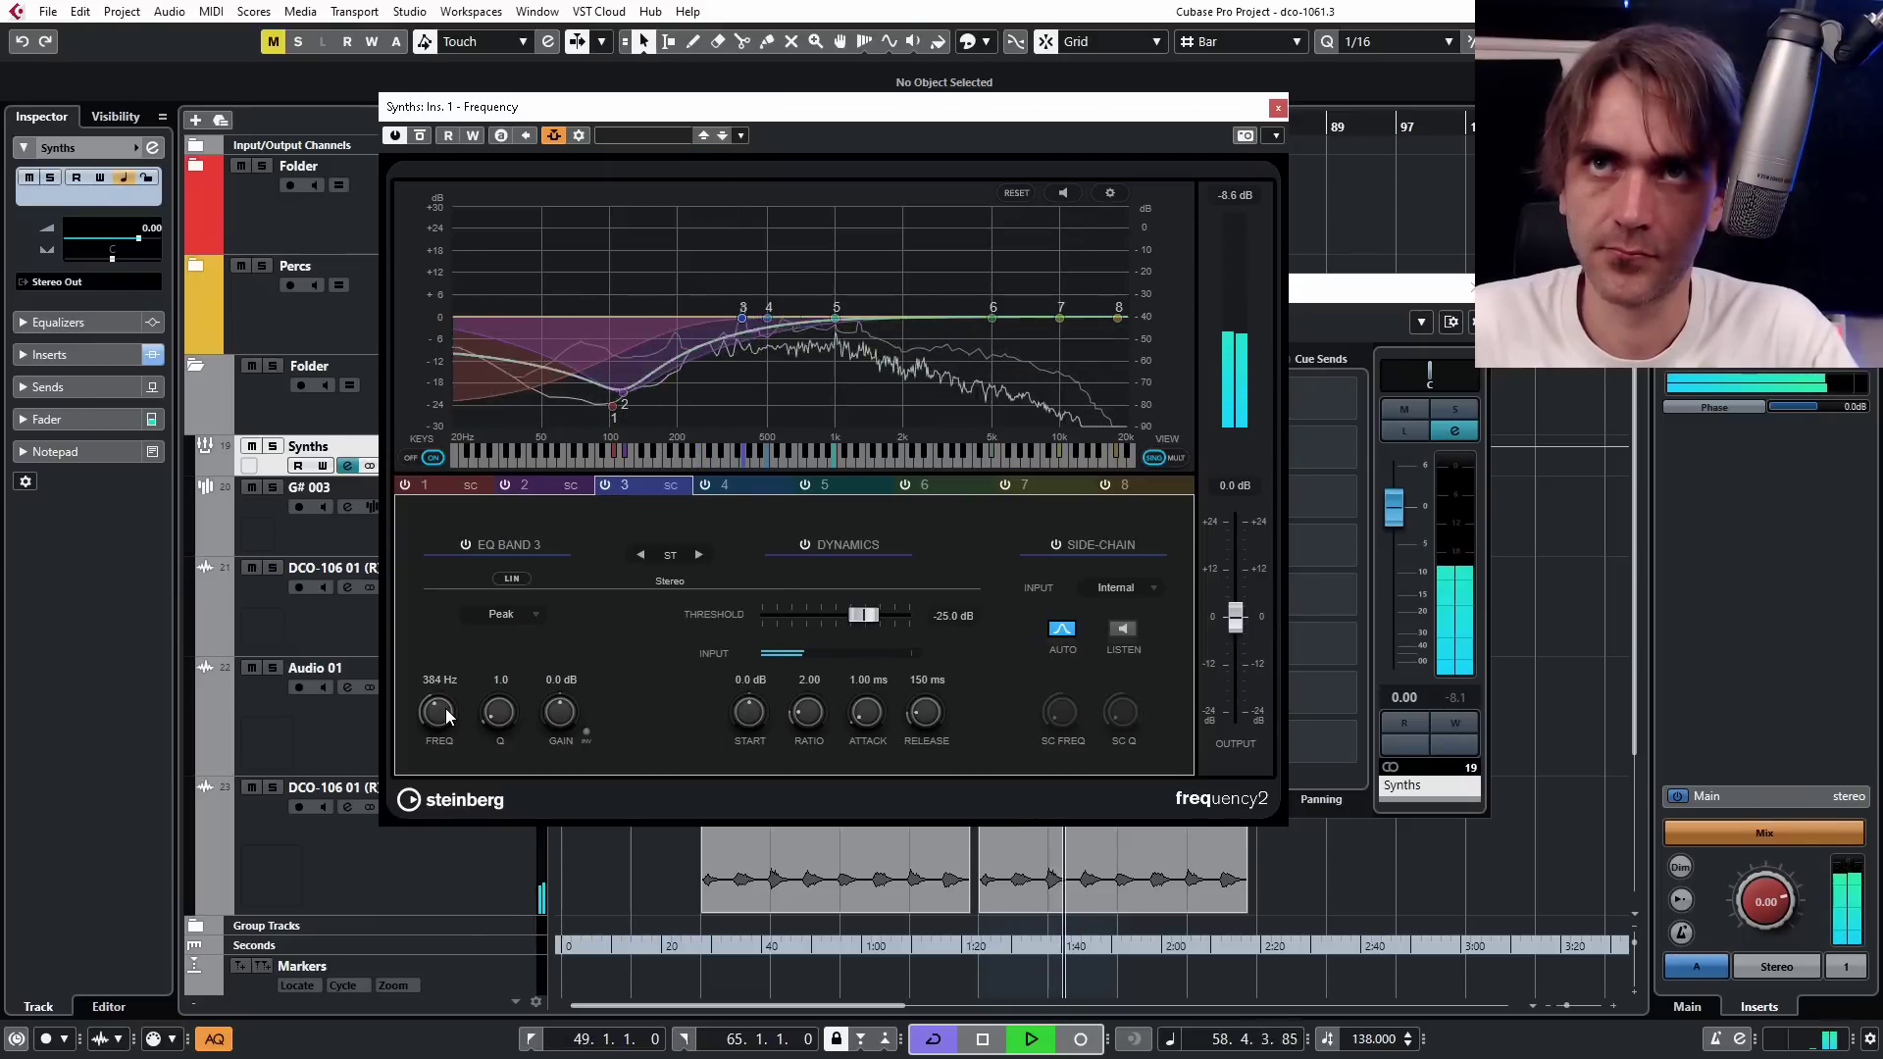
pyautogui.scroll(-8, 564, 710)
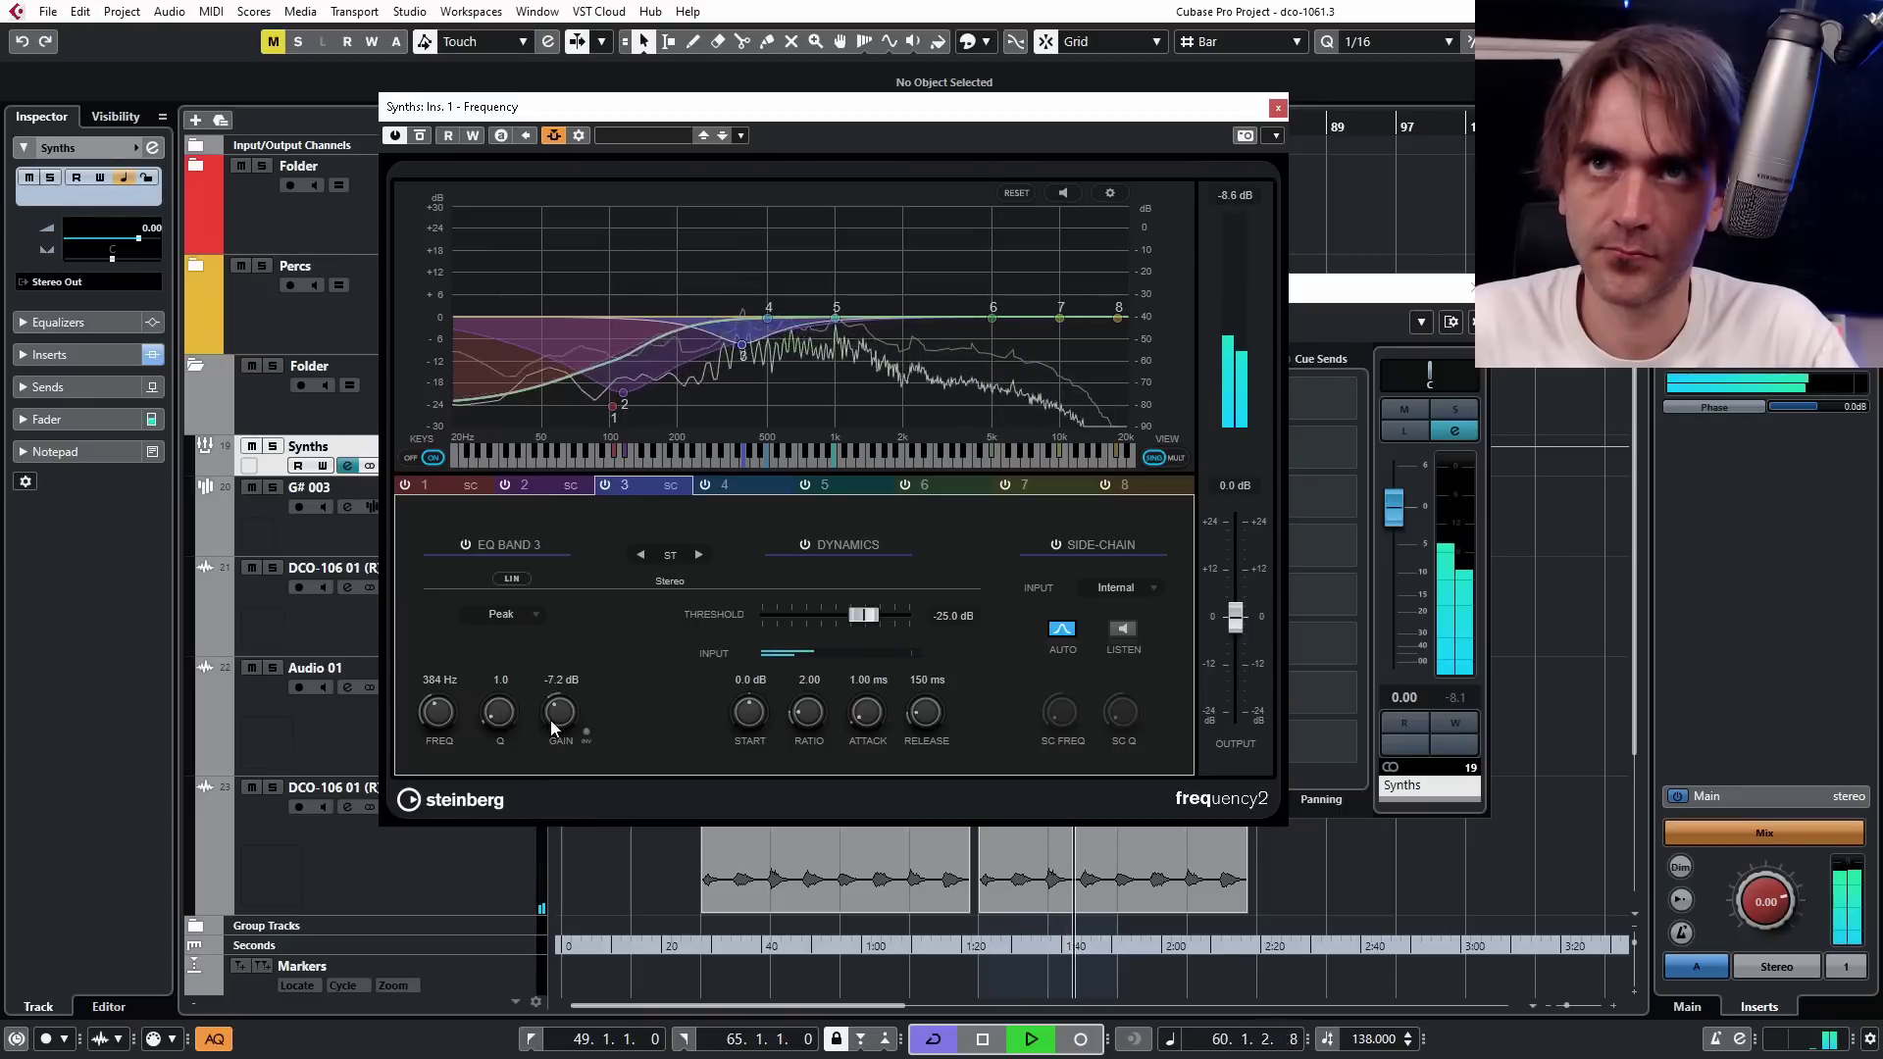
pyautogui.click(1141, 588)
pyautogui.click(1142, 675)
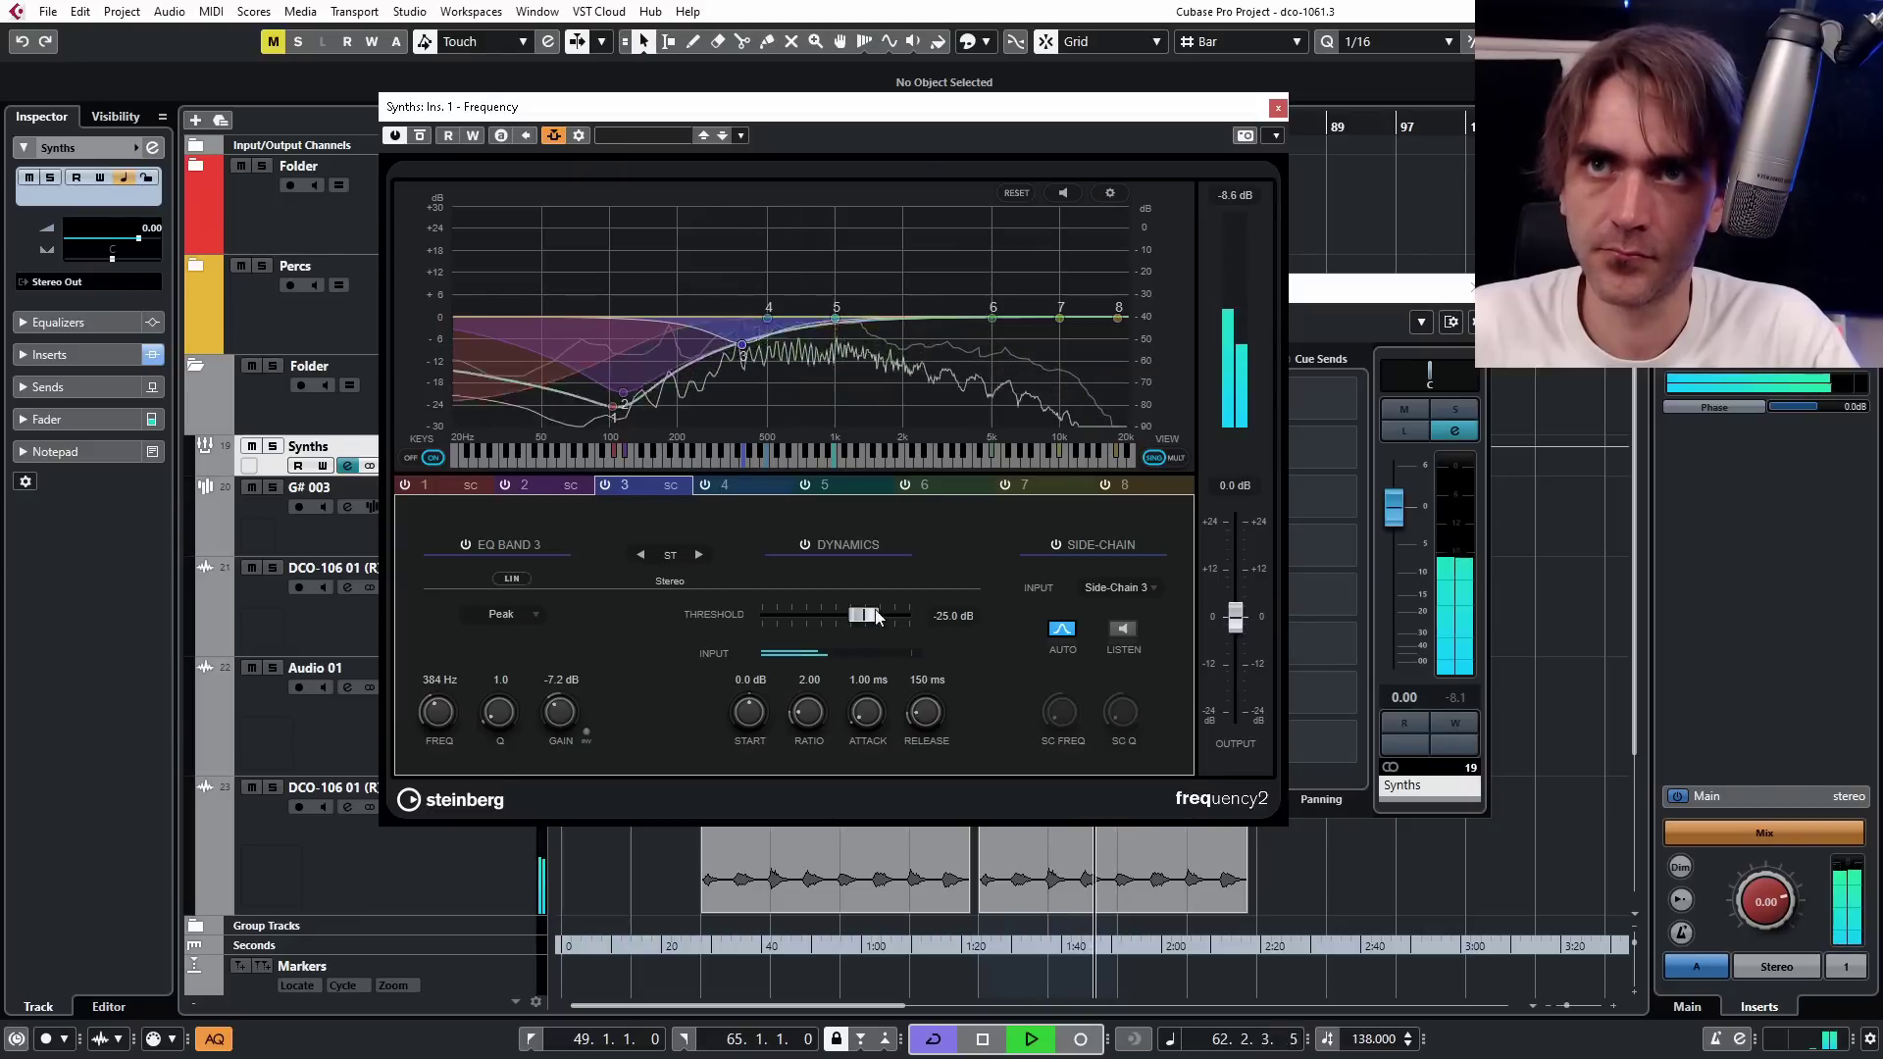
# Set band 3's dynamics threshold to -46.4 dB and its ratio to 2.00.
pyautogui.moveTo(871, 616); pyautogui.dragTo(830, 622)
pyautogui.moveTo(808, 713); pyautogui.dragTo(822, 681)
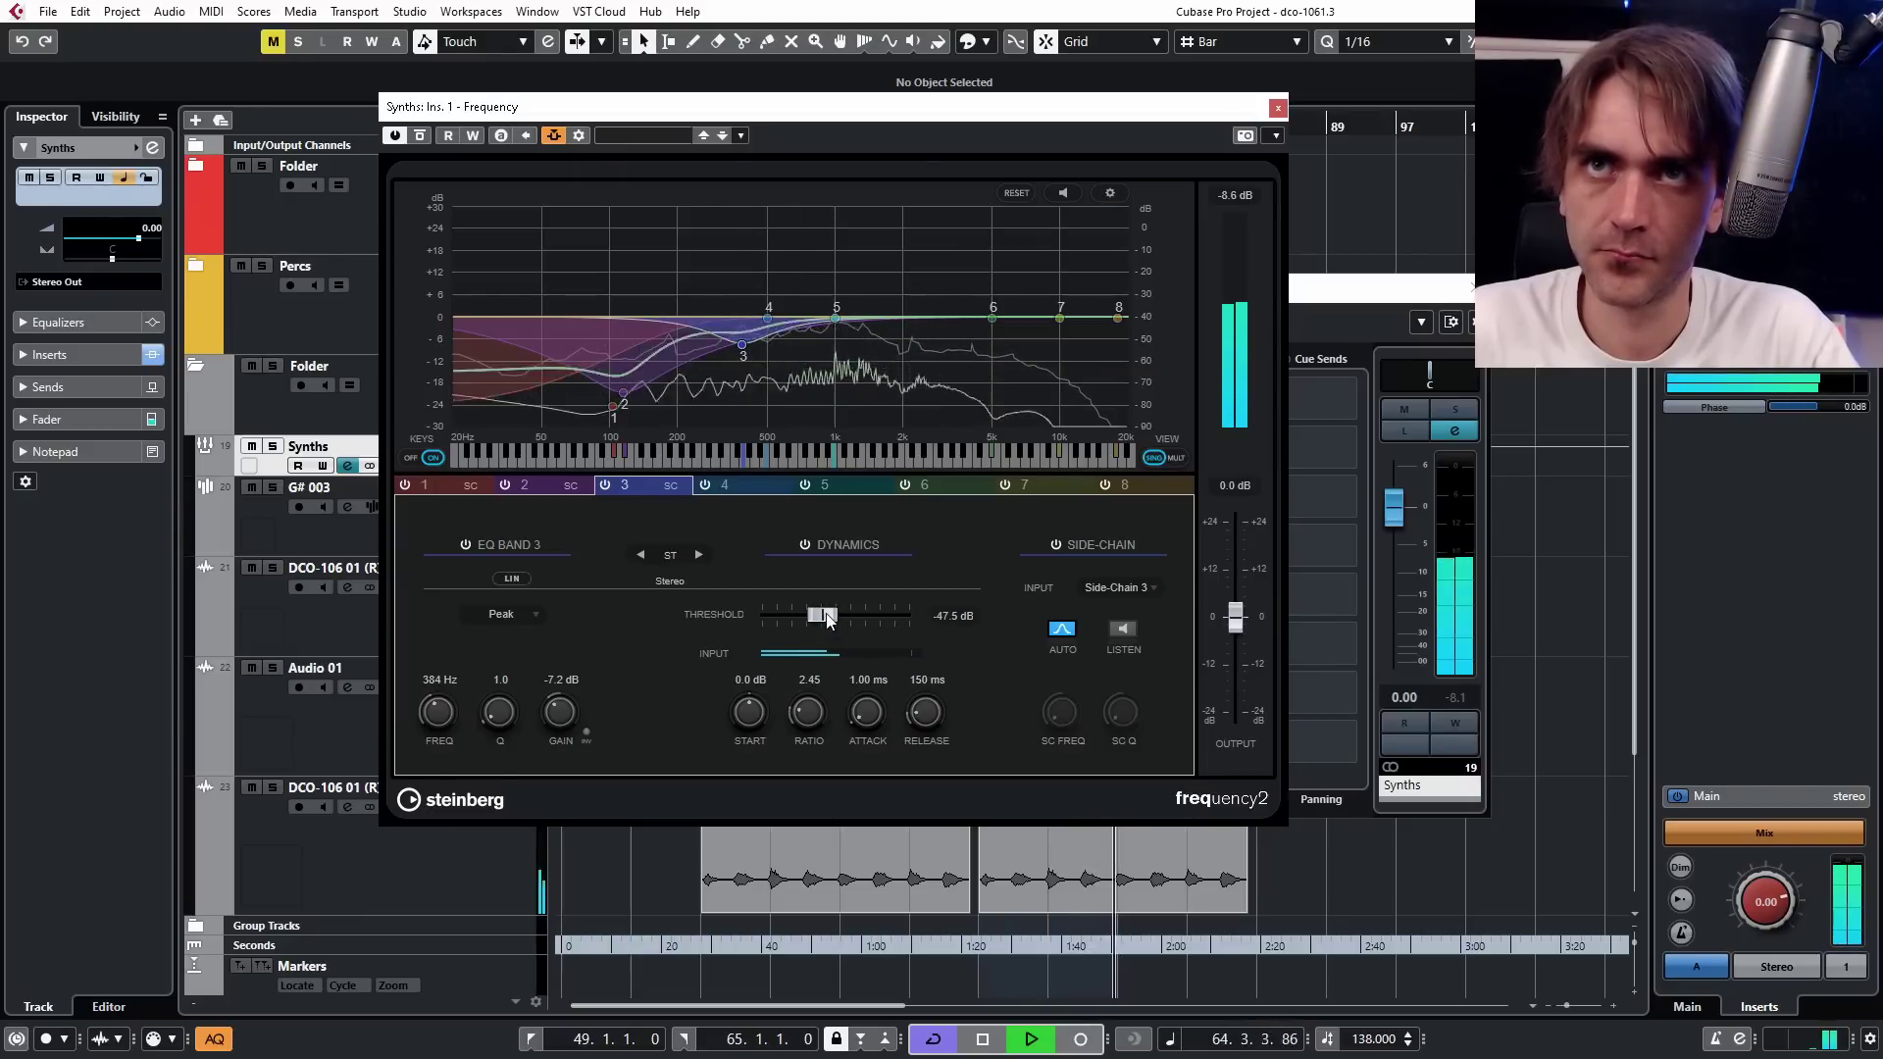
pyautogui.moveTo(824, 616); pyautogui.dragTo(829, 618)
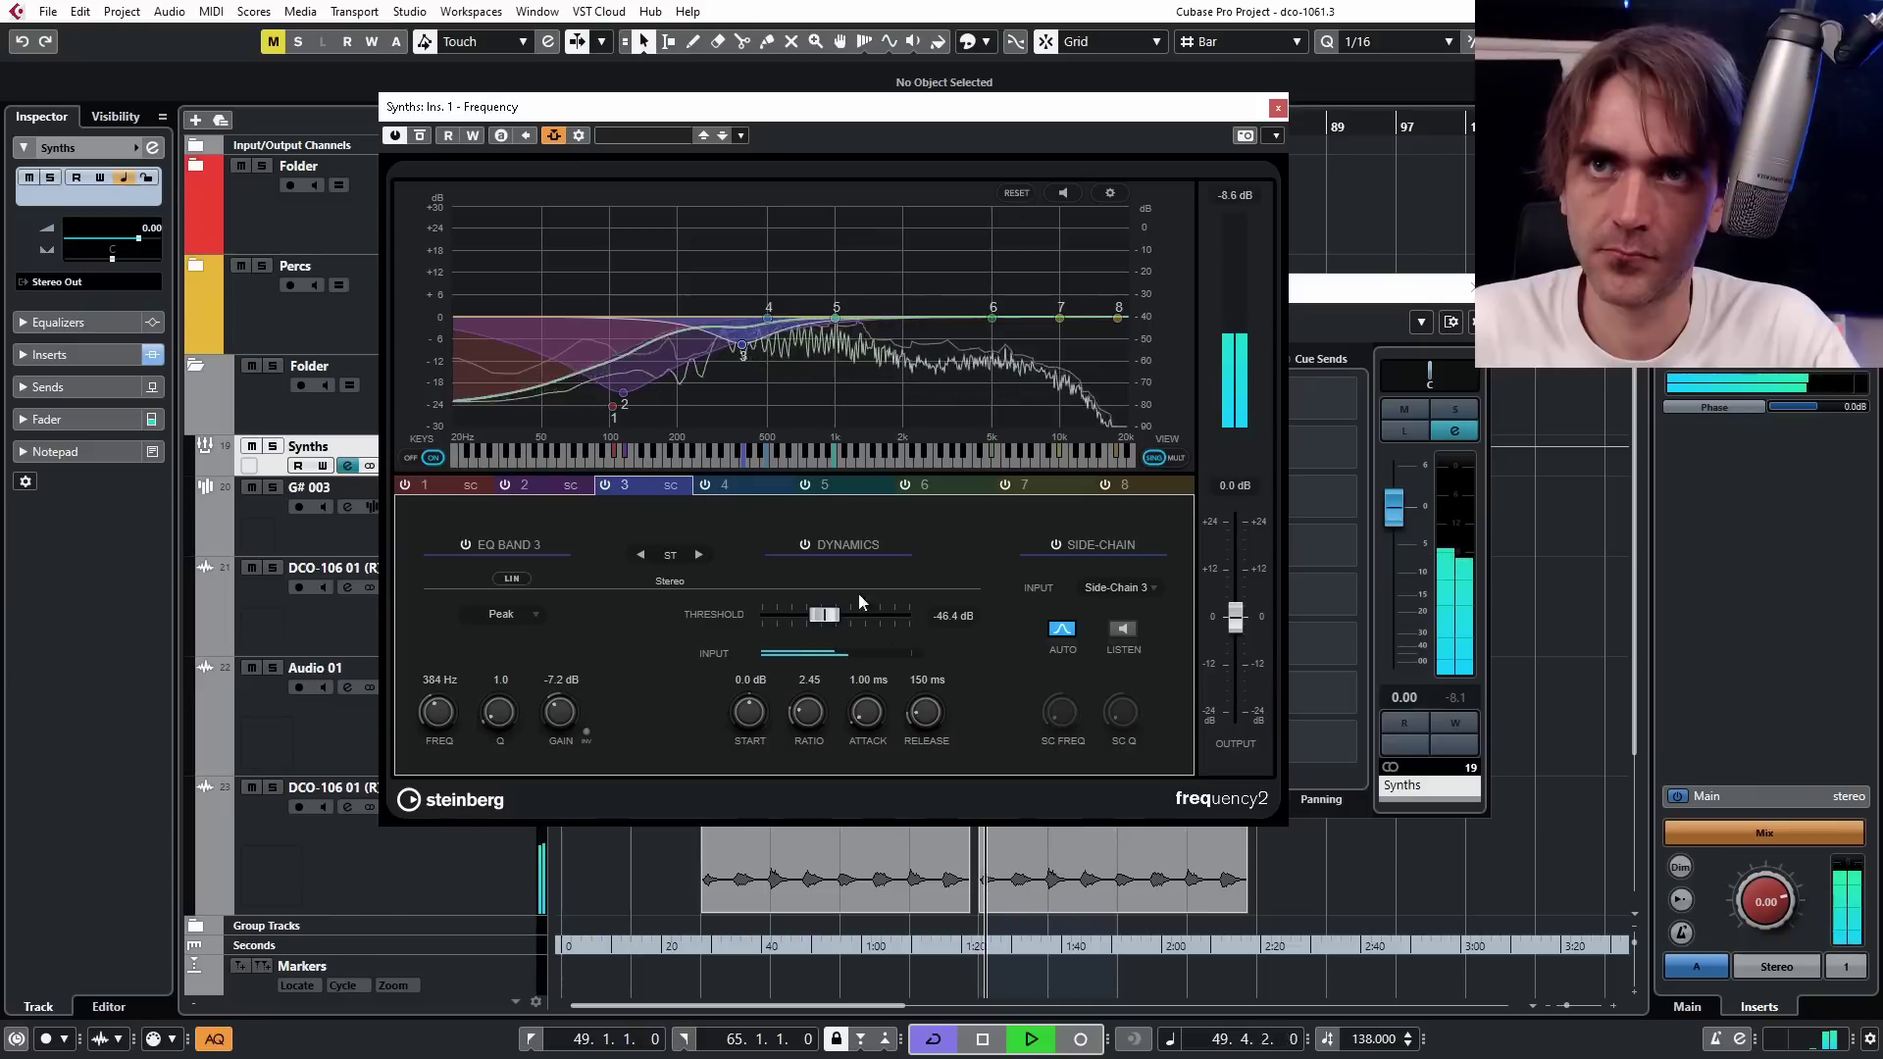
pyautogui.scroll(-1, 800, 716)
pyautogui.keyDown('ctrl'); pyautogui.click(797, 714); pyautogui.keyUp('ctrl')
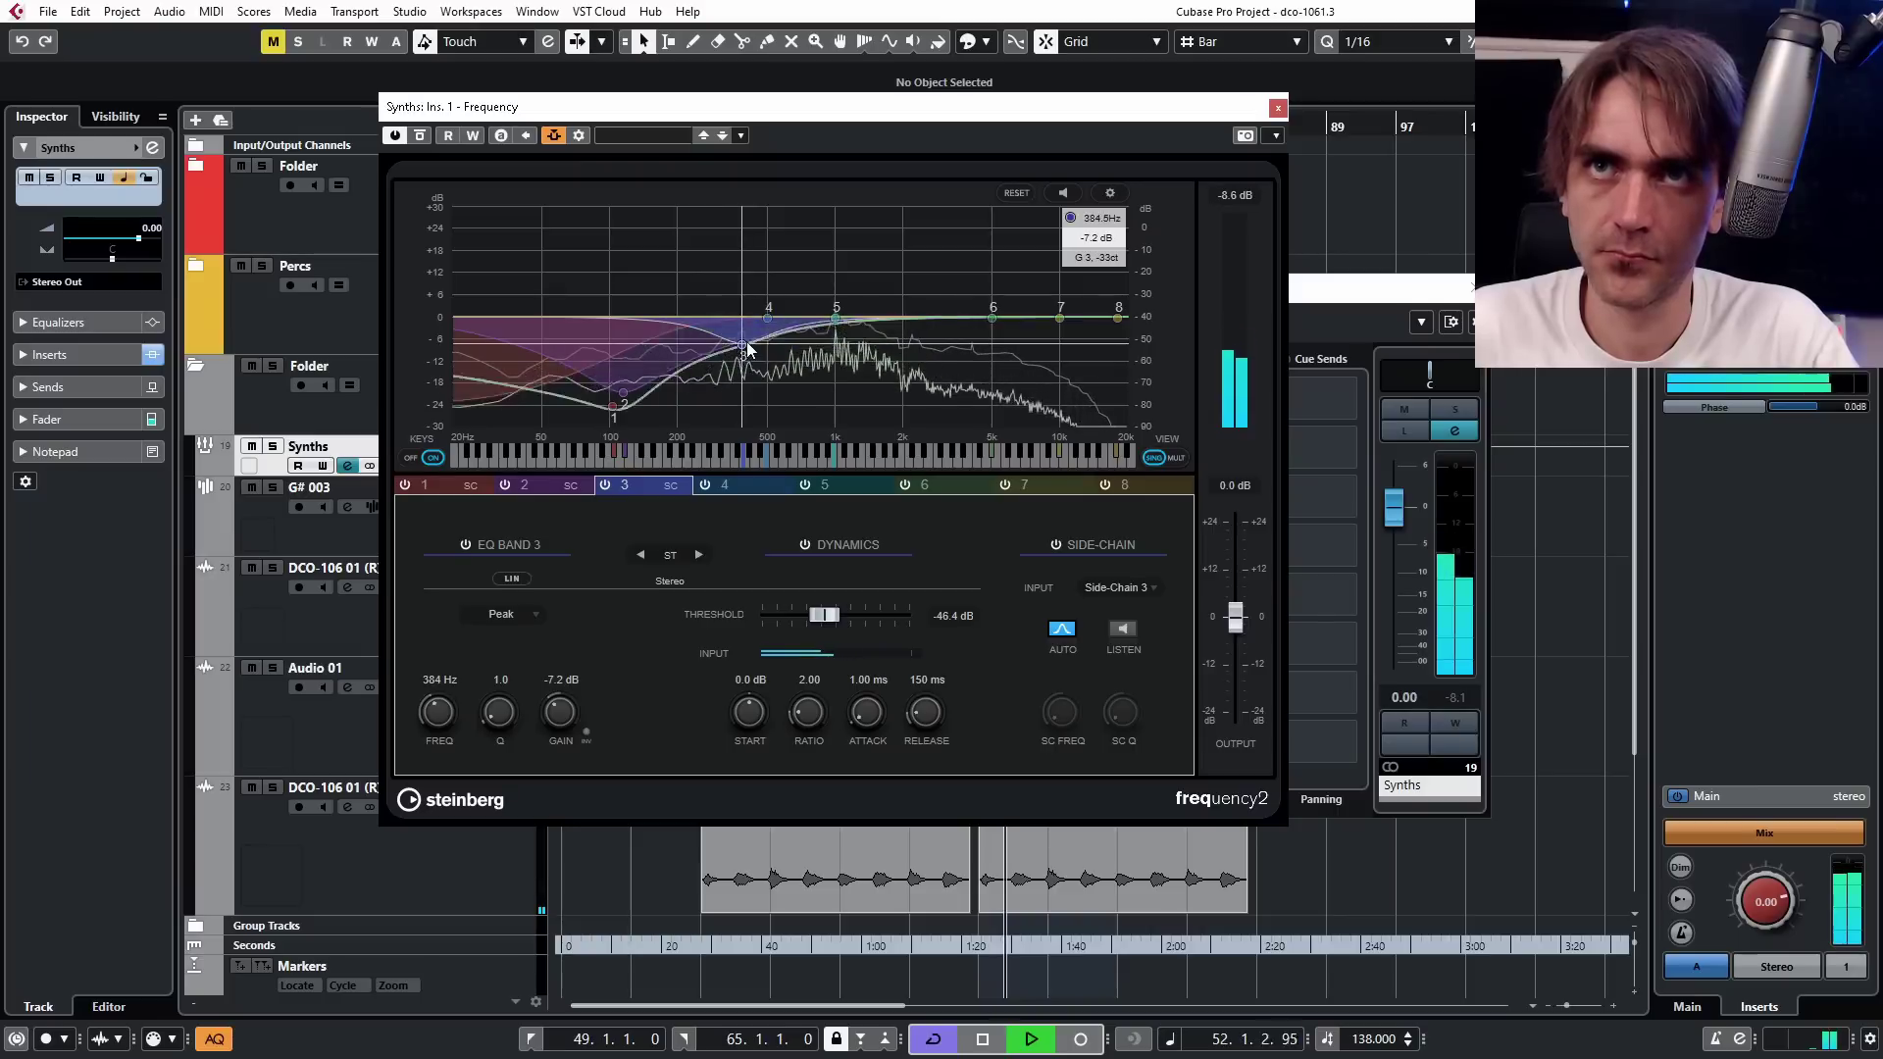
# Move band 3 to 368 Hz with gain -5.6 dB, and set band 2's gain to -19.0 dB.
pyautogui.moveTo(742, 346); pyautogui.dragTo(736, 338)
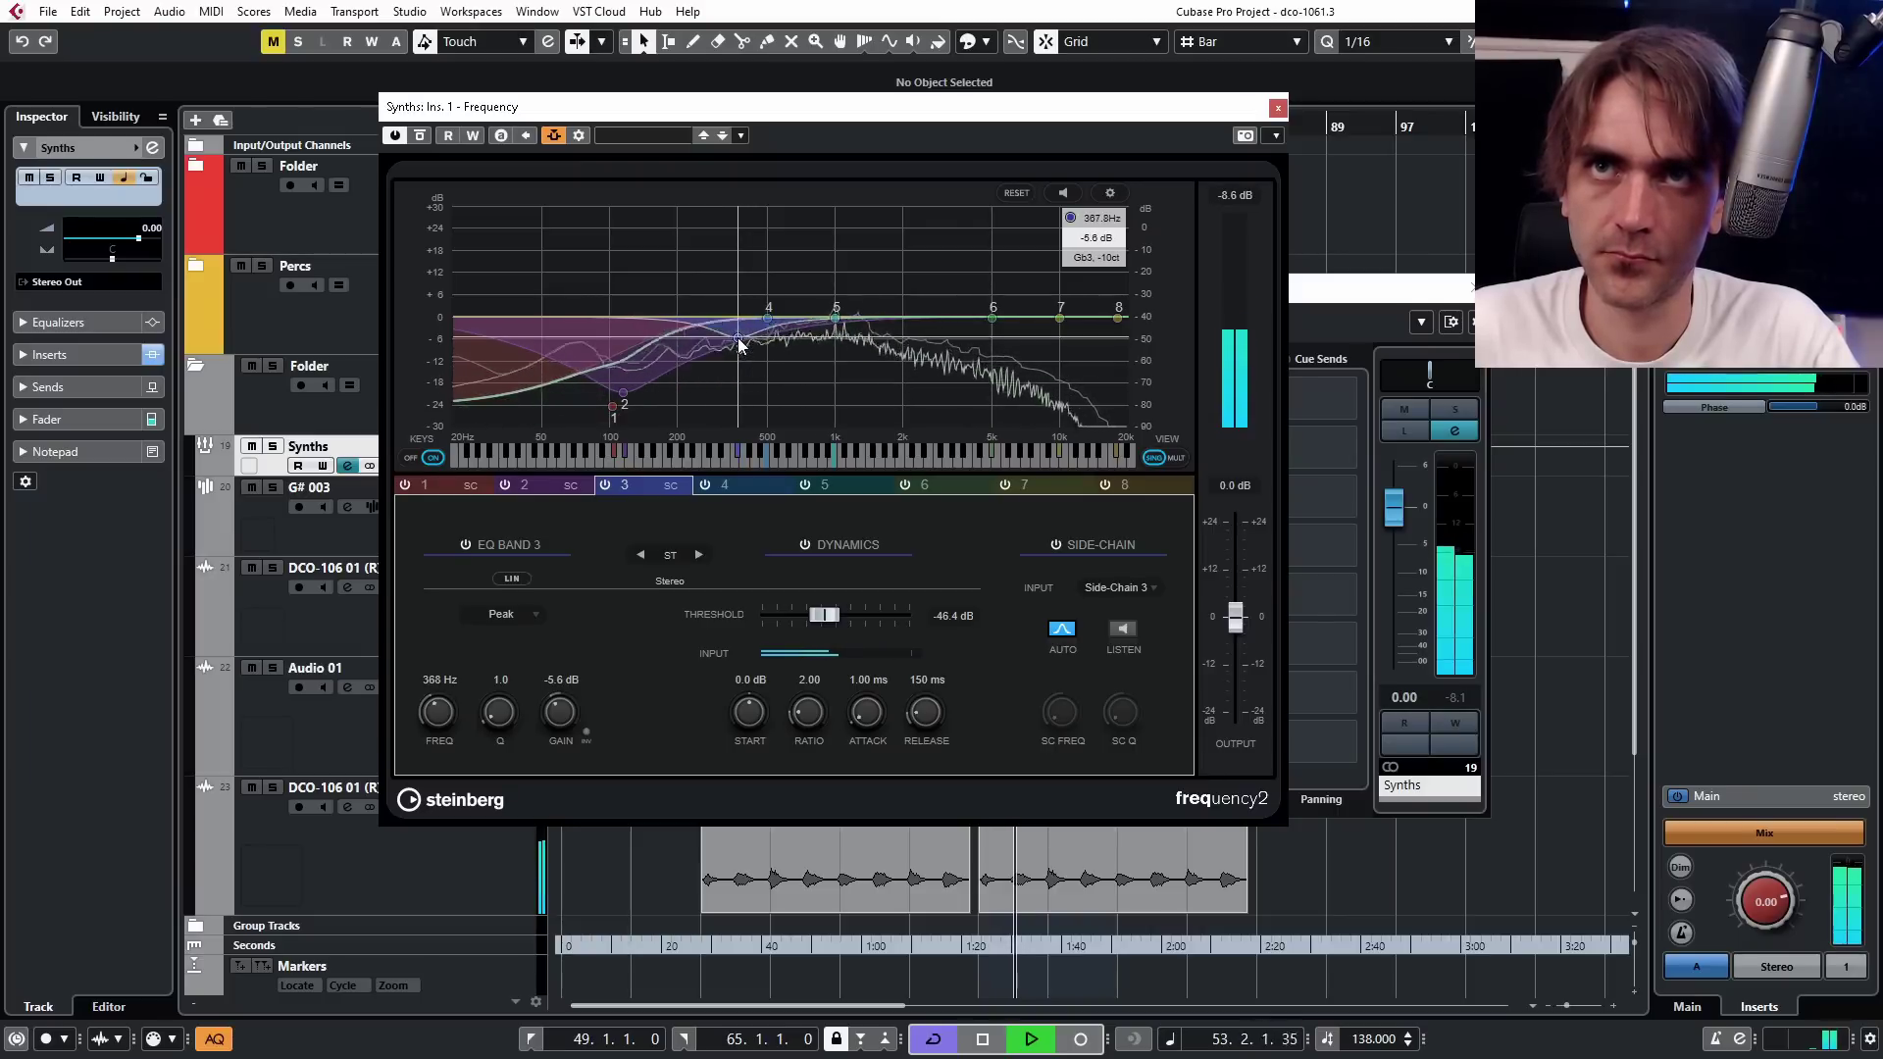
pyautogui.click(556, 485)
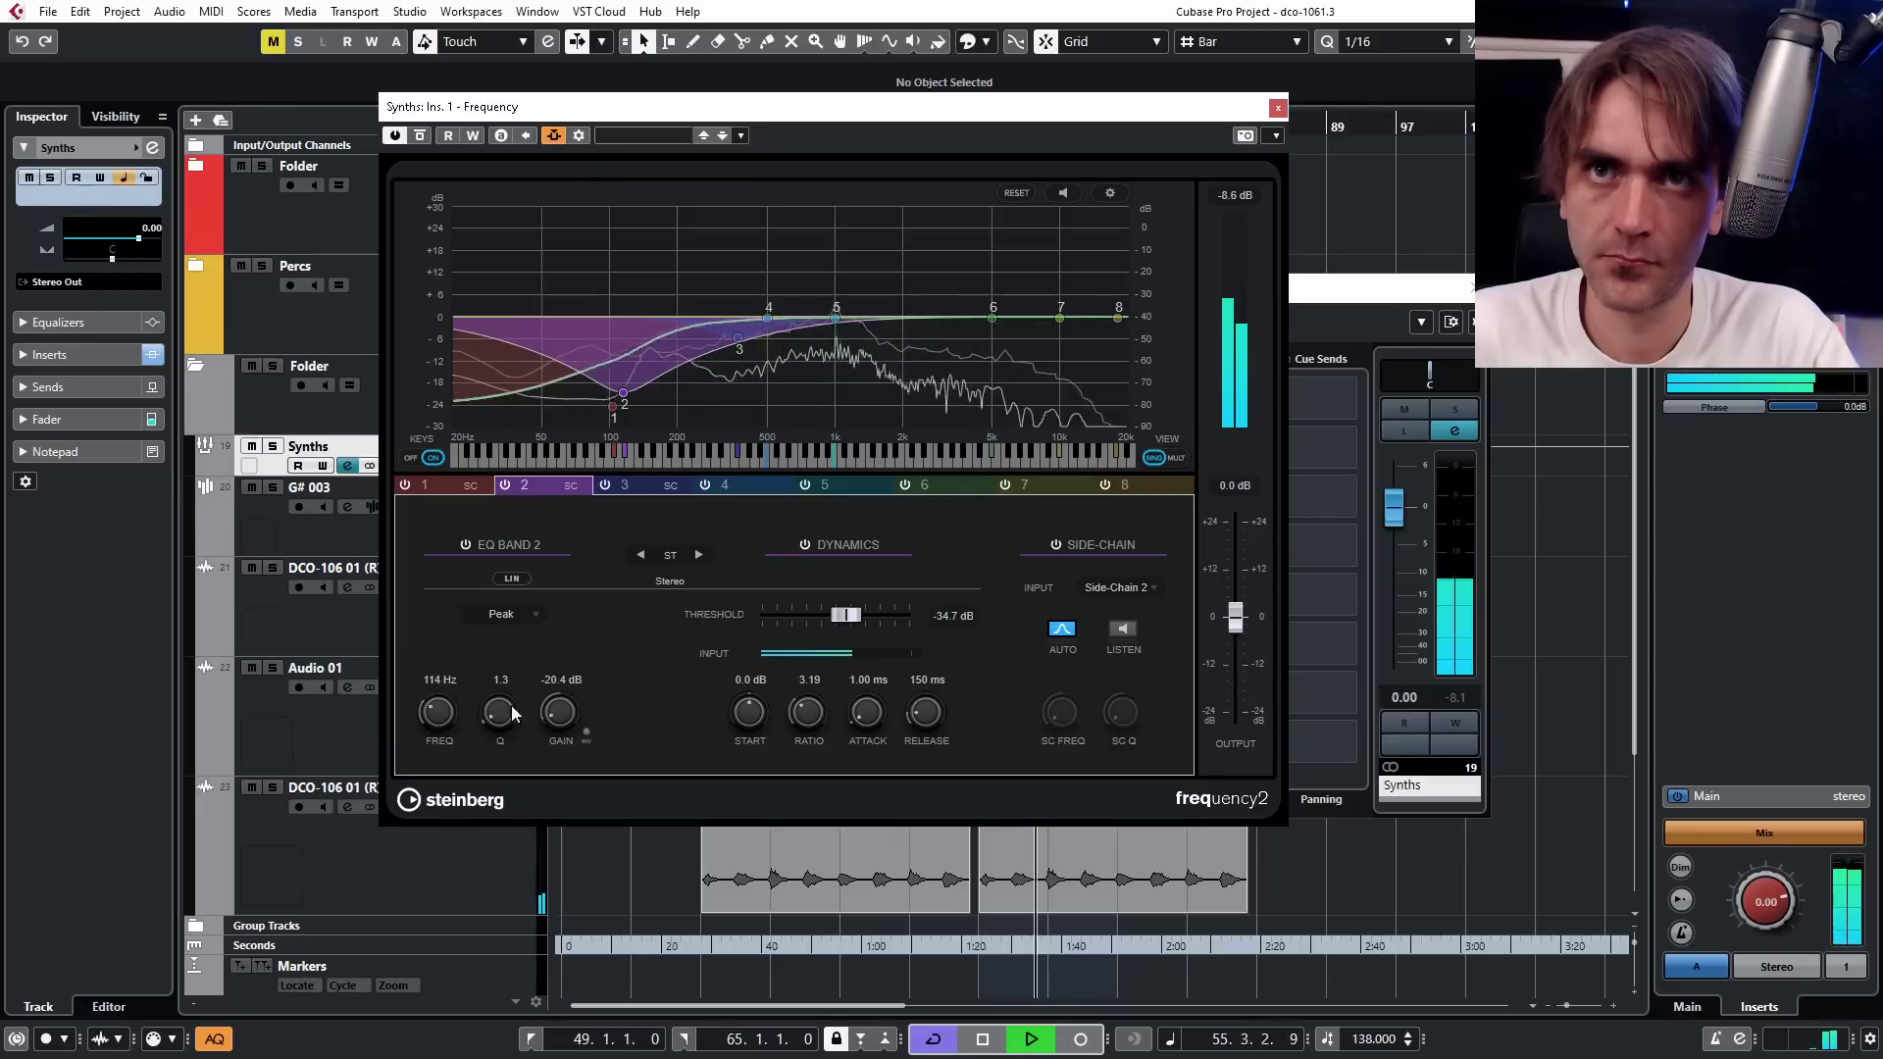
pyautogui.scroll(2, 556, 713)
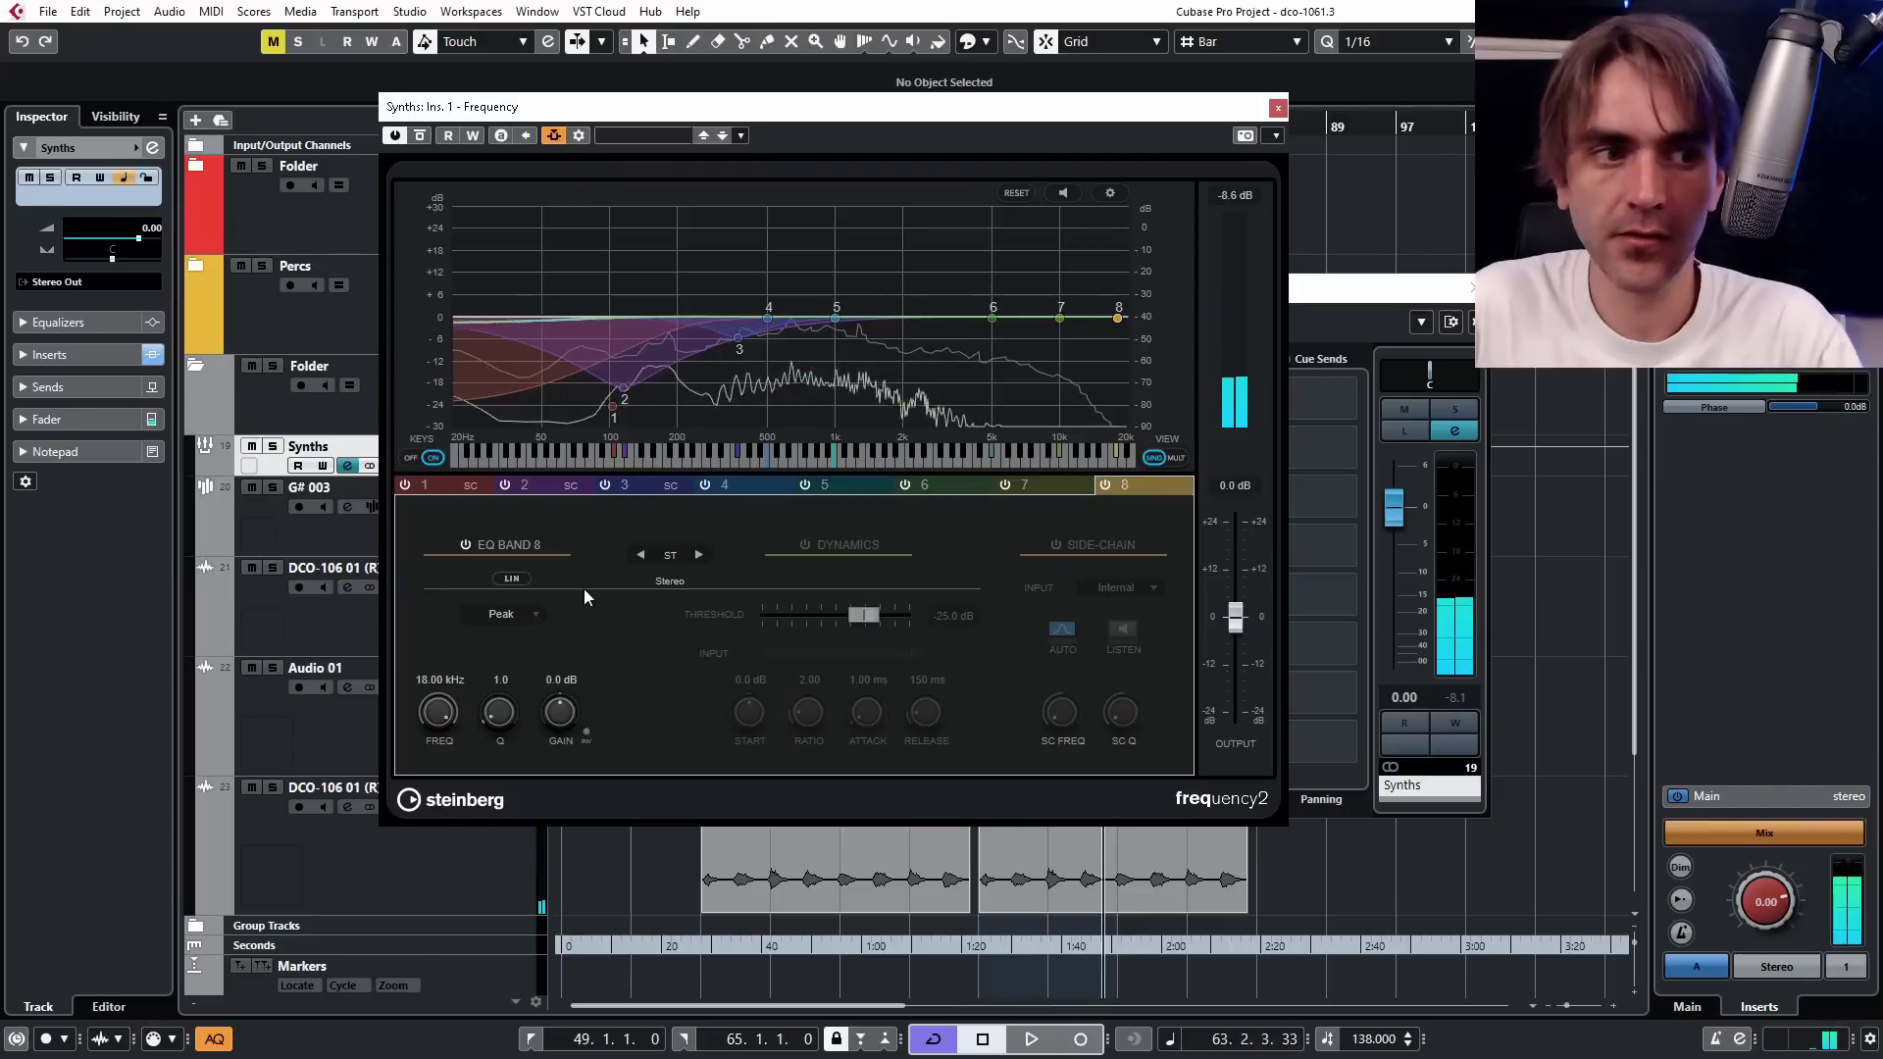
# Enable dynamics for band 8, make it a High Shelf, and place it at about 3.18 kHz with 11.9 dB gain.
pyautogui.click(812, 545)
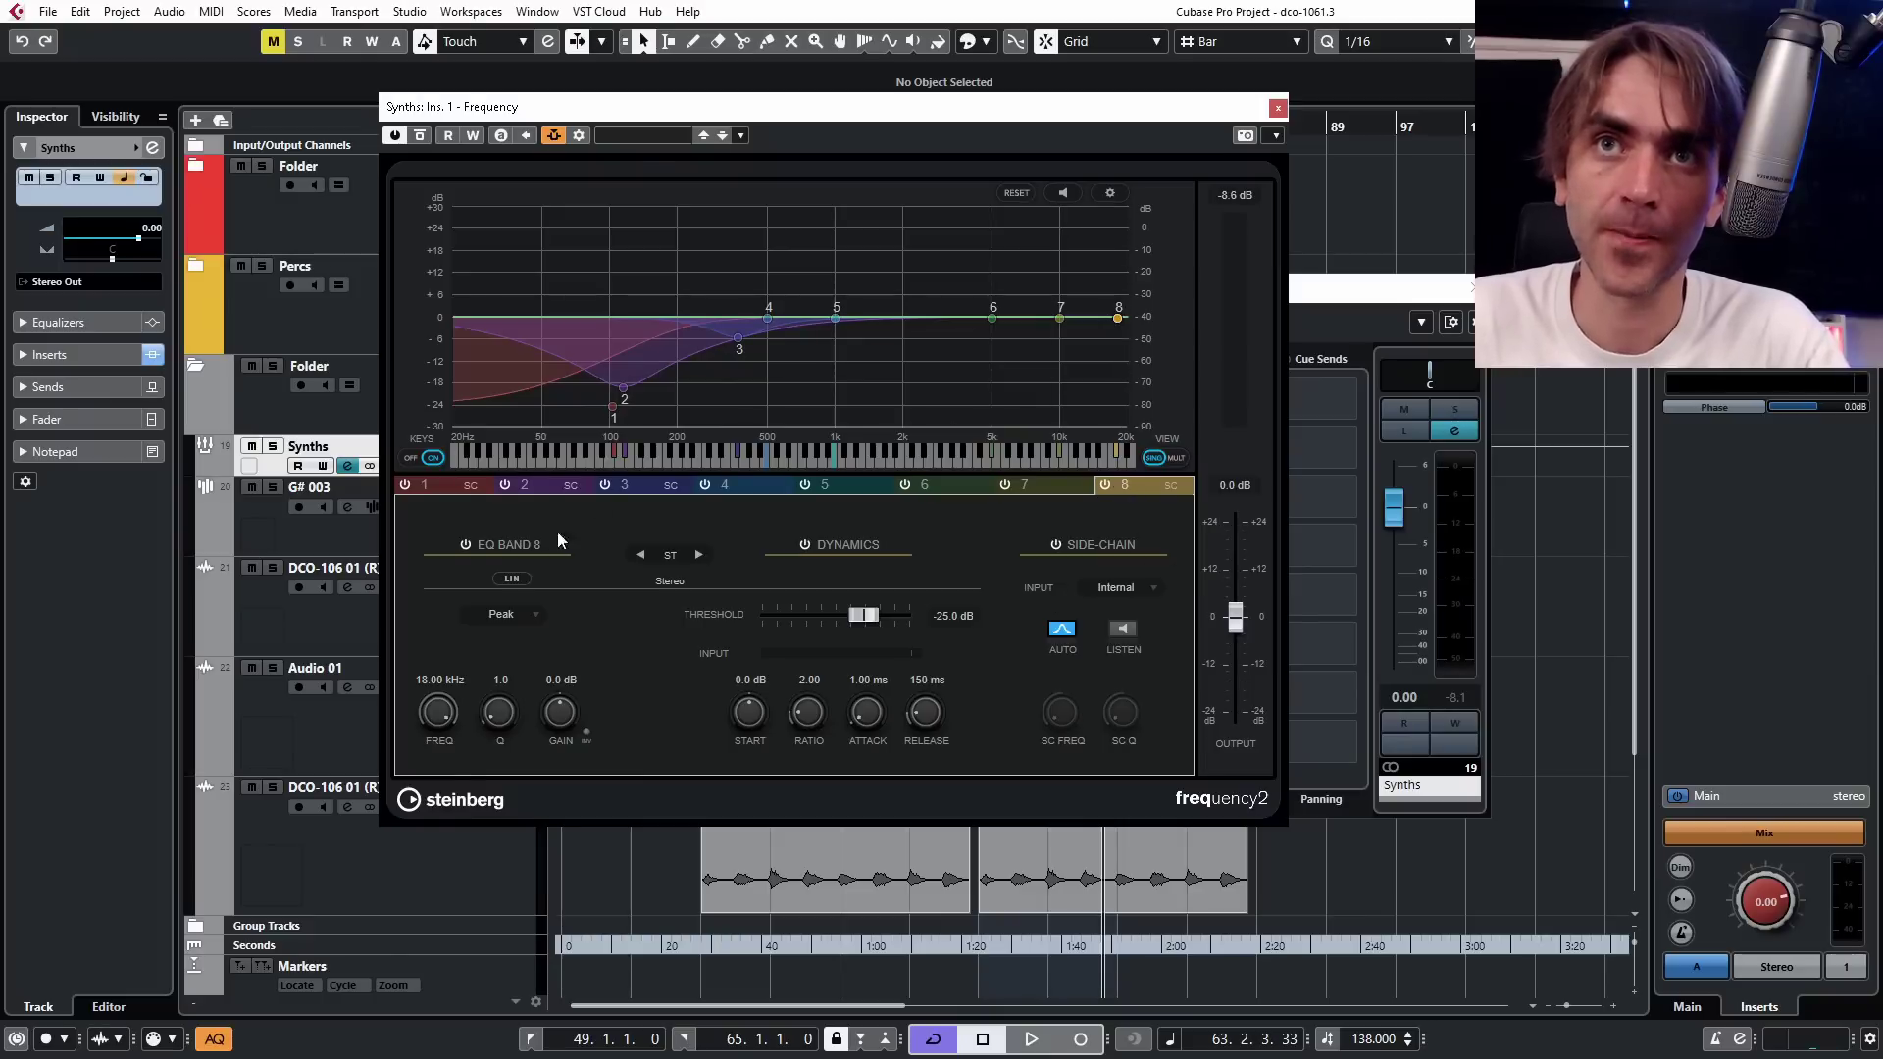
pyautogui.click(528, 615)
pyautogui.click(548, 789)
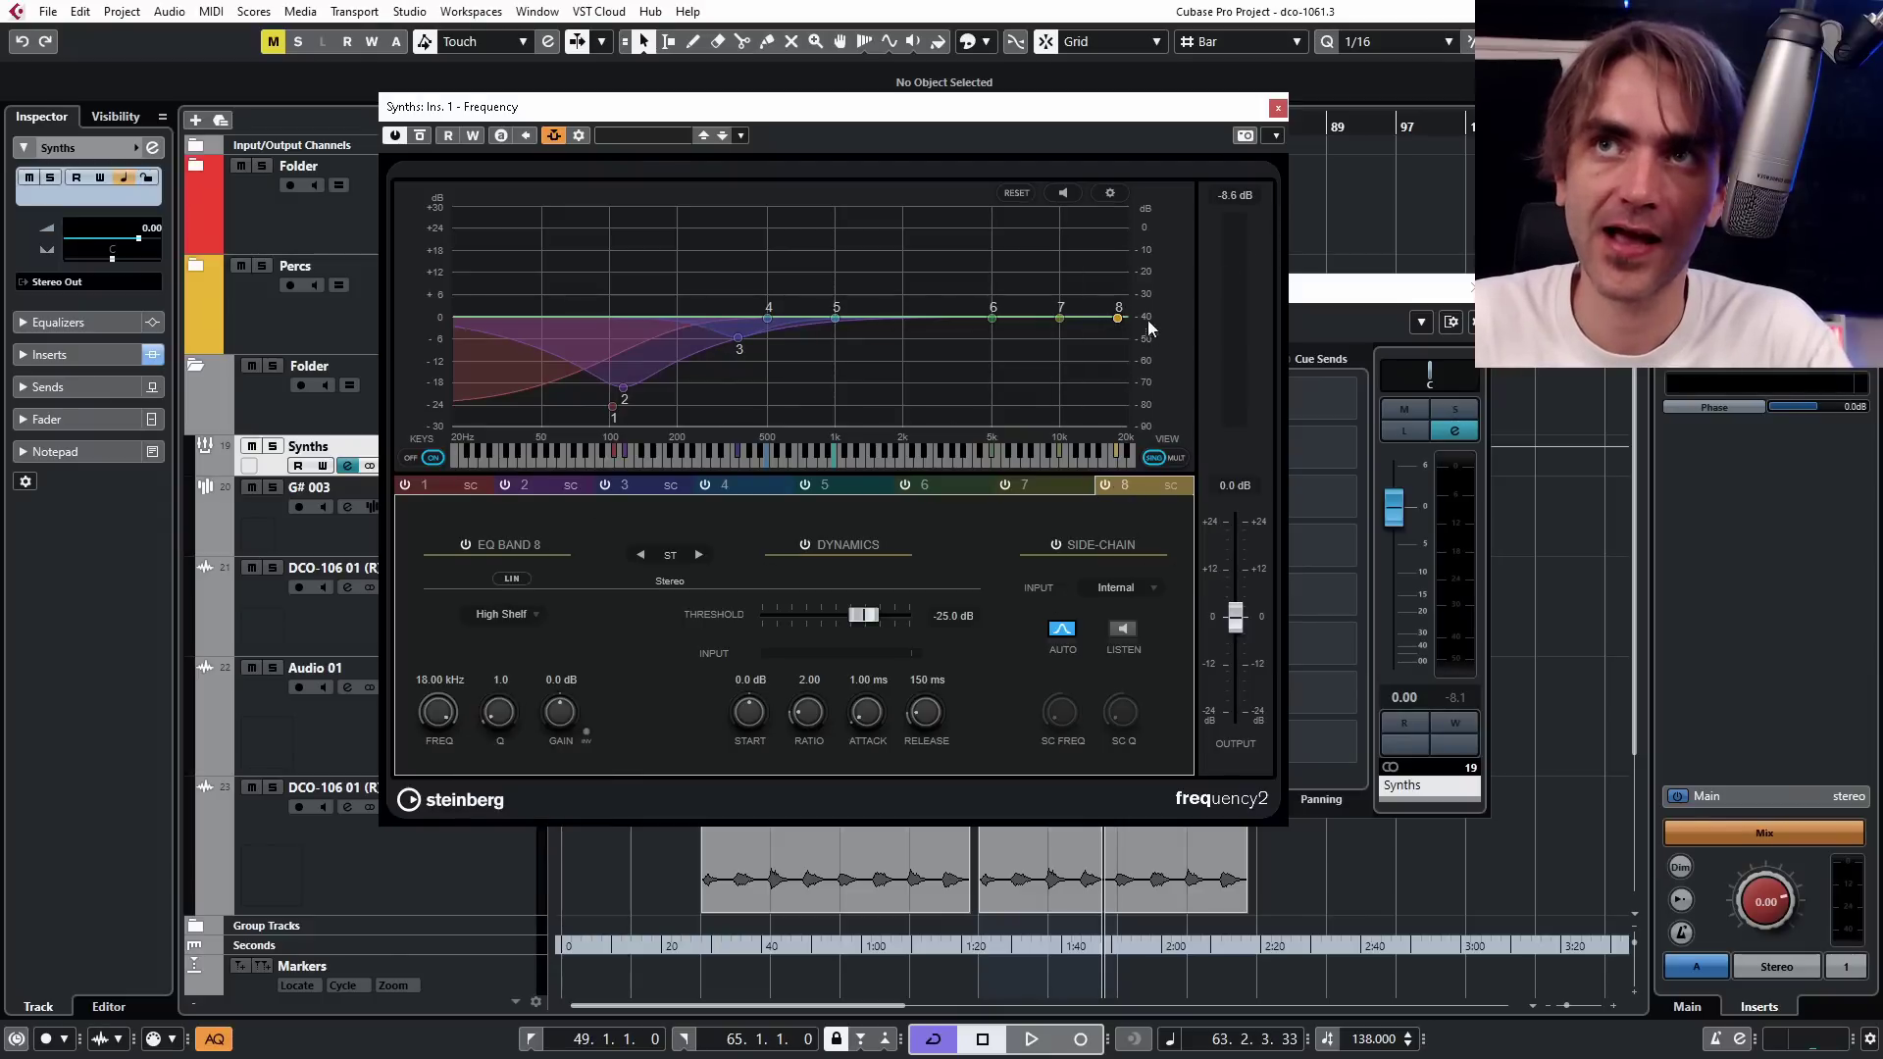
pyautogui.moveTo(1118, 317); pyautogui.dragTo(946, 279)
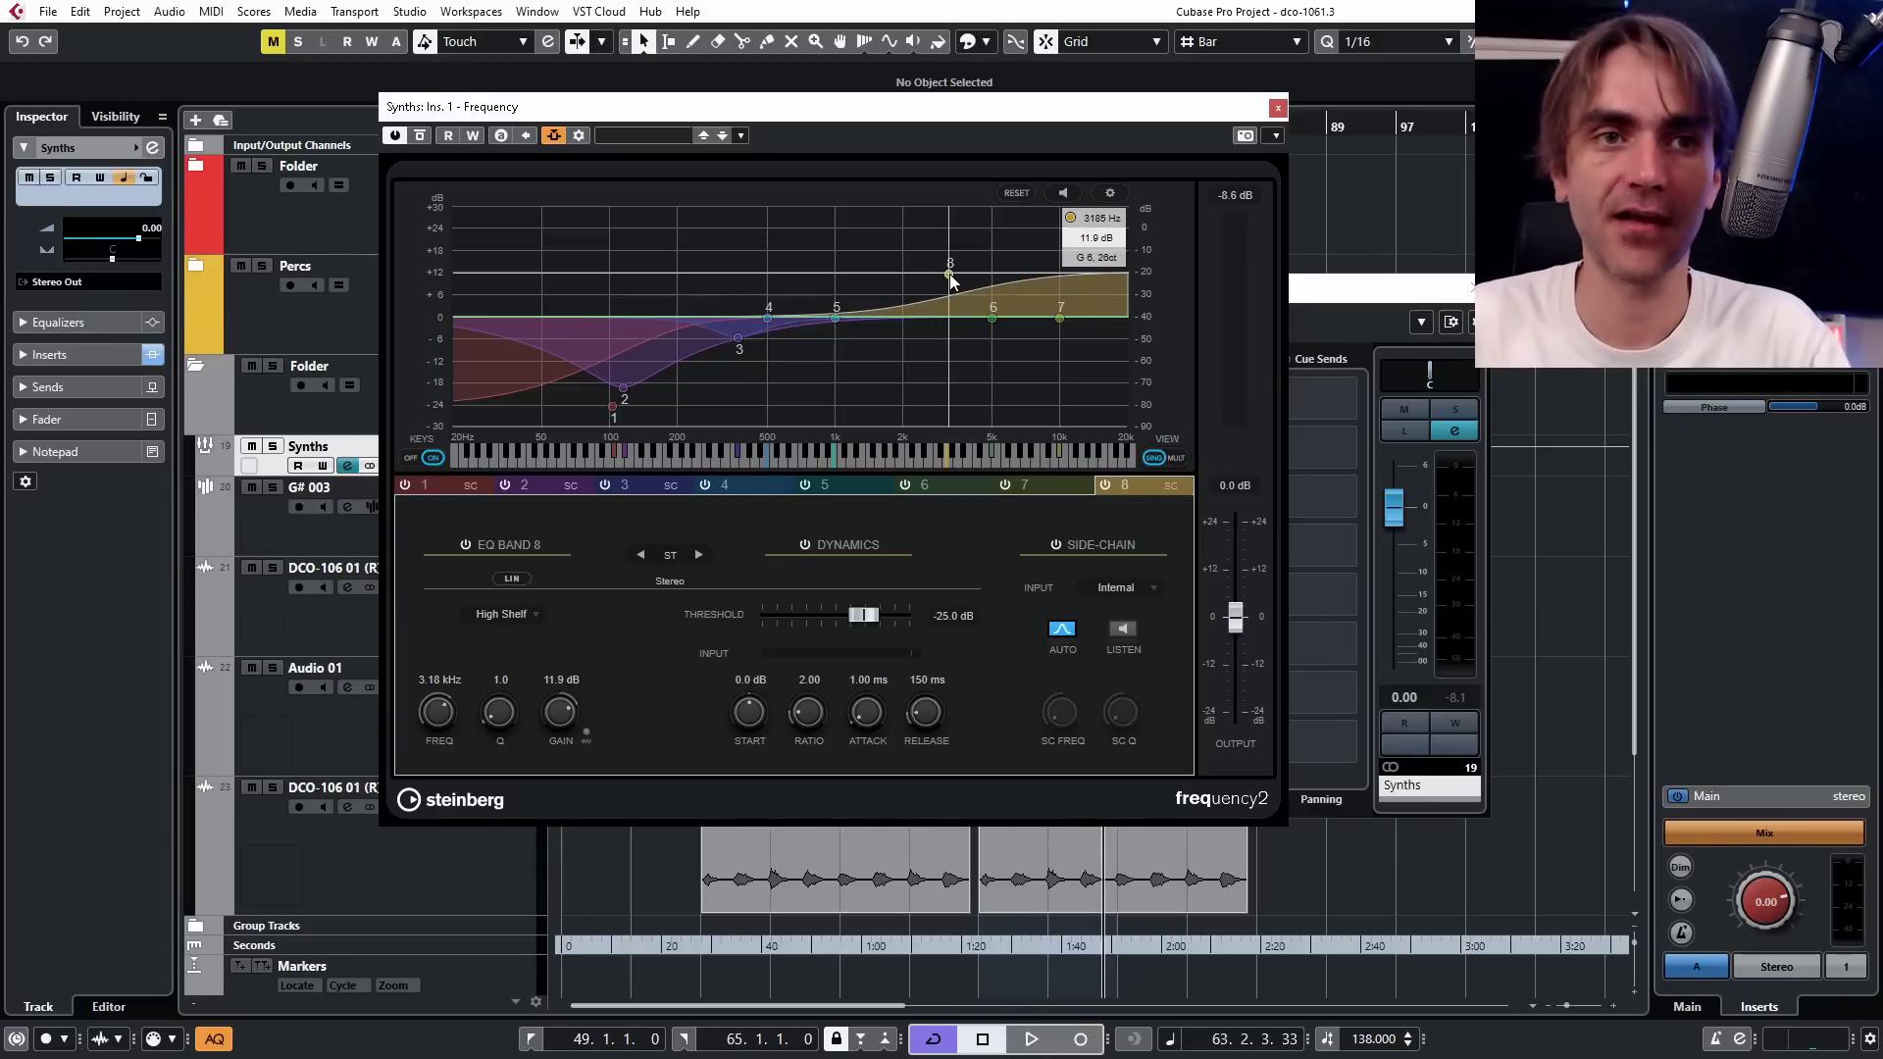
# During playback, set band 8 to 3.99 kHz, Q 3.8, gain -10.6 dB, start 15.6 dB, threshold -53.3 dB, ratio 3.40 and release 813 ms.
pyautogui.press('space')
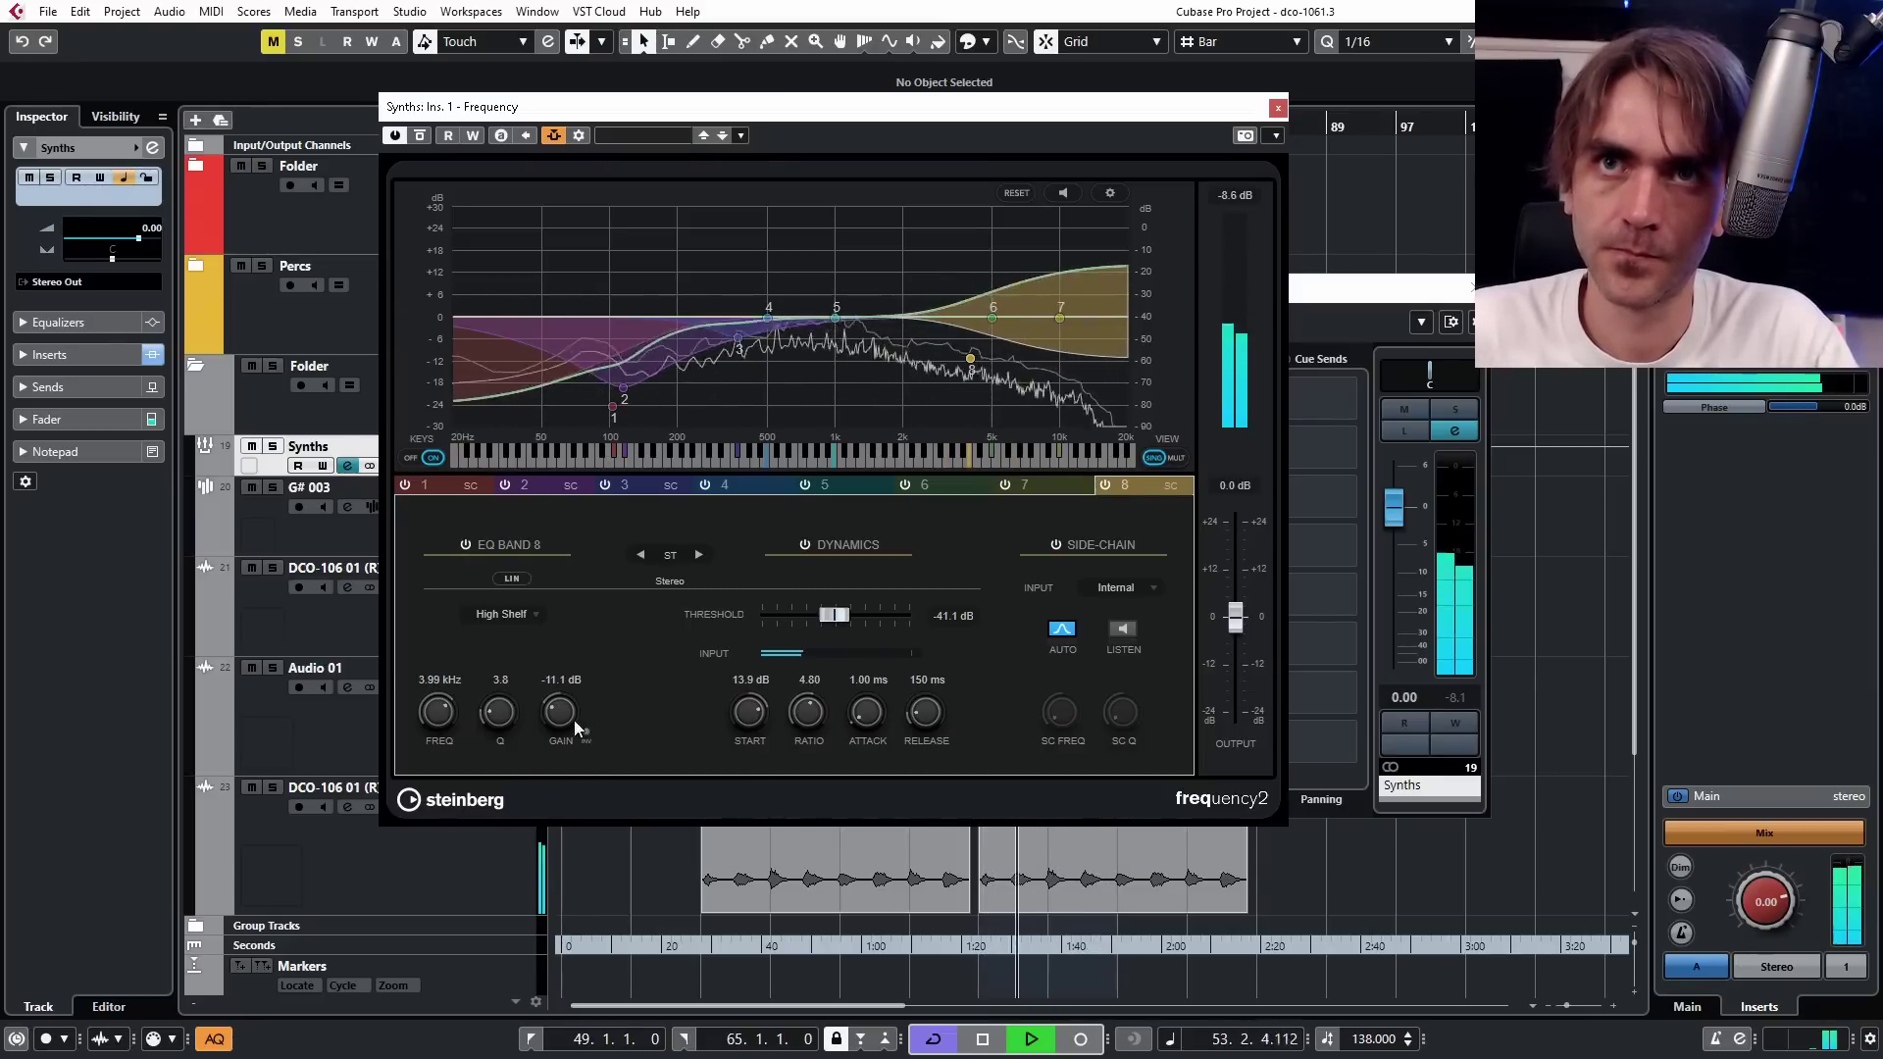
pyautogui.moveTo(833, 615); pyautogui.dragTo(815, 620)
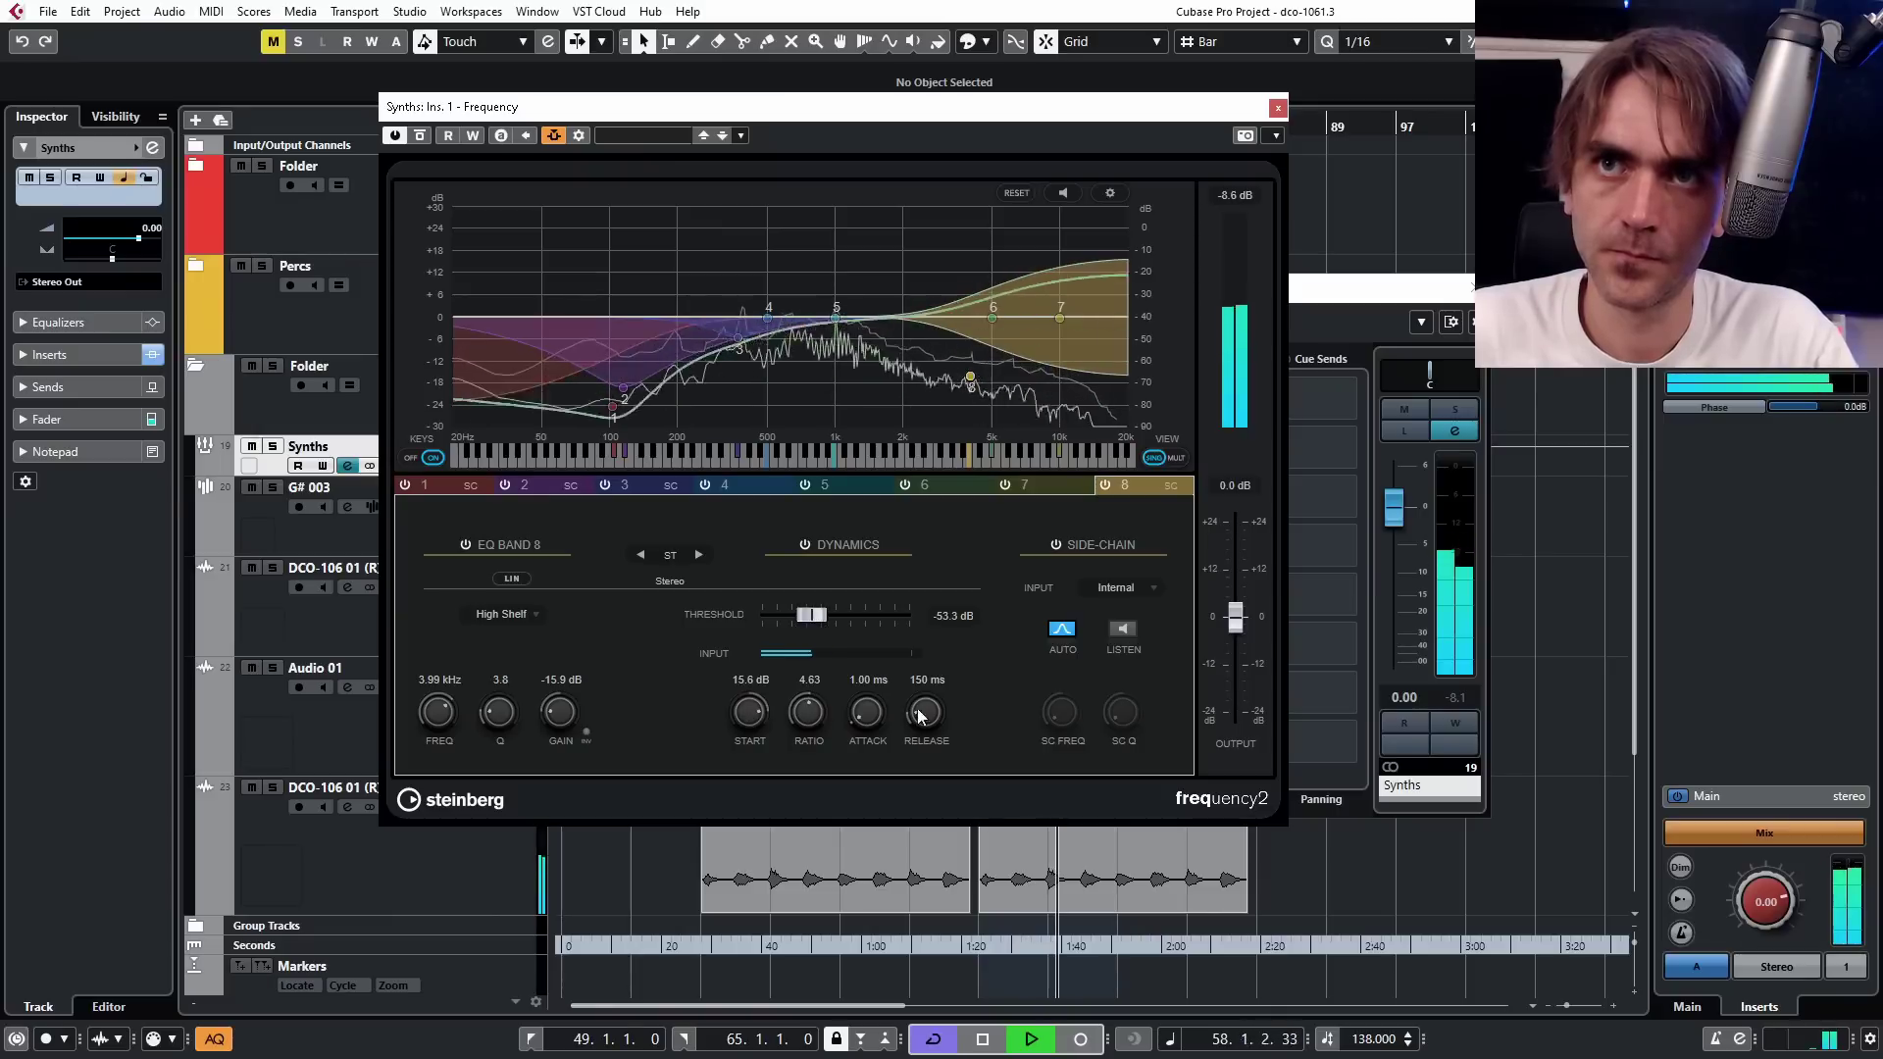
pyautogui.moveTo(908, 714); pyautogui.dragTo(932, 708)
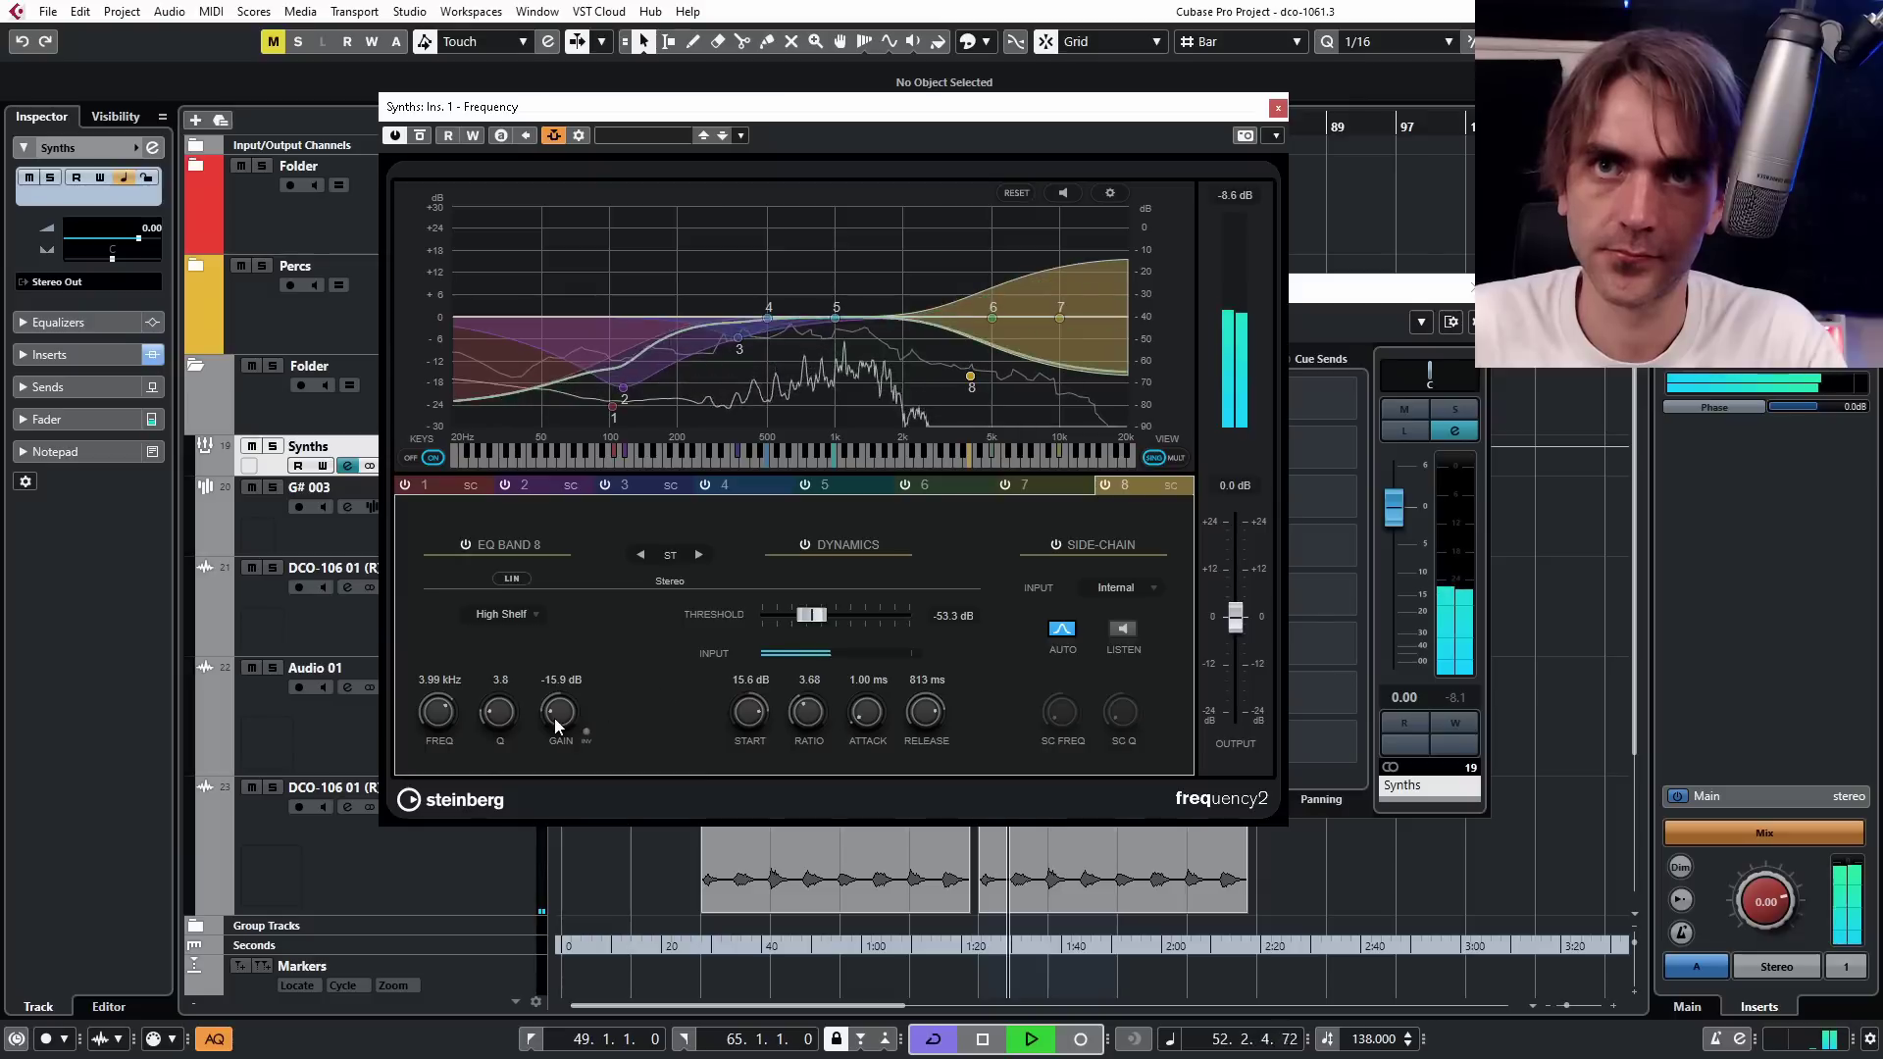
pyautogui.moveTo(555, 718); pyautogui.dragTo(600, 706)
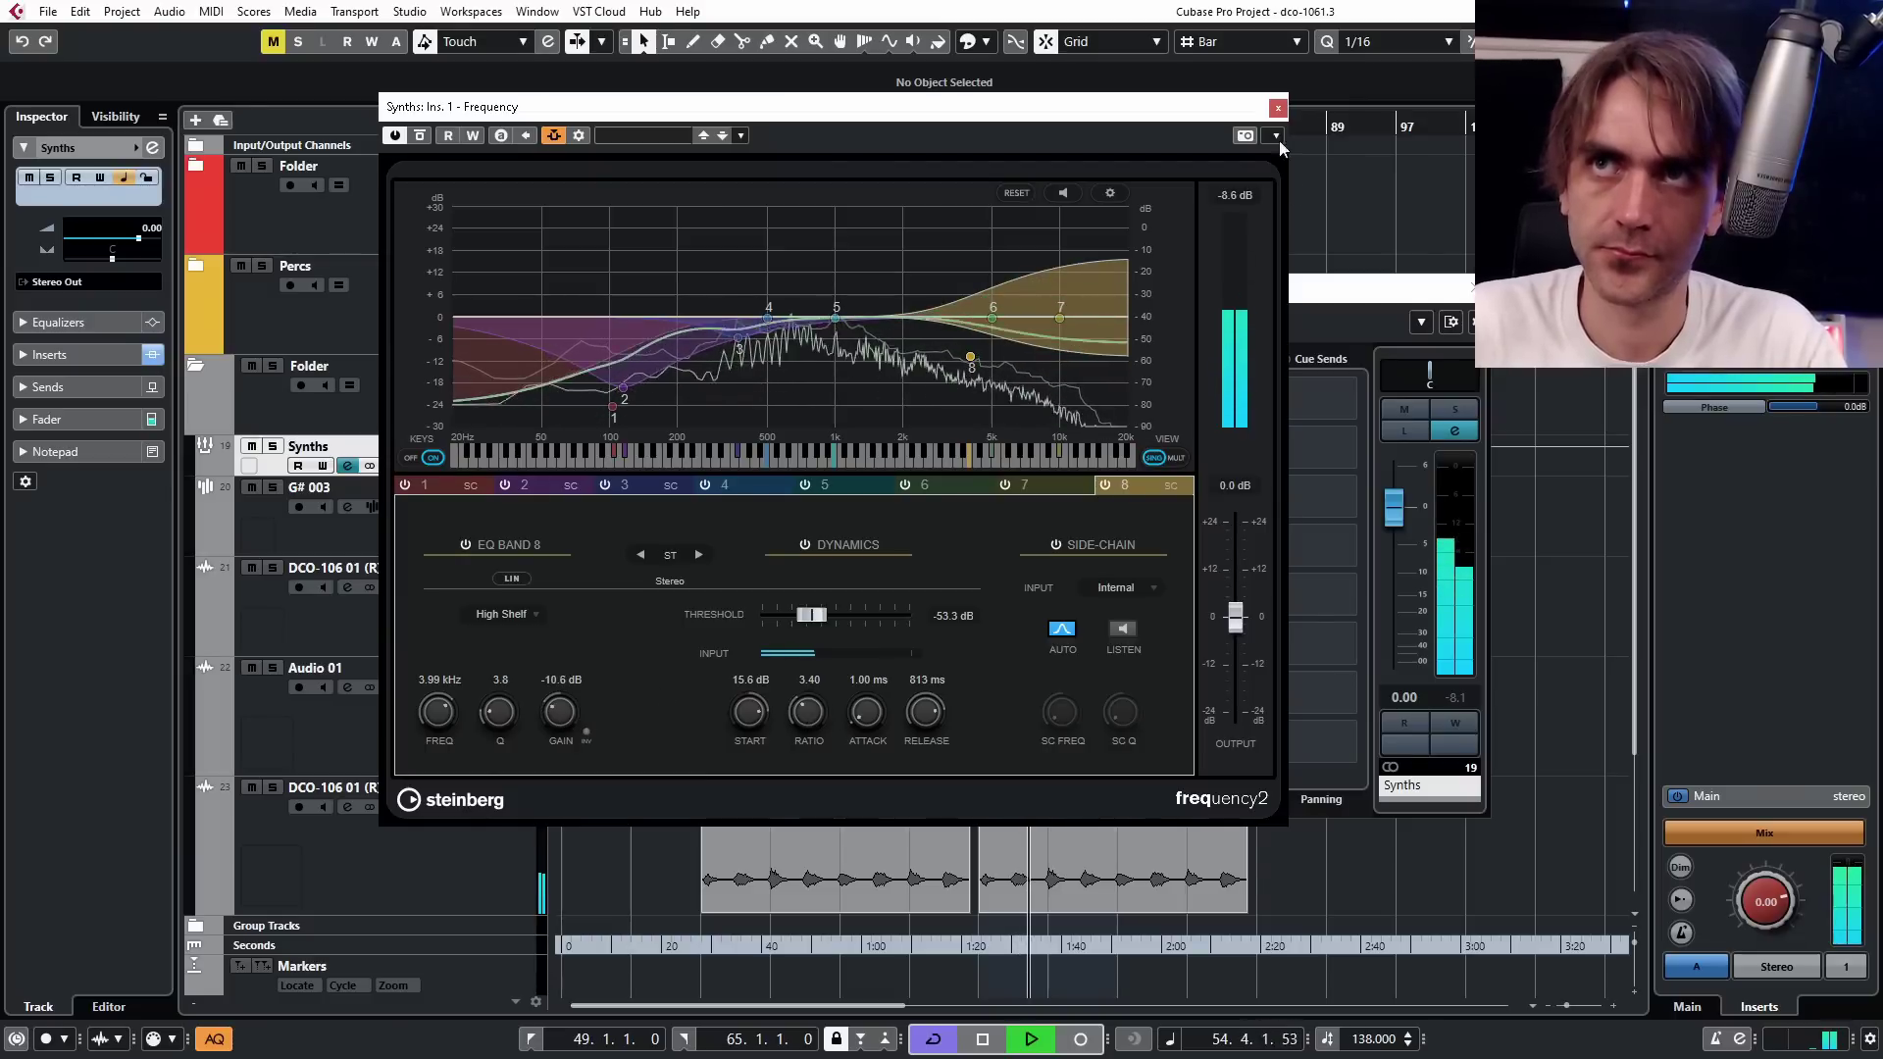
# In the Synths channel settings, enable the pre-section low cut with a 24 dB/Oct slope at about 51.9 Hz.
pyautogui.press('e')
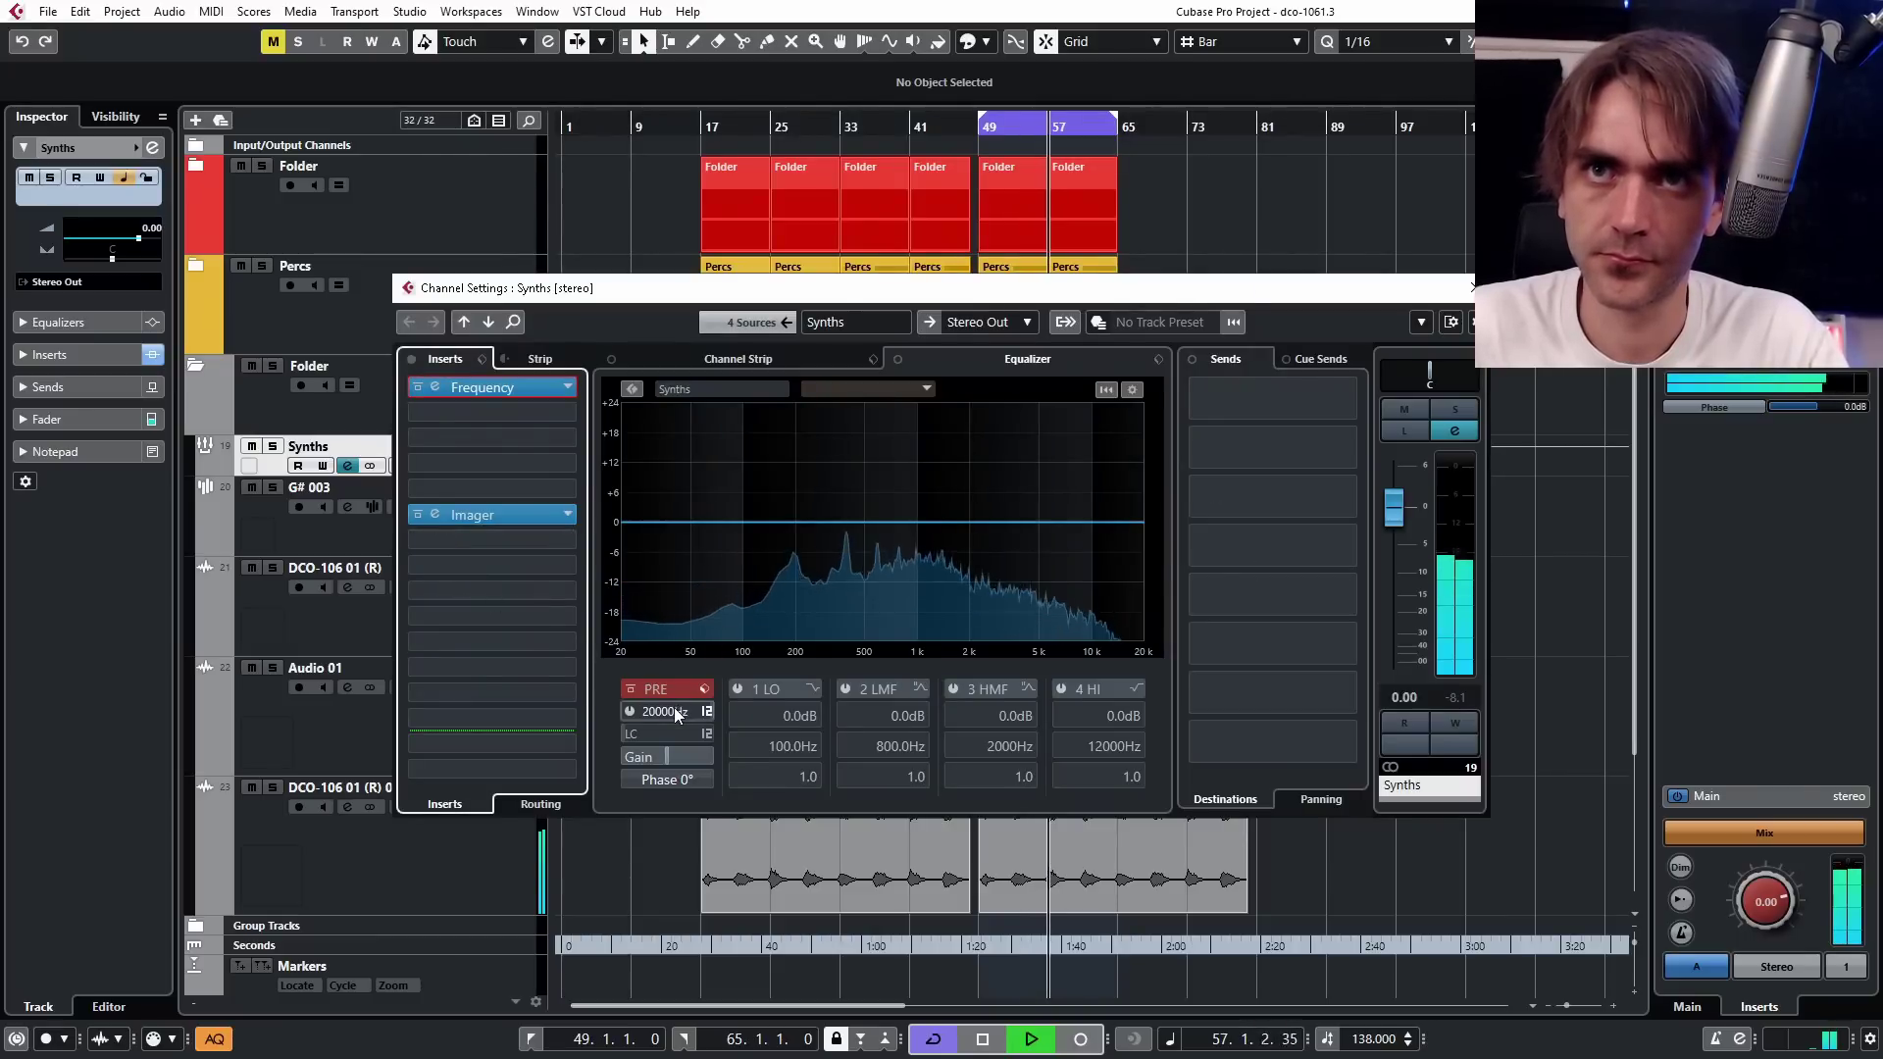
pyautogui.click(676, 733)
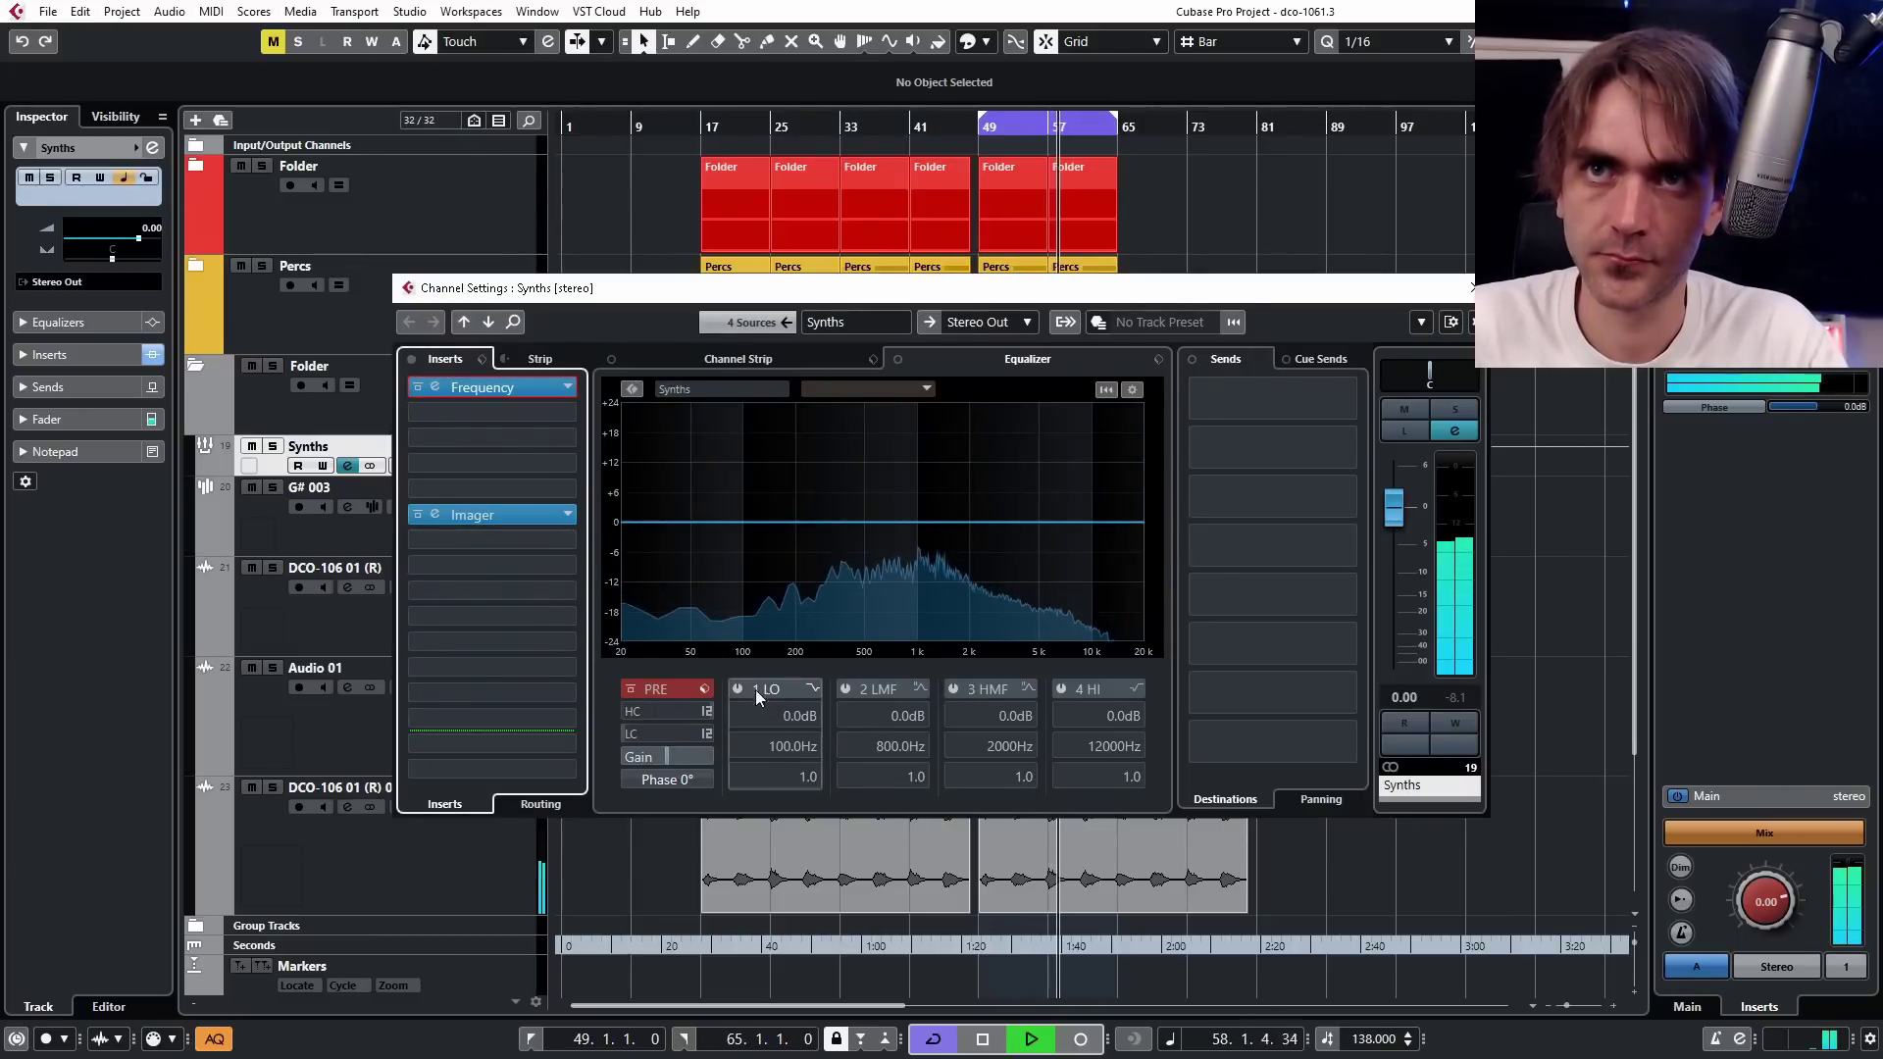
pyautogui.click(708, 734)
pyautogui.click(710, 734)
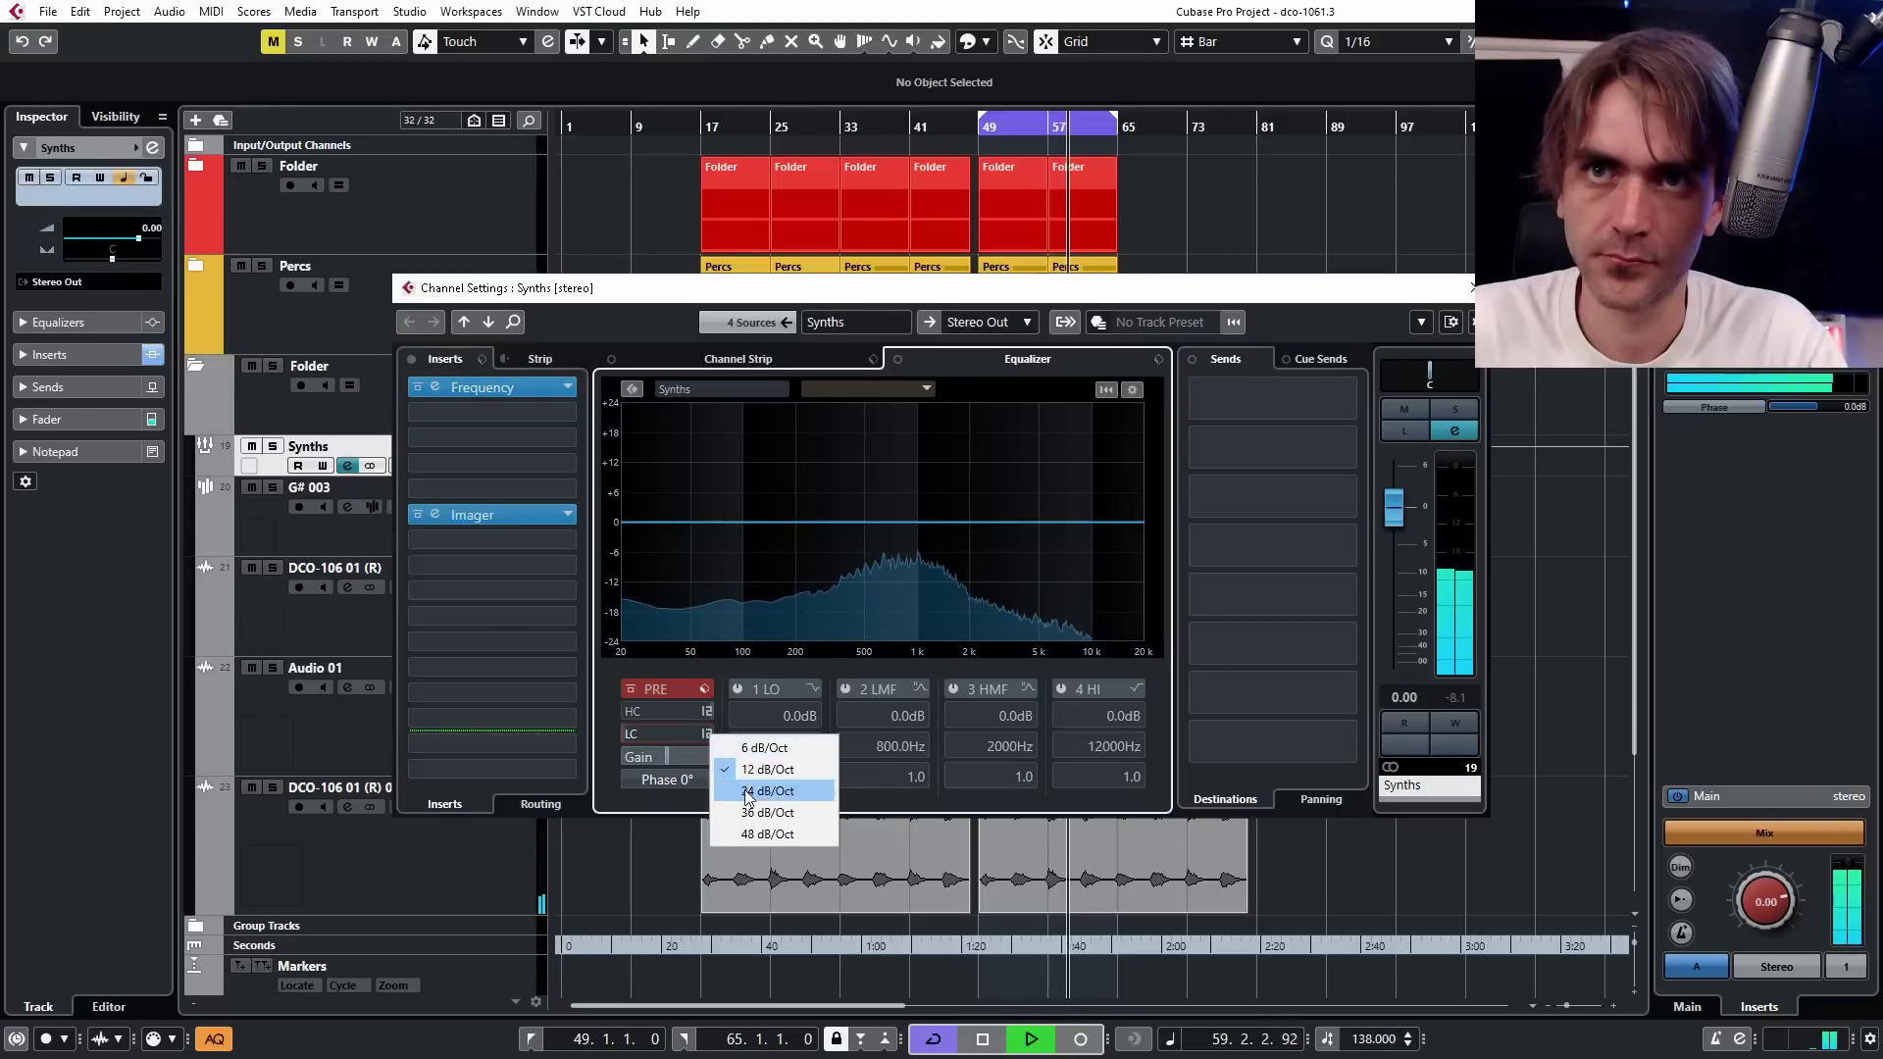
pyautogui.click(770, 790)
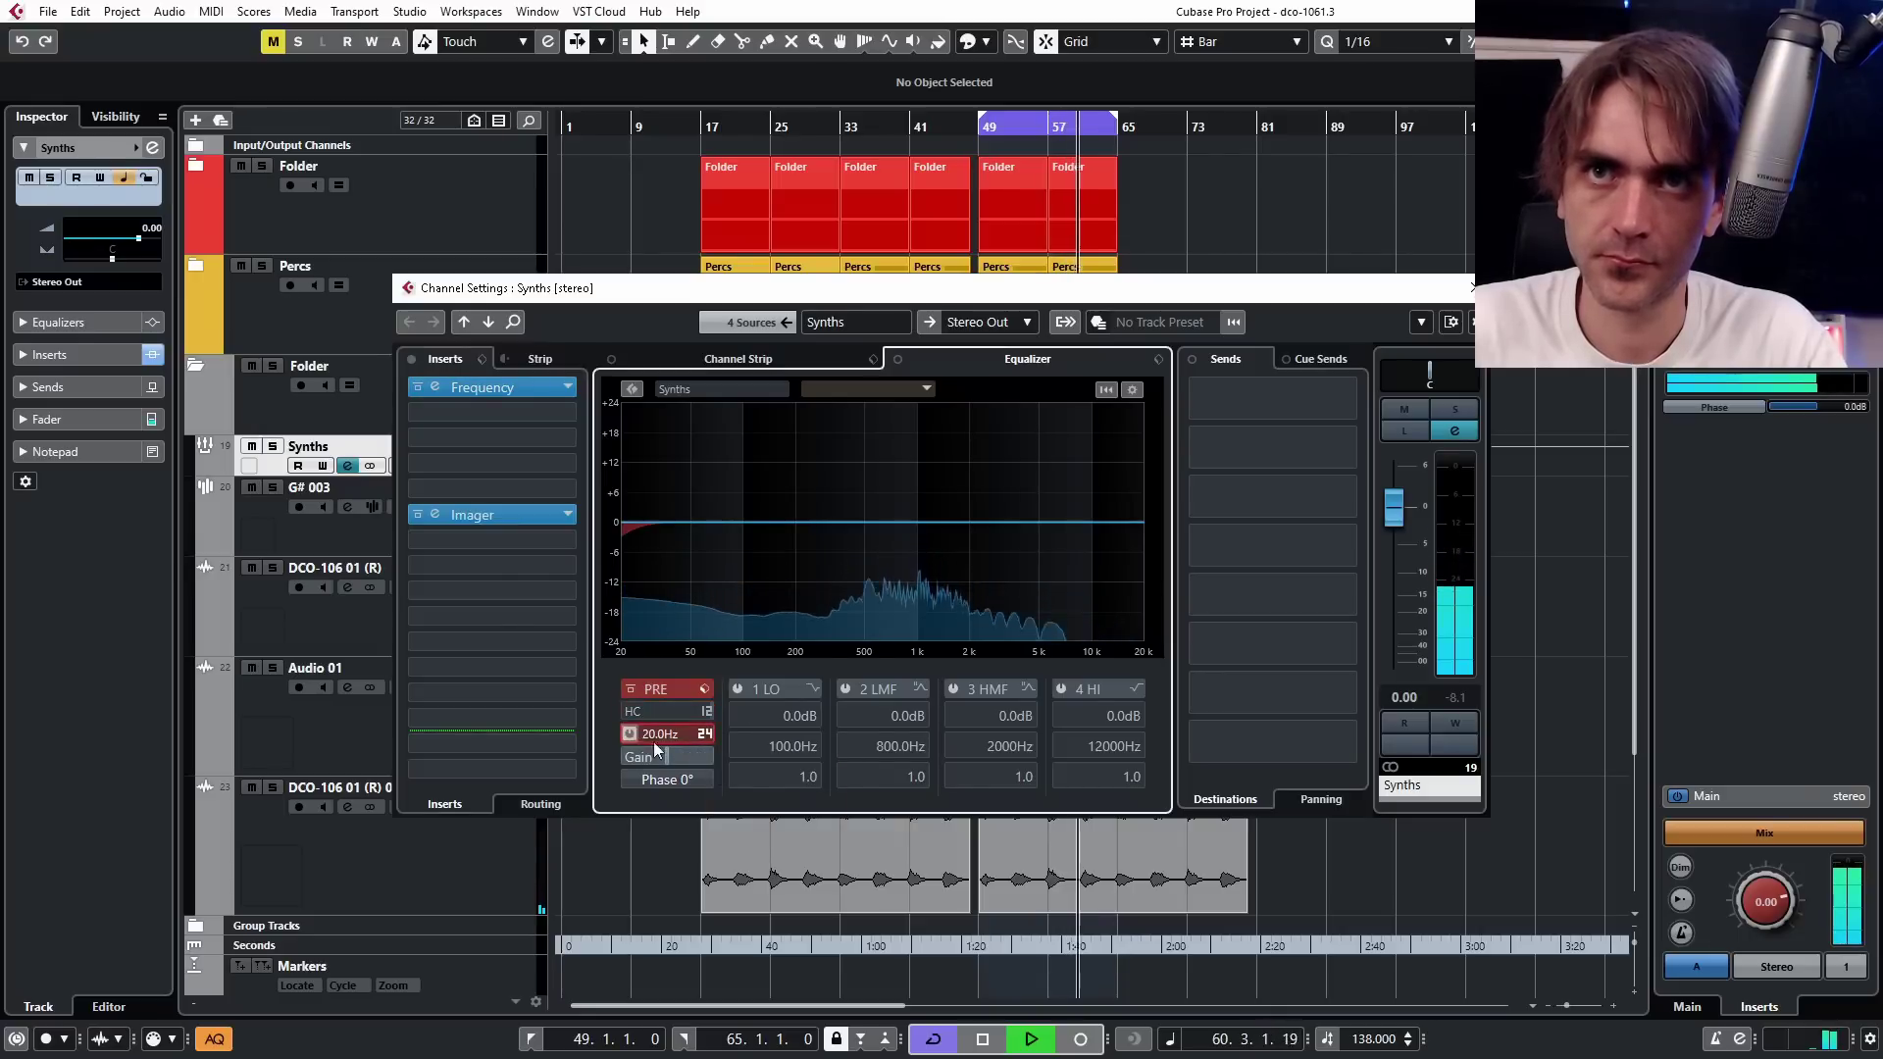
pyautogui.moveTo(673, 737); pyautogui.dragTo(718, 618)
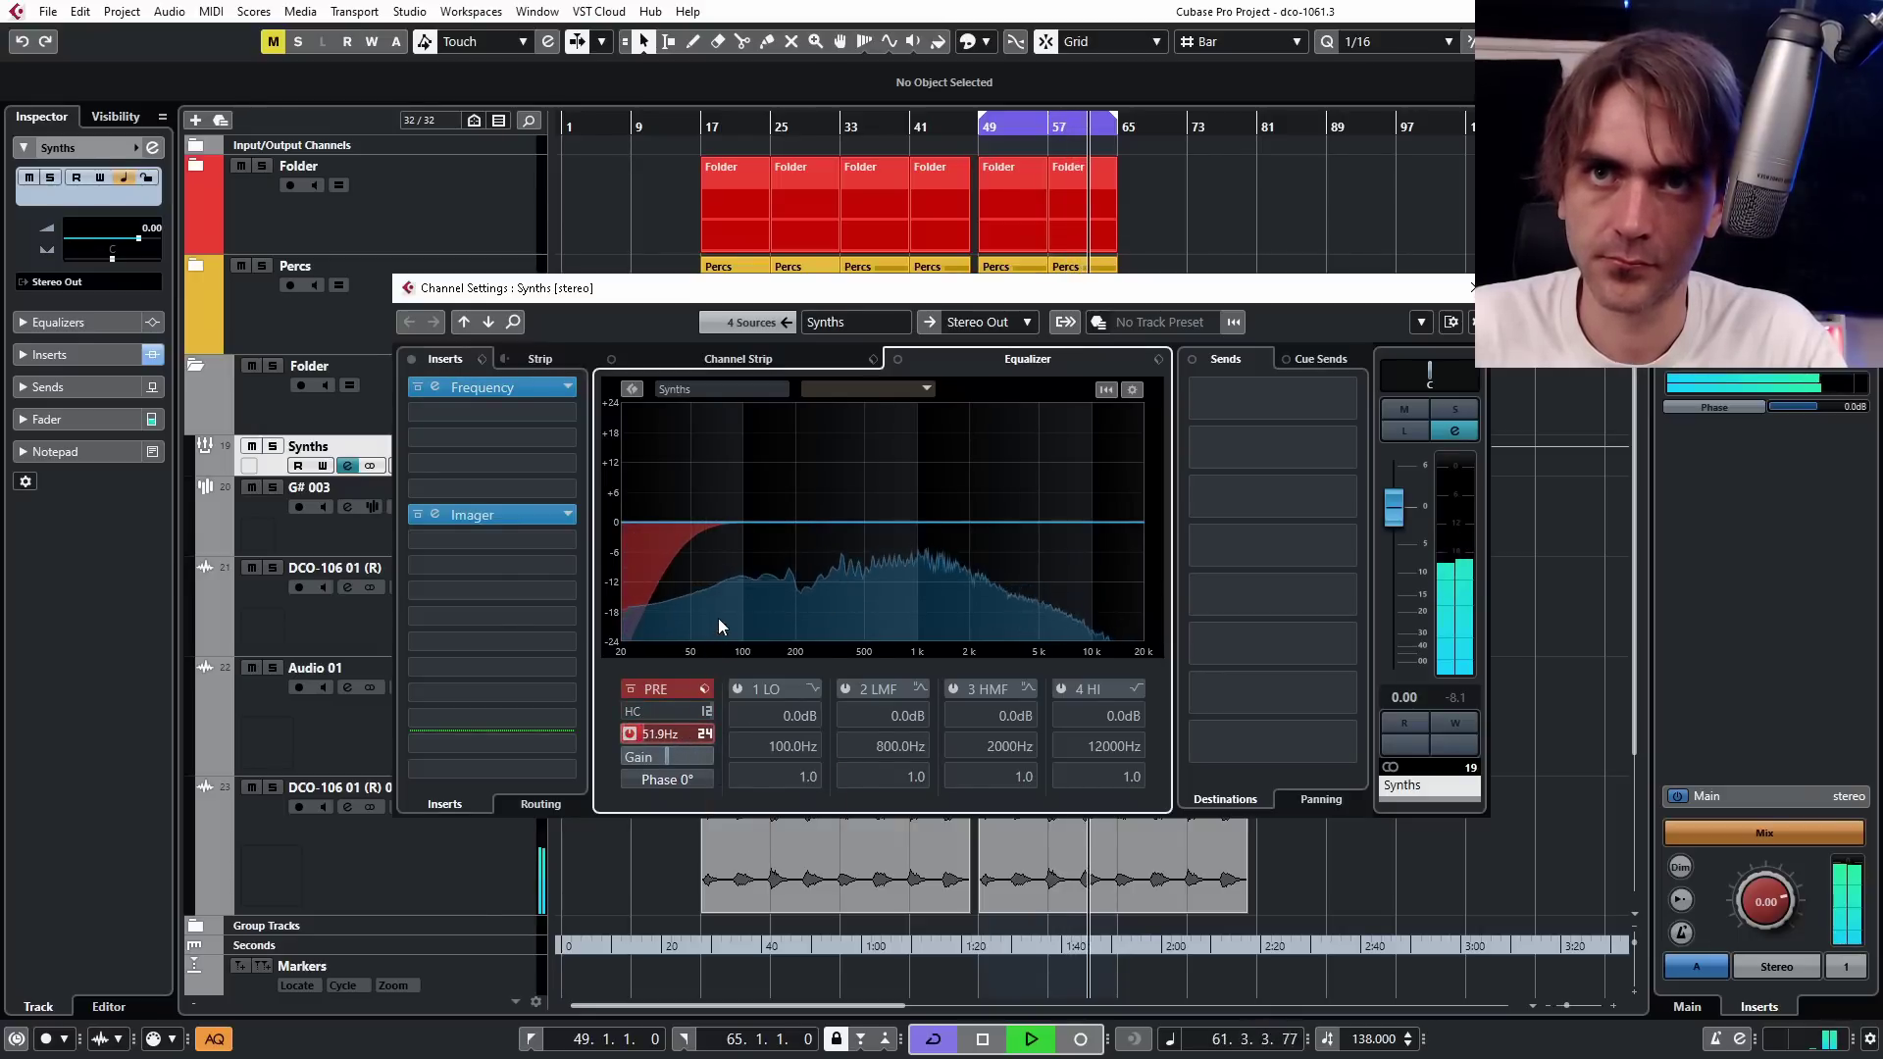
# Change the channel EQ's band 1 LO to a high-pass filter, enable it, and raise its frequency to about 183.1 Hz.
pyautogui.click(812, 688)
pyautogui.click(844, 741)
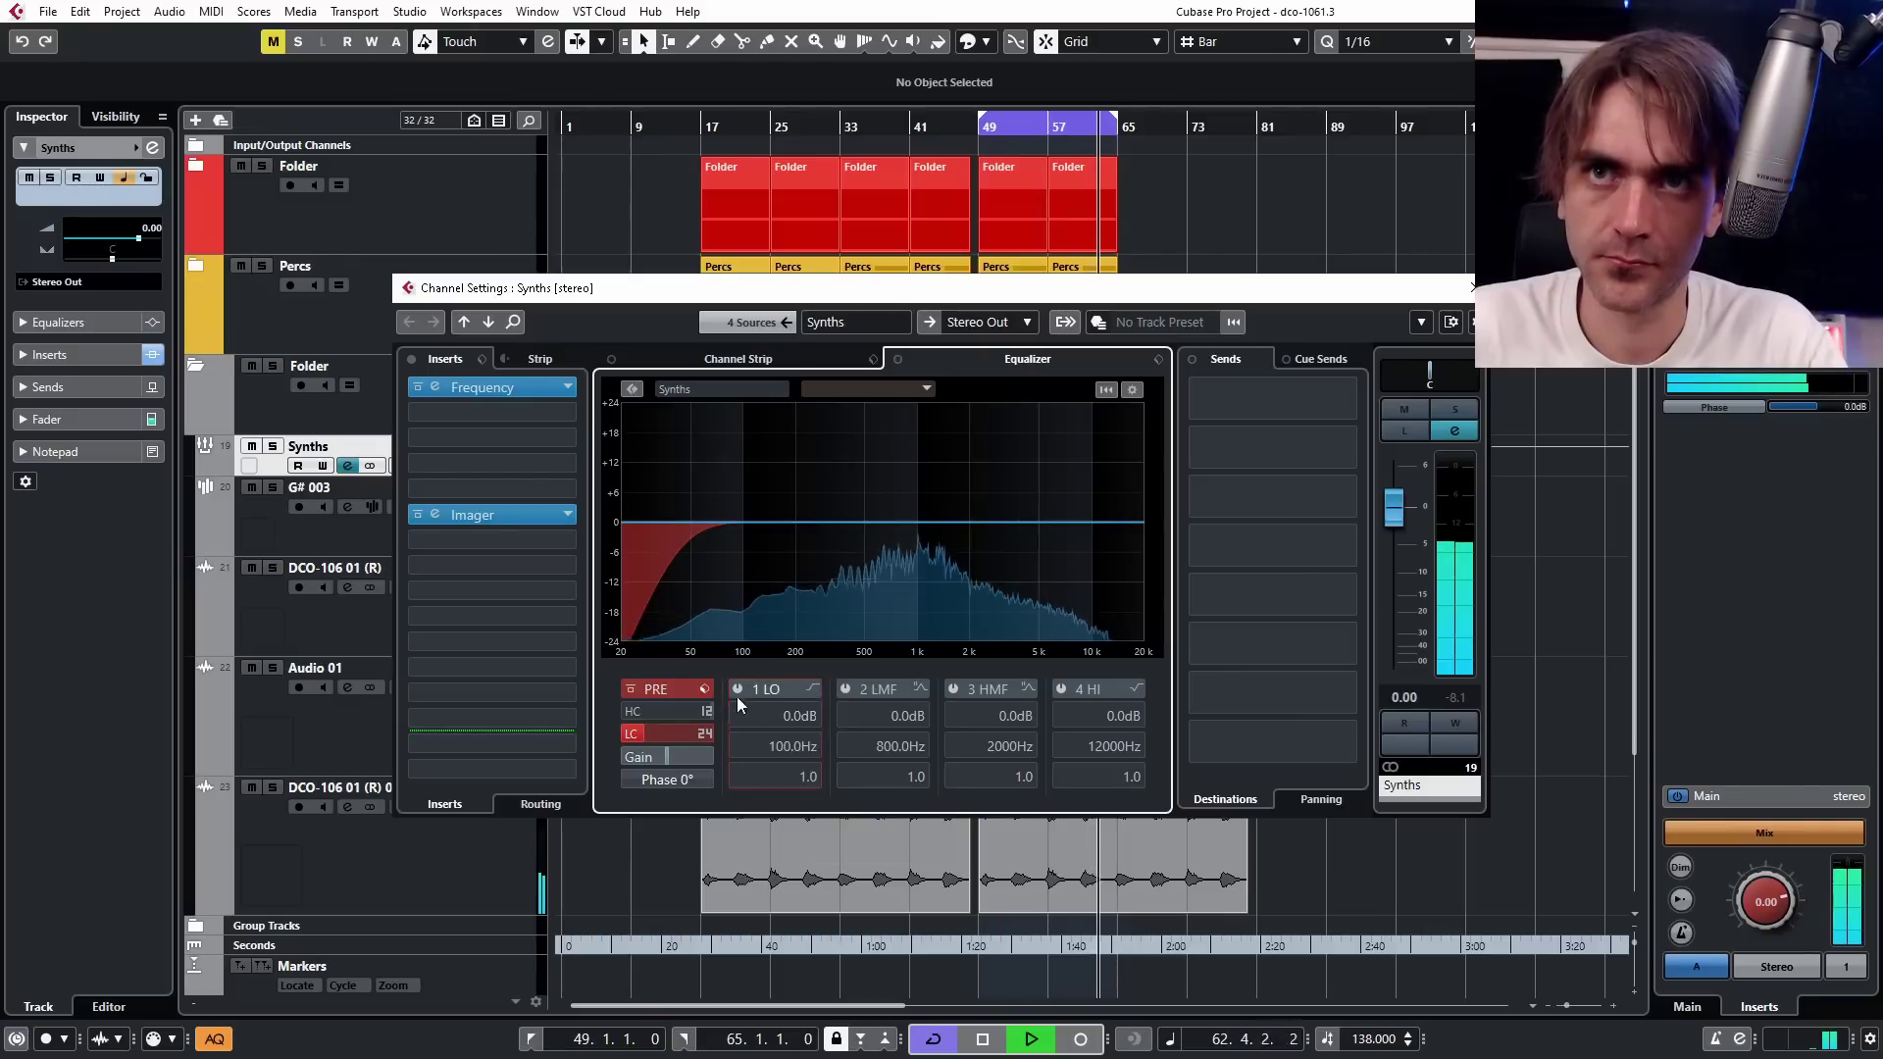
pyautogui.click(738, 689)
pyautogui.scroll(6, 775, 750)
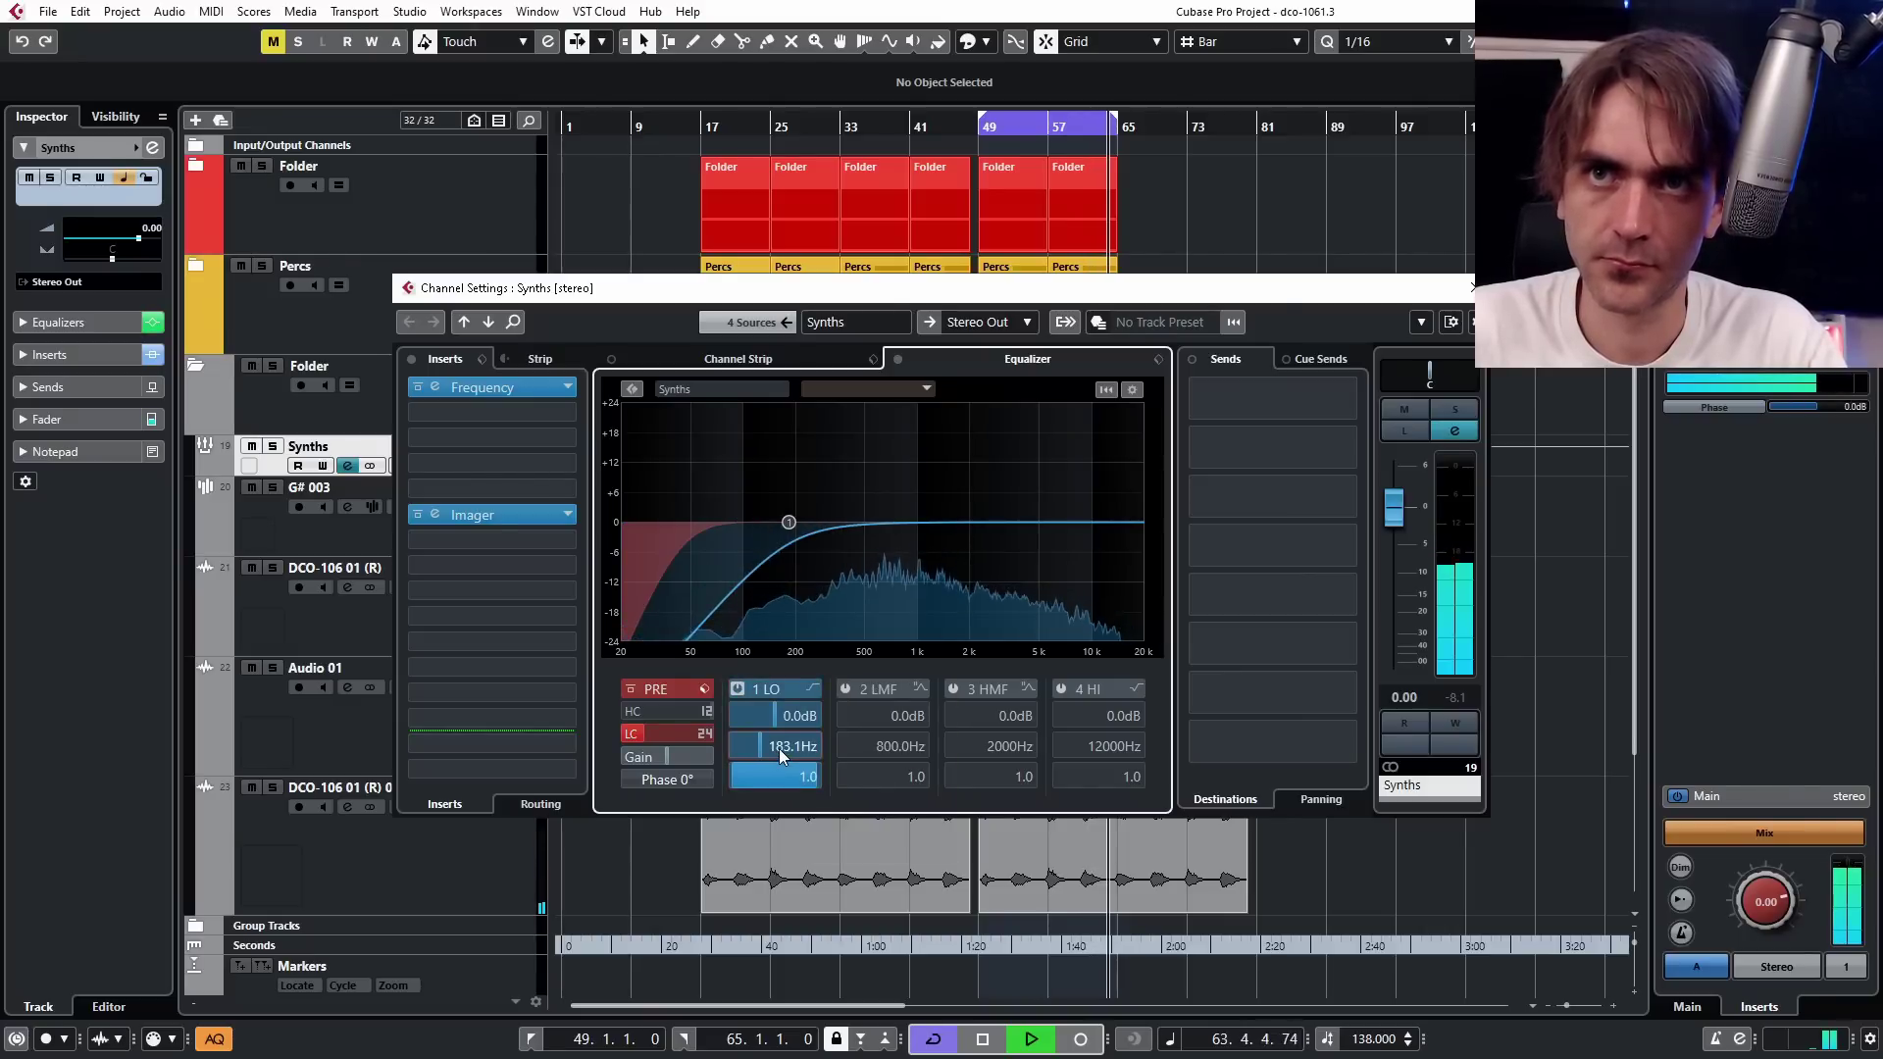
# Reopen the Frequency insert on Synths at band 2 and toggle its bypass to compare the sound.
pyautogui.click(481, 388)
pyautogui.click(571, 487)
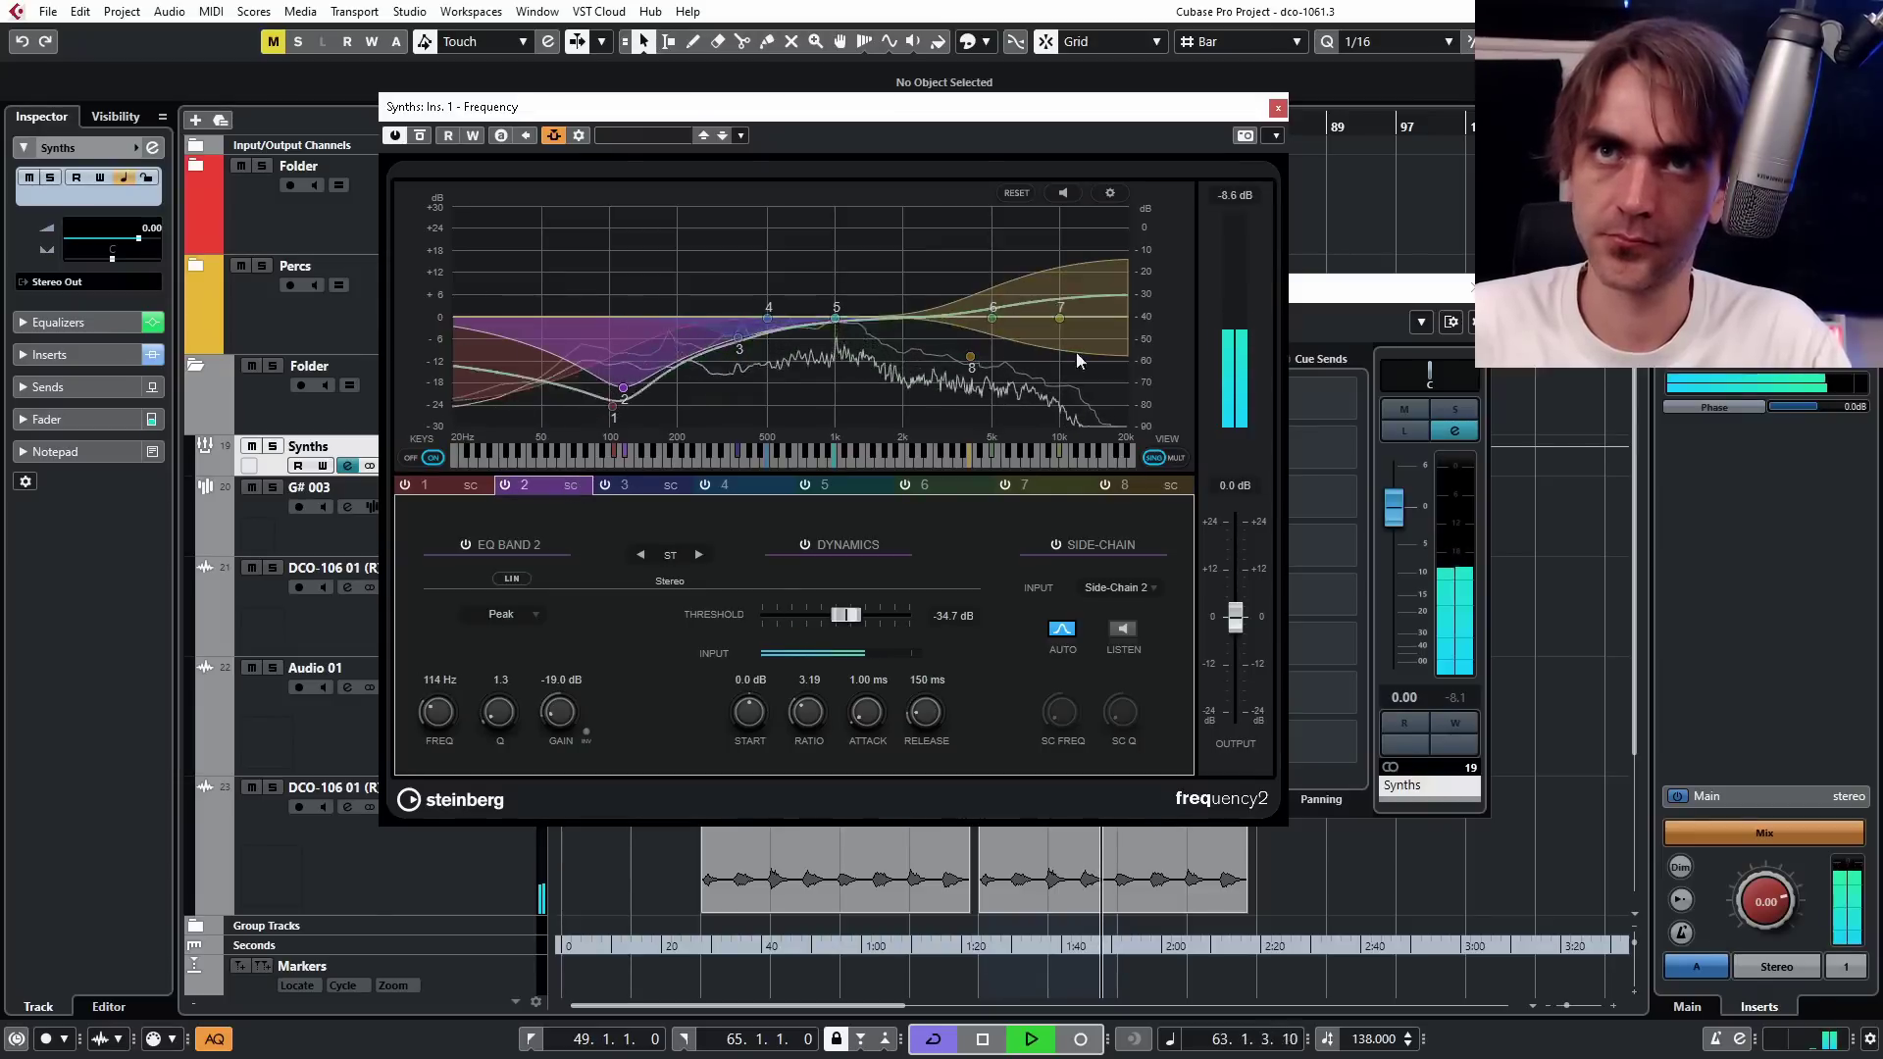
pyautogui.click(421, 135)
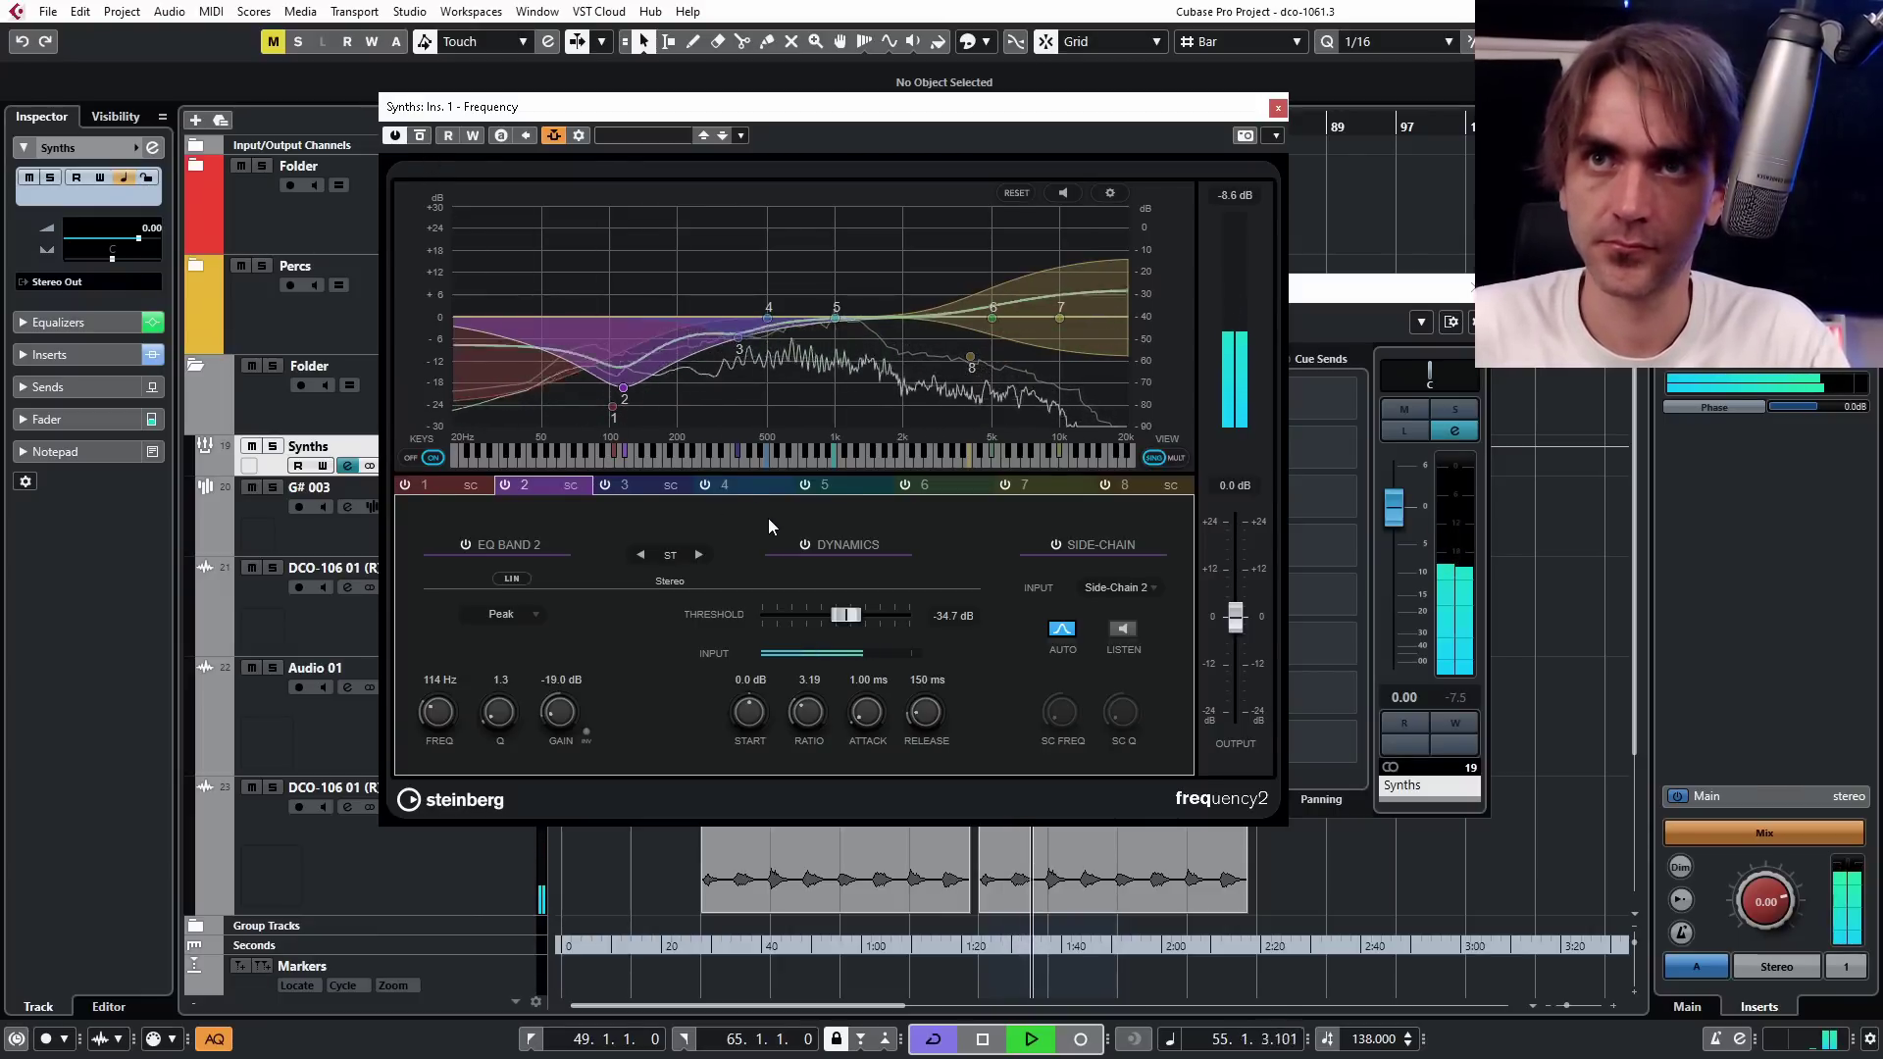
# Lower the dynamics ratios to 4.36 on band 1, 2.28 on band 2 and 1.72 on band 3, and stop playback.
pyautogui.click(461, 484)
pyautogui.moveTo(816, 712); pyautogui.dragTo(785, 716)
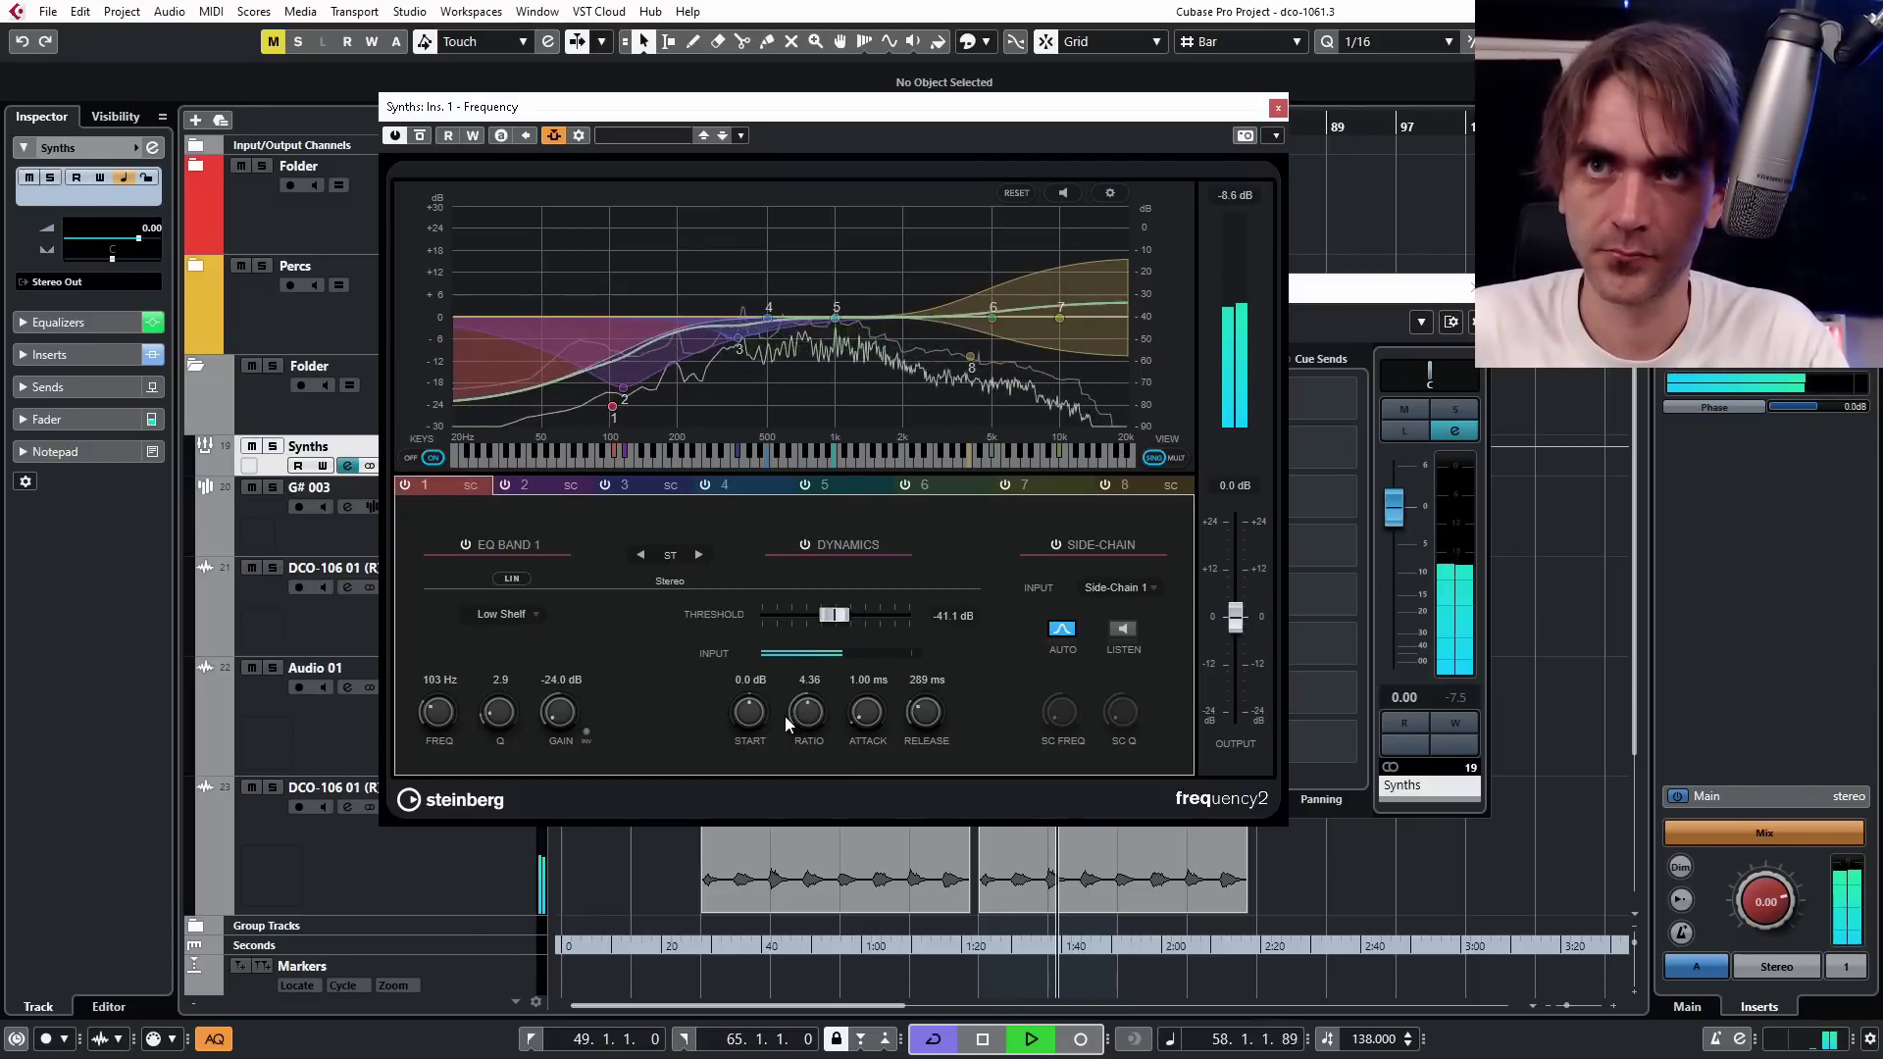
pyautogui.click(575, 484)
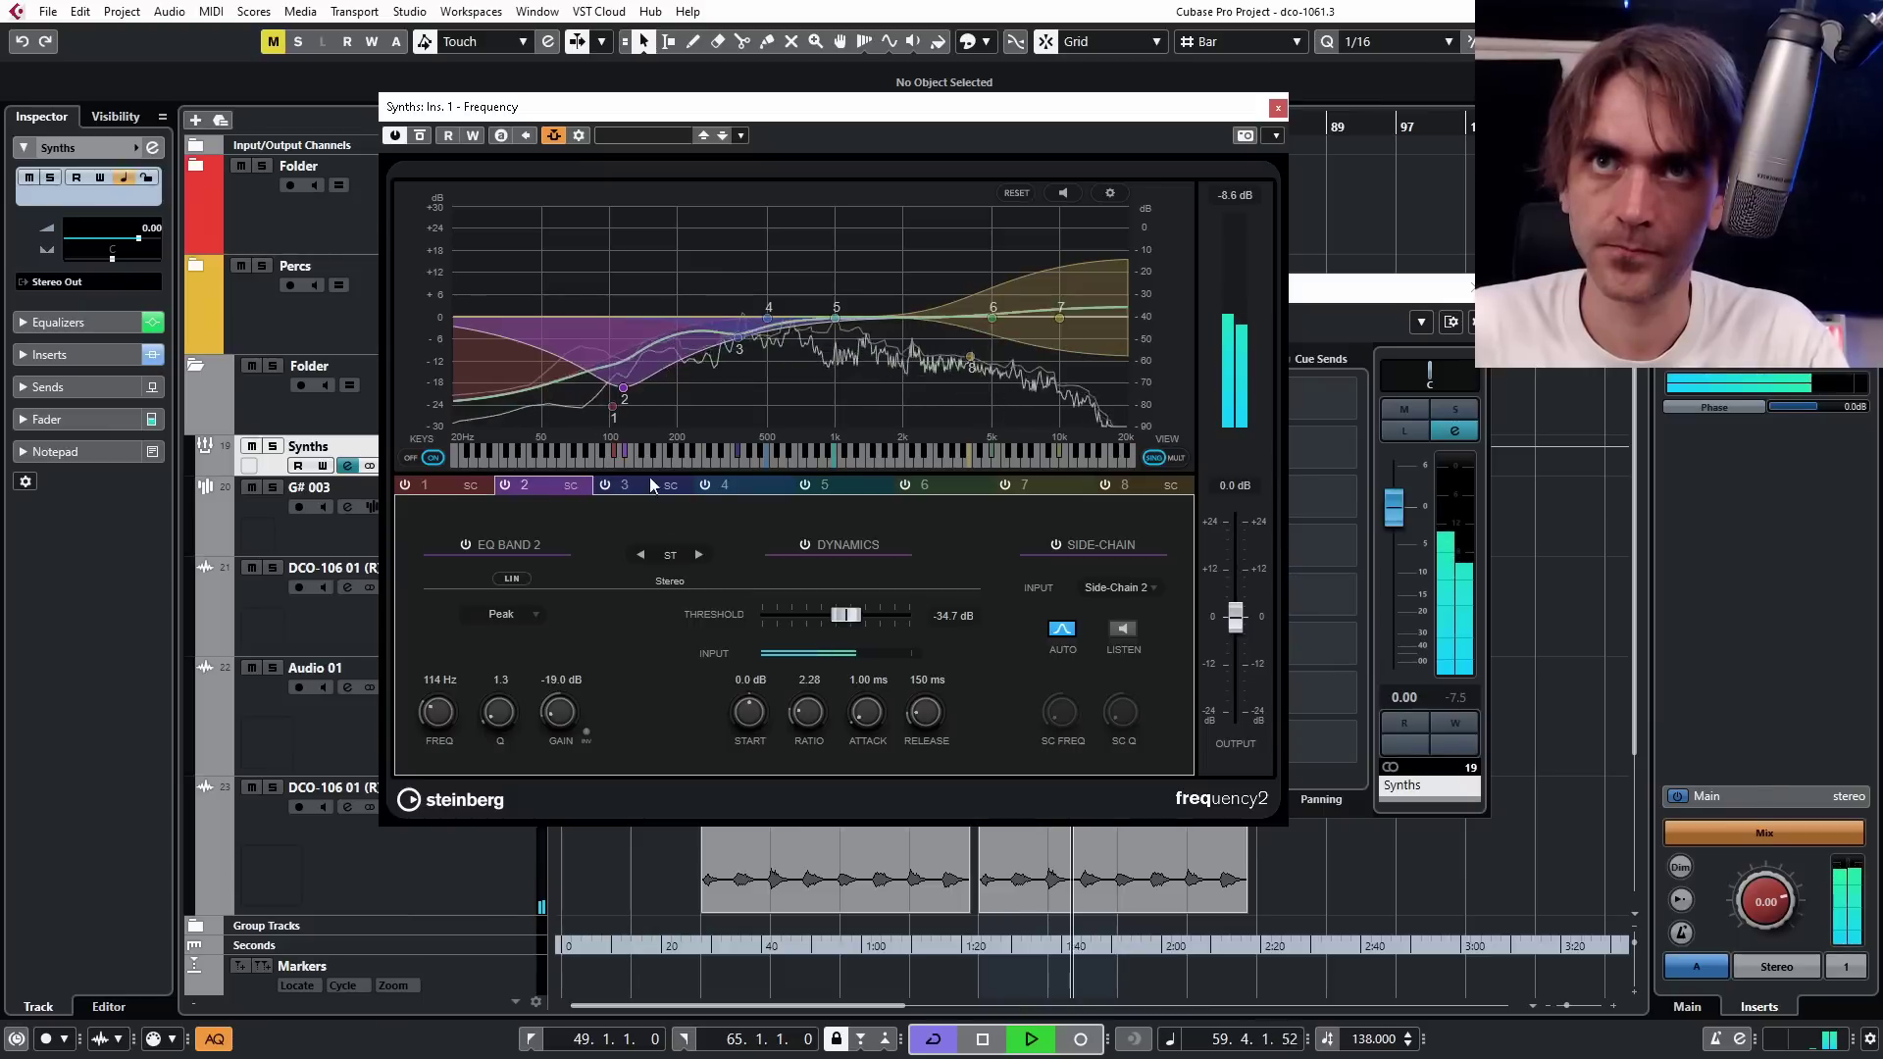
pyautogui.click(688, 486)
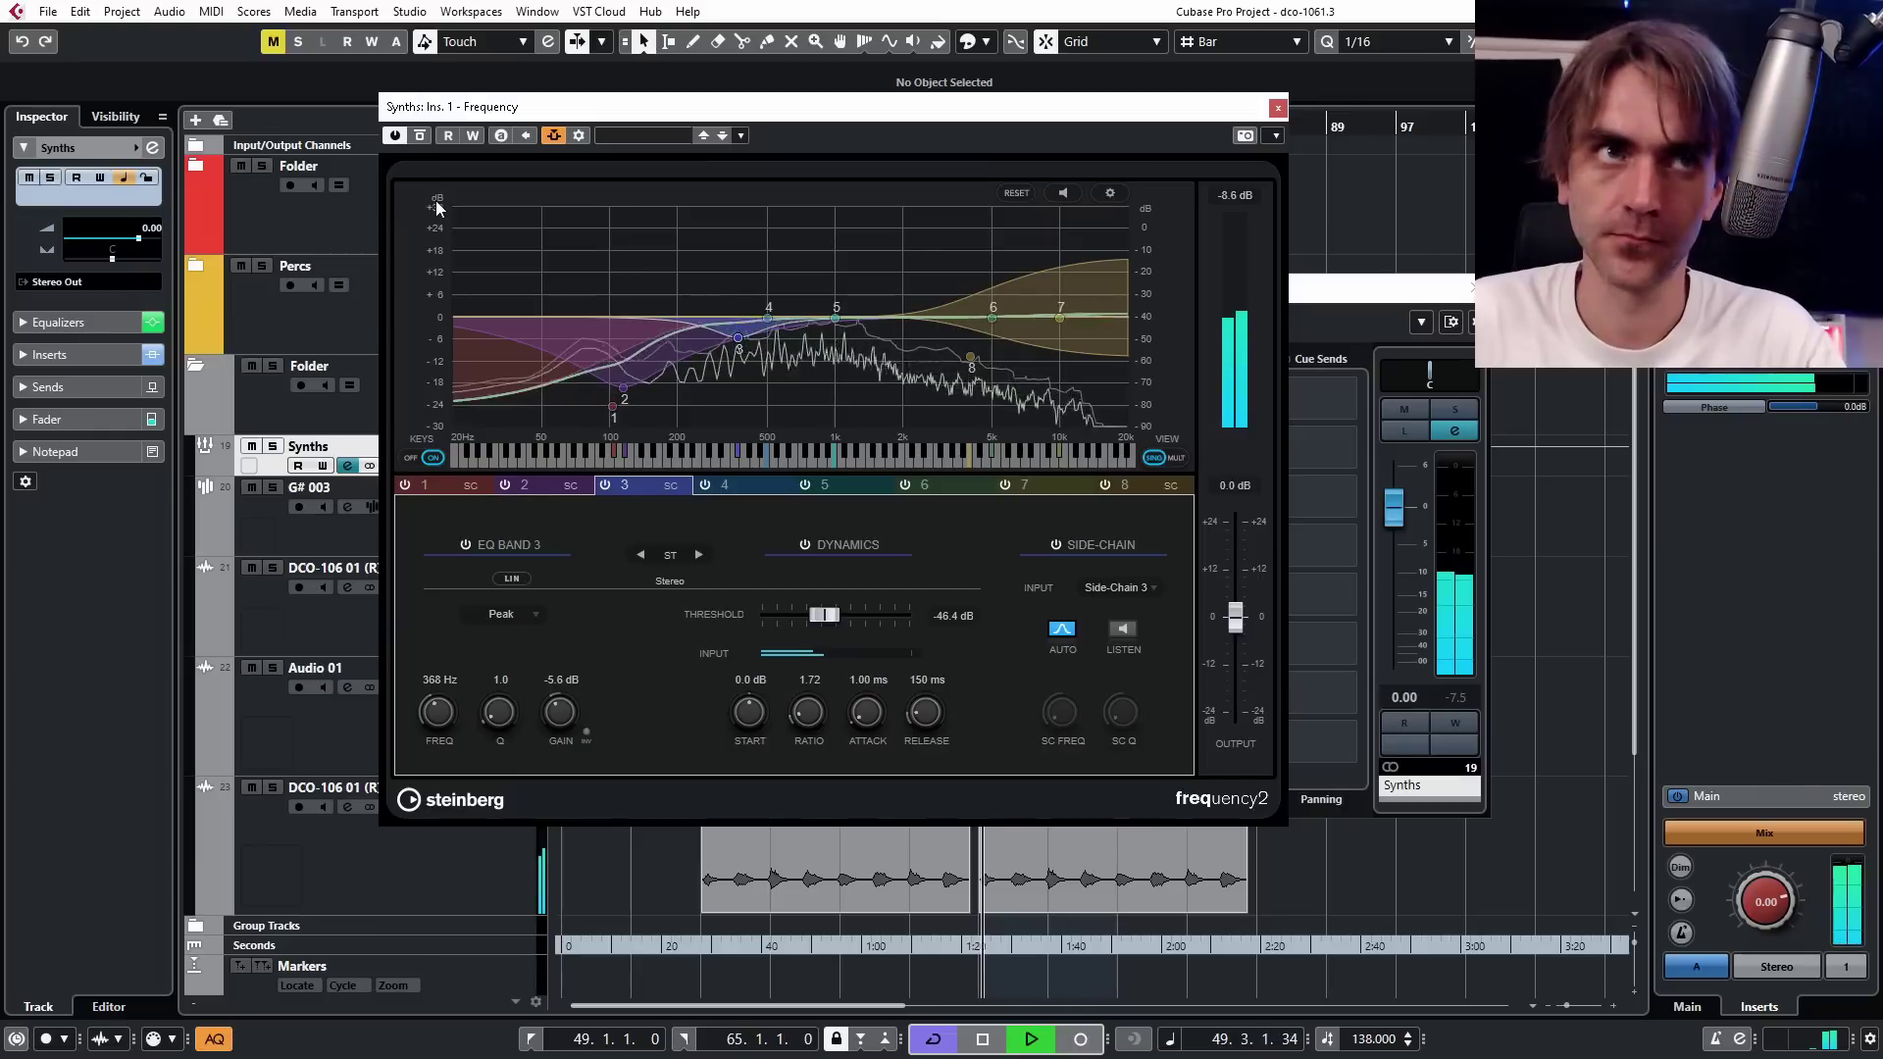
pyautogui.press('space')
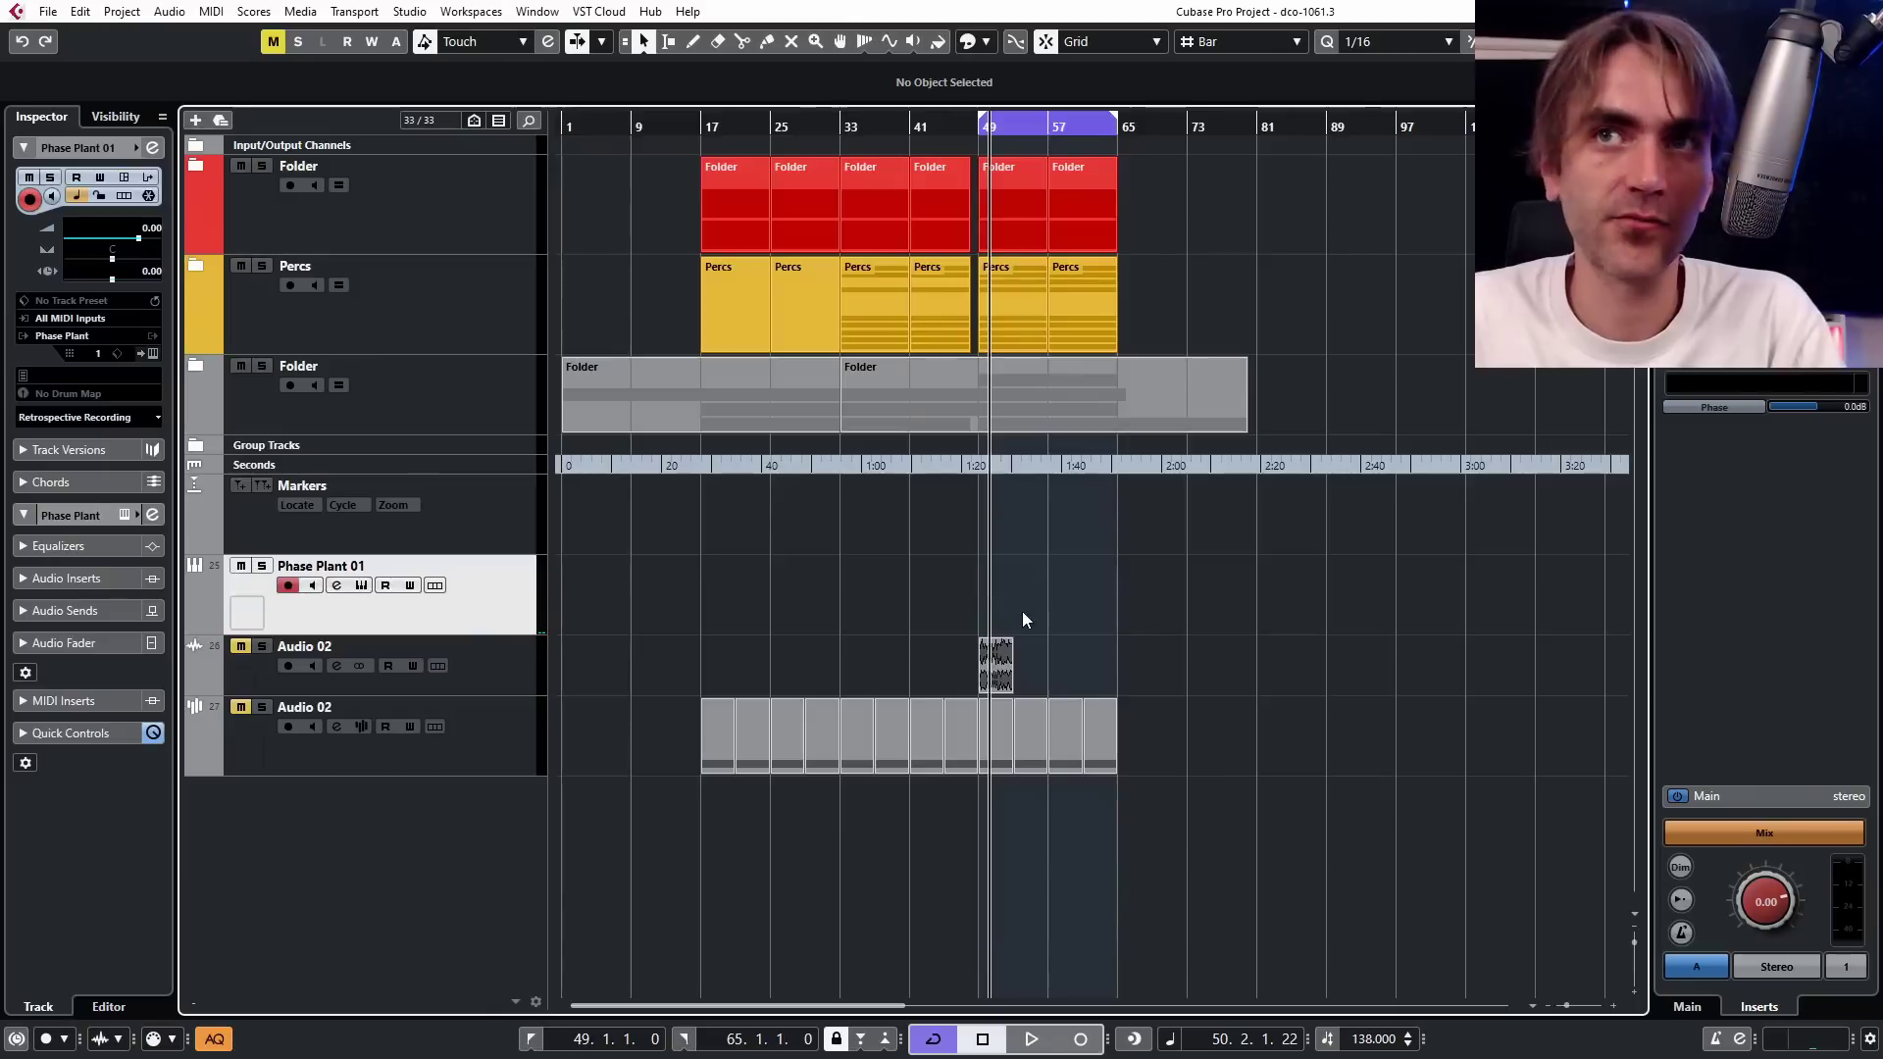
# Create a MIDI part on Phase Plant 01 at bar 49 and shorten it to end at bar 57.
pyautogui.doubleClick(1002, 601)
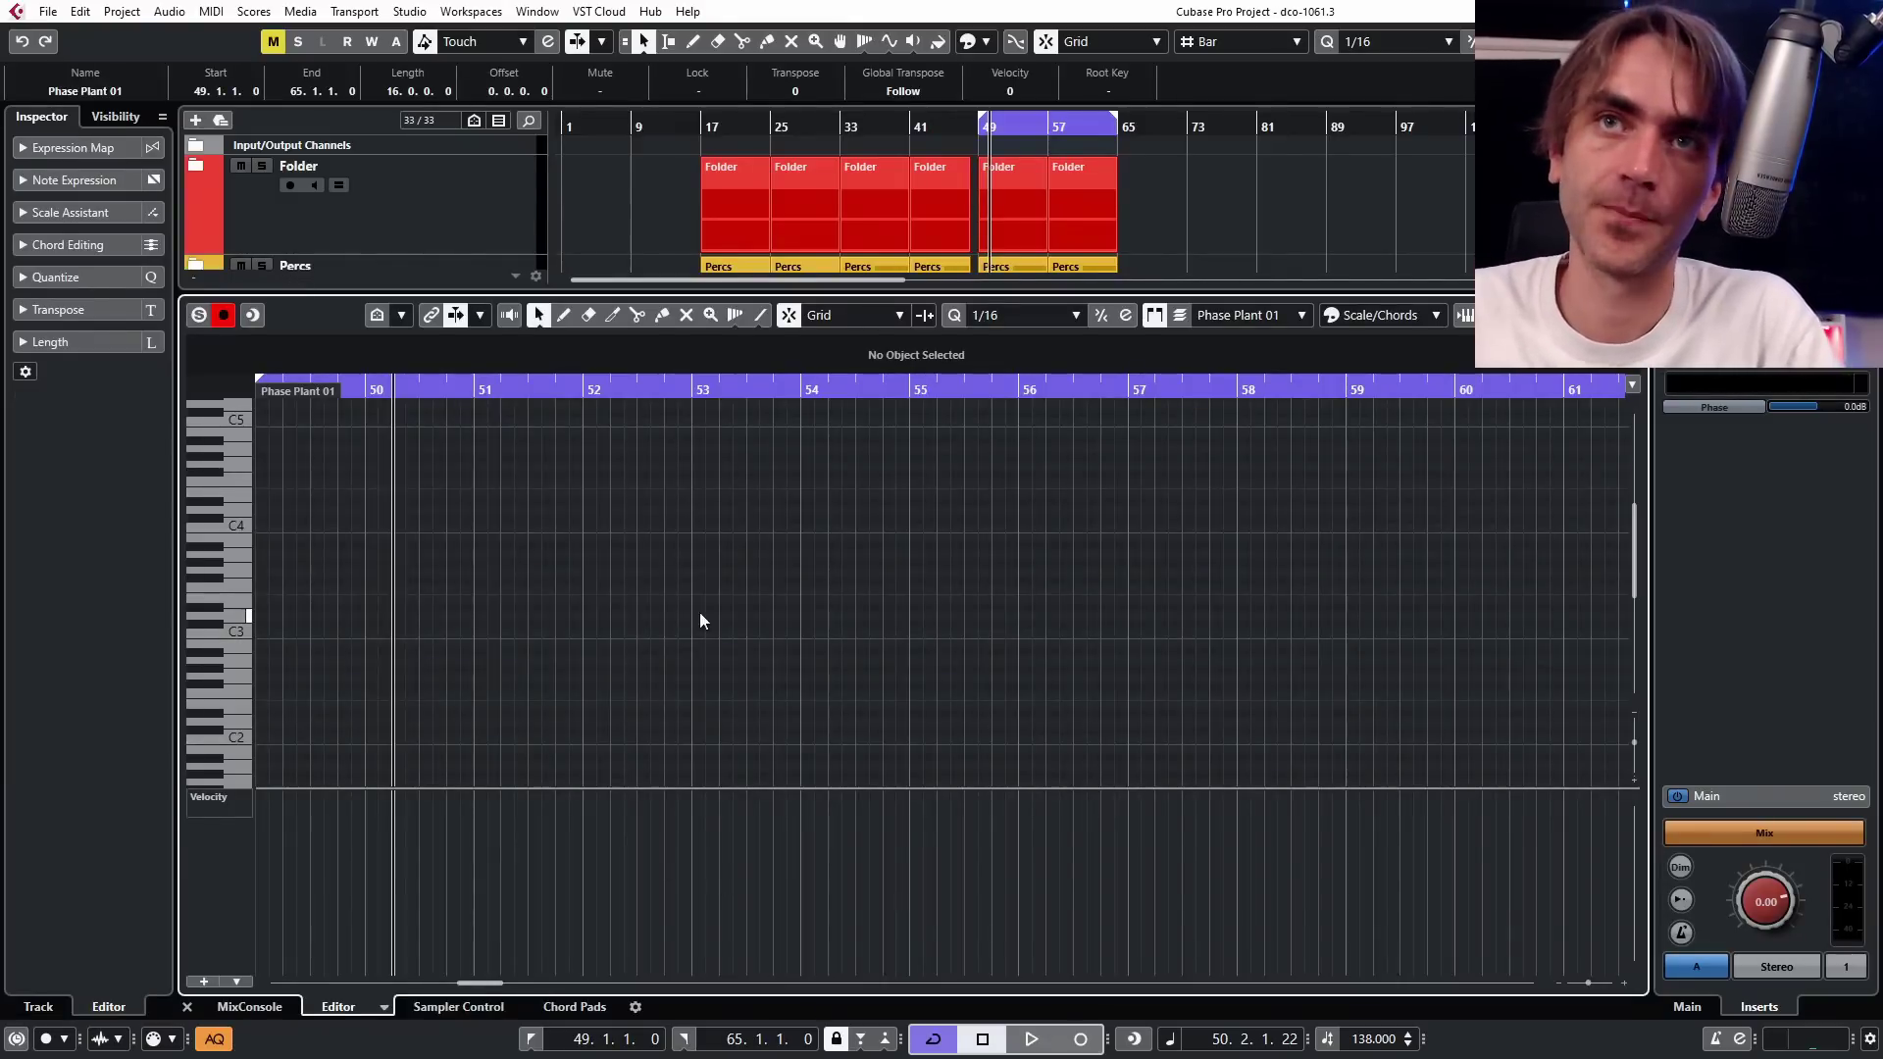
pyautogui.scroll(-5, 1049, 147)
pyautogui.scroll(-1, 1091, 200)
pyautogui.scroll(3, 1081, 197)
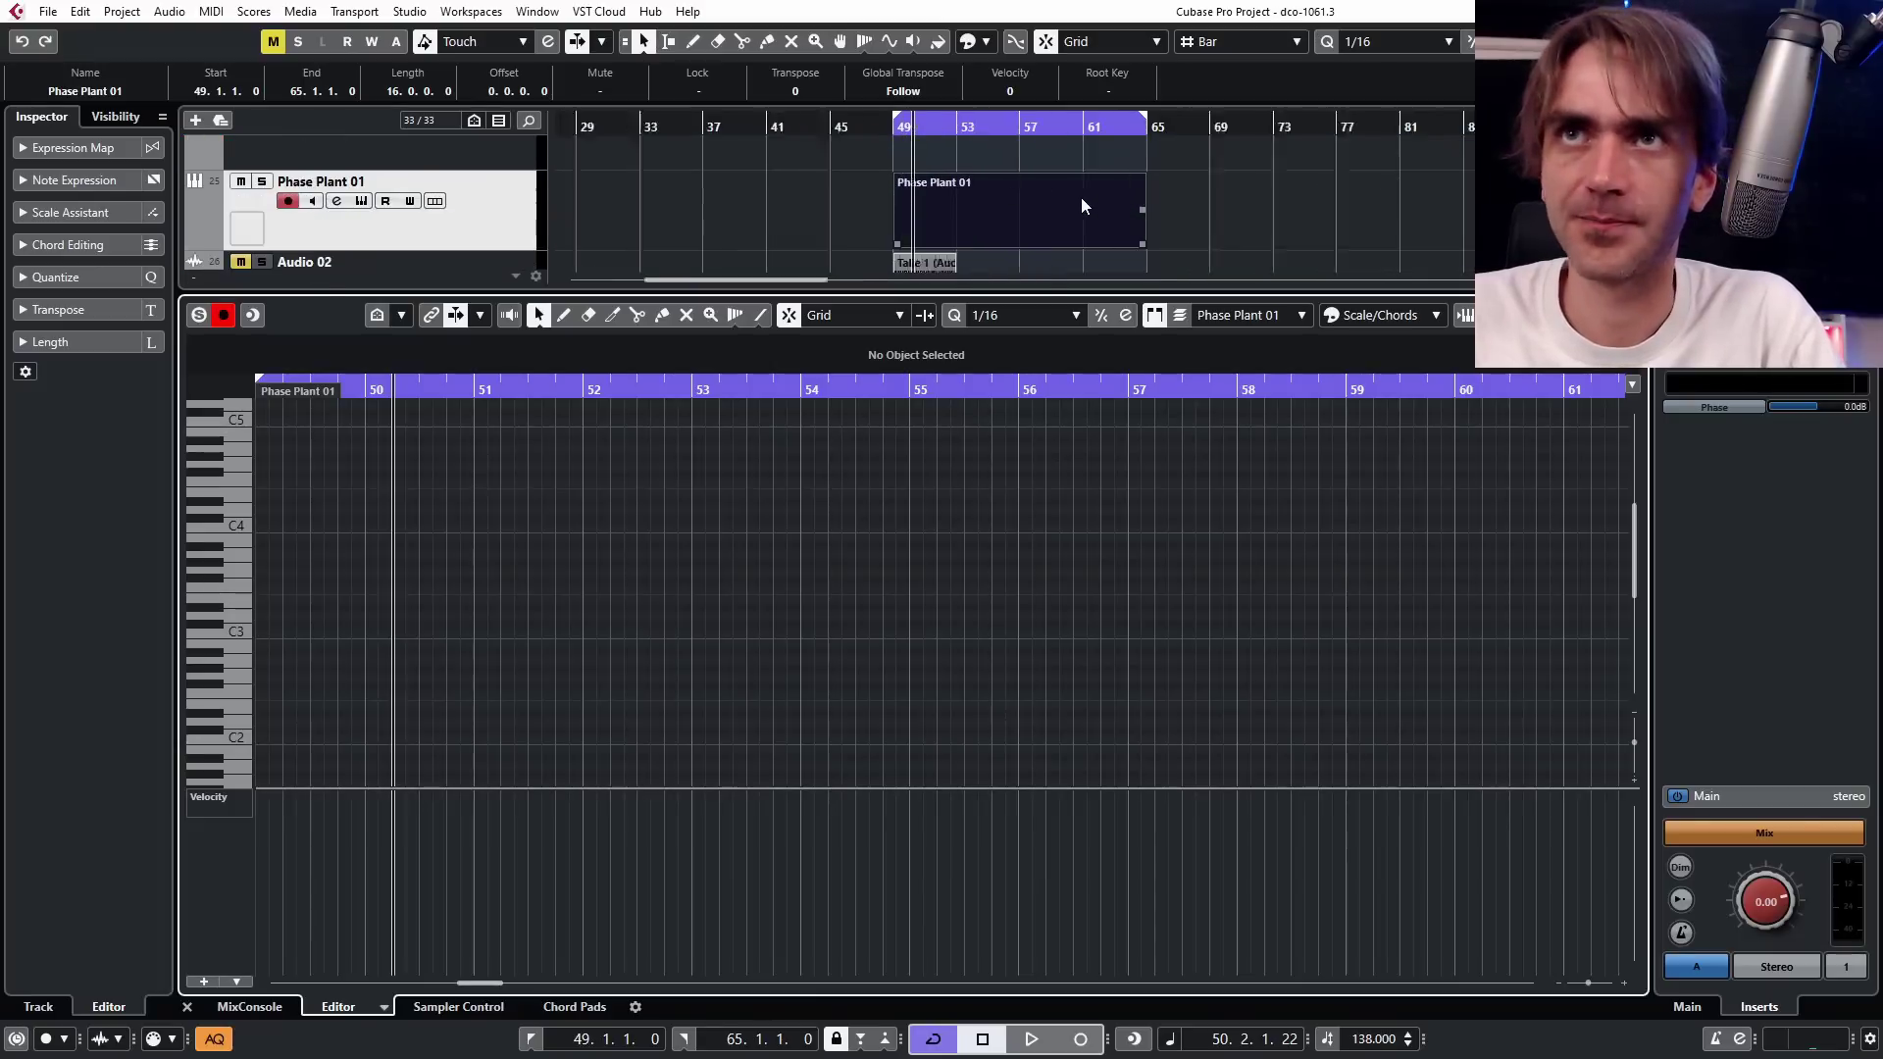
pyautogui.moveTo(1145, 211); pyautogui.dragTo(989, 211)
pyautogui.click(294, 549)
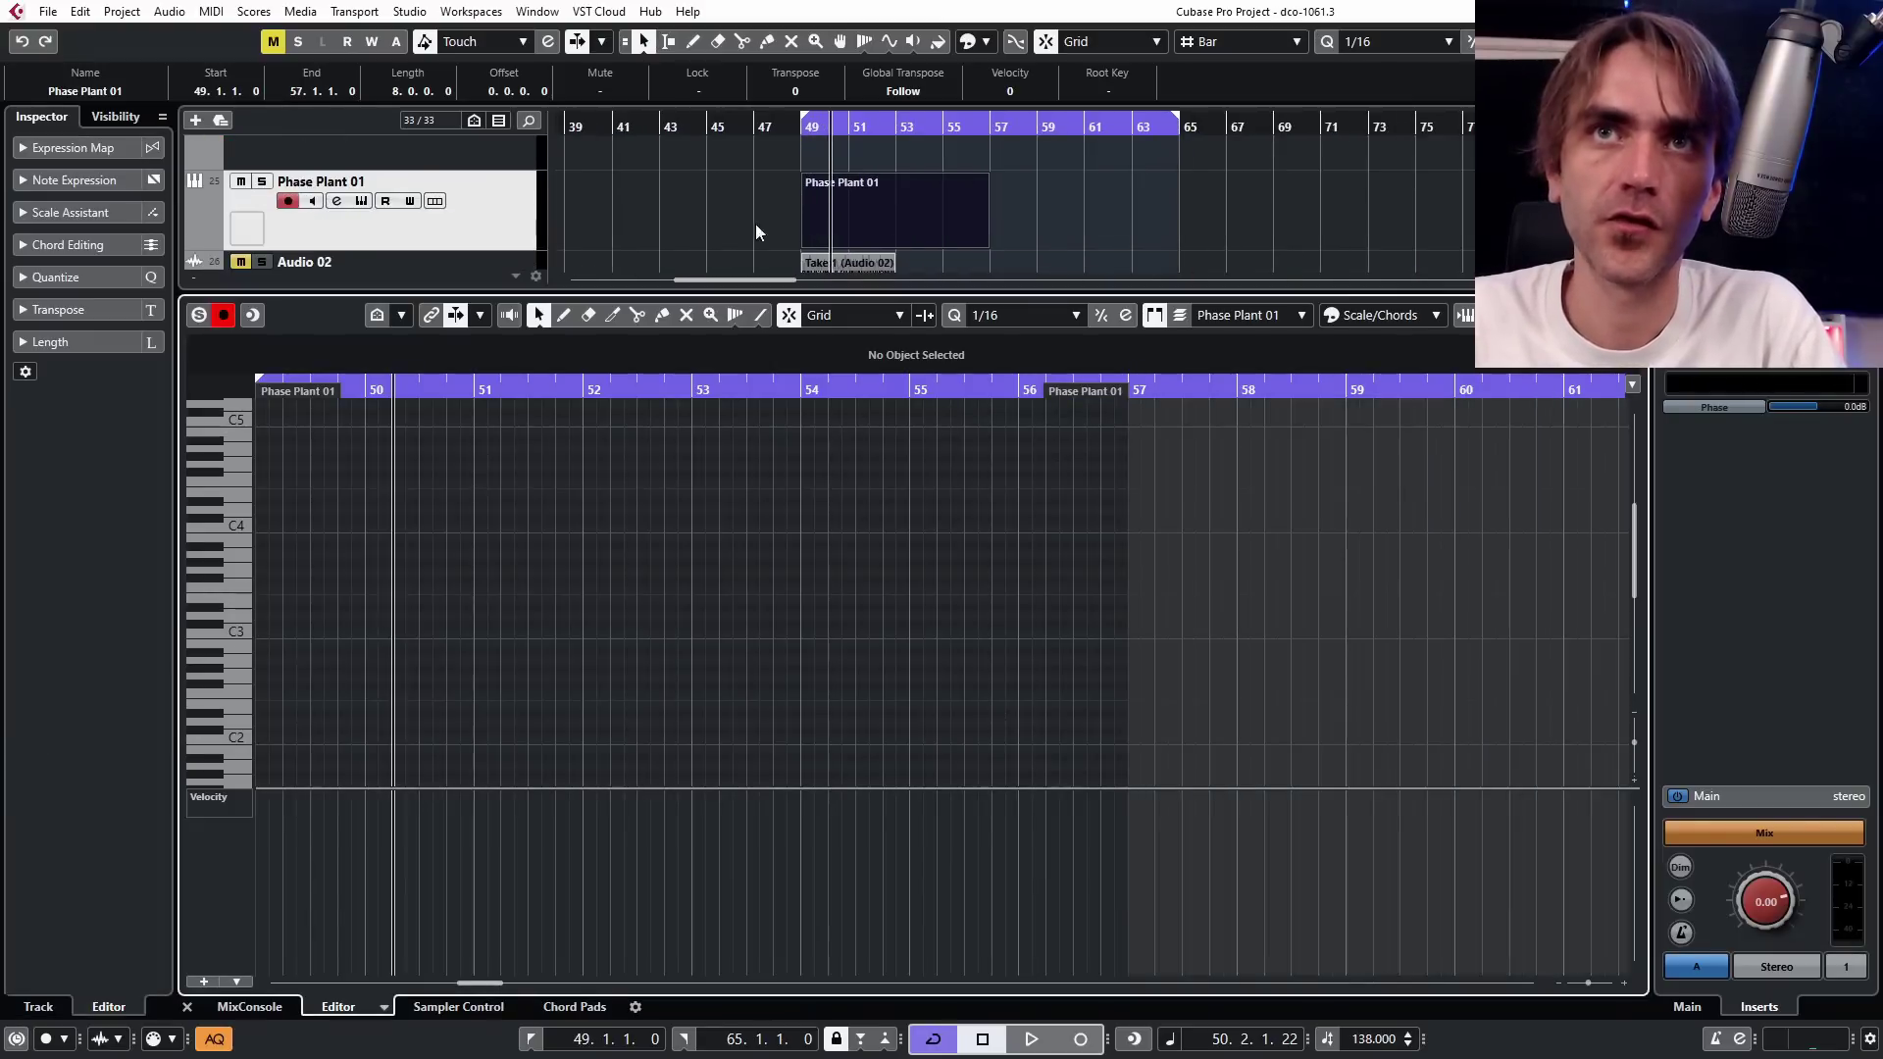
# Shorten the Phase Plant 01 part to four bars and repeat it as shared copies up to bar 65.
pyautogui.click(878, 232)
pyautogui.scroll(2, 872, 214)
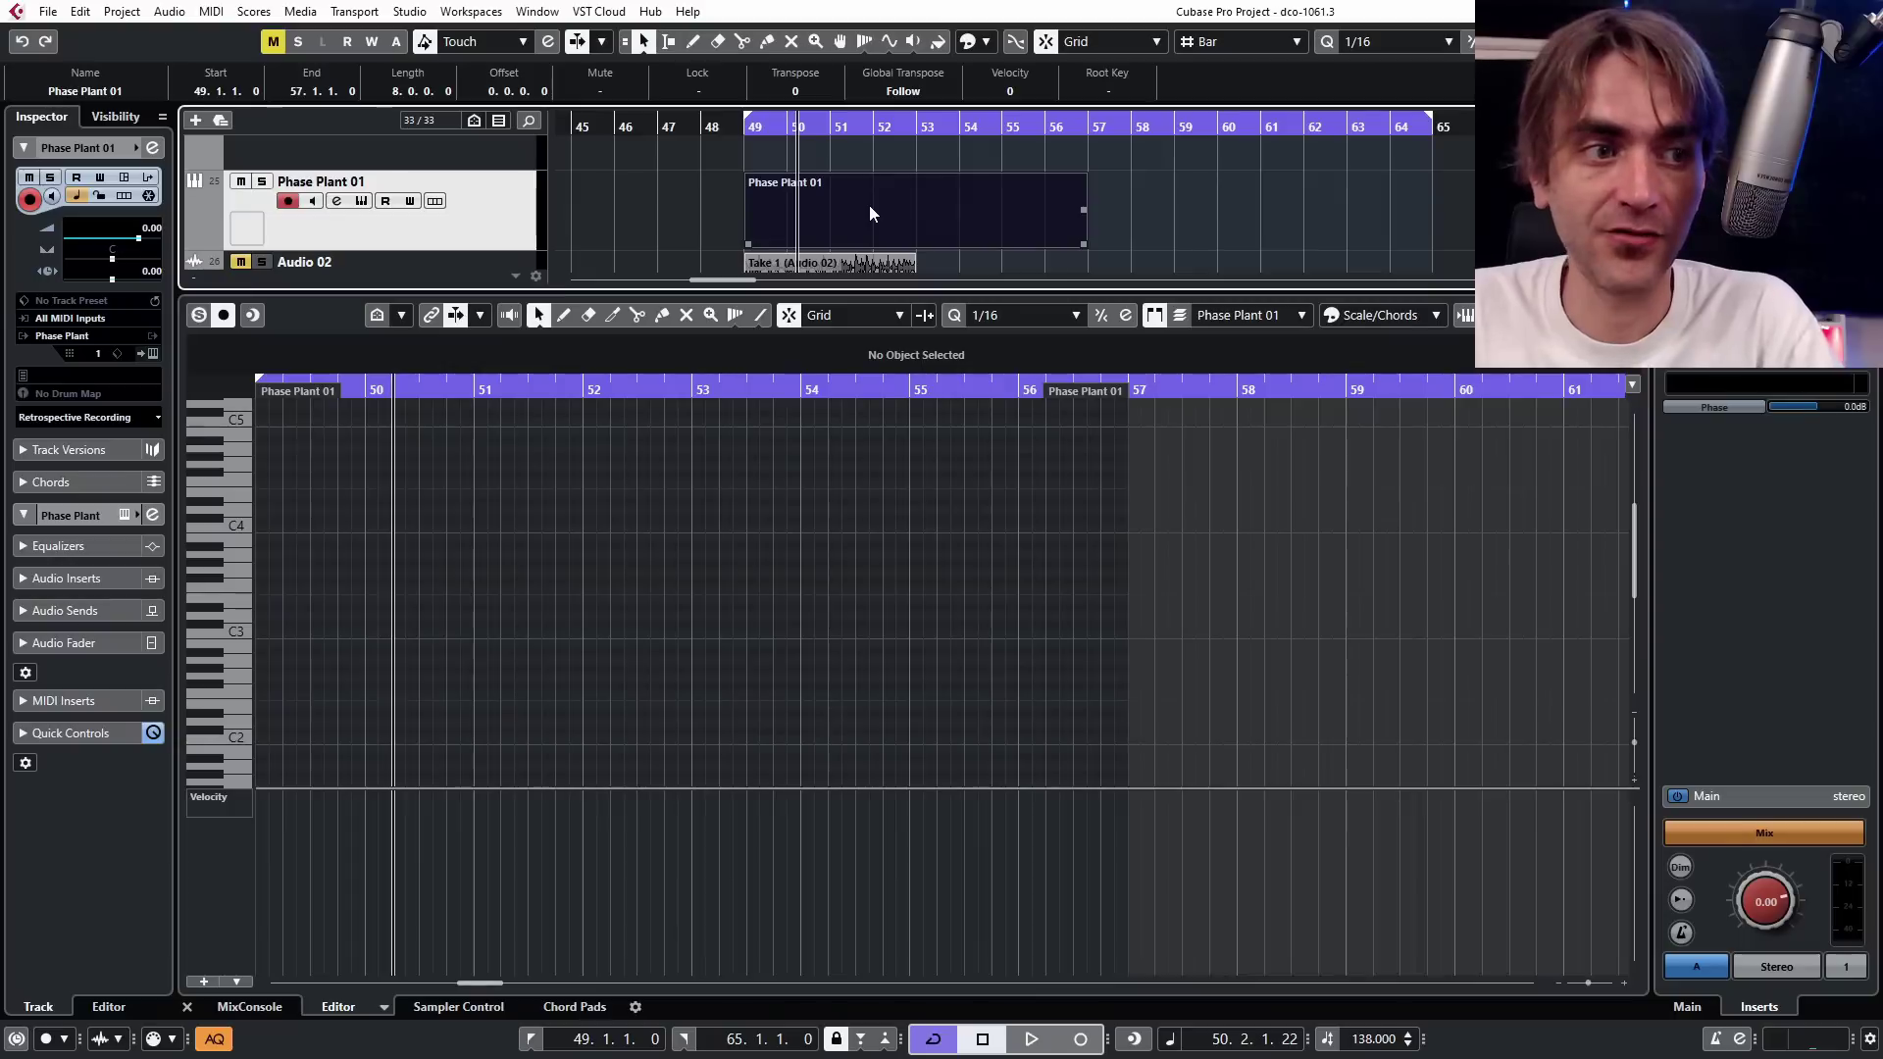
pyautogui.click(738, 467)
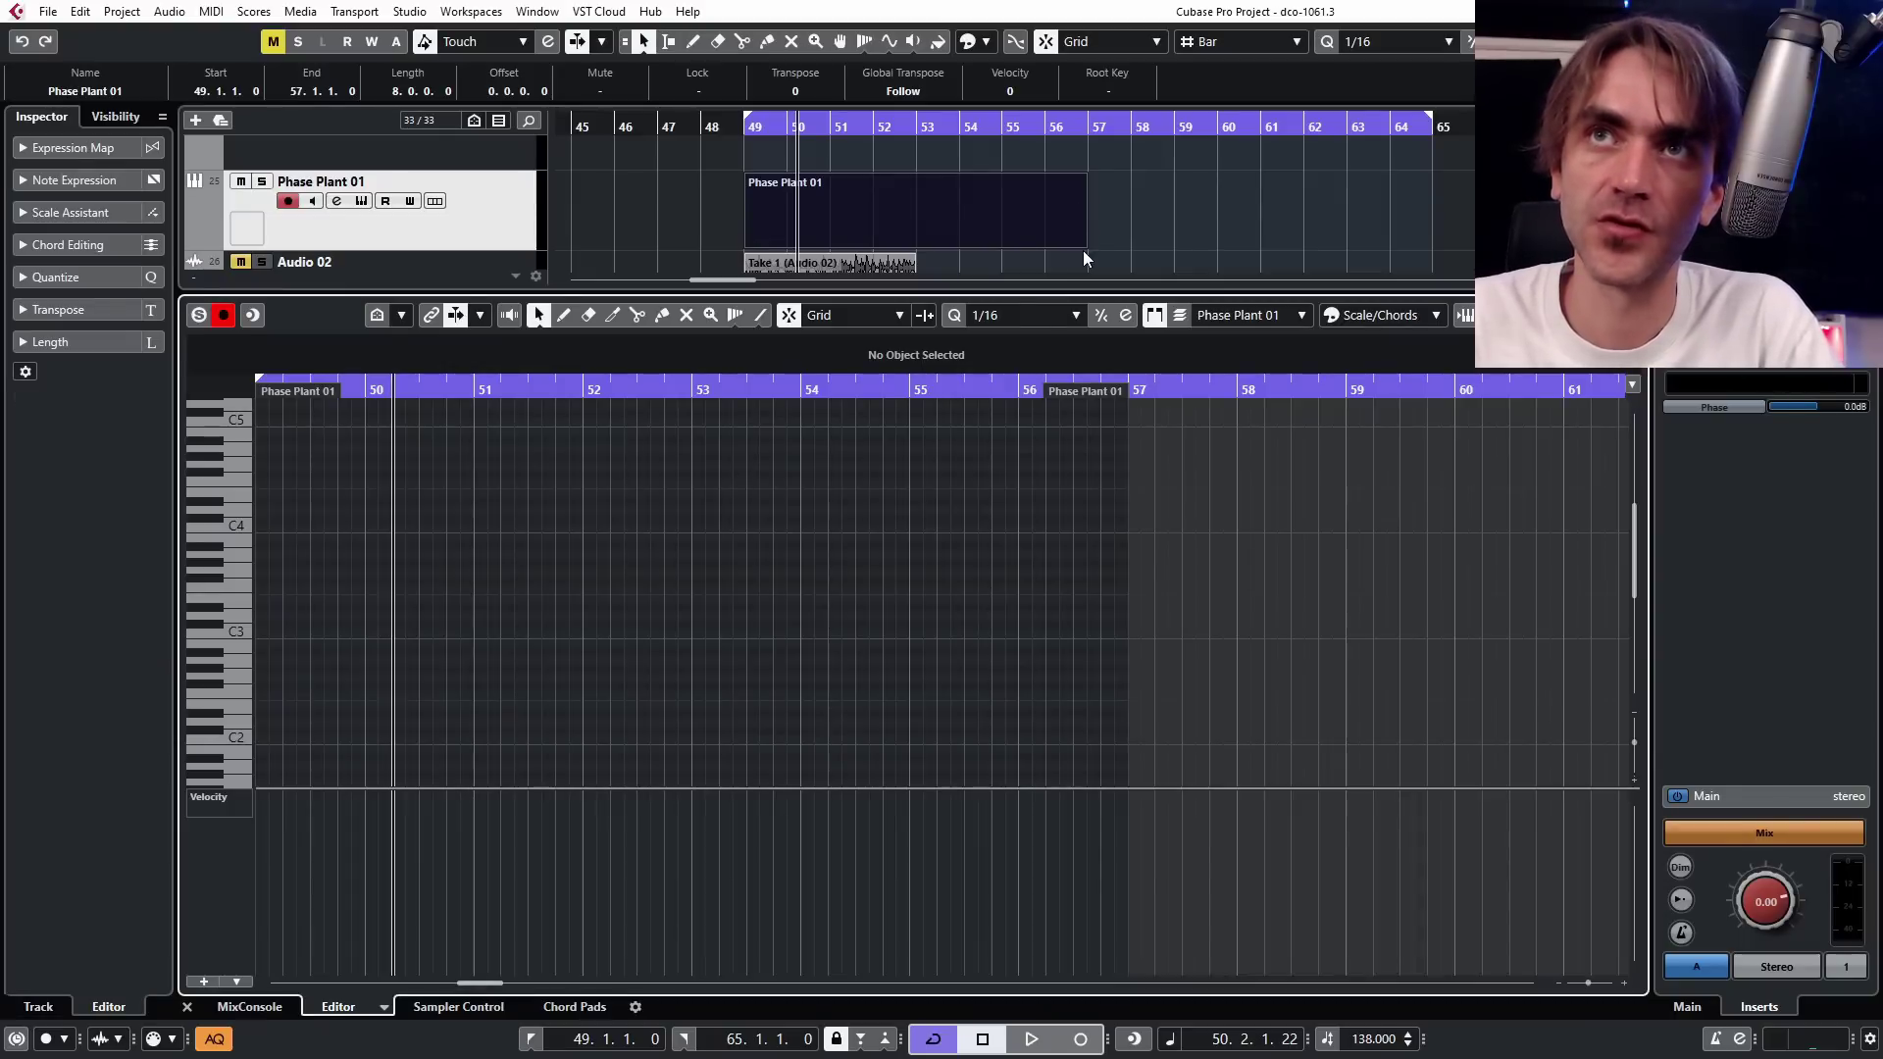
pyautogui.moveTo(1083, 246); pyautogui.dragTo(1324, 235)
pyautogui.scroll(-3, 1162, 206)
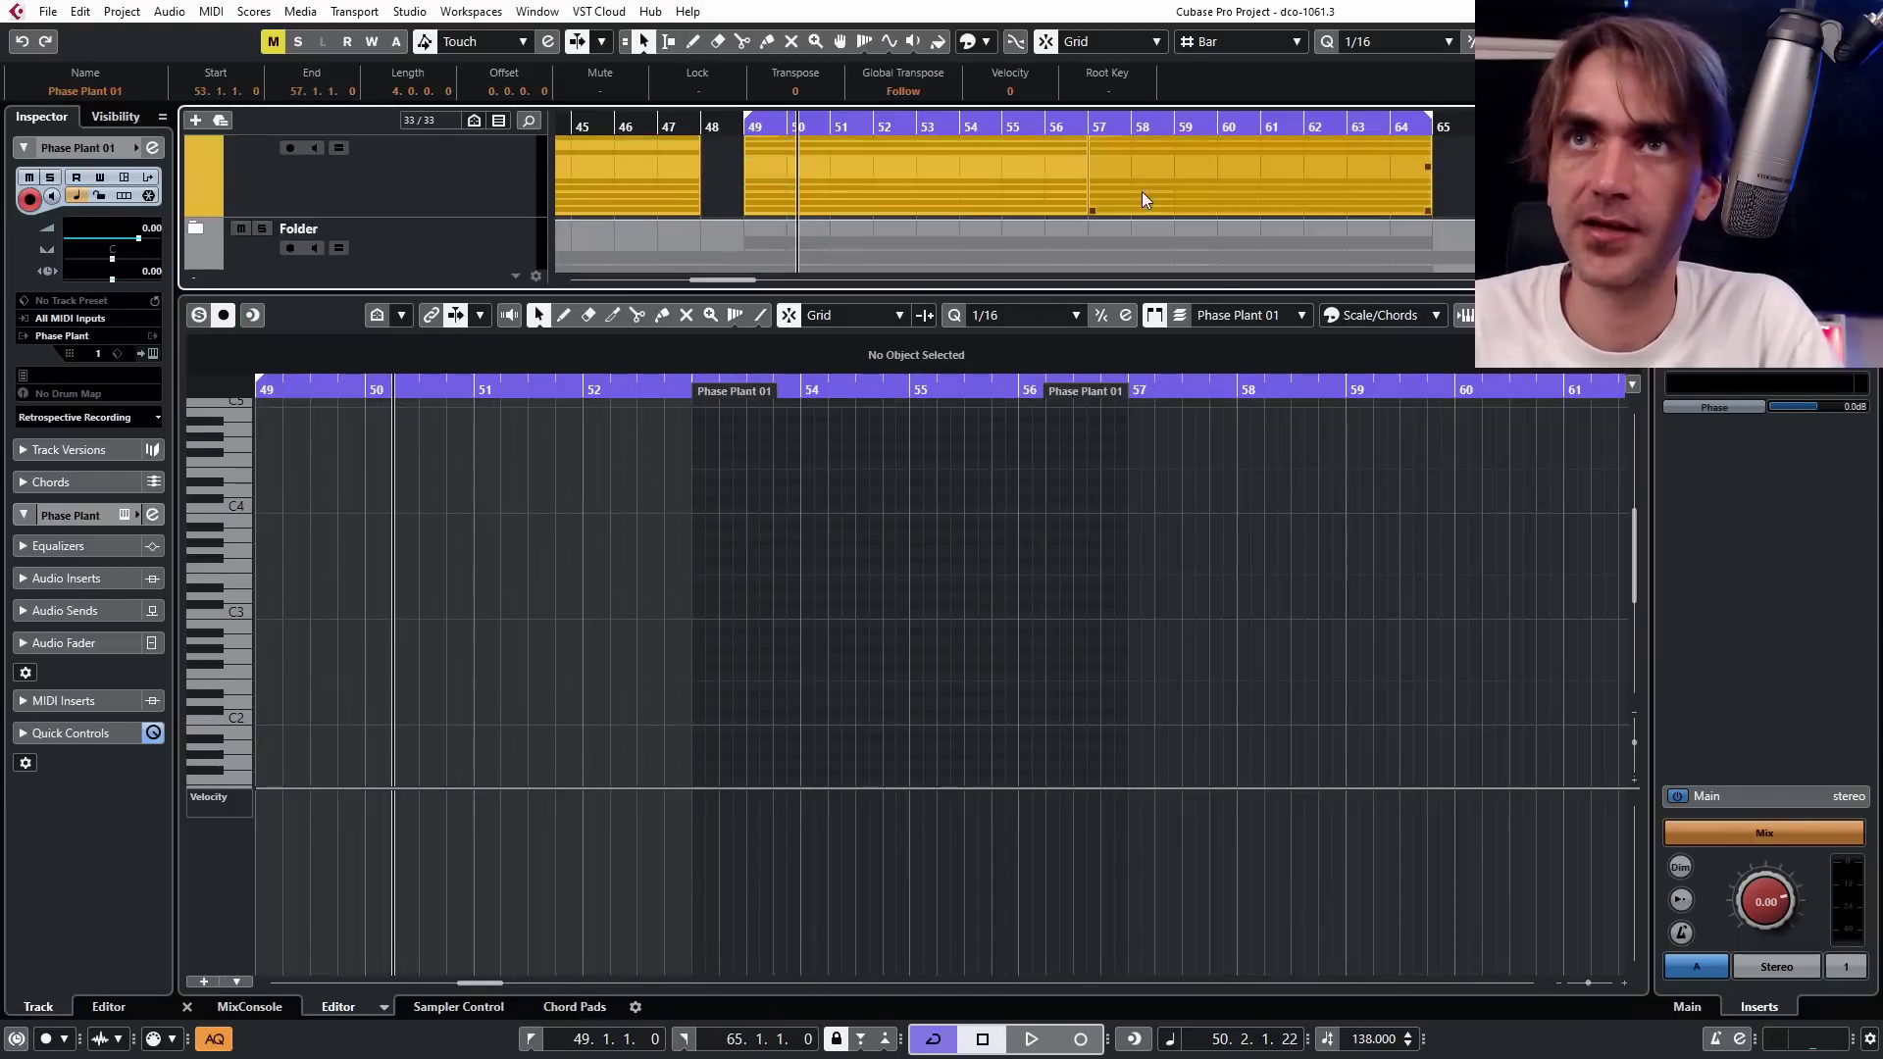
pyautogui.scroll(3, 864, 245)
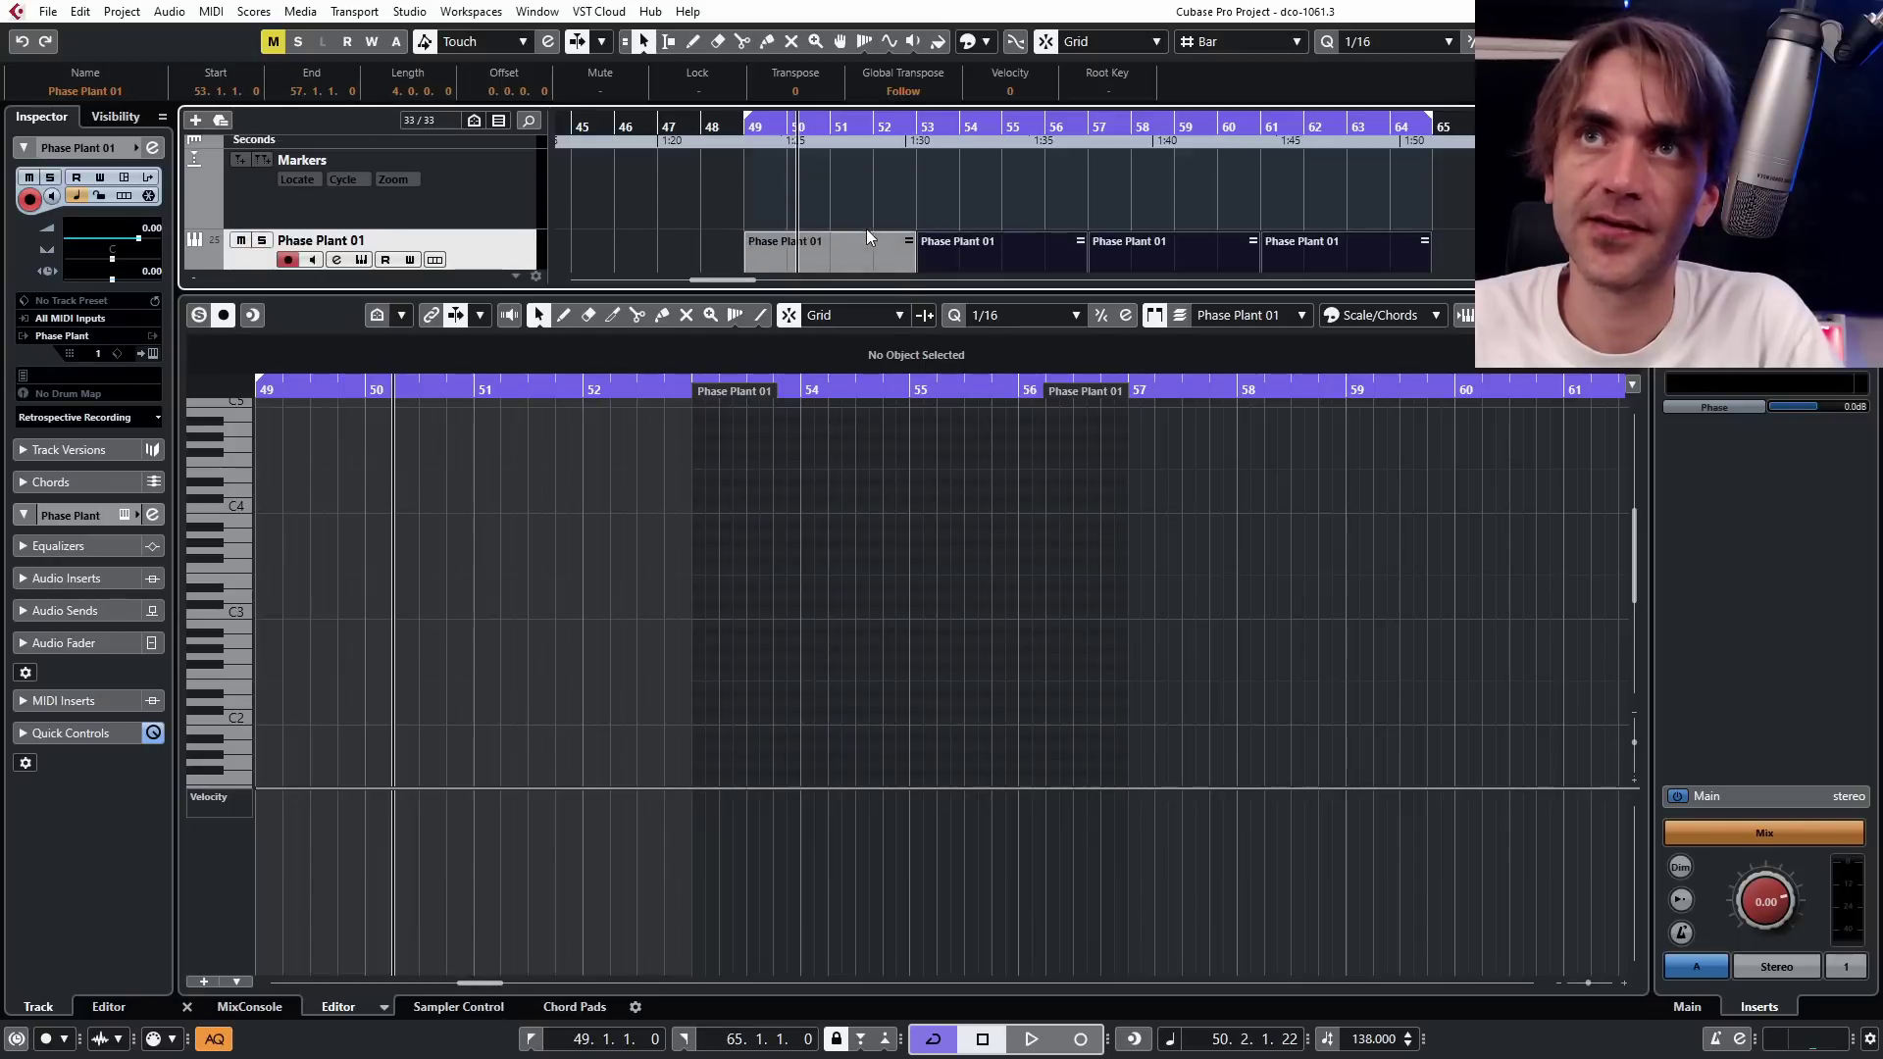
# Open the Scale Assistant for the first Phase Plant 01 part and set the editor scale to F# Phrygian.
pyautogui.click(867, 245)
pyautogui.click(64, 212)
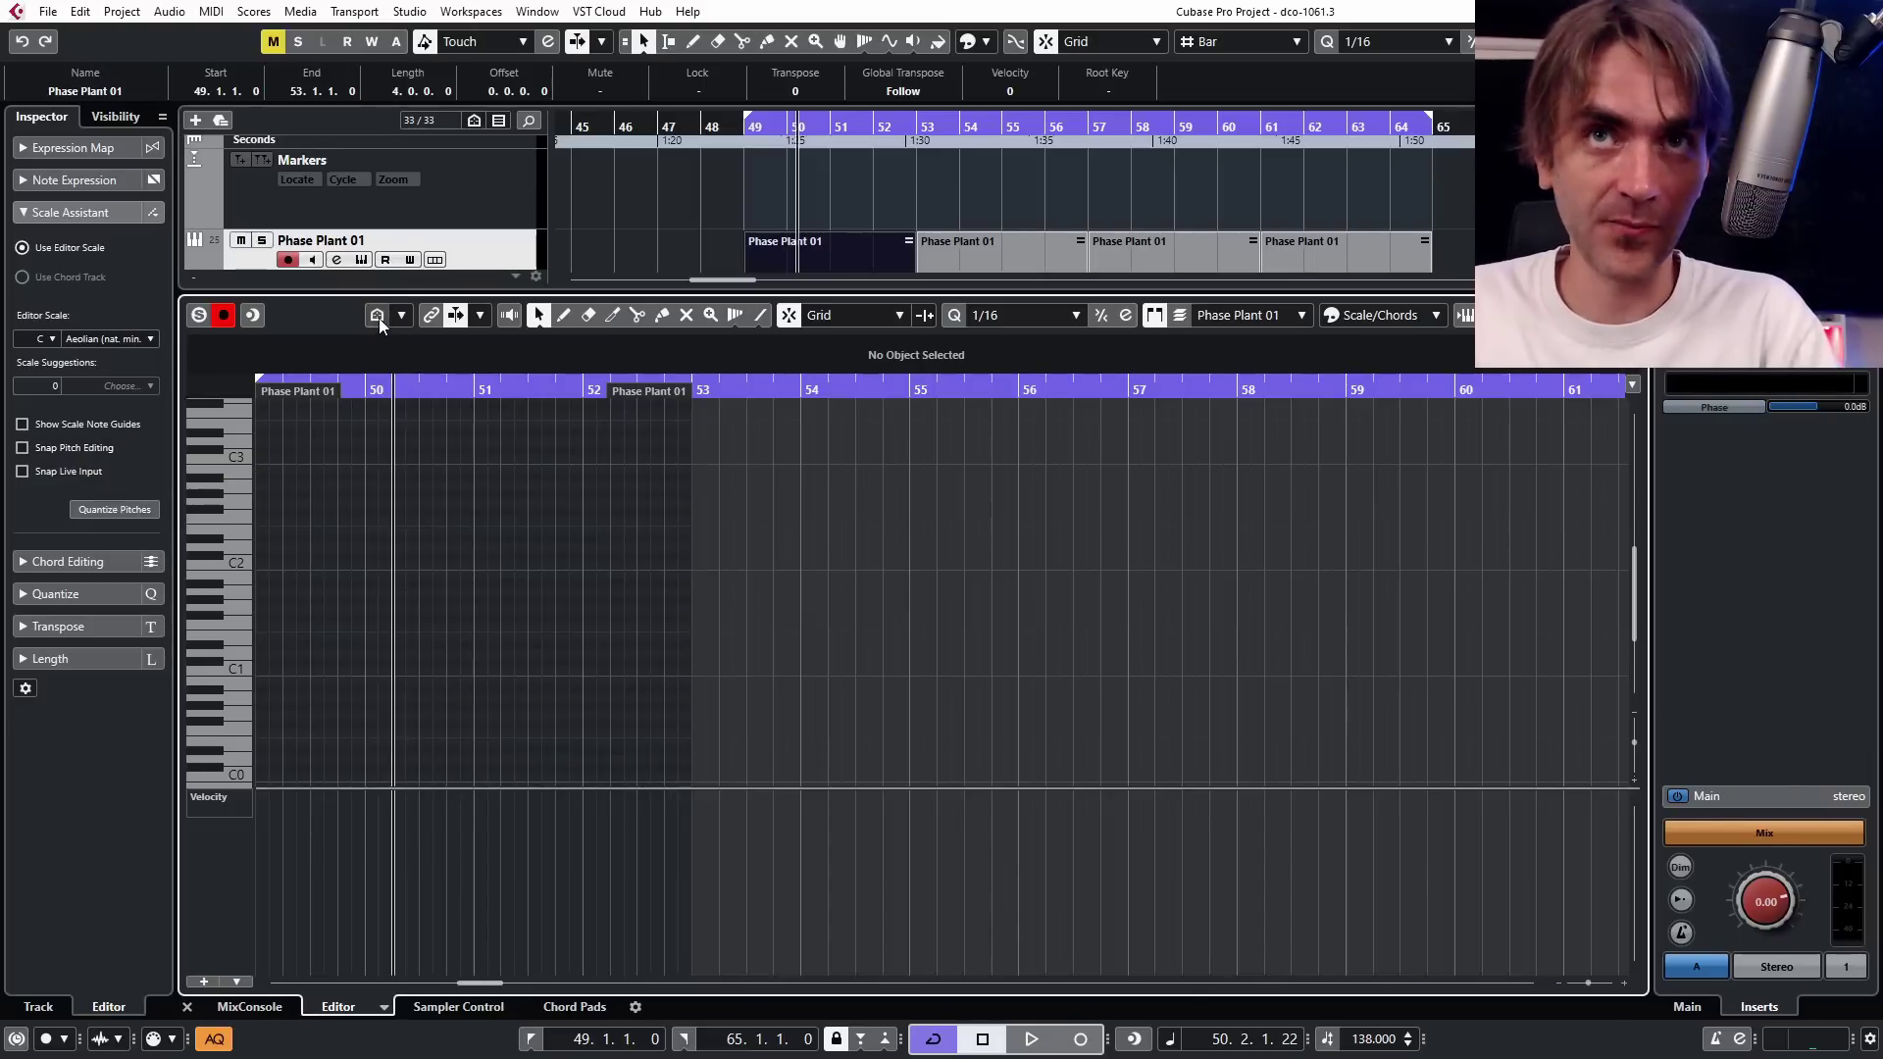
pyautogui.click(404, 315)
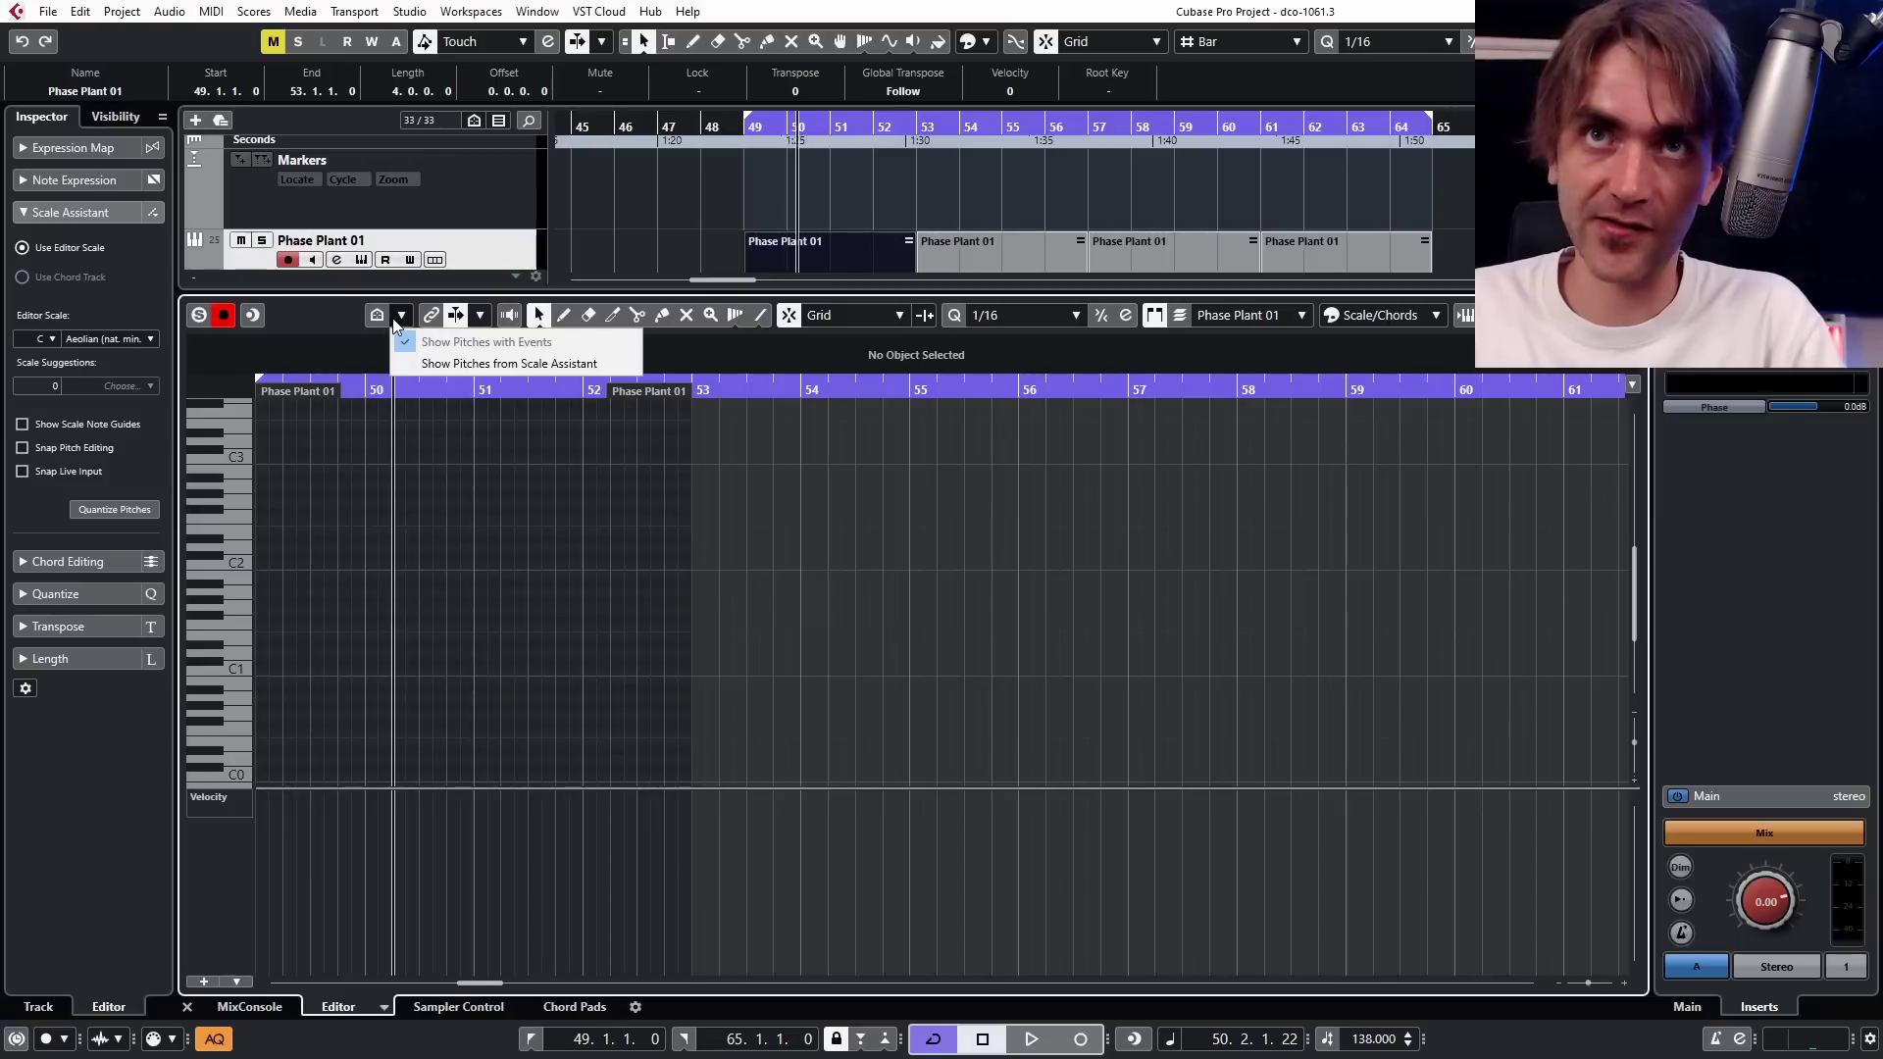
pyautogui.click(416, 364)
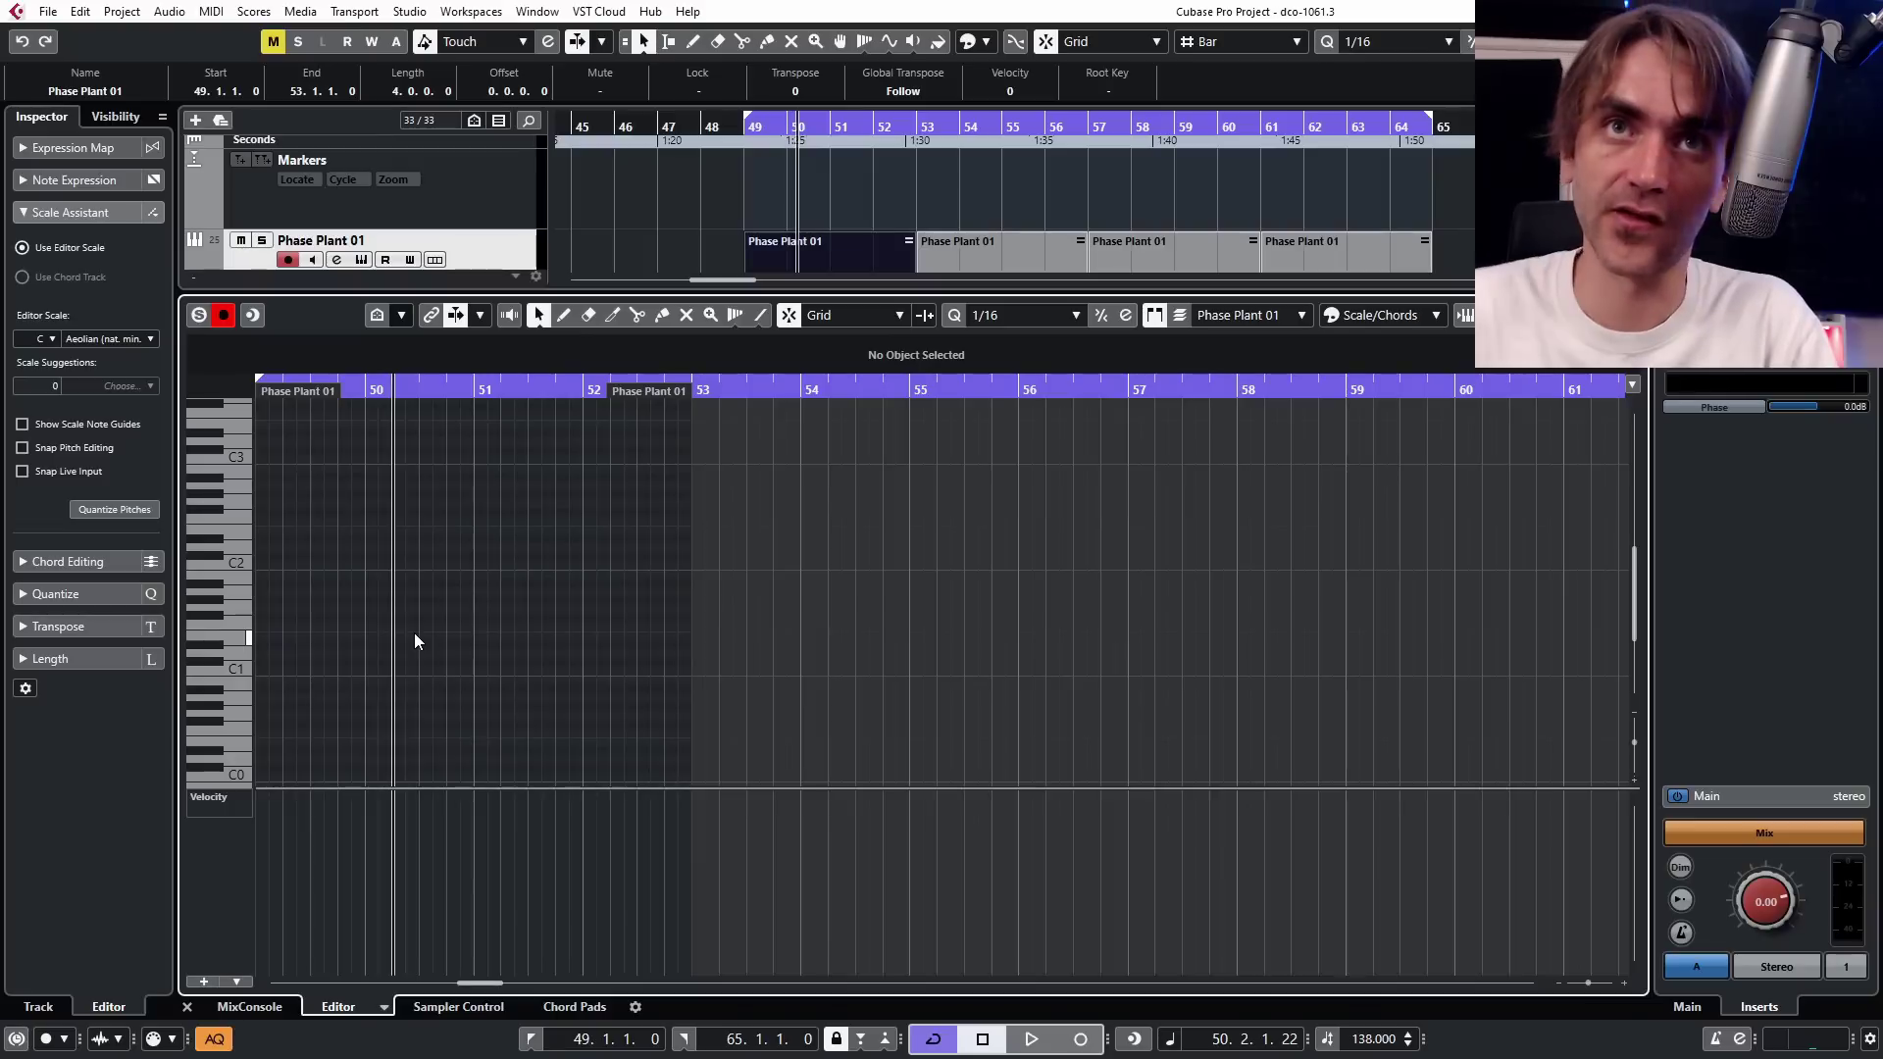
pyautogui.click(49, 337)
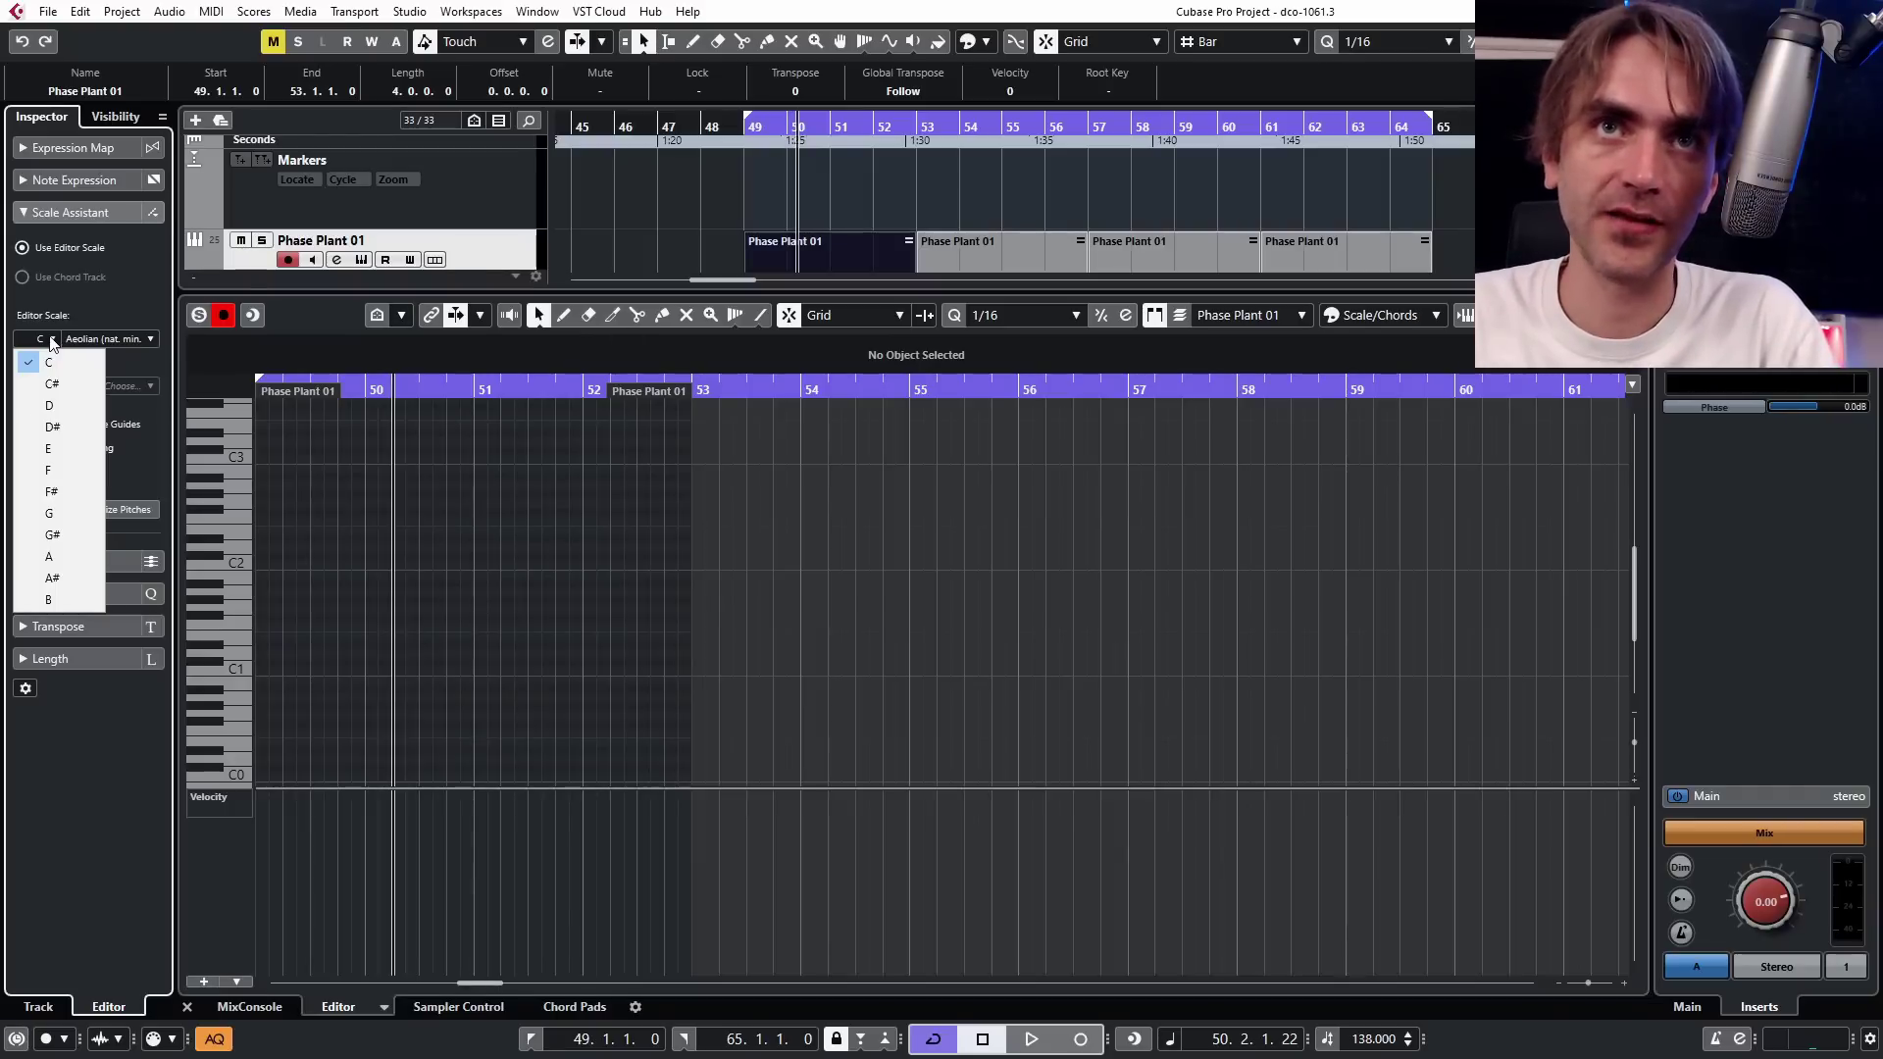
pyautogui.click(57, 493)
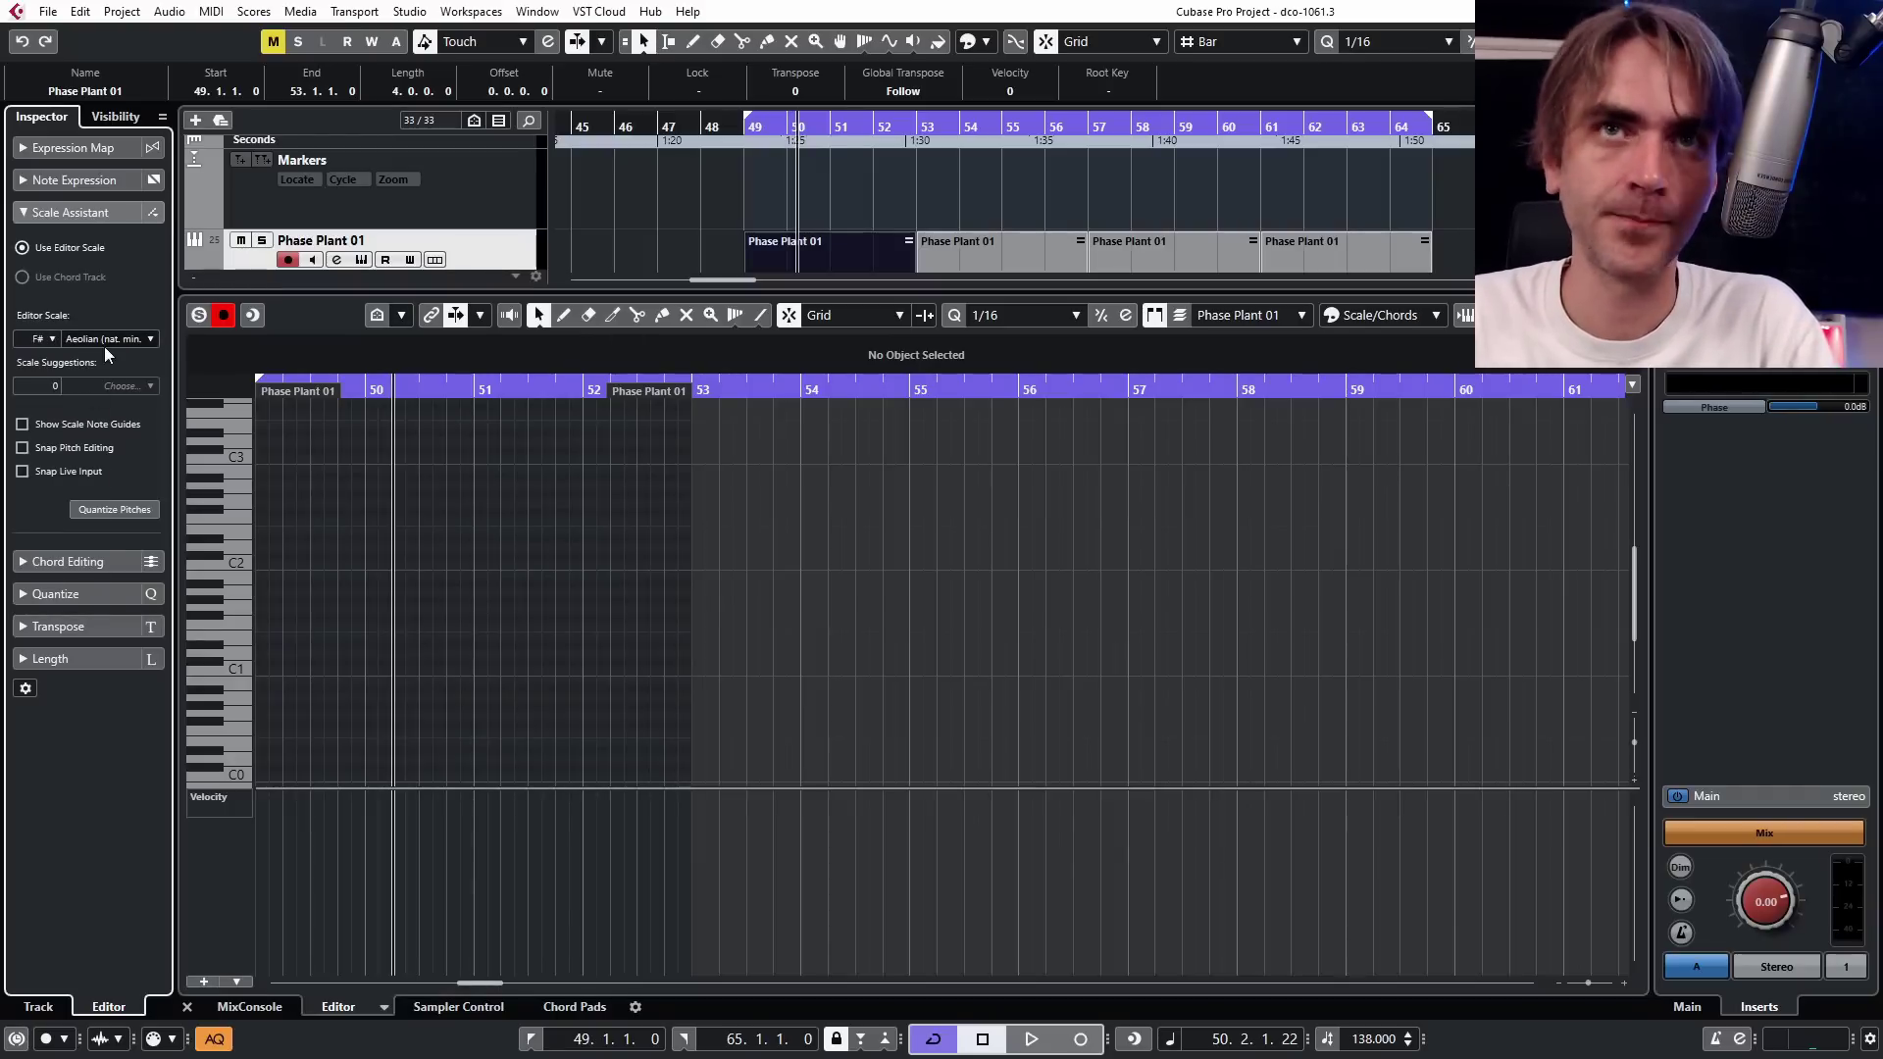
pyautogui.click(133, 341)
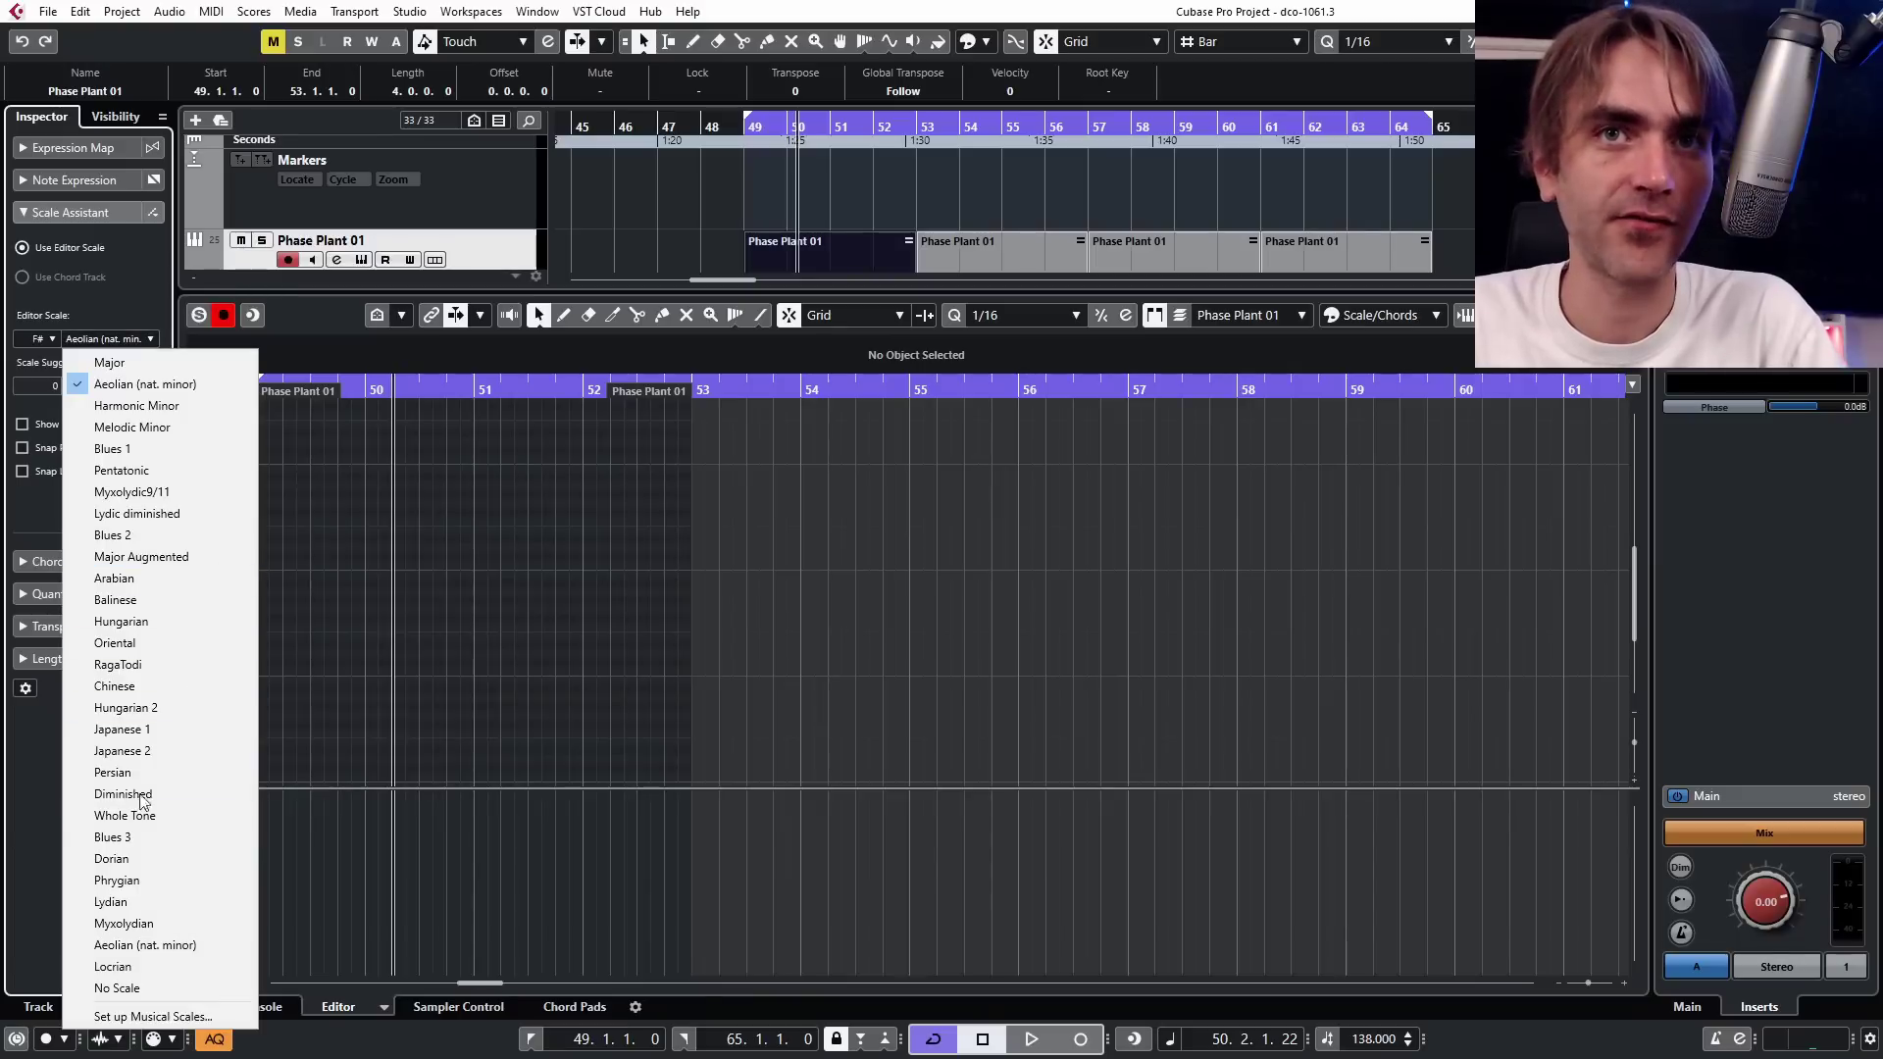
pyautogui.click(139, 883)
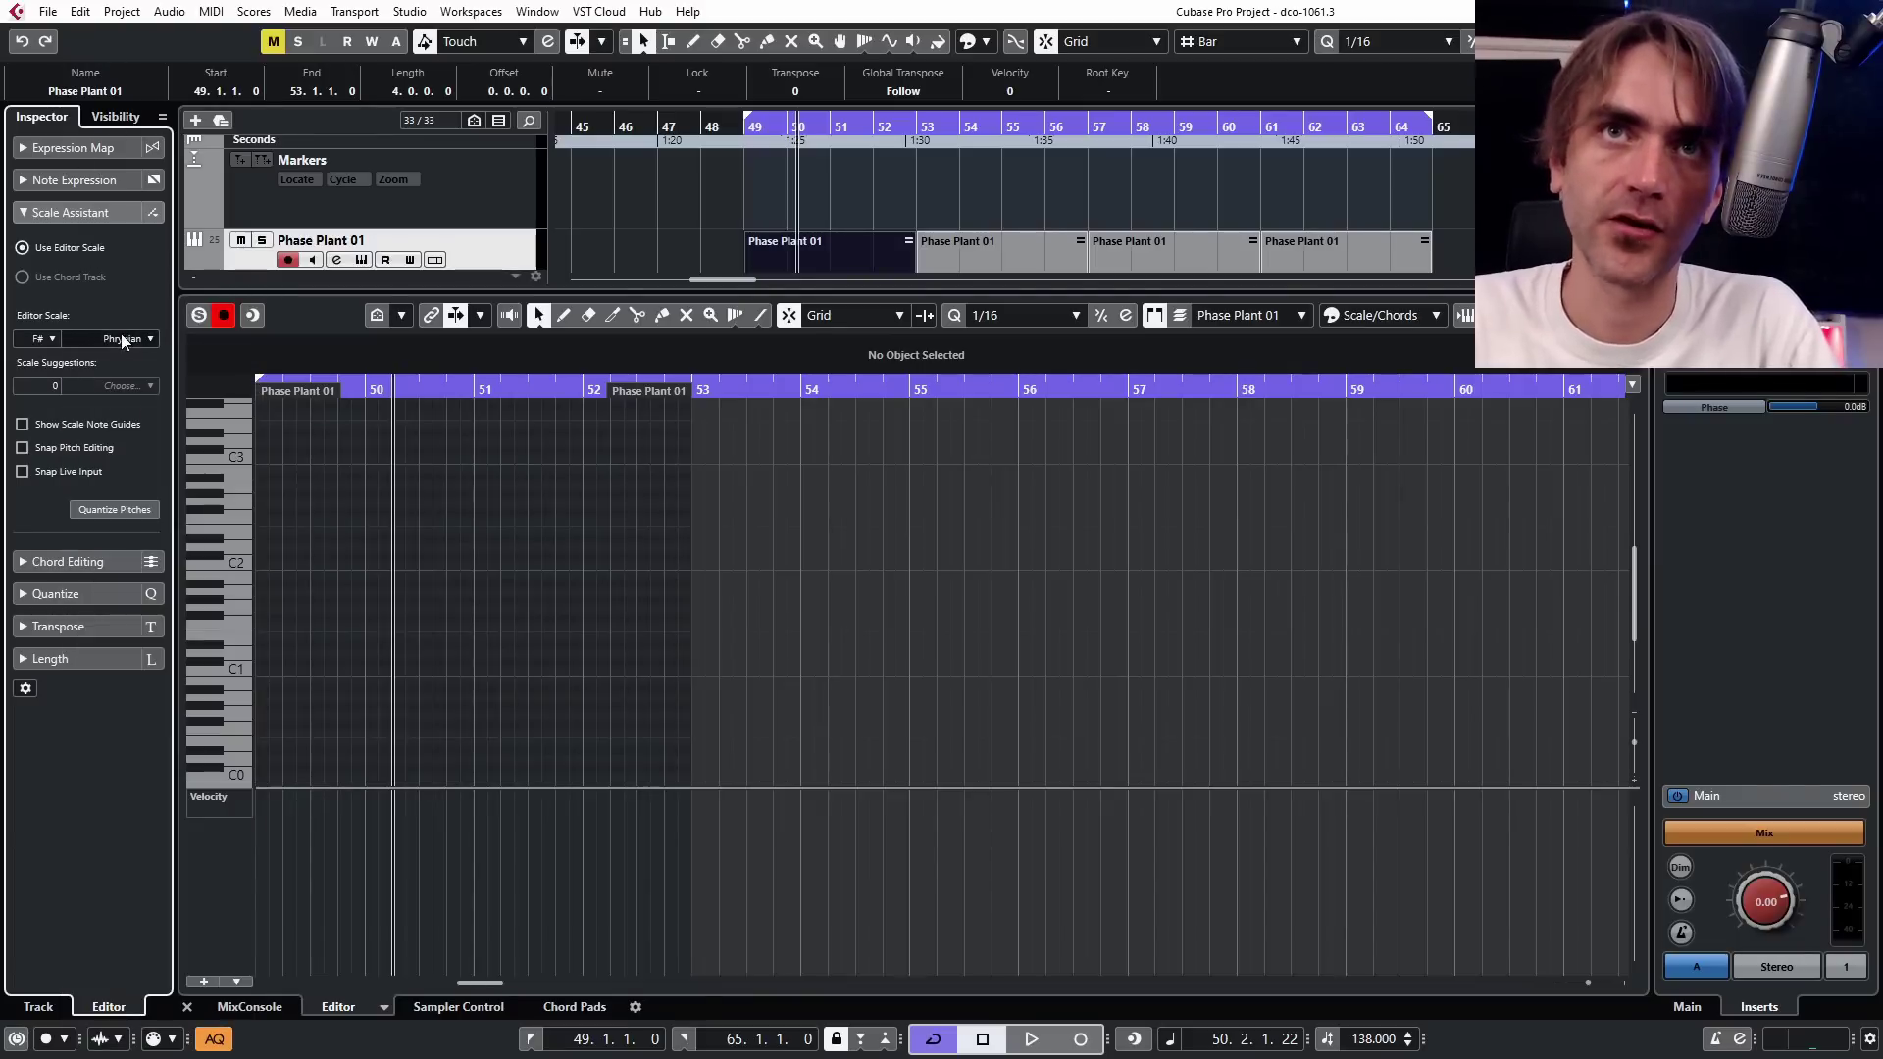
# Show only the pitches from the Scale Assistant in the Key Editor and audition a few of its keys.
pyautogui.click(399, 316)
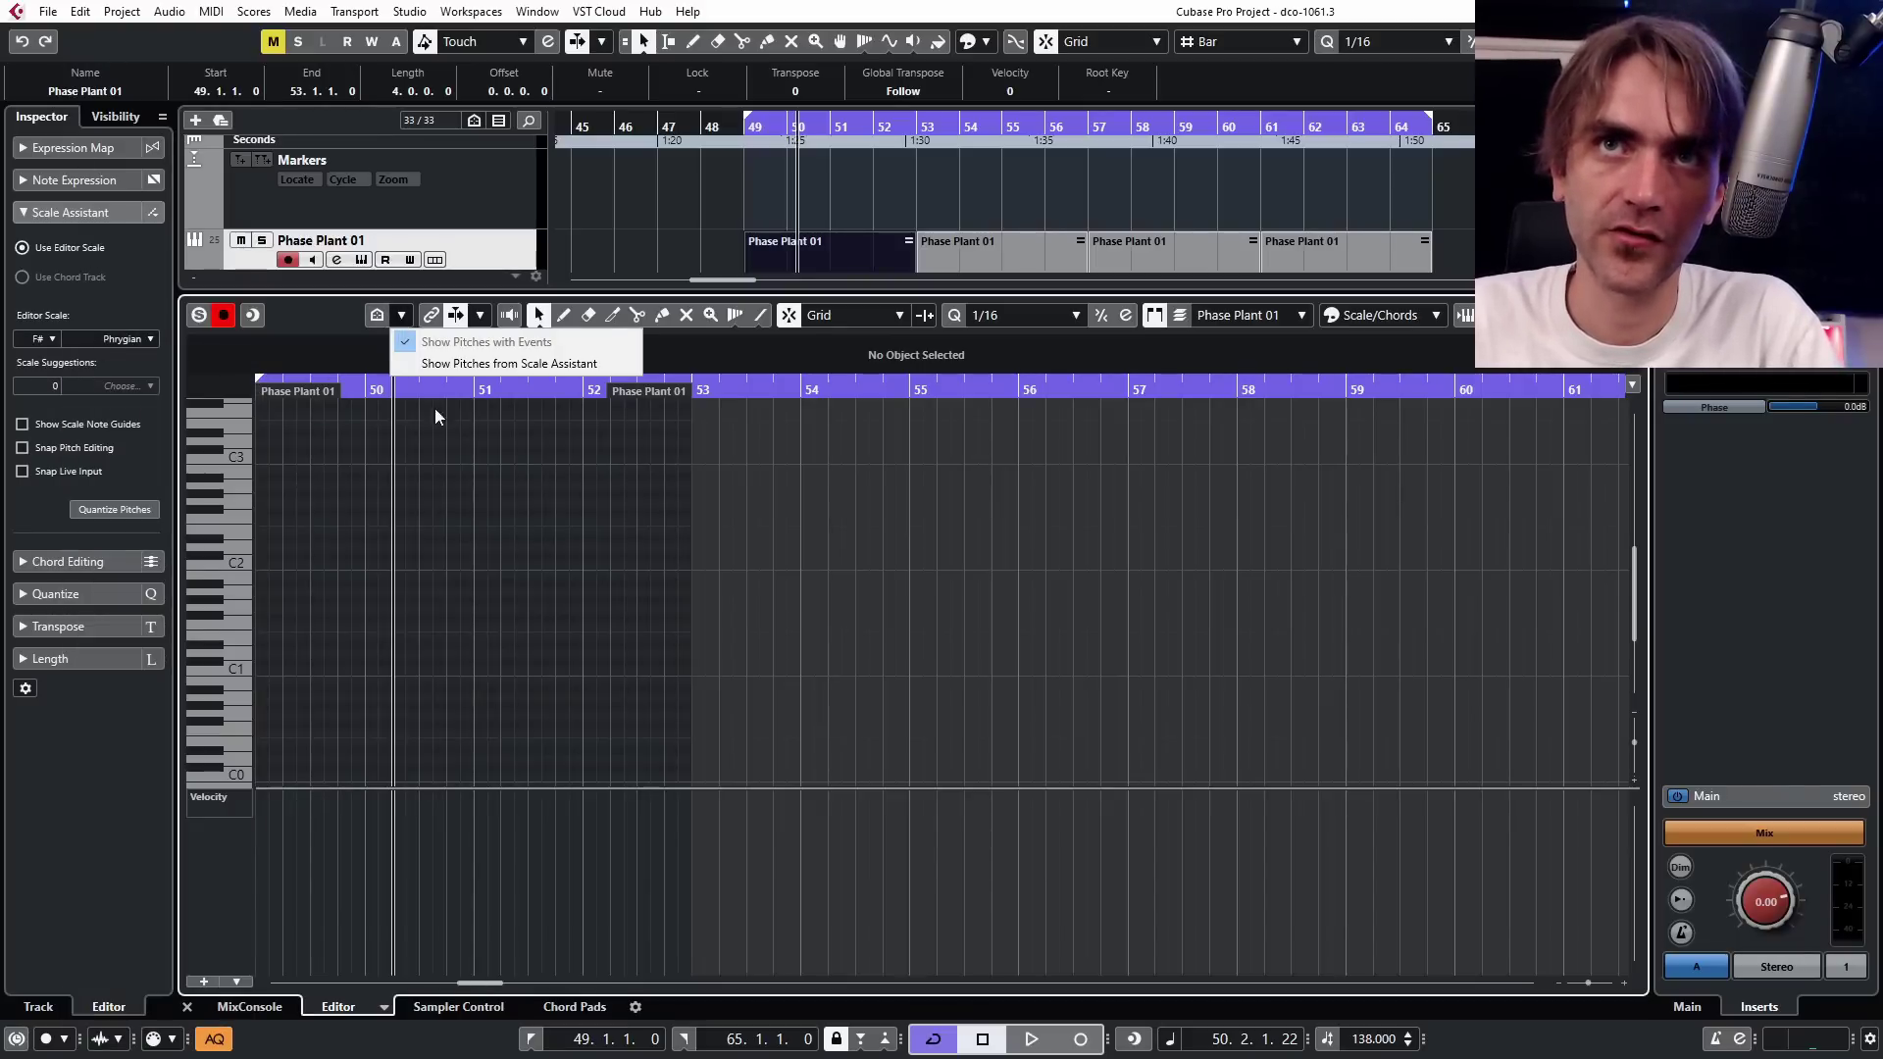
pyautogui.click(456, 365)
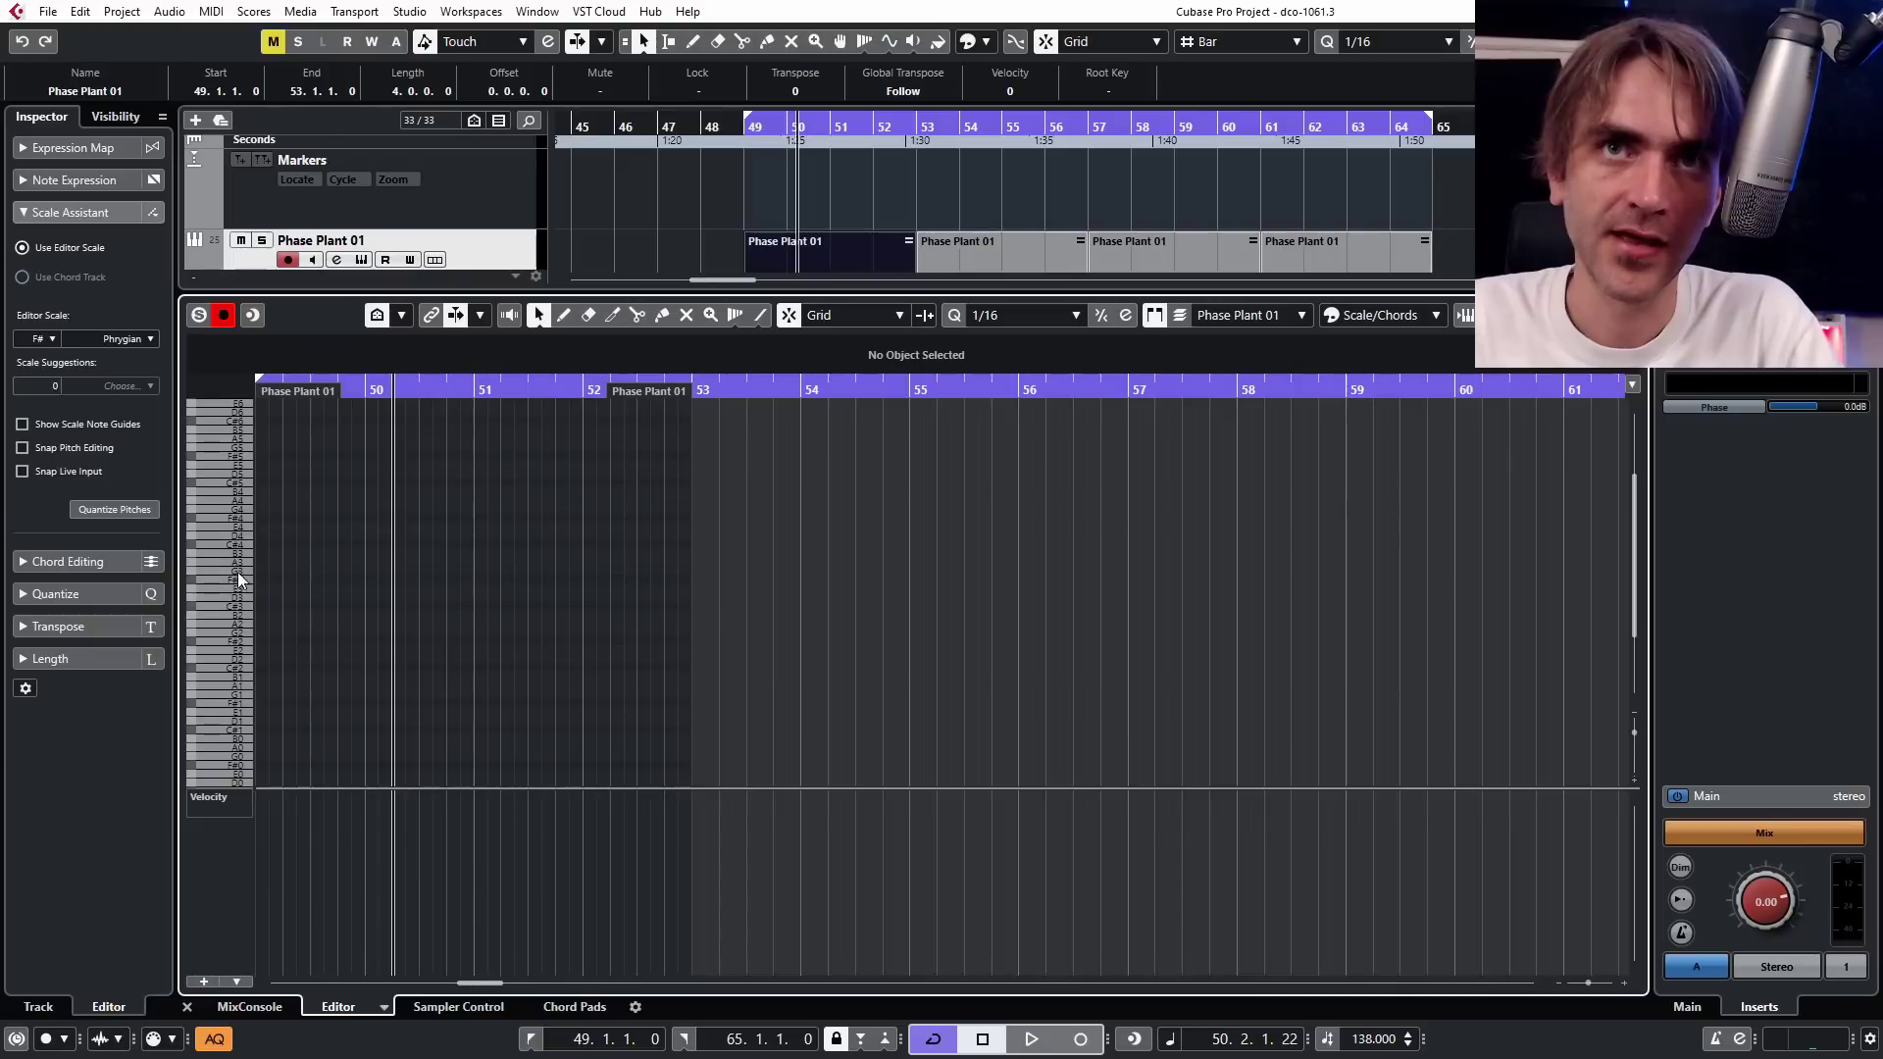
pyautogui.click(239, 520)
pyautogui.click(243, 584)
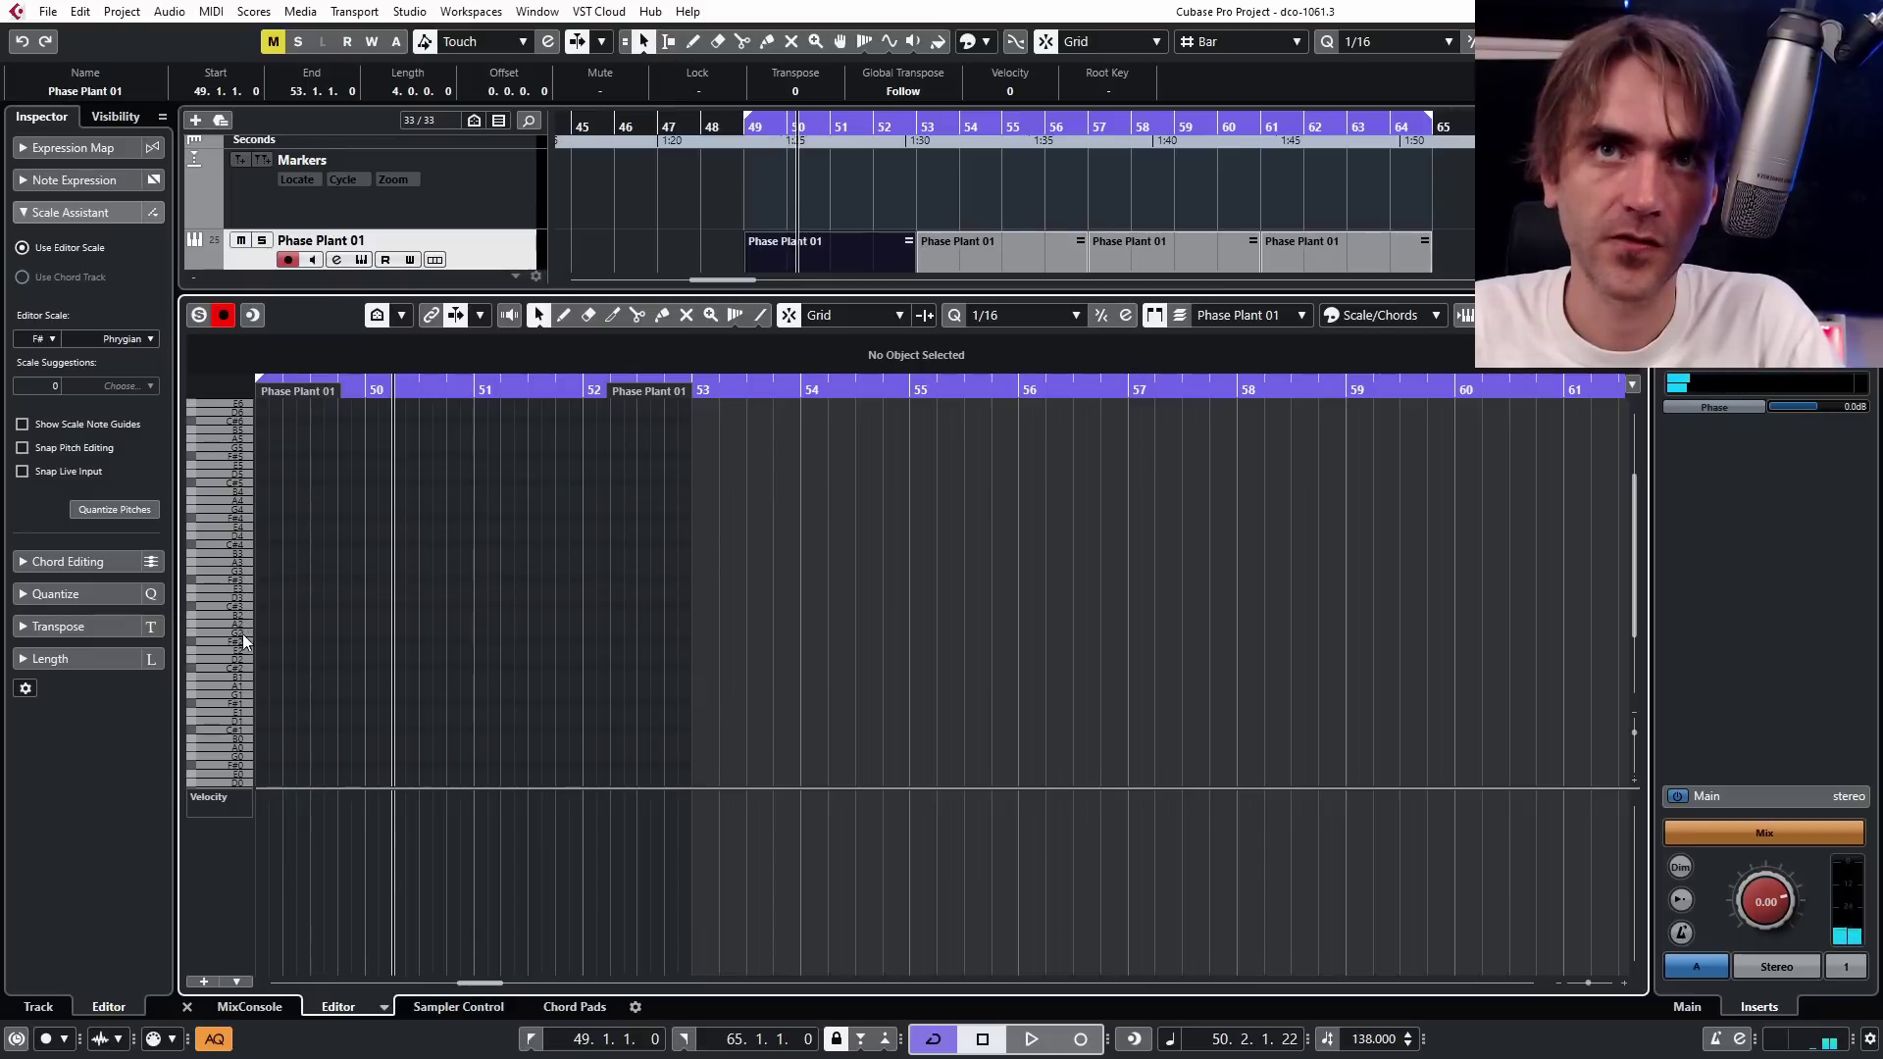
# Draw a sixteenth-note melody in bar 49 from repeated F#2 notes with higher accents, up to 49.4.2, and play it back.
pyautogui.keyDown('ctrl'); pyautogui.scroll(4, 271, 635); pyautogui.keyUp('ctrl')
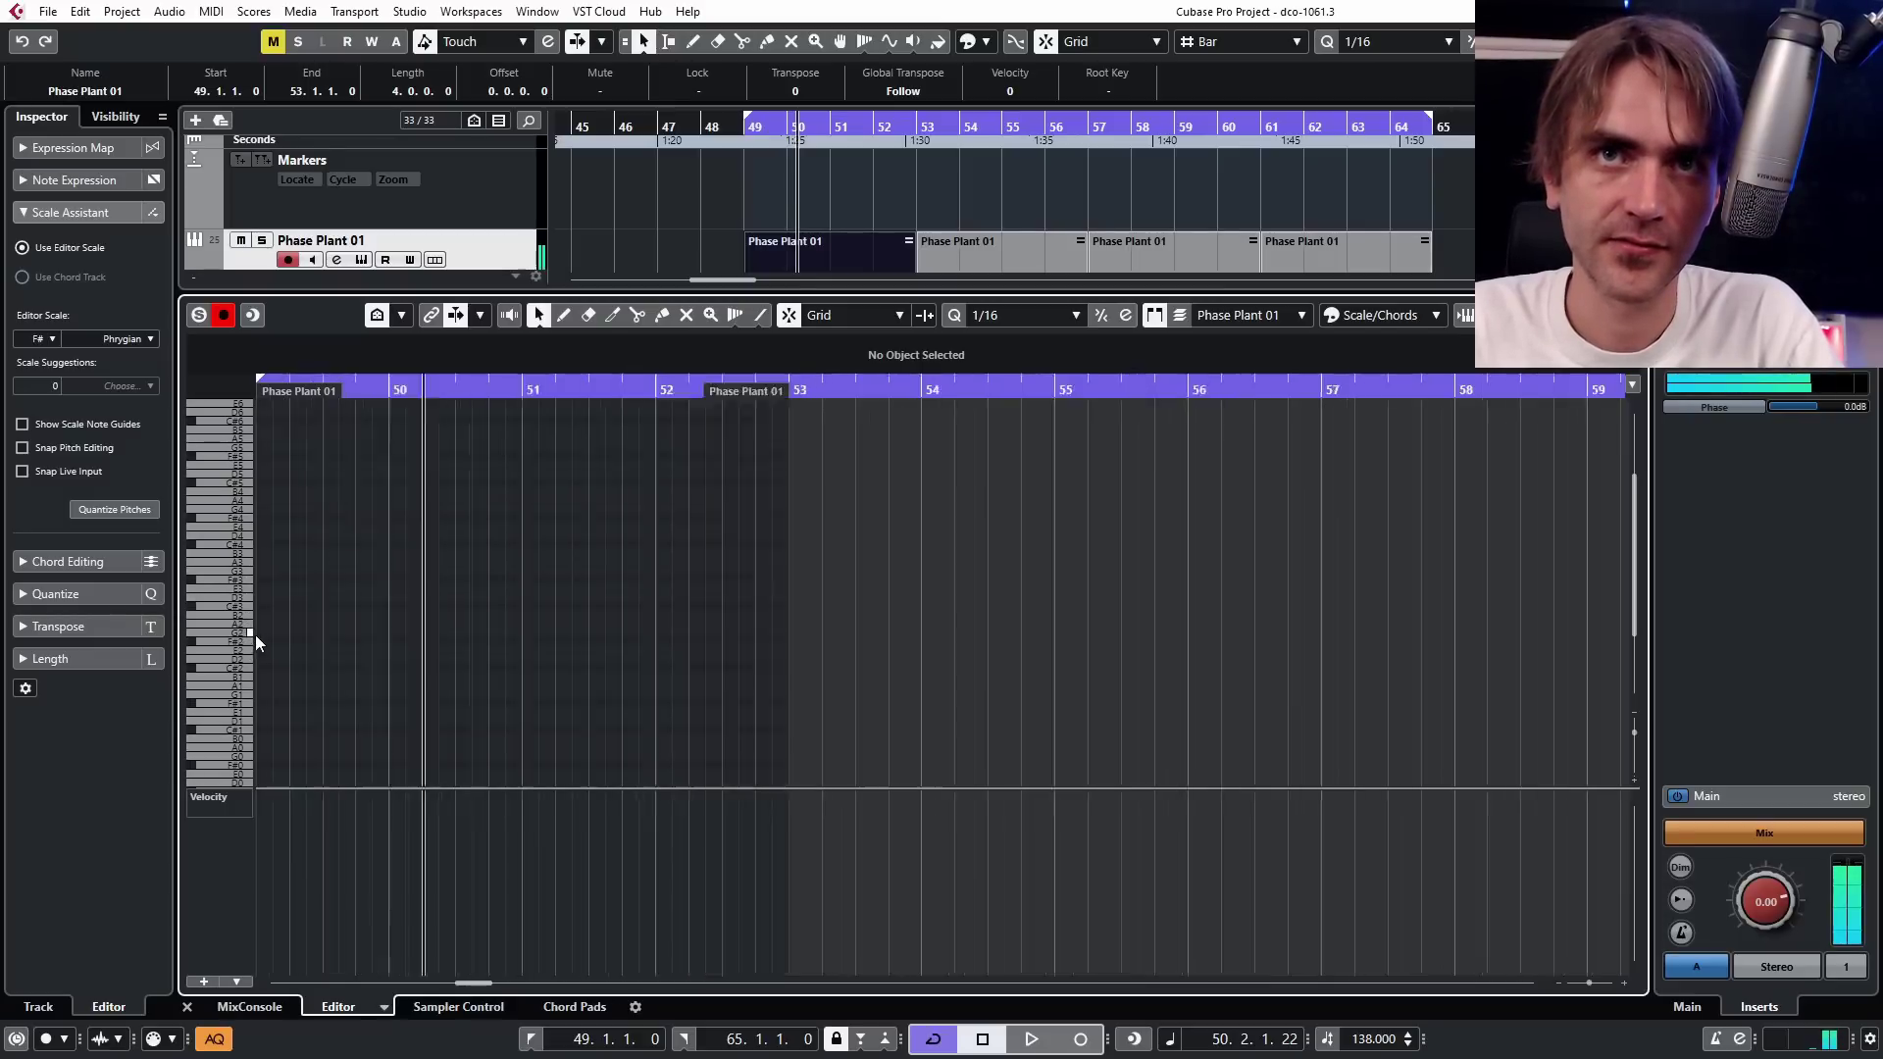
pyautogui.hscroll(-3, 270, 636)
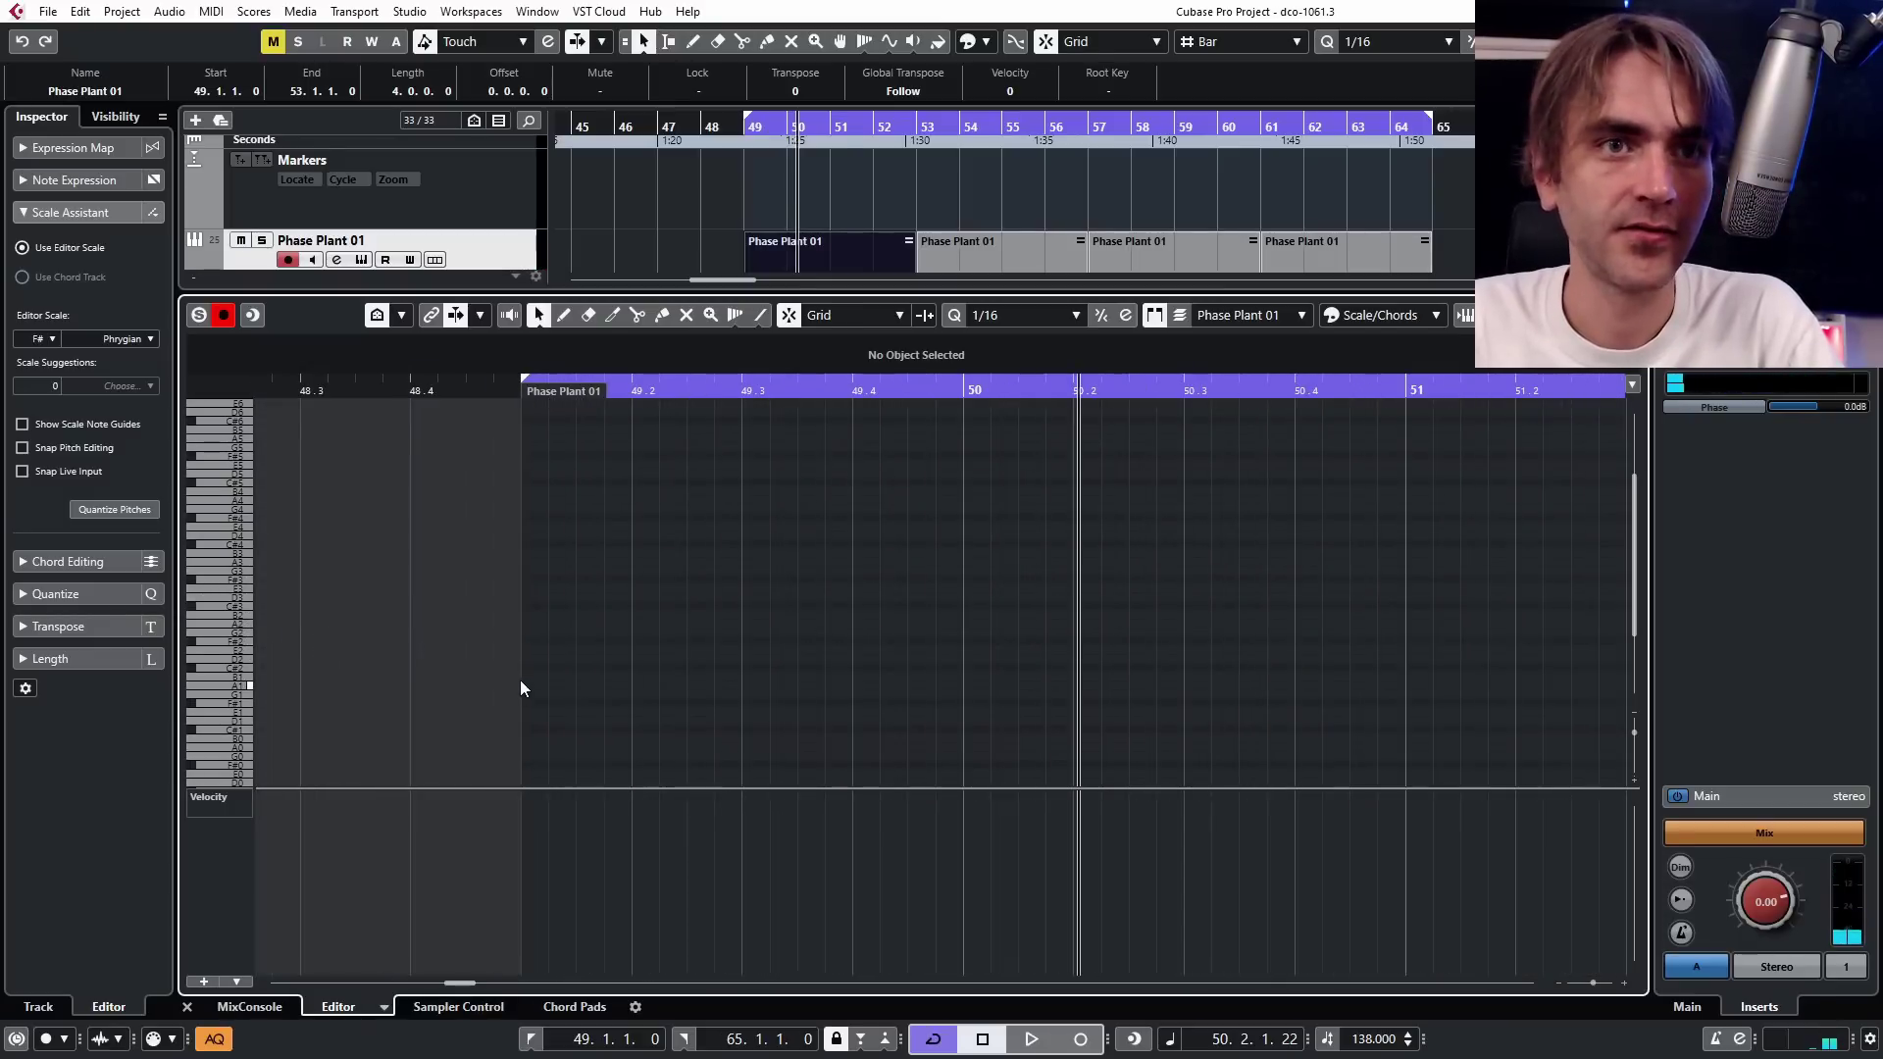
pyautogui.click(695, 47)
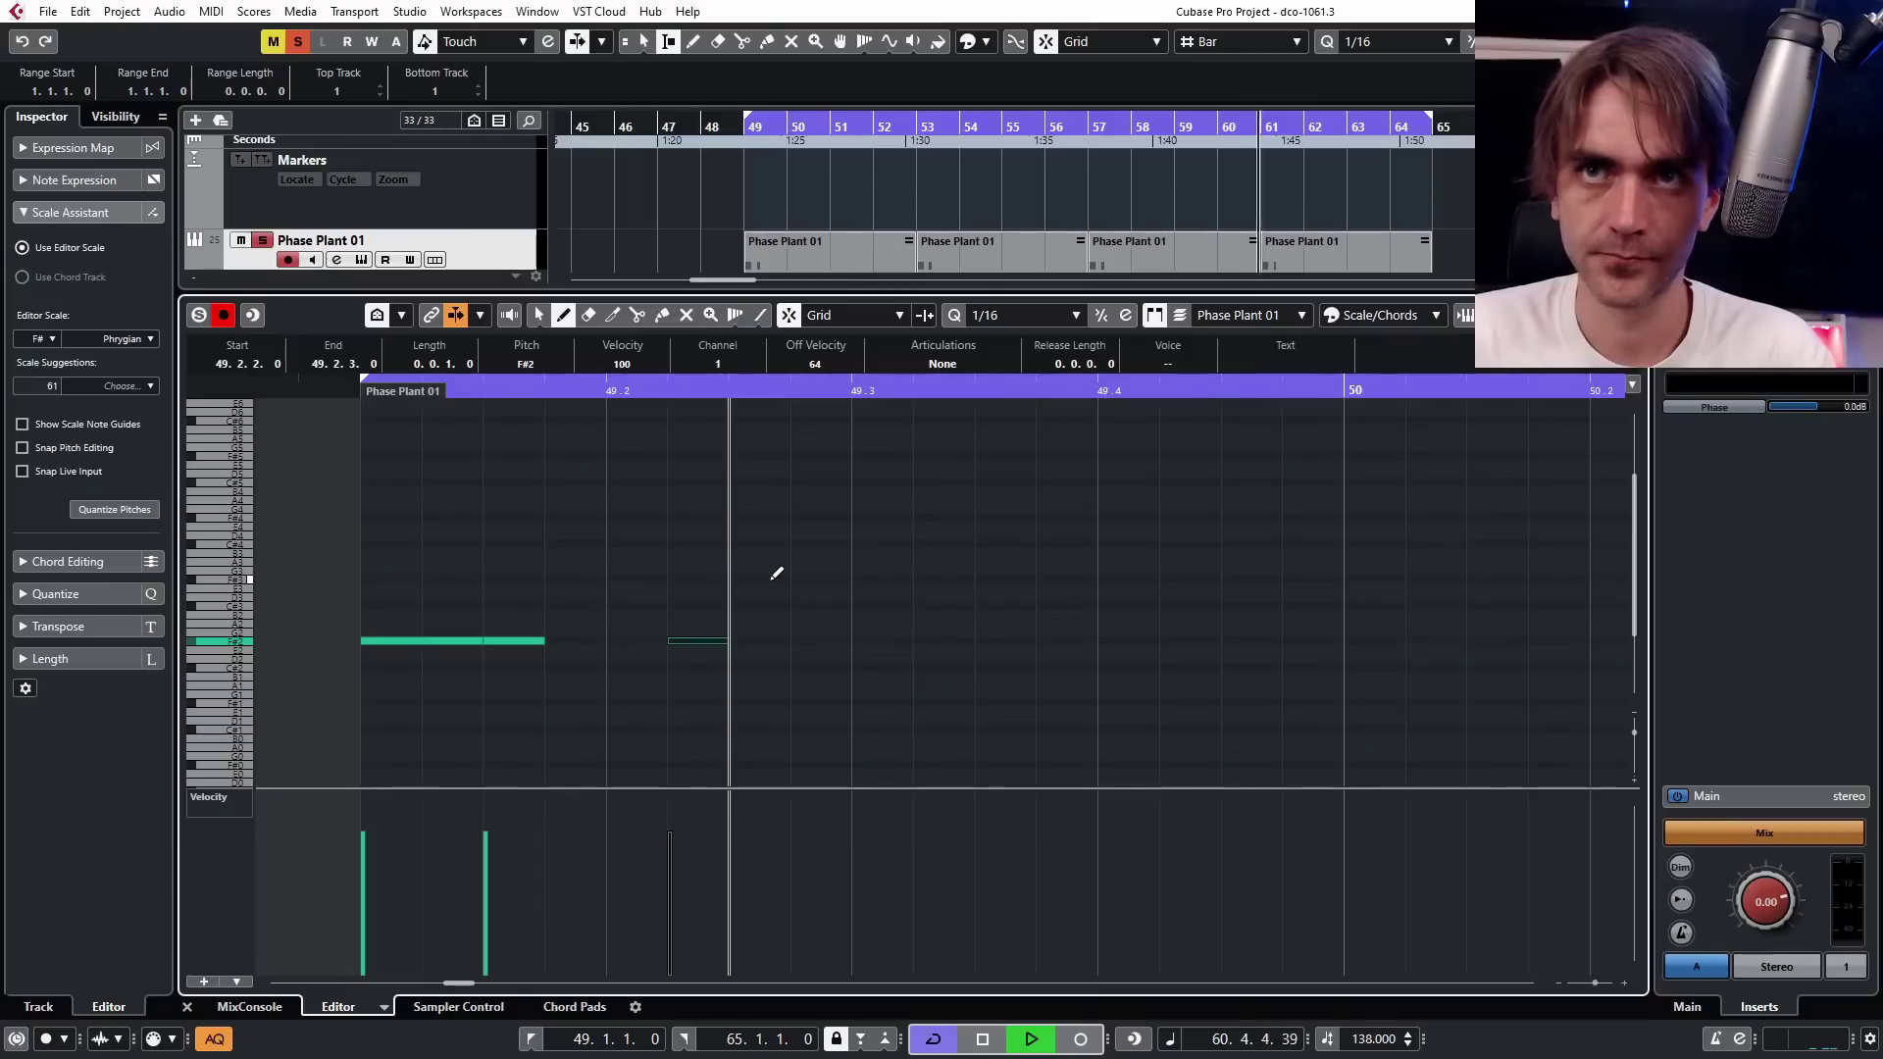
pyautogui.click(796, 579)
pyautogui.click(773, 569)
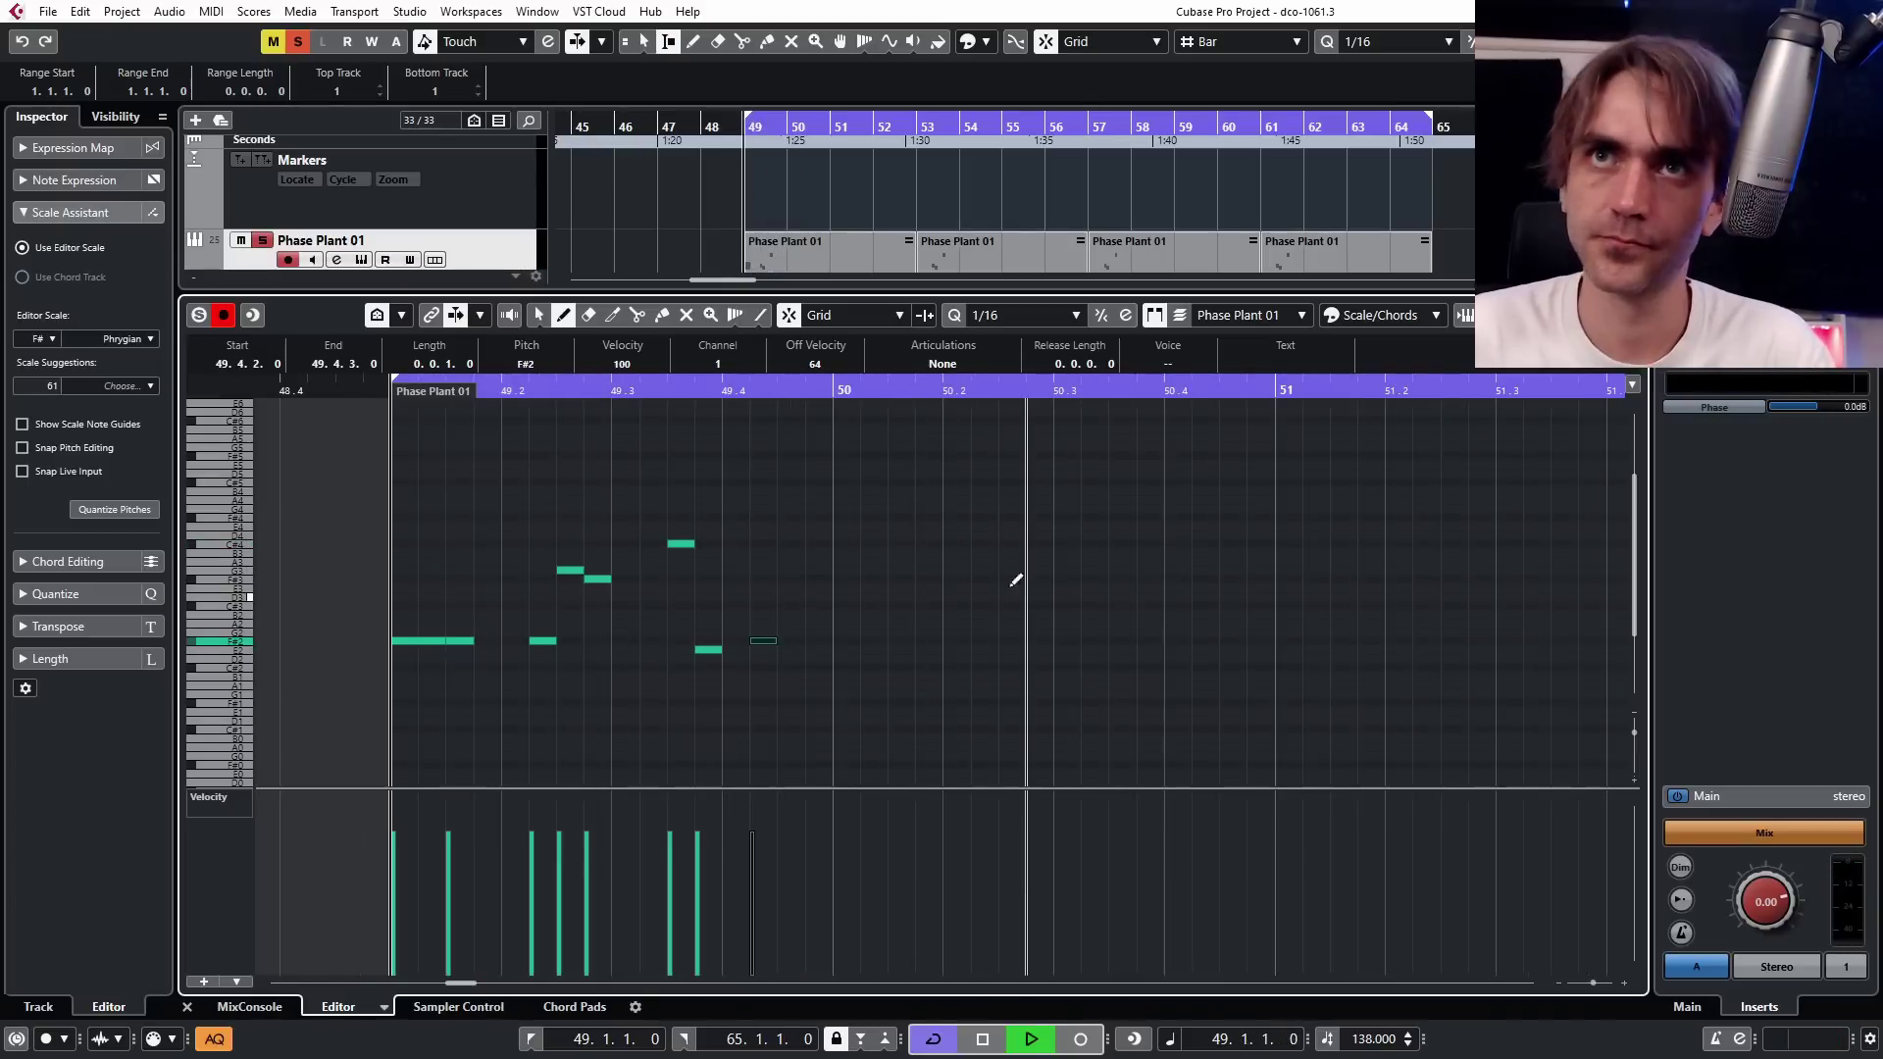
pyautogui.press('space')
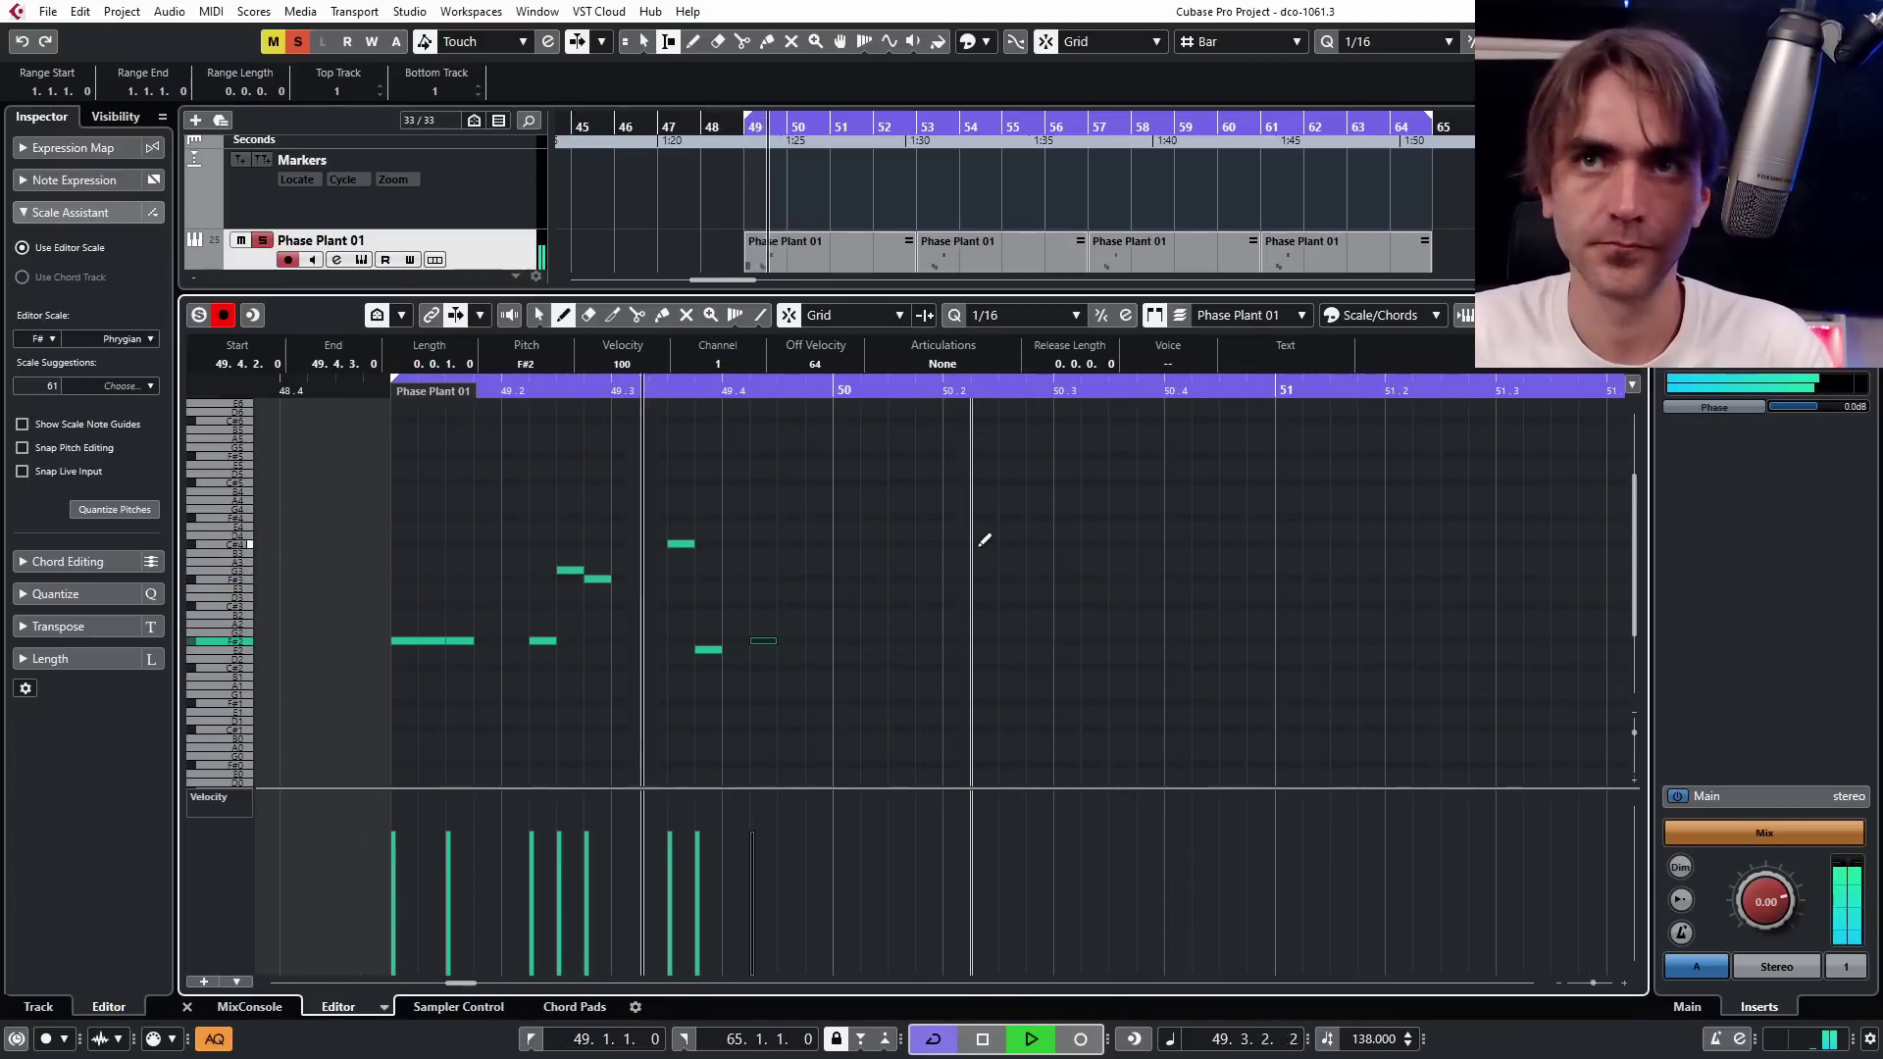
# Finish the bar 49 melody with an F#1 at 49.4.3 and a G2 on the last sixteenth, checking it in playback.
pyautogui.moveTo(839, 641); pyautogui.dragTo(832, 696)
pyautogui.press('1')
pyautogui.press('space')
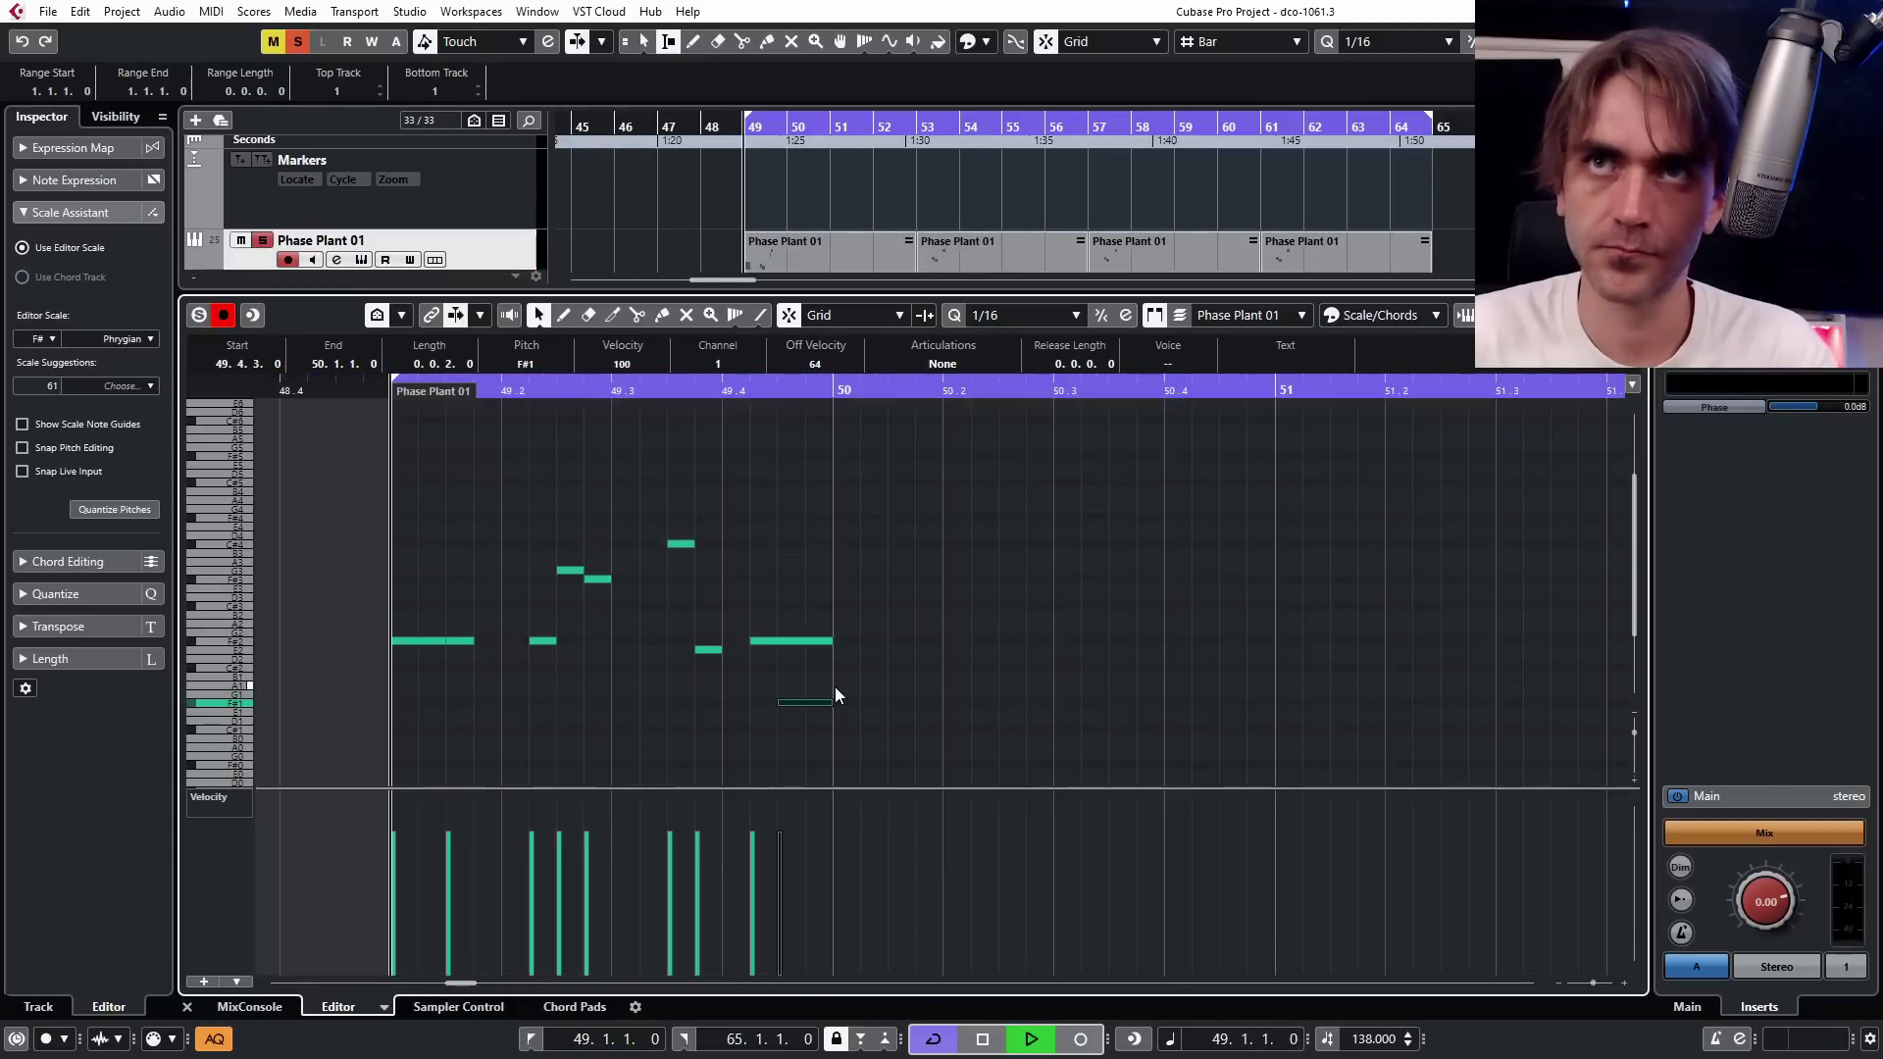
pyautogui.press('space')
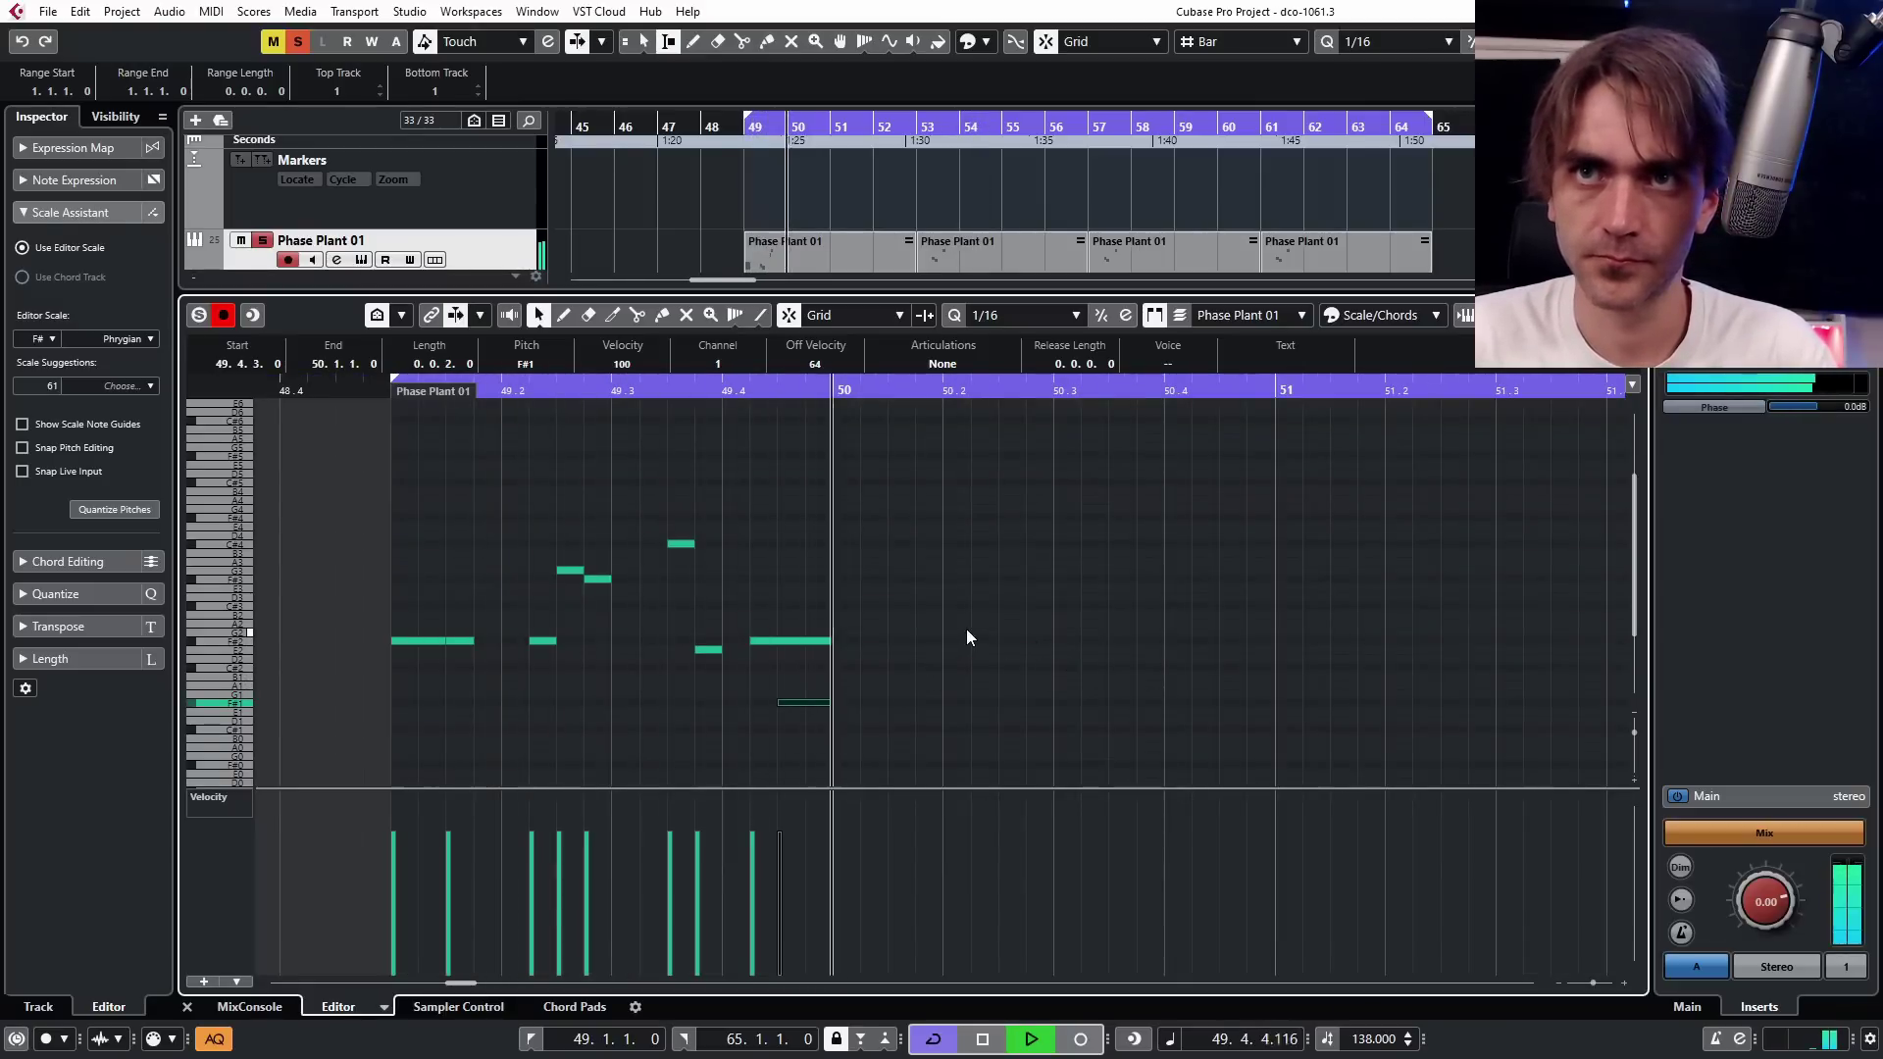
# Duplicate all the notes of bar 49 into bar 50 and restart playback.
pyautogui.moveTo(924, 457); pyautogui.dragTo(272, 763)
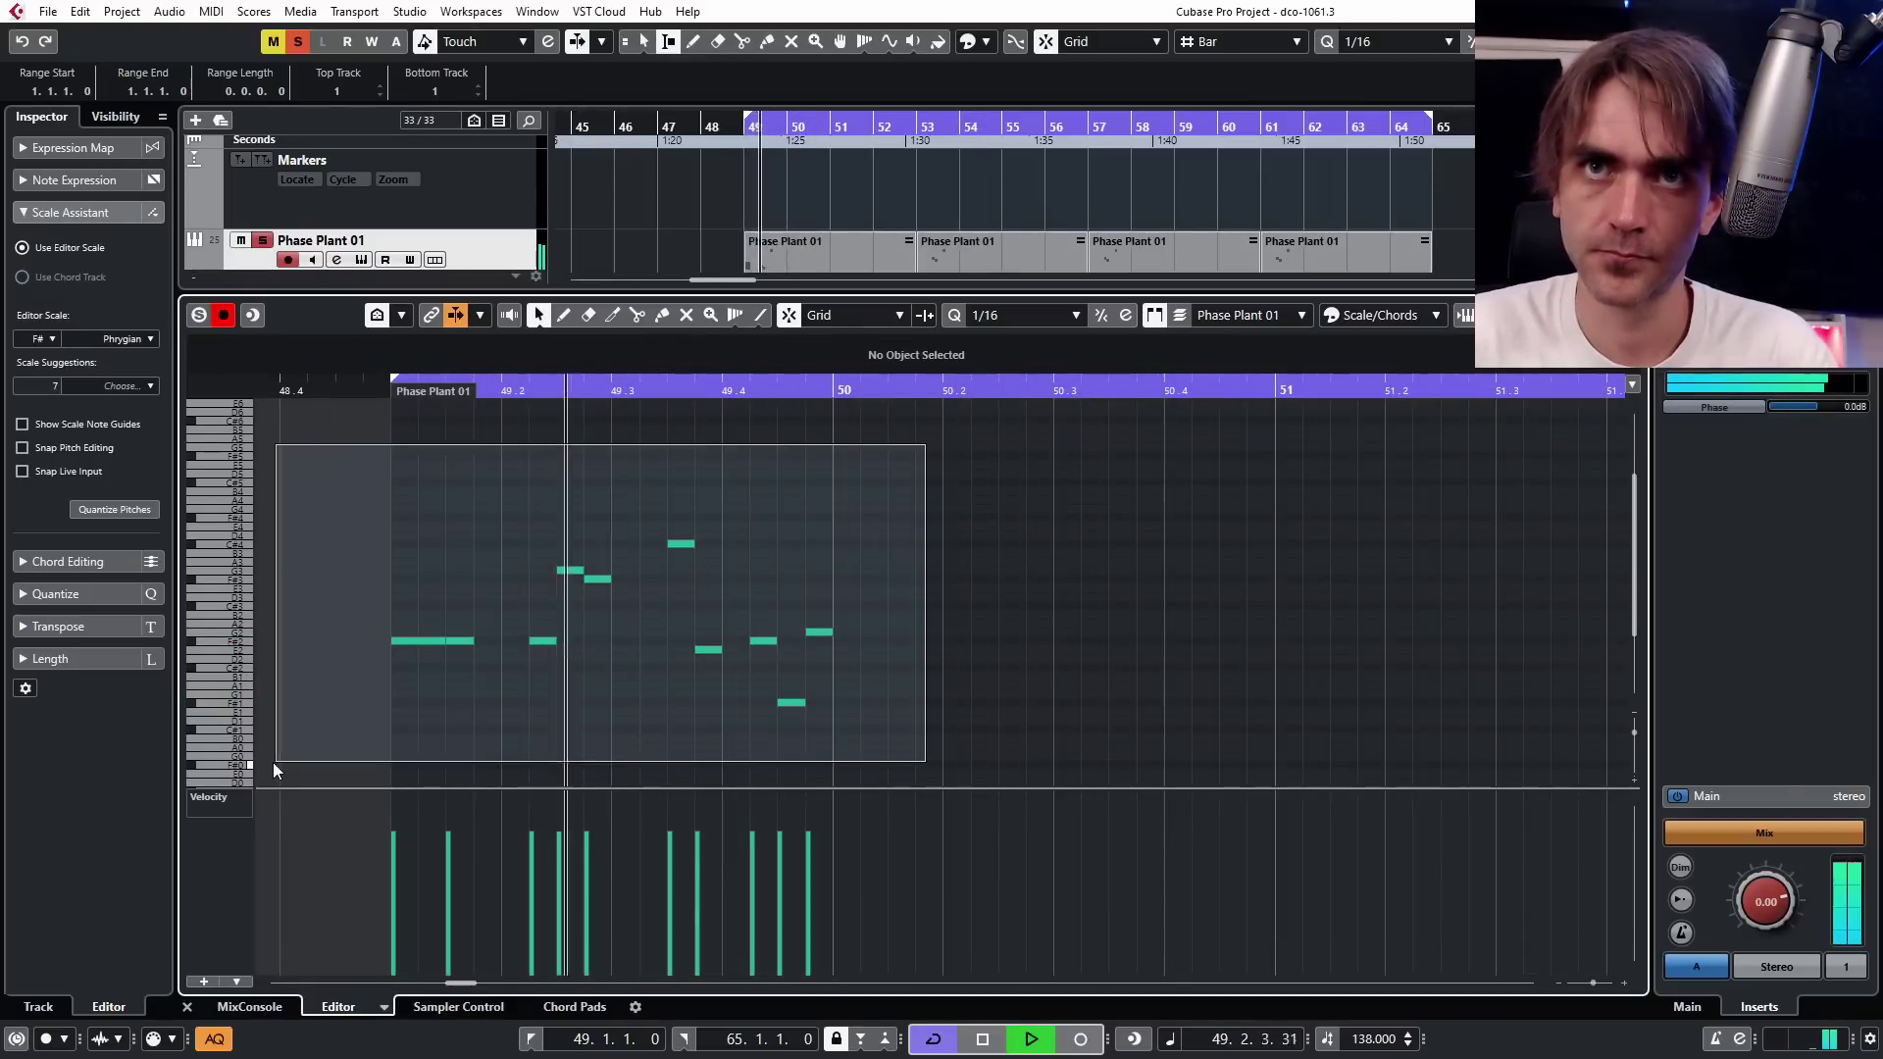
pyautogui.hotkey('ctrl', 'd')
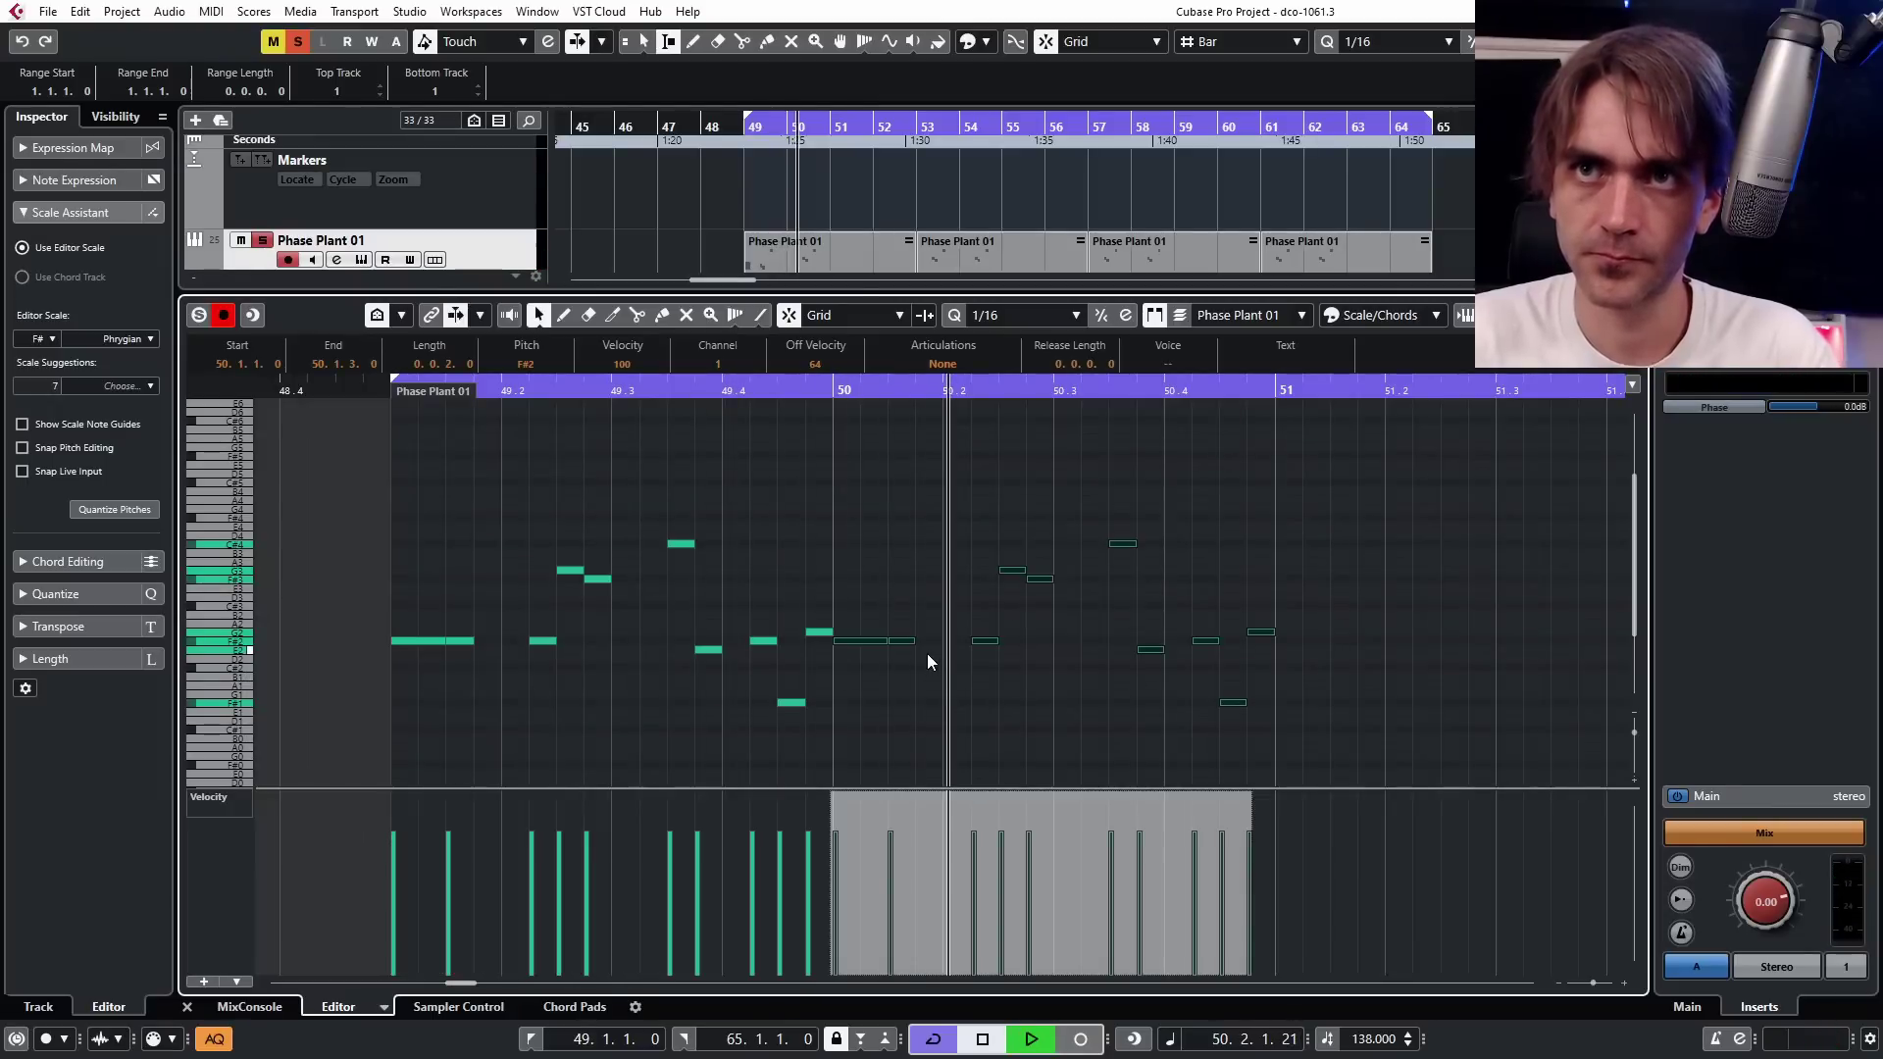
pyautogui.press('space')
pyautogui.press('space')
# Move the first two F#2 notes of bar 50 one sixteenth later and close the Key Editor.
pyautogui.click(849, 599)
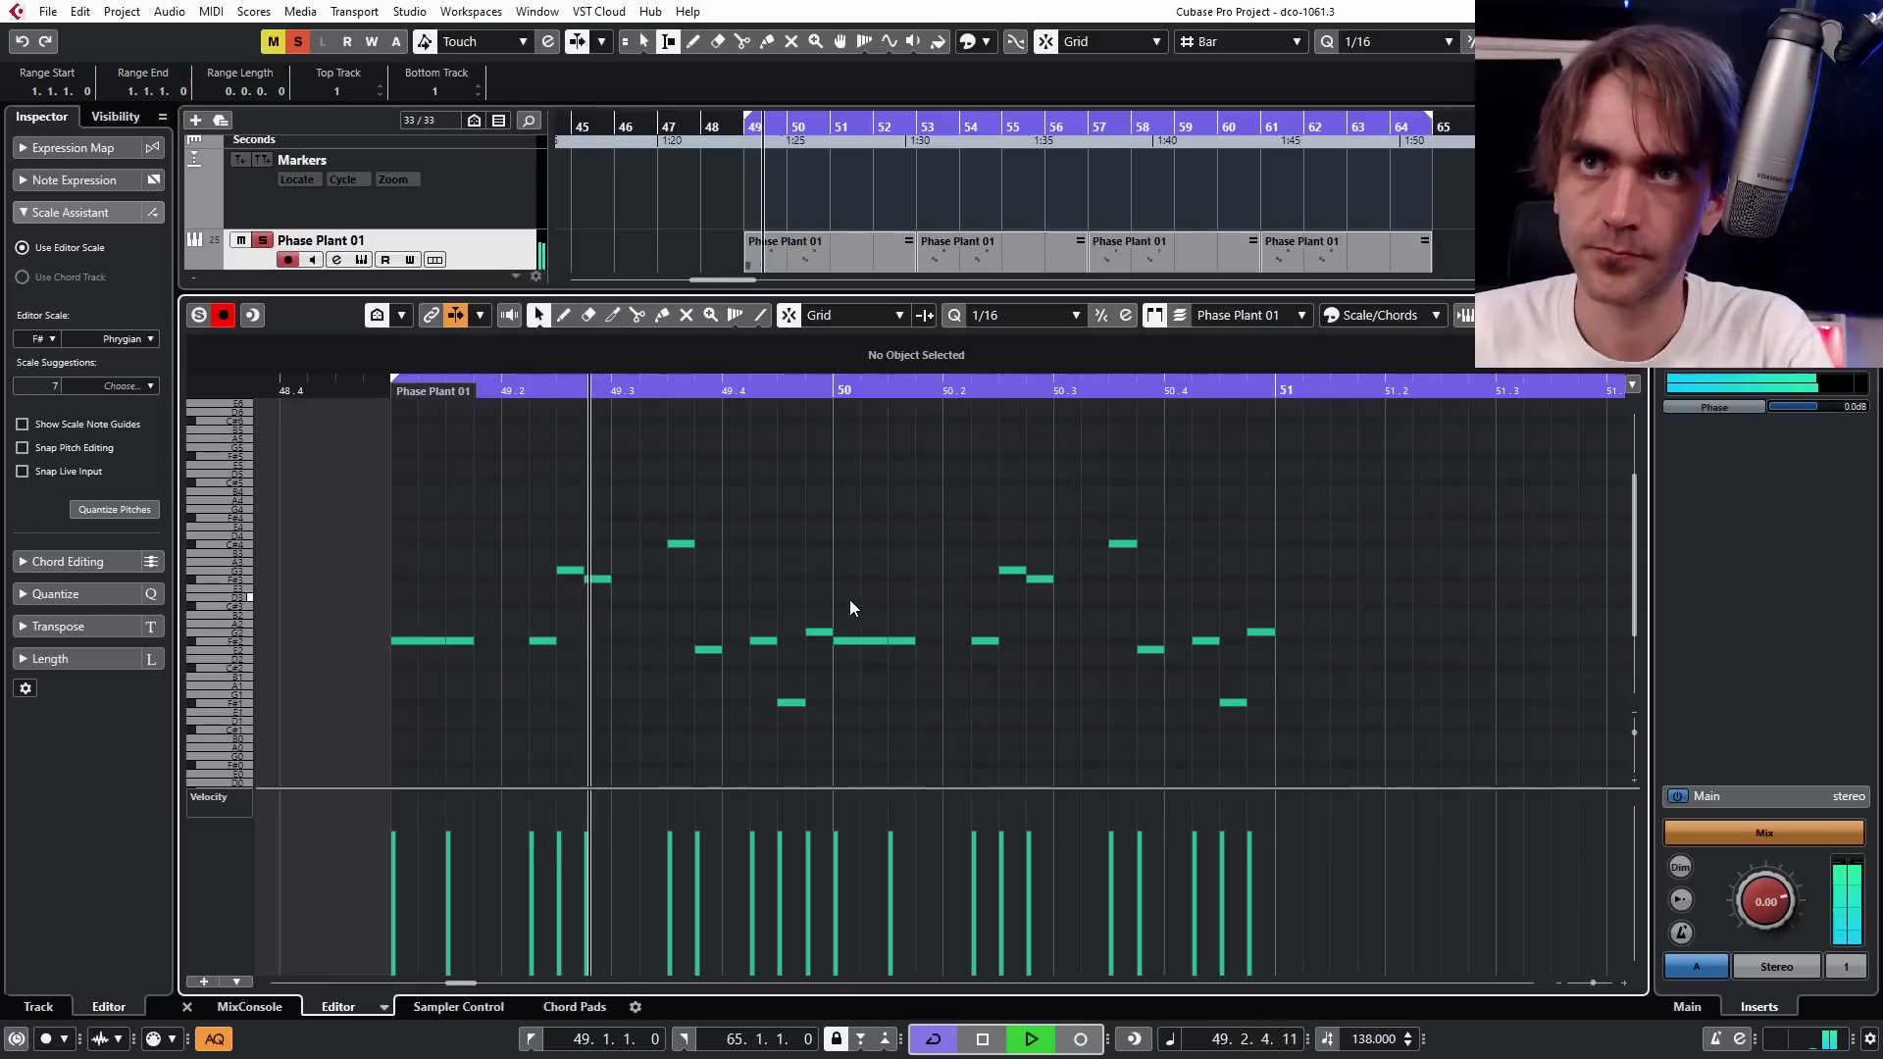
pyautogui.moveTo(868, 598); pyautogui.dragTo(945, 721)
pyautogui.hotkey('ctrl', 'Right')
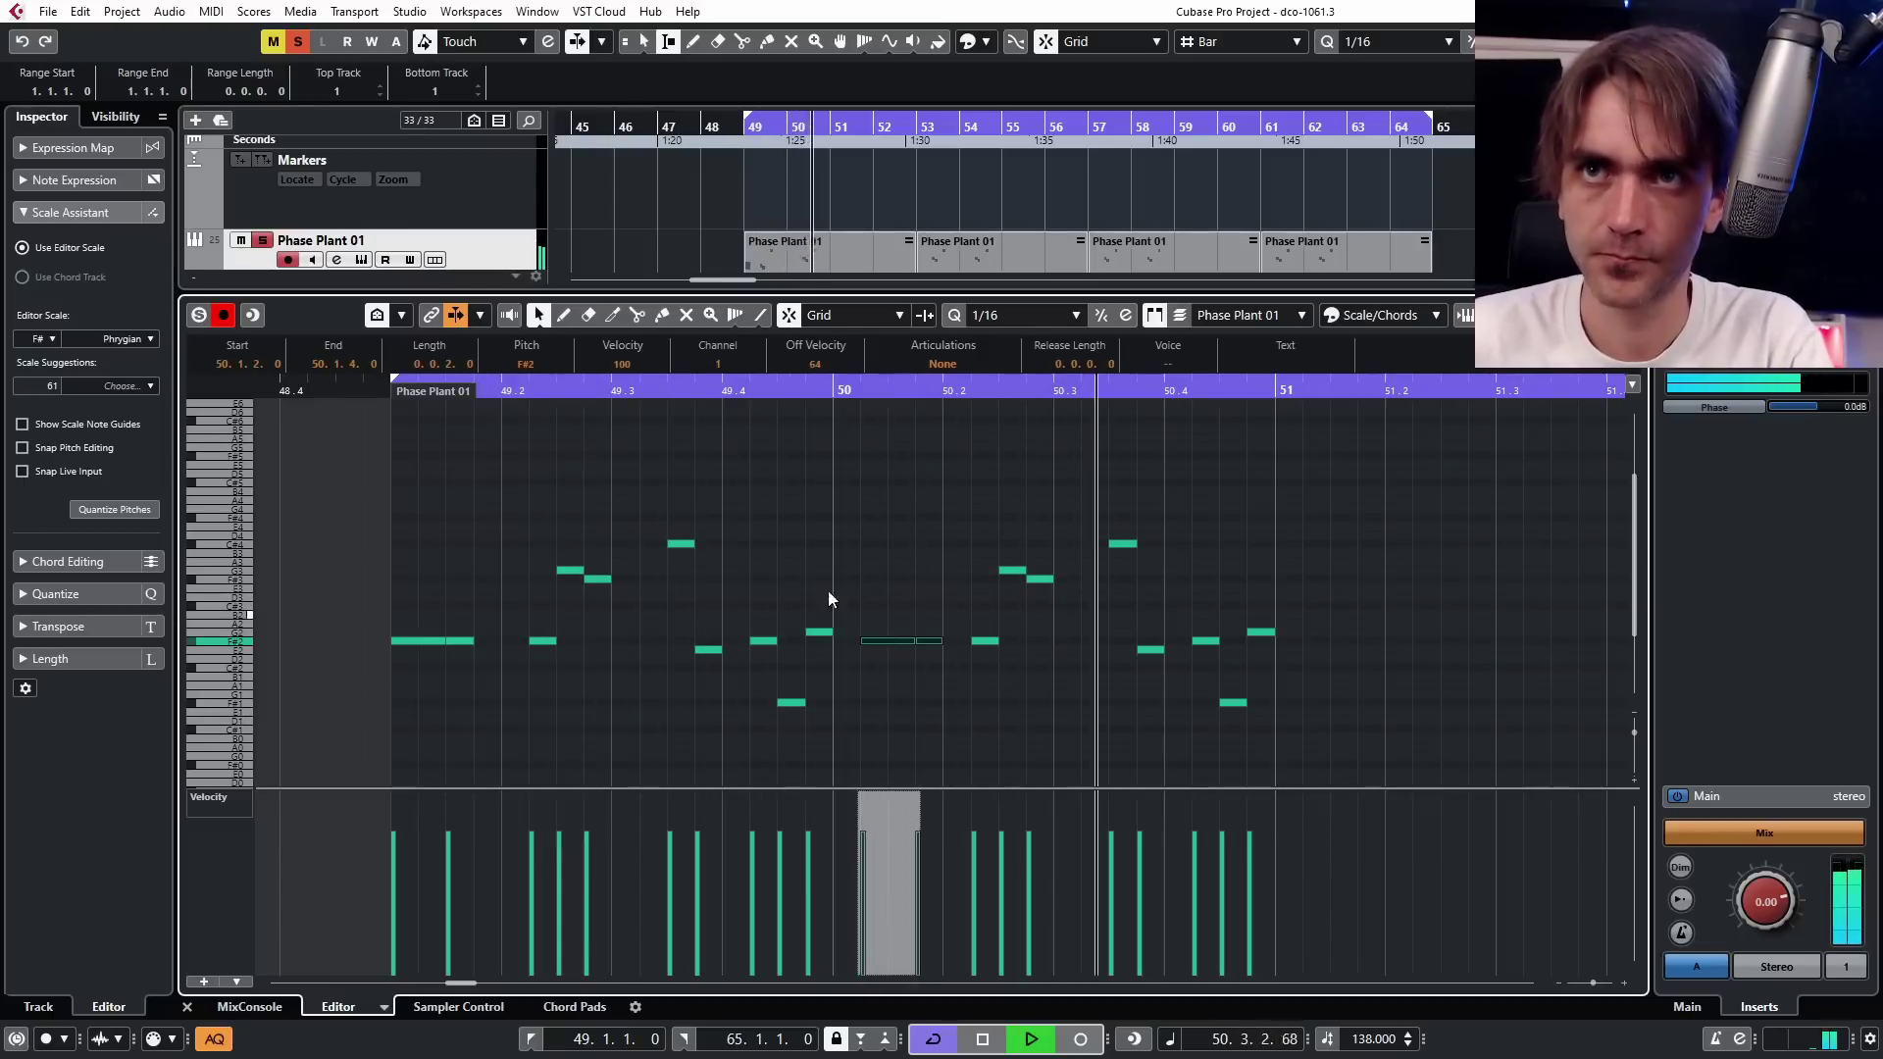
pyautogui.click(883, 594)
pyautogui.press('Return')
# Shorten the Phase Plant 01 parts to two bars and fill the gaps up to bar 65 with shared copies.
pyautogui.scroll(-2, 695, 618)
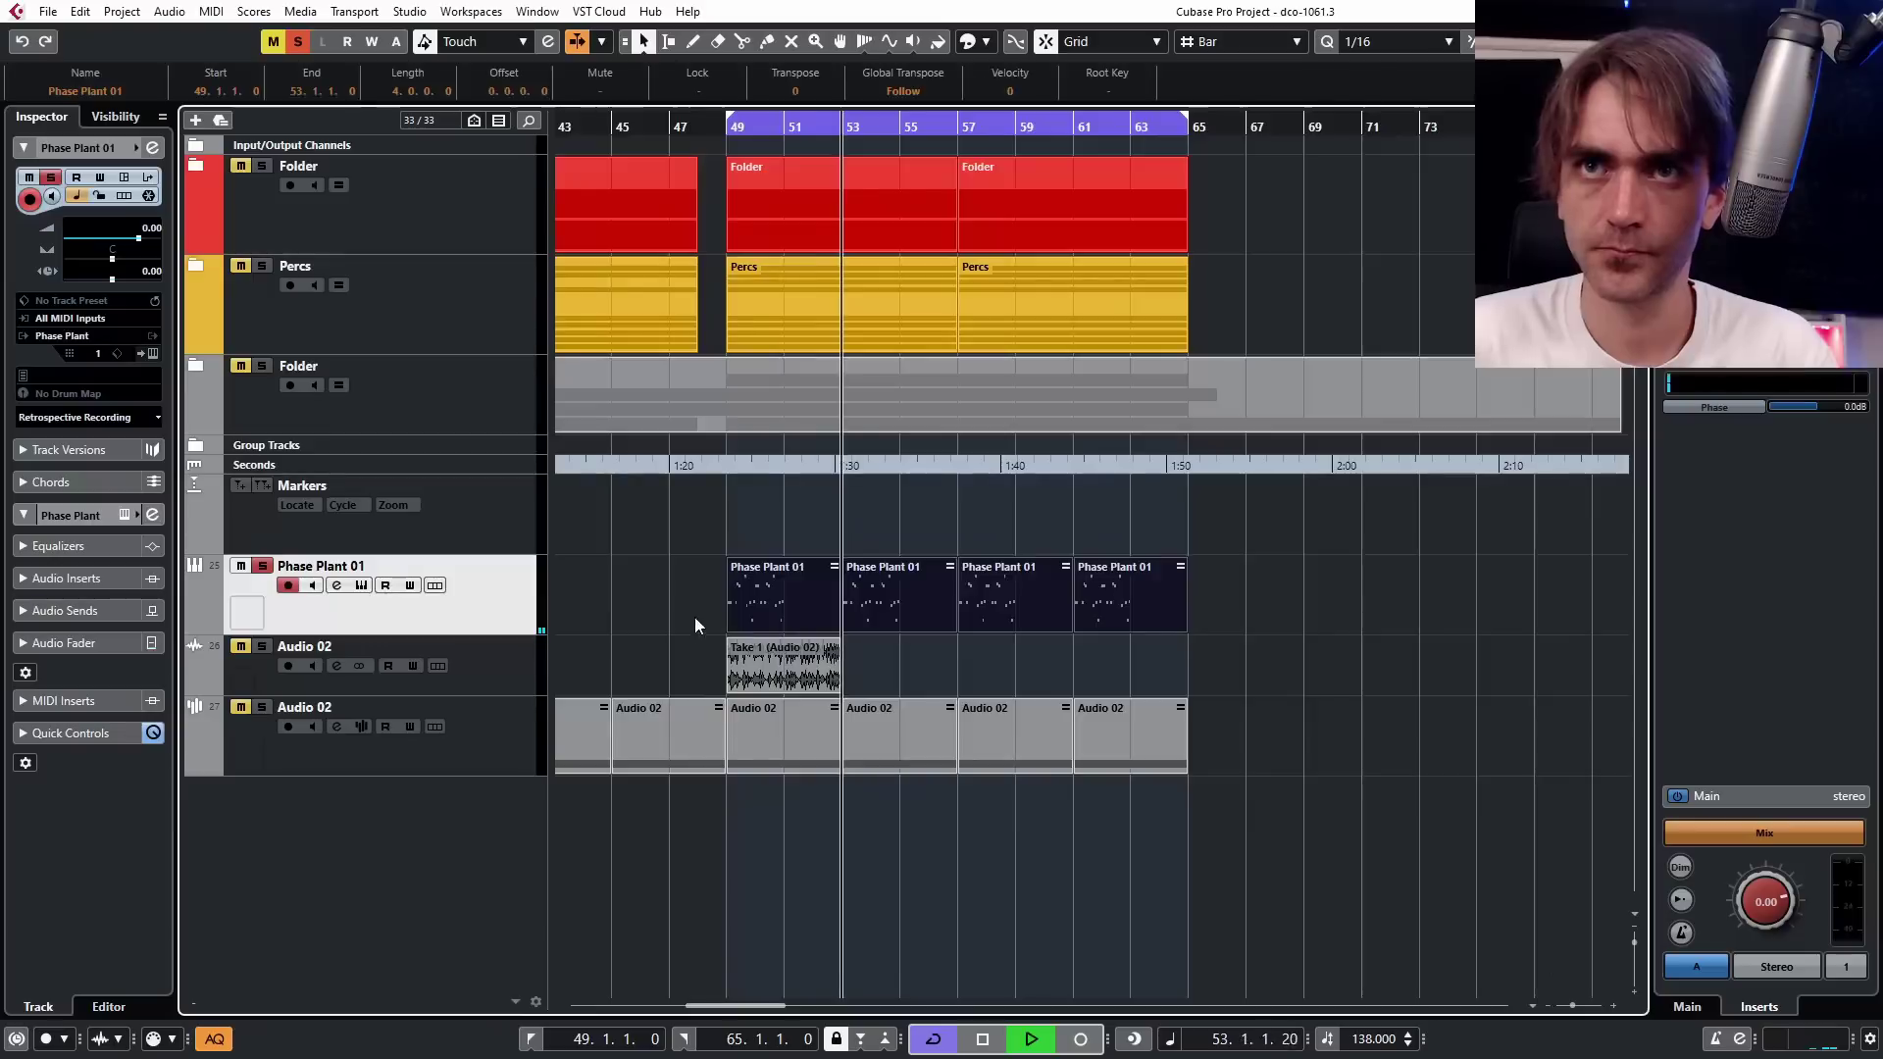
pyautogui.scroll(5, 775, 622)
pyautogui.moveTo(949, 628); pyautogui.dragTo(803, 631)
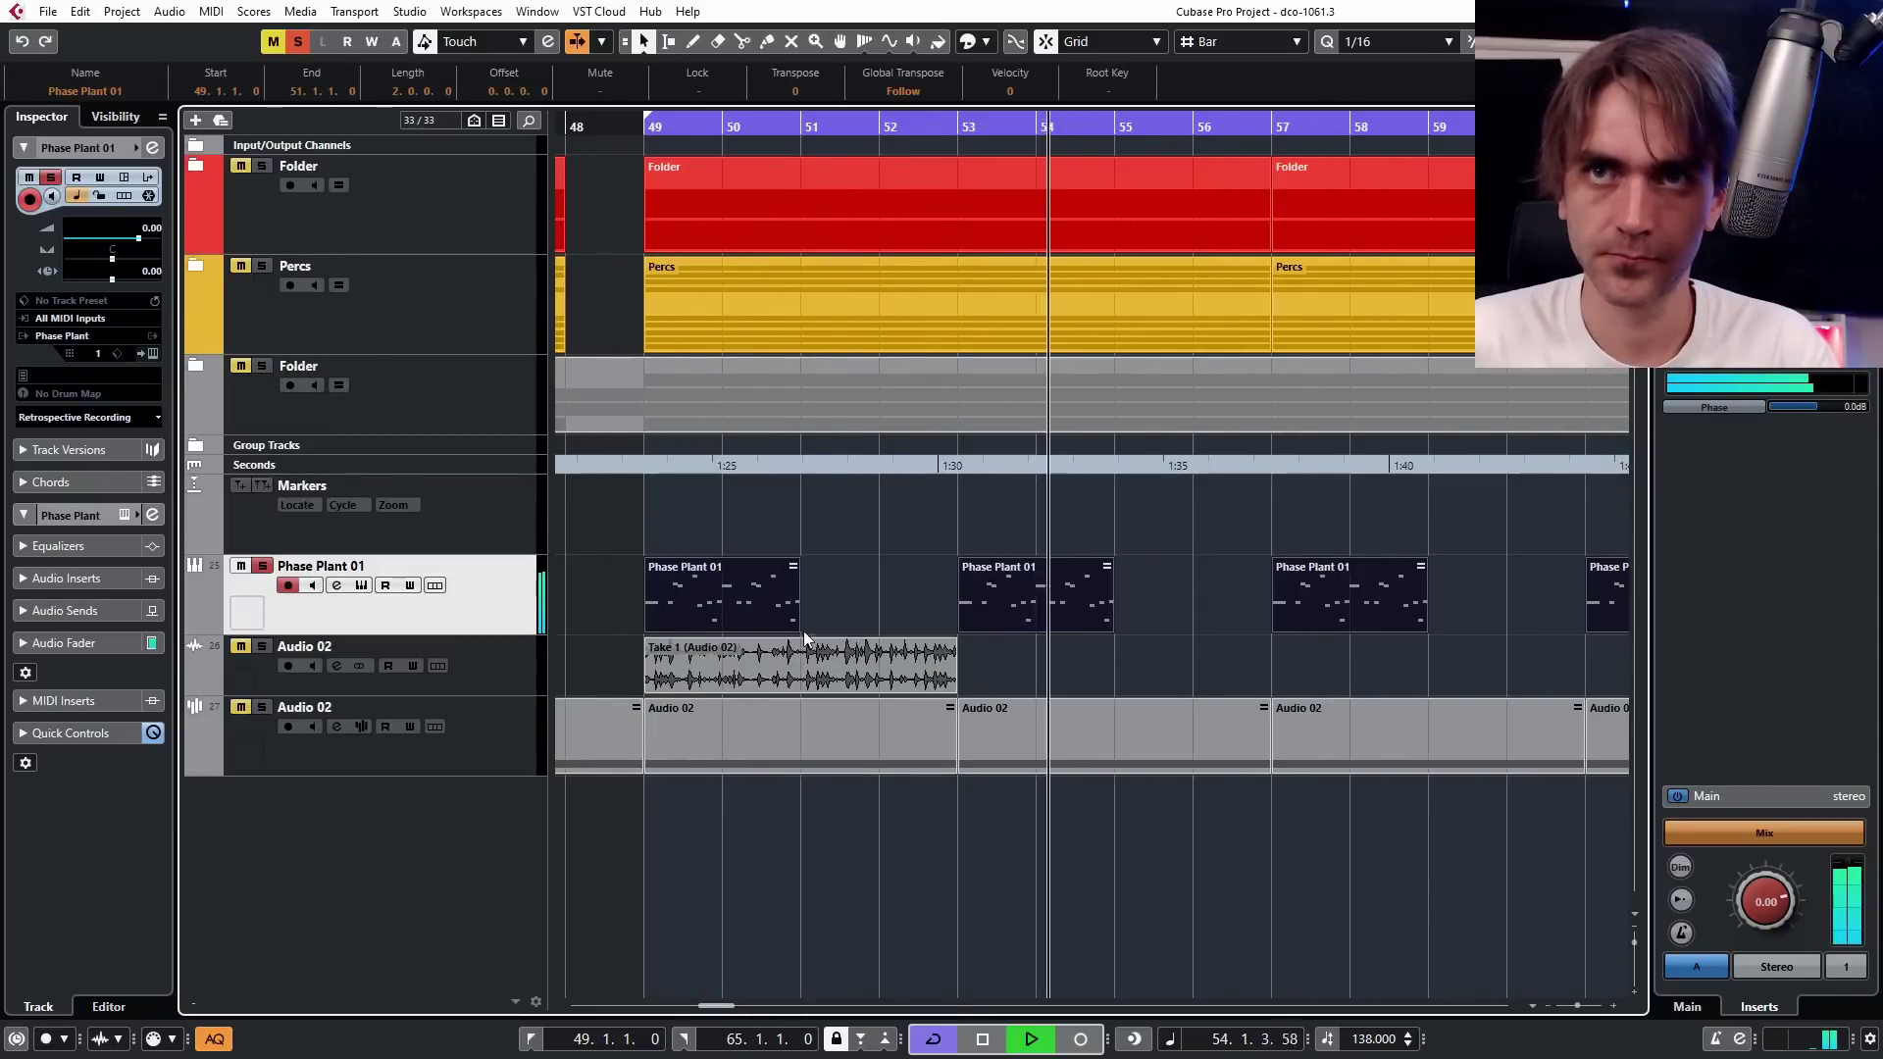
pyautogui.scroll(-3, 857, 549)
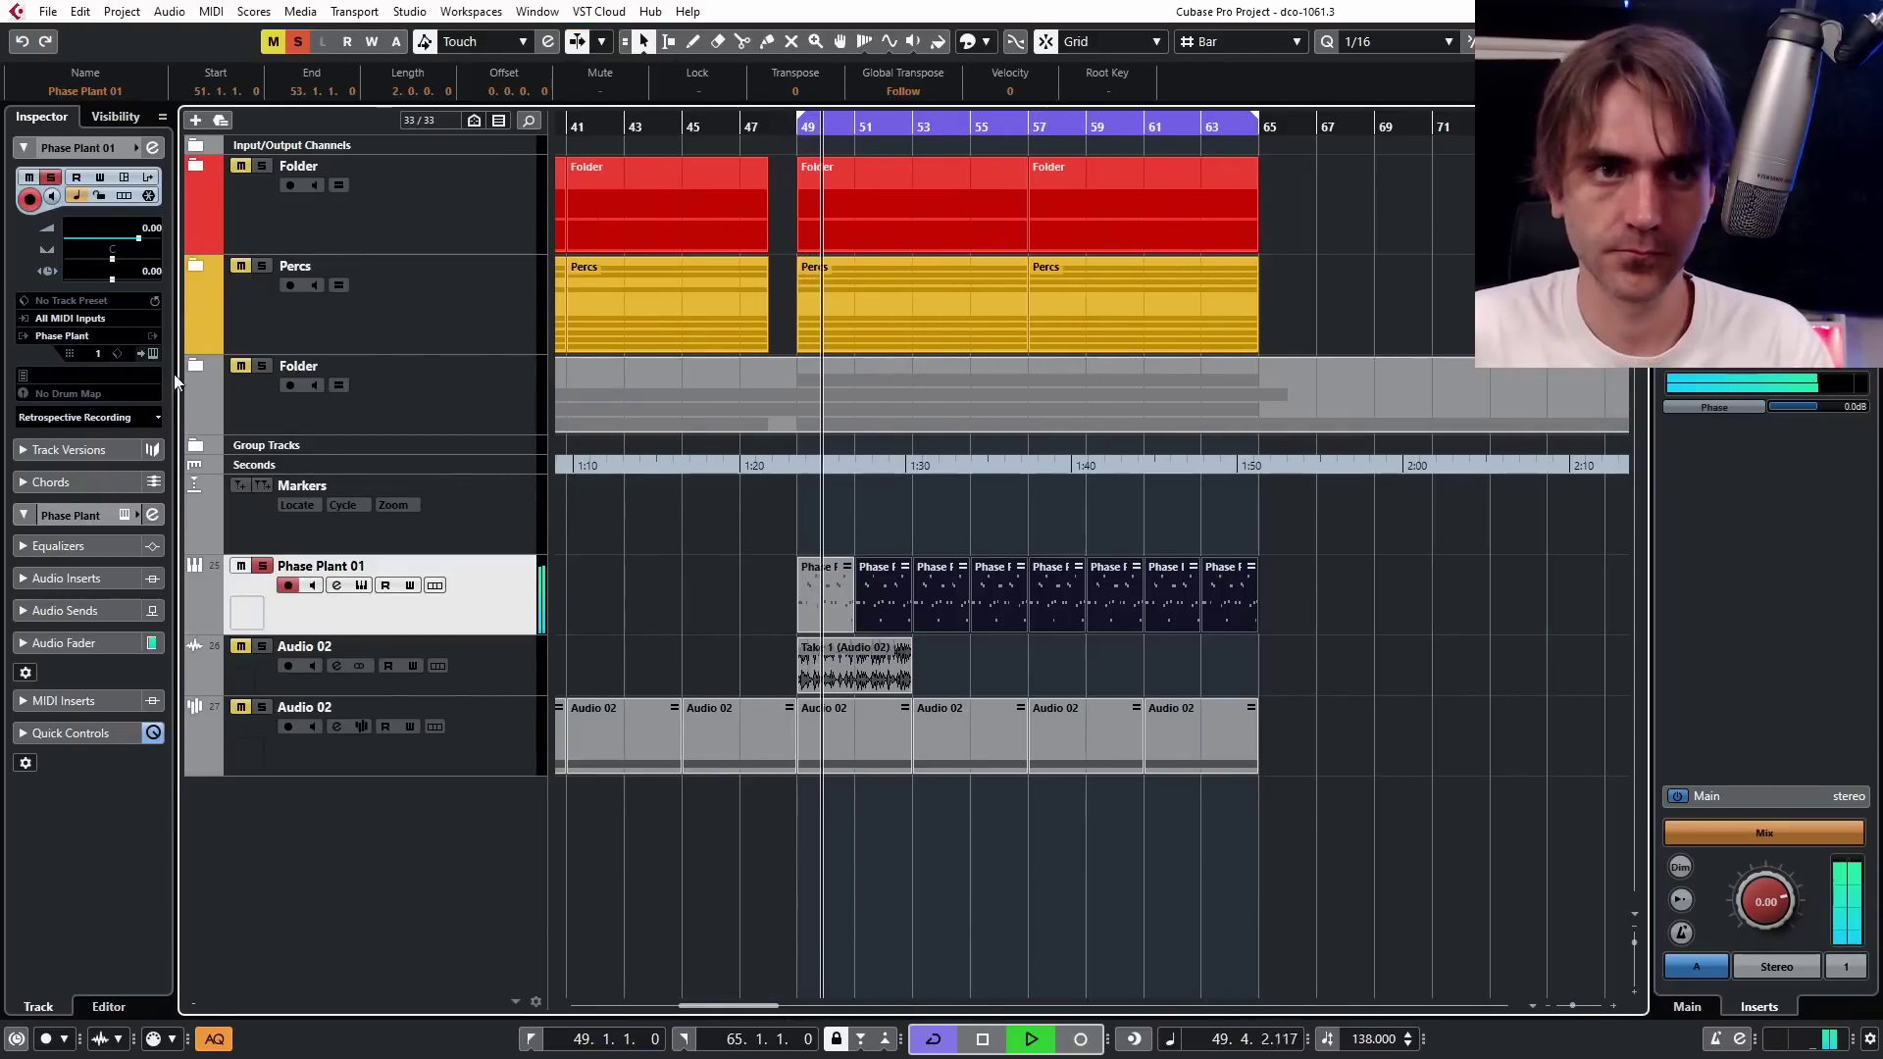
# Unsolo the Phase Plant 01 track and lower its volume to -4.70 dB.
pyautogui.click(263, 567)
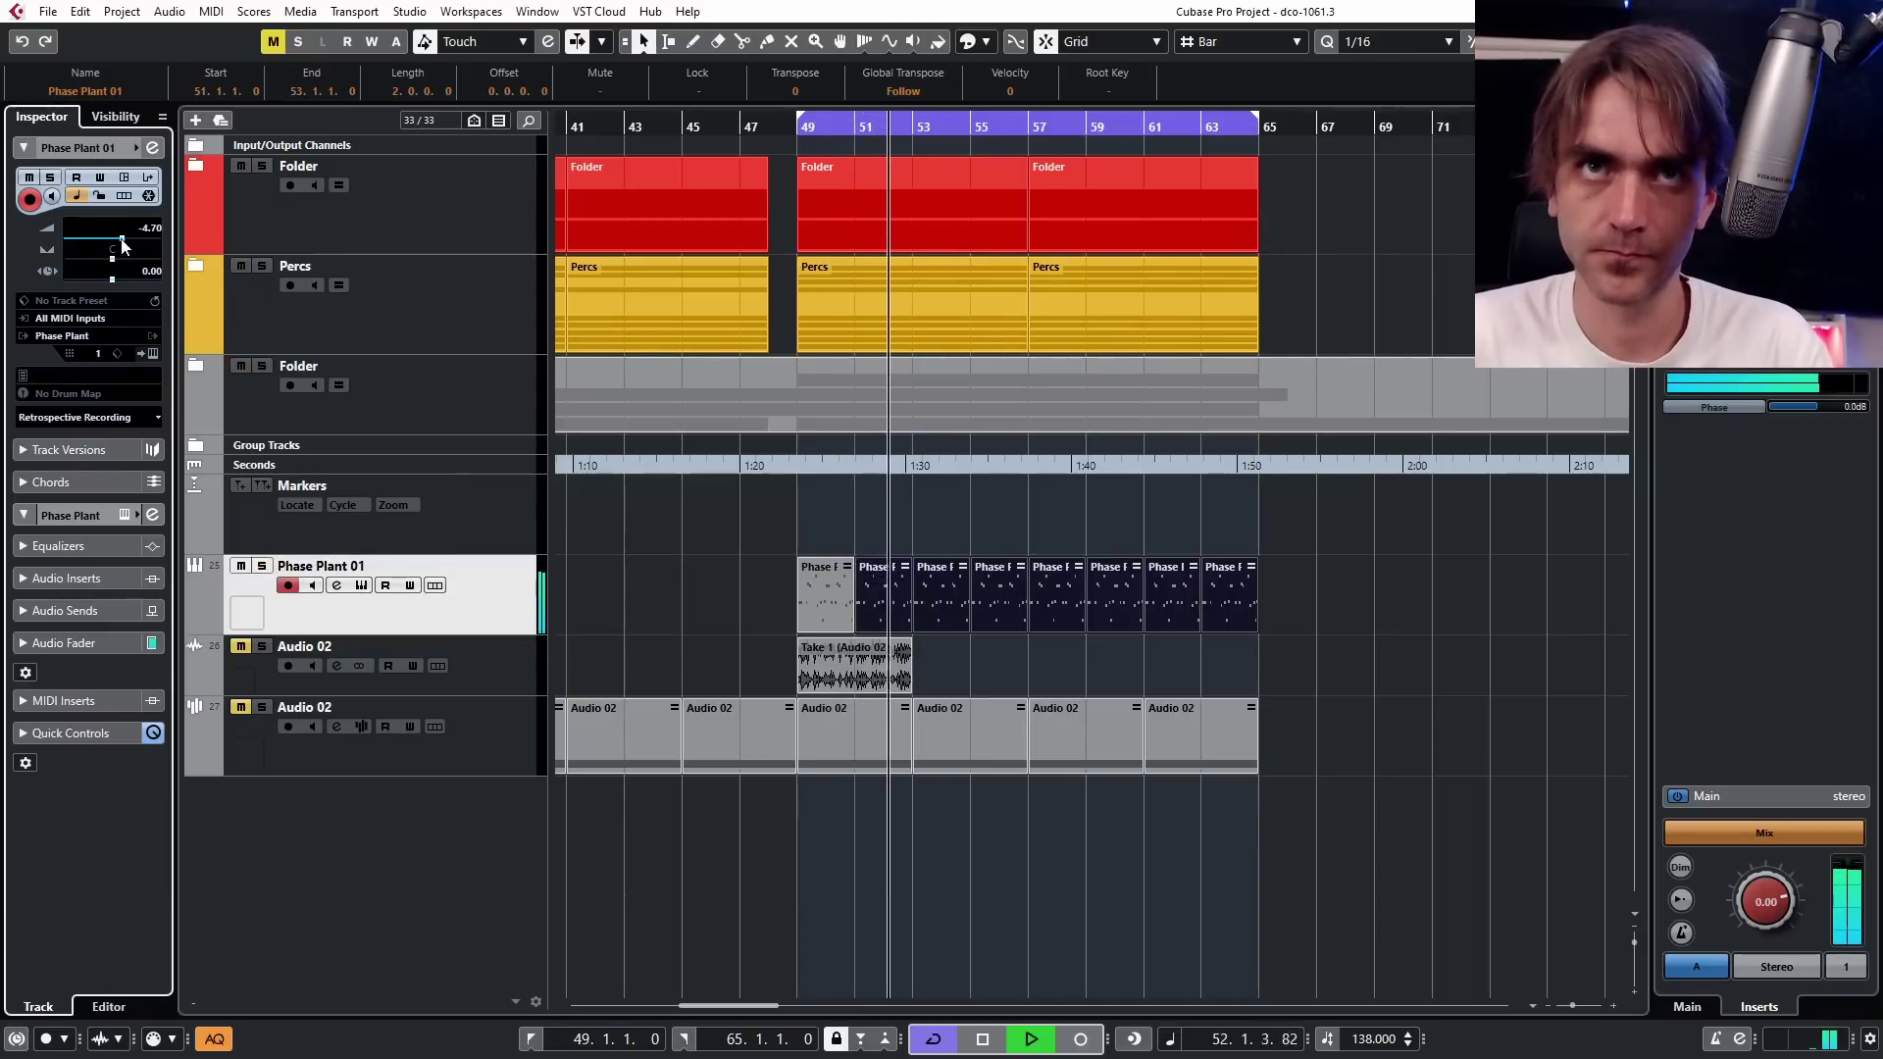
pyautogui.moveTo(138, 238); pyautogui.dragTo(123, 238)
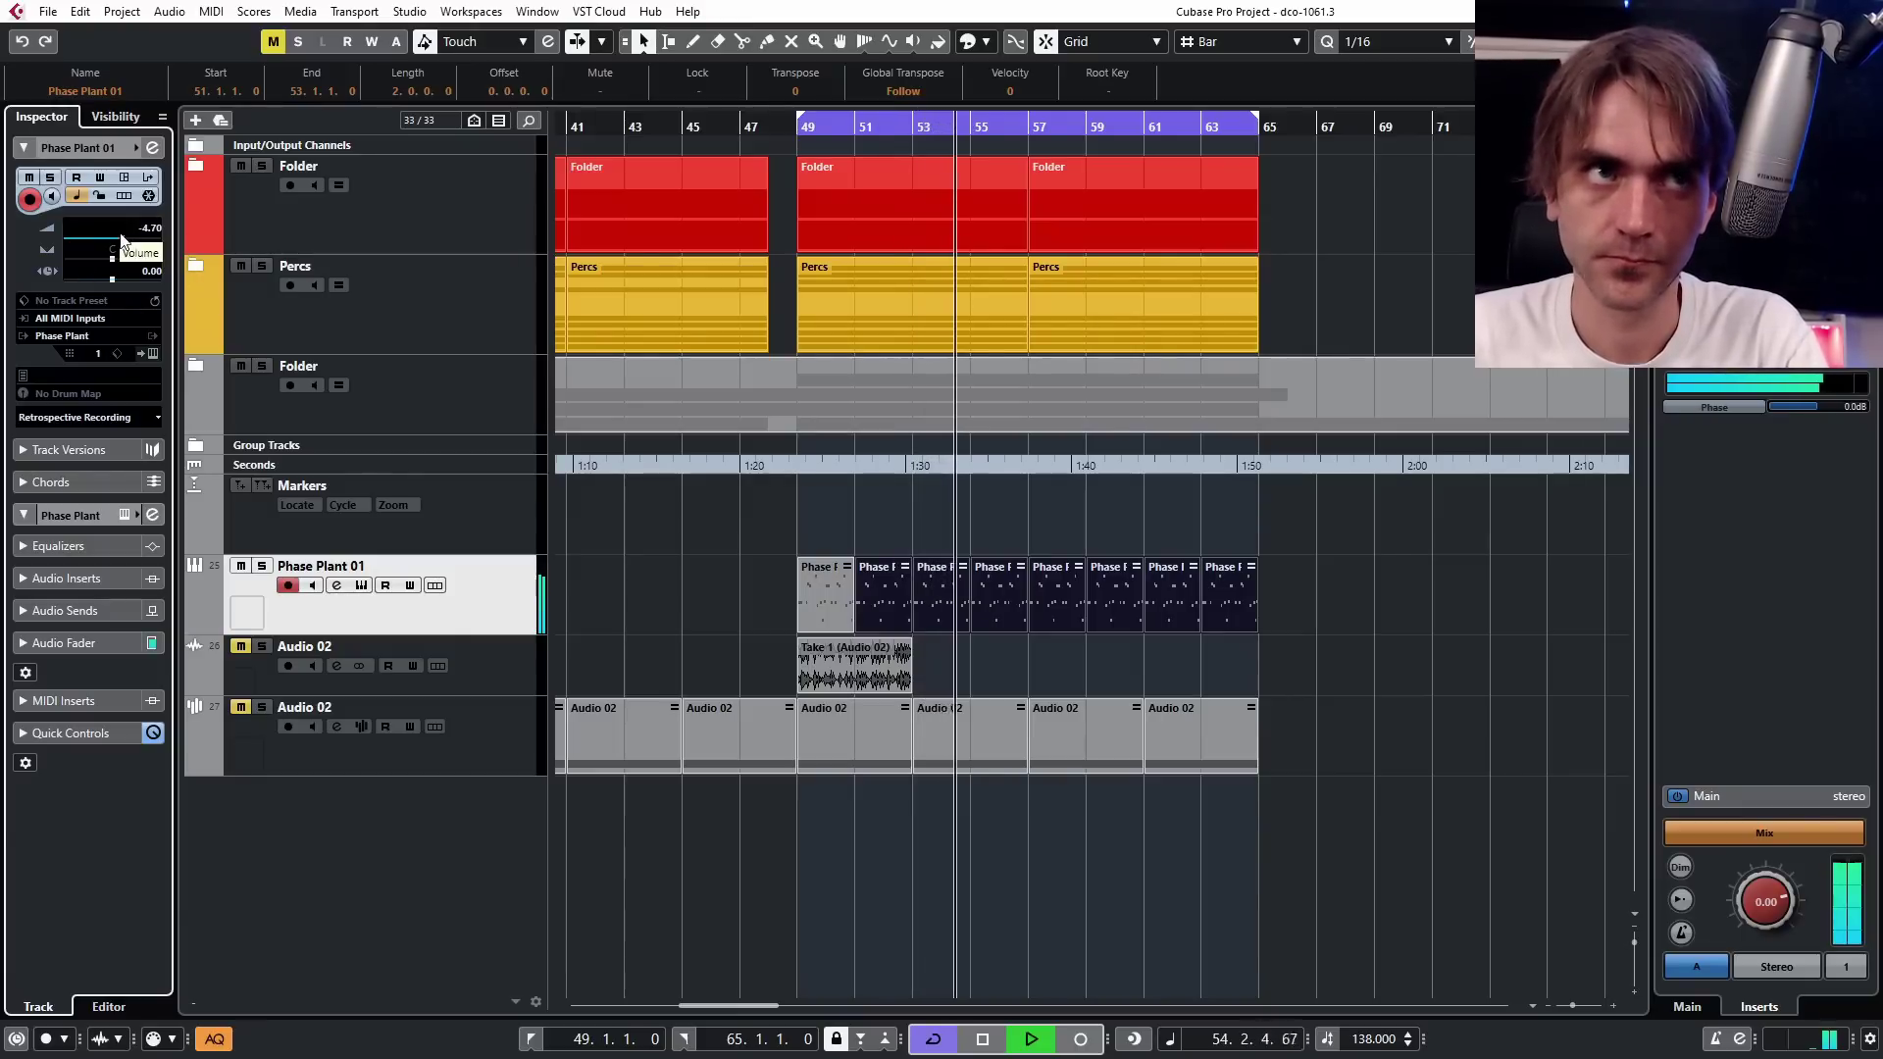
# Open the Phase Plant instrument editor and sweep Macro 1 of the LD Chunky Lead 1 preset down and back to maximum.
pyautogui.click(157, 353)
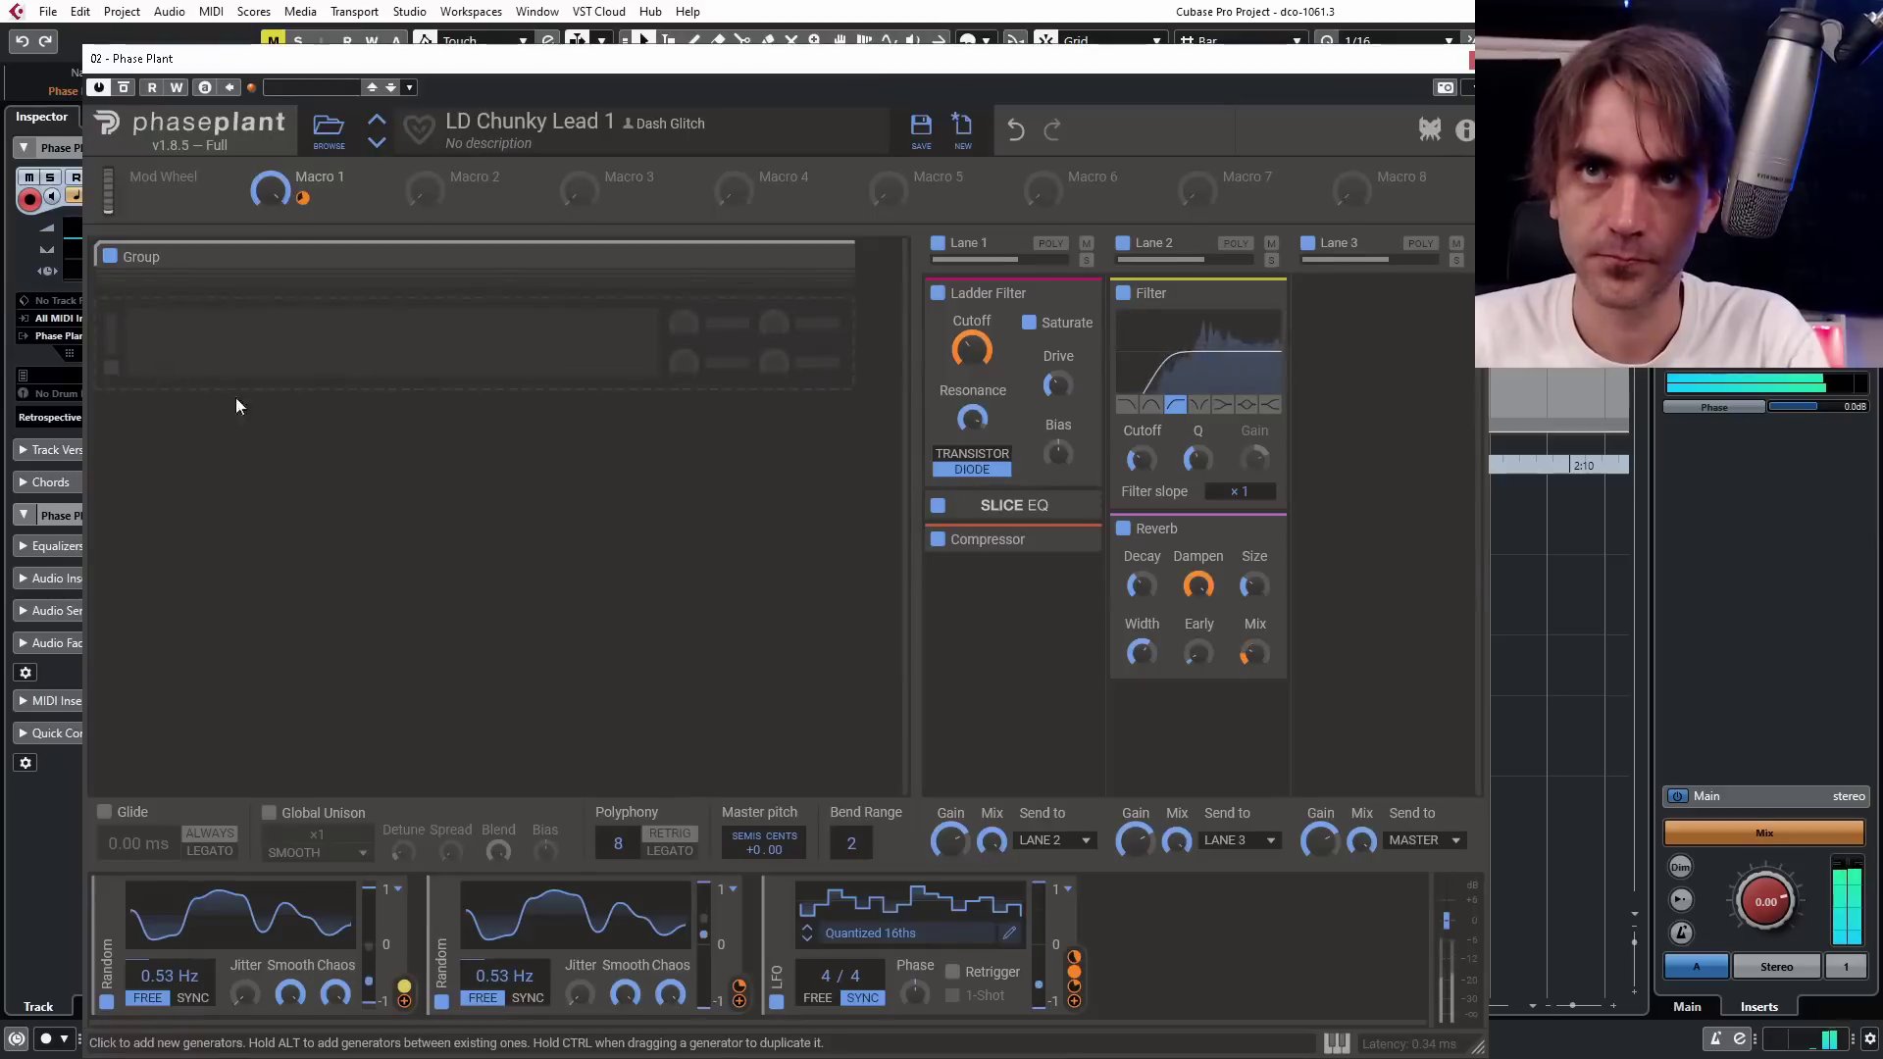
pyautogui.moveTo(269, 190)
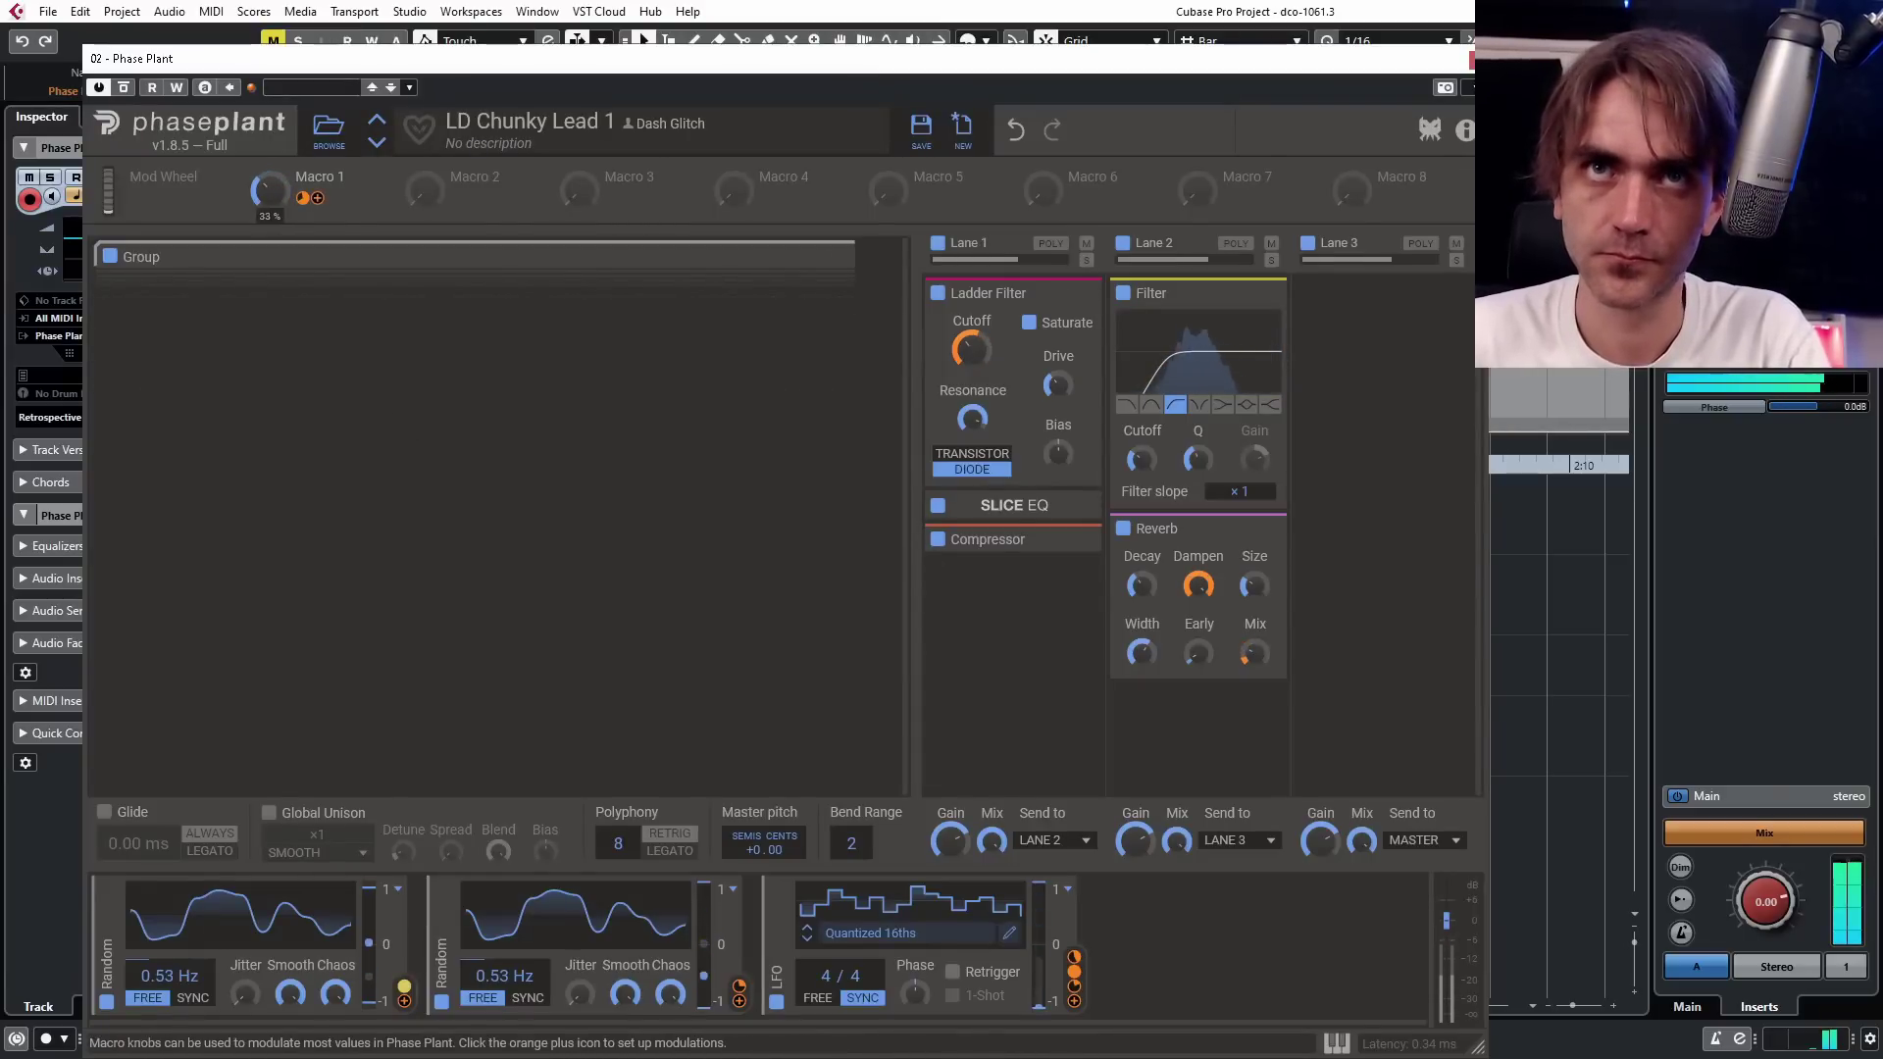
pyautogui.moveTo(267, 191); pyautogui.dragTo(267, 68)
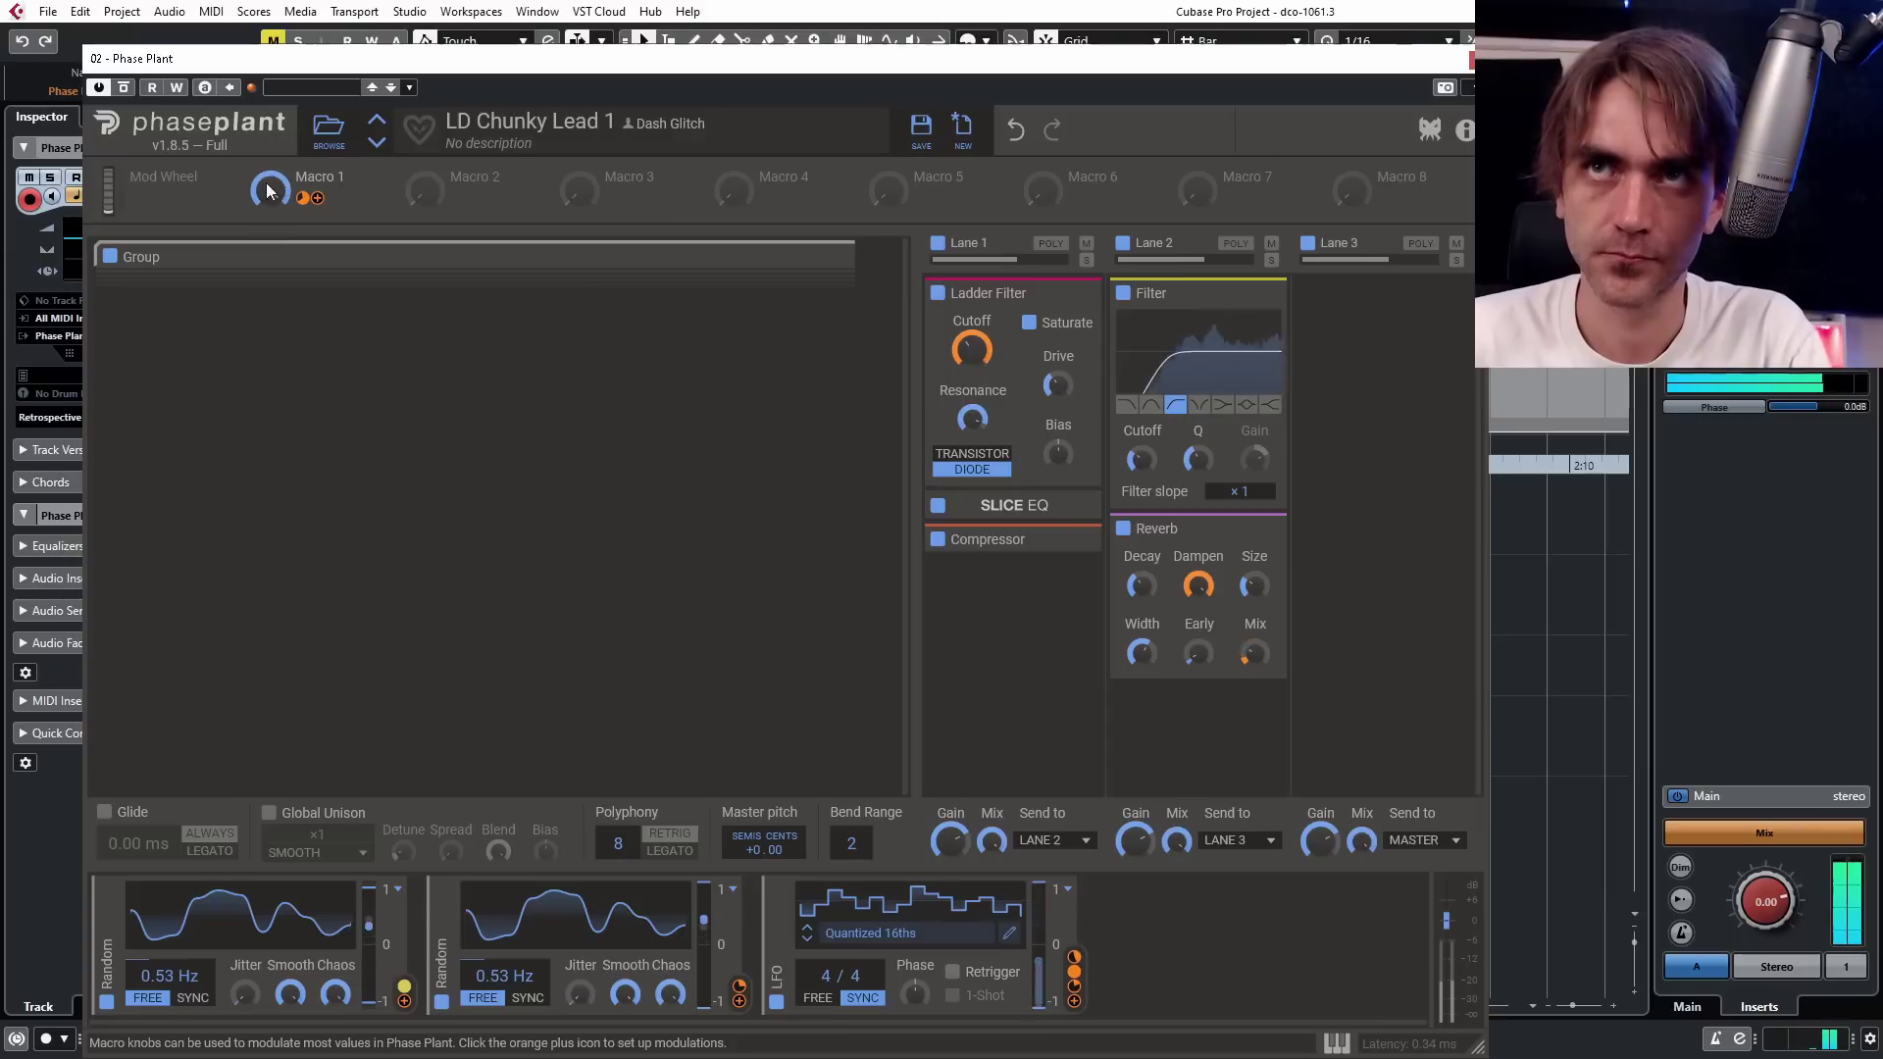
# Switch Phase Plant to the LD Modern Saw HPF 1 preset, turn down its Filter macro, and close the instrument editor.
pyautogui.click(377, 141)
pyautogui.moveTo(277, 203)
pyautogui.mouseDown()
pyautogui.moveTo(267, 237)
pyautogui.moveTo(267, 177)
pyautogui.moveTo(267, 212)
pyautogui.mouseUp()
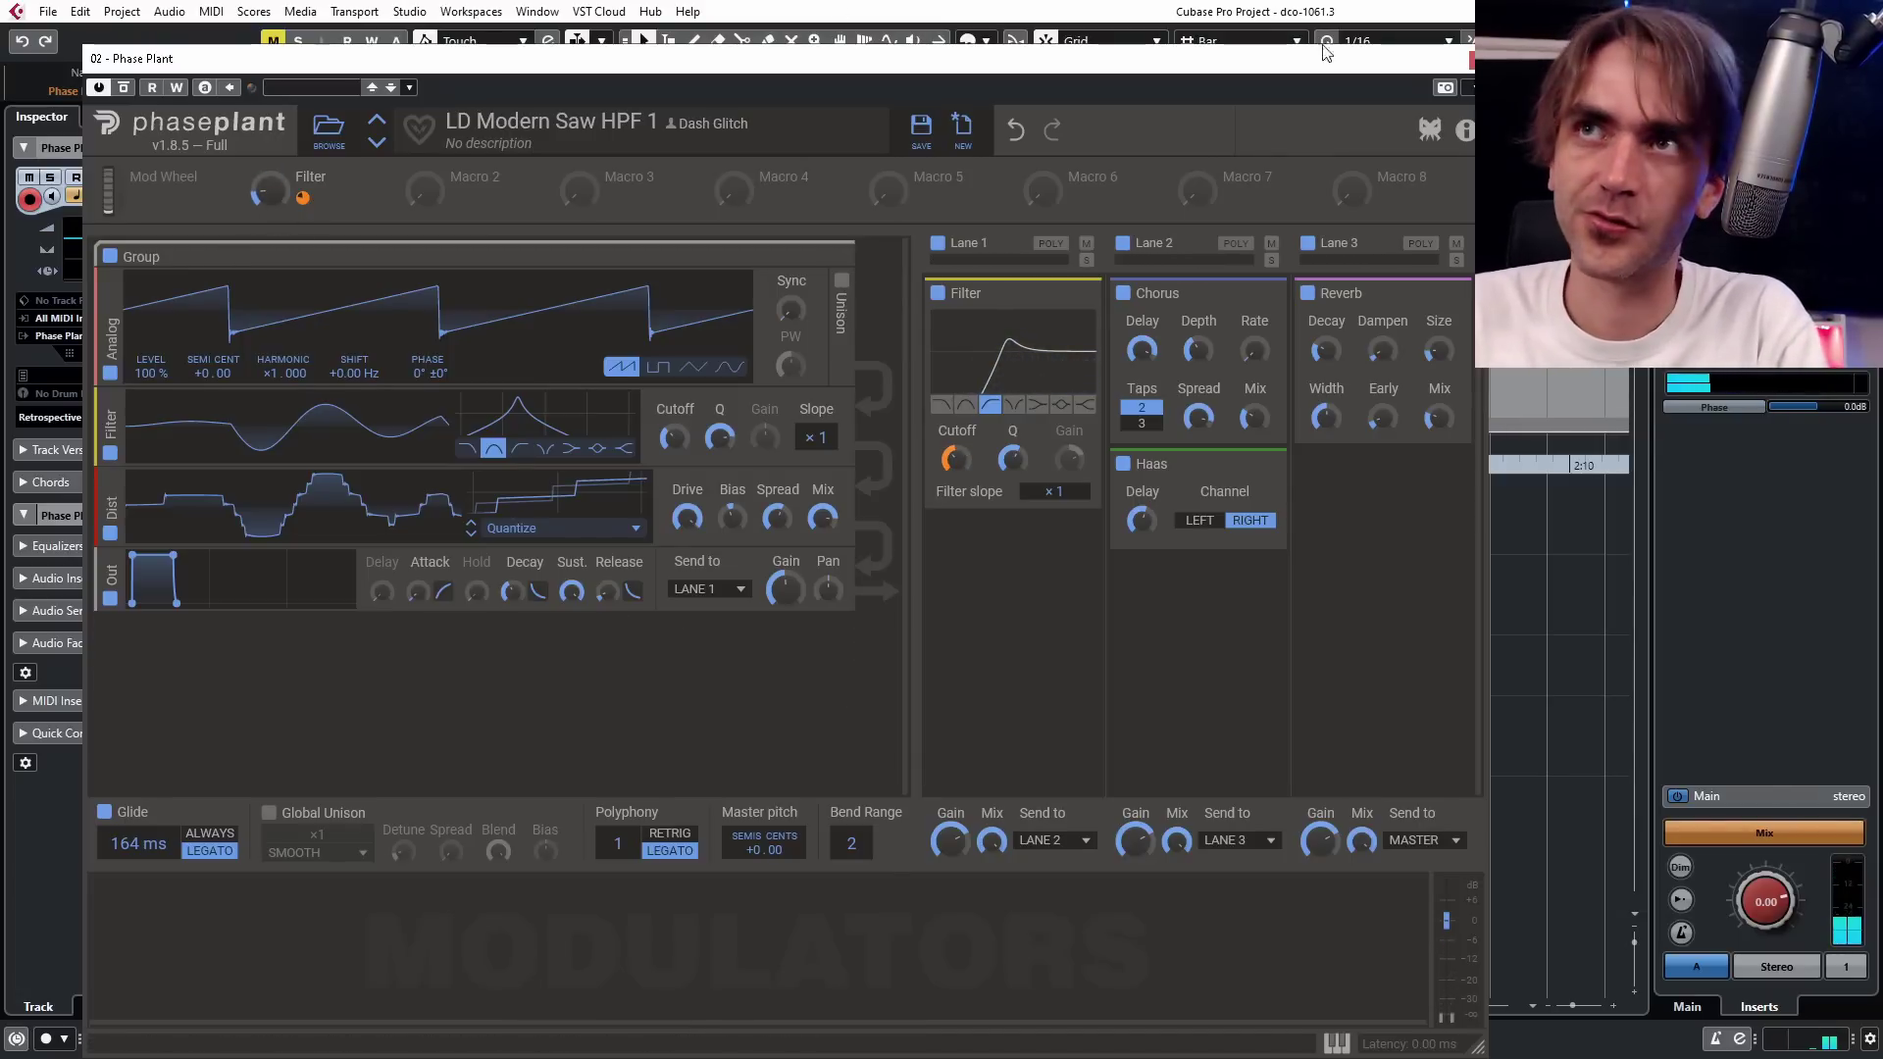
pyautogui.hotkey('ctrl', 'w')
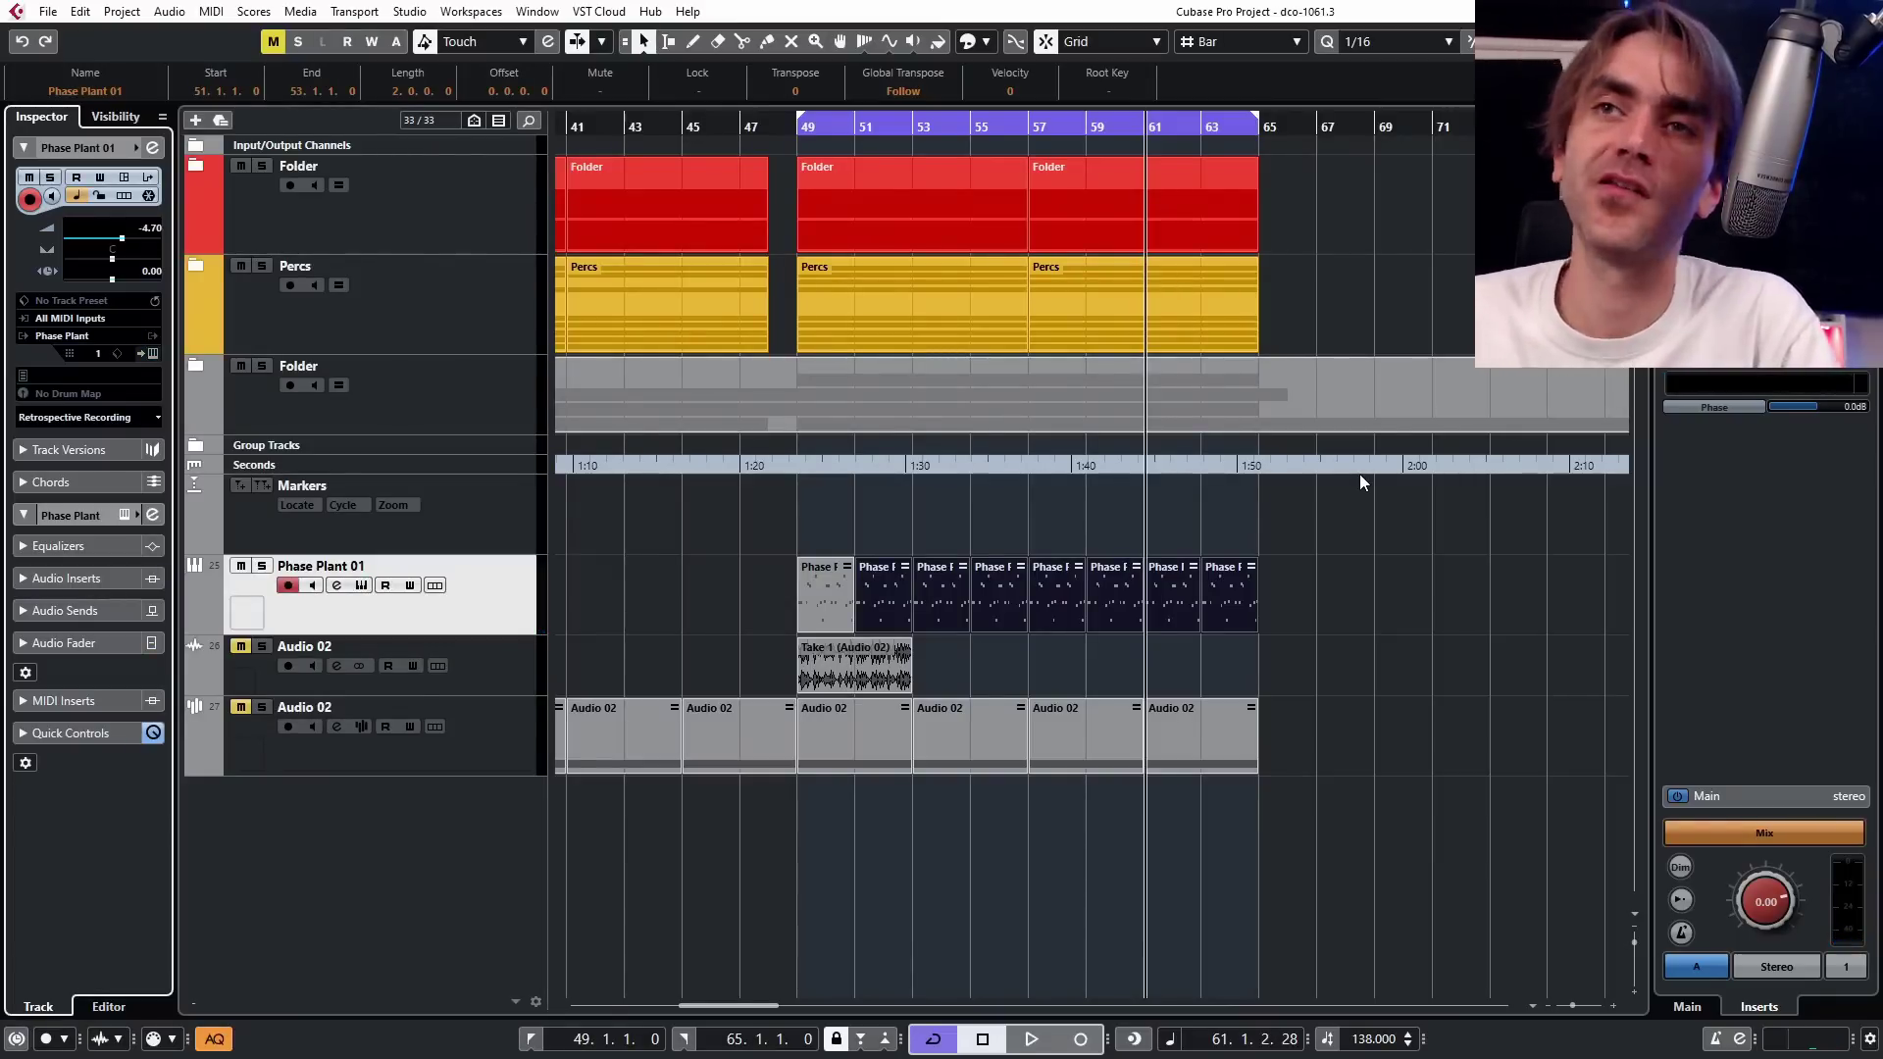
# Open the Export Audio Mixdown dialog, expand its Export Queue, and move the dialog aside to uncover the track list.
pyautogui.click(47, 11)
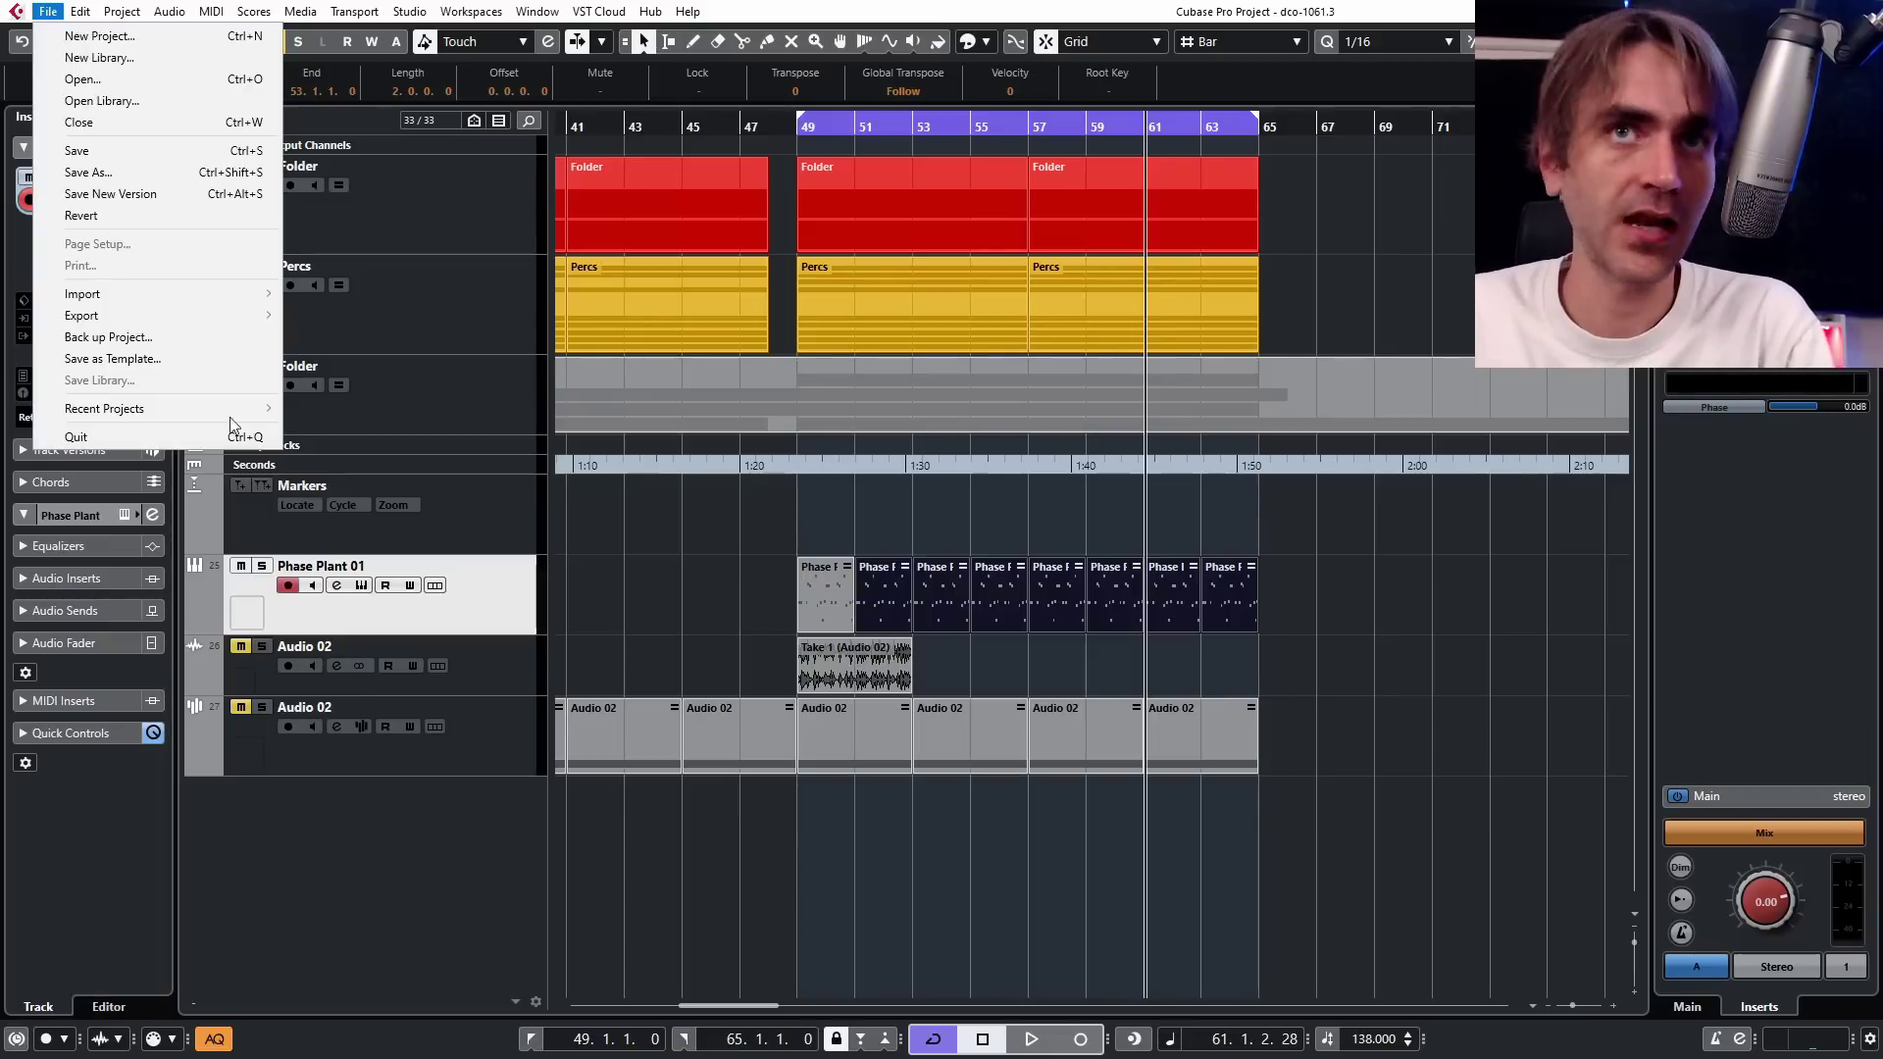
pyautogui.moveTo(174, 406)
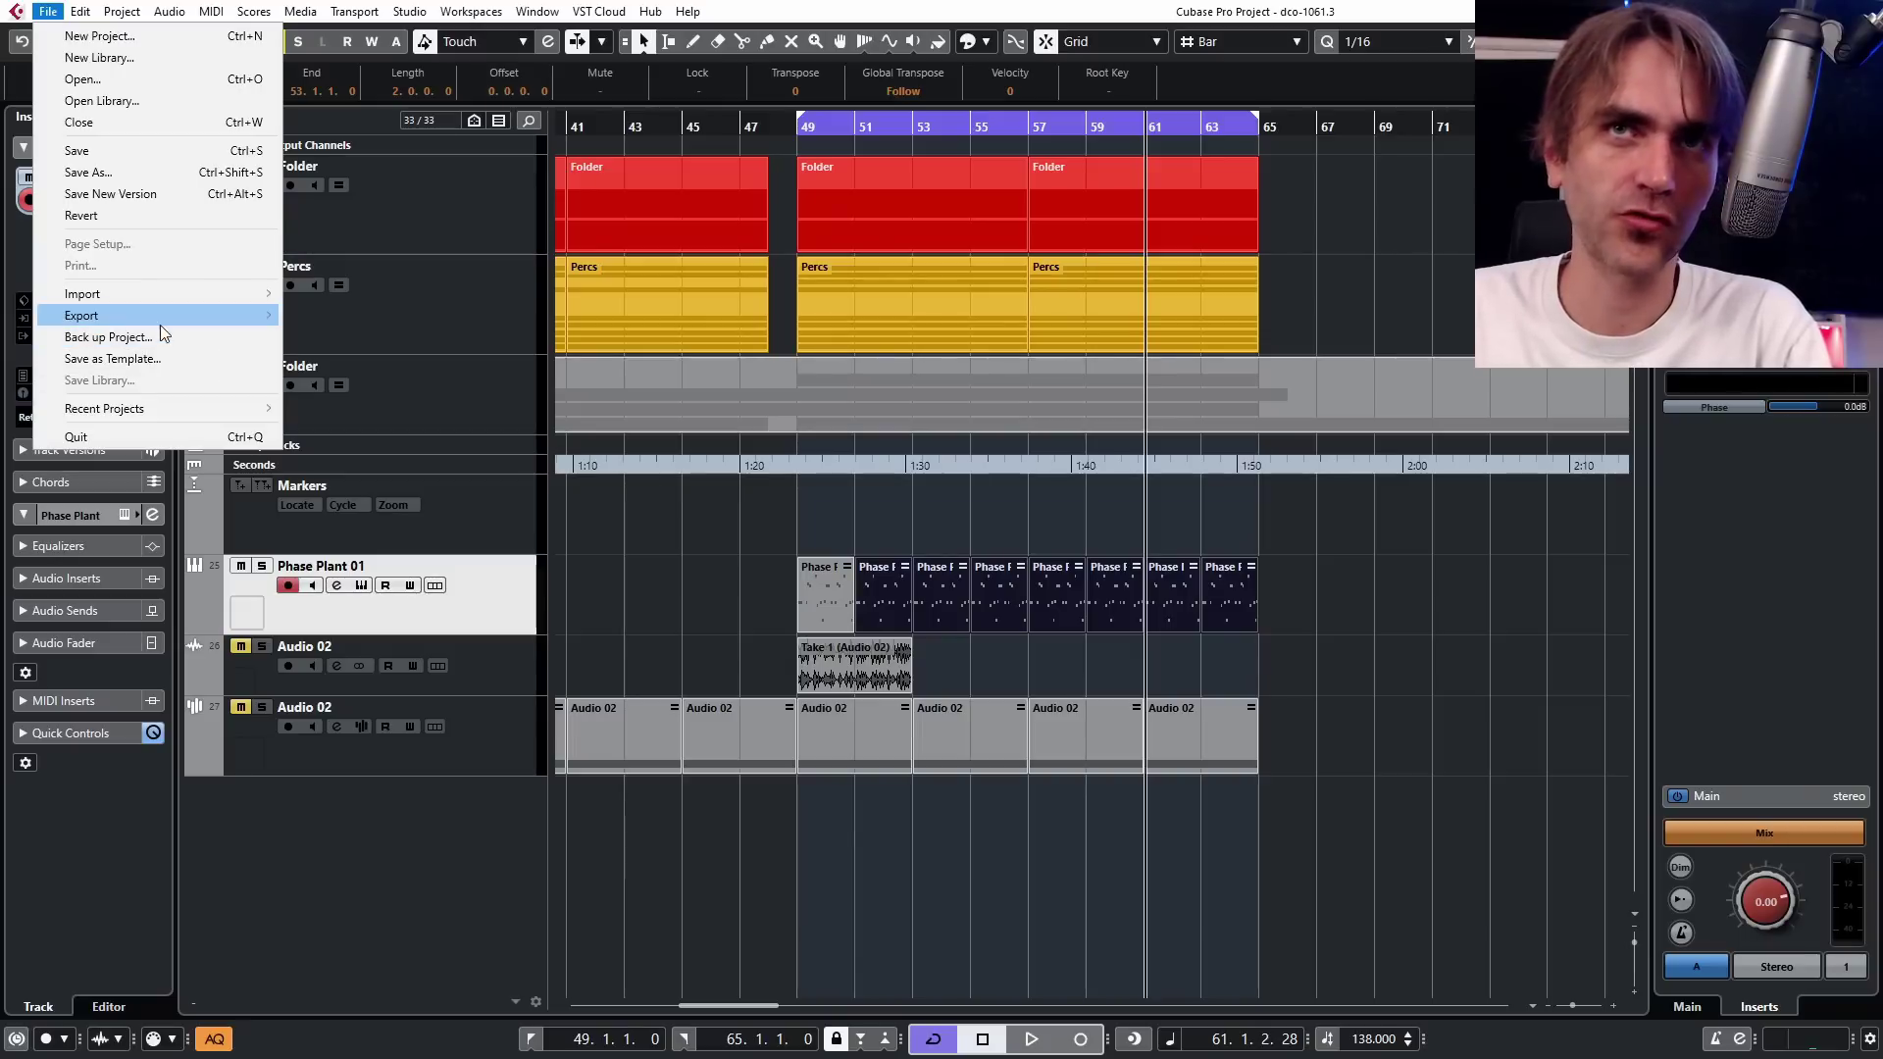
pyautogui.moveTo(162, 324)
pyautogui.click(397, 315)
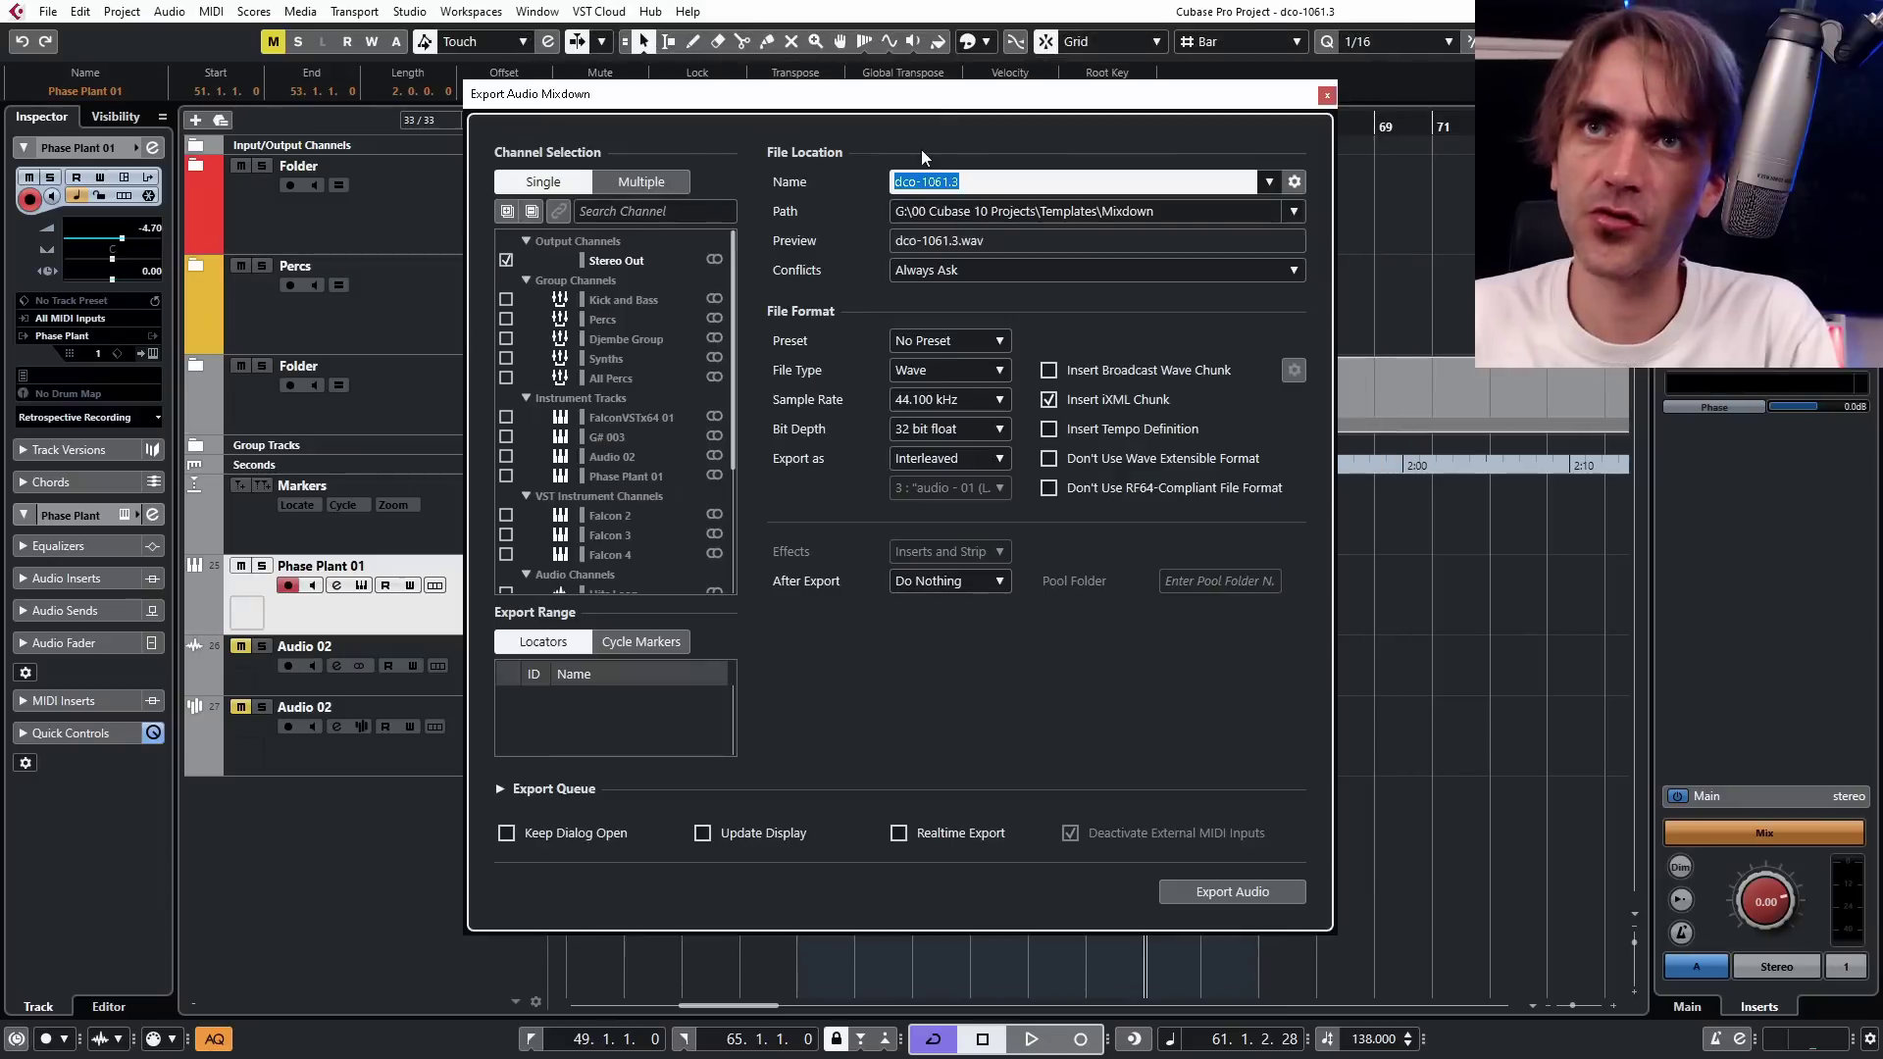
pyautogui.click(505, 789)
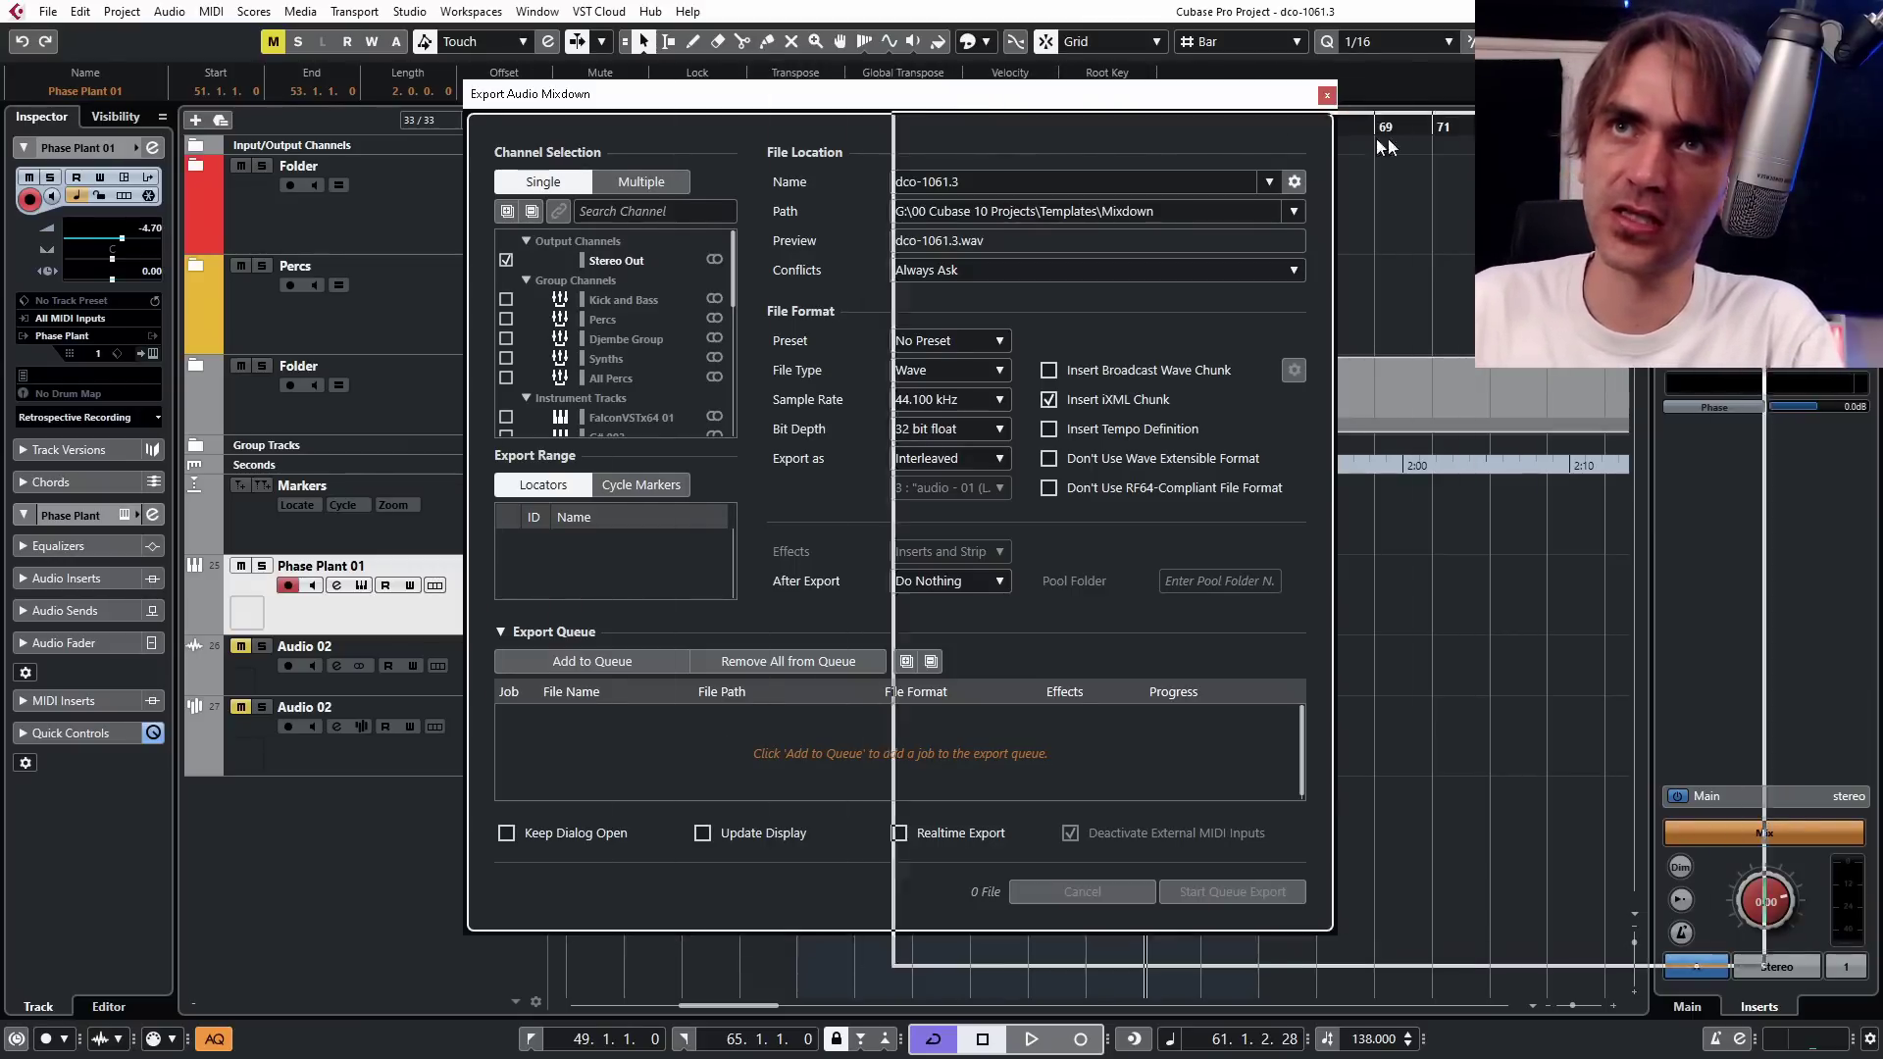
pyautogui.moveTo(745, 94); pyautogui.dragTo(1209, 125)
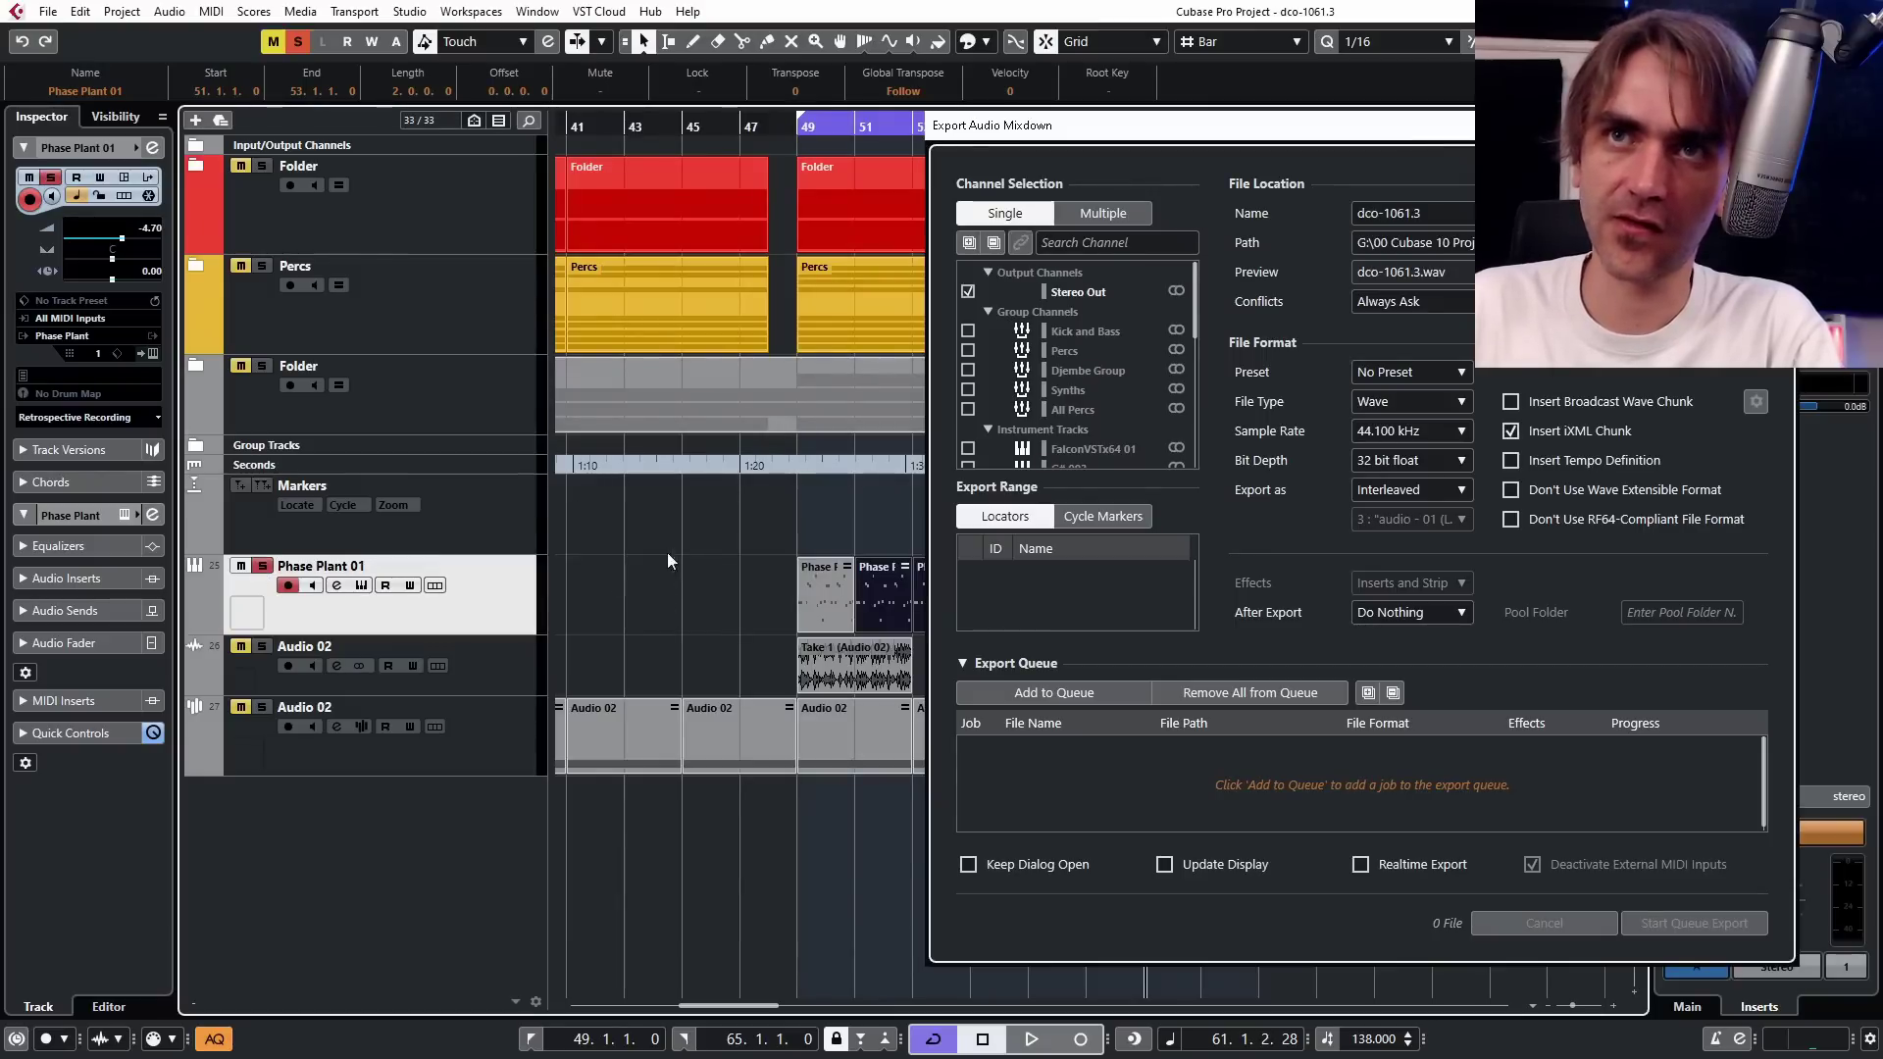
# Solo the Phase Plant 01 track and add its Stereo Out mixdown to the export queue.
pyautogui.click(262, 566)
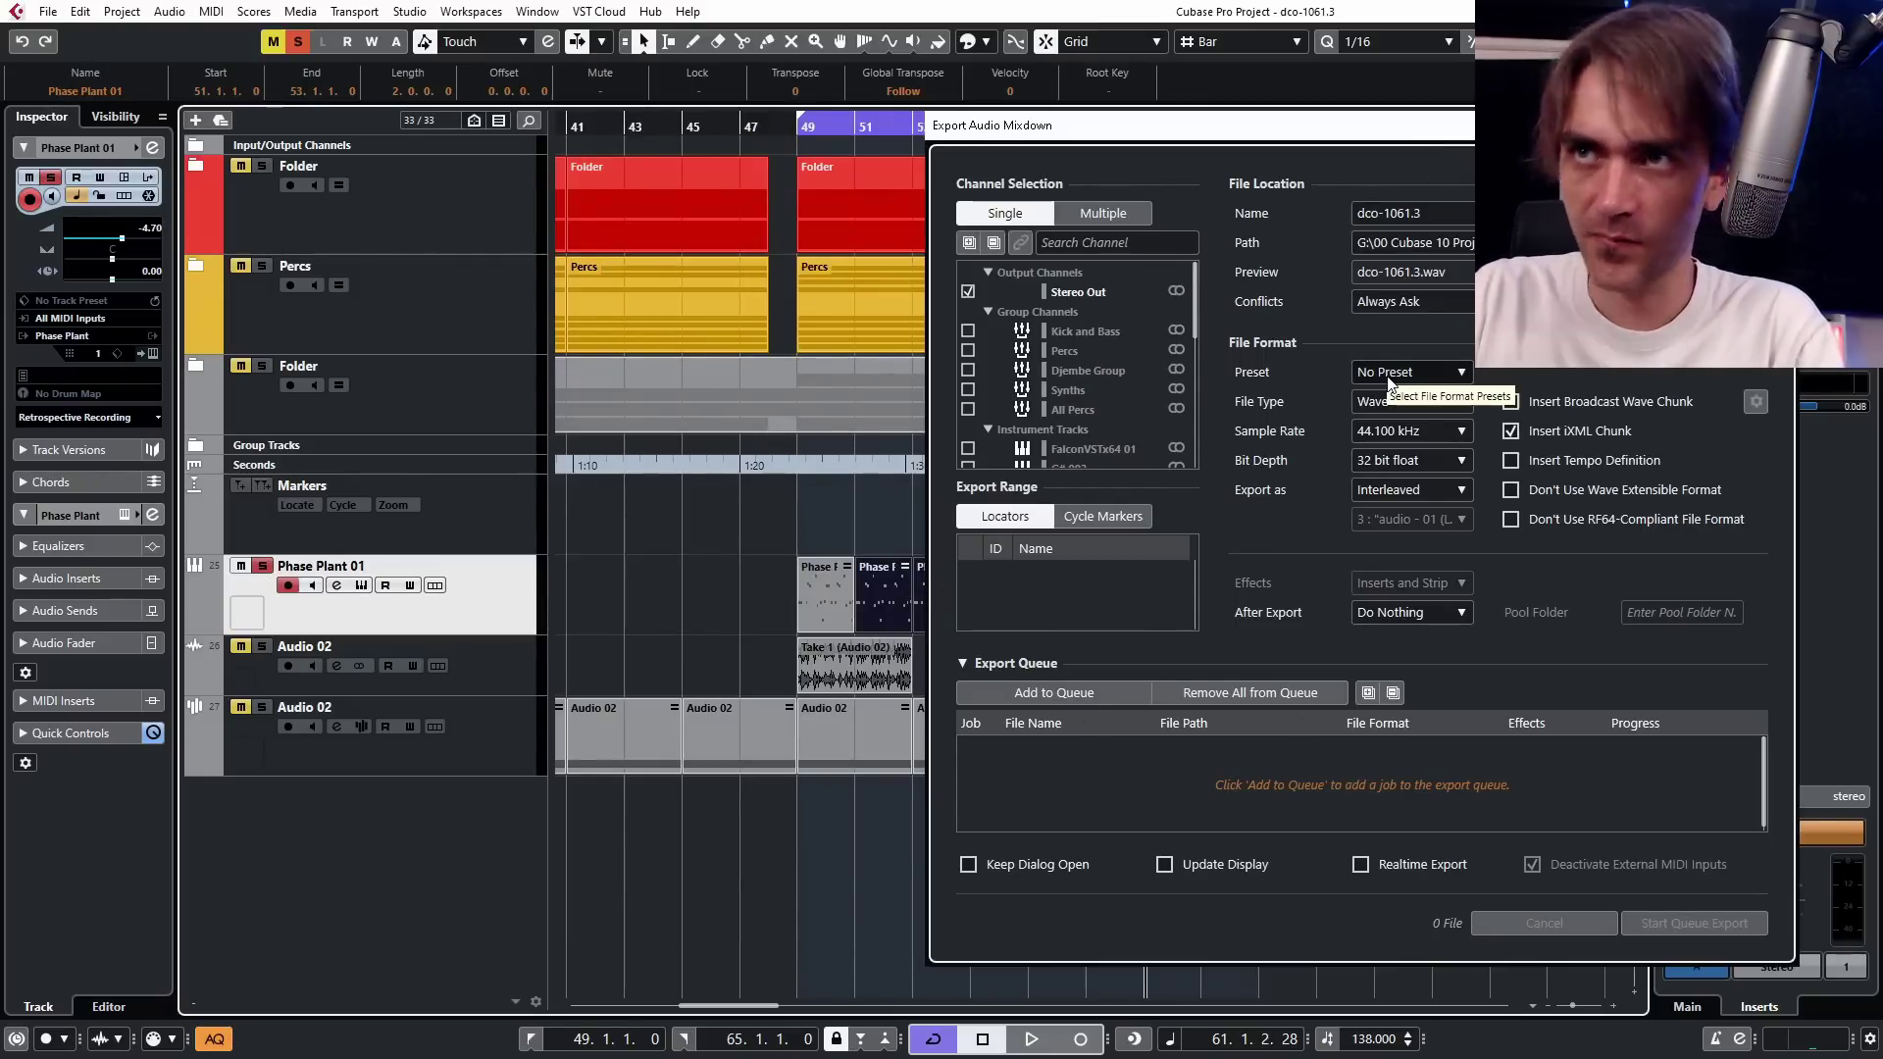
pyautogui.click(1062, 693)
pyautogui.click(587, 558)
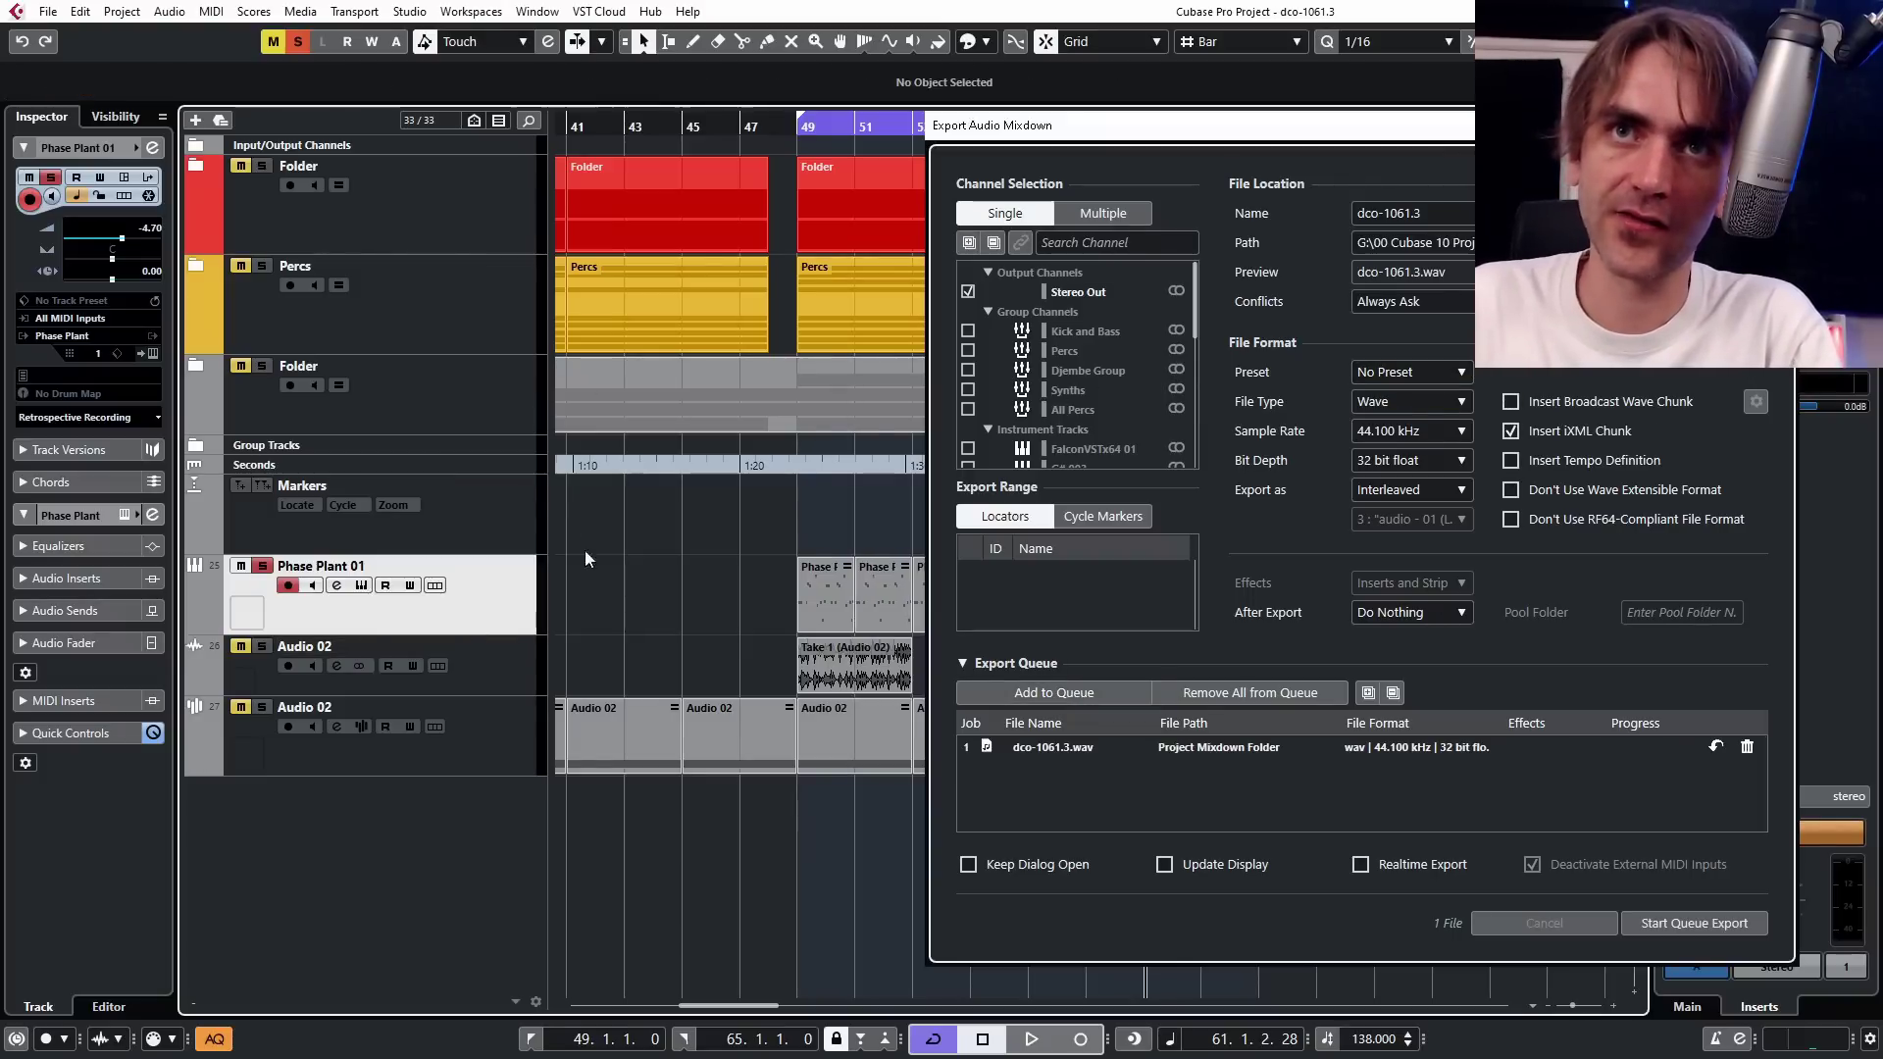
# Set the locators to the Audio 02 take at bars 49 to 53, solo that track instead of Phase Plant 01, and queue its mixdown.
pyautogui.click(822, 680)
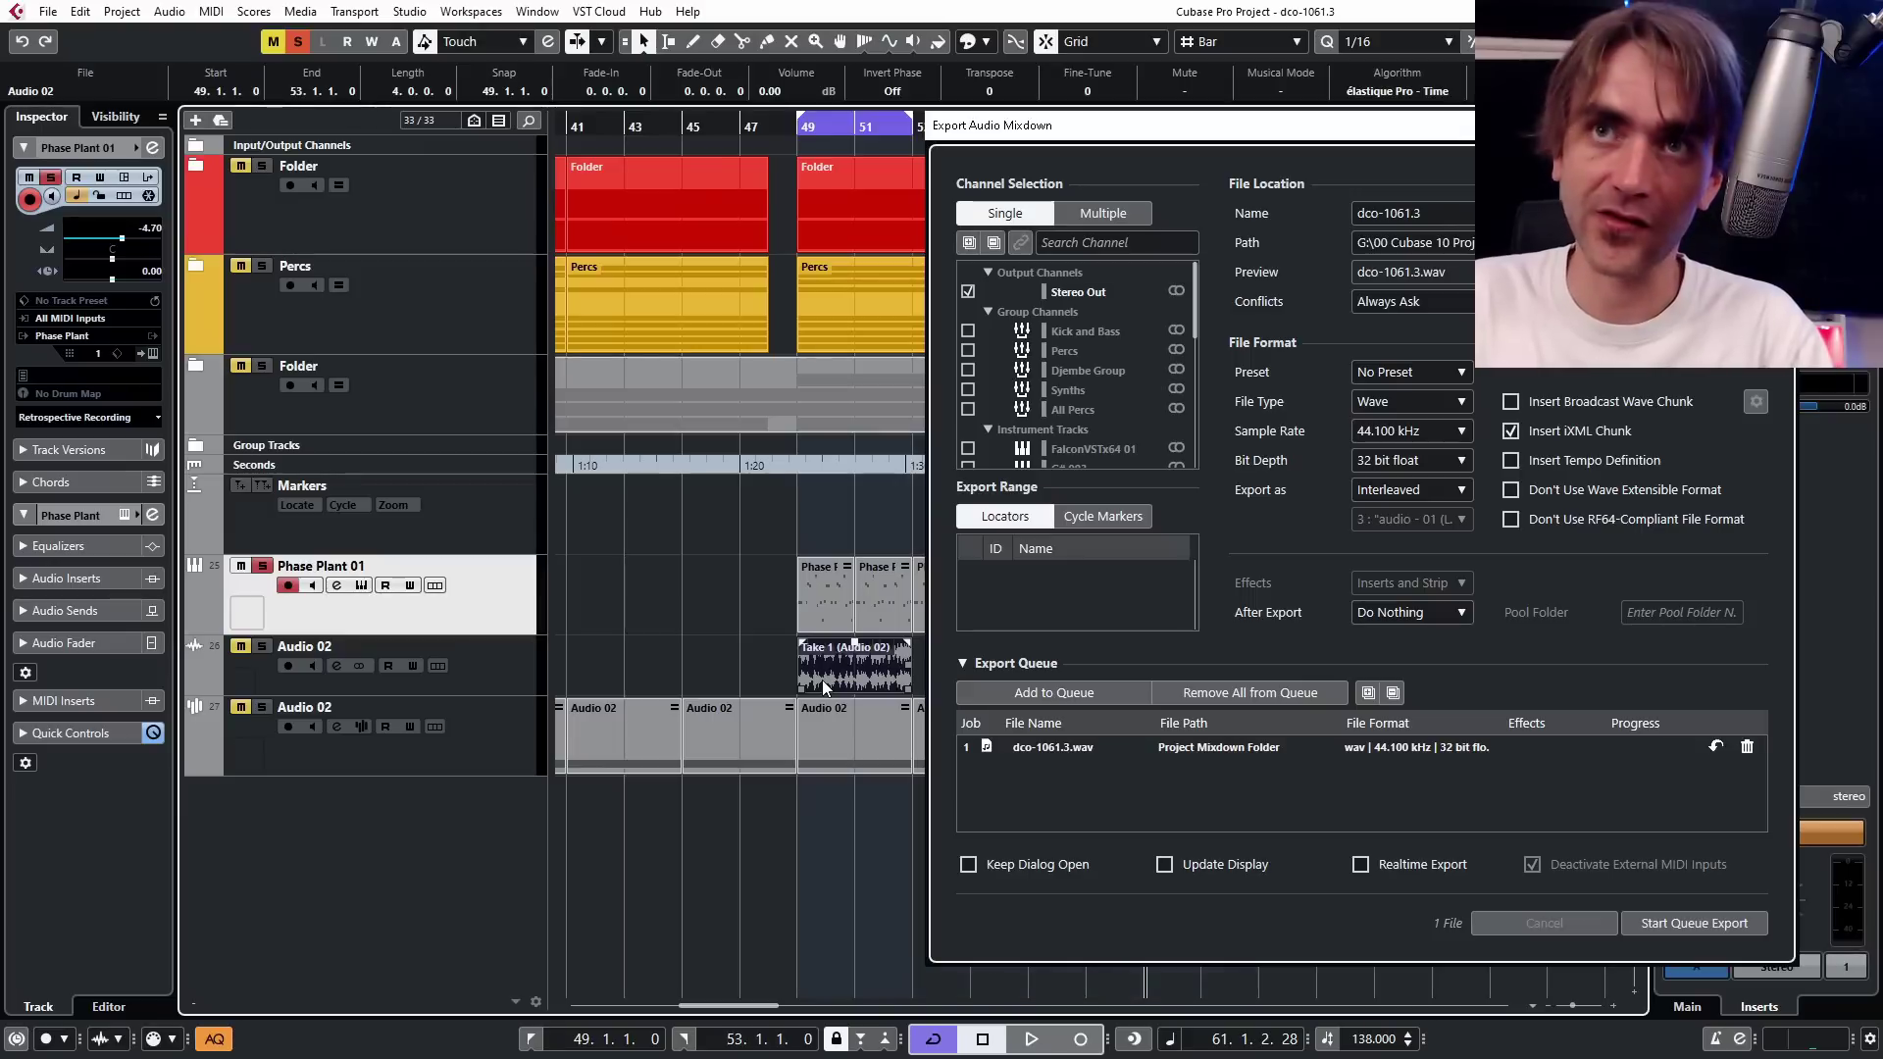
pyautogui.press('p')
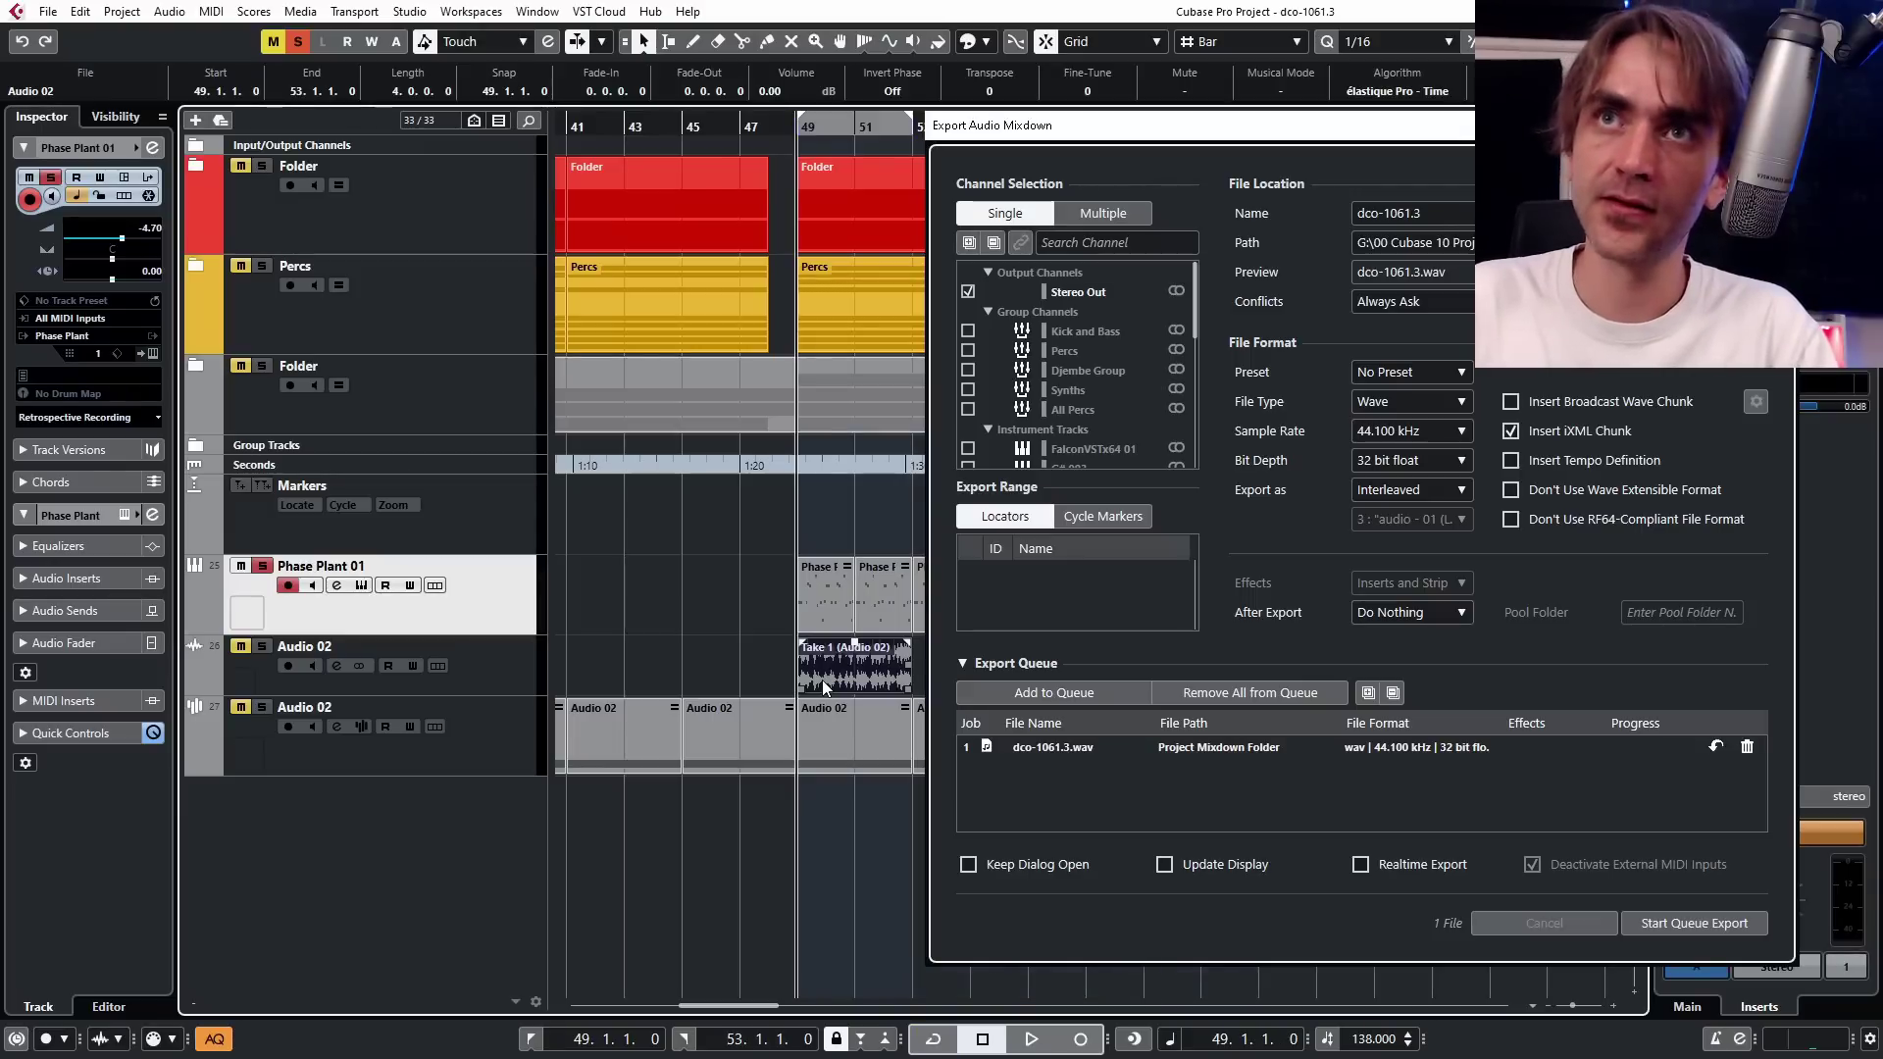
pyautogui.click(265, 644)
pyautogui.click(262, 567)
pyautogui.click(869, 816)
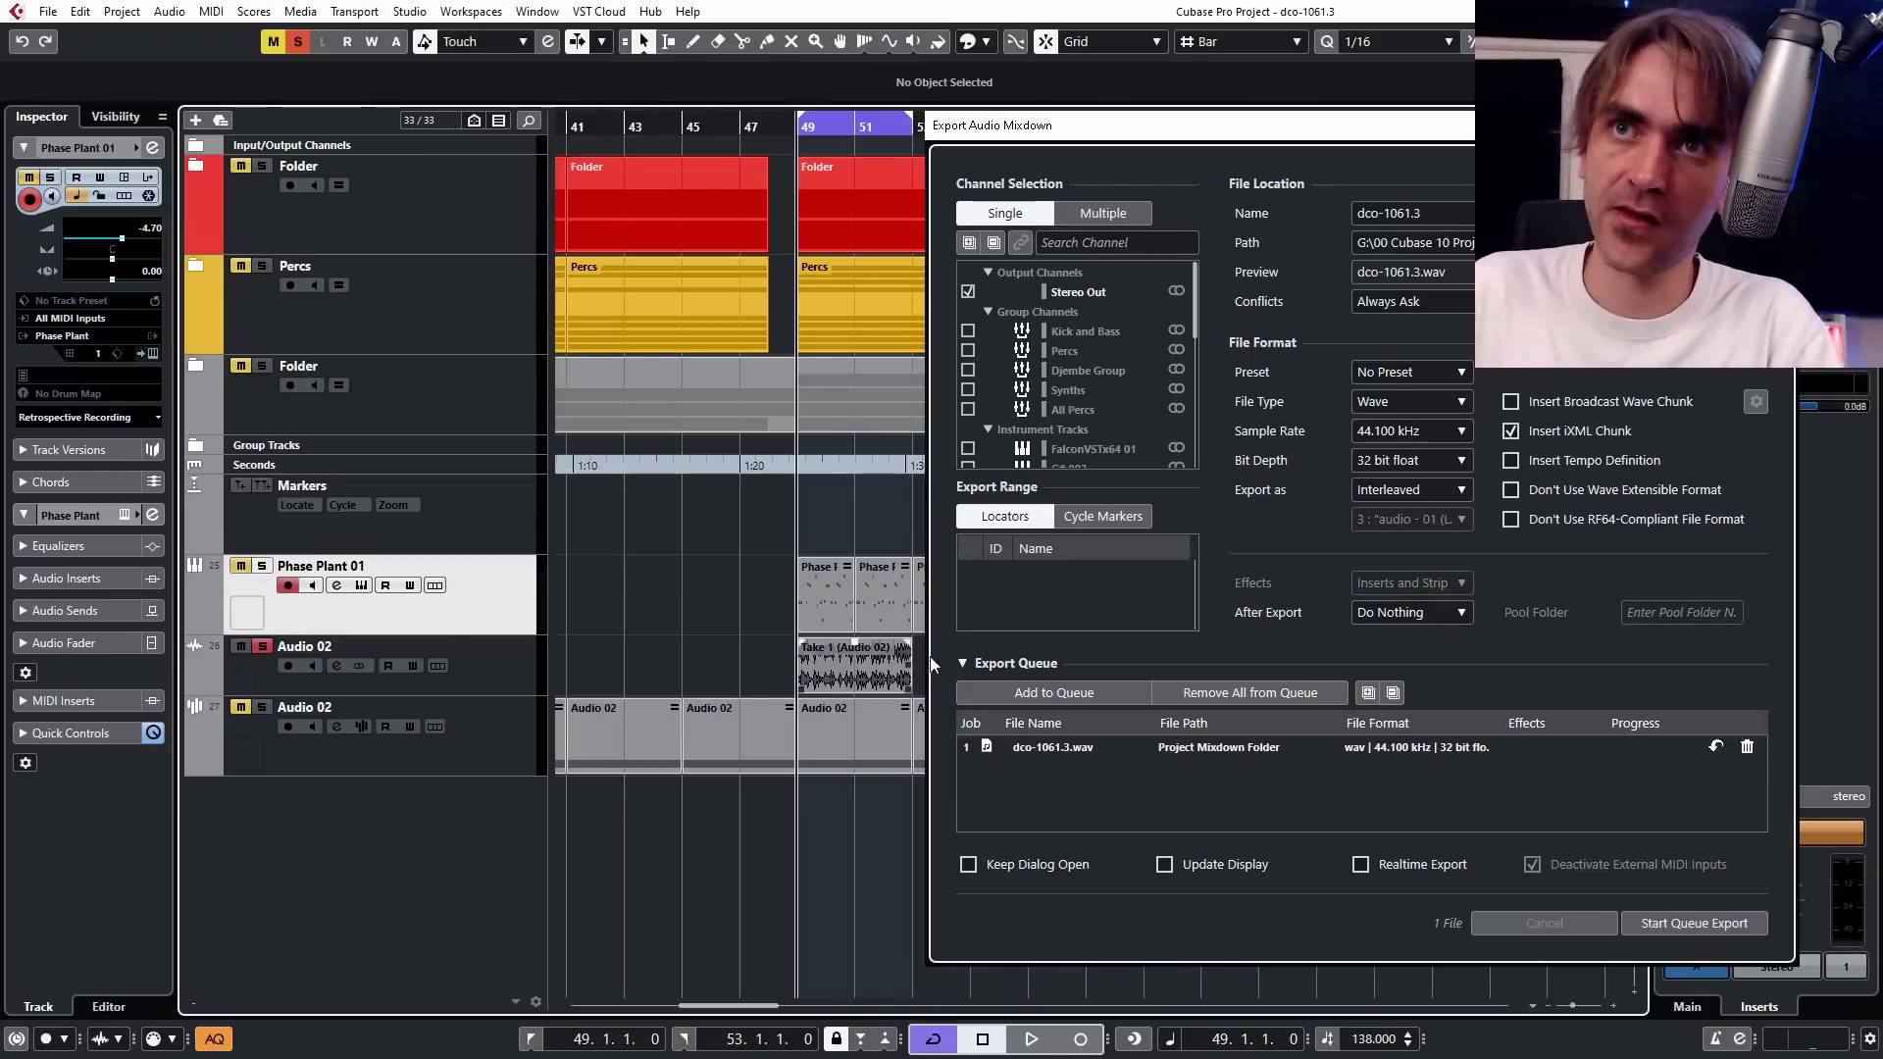
pyautogui.click(1049, 692)
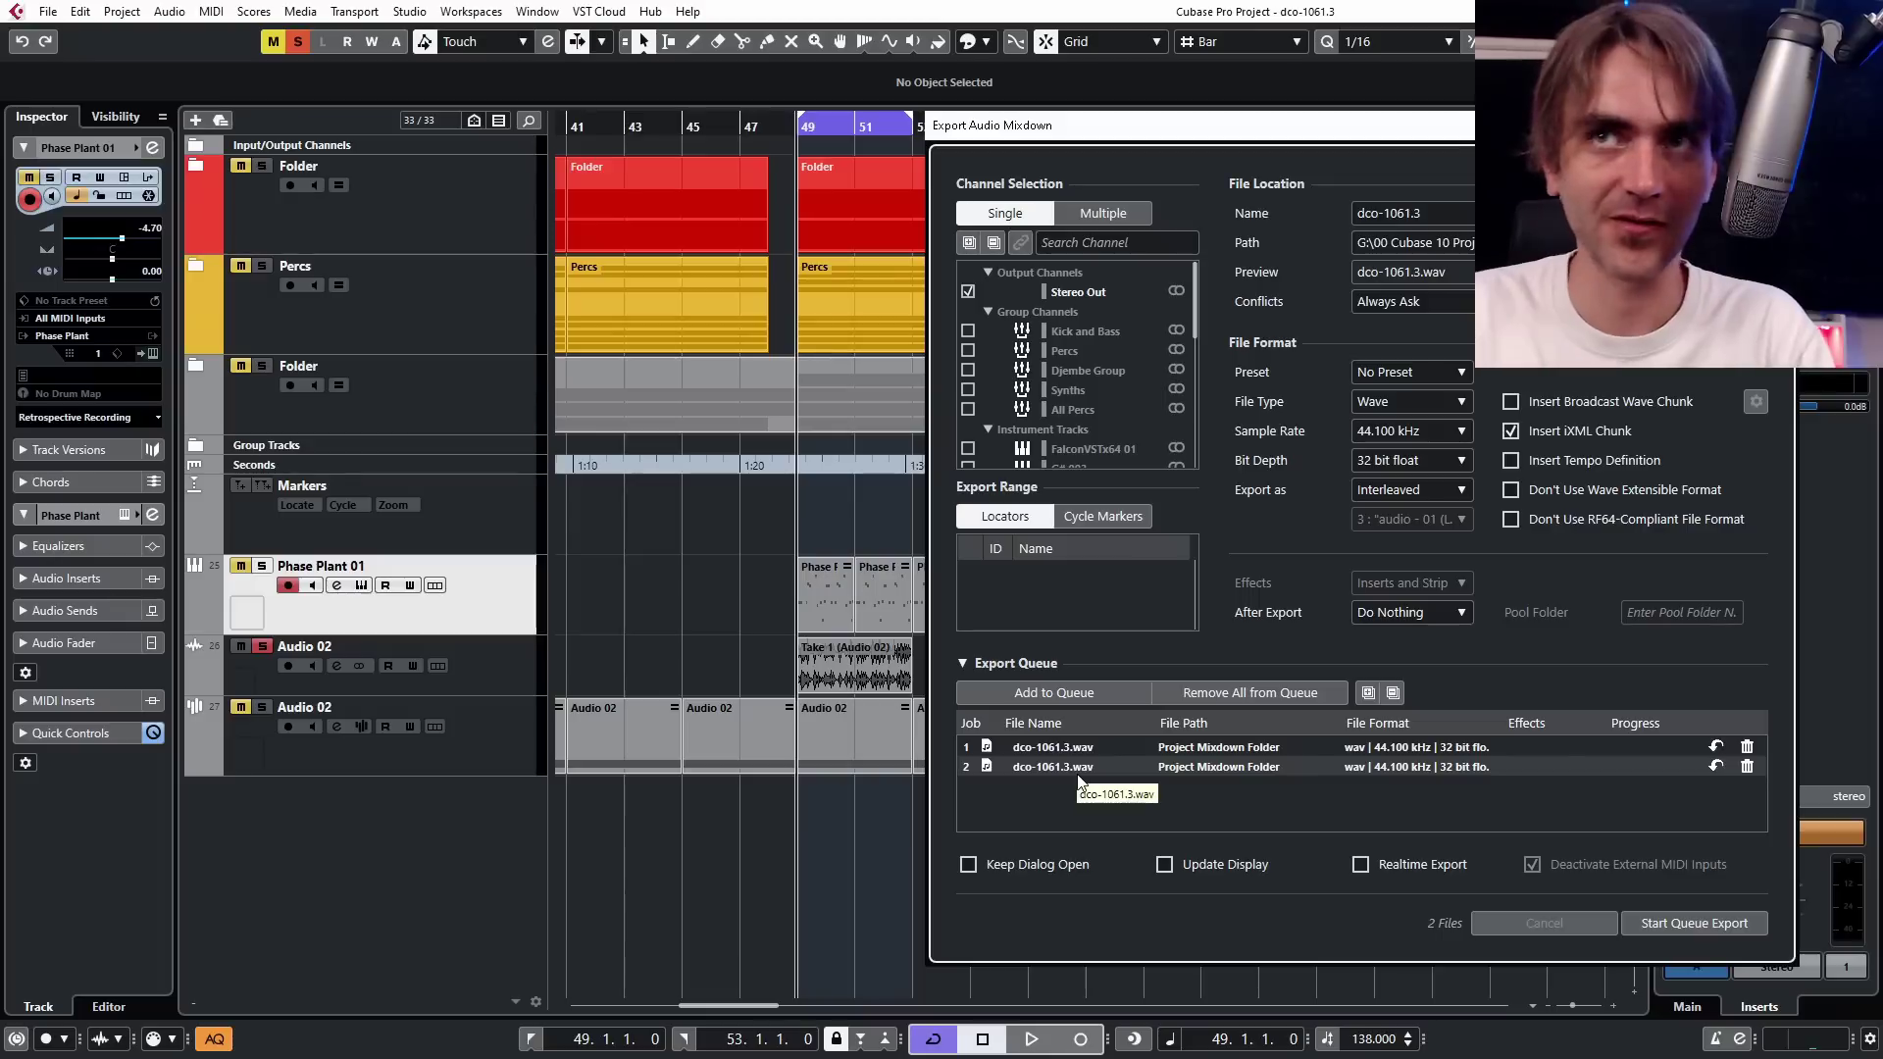
# Unsolo Audio 02, solo the Percs group track inside the Percs folder, queue its mixdown, and close the export dialog.
pyautogui.click(239, 645)
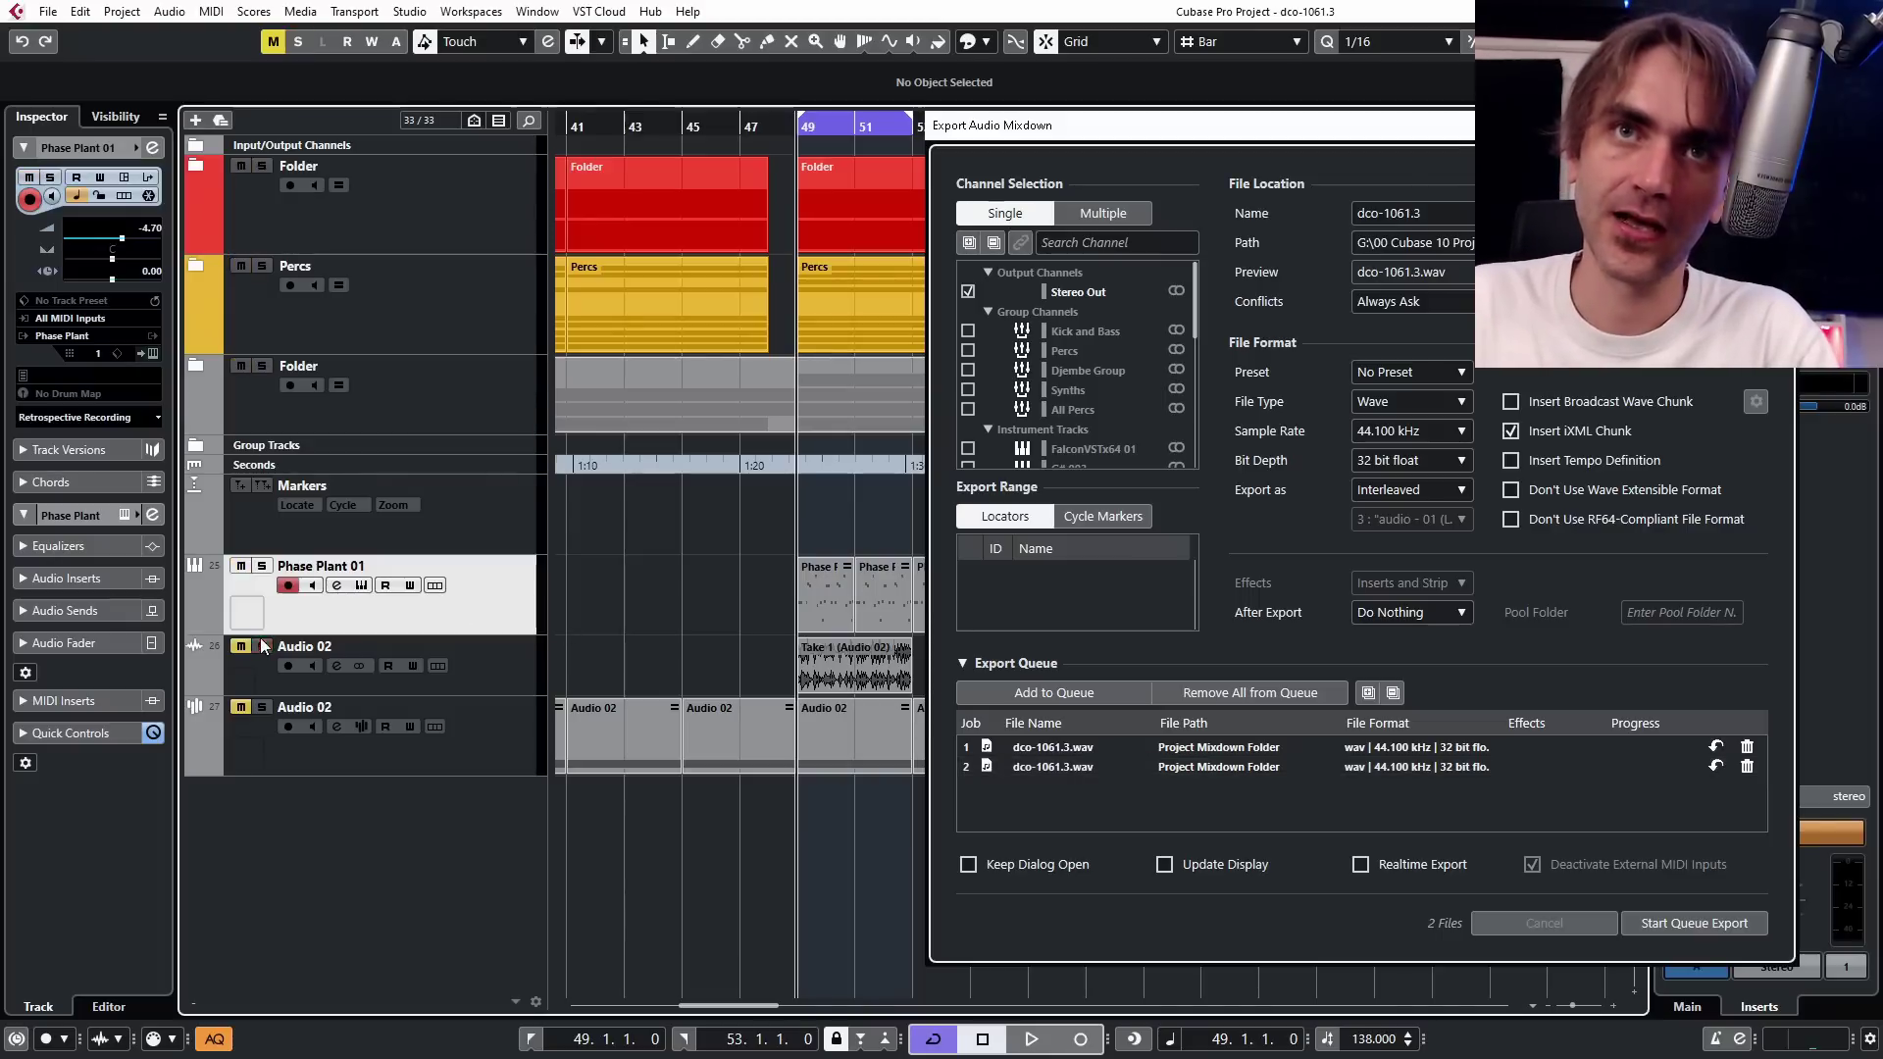
pyautogui.click(245, 320)
pyautogui.click(197, 263)
pyautogui.scroll(-4, 785, 501)
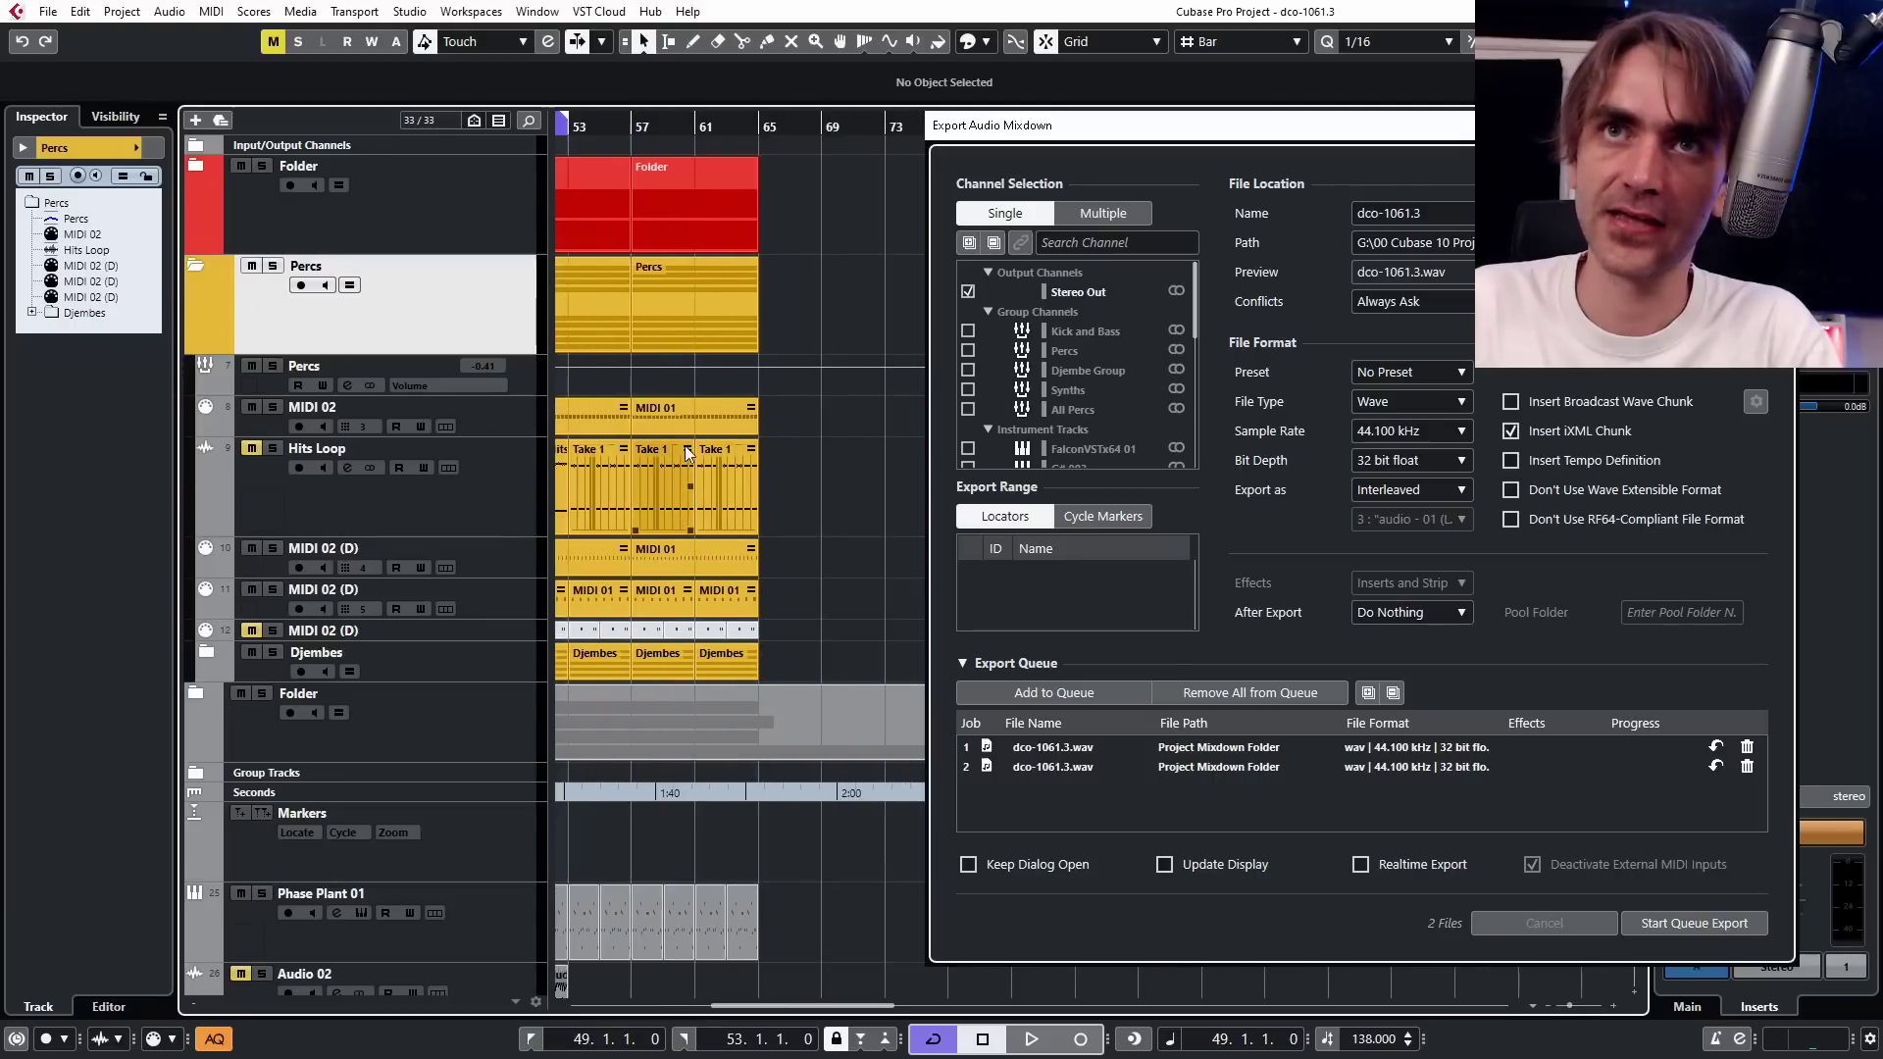
pyautogui.scroll(2, 750, 421)
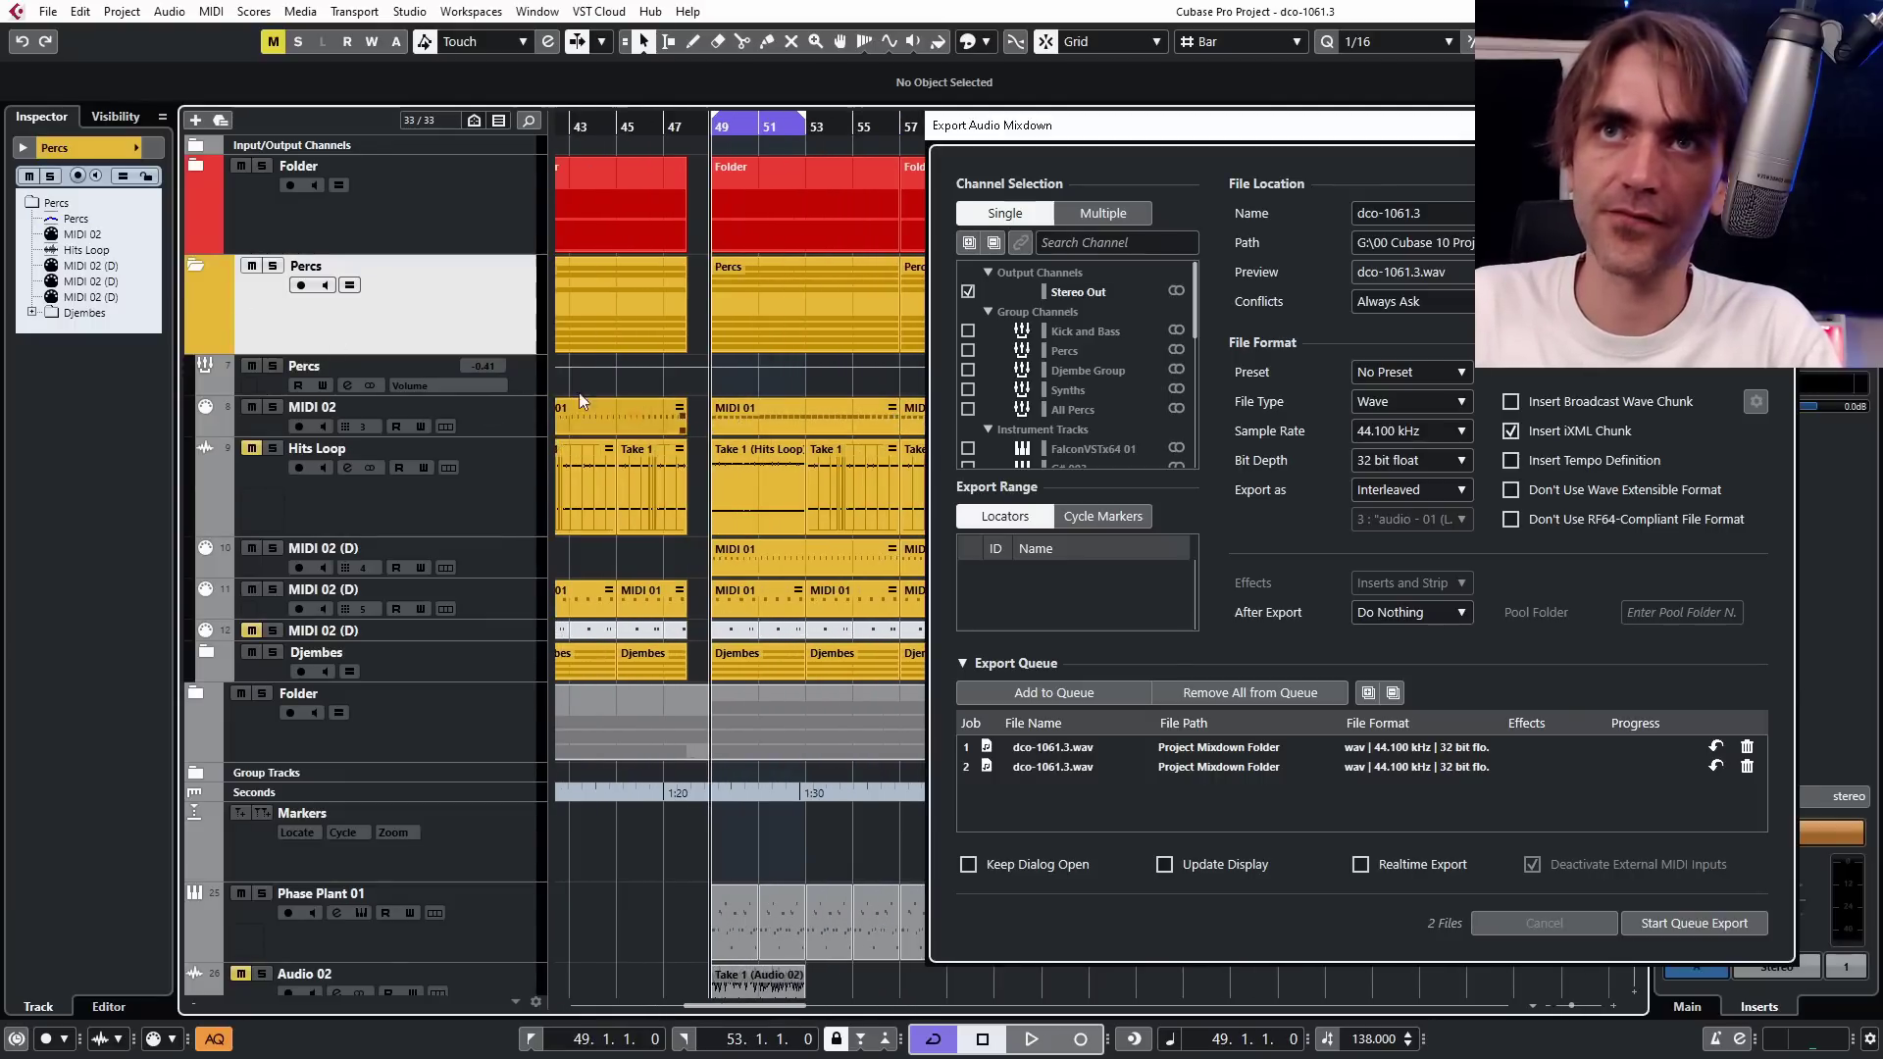
pyautogui.click(274, 366)
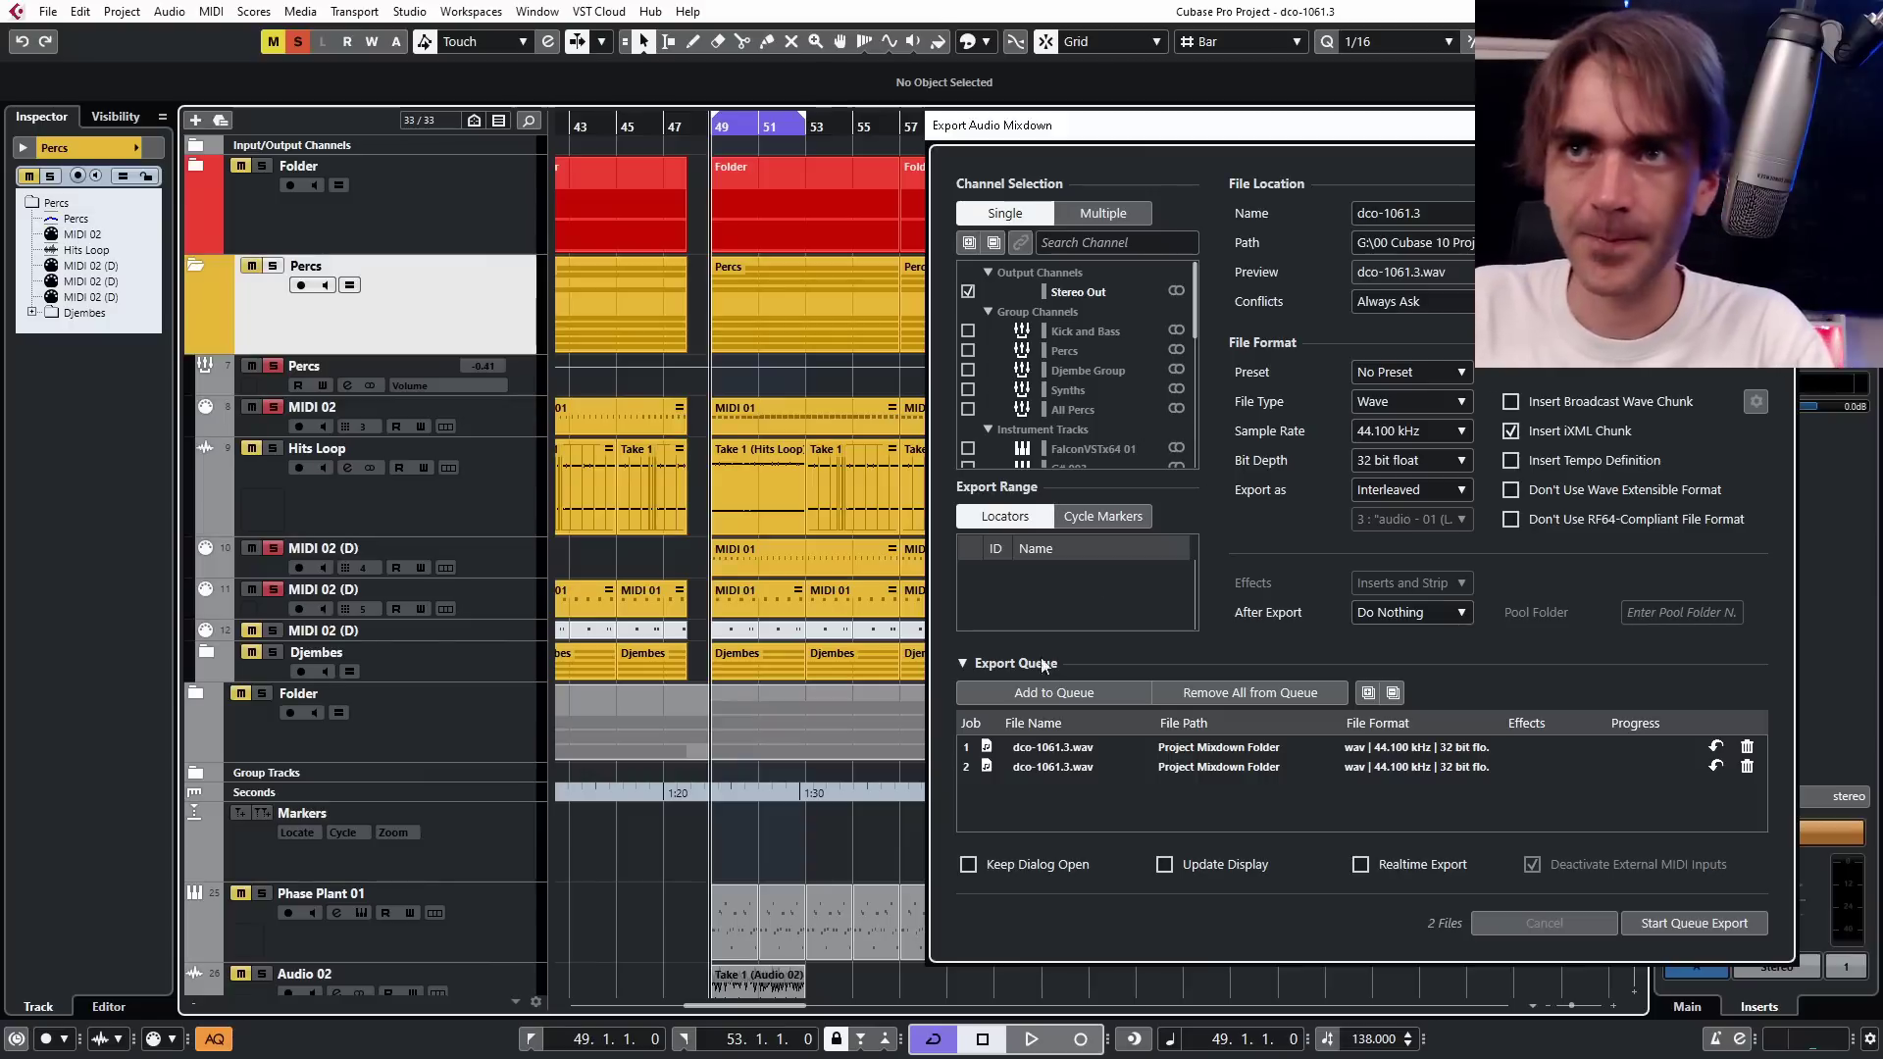
pyautogui.click(1056, 692)
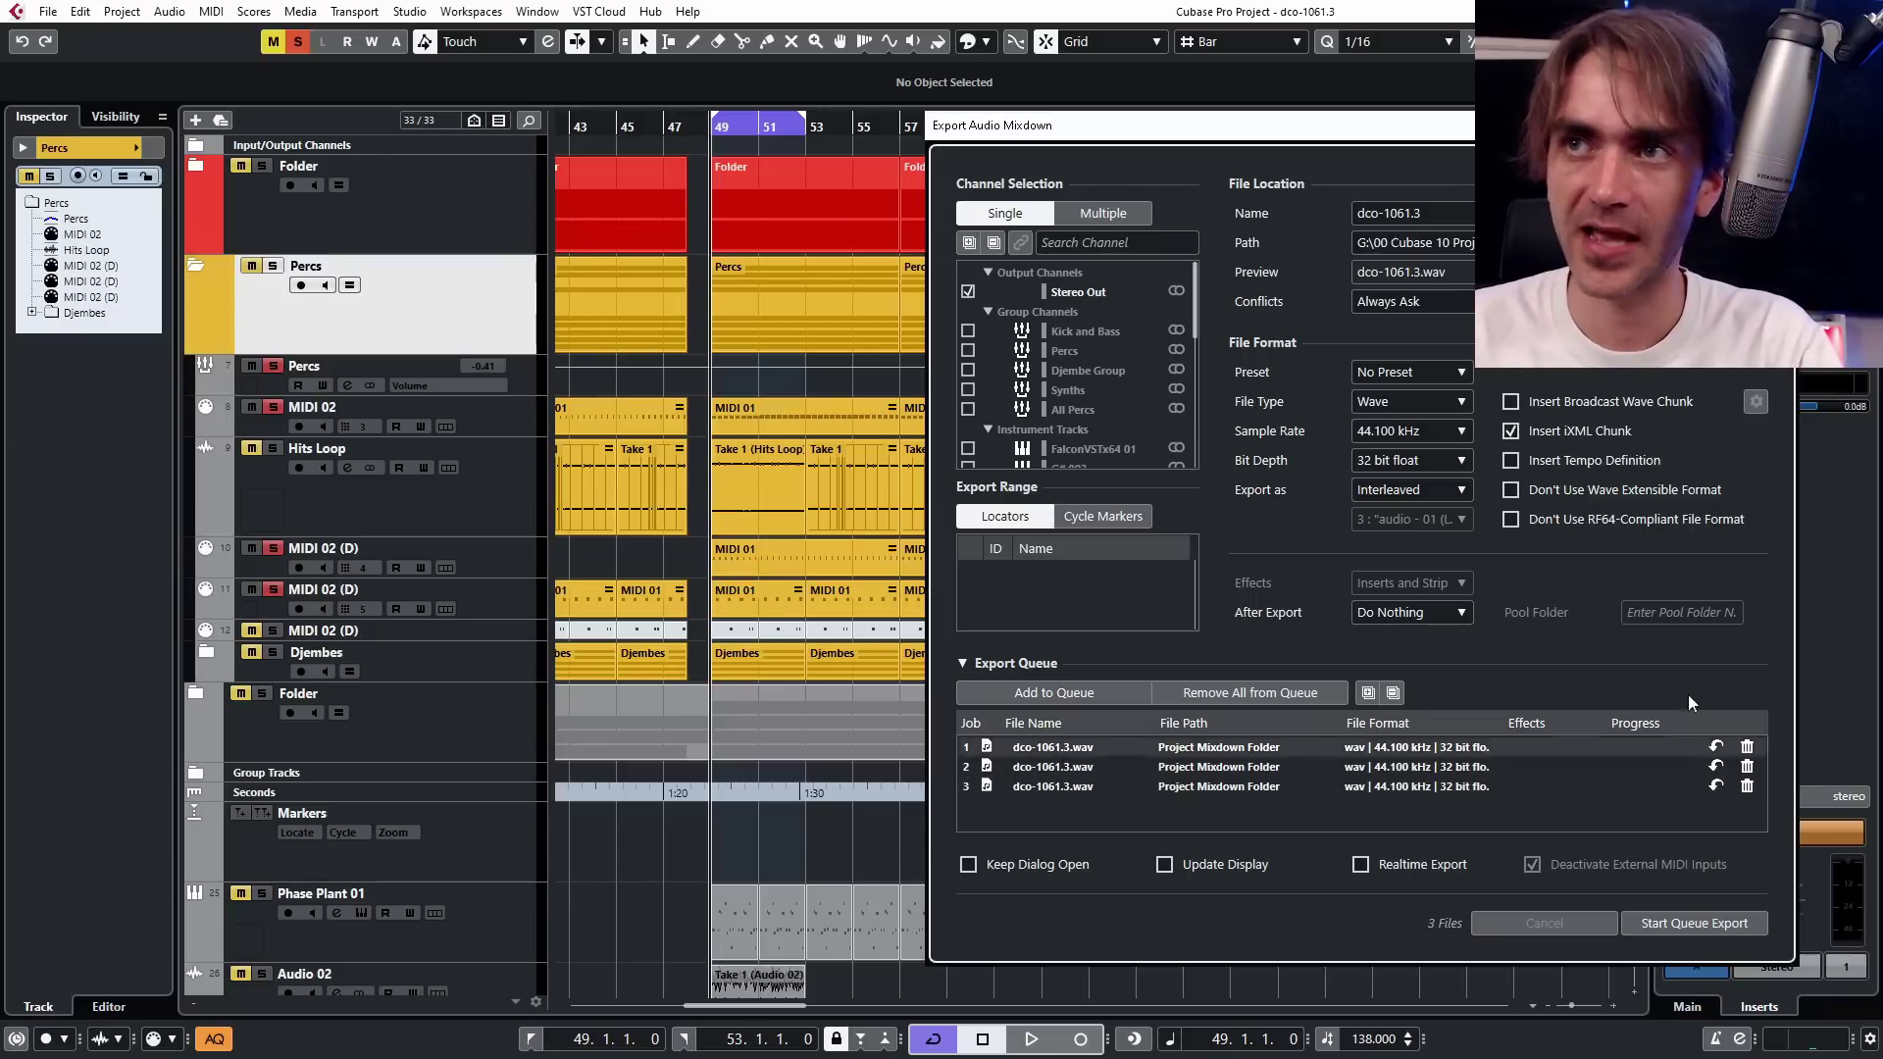
pyautogui.press('Escape')
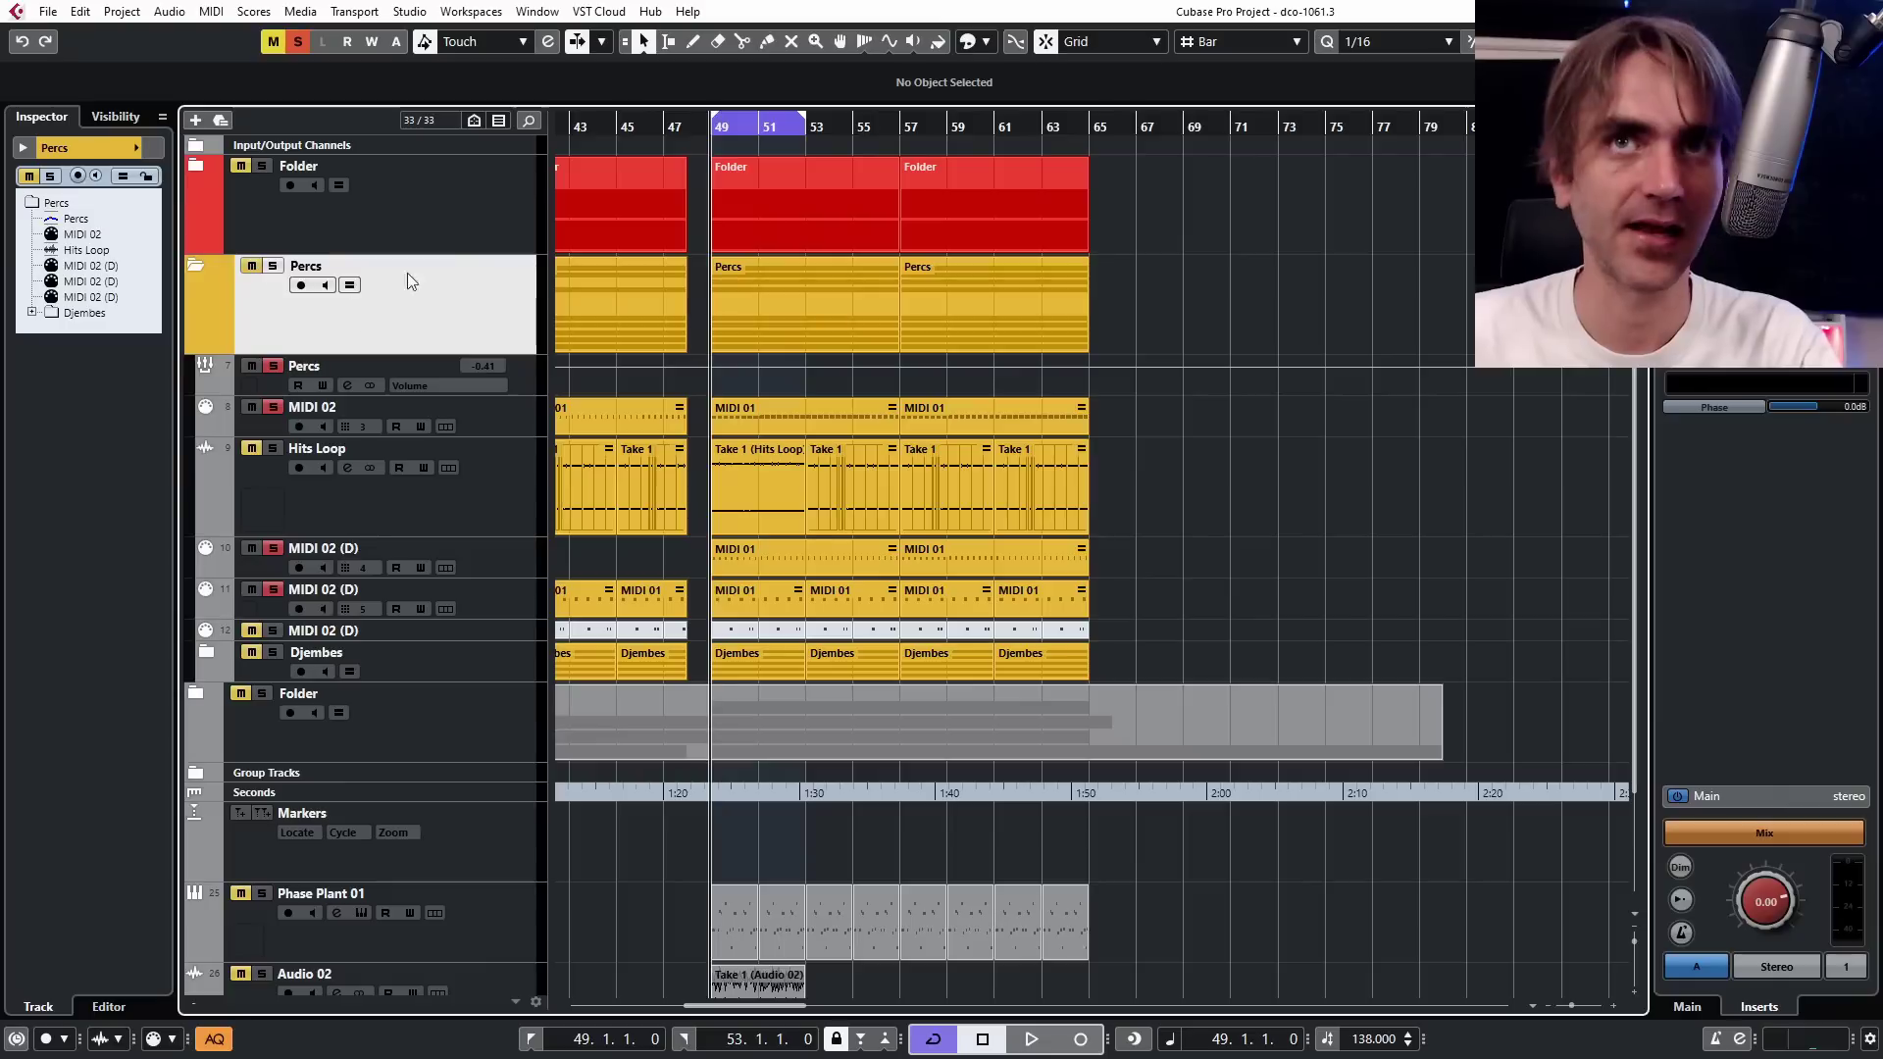